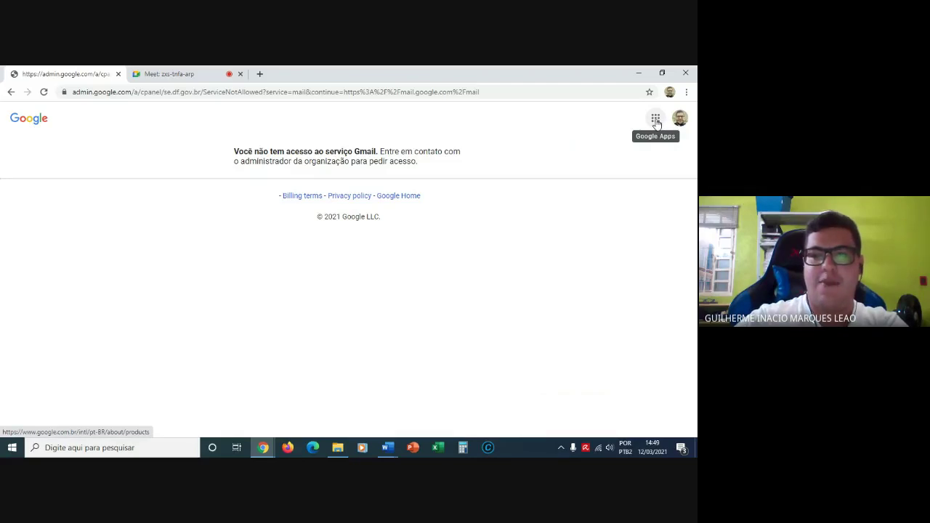
Open Google Drive from the Google apps list and place its browser tab after the Meet tab.
click(656, 120)
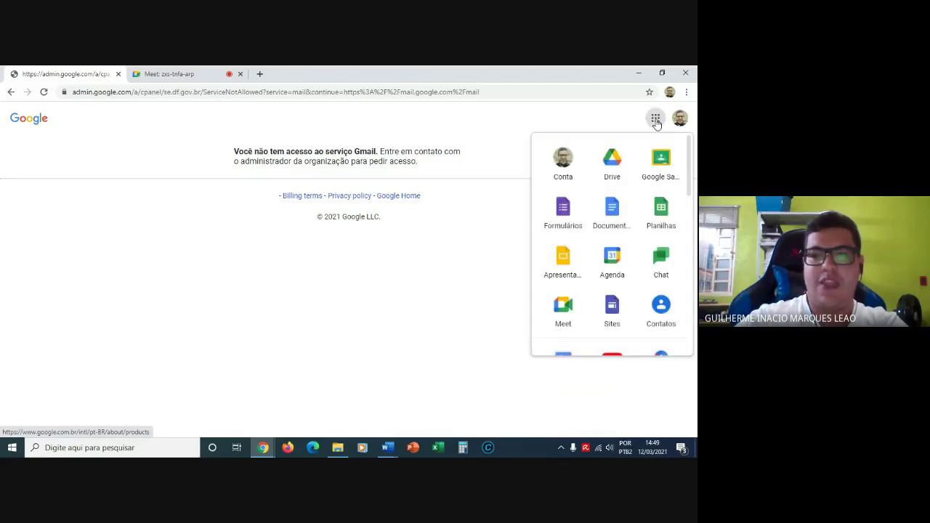
click(613, 175)
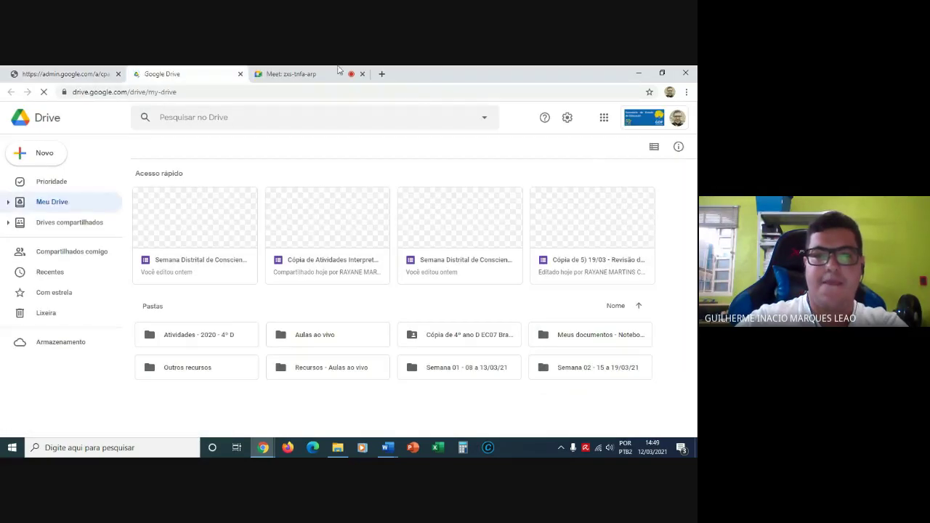
drag(305, 70, 187, 69)
click(294, 73)
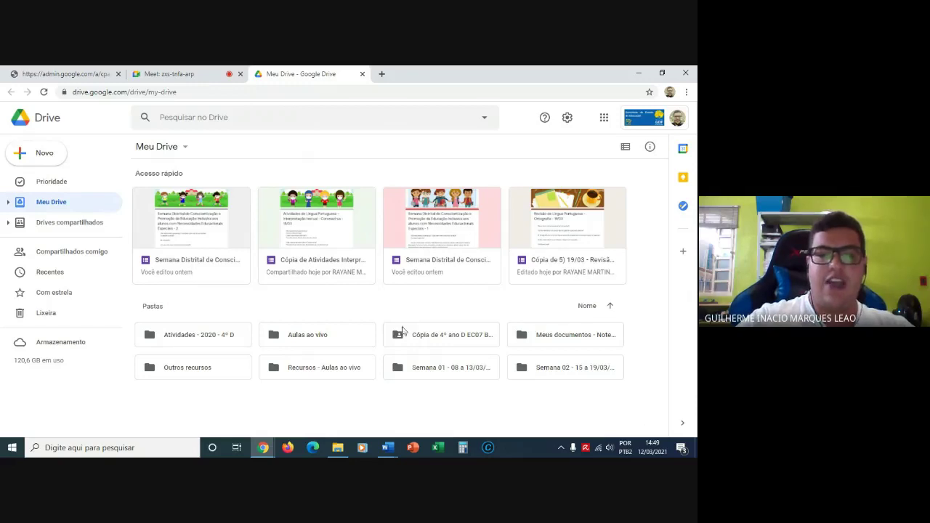
Look through the Semana 27 - 11 a 15/01/21 folder inside Atividades - 2020 - 4º D to see how its files are organised.
double_click(190, 341)
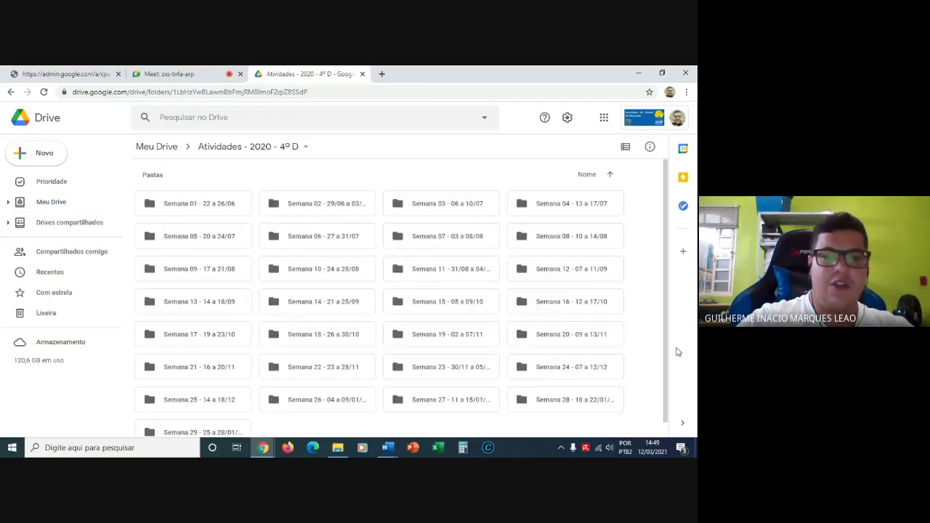
scroll(664, 338, down, 1)
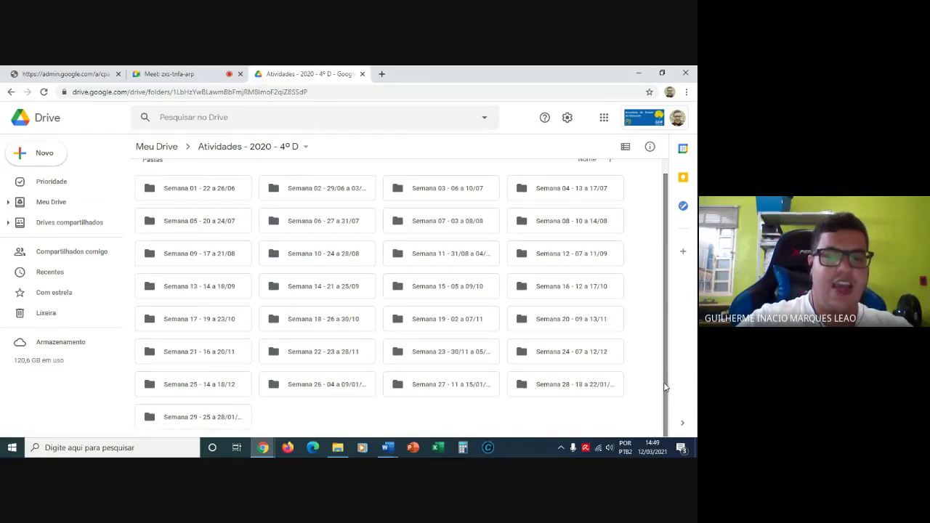
double_click(426, 385)
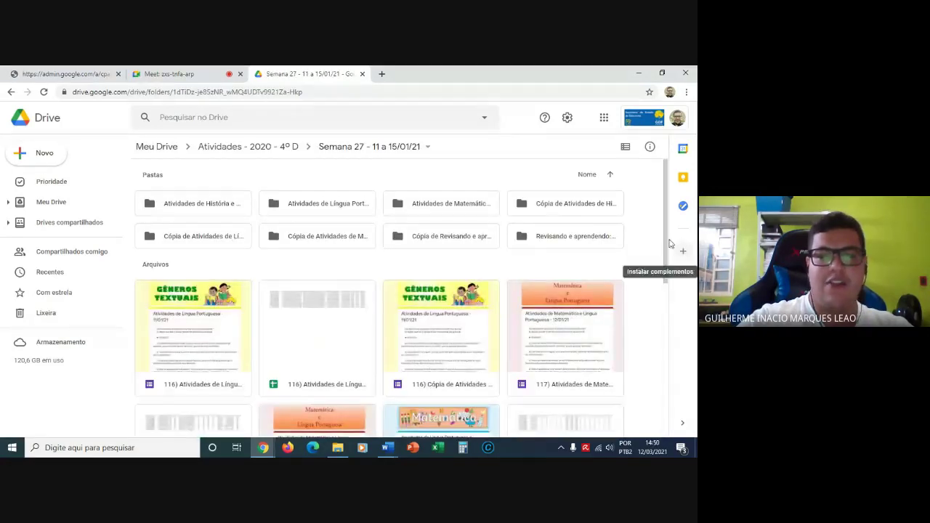
scroll(667, 260, down, 1)
scroll(667, 261, down, 2)
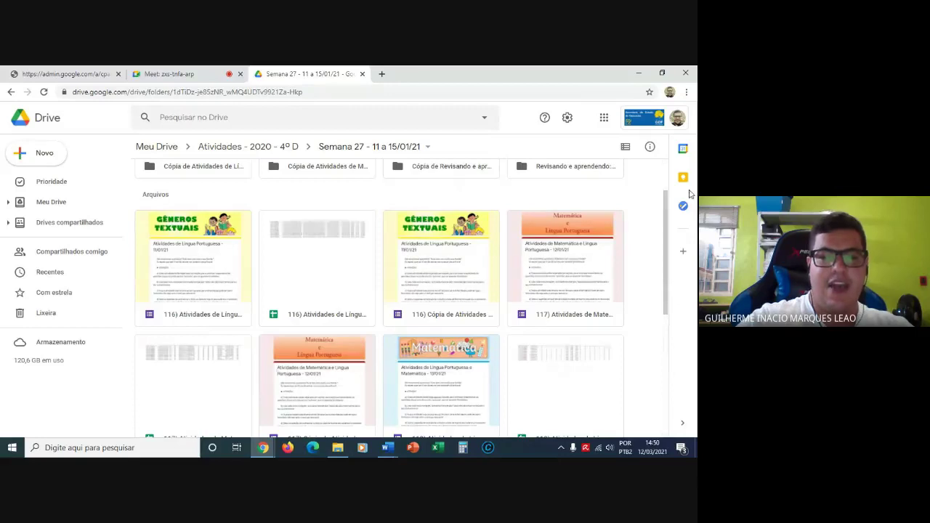
Create a folder named "4º ano D" directly in Meu Drive.
click(57, 198)
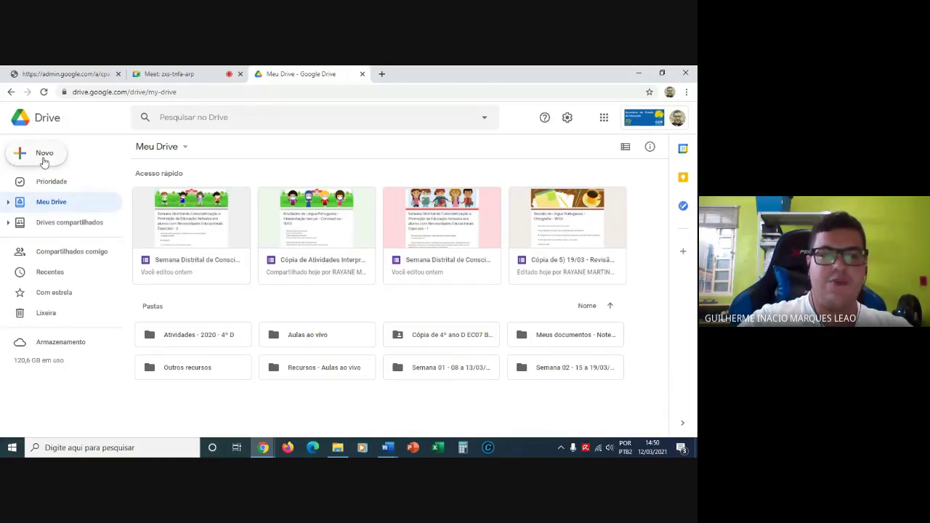
click(45, 161)
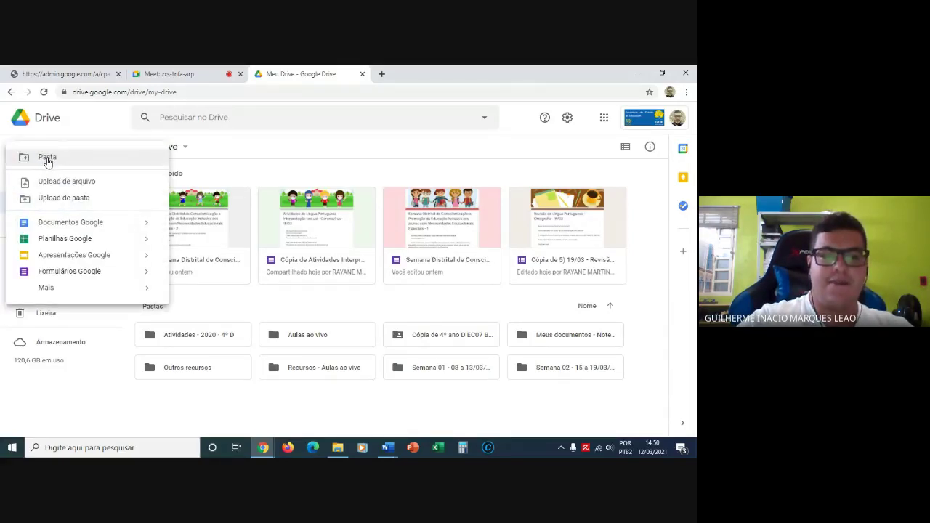
click(47, 159)
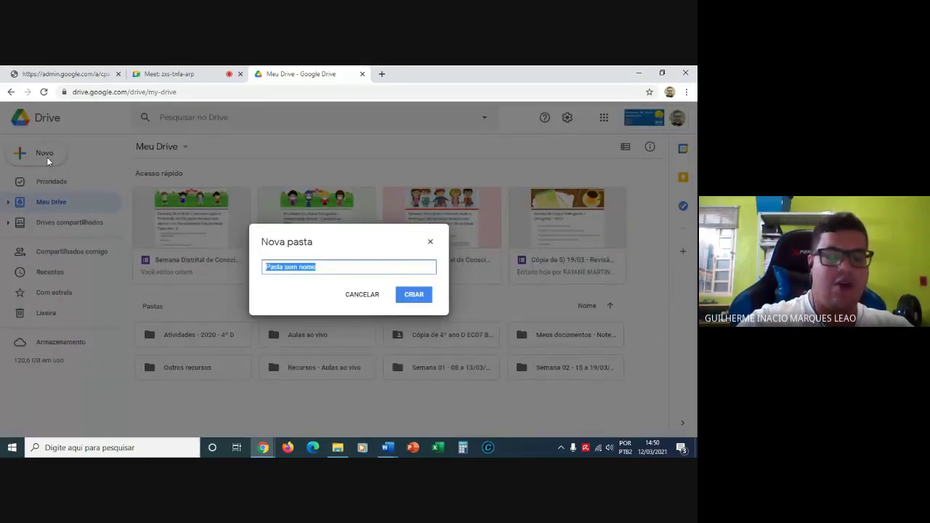
text(4º ano D)
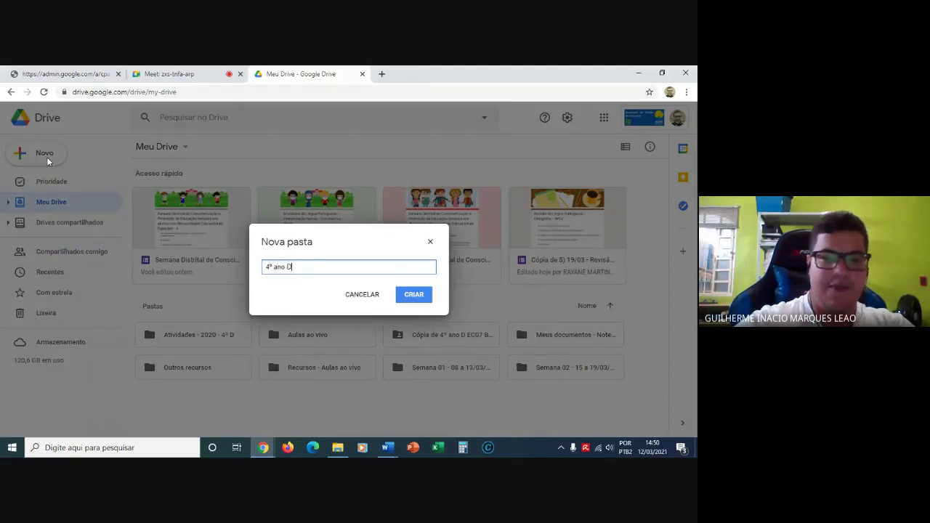
click(412, 300)
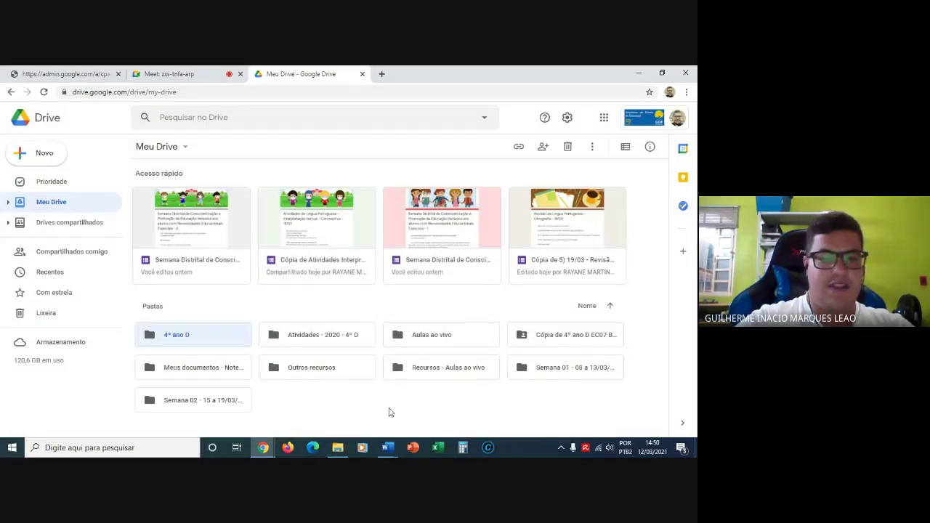
click(348, 420)
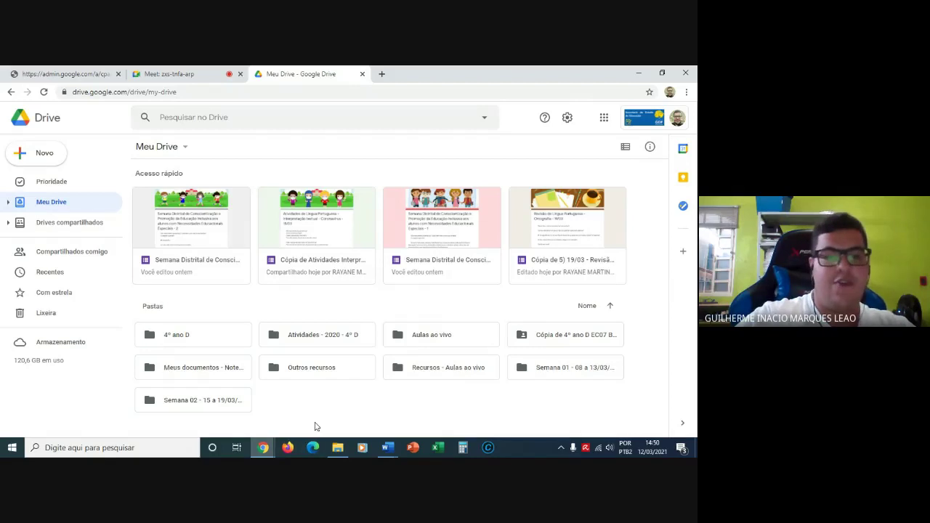
View the weekly folders inside Atividades - 2020 - 4º D and return to Meu Drive.
click(330, 338)
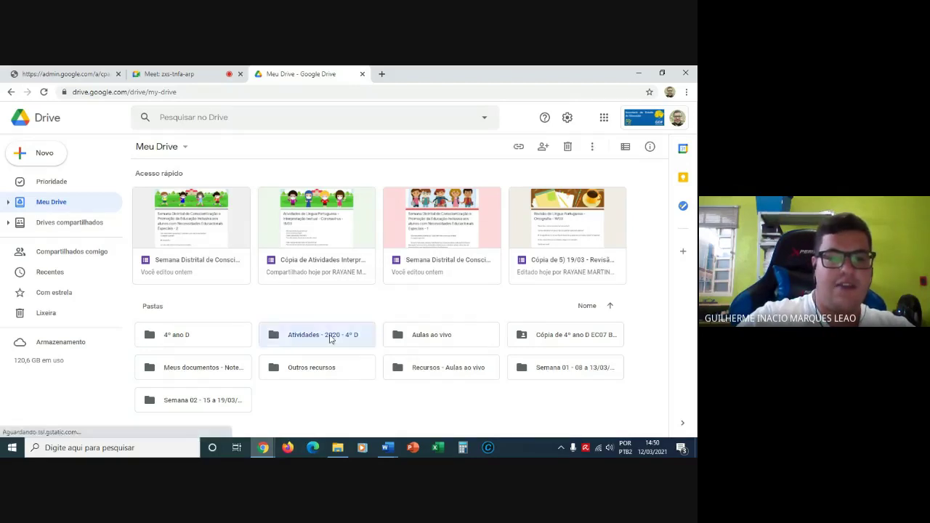
double_click(331, 339)
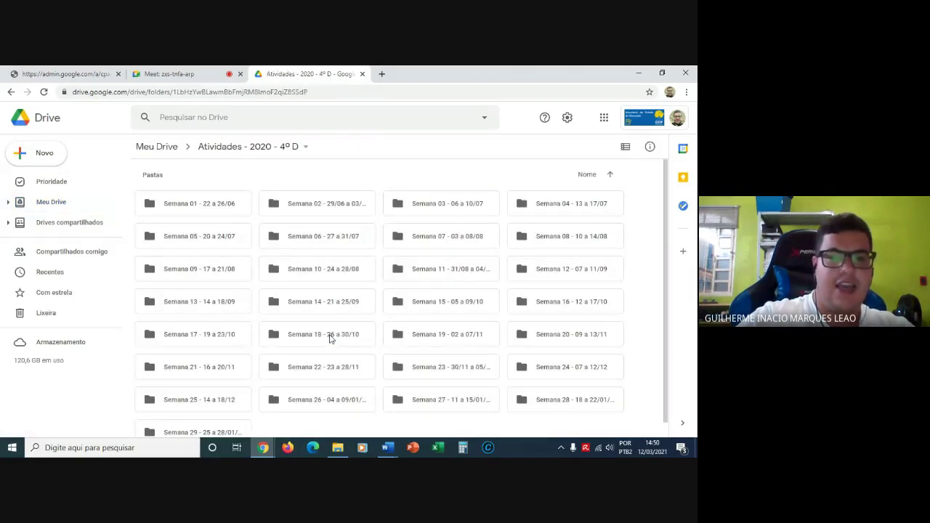
click(11, 92)
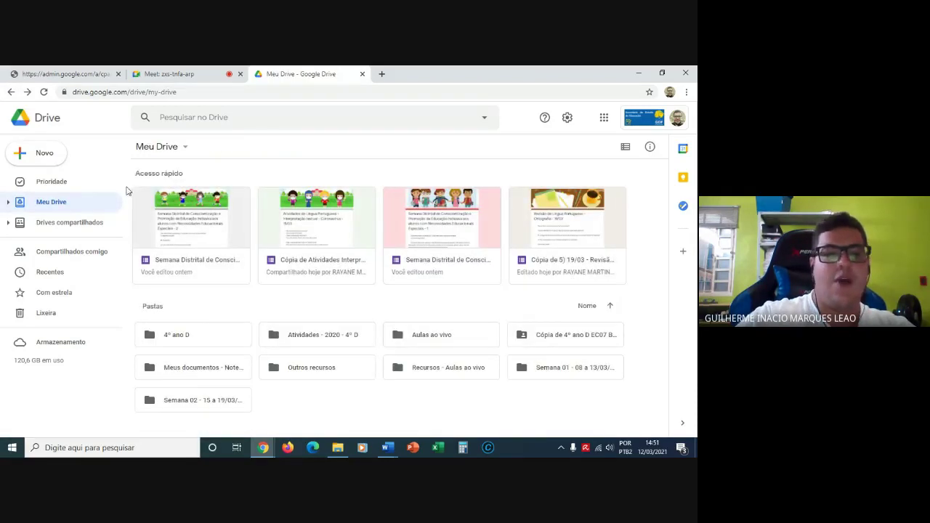
Create a folder named "Semana 1 - 15 a 23/03" in Meu Drive.
click(44, 160)
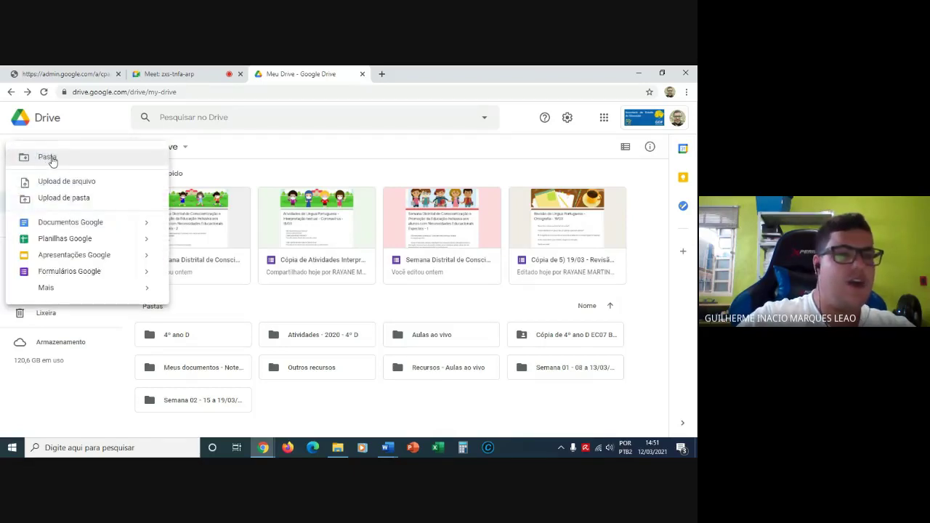
click(47, 158)
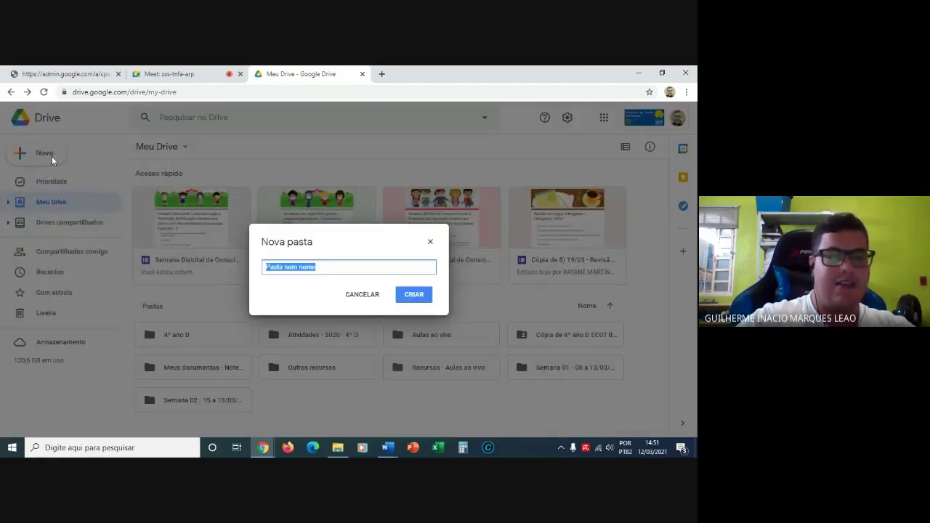
text(Se)
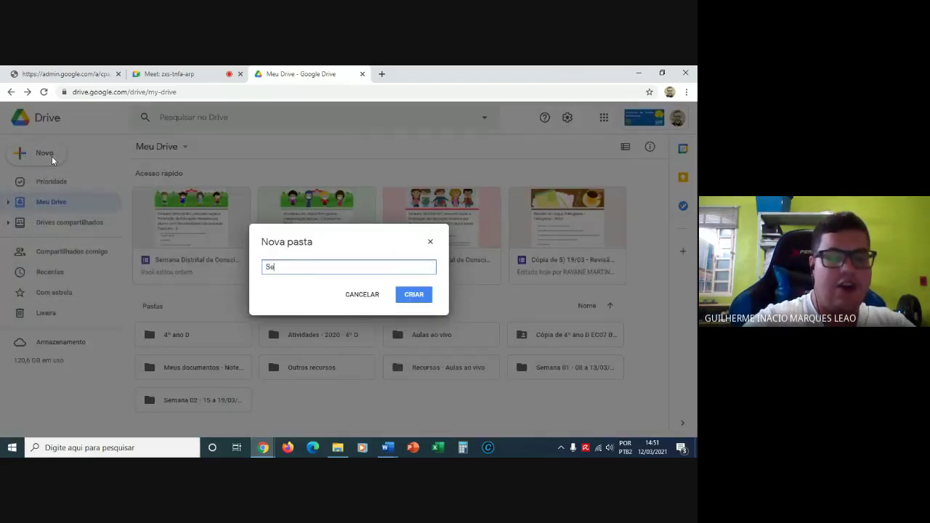
text(mana 1 )
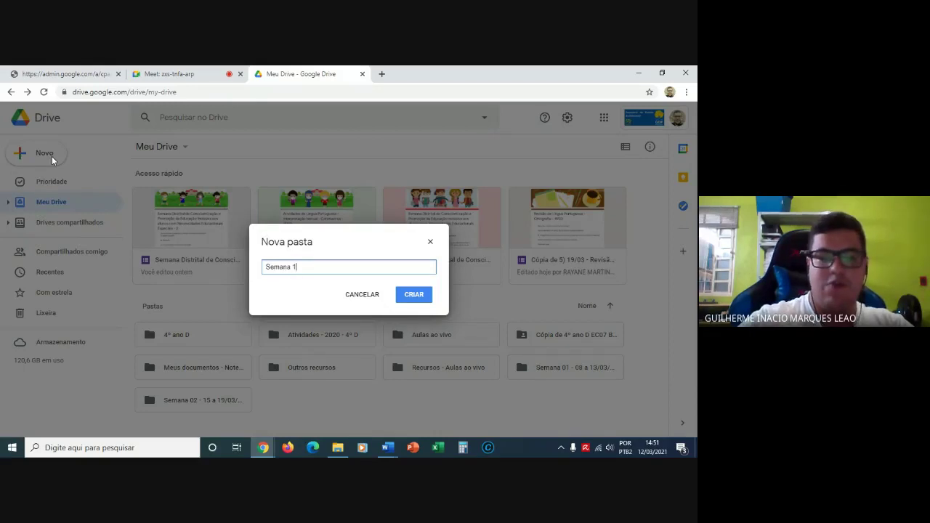
text(- 15 a 23/03)
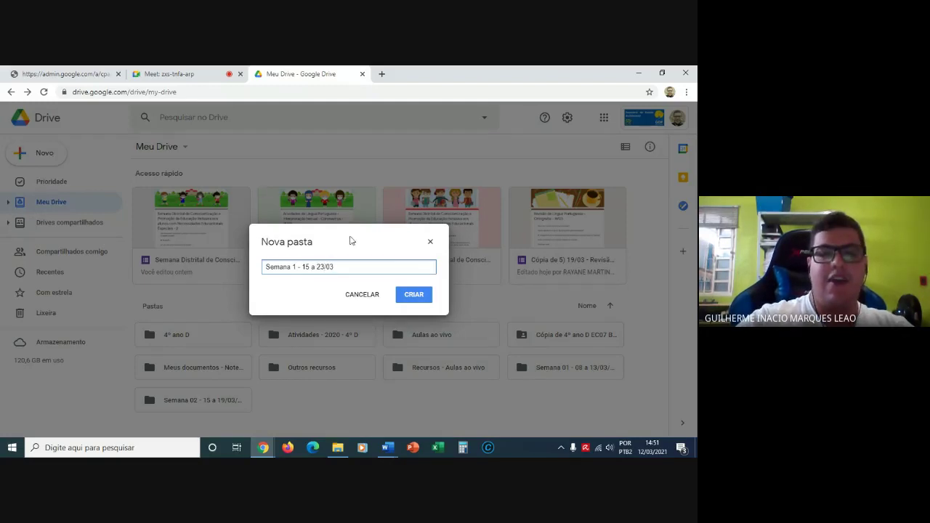
click(413, 295)
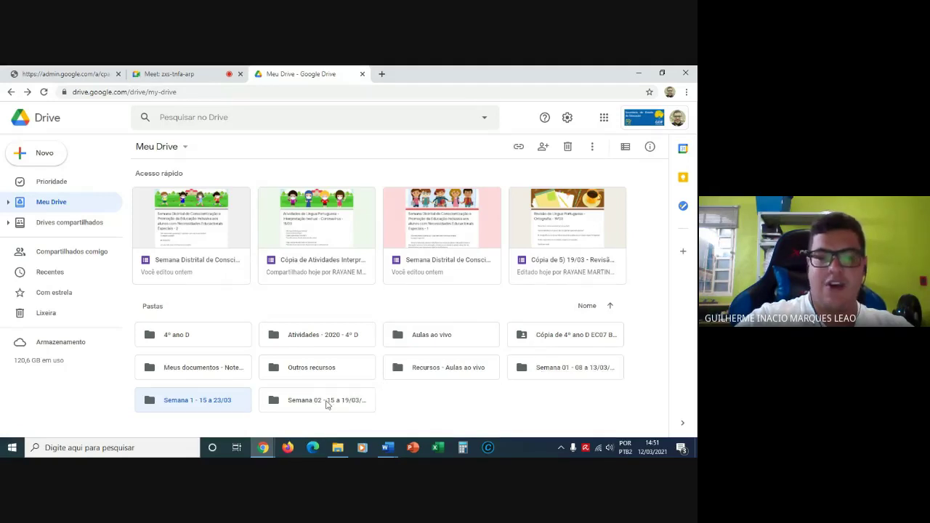
Examine the contents of the Semana 01 - 08 a 13/03/21 and Semana 02 - 15 a 19/03/21 folders, returning to Meu Drive.
double_click(555, 370)
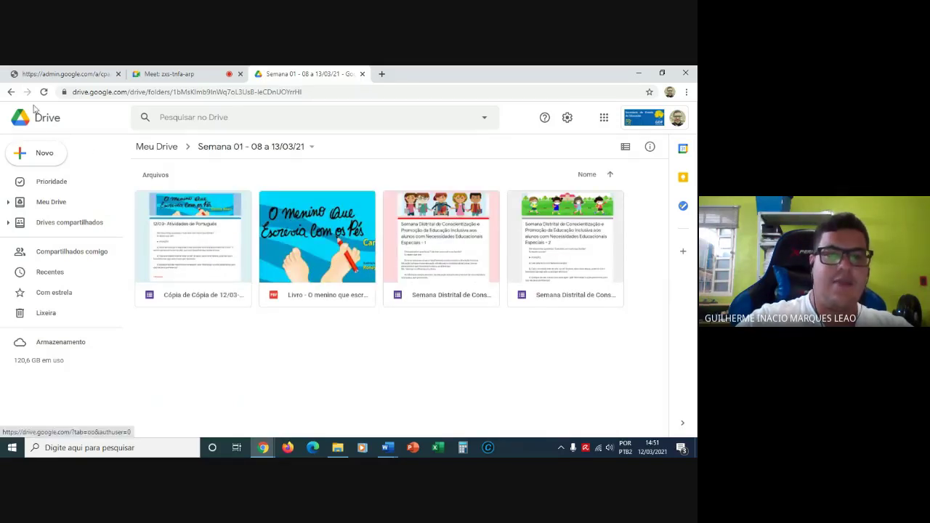
click(10, 93)
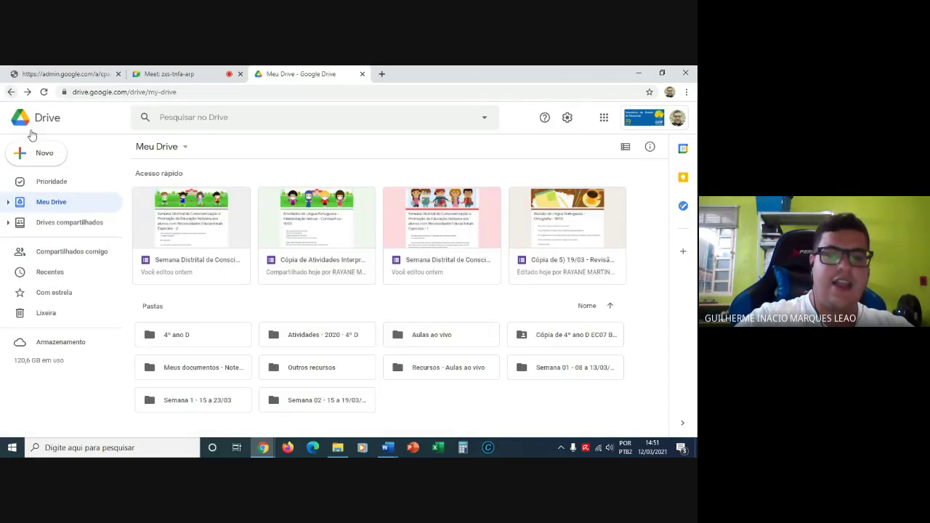
double_click(316, 409)
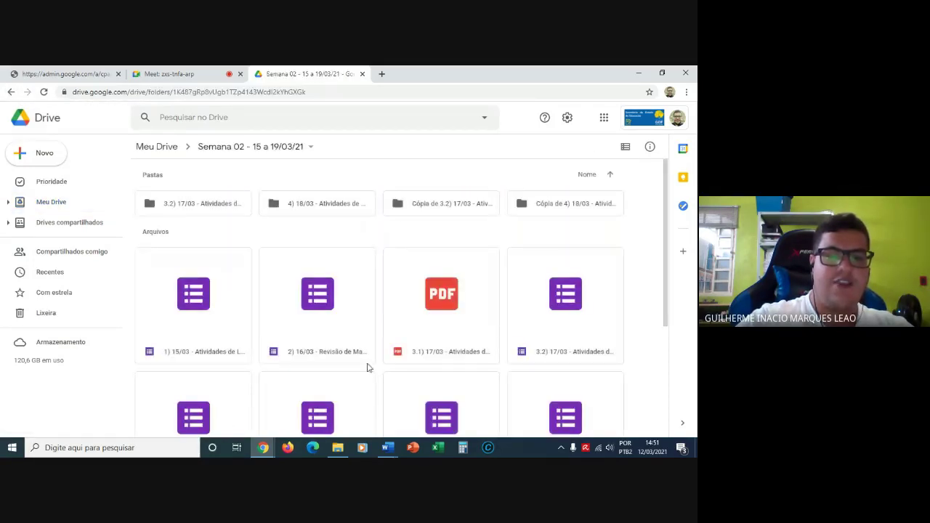
scroll(669, 223, down, 3)
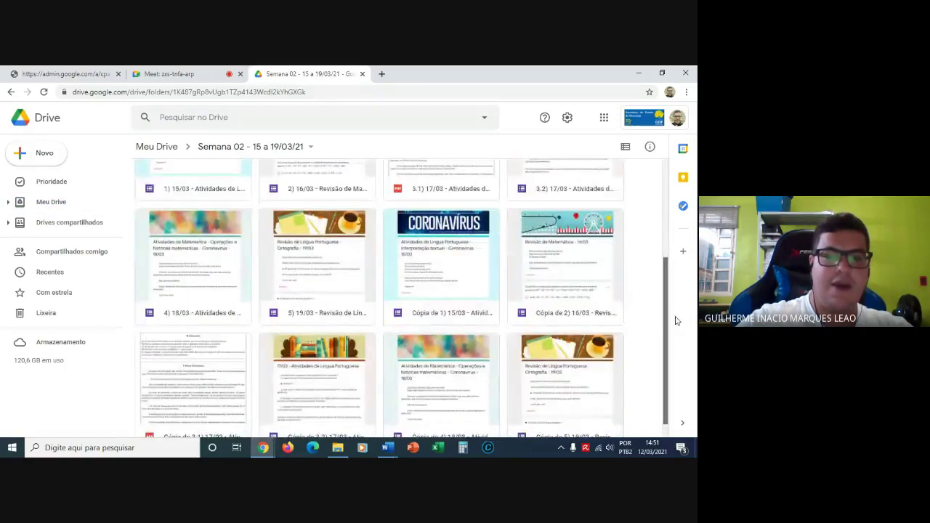
scroll(674, 246, up, 2)
scroll(675, 245, up, 1)
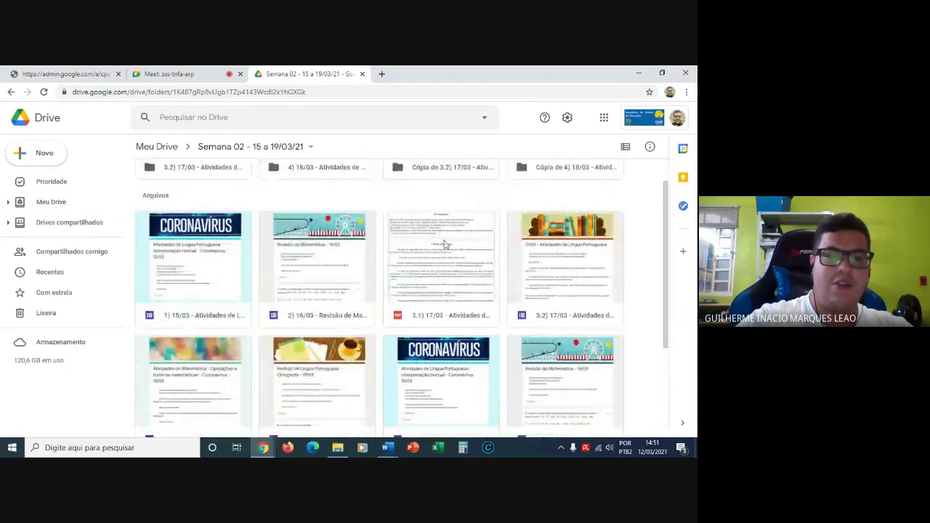
click(10, 92)
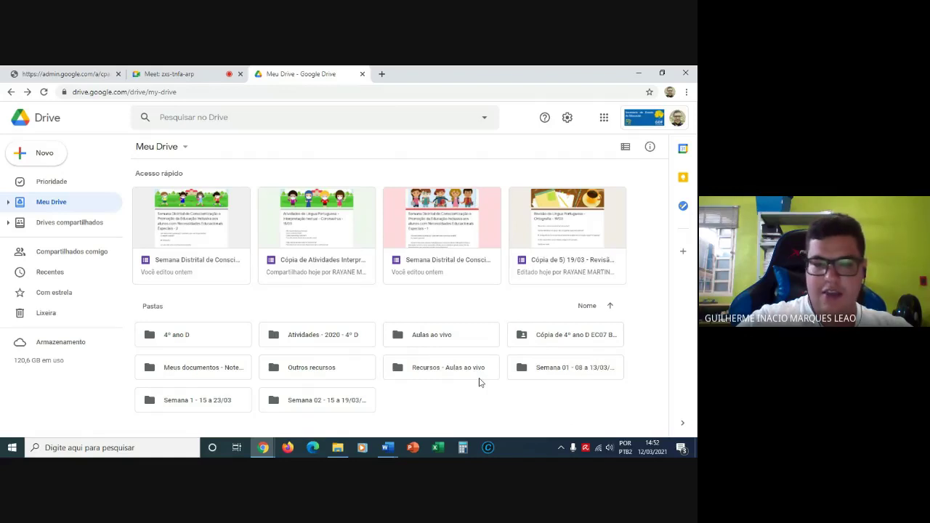
Rename the new Semana 1 folder as "Semana 3 - 15 a 23/03".
right_click(202, 407)
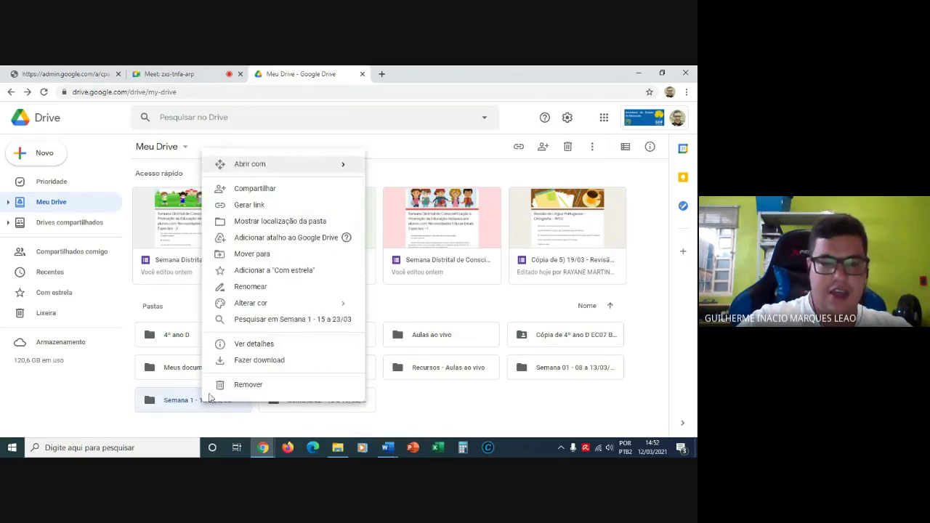
click(250, 287)
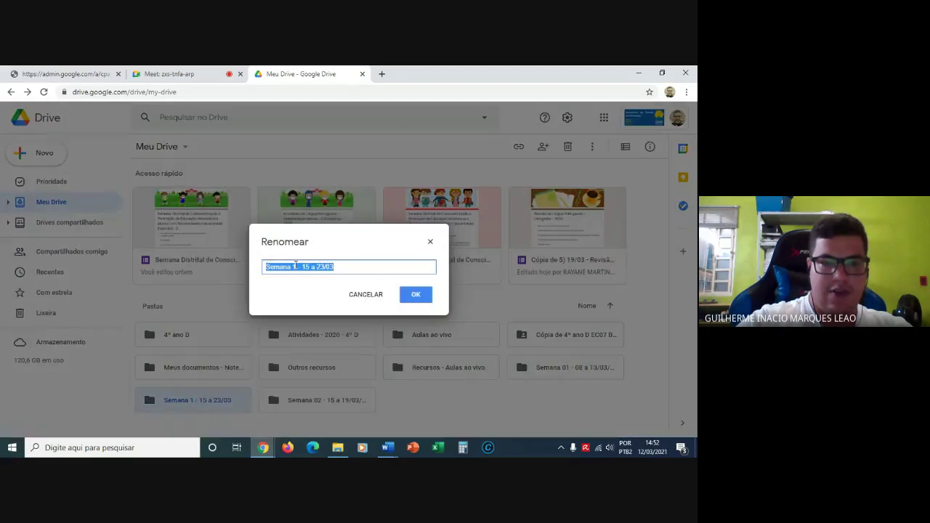
click(295, 266)
key(BackSpace)
text(3)
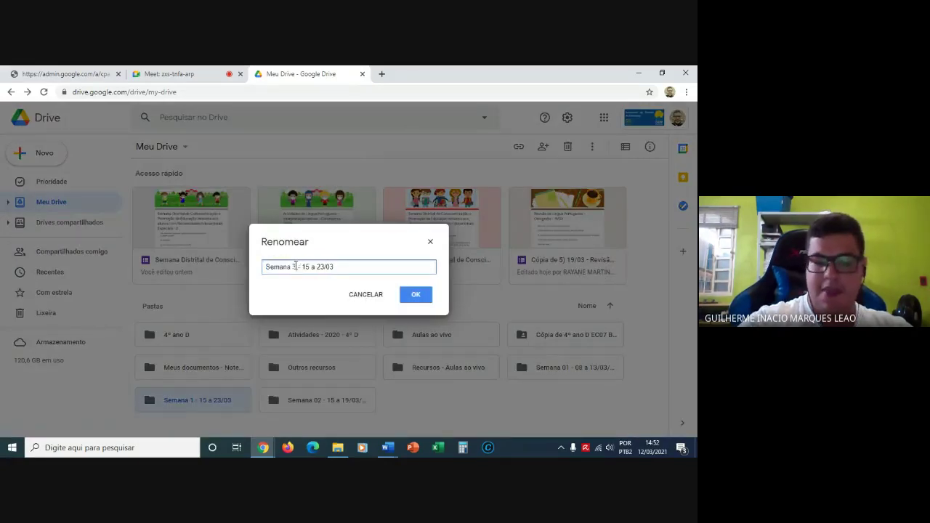
key(Return)
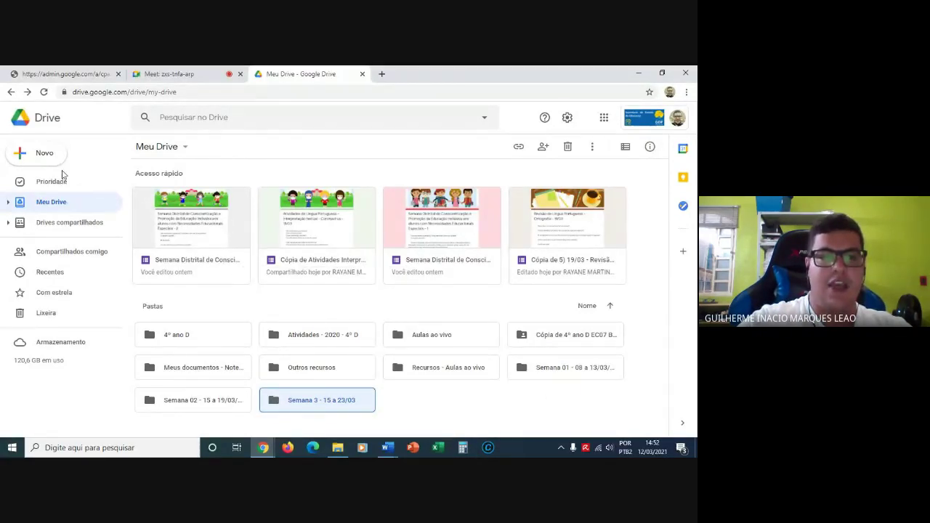
View the types of items that can be created, dismiss the list, and open the "Semana 3 - 15 a 23/03" folder.
click(40, 152)
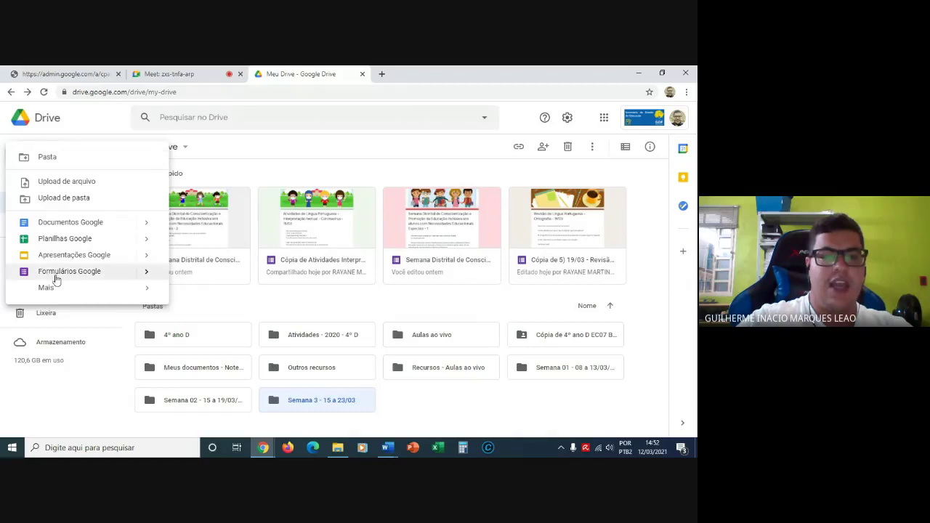
click(494, 416)
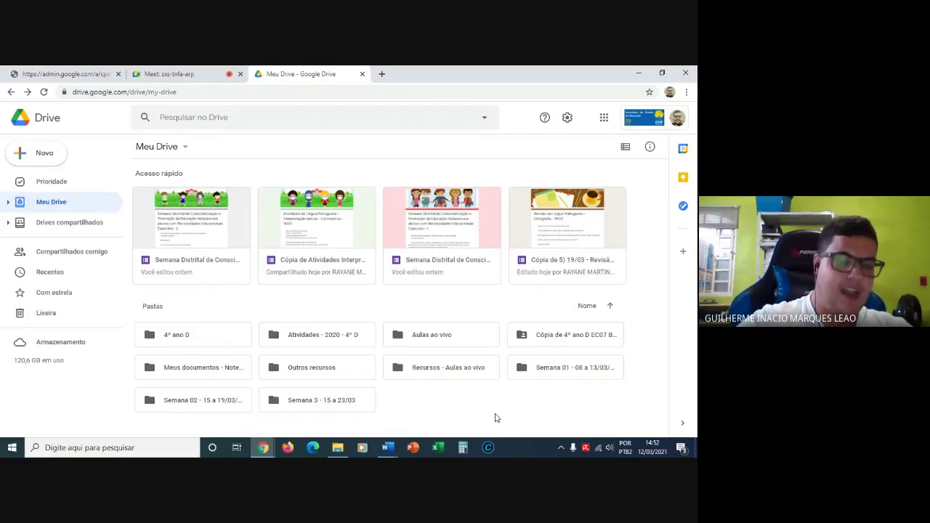
double_click(328, 405)
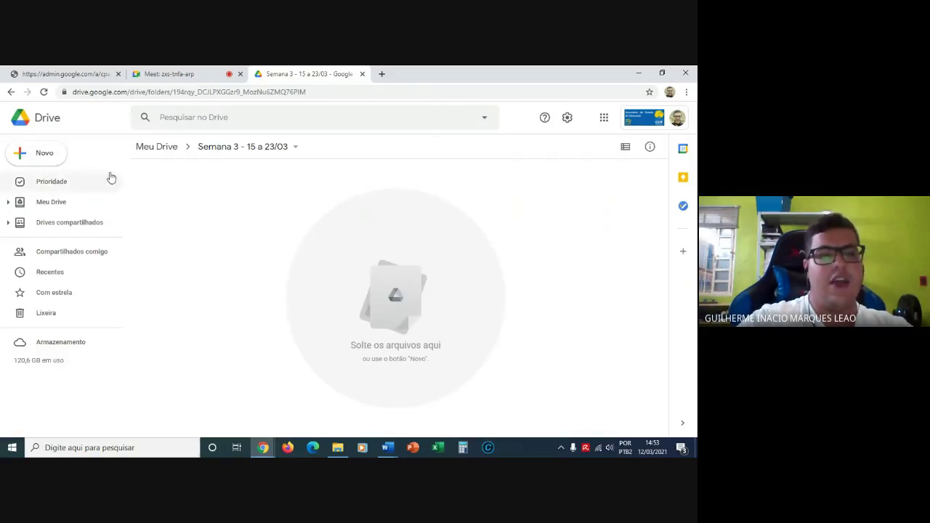
Create a blank Google Form in the folder and title it "Atividades de Ciências da Natureza e Matemática - 21/03".
click(47, 157)
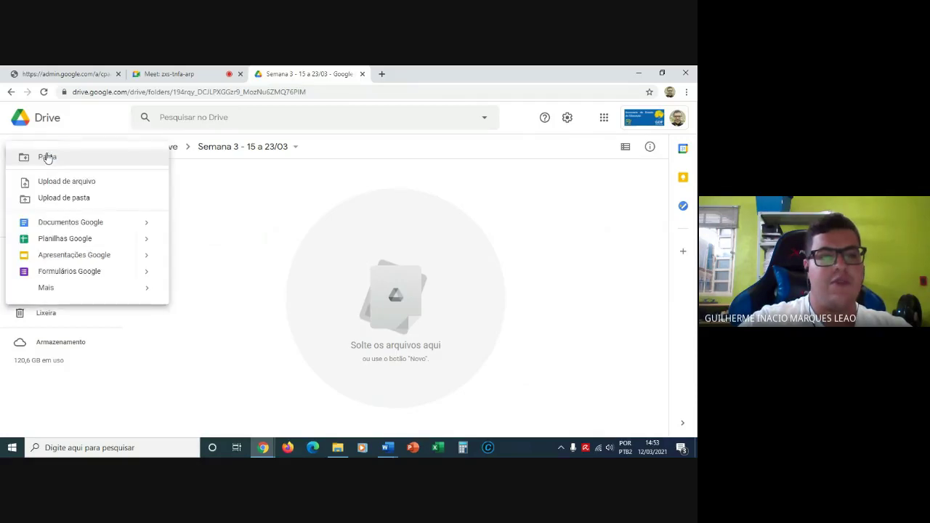
click(77, 276)
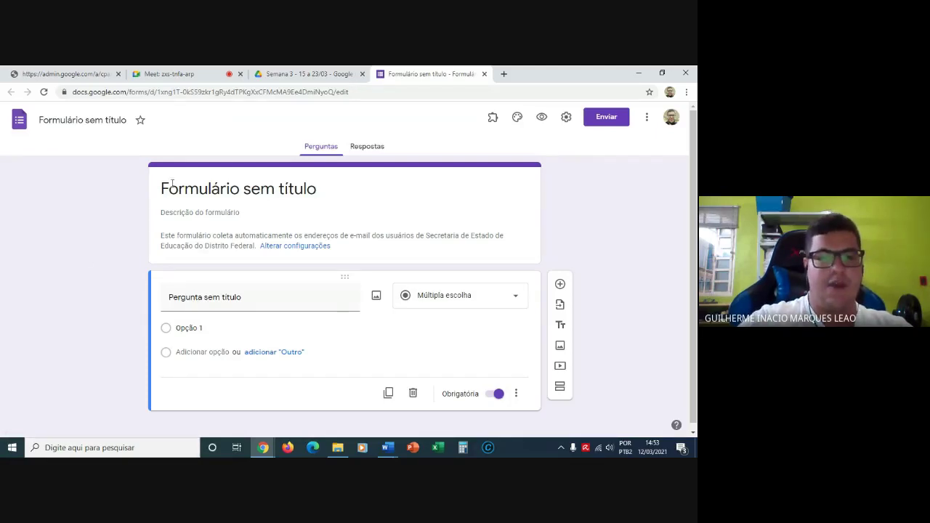
click(218, 190)
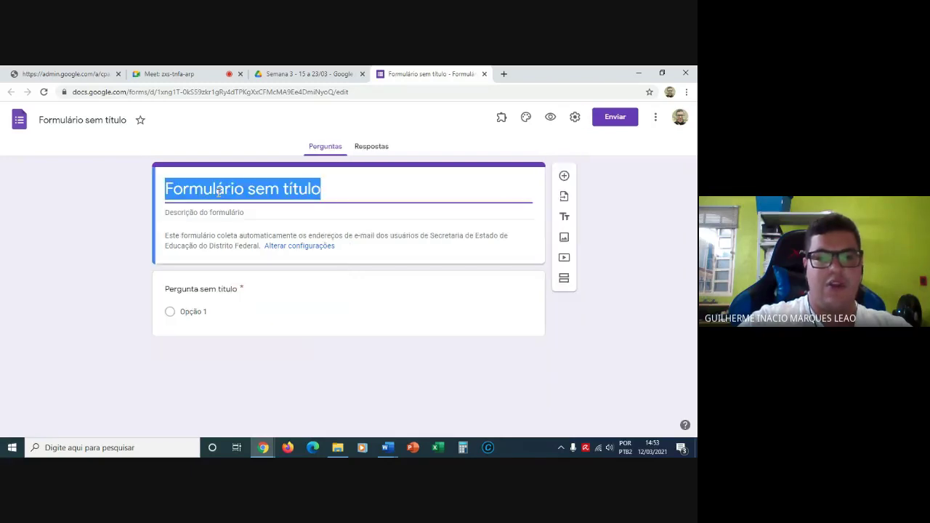
key(BackSpace)
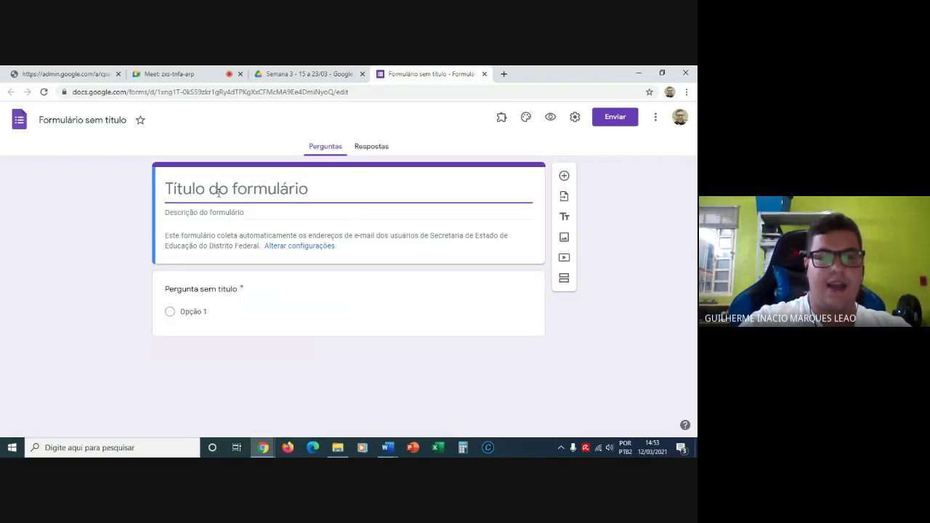
text(A)
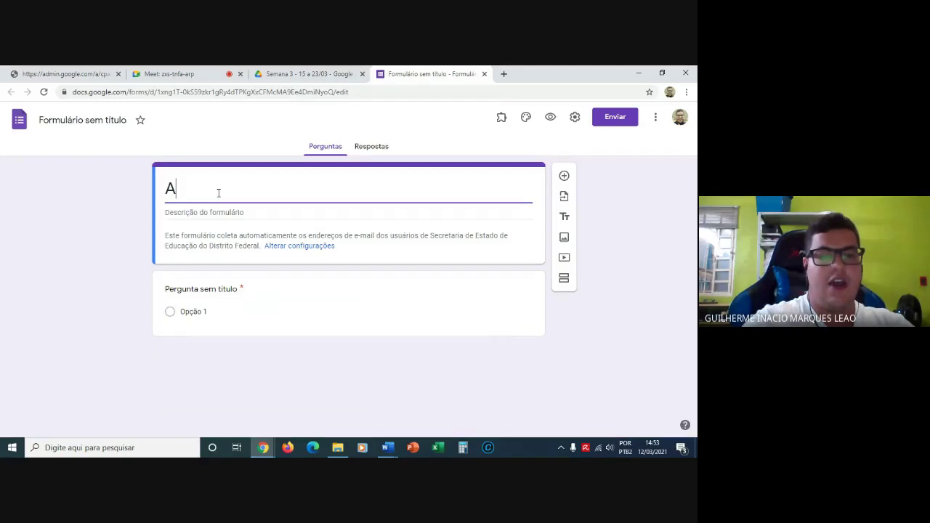
text(tivida)
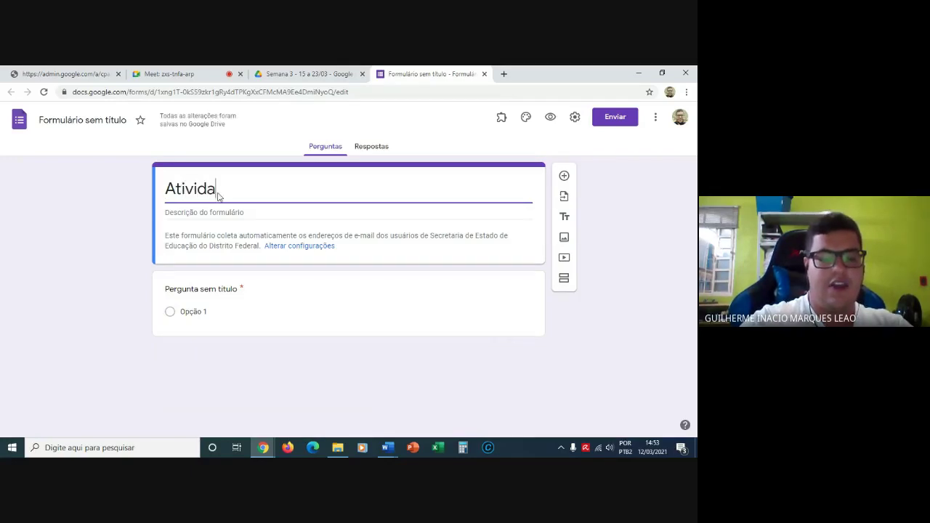
text(des de )
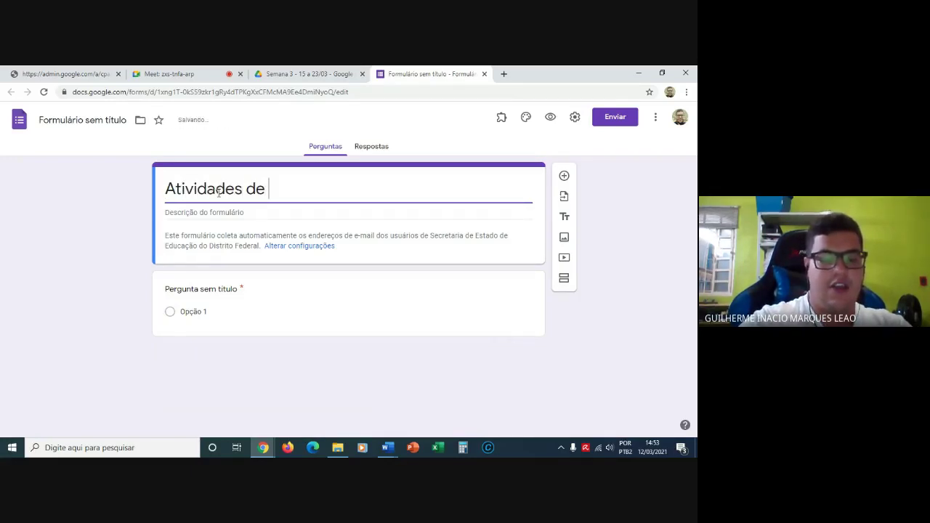
text(Ciê)
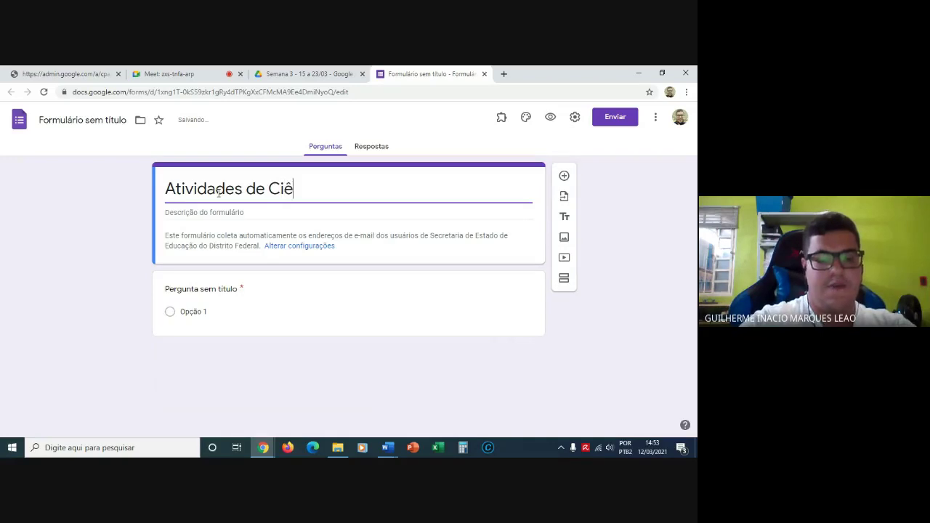
text(ncias d)
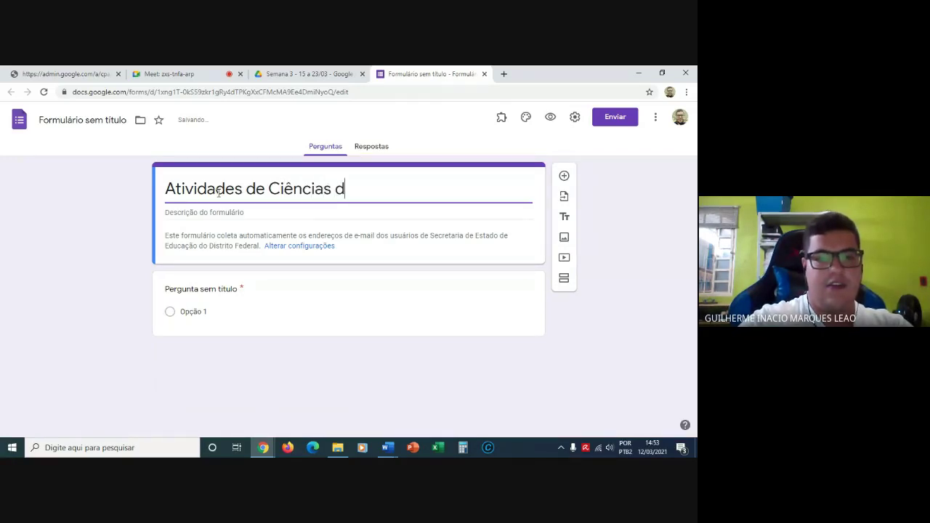
text(a Nat)
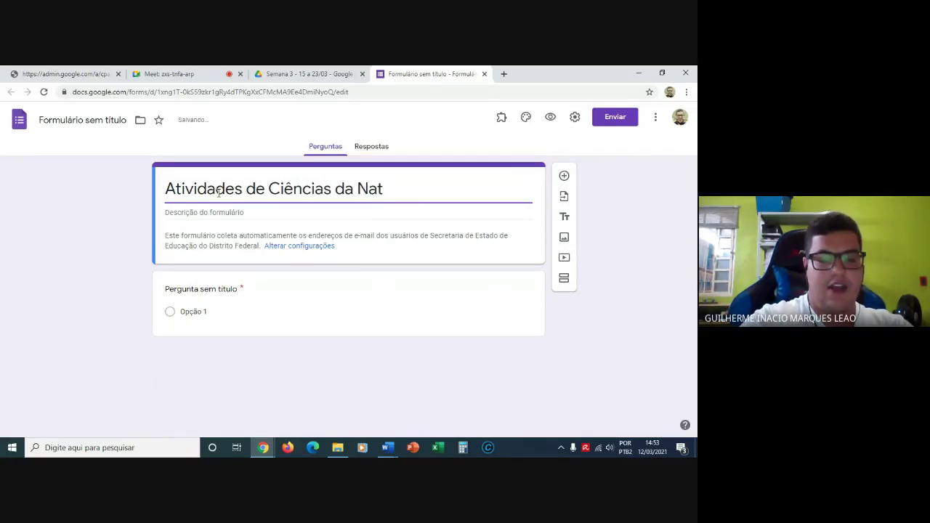
text(ureza e )
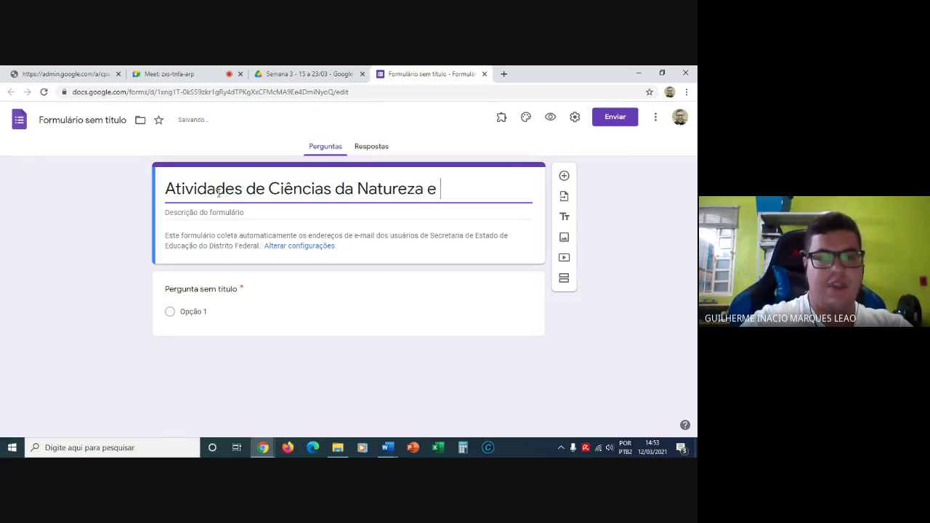
text(Matemá)
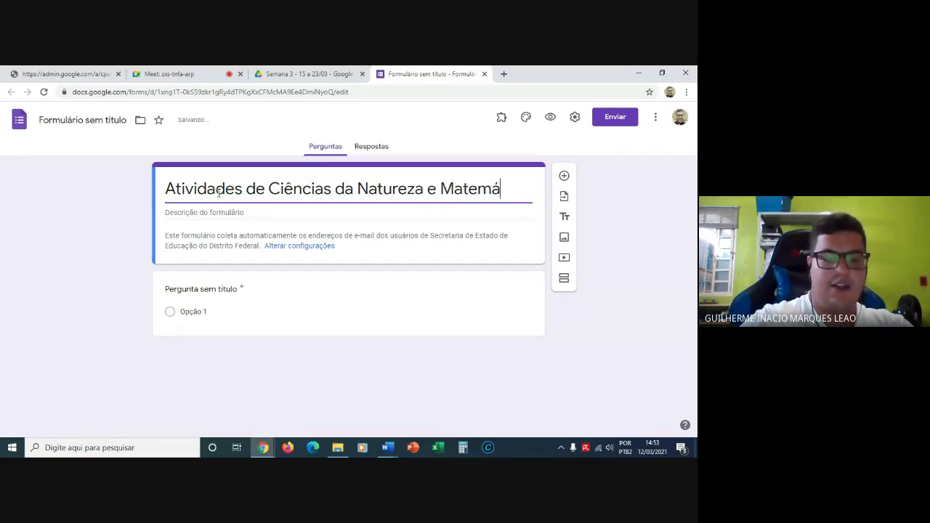
text(tica )
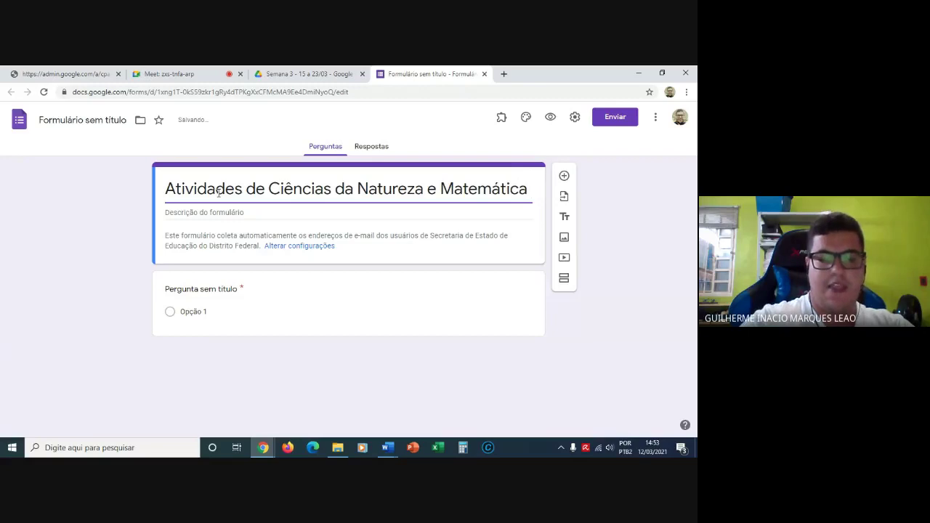
text(- 21/)
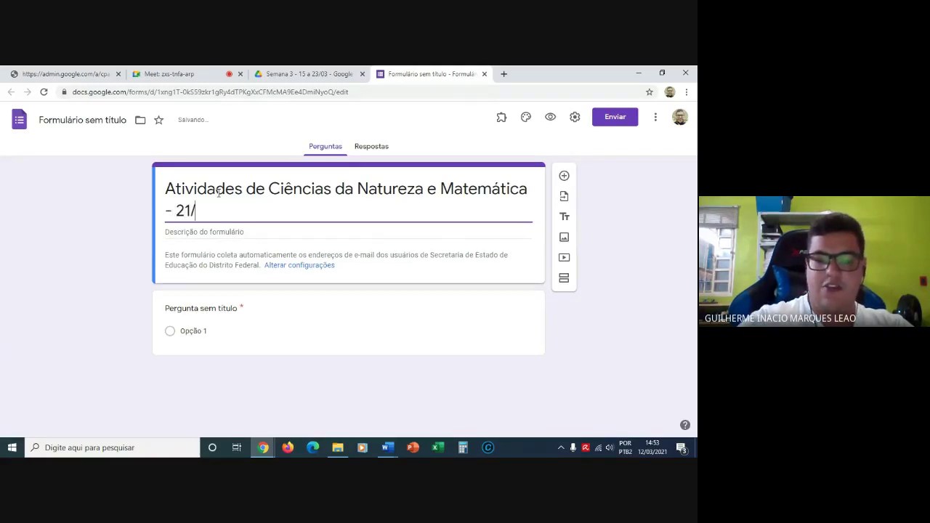
text(05)
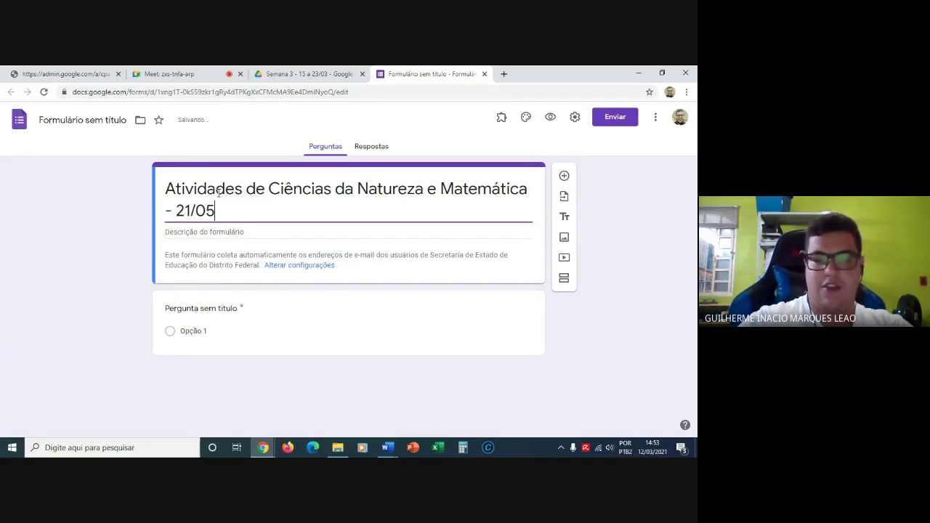
key(BackSpace)
text(3)
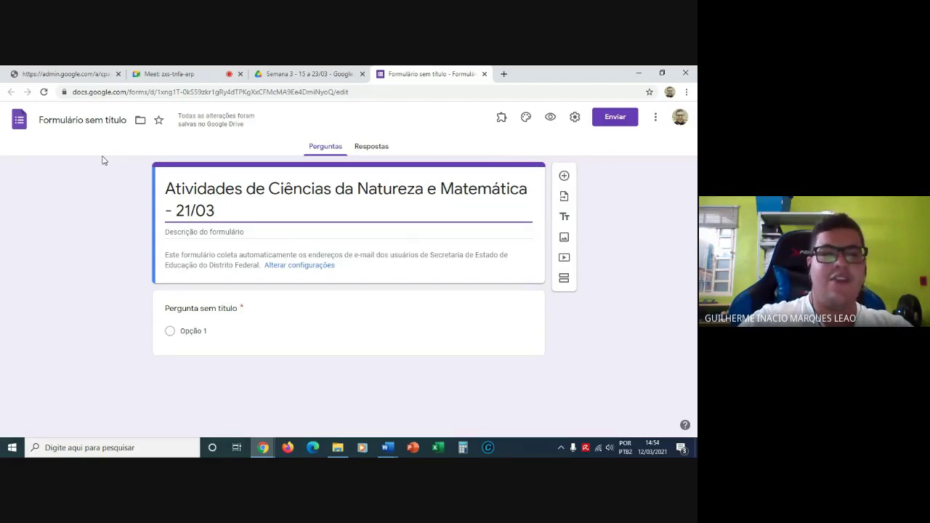
Name the form's file "Atividades de Ciências da Natureza e Matemática - 21/03", matching the form title.
click(90, 122)
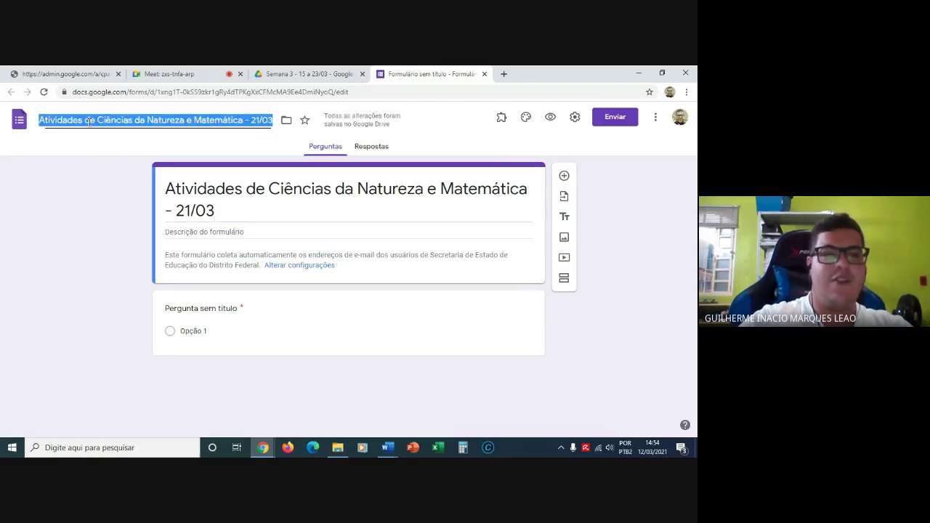
click(101, 211)
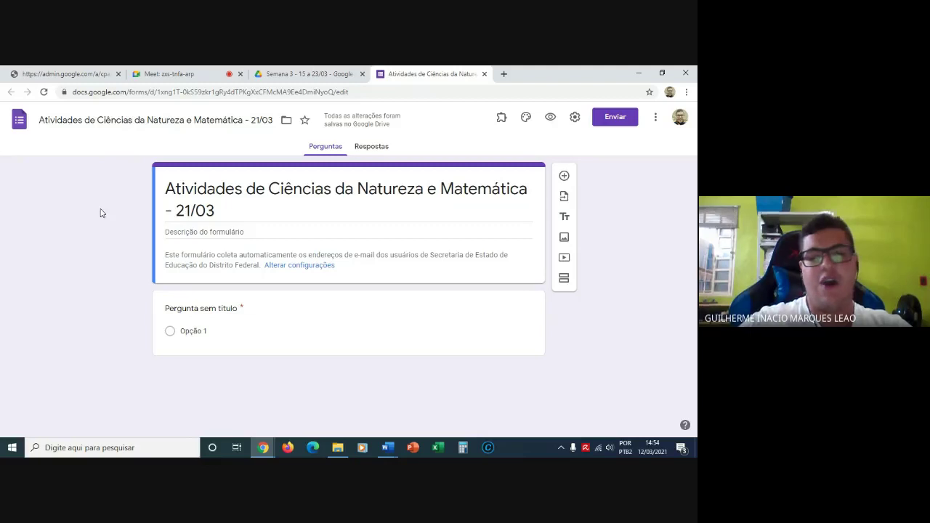
click(275, 212)
click(228, 211)
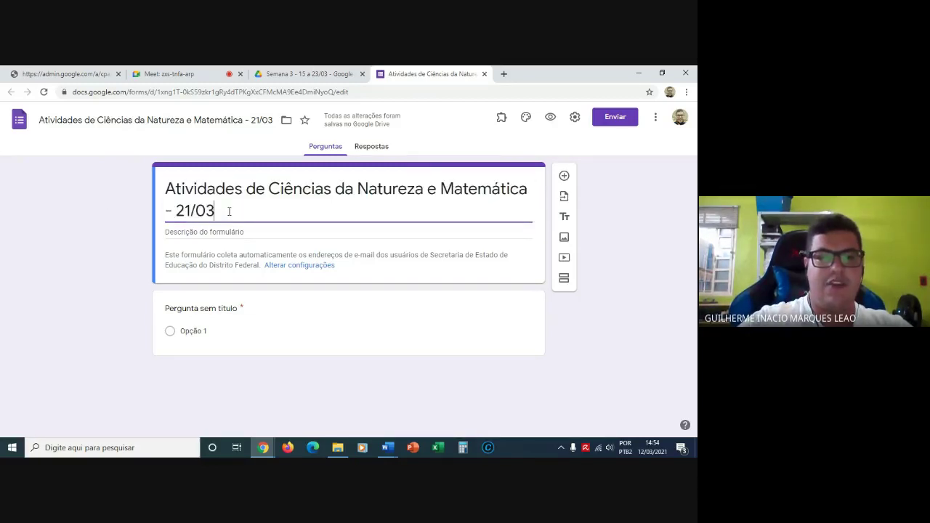
triple_click(166, 120)
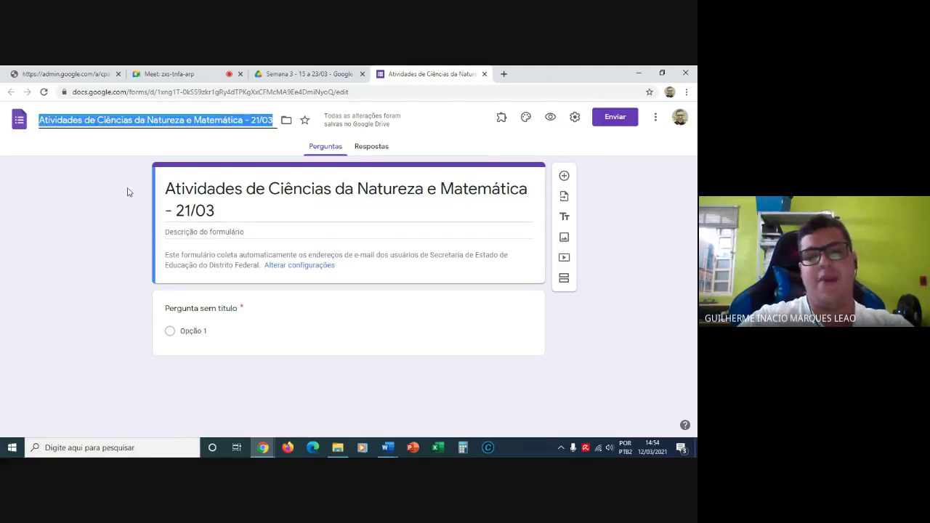
triple_click(224, 203)
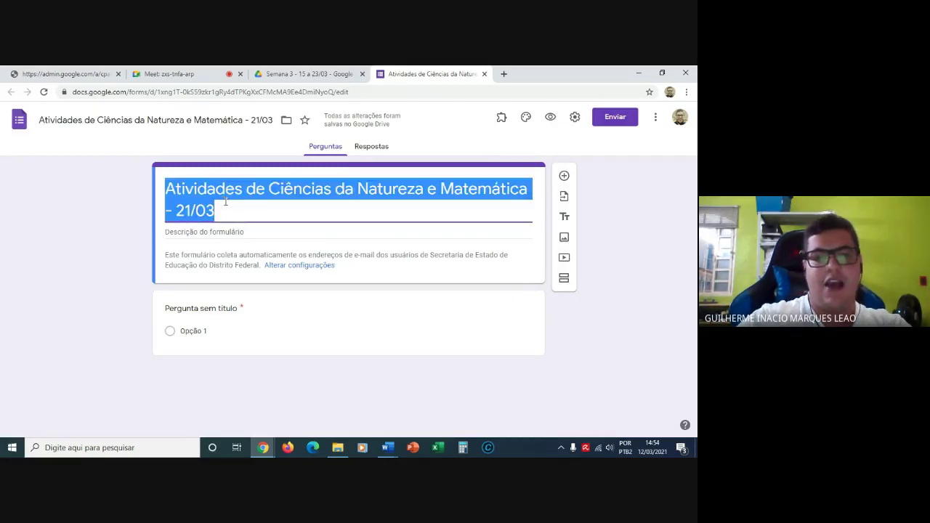
click(227, 204)
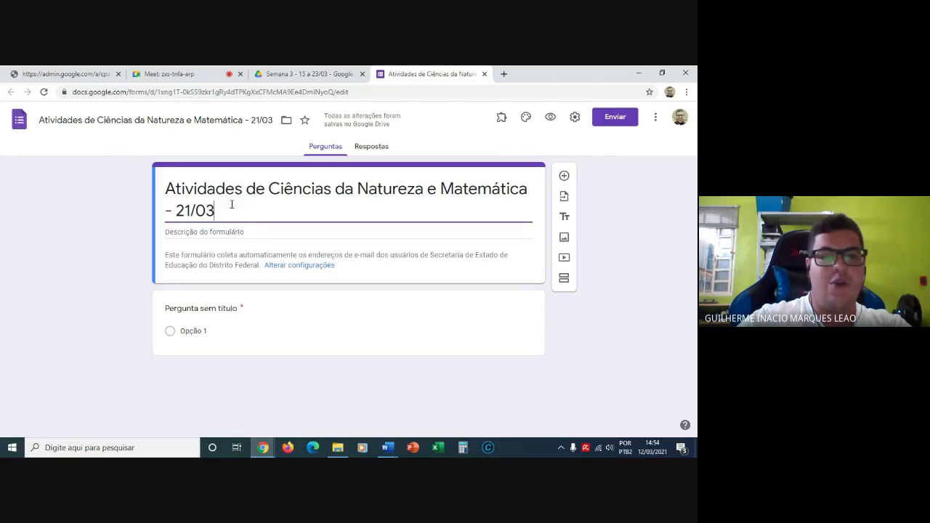
double_click(183, 121)
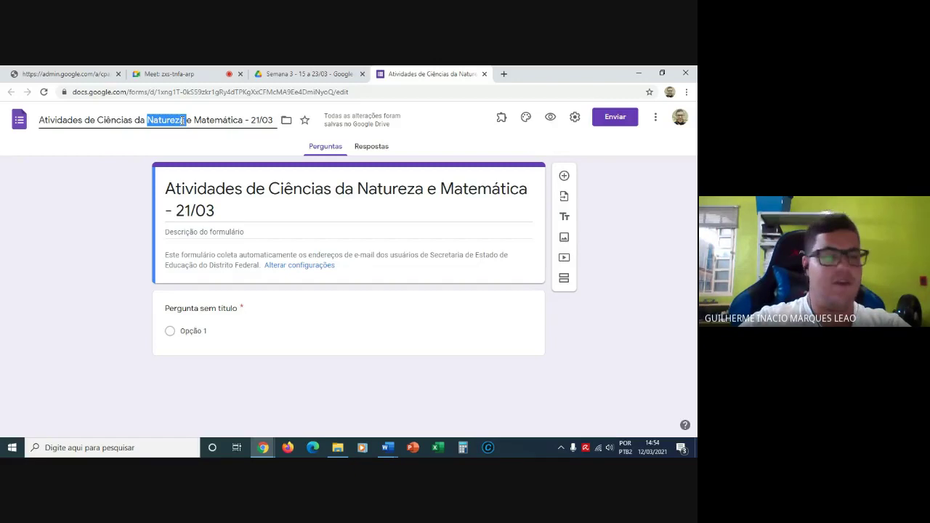
click(129, 223)
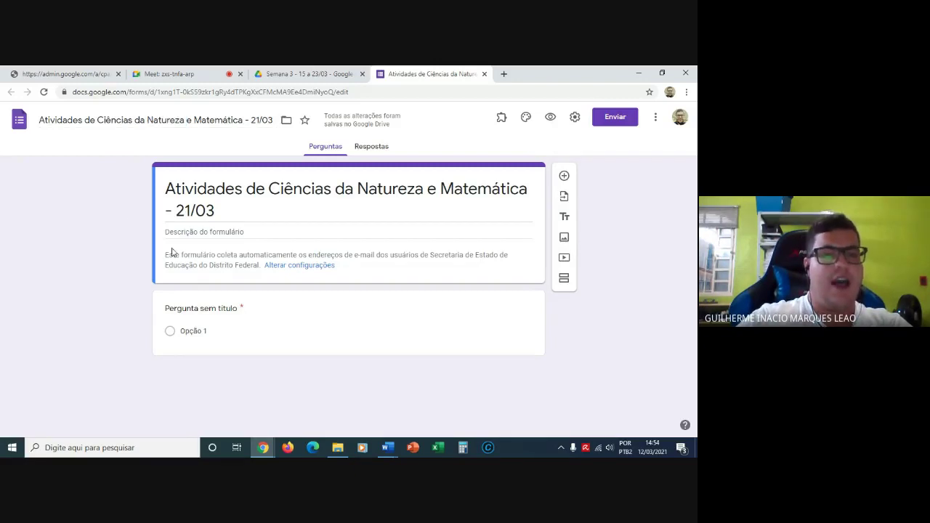
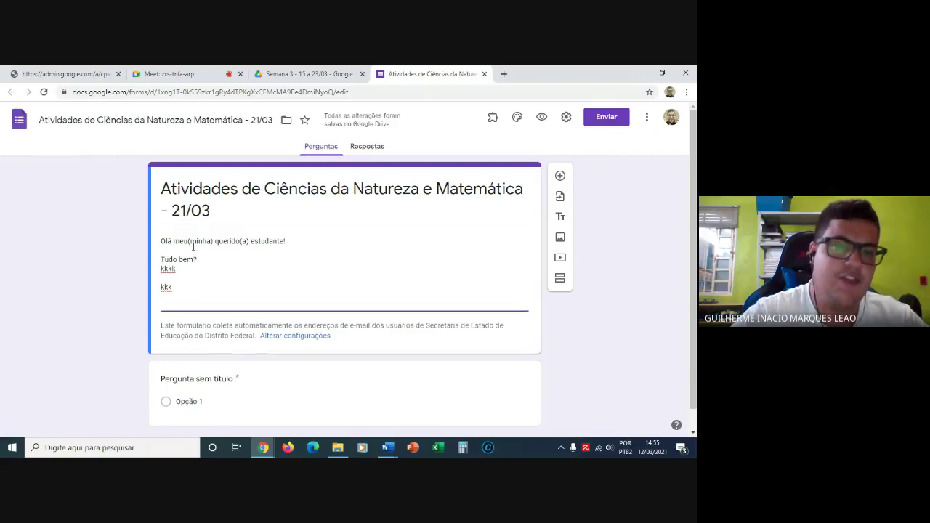
Insert a blank line before "kkkk" in the form description and indent "Tudo bem?", "kkkk" and "kkk" to match the greeting.
key(Down)
key(Return)
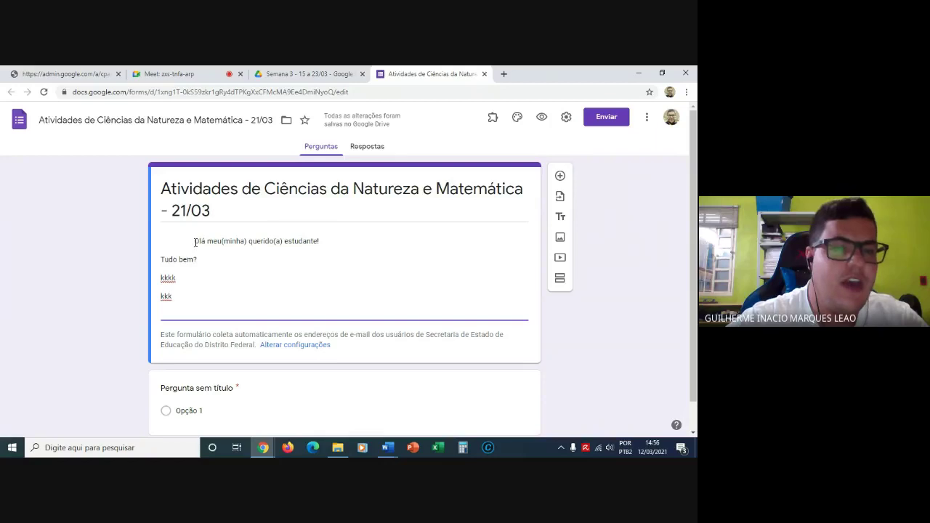
drag(195, 242, 153, 248)
click(194, 242)
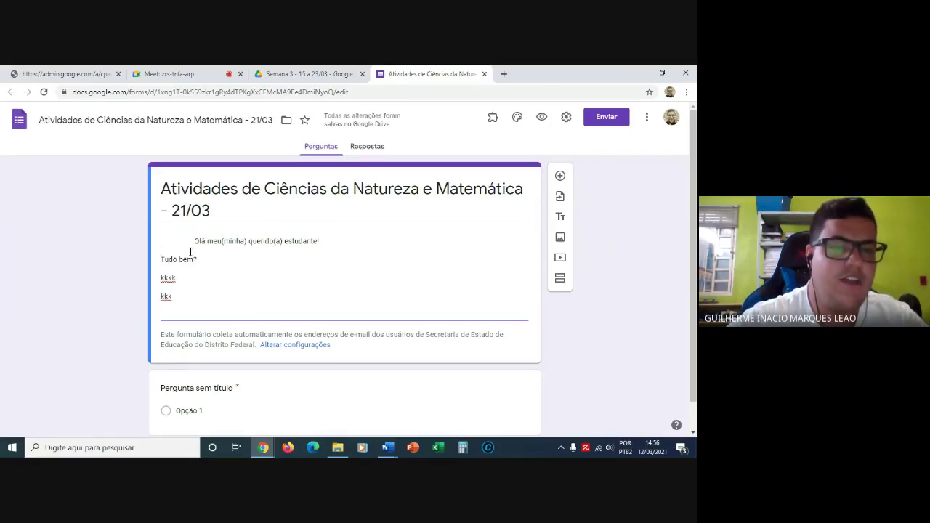
drag(195, 242, 152, 245)
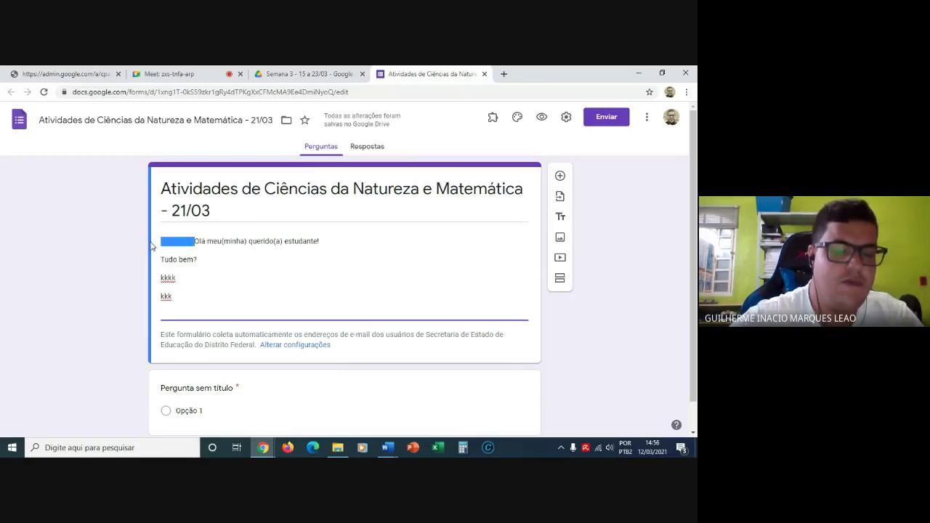
click(161, 259)
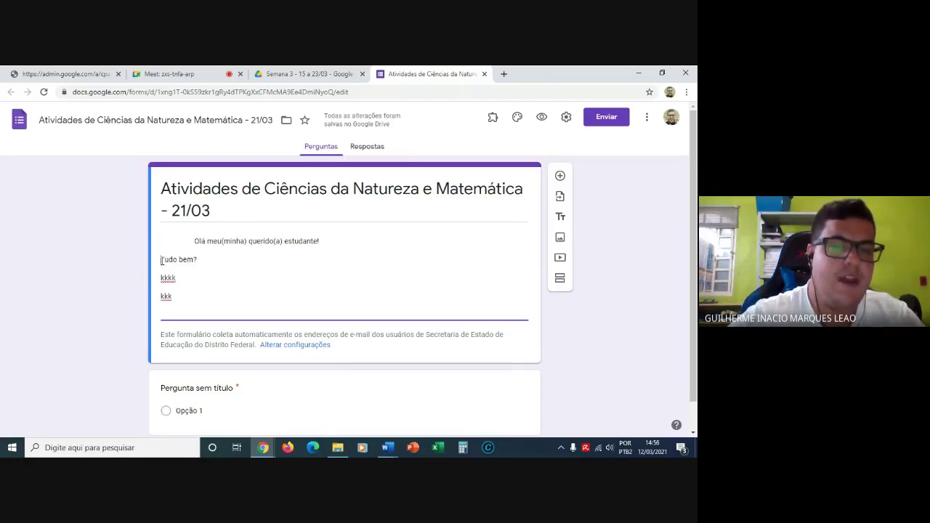
key(ctrl+v)
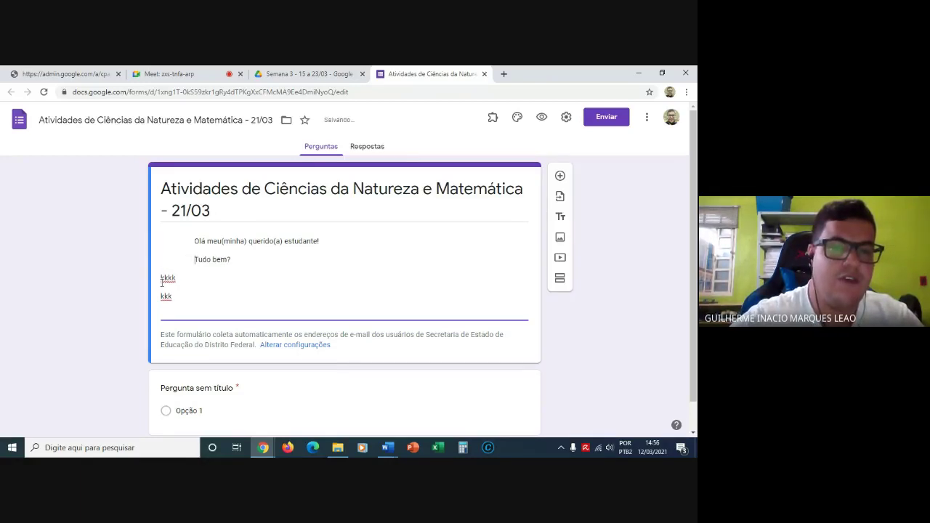
click(161, 280)
key(ctrl+v)
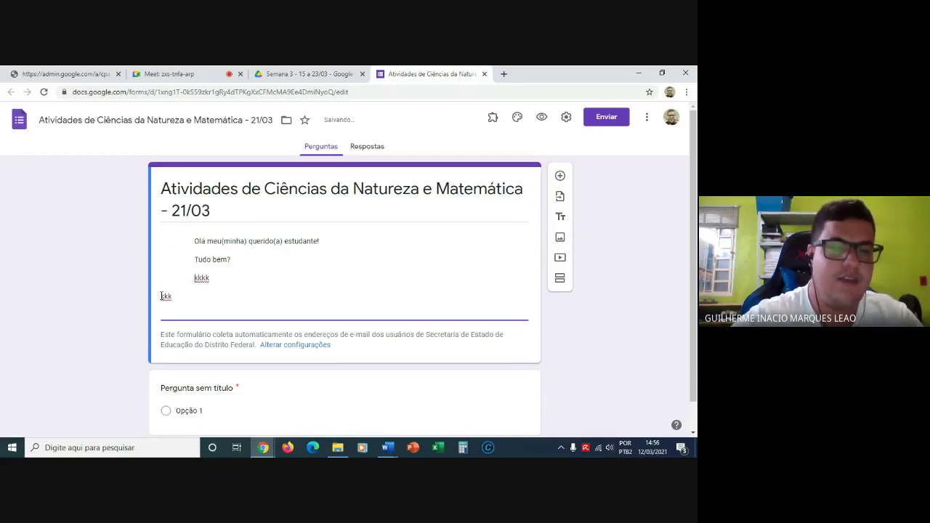
click(162, 296)
key(ctrl+v)
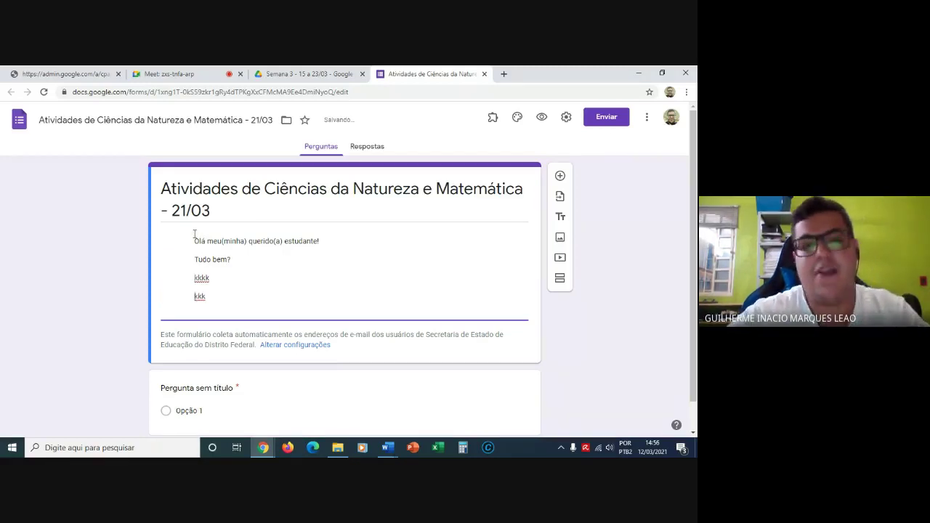
Add an unindented line of repeated "p" characters directly below the greeting in the form description.
click(324, 243)
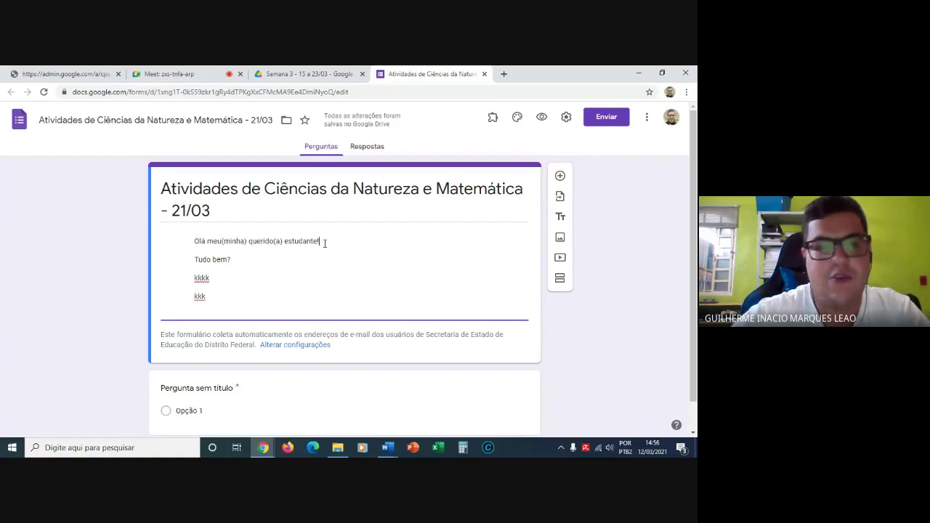
key(Return)
text(ppppppppppppppppppppppppppppppppppp)
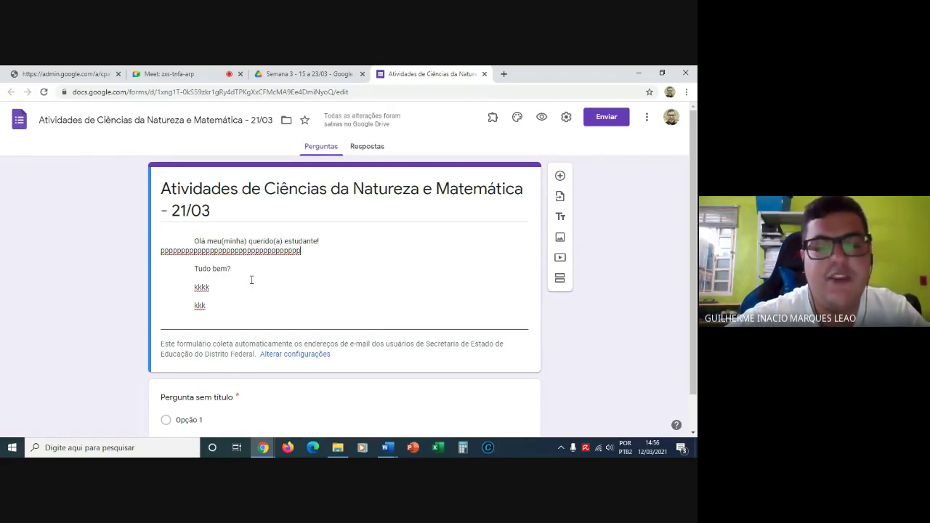
click(112, 309)
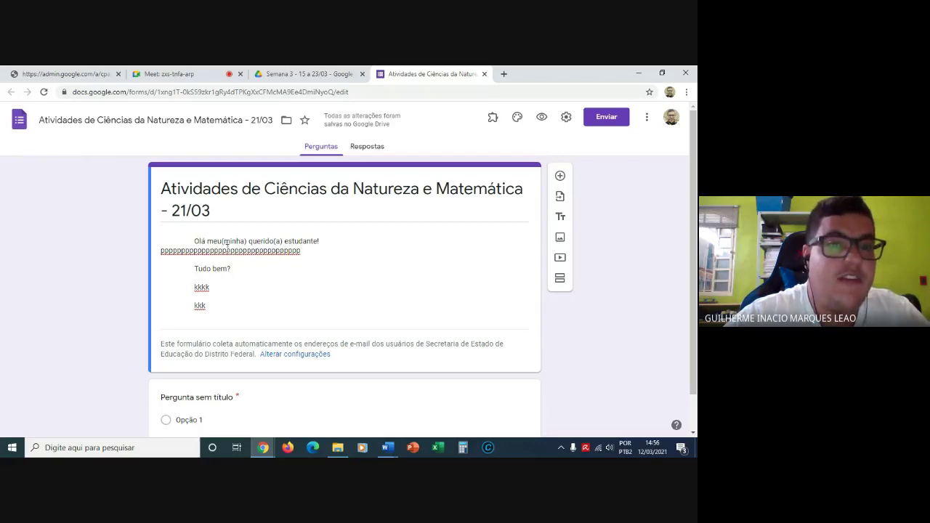
Open the "Semana 24 - 07 a 12/12" folder inside "Atividades - 2020 - 4º D" in Meu Drive.
click(285, 69)
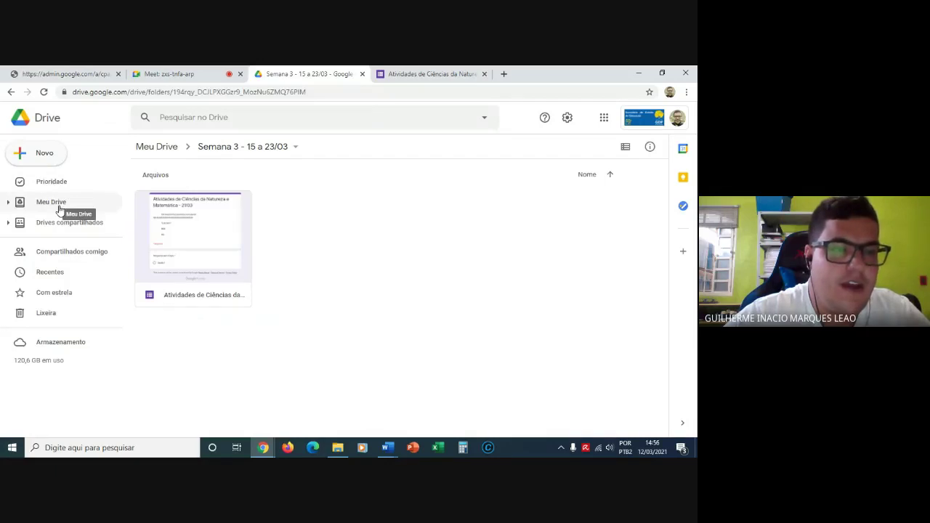
click(10, 91)
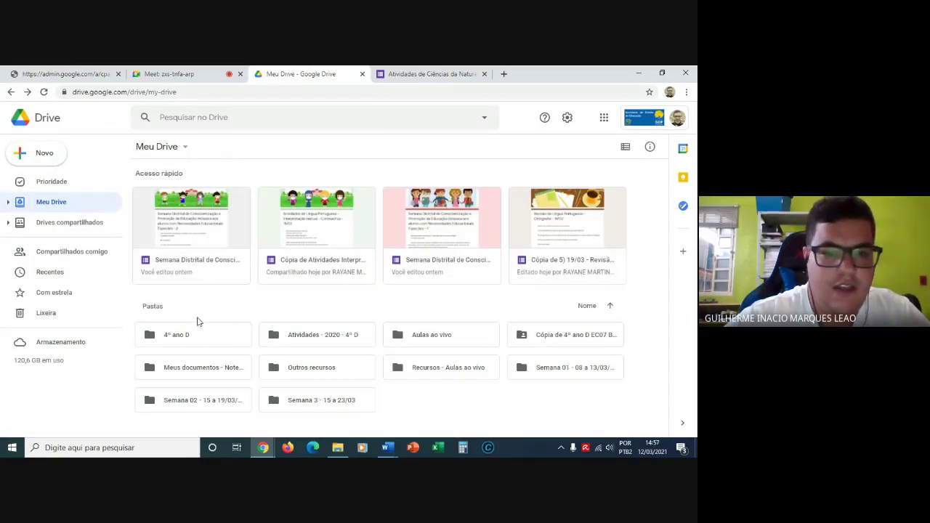
click(334, 335)
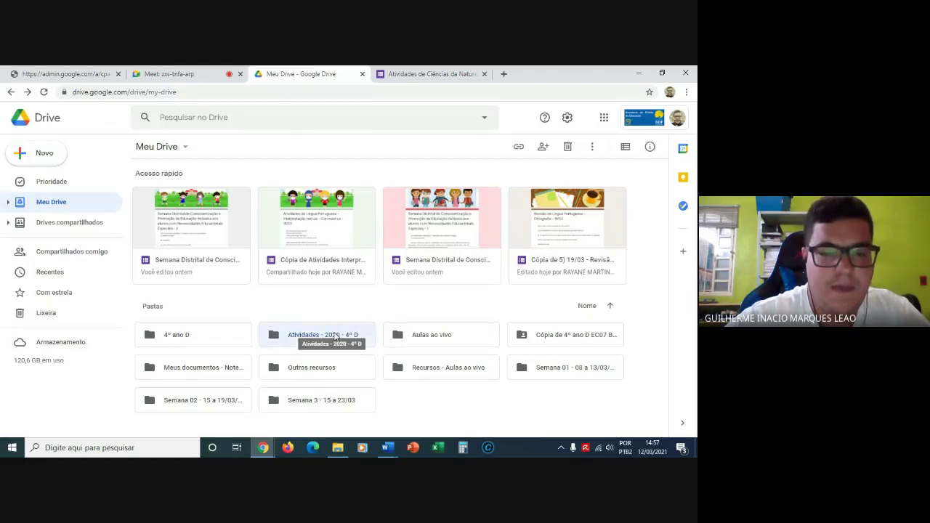
double_click(334, 335)
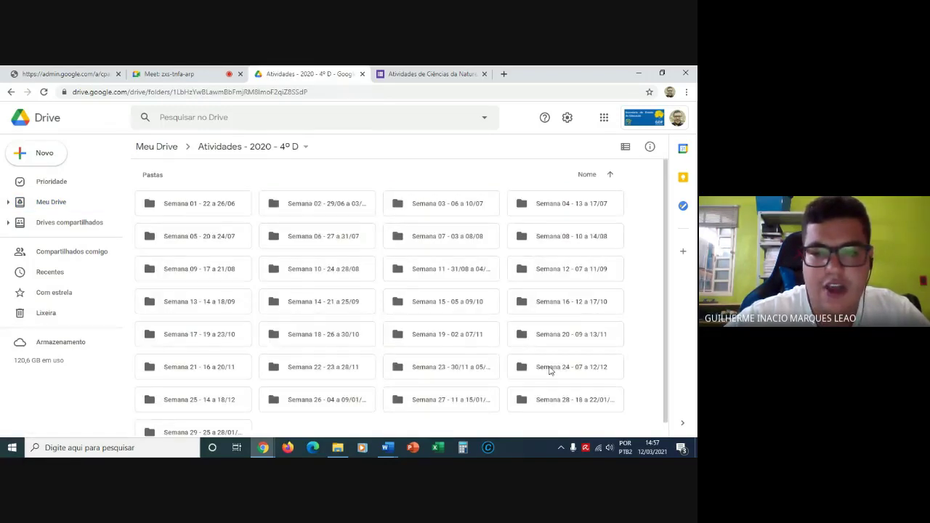
double_click(549, 372)
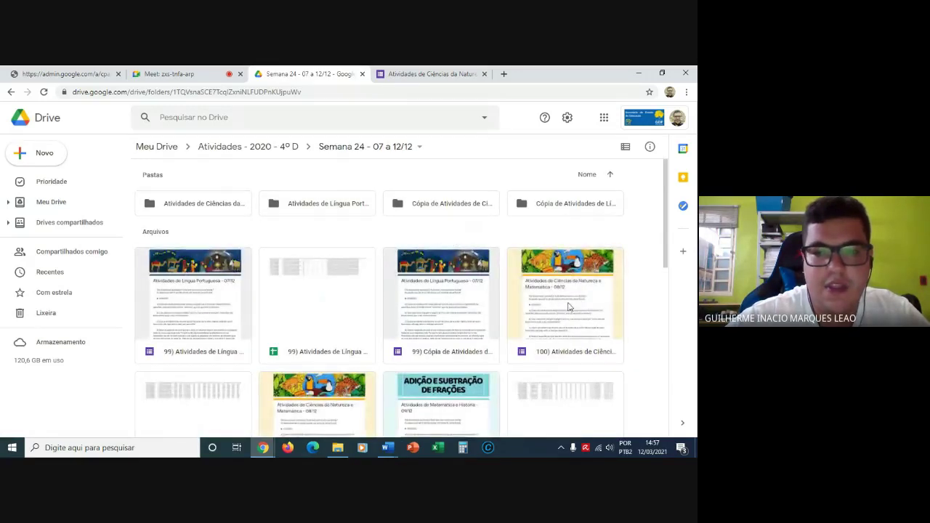
Open the original form "99) Atividades de Língua Portuguesa - 07/12", not its copy, and review its introductory description.
double_click(457, 297)
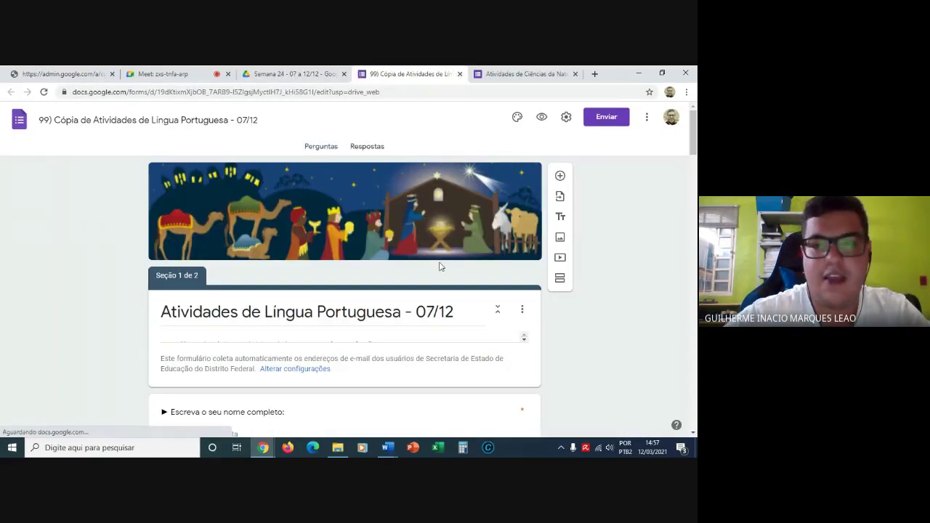
key(ctrl+w)
click(189, 299)
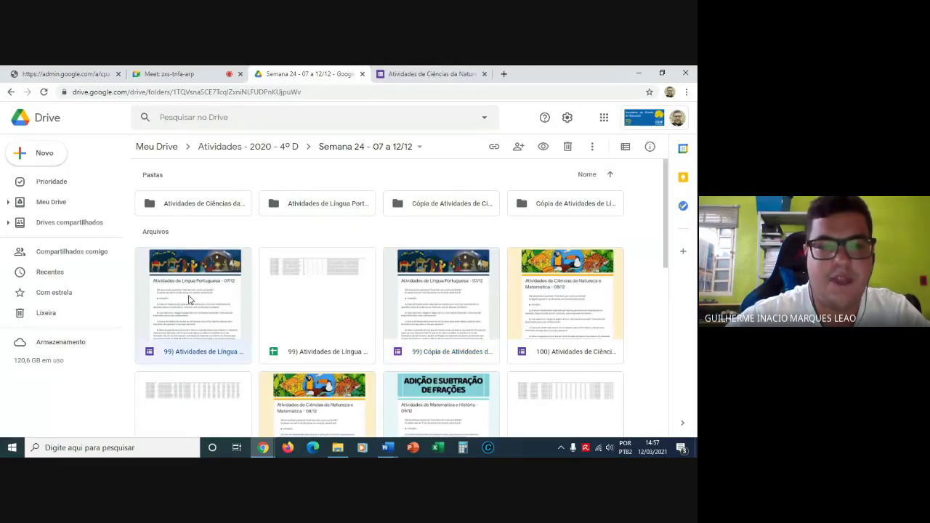
double_click(189, 300)
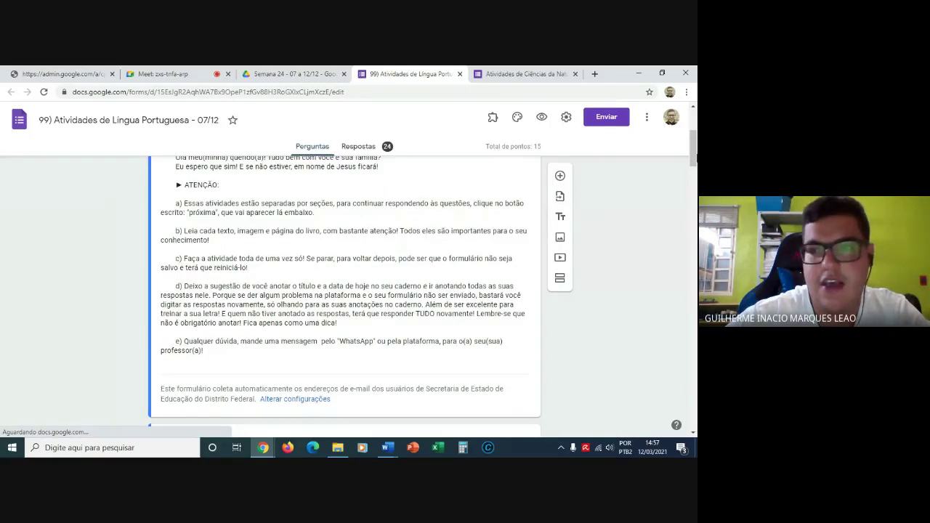
scroll(695, 150, down, 5)
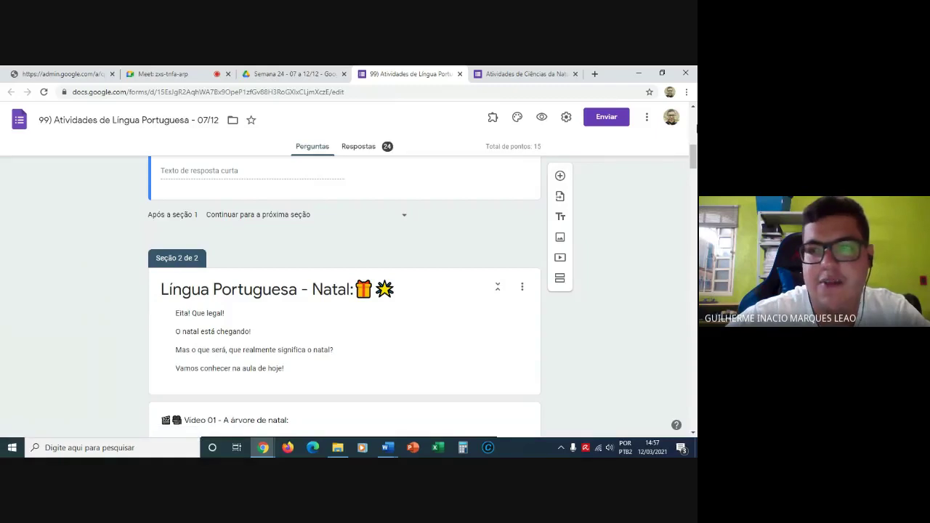
scroll(694, 131, up, 10)
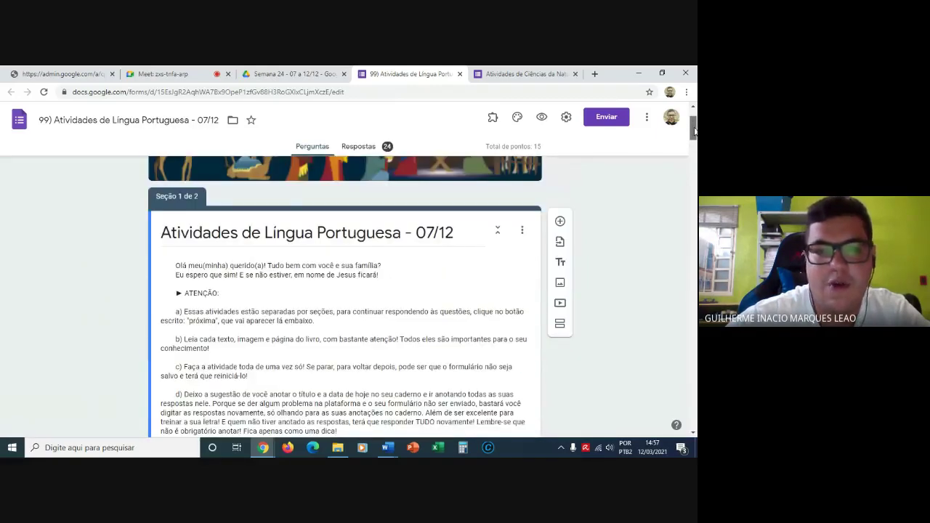
scroll(694, 131, down, 1)
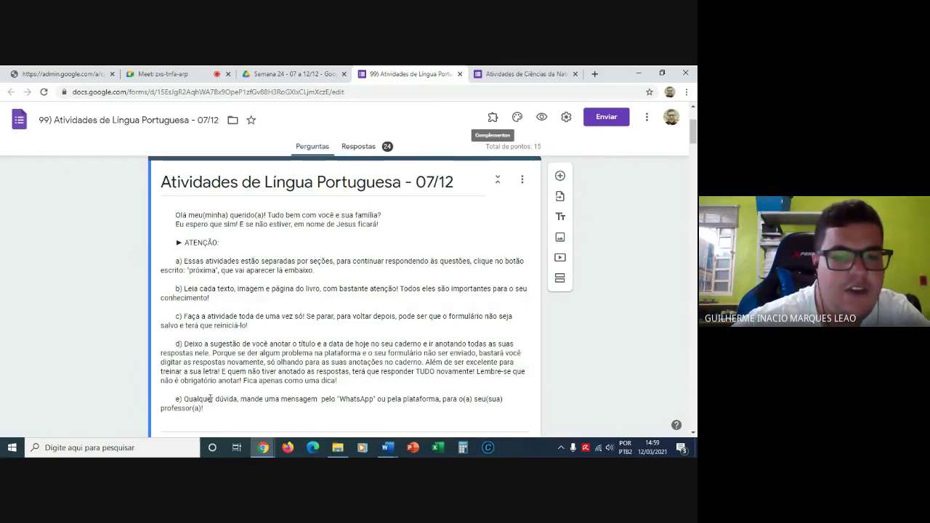
Copy the entire description of the "Atividades de Língua Portuguesa - 07/12" form.
key(ctrl+a)
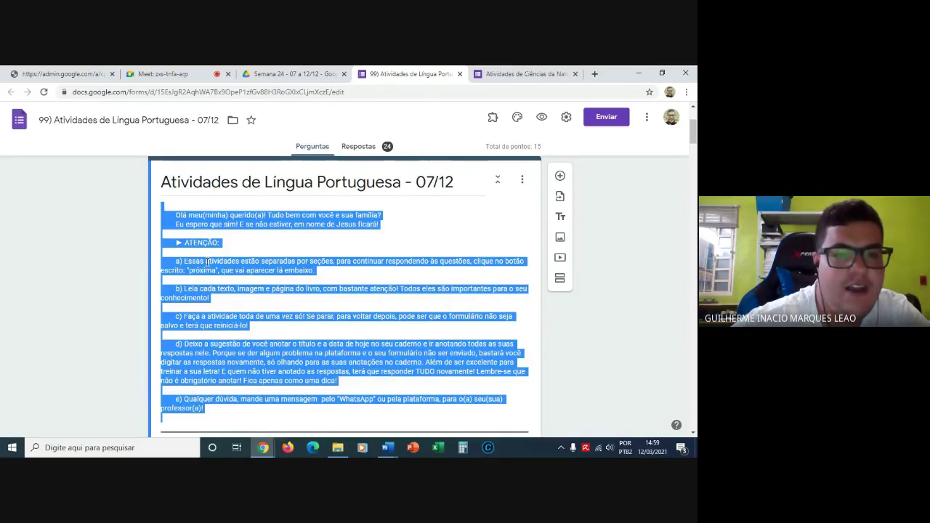
right_click(208, 261)
click(243, 302)
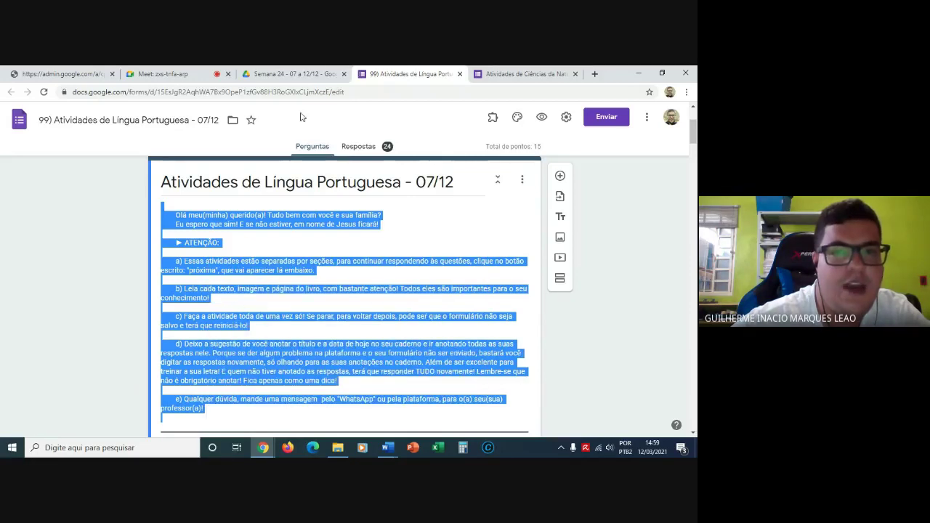
Replace the placeholder description of the "Atividades de Ciências da Natureza e Matemática - 21/03" form with the copied text.
click(521, 73)
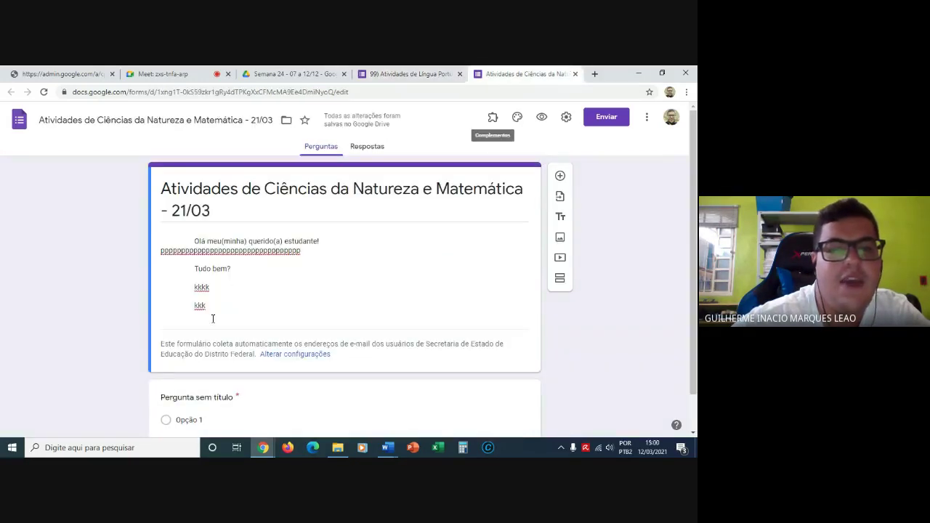
click(213, 318)
key(ctrl+a)
key(BackSpace)
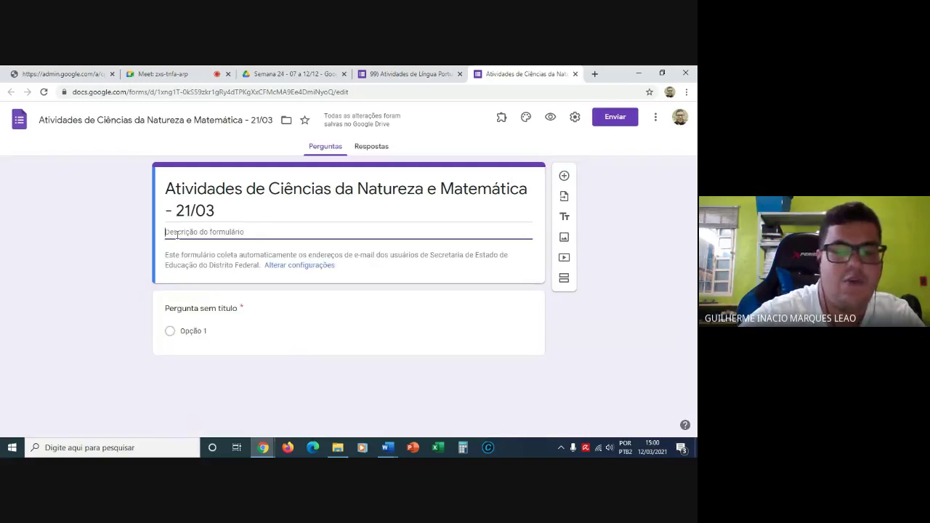
key(ctrl+v)
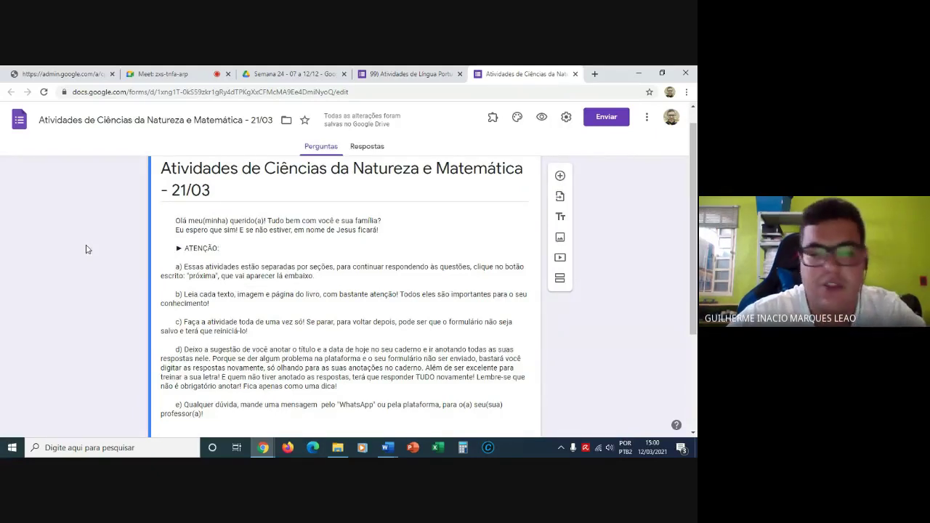
scroll(86, 249, up, 1)
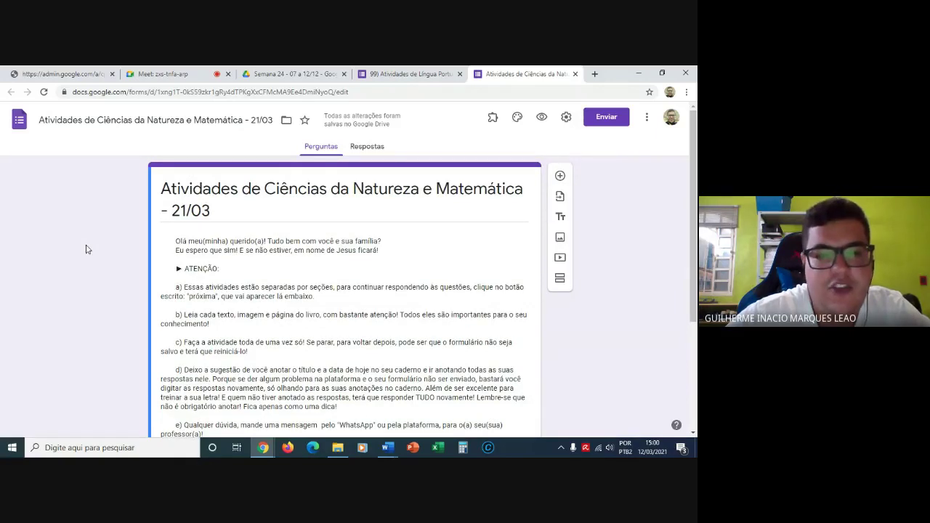
scroll(86, 249, down, 1)
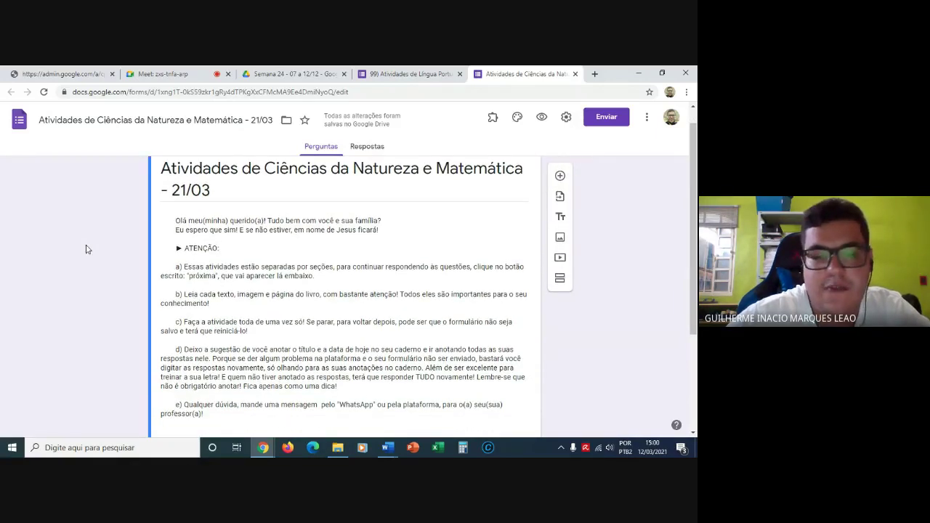
Turn the untitled question into a short-answer question titled "Escreva o seu nome completo.".
scroll(85, 249, down, 3)
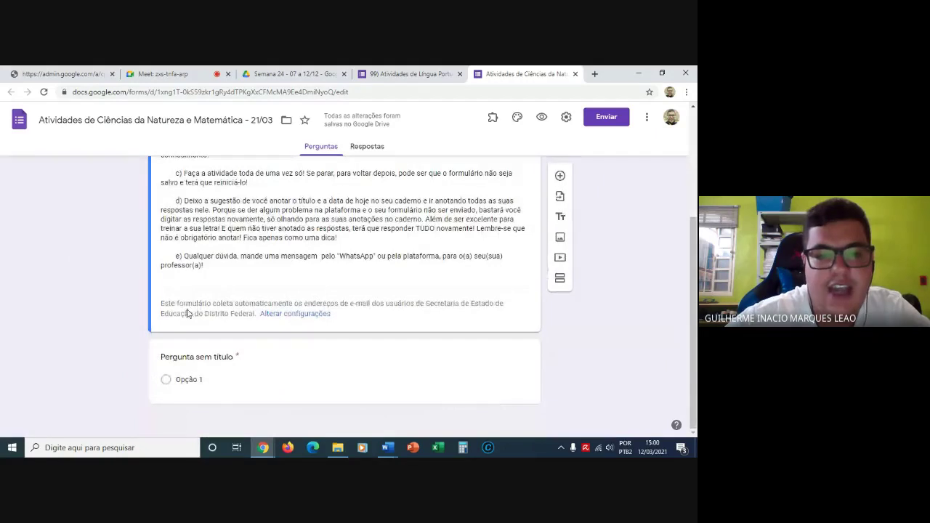
click(207, 359)
text(Es)
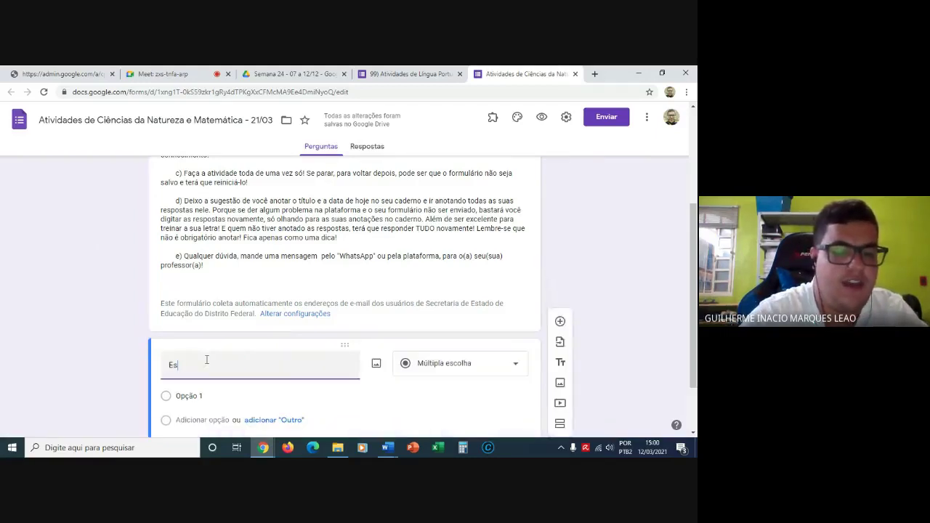
text(creva o s)
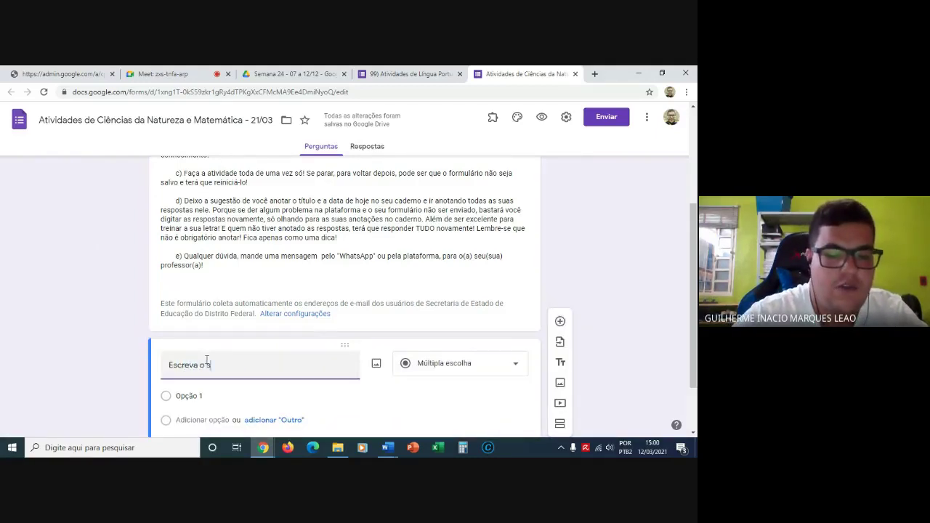
text(eu nome com)
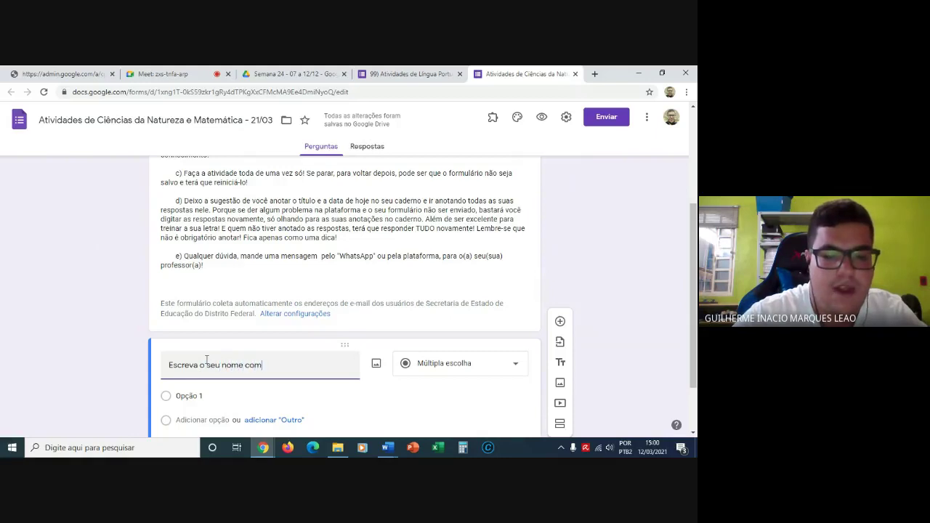
text(pleto.)
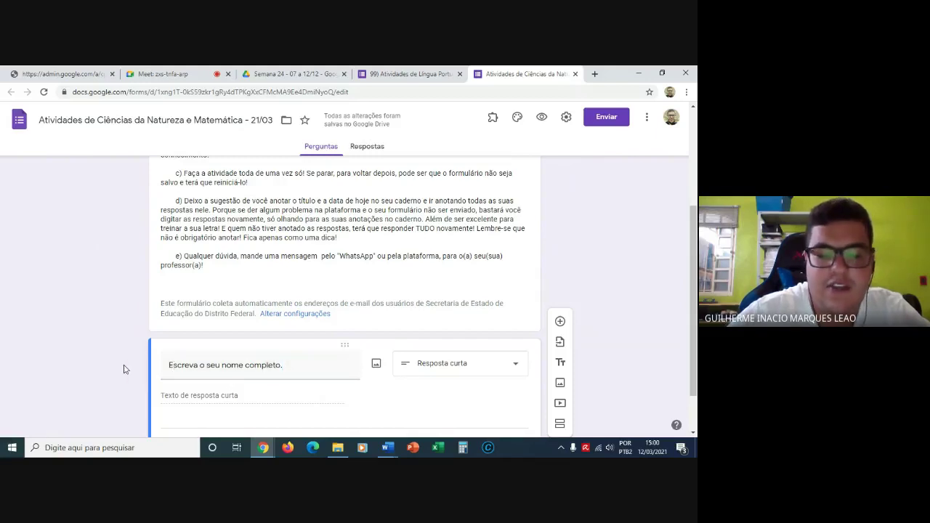
Add a new section after the "Escreva o seu nome completo." question.
scroll(124, 370, down, 2)
scroll(123, 370, up, 3)
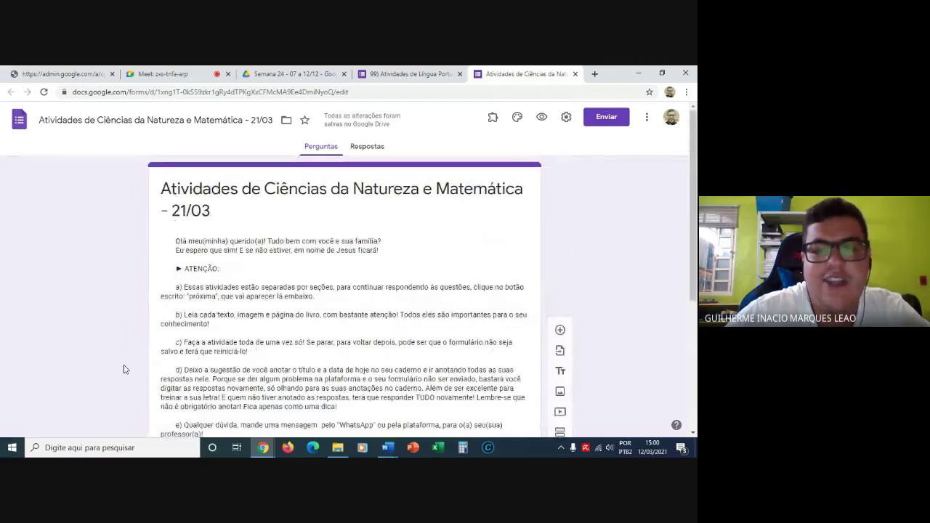
scroll(123, 370, down, 1)
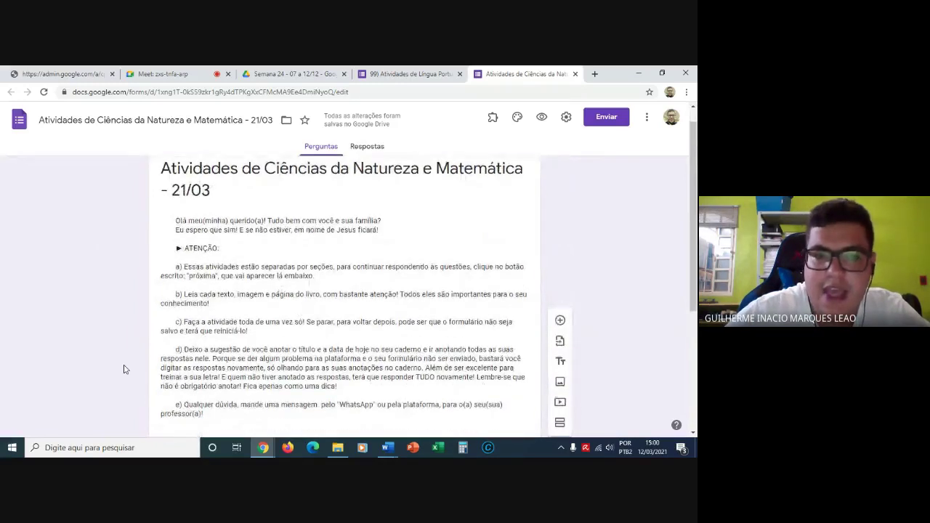
scroll(123, 370, down, 2)
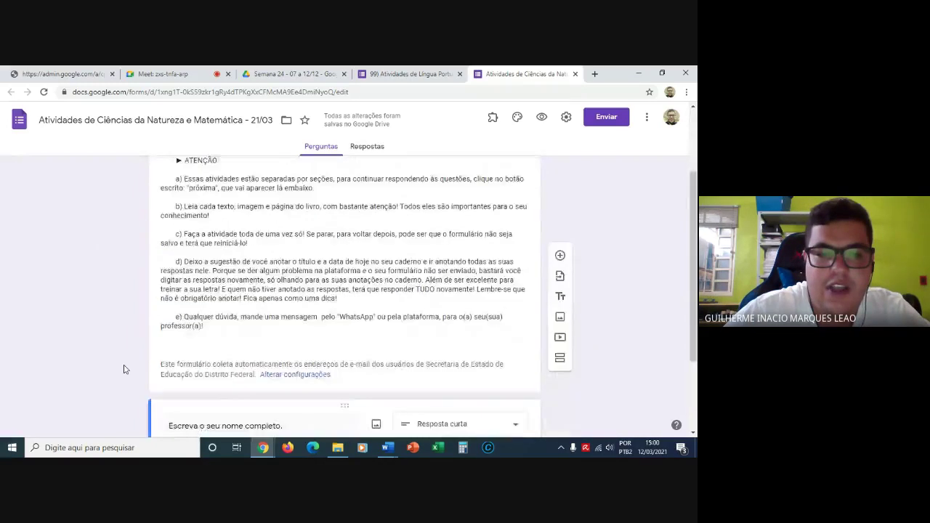
scroll(123, 369, down, 1)
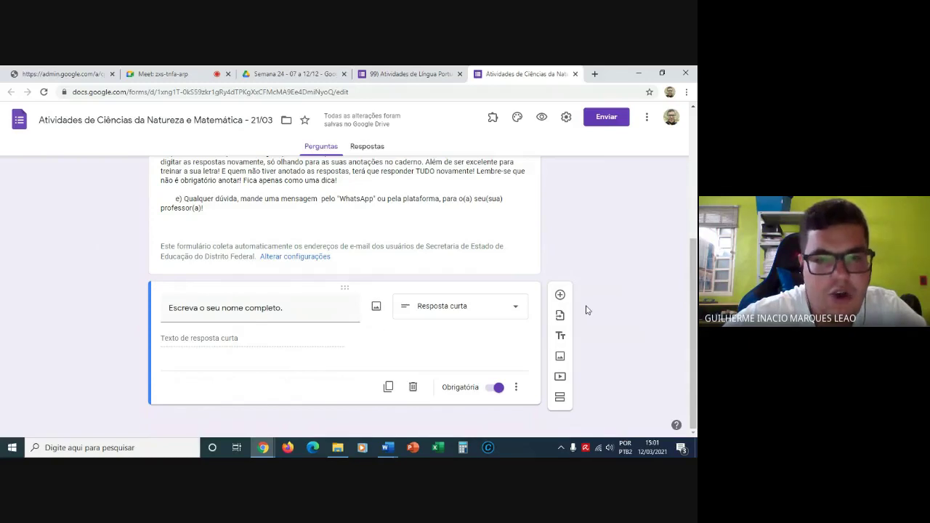
click(561, 399)
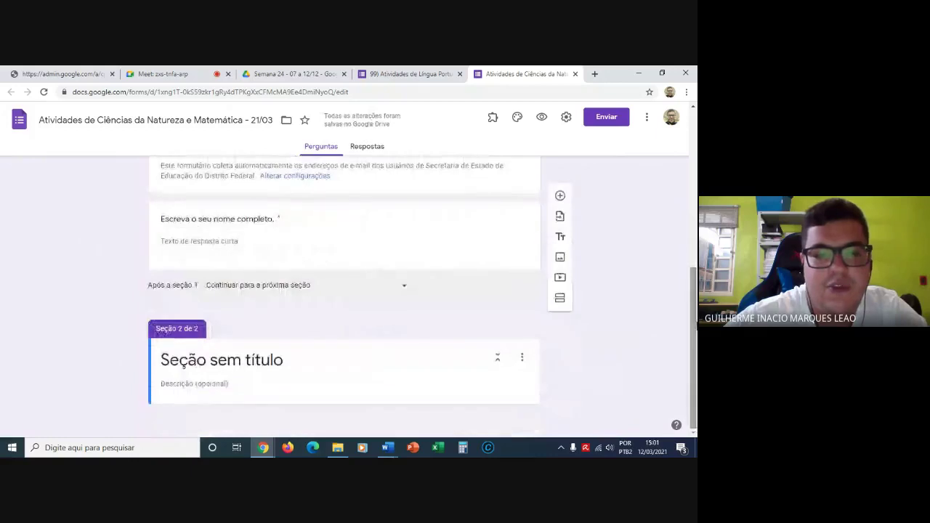
Replace the untitled section's title with "Ciências da Natureza - Animais:".
click(291, 364)
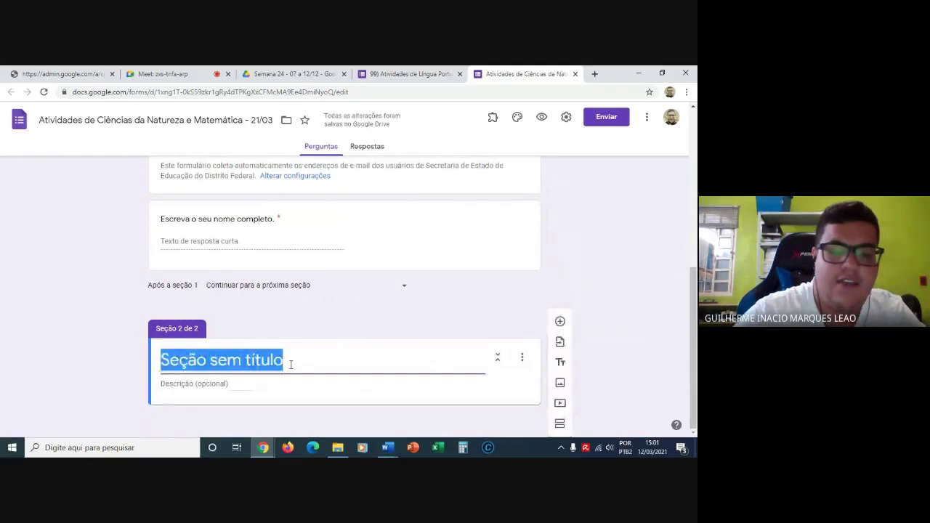
text(Ciê)
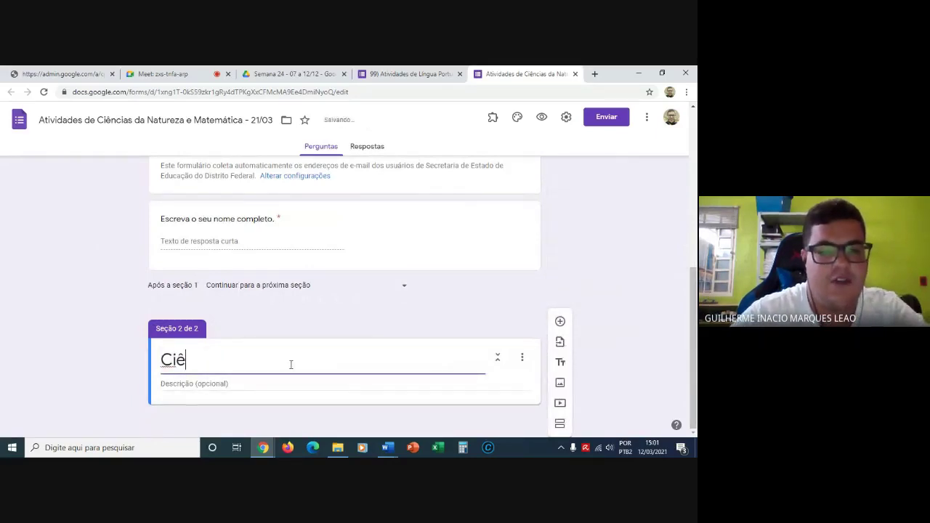
text(ncias da )
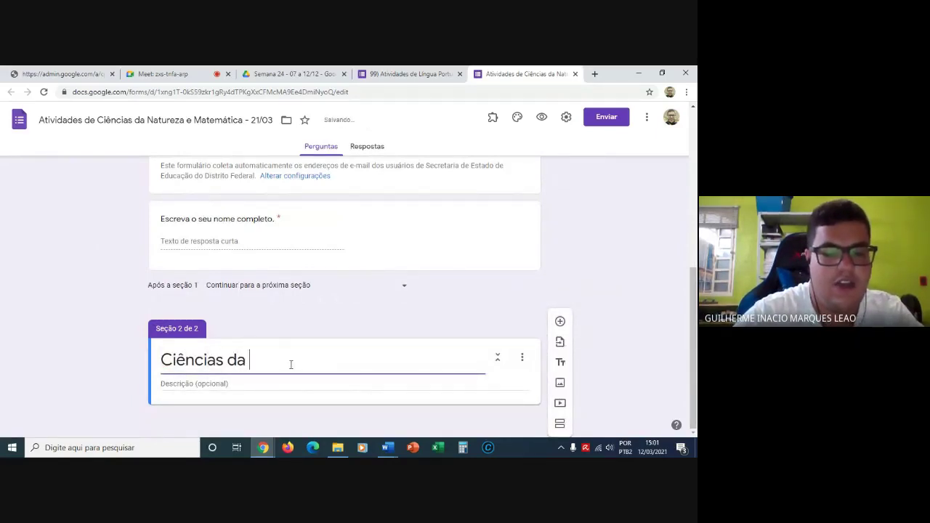
text(Natureza )
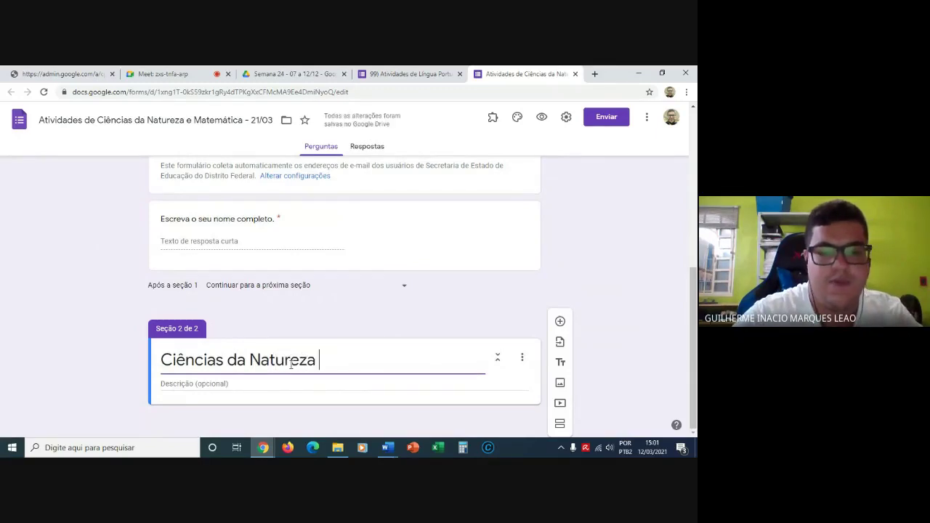
text(- )
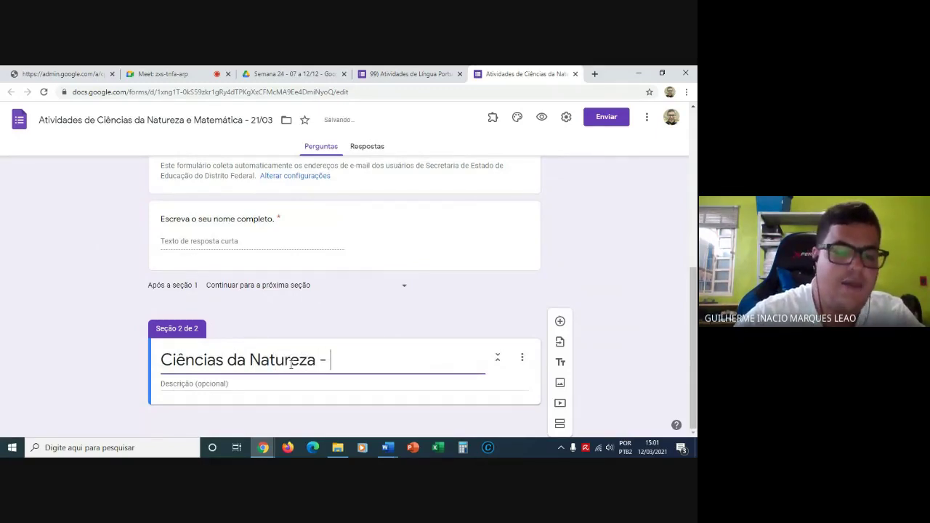
text(Animais:)
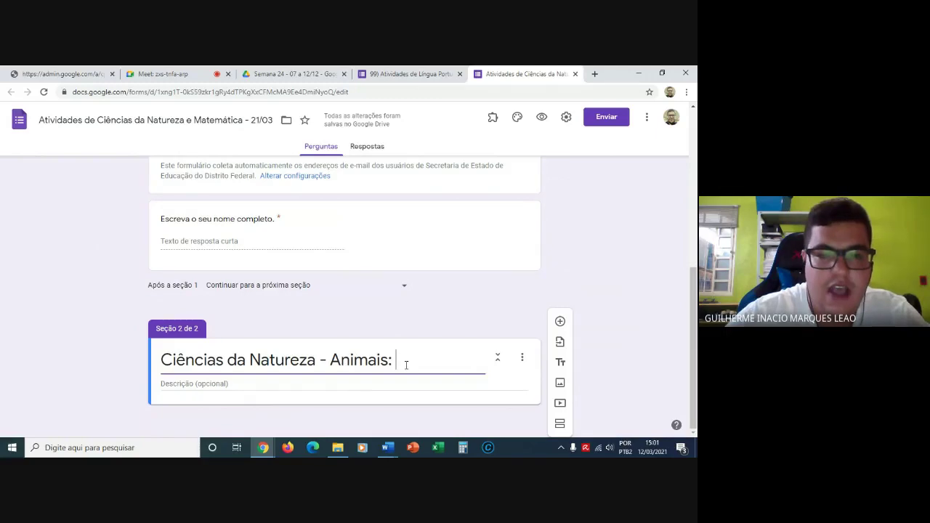
Append the monkey face and dog face emojis to the end of the section title "Ciências da Natureza - Animais:".
key(super+period)
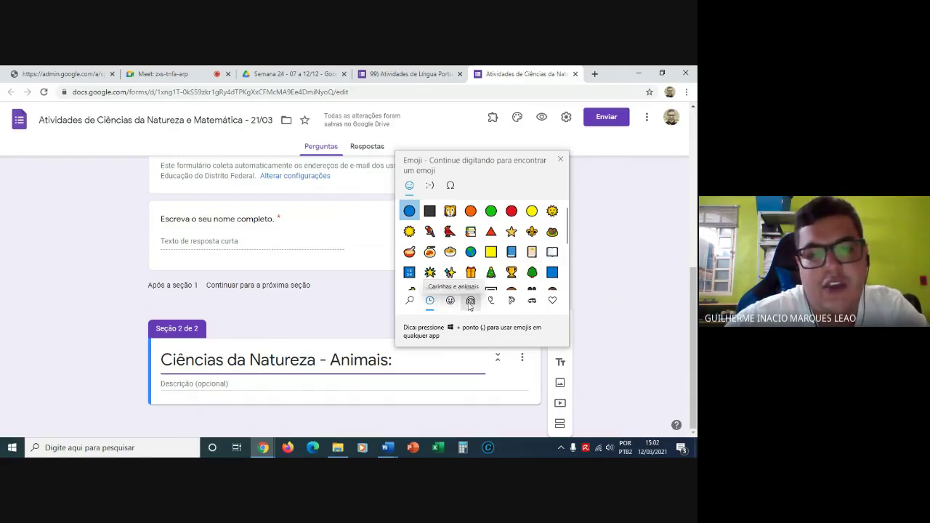
click(492, 301)
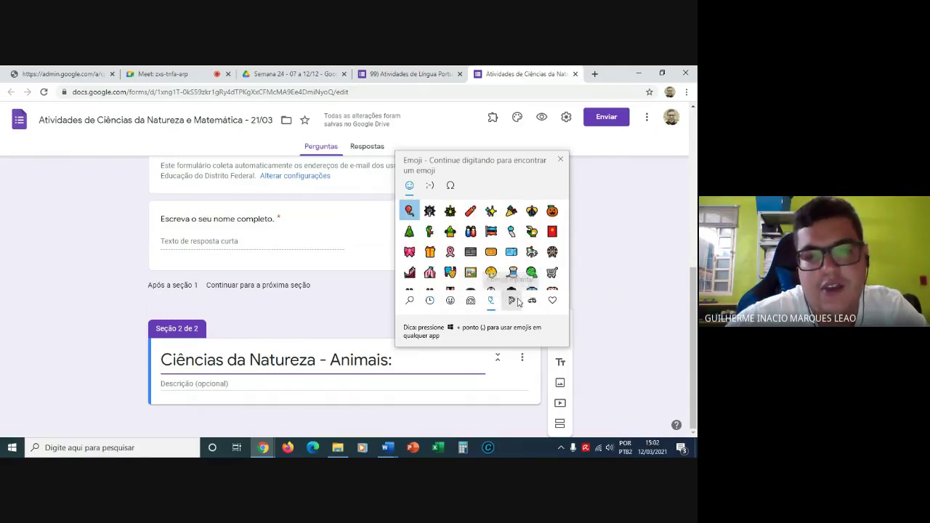
click(512, 302)
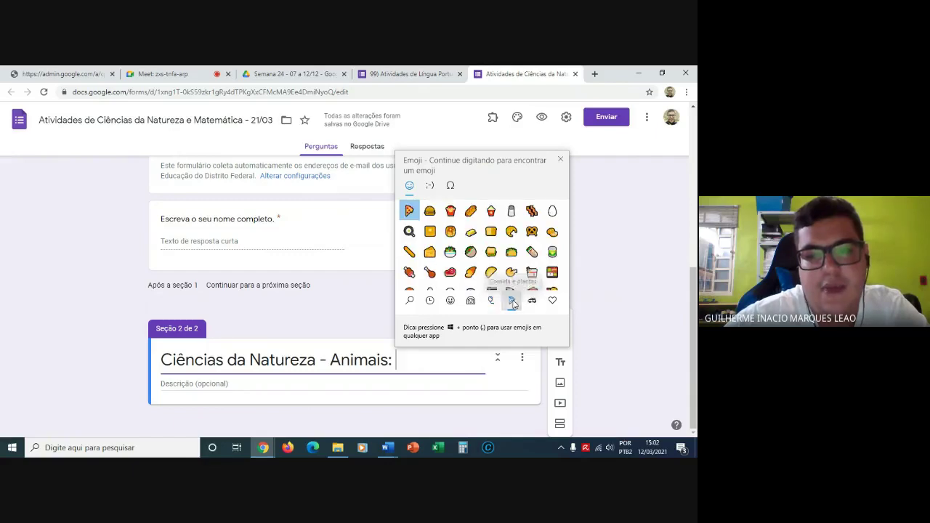
click(471, 302)
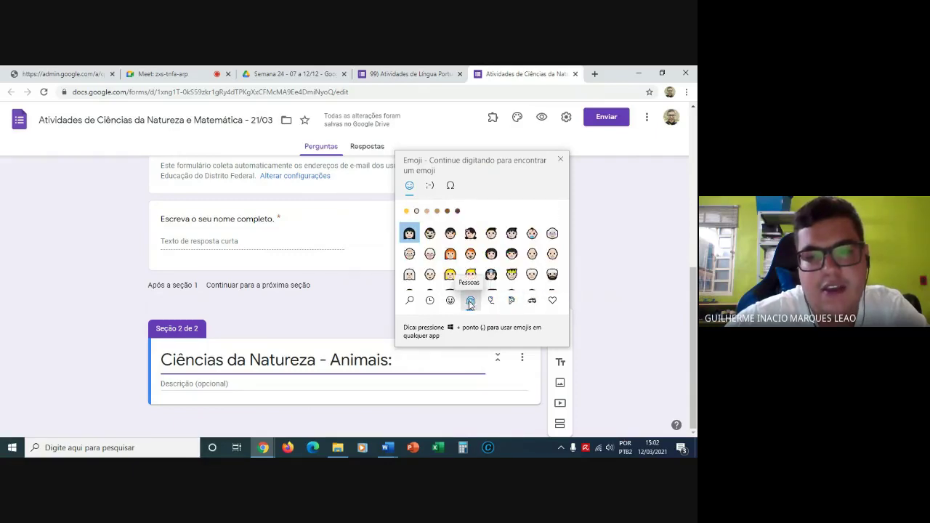
click(450, 301)
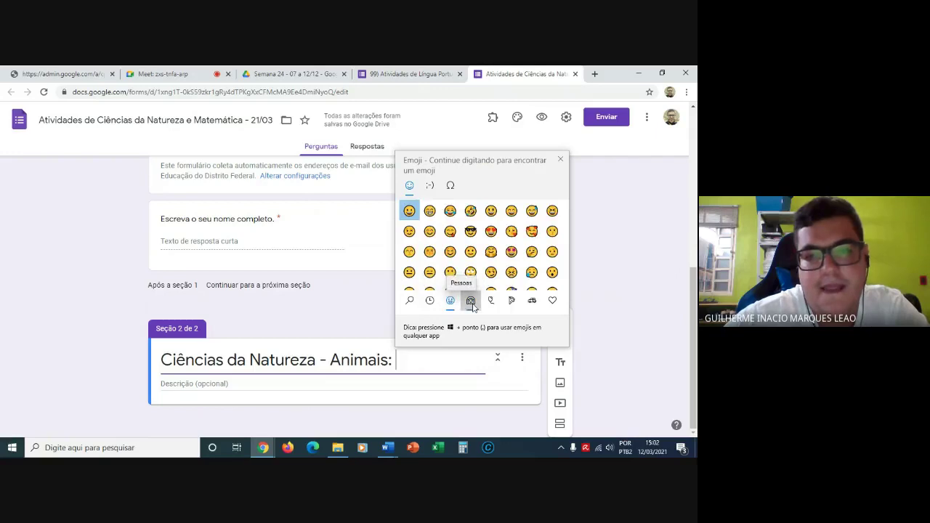
click(471, 300)
drag(566, 210, 564, 278)
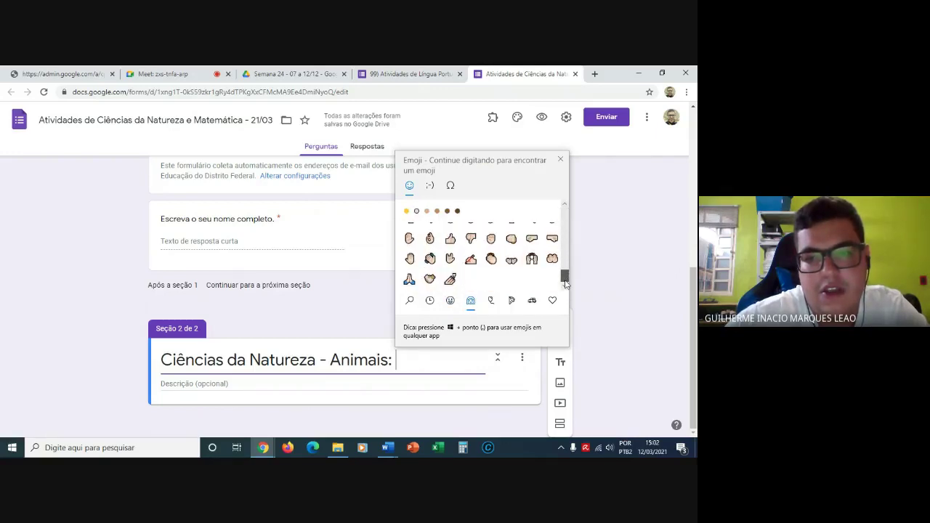
click(451, 302)
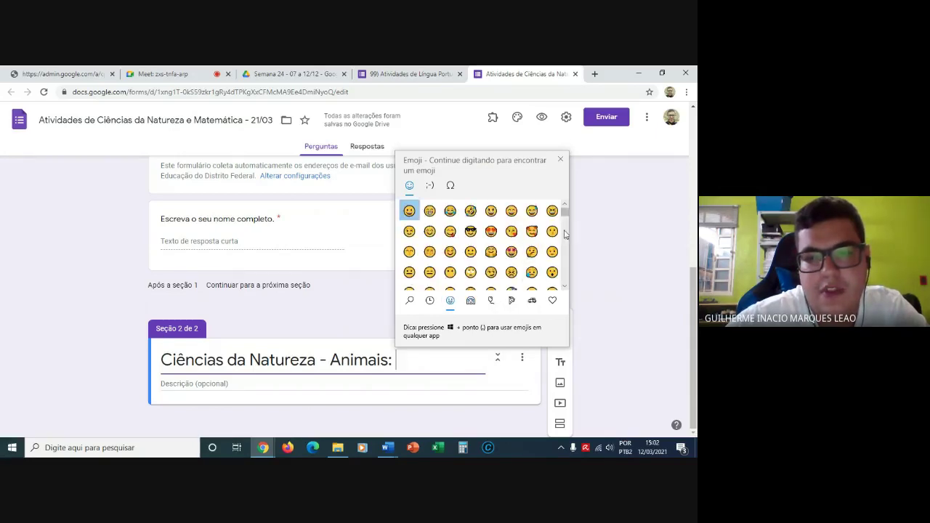
drag(564, 216, 564, 244)
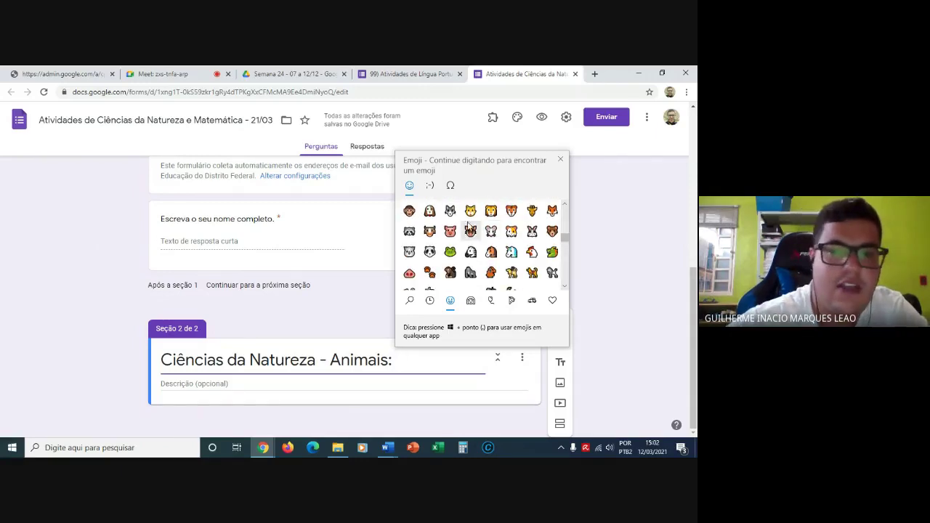
click(409, 211)
click(430, 212)
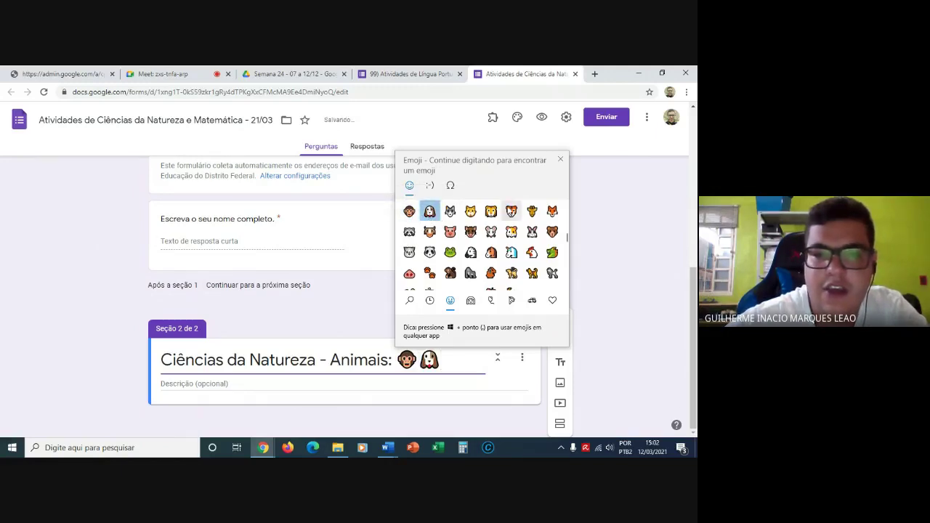
click(560, 160)
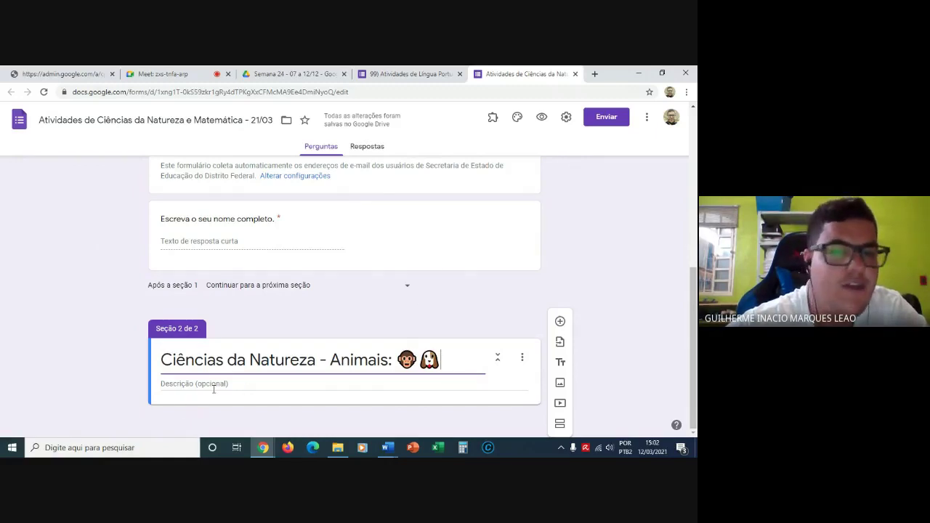
click(106, 353)
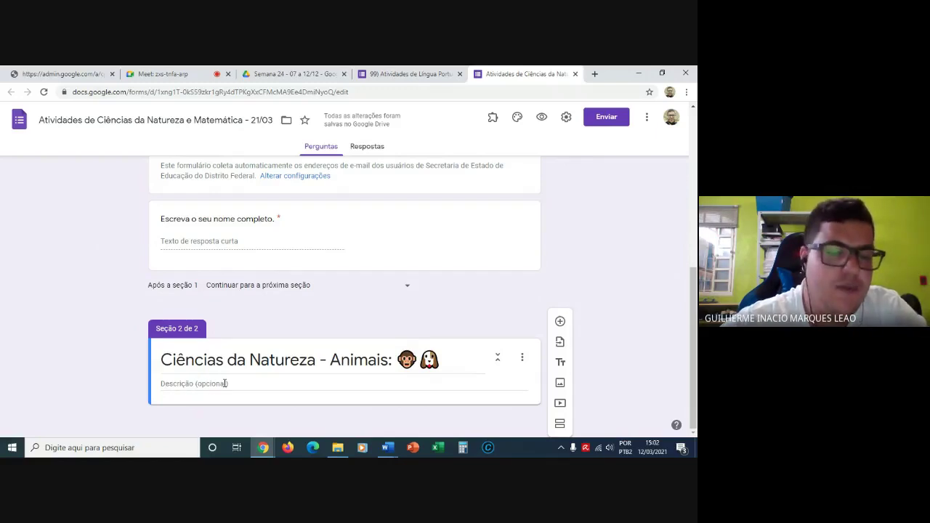
Enter the section description "Hoje, estaremos falando sobre os animais, principalmente sobre a alimentação deles." with a blank line above and below it.
click(226, 383)
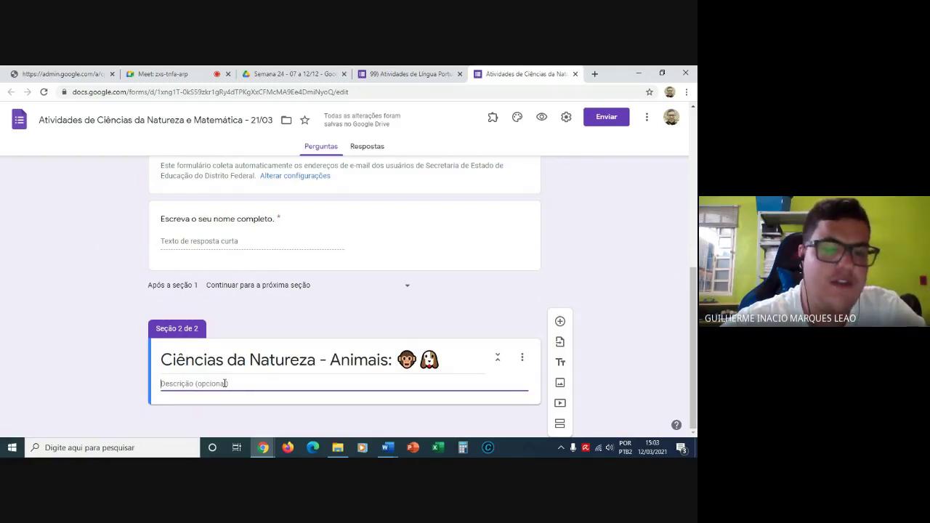
key(Return)
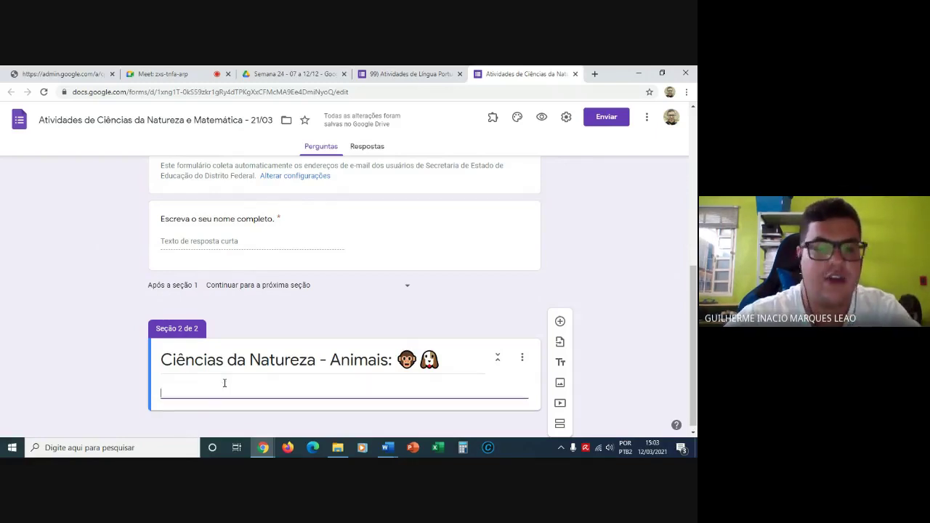
text(Hoje)
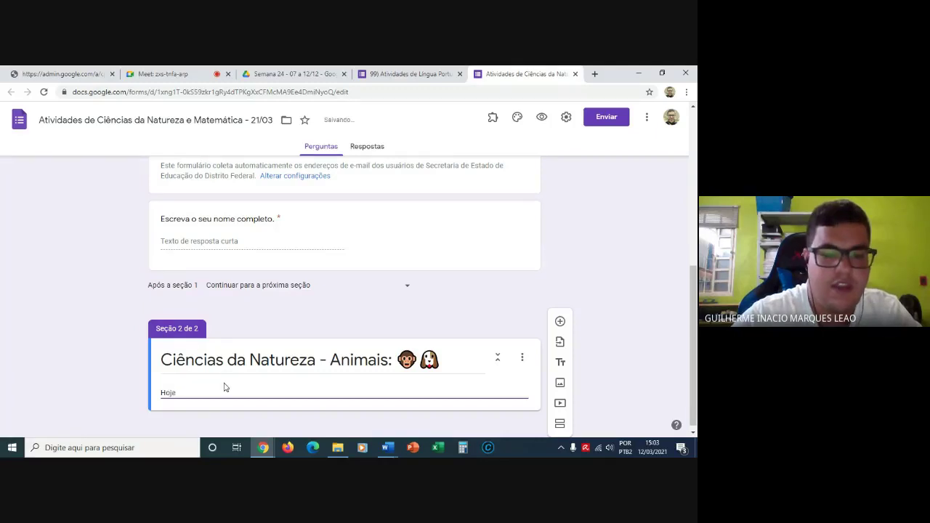
text(, estaremos)
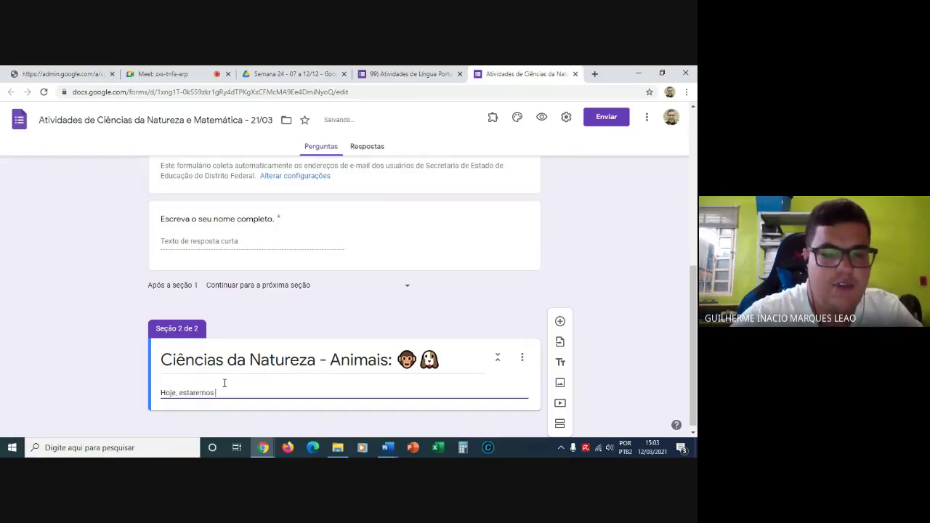
text( falando so)
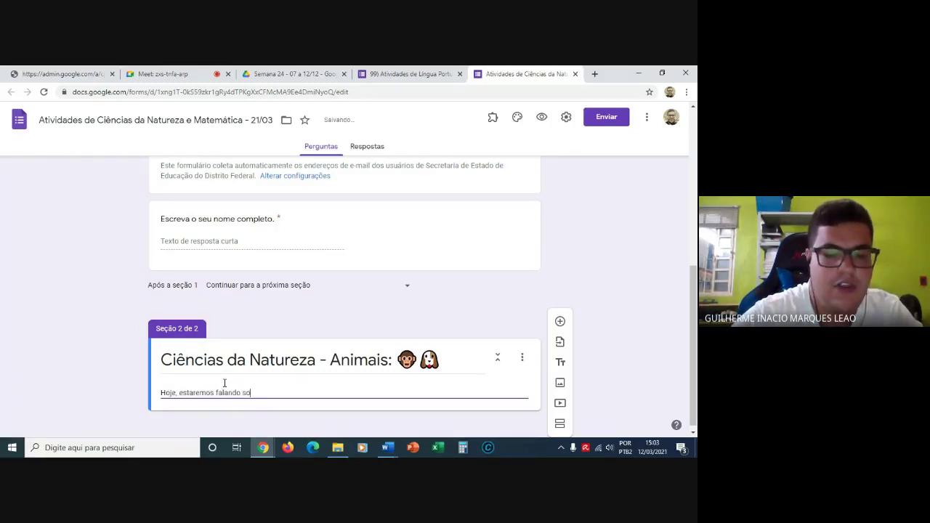
text(bre os)
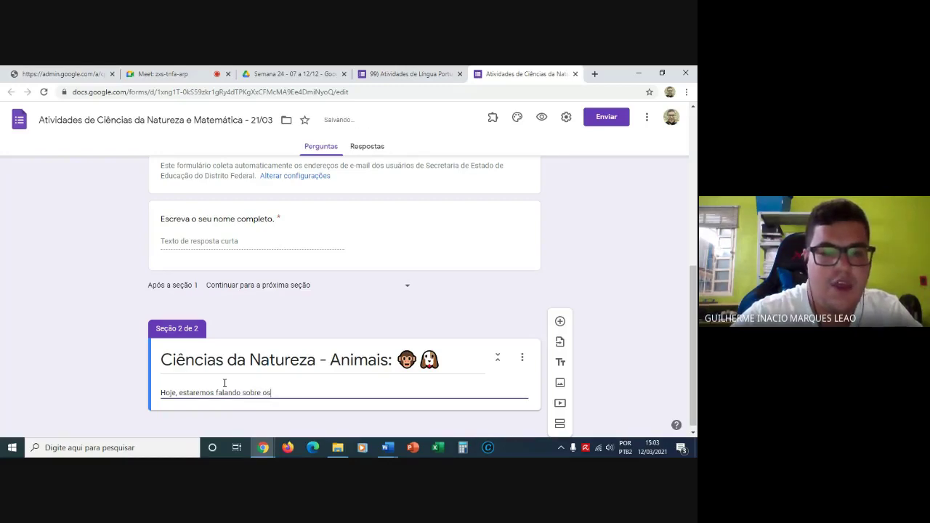
text( animais, )
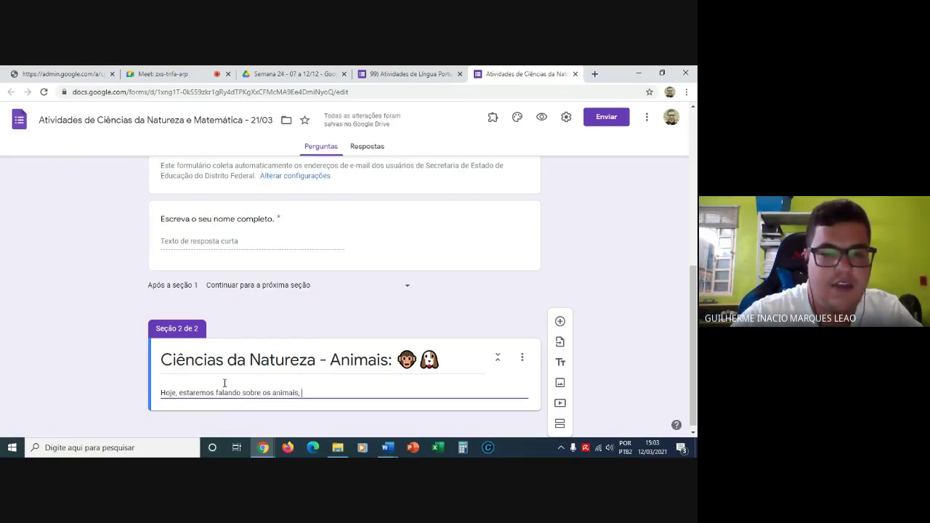
text(pric)
key(BackSpace)
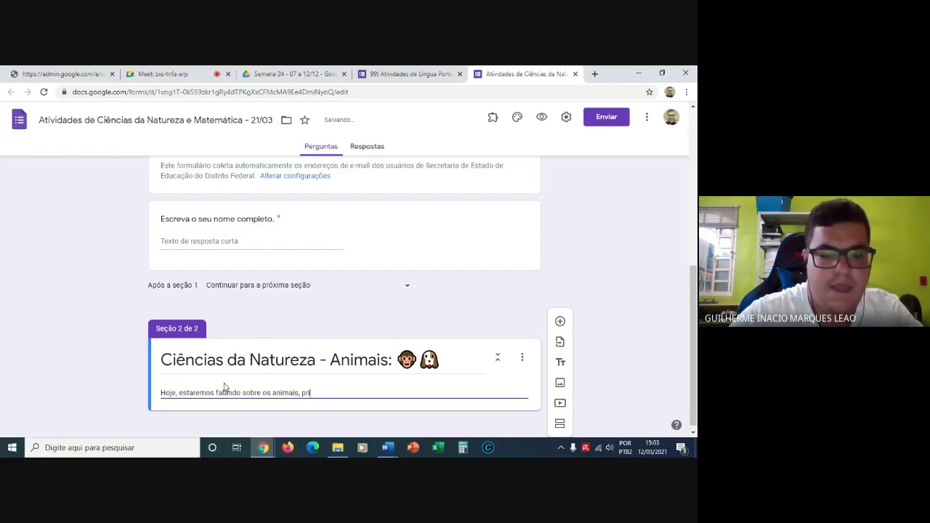
text(ncipalmen)
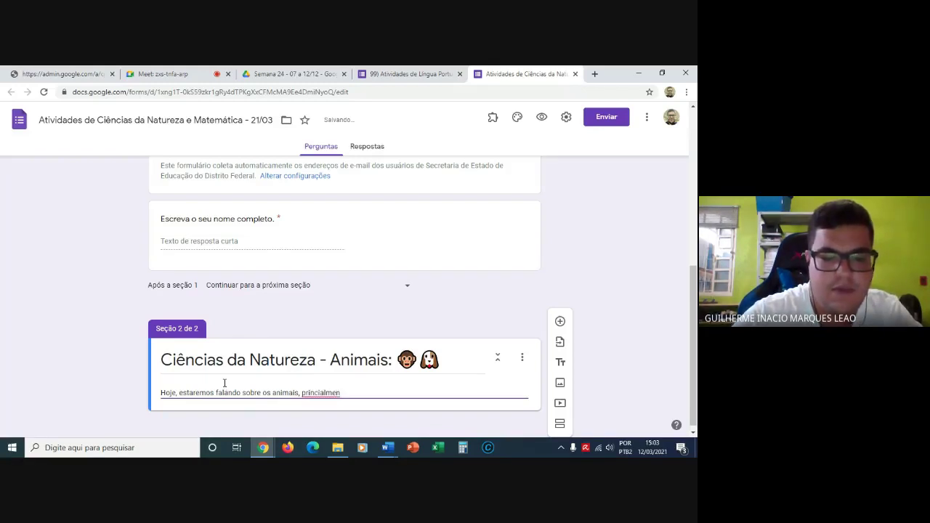
key(BackSpace)
key(BackSpace)
key(BackSpace)
key(BackSpace)
text(pal)
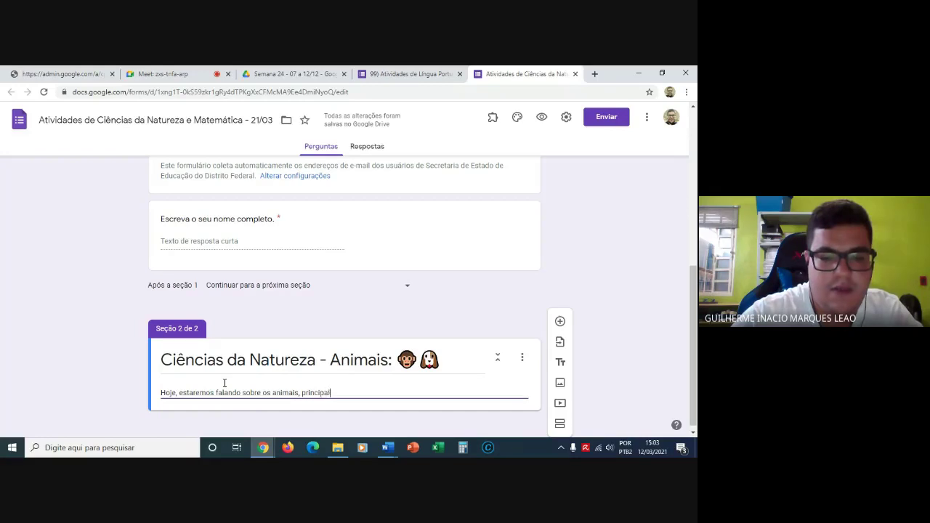
text(mente sobre )
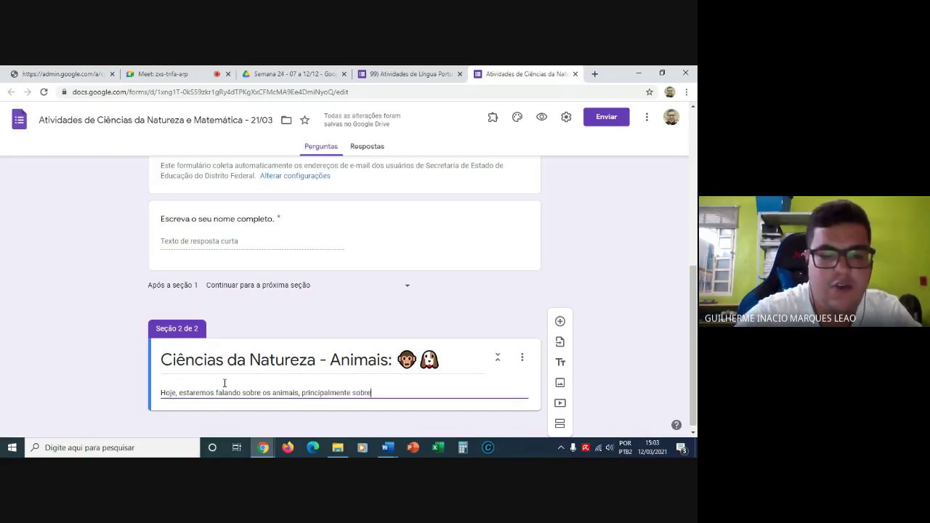
text(a al)
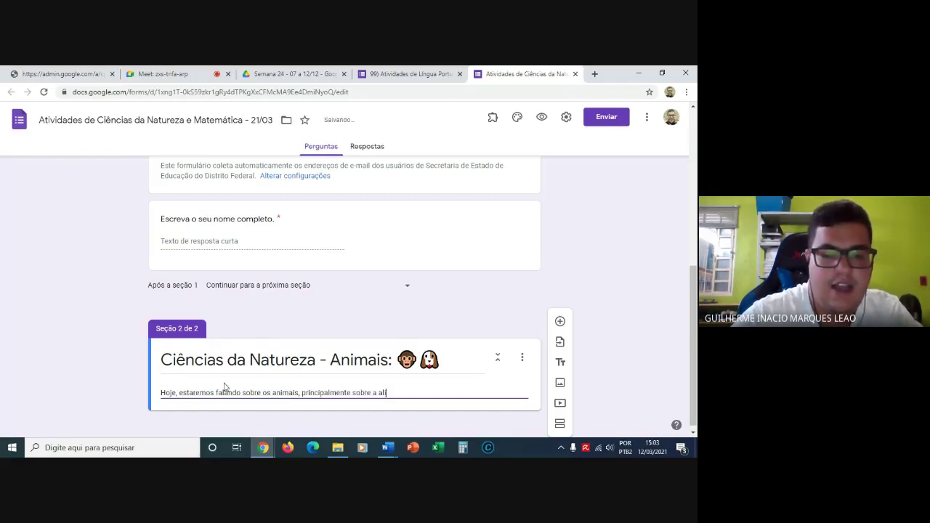
text(imentação dele)
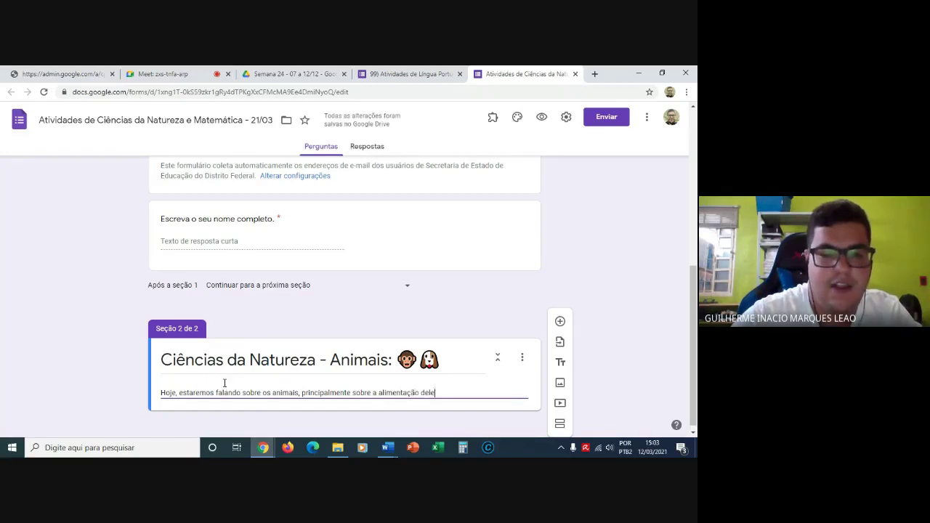
text(s.)
key(Return)
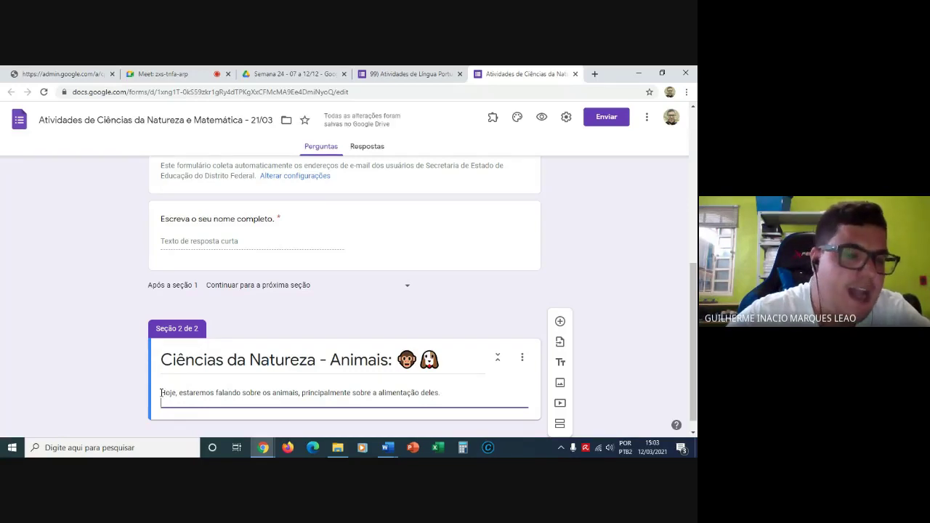
Copy the leading spaces of item e) in the form description and paste them before "Hoje, estaremos falando sobre os animais" in the section description.
click(102, 374)
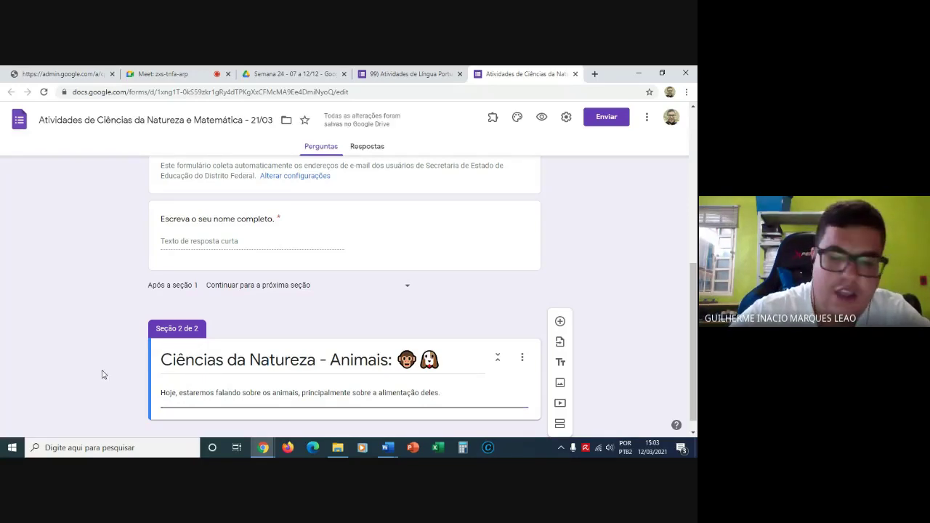
scroll(102, 374, up, 8)
drag(175, 305, 155, 247)
click(175, 243)
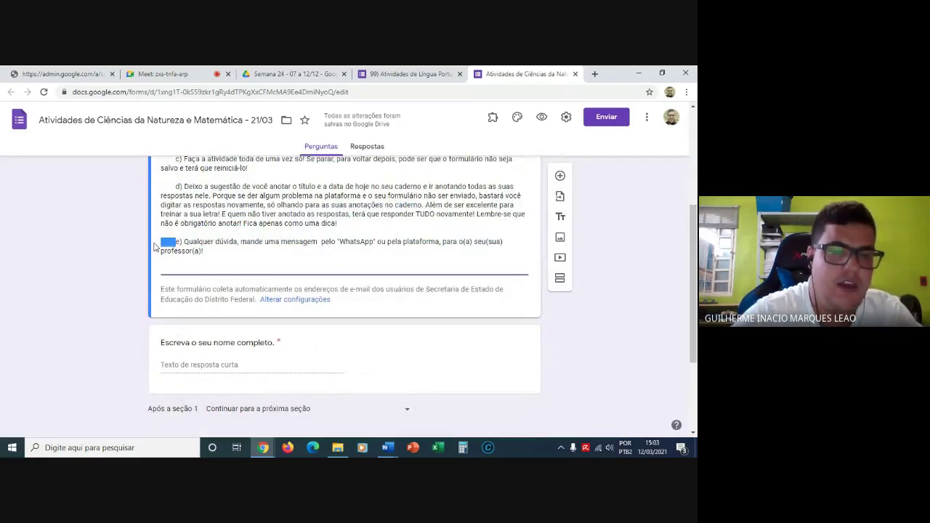
click(118, 320)
scroll(118, 320, down, 2)
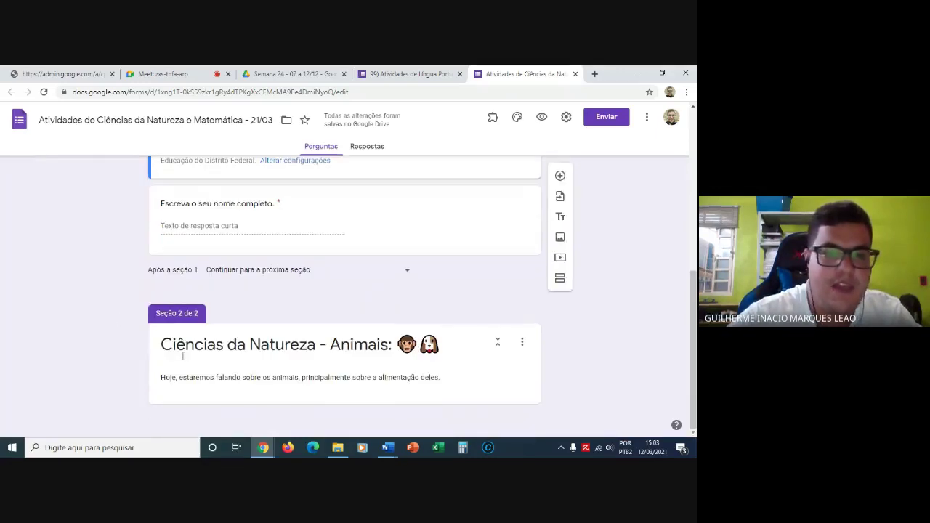
click(161, 377)
click(161, 378)
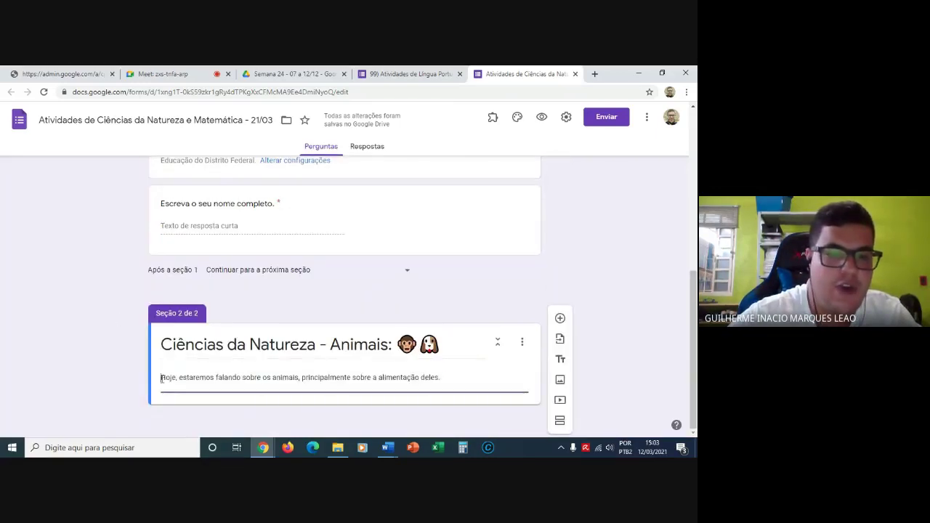
key(ctrl+v)
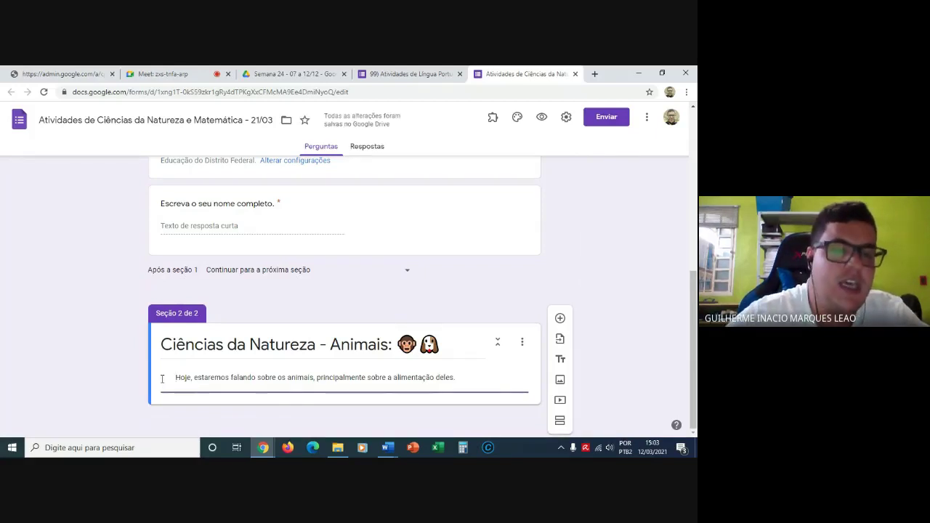
Add the placeholder lines "m,,,llll", "skkkk" and "mmmmm," below the introductory sentence of the animals section description.
key(Return)
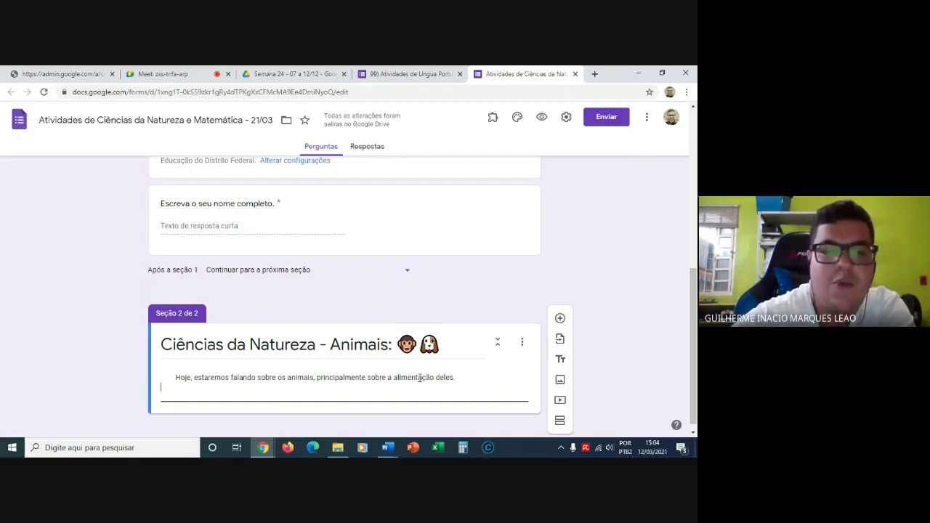
key(Return)
key(Return)
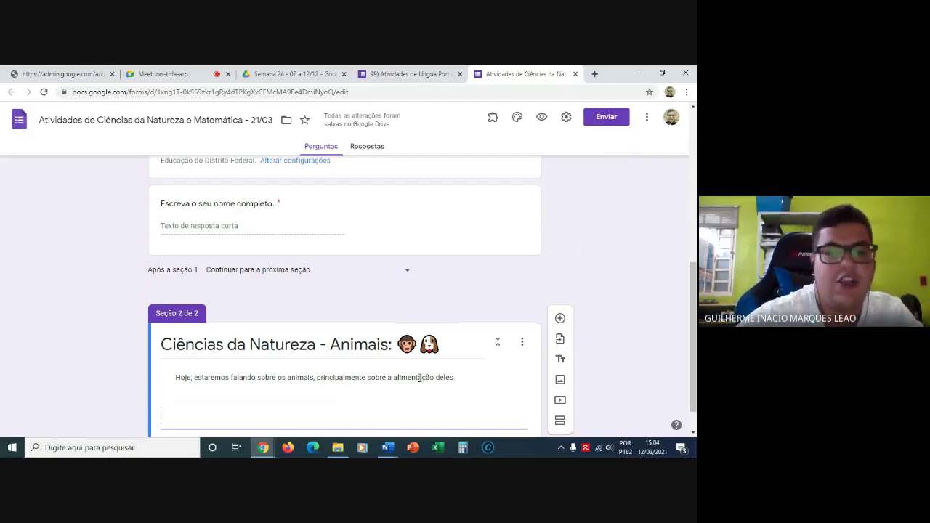
text(m...llll)
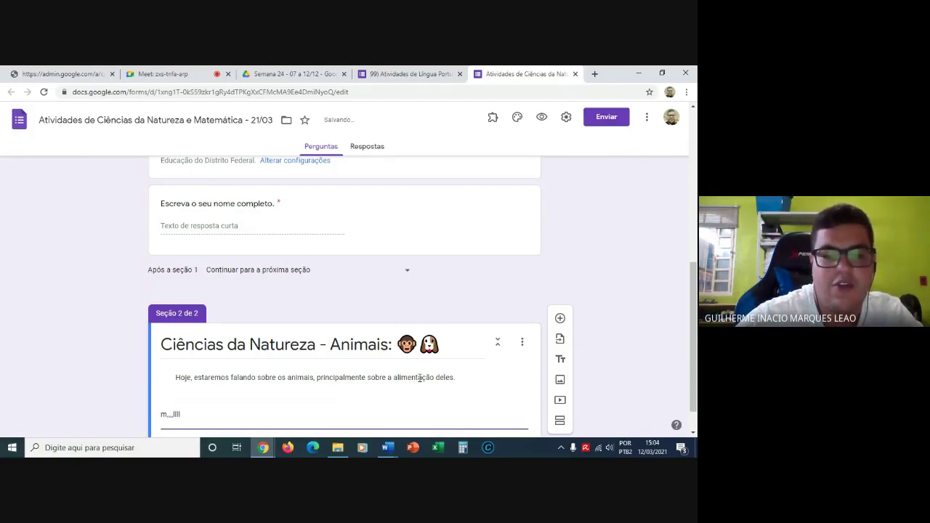
key(Return)
text(skkkk)
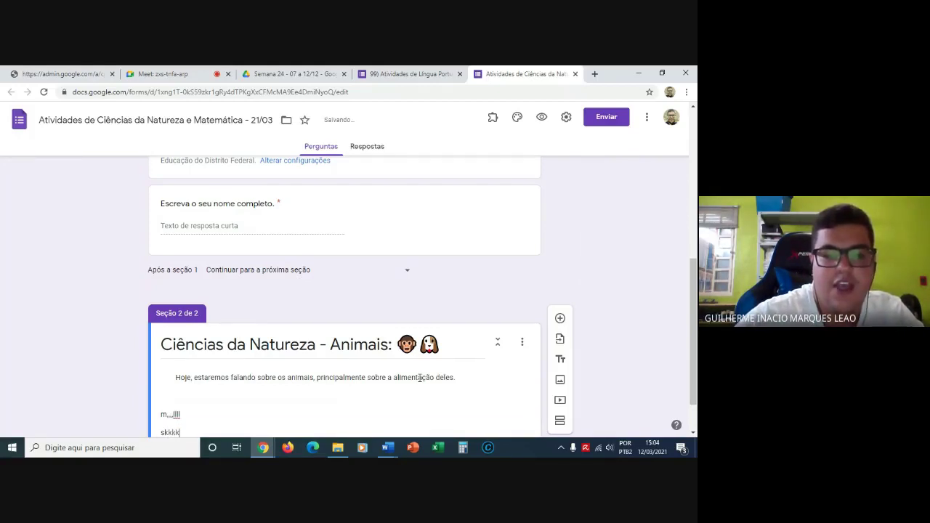
key(Return)
text(mmmmm,)
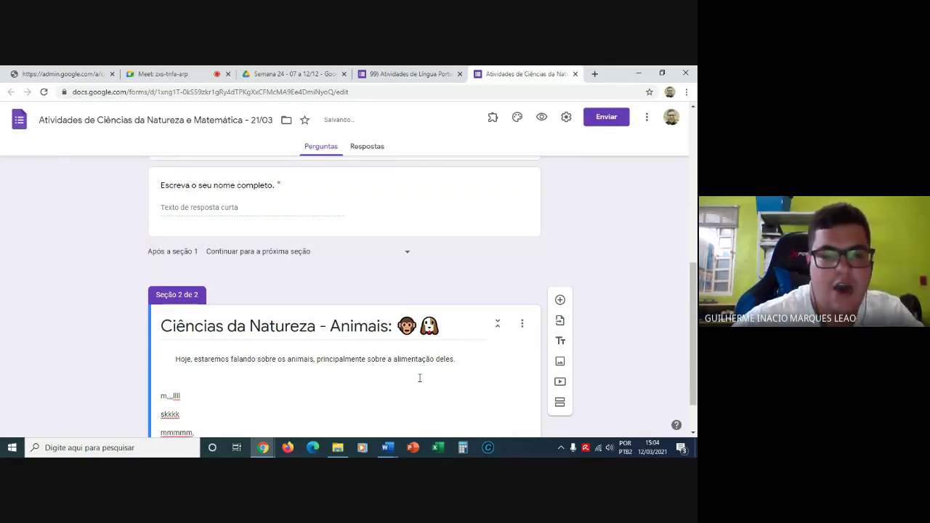
scroll(99, 361, down, 1)
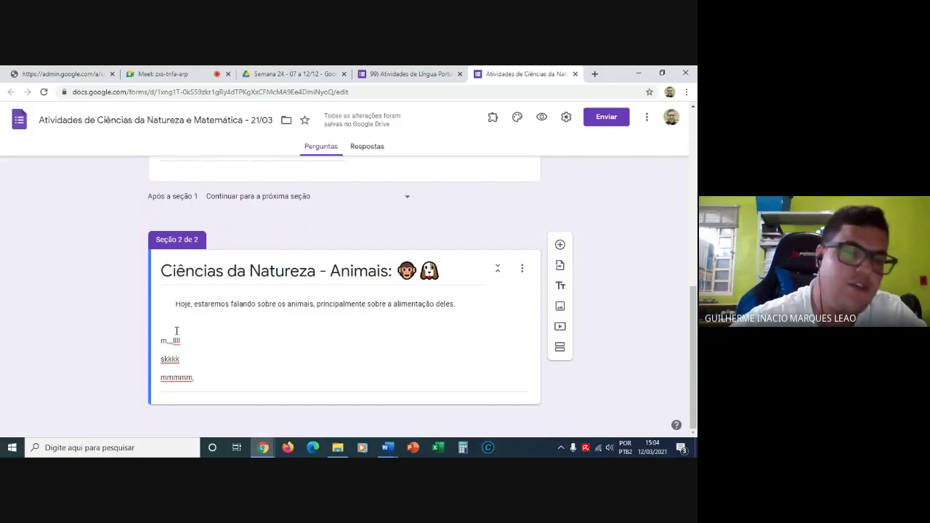
key(ctrl+a)
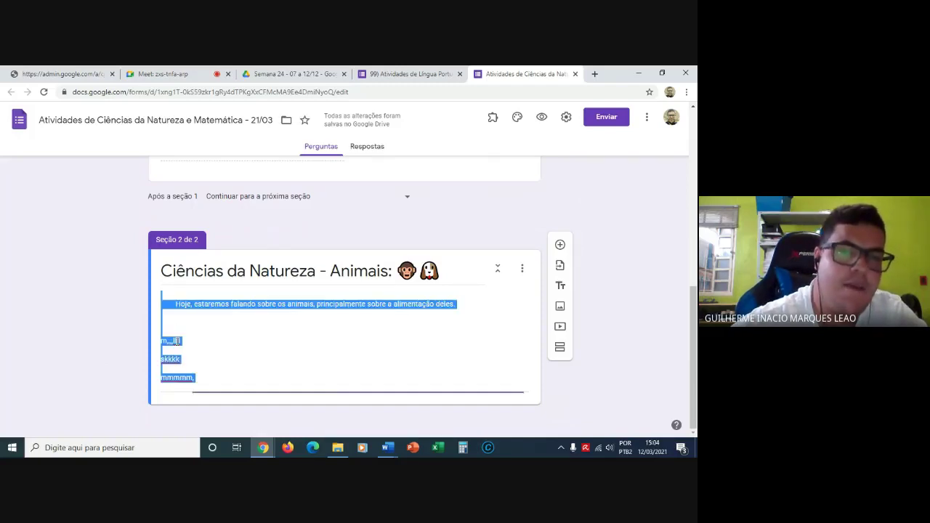
Open the 15/03 Língua Portuguesa form from the Semana 02 Drive folder, examine its section 2 reading text layout, and return to the science form.
click(287, 70)
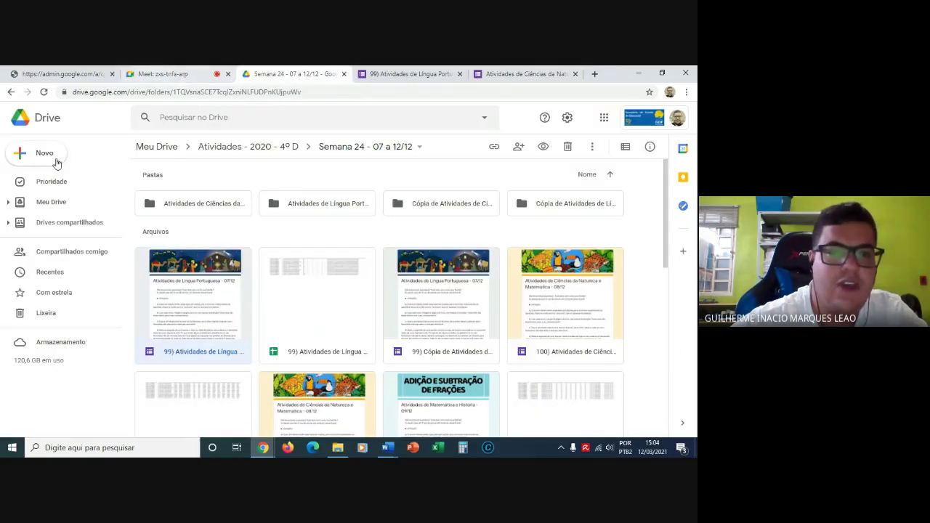
click(45, 203)
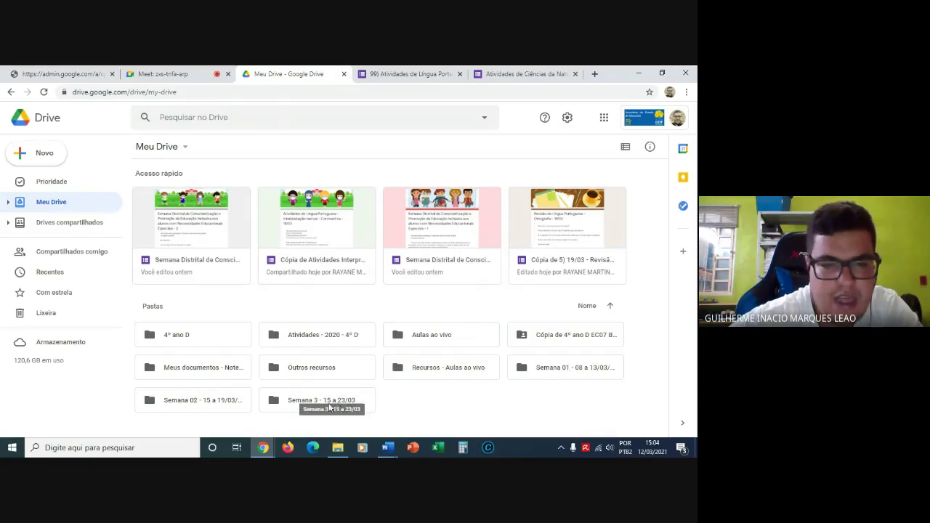
double_click(213, 400)
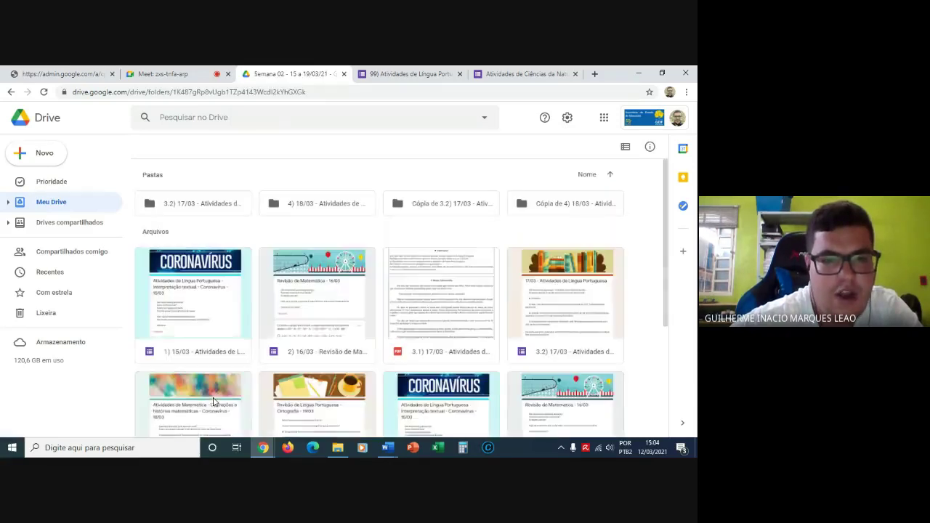
click(227, 302)
double_click(227, 302)
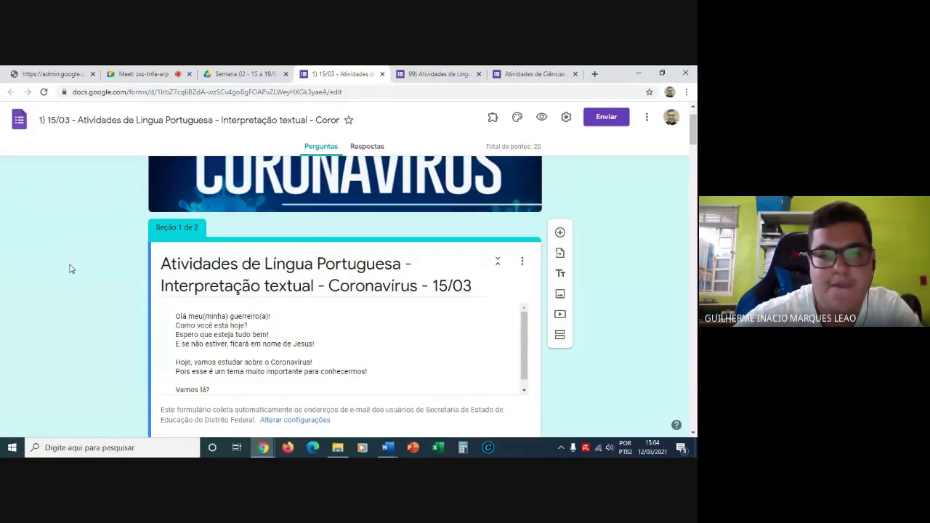
scroll(70, 269, down, 10)
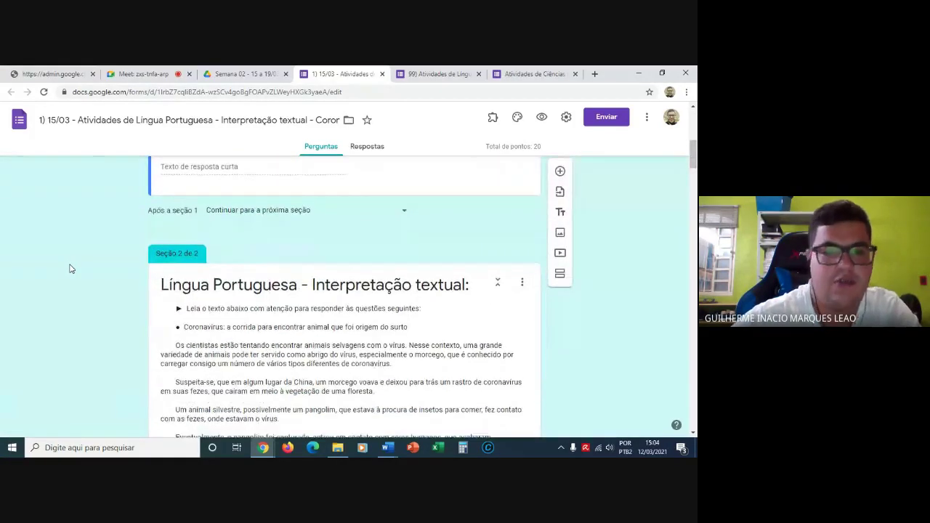
scroll(70, 269, down, 2)
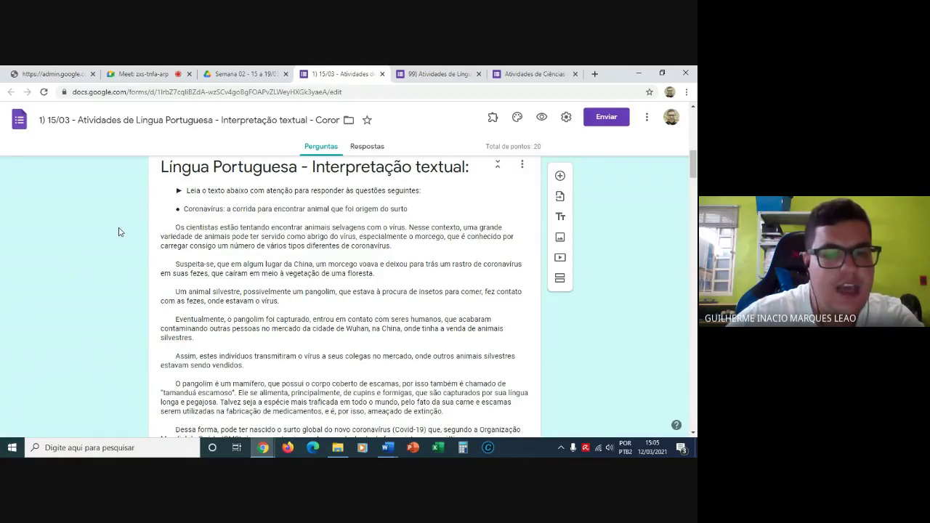
scroll(120, 232, down, 3)
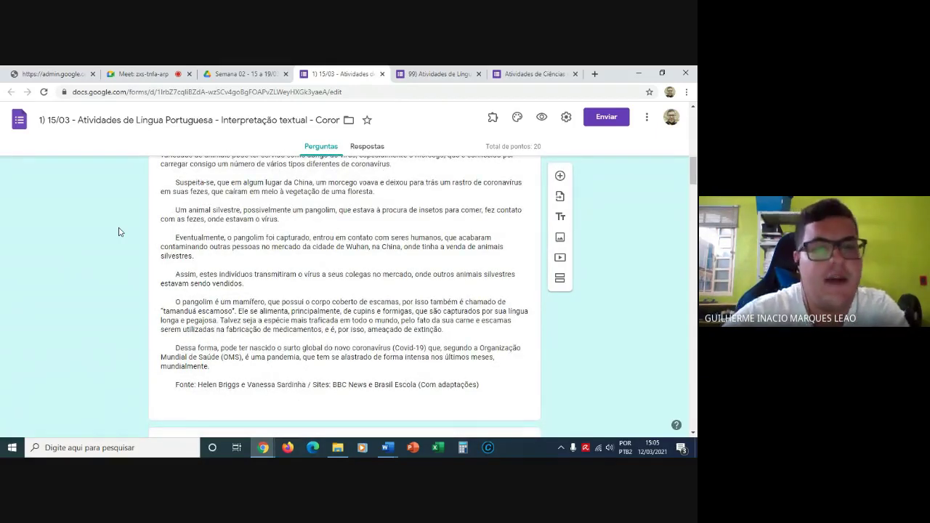
scroll(120, 232, up, 3)
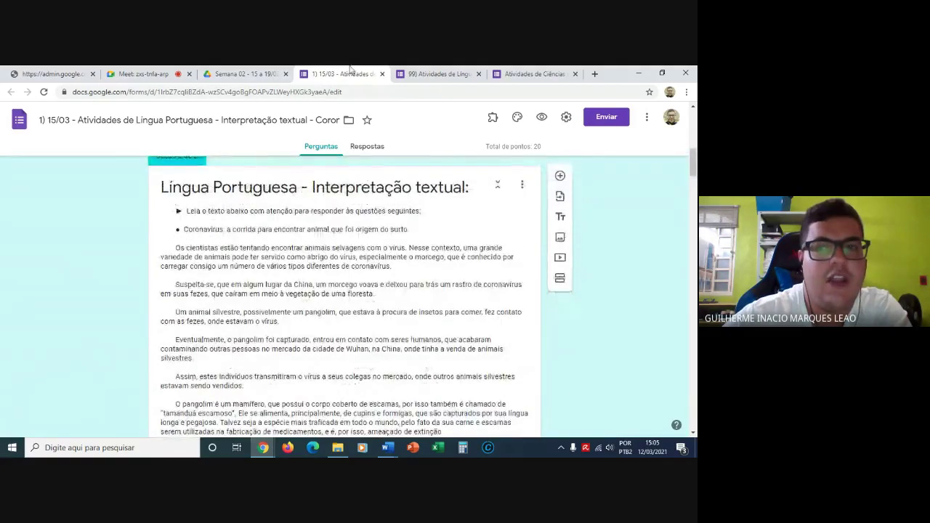
click(534, 74)
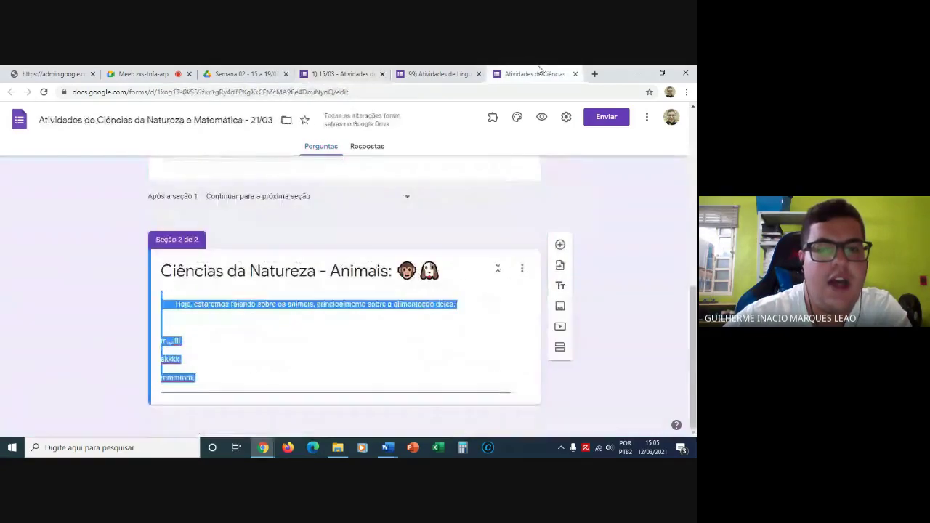
click(213, 359)
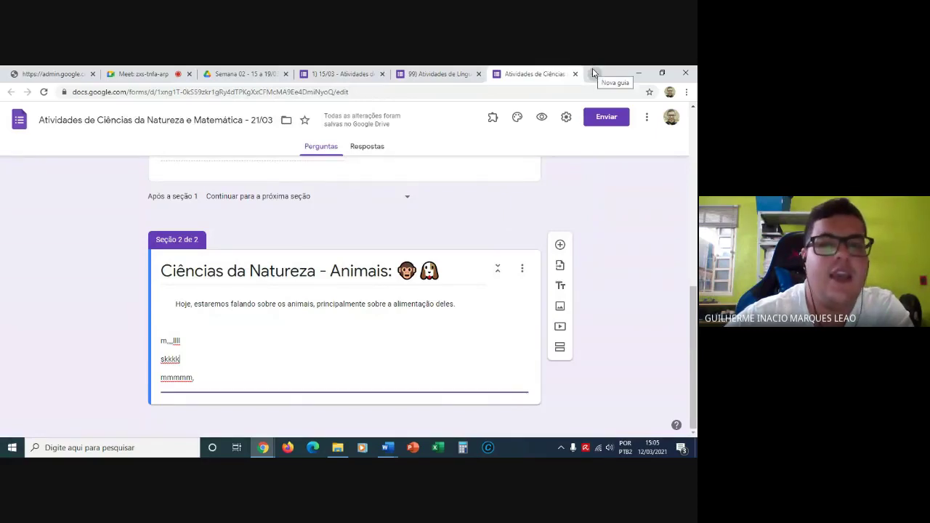
Search the web for "alimentação dos animais" in a new tab and open the Coolkids page on what animals eat.
click(593, 73)
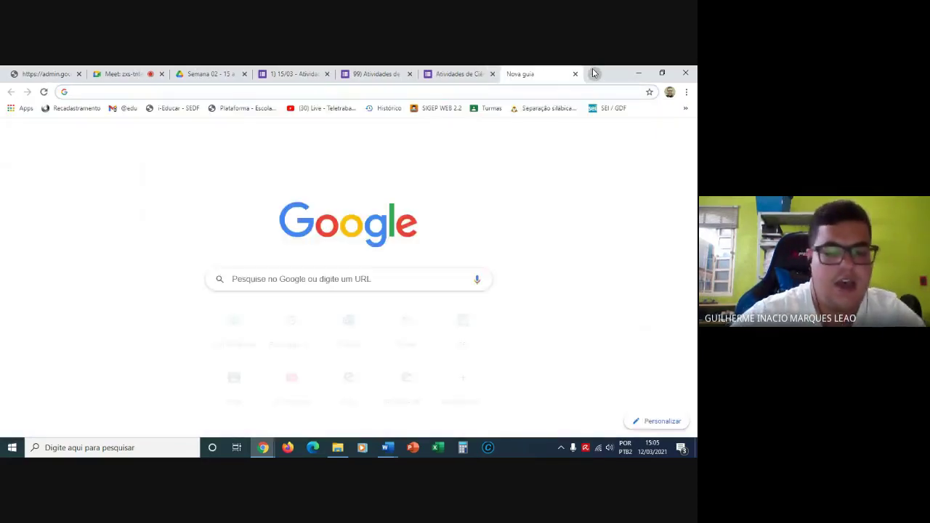
text(alimentaç)
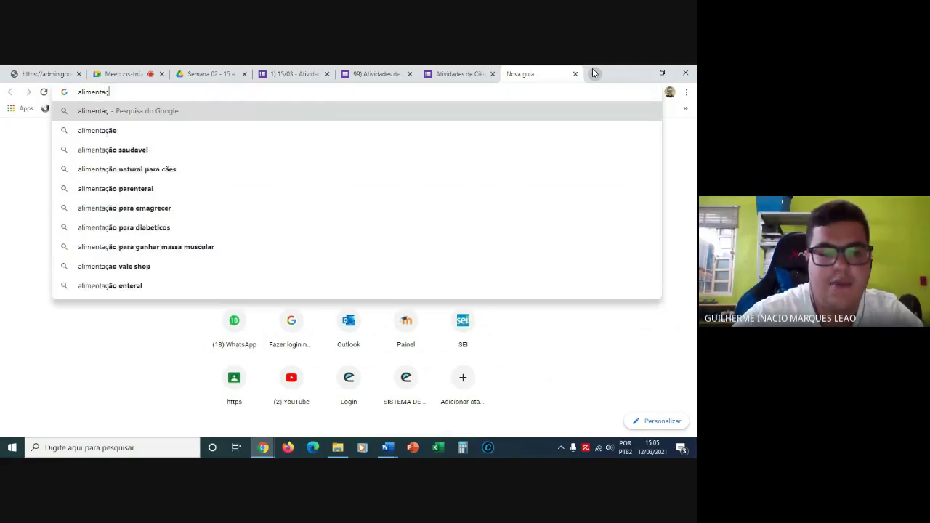
text(ão dos naimais)
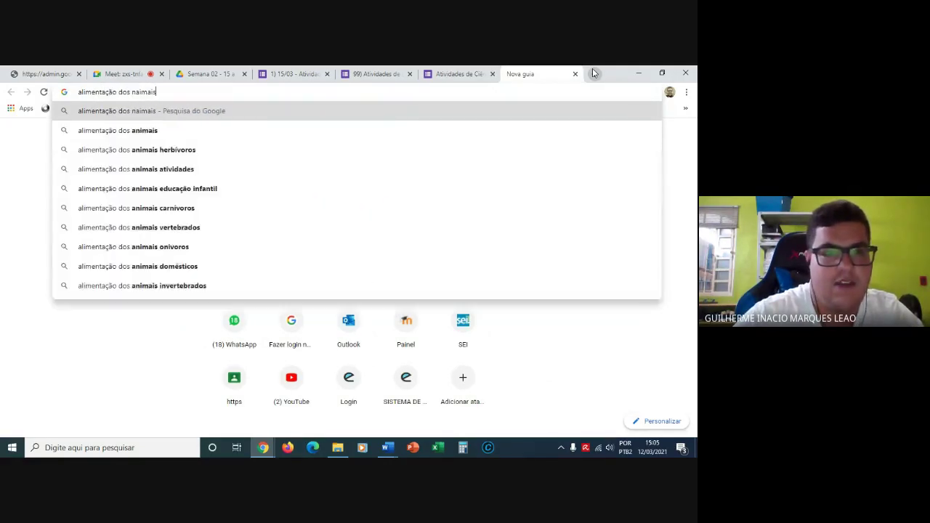
key(Return)
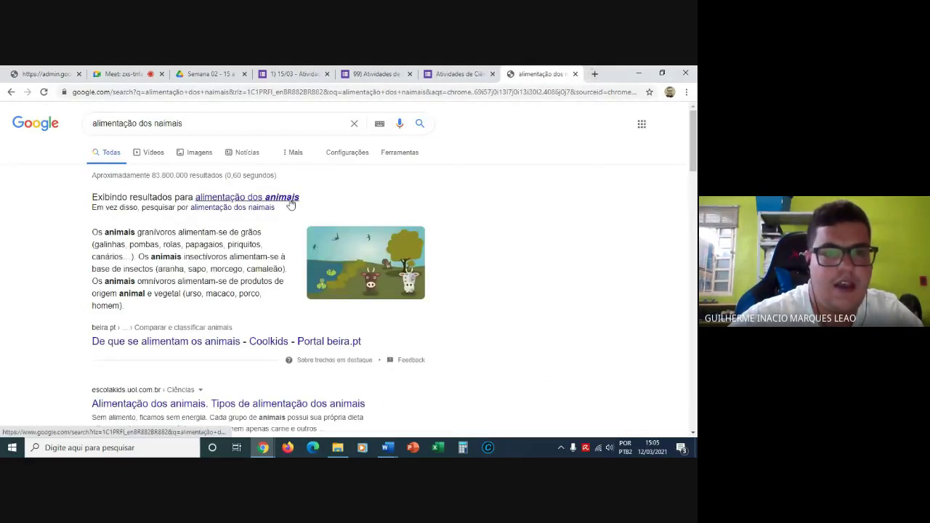
click(289, 202)
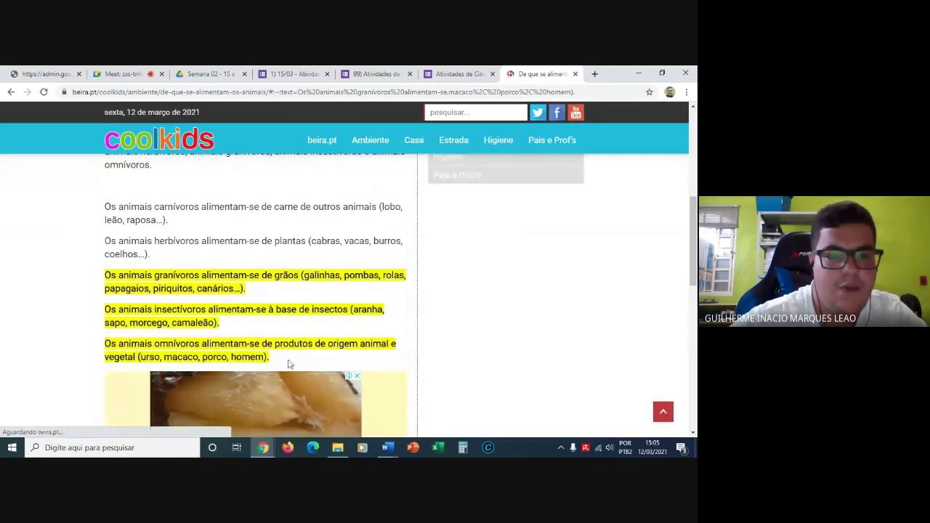
Copy the five paragraphs from carnivorous to omnivorous animals on the Coolkids page and paste them at the end of the section description.
drag(276, 359, 134, 176)
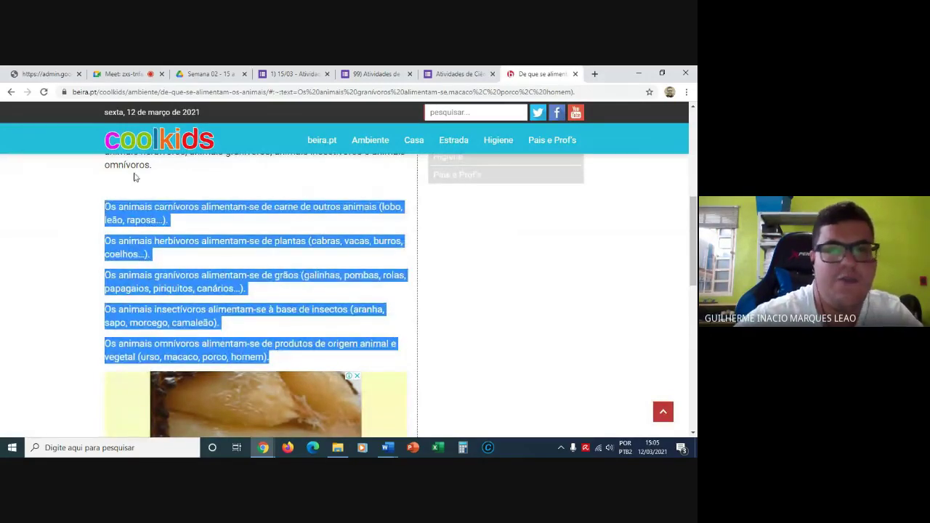
click(459, 73)
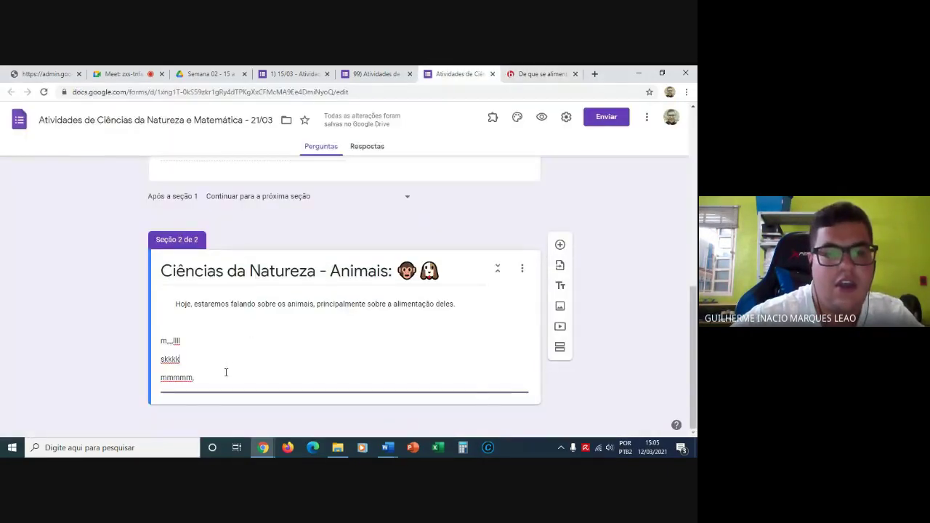
key(Return)
key(Return)
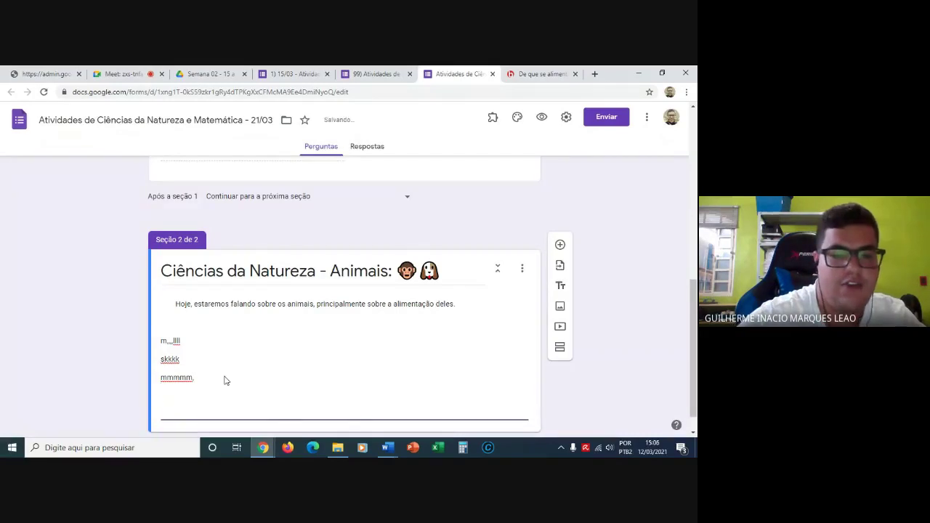
text(Os animais carnívoros alimentam-se de carne de outros animais (lobo, leão, raposa...). Os animais herbívoros alimentam-se de plantas (cabras, vacas, burros, coelhos...). Os animais granívoros alimentam-se de grãos (galinhas, pombas, rolas, papagaios, piriquitos, canários...). Os animais insectívoros alimentam-se à base de insectos (aranha, sapo, morcego, camaleão). Os animais omnívoros alimentam-se de produtos de origem animal e vegetal (urso, macaco, porco, homem).)
Delete the placeholder lines and surplus blank lines between the introductory sentence and the pasted paragraphs on animal diets.
drag(195, 332, 161, 276)
key(BackSpace)
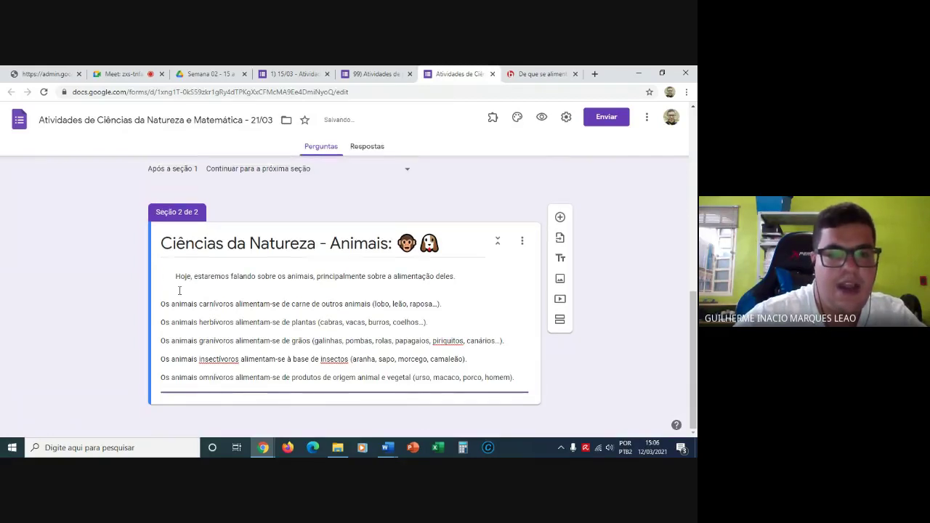
key(BackSpace)
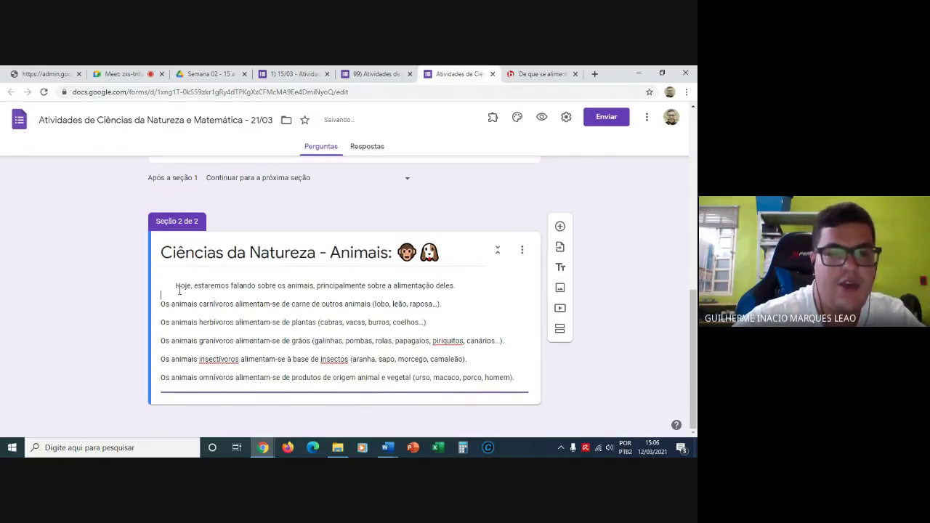
Copy the leading spaces of the "Hoje" sentence and paste them before the "Os animais carnívoros" paragraph to indent it.
click(176, 285)
drag(176, 285, 155, 288)
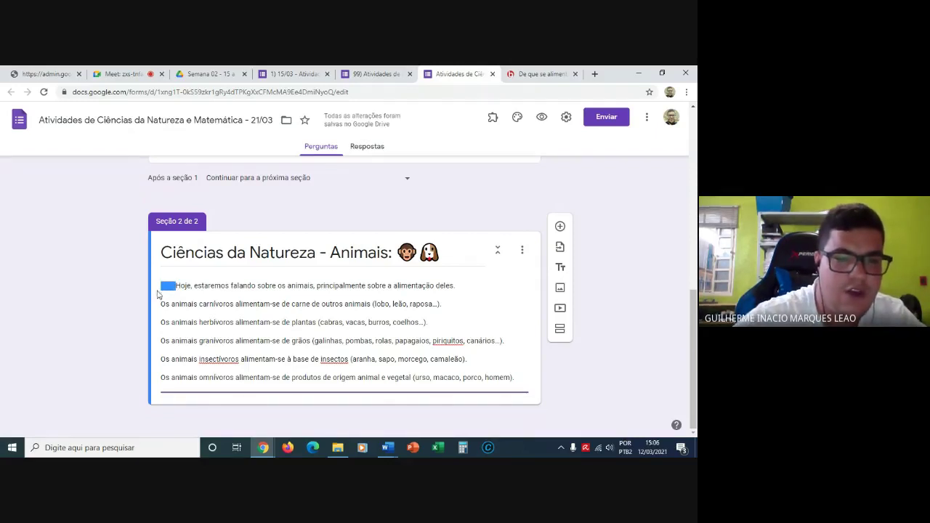
click(160, 306)
click(165, 306)
key(ctrl+a)
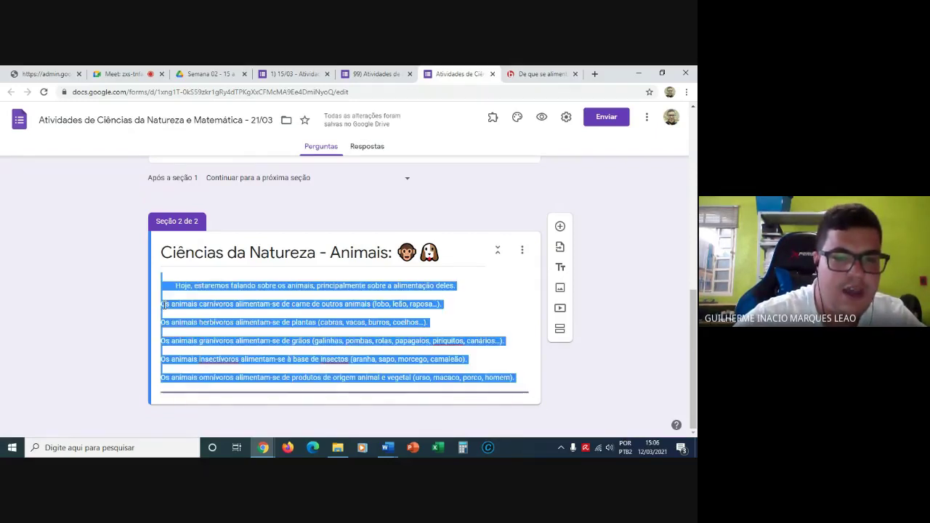
click(164, 306)
key(ctrl+v)
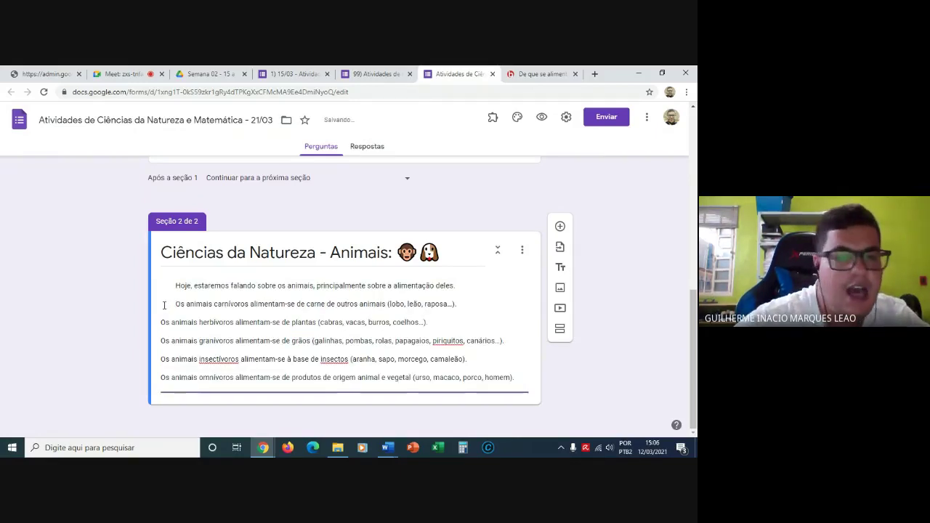
Paste the copied leading spaces before the "Os animais herbívoros" paragraph to indent it.
click(162, 324)
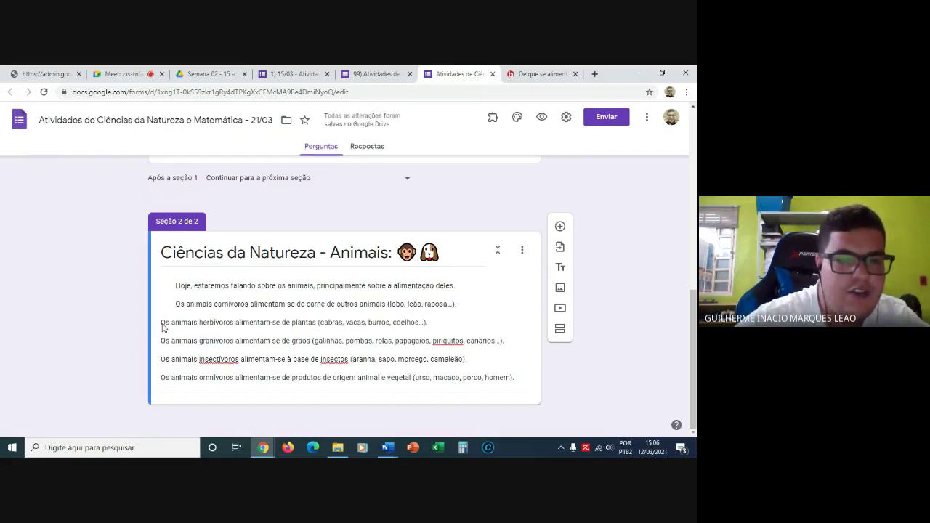
click(162, 324)
key(ctrl+a)
click(163, 324)
key(ctrl+v)
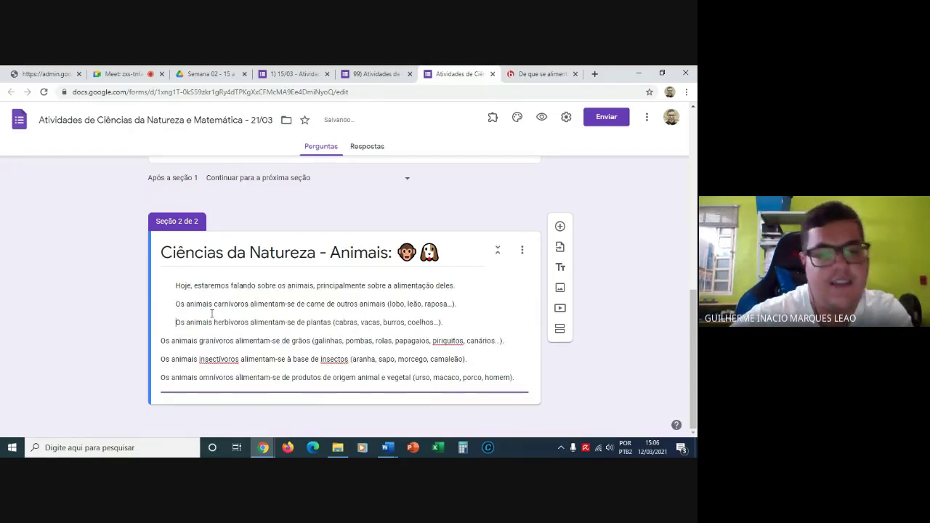
Remove the line breaks above the "granívoros" and "omnívoros" paragraphs and indent the "Os animais insectívoros" paragraph.
click(161, 342)
key(BackSpace)
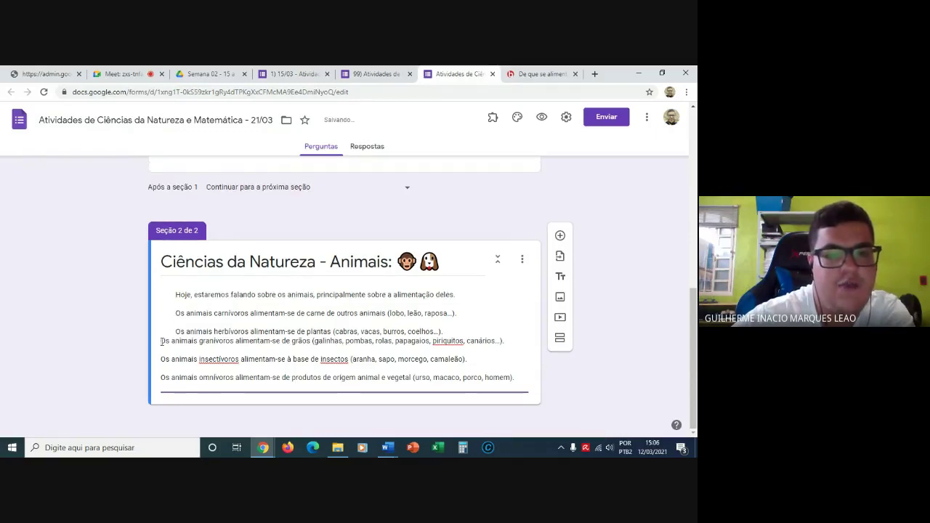
click(161, 377)
key(ctrl+a)
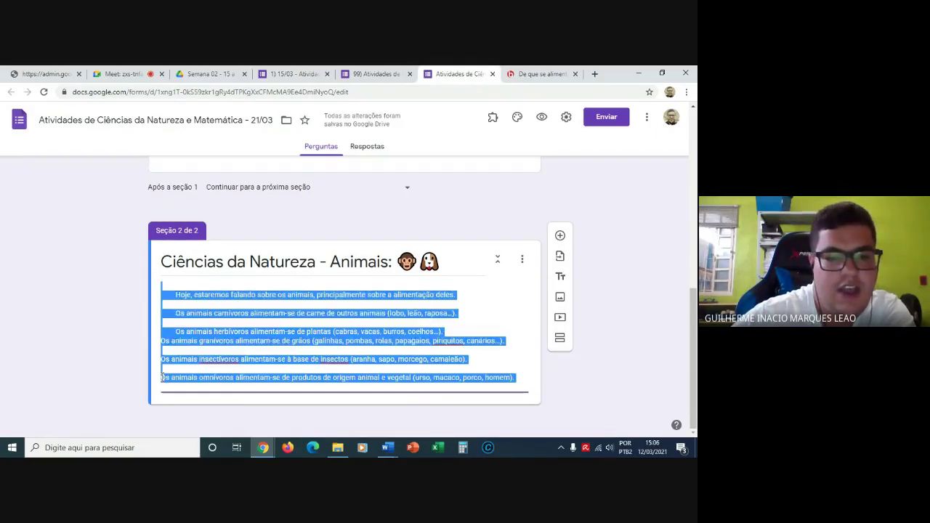
click(161, 377)
key(BackSpace)
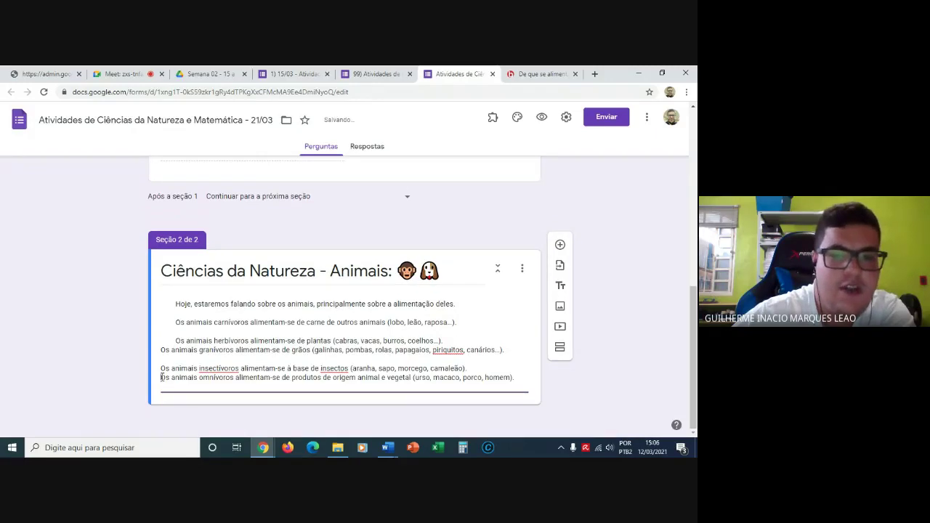
key(BackSpace)
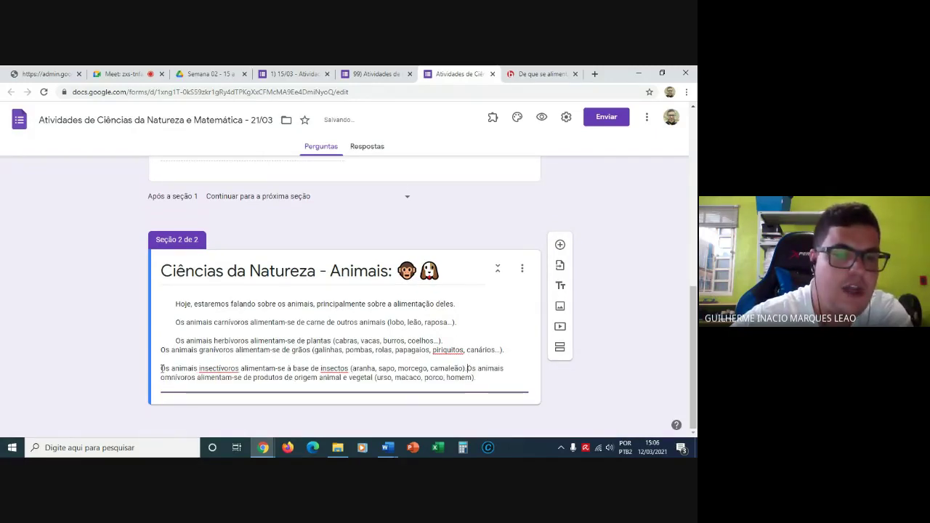
click(161, 368)
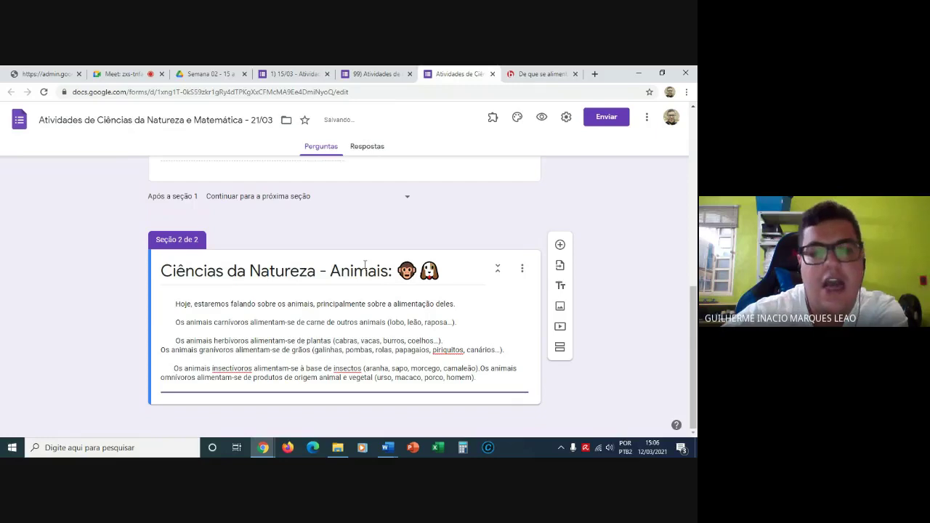
Switch to the File Explorer window and open the Documentos folder.
mouse_move(337, 448)
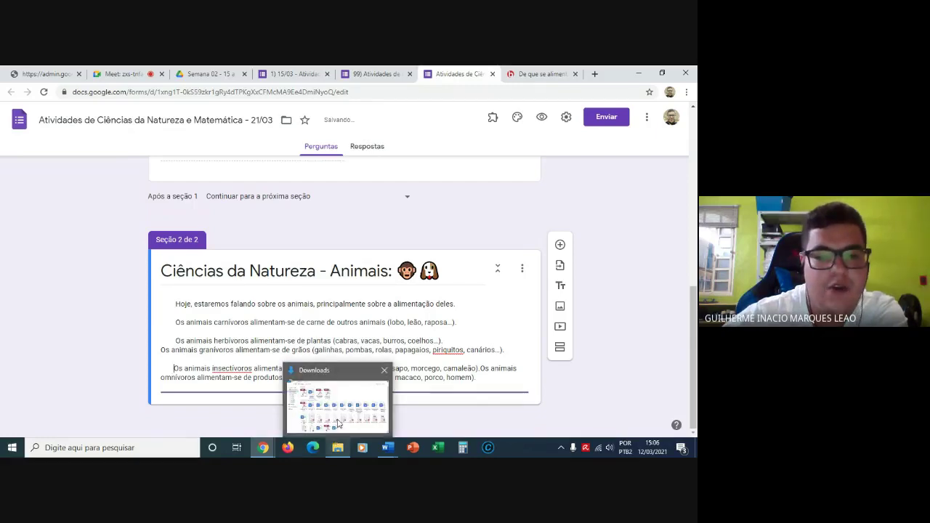
click(339, 419)
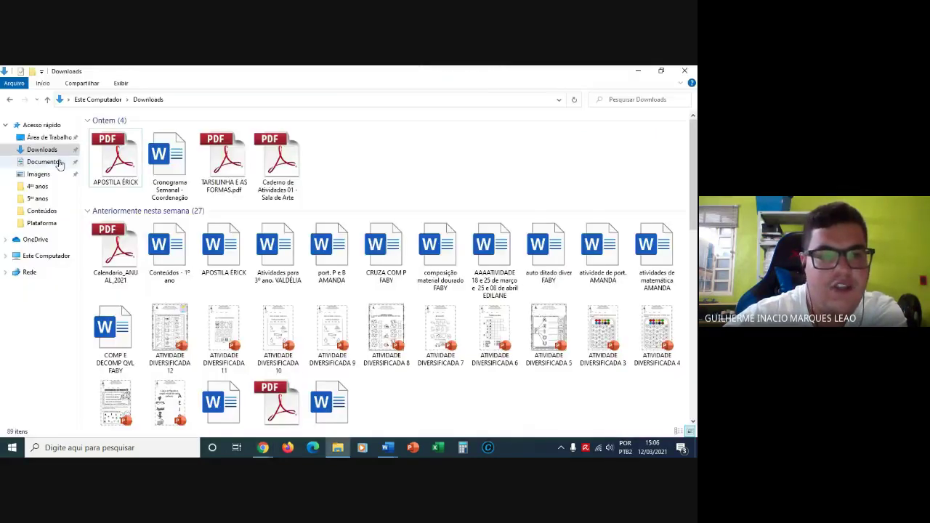
click(45, 162)
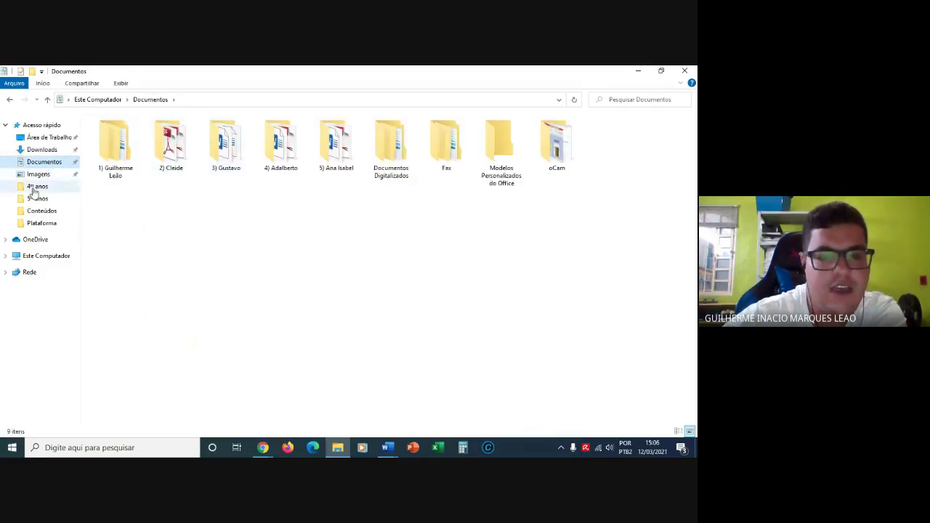
Create a blank presentation in PowerPoint, dismiss its design suggestions and minimize the window.
click(413, 450)
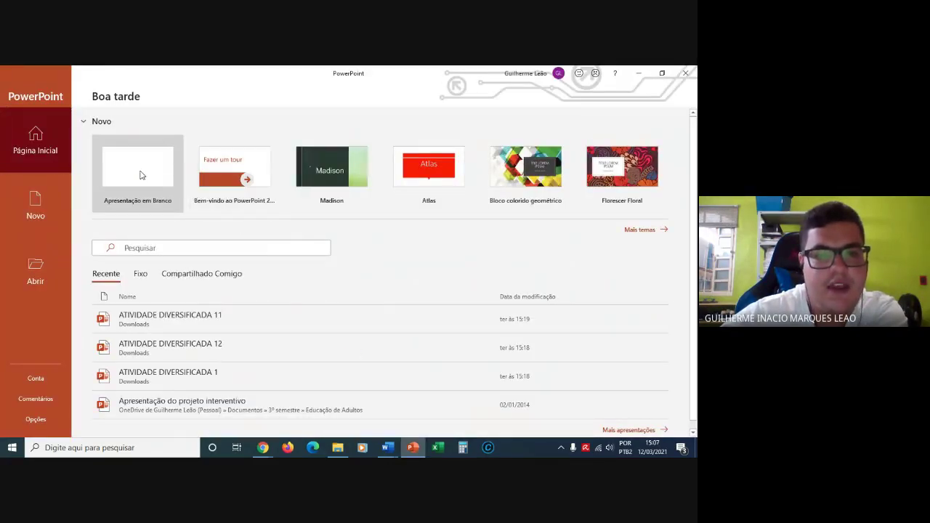
click(142, 175)
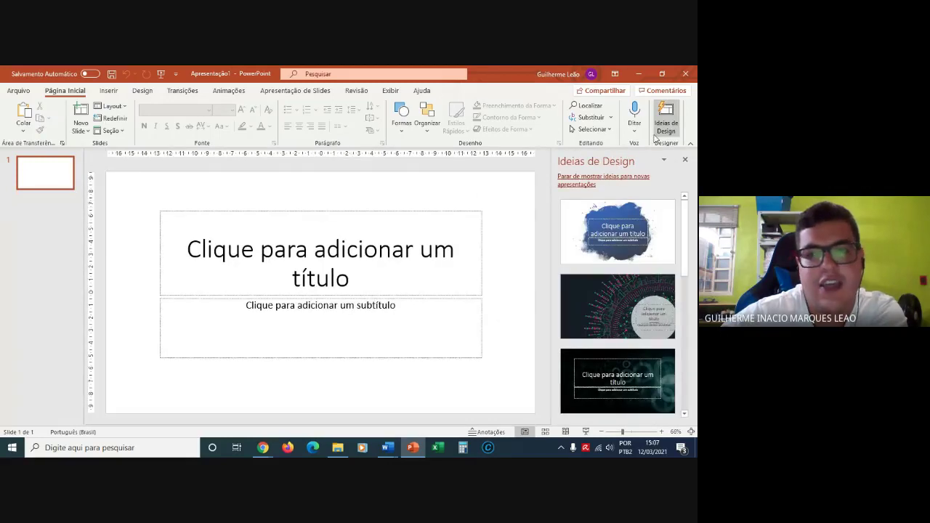
click(685, 159)
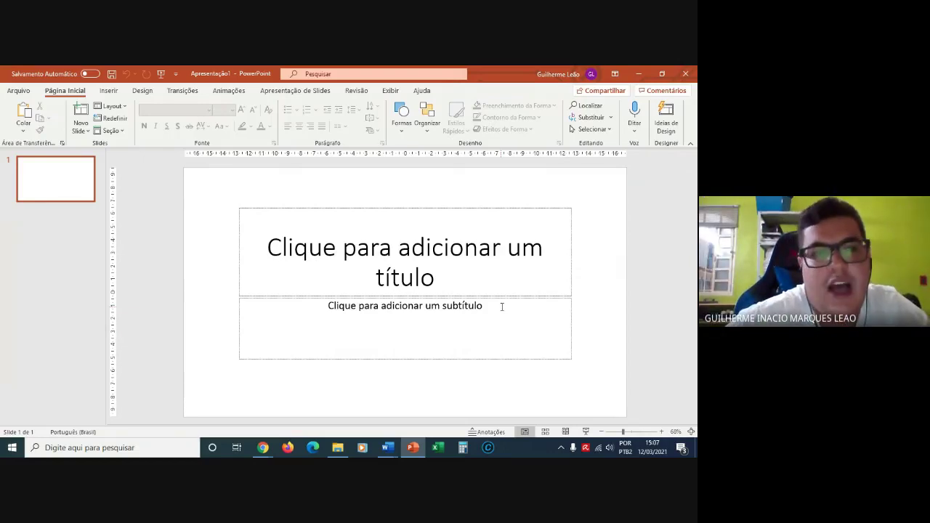
click(639, 73)
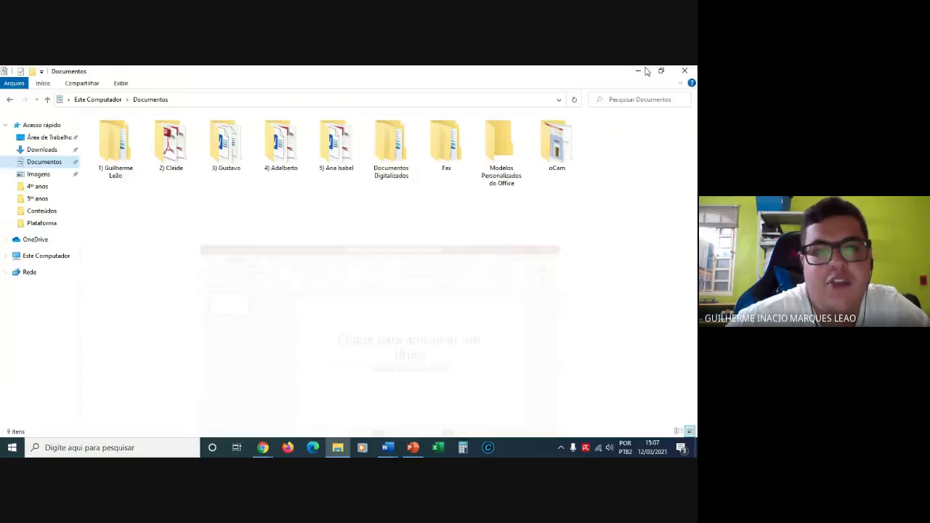
Open the "Slide na vertical" presentation from the Recursos folder under EC 07 de Brazlândia, 2020, Teletrabalho - Covid 19, Atividades - Plataforma.
click(136, 166)
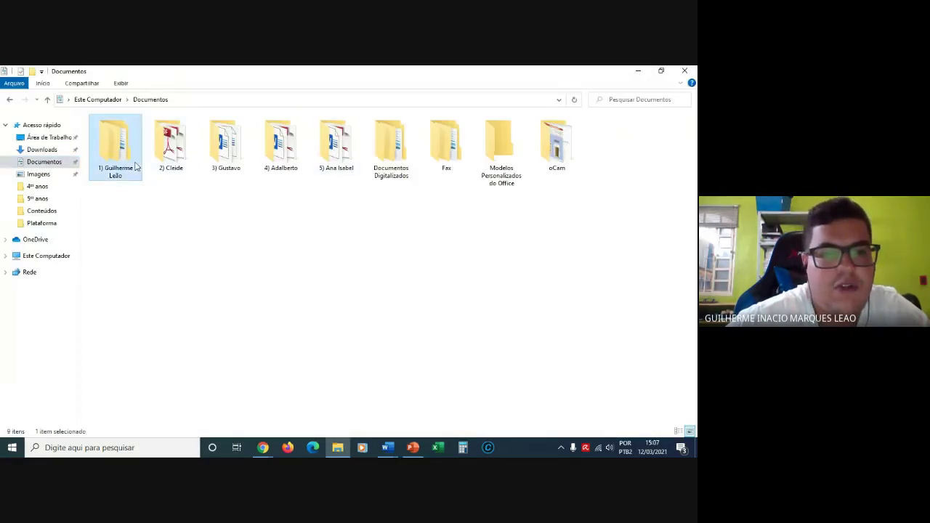
click(30, 198)
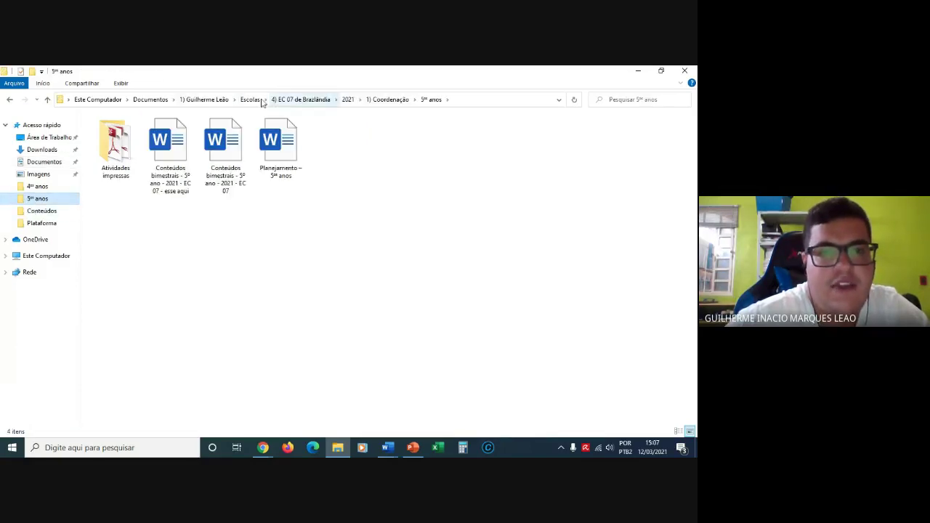
click(293, 99)
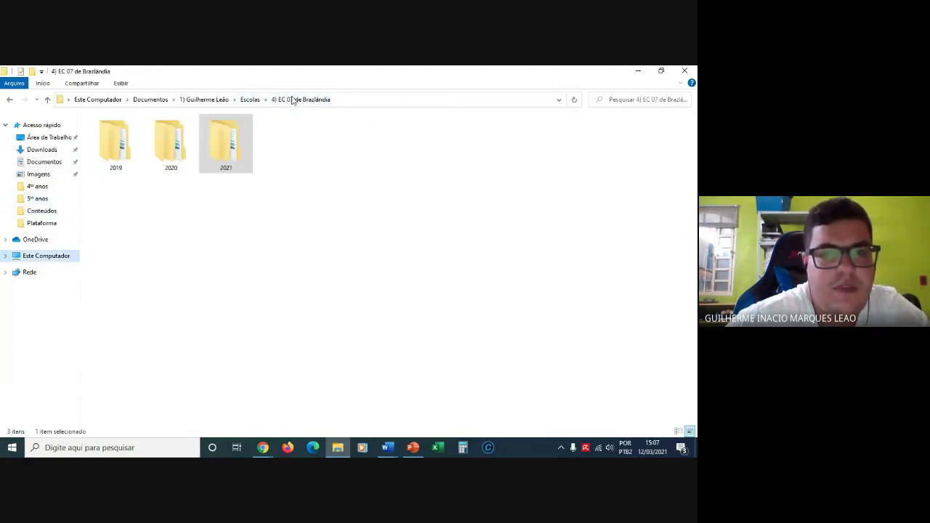
double_click(170, 143)
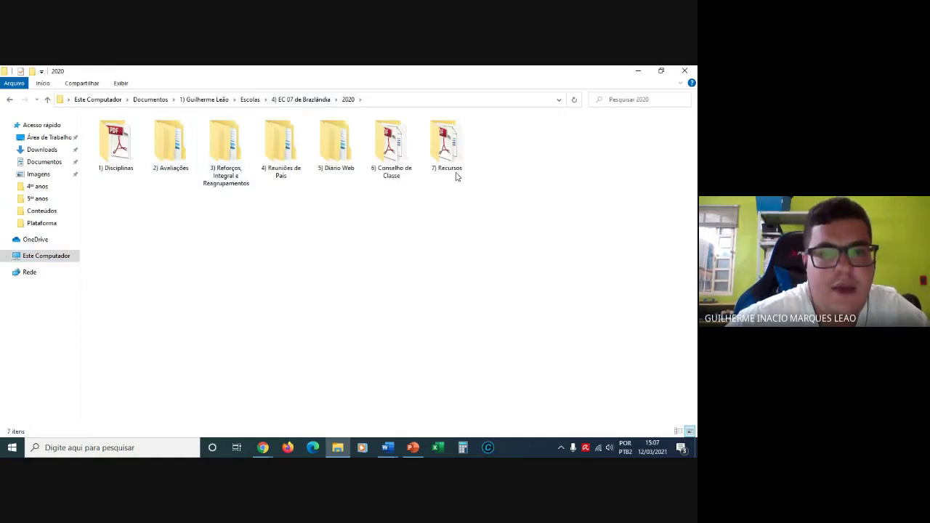
double_click(461, 168)
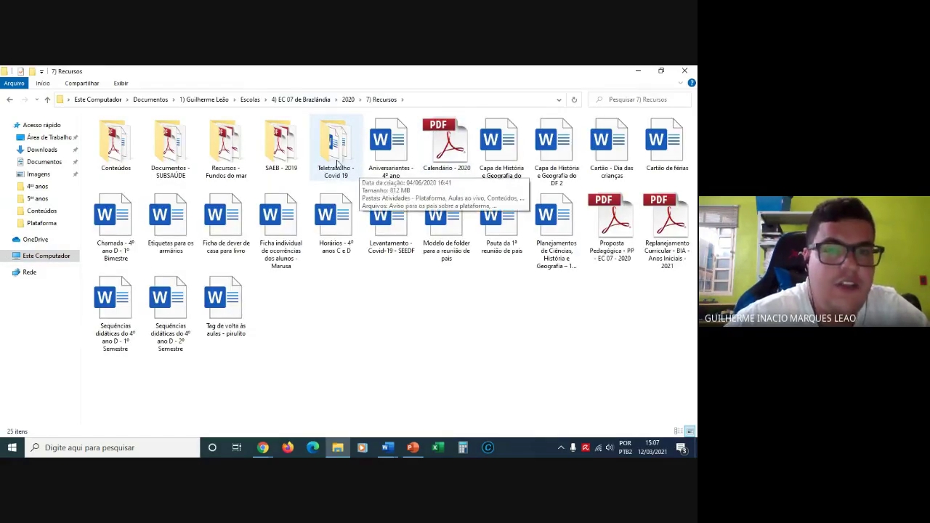
double_click(332, 170)
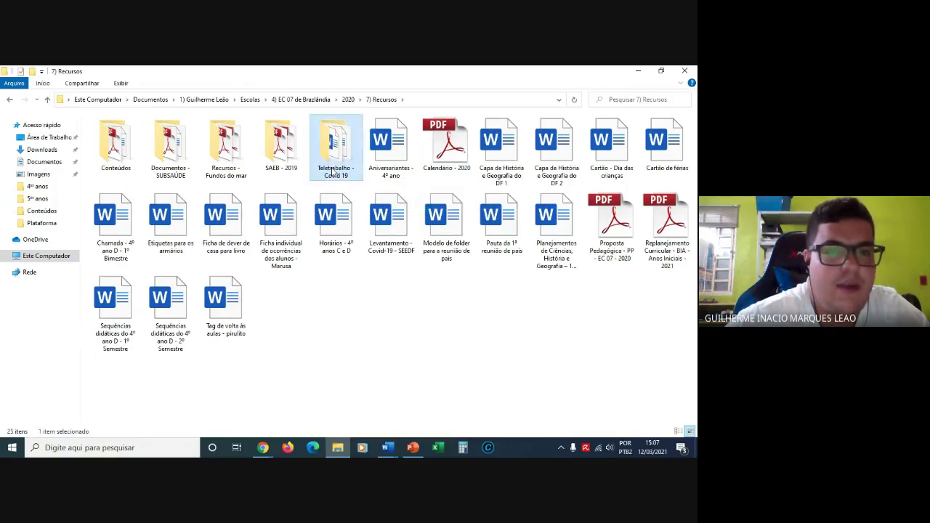
double_click(109, 153)
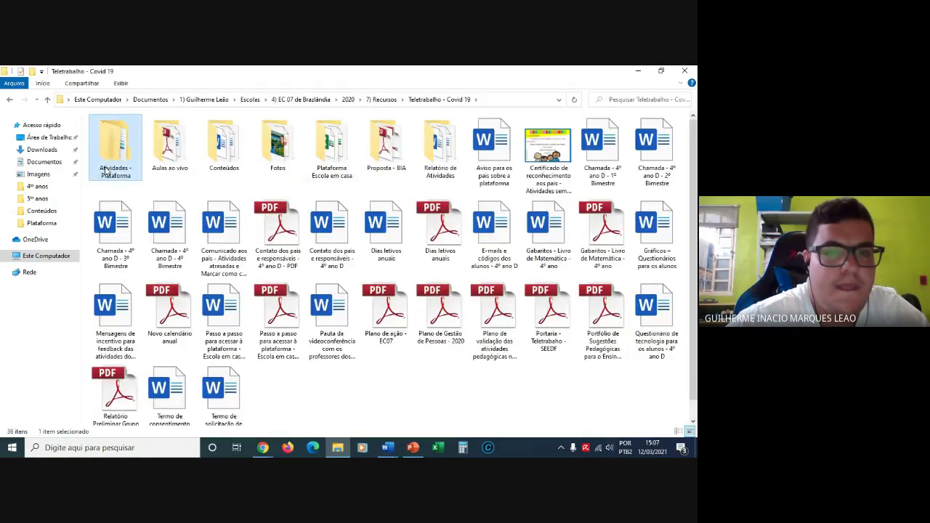
double_click(226, 221)
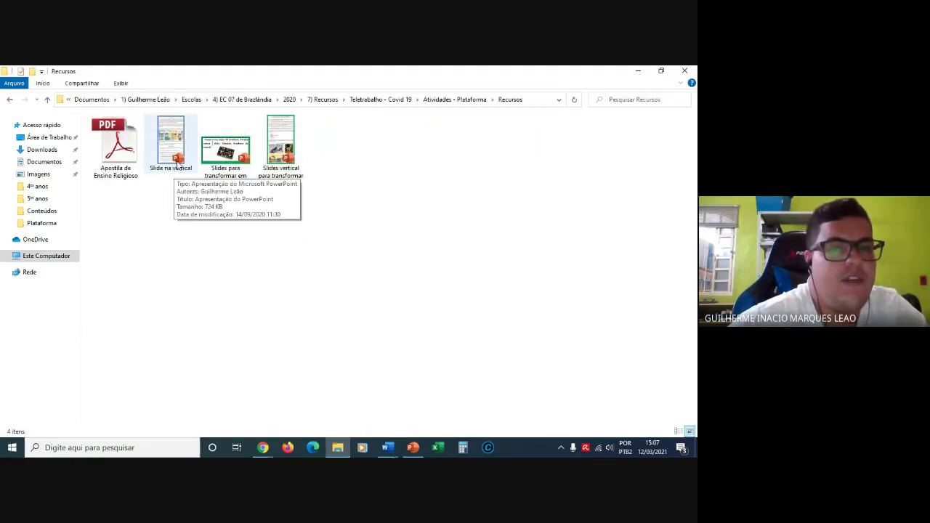
double_click(178, 161)
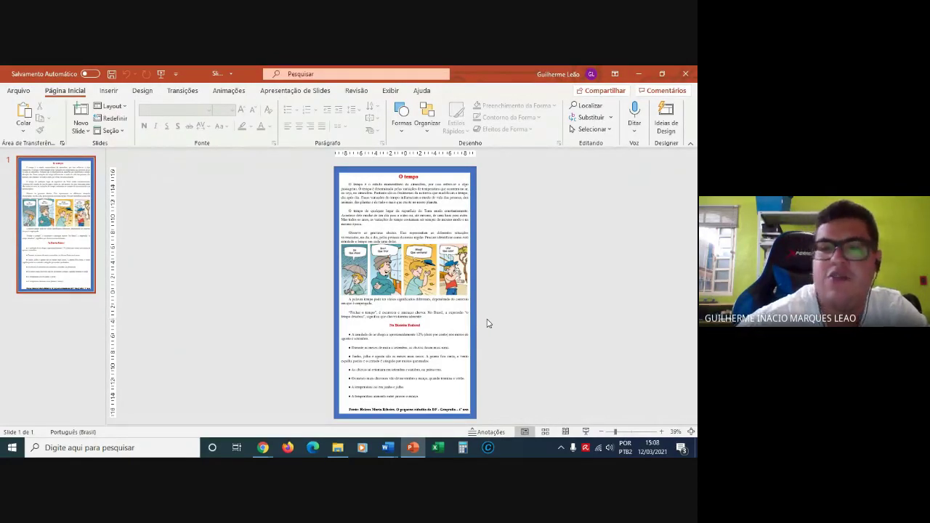
Enlarge the slide view to 100% and place the text cursor before the title "O tempo".
click(661, 431)
click(662, 432)
click(661, 431)
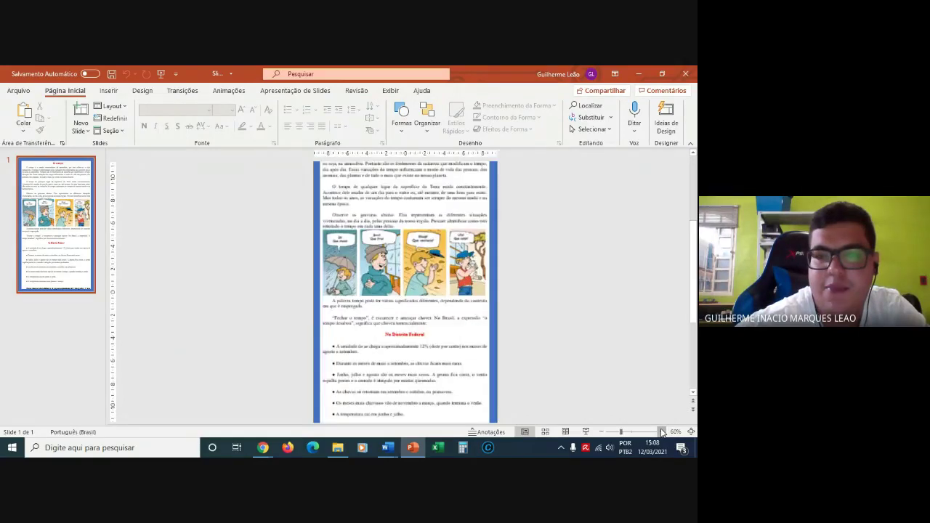
click(661, 431)
click(661, 432)
click(662, 432)
click(661, 431)
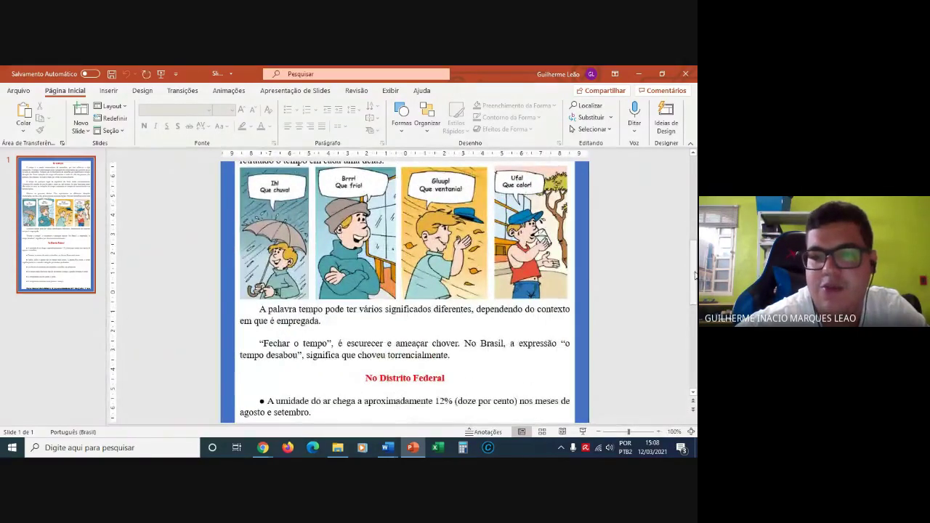
drag(694, 275, 694, 159)
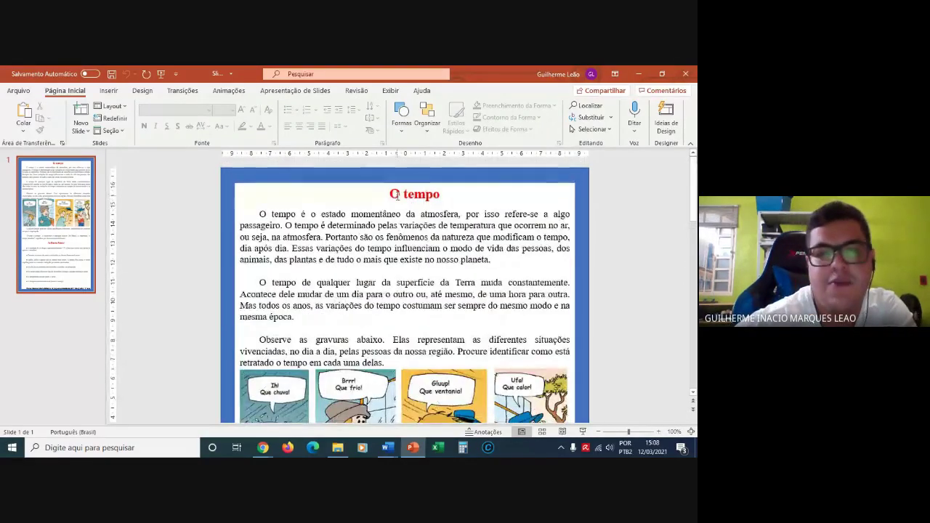
click(391, 194)
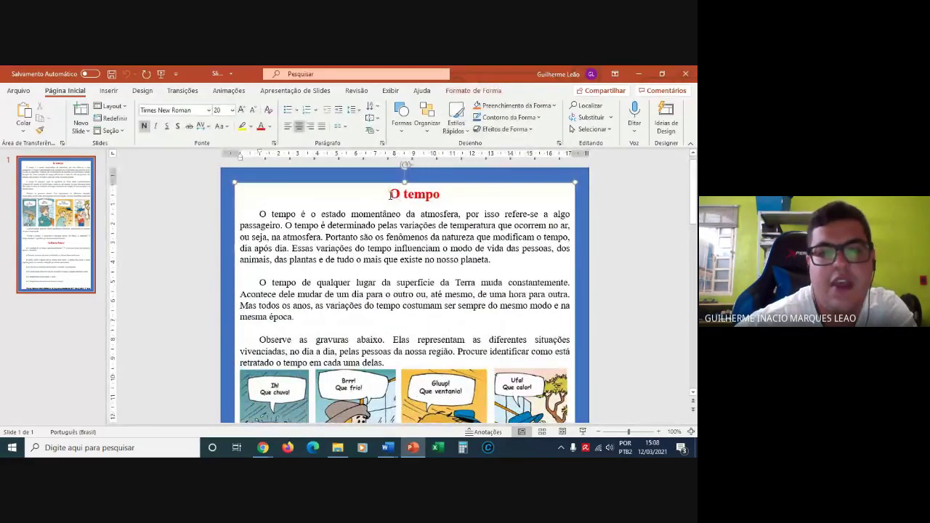
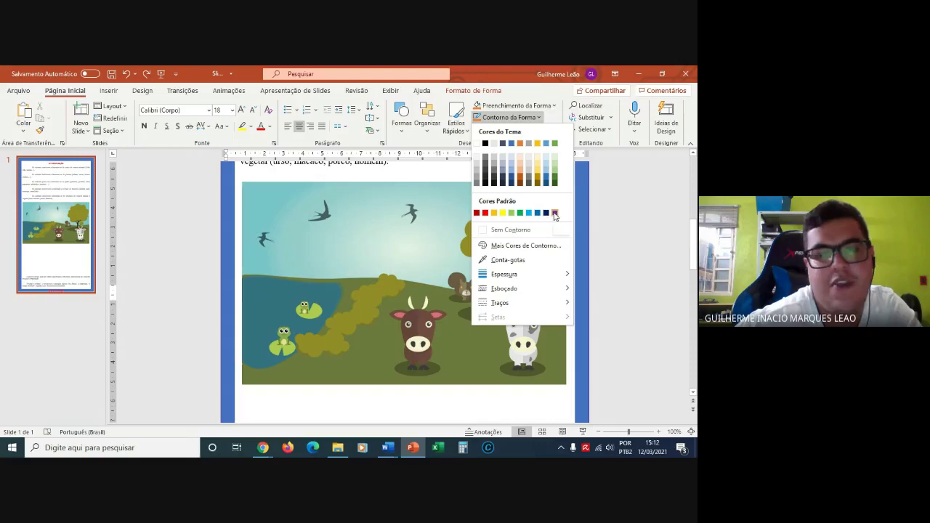
Delete the old weather text, including the "No Distrito Federal" section, and the surplus blank lines between the animal picture and the source line.
click(630, 223)
drag(695, 239, 694, 218)
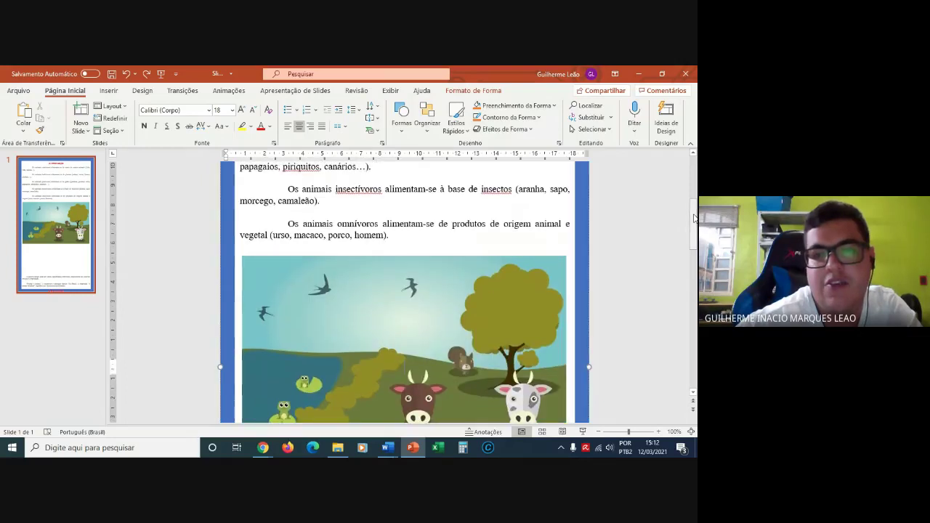
click(489, 235)
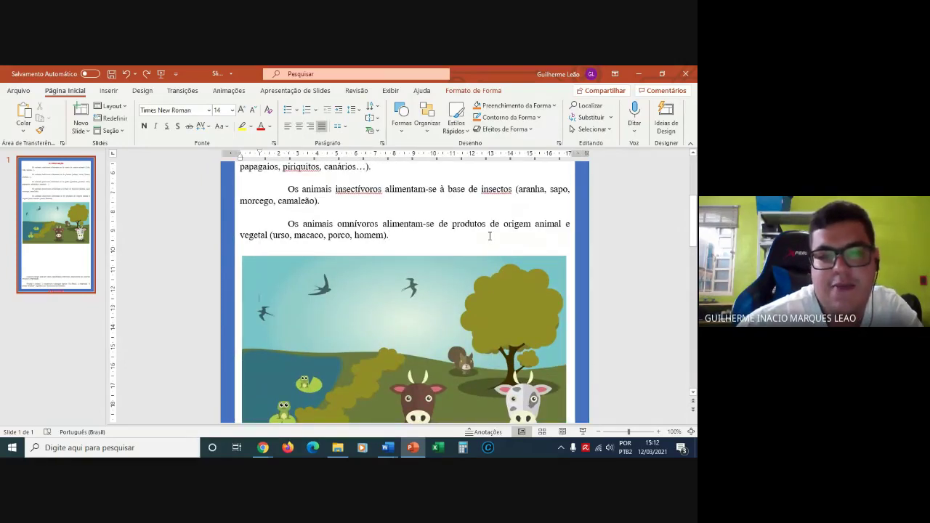
key(Down)
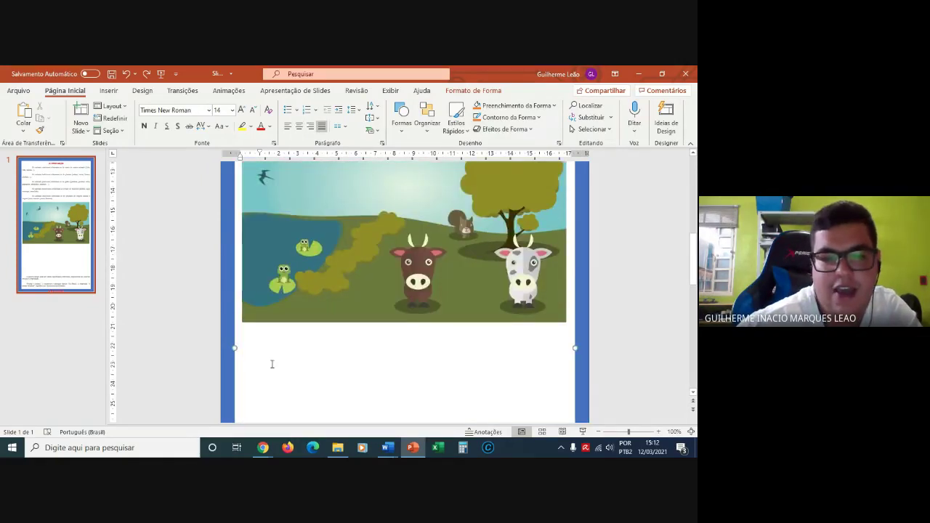
drag(272, 364, 452, 377)
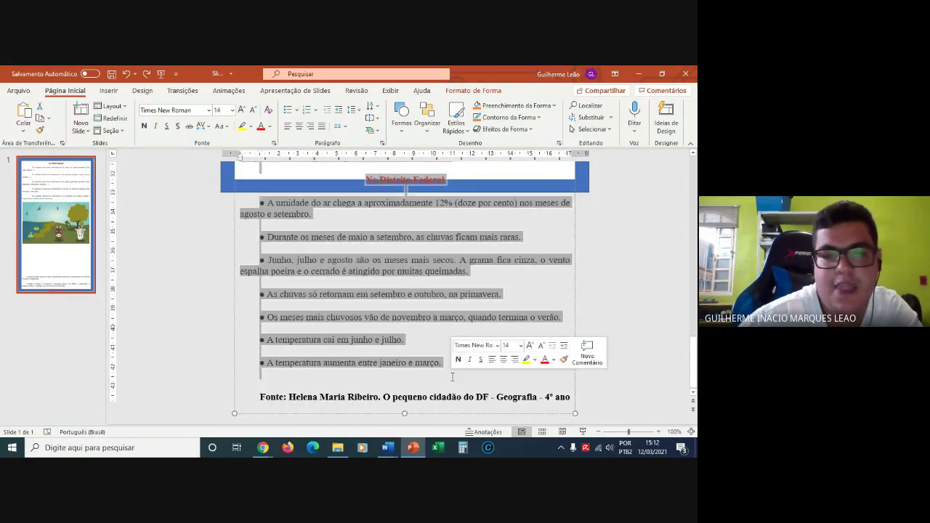
key(Delete)
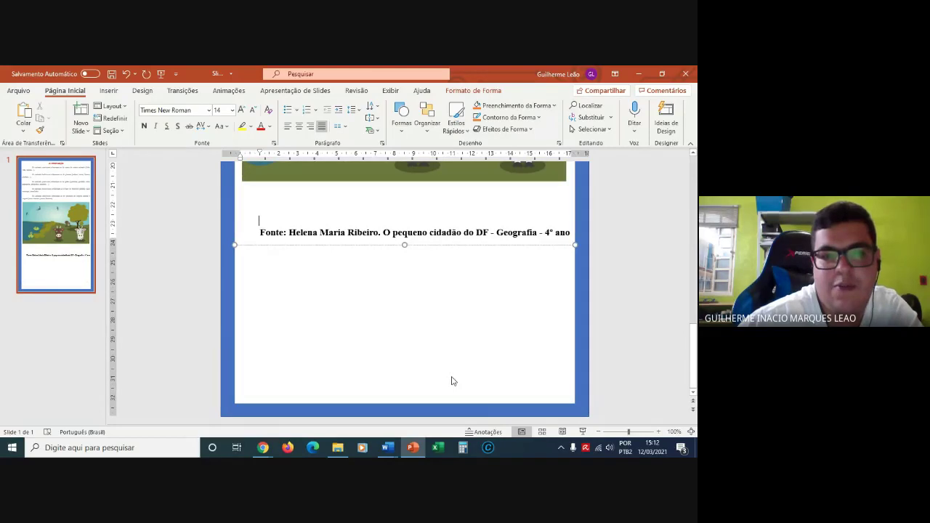
key(Delete)
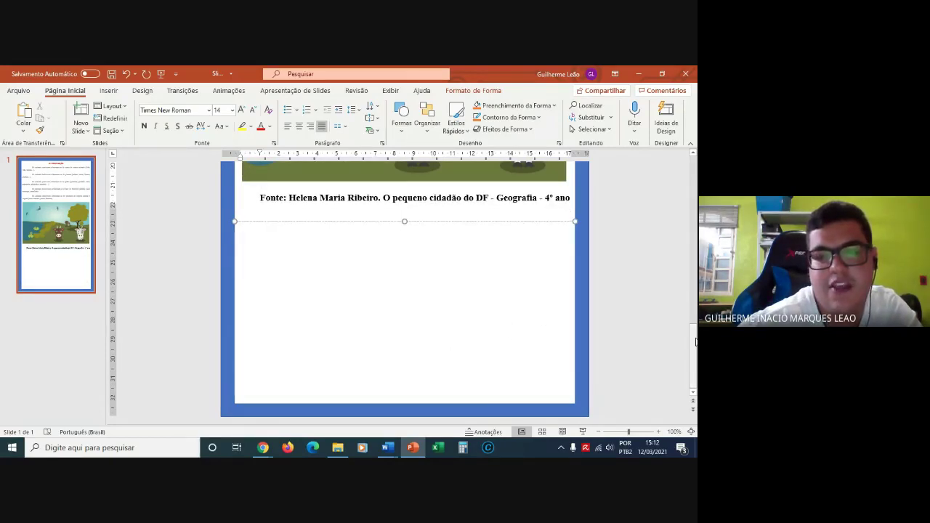
drag(695, 341, 695, 324)
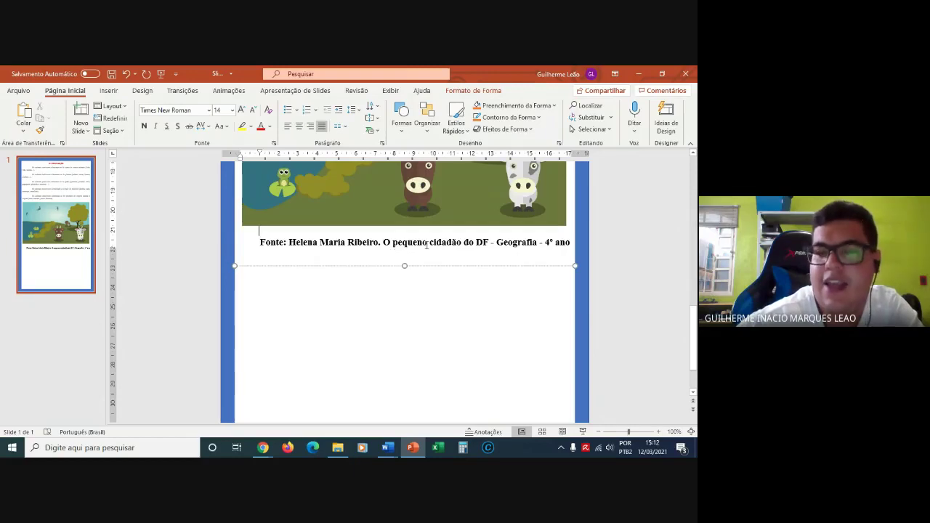
Switch to Chrome and look through the "De que se alimentam os animais" page for the name of the source site.
mouse_move(263, 446)
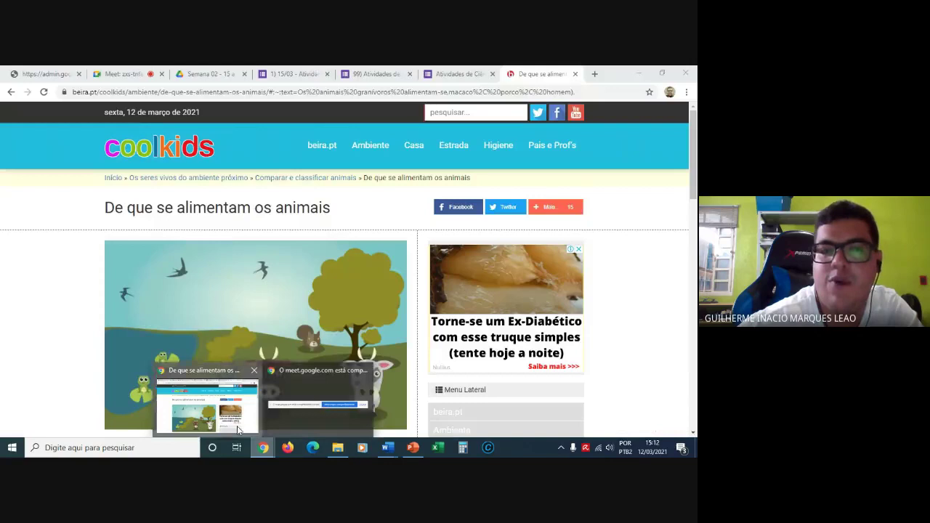
click(238, 429)
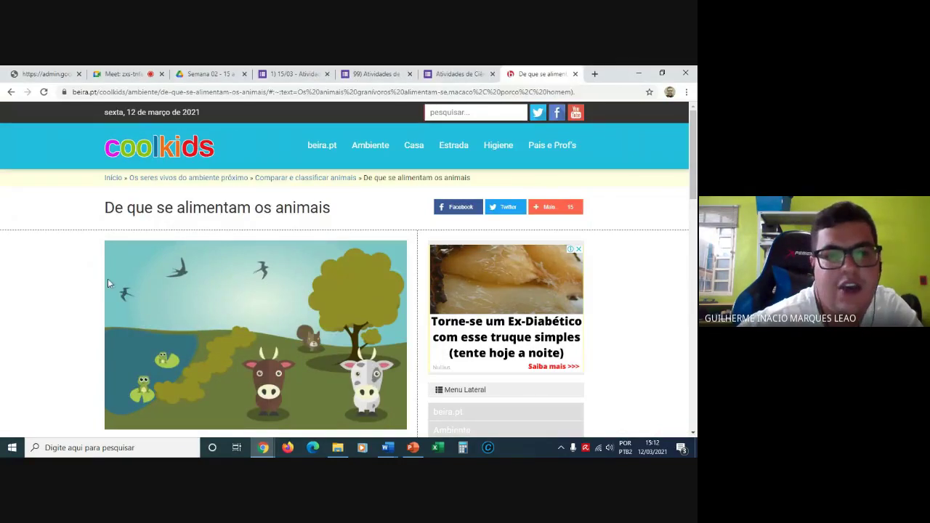
scroll(82, 283, down, 3)
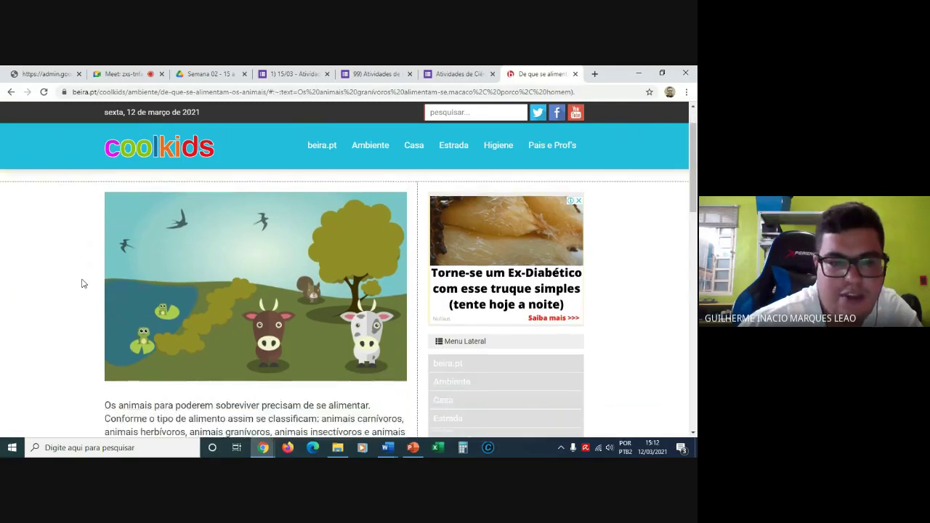
scroll(82, 284, down, 5)
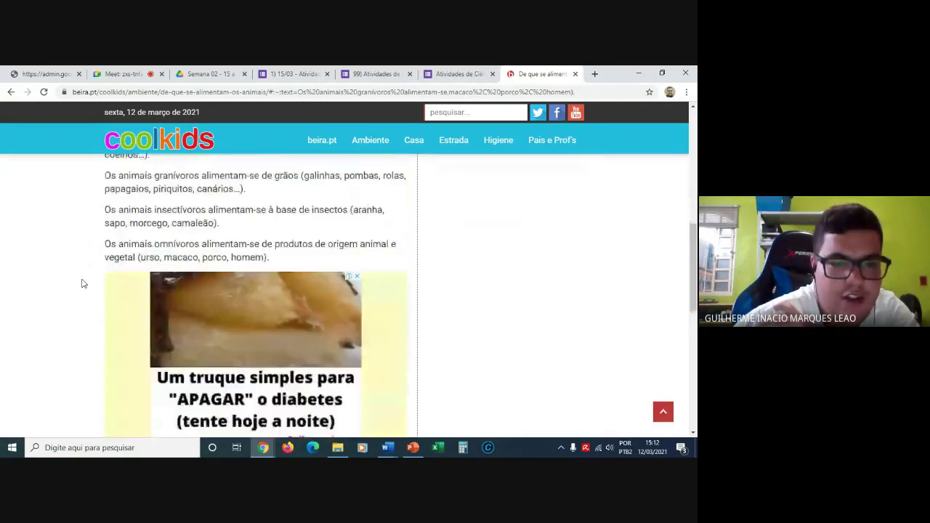
scroll(82, 283, down, 2)
scroll(82, 283, down, 2)
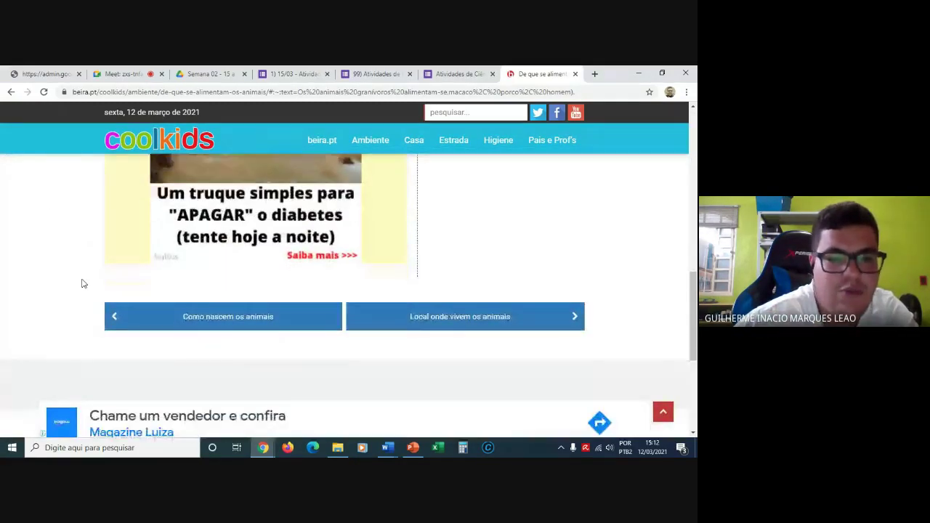
scroll(82, 283, up, 10)
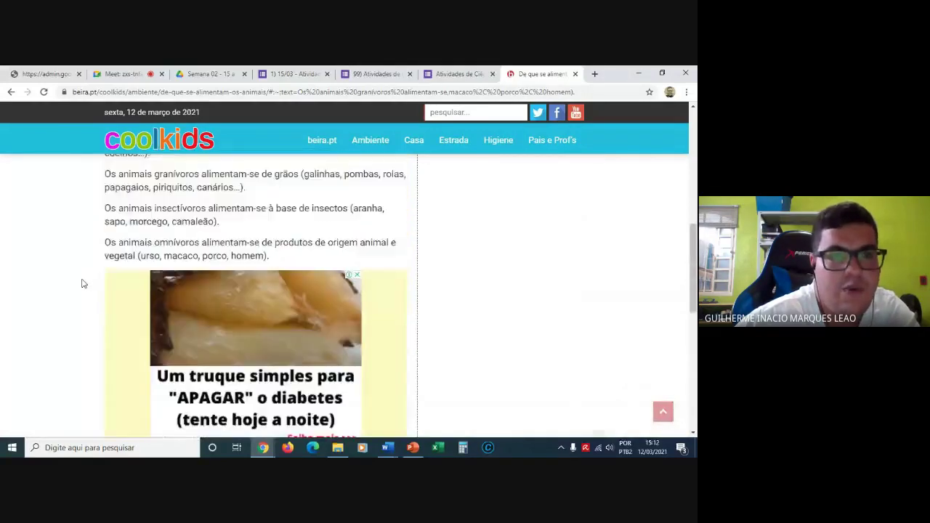
scroll(82, 283, up, 2)
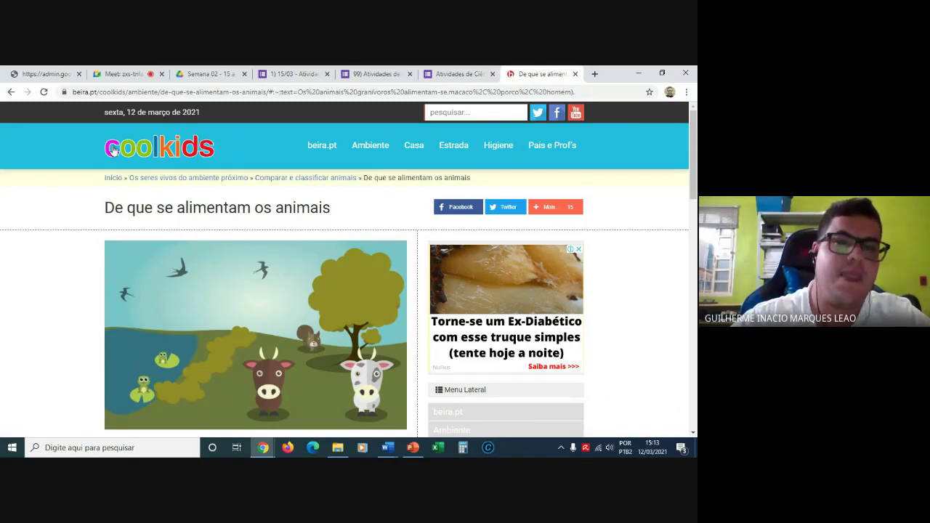
Back in PowerPoint, replace the old book reference after "Fonte:" below the animal picture with "Site – Cool Kids.".
mouse_move(412, 448)
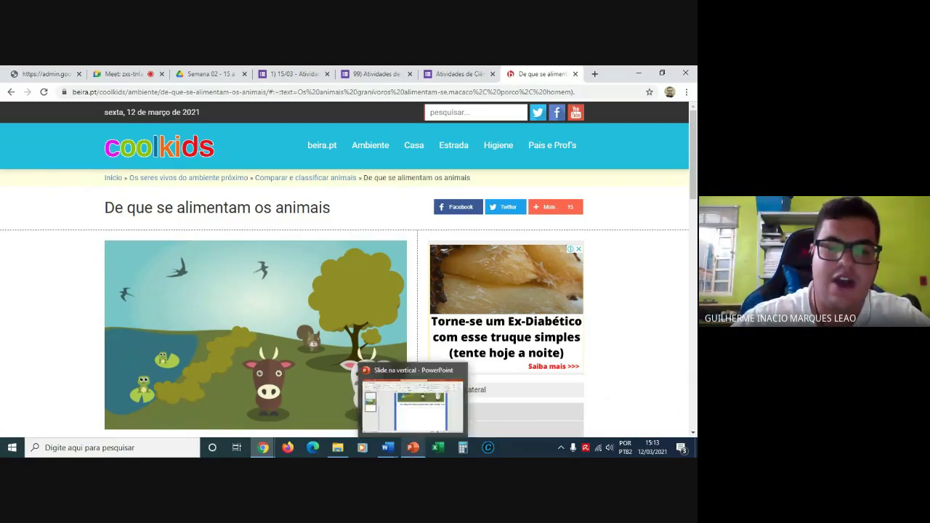
click(424, 414)
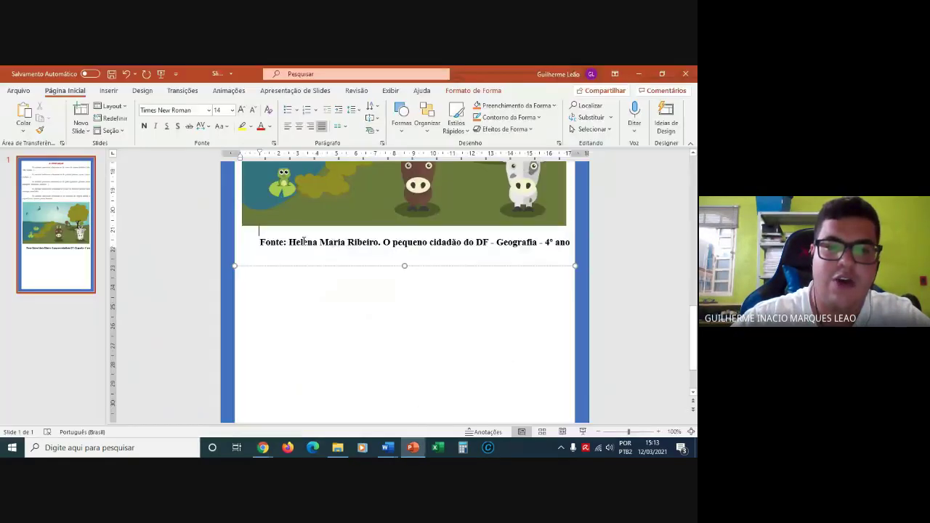
click(327, 242)
drag(289, 242, 547, 244)
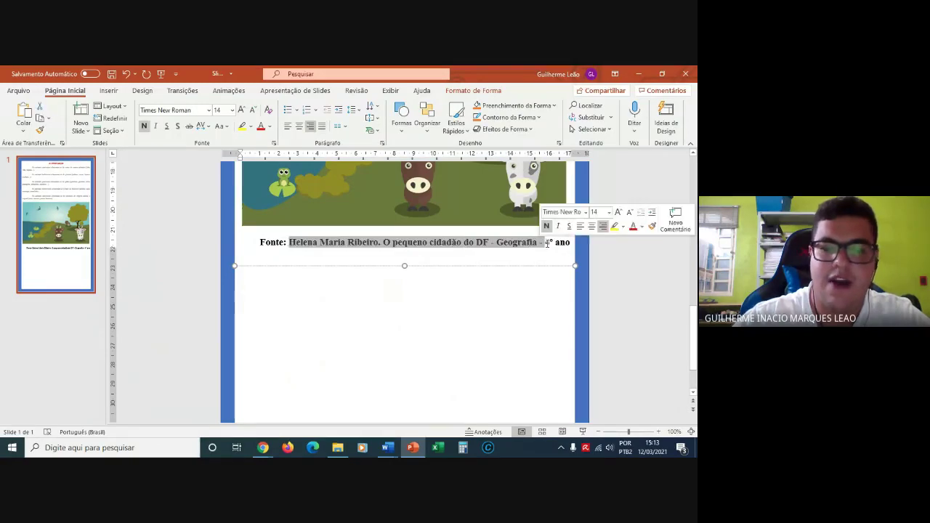
key(Delete)
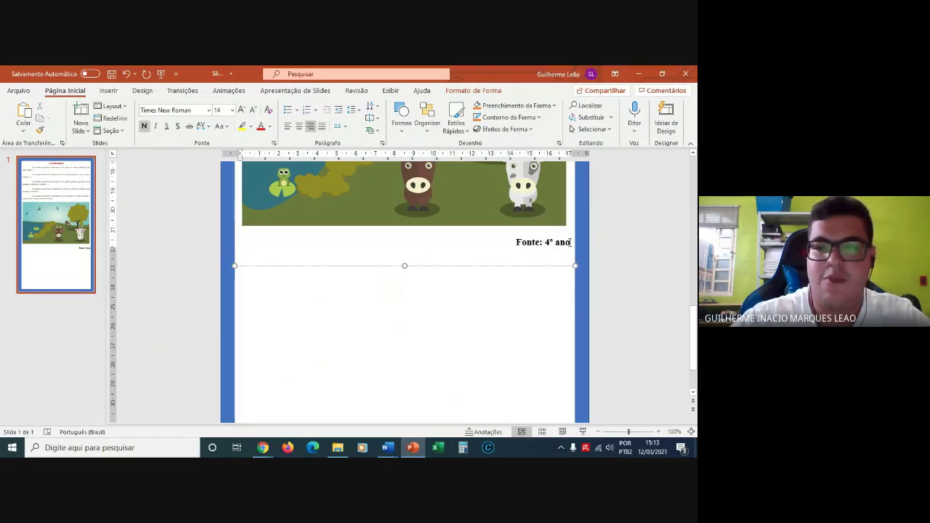
key(Delete)
key(Delete)
key(Delete)
key(Delete)
key(Delete)
key(Delete)
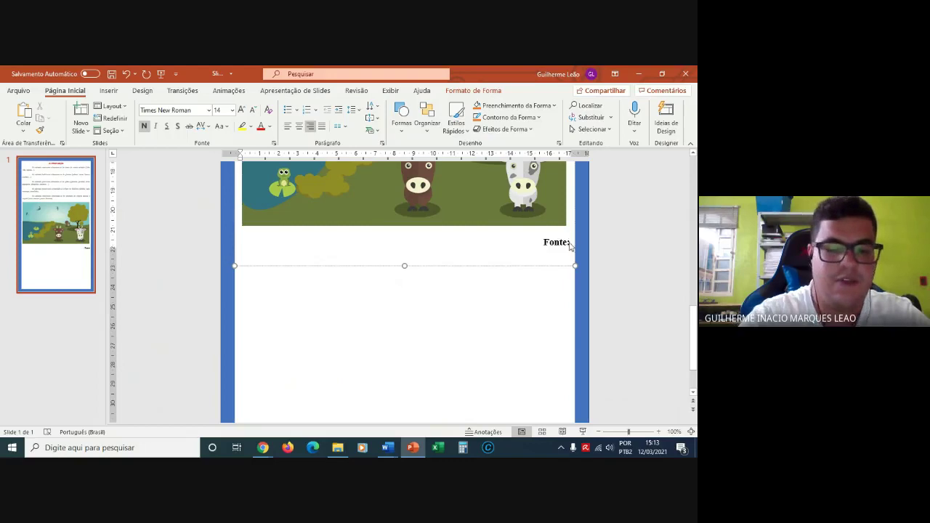
text(Site)
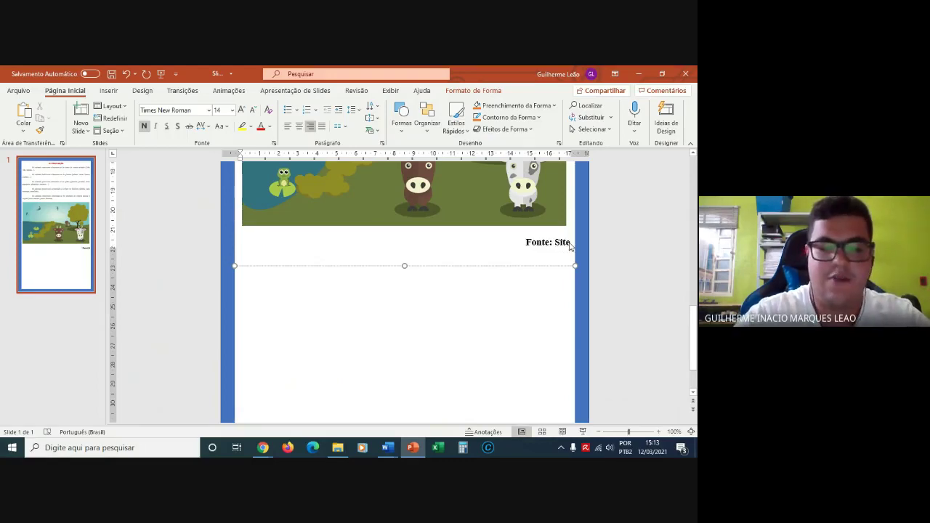
text( - Cool)
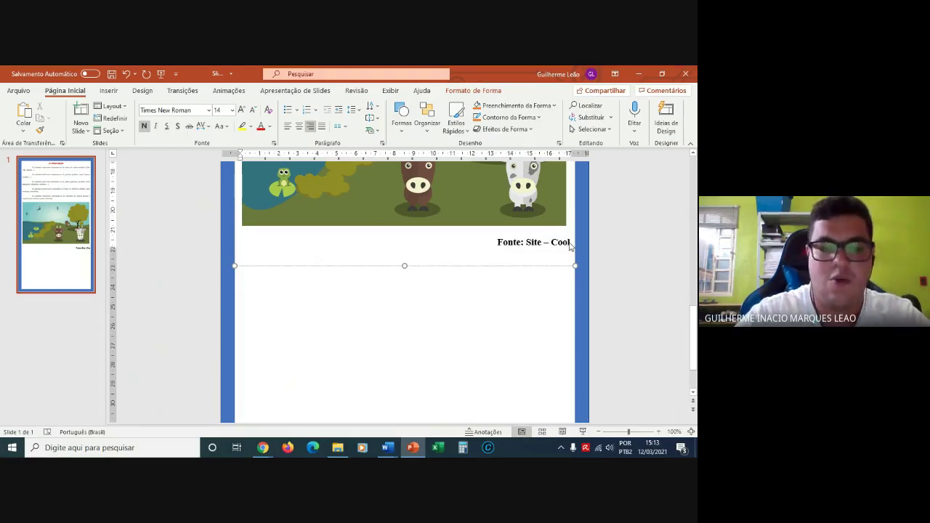
text( Kids)
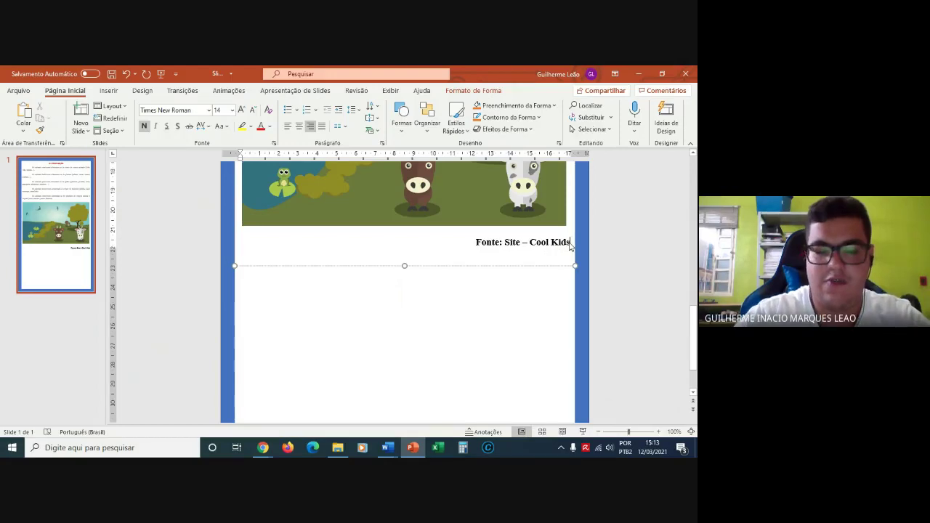
text(.)
click(560, 334)
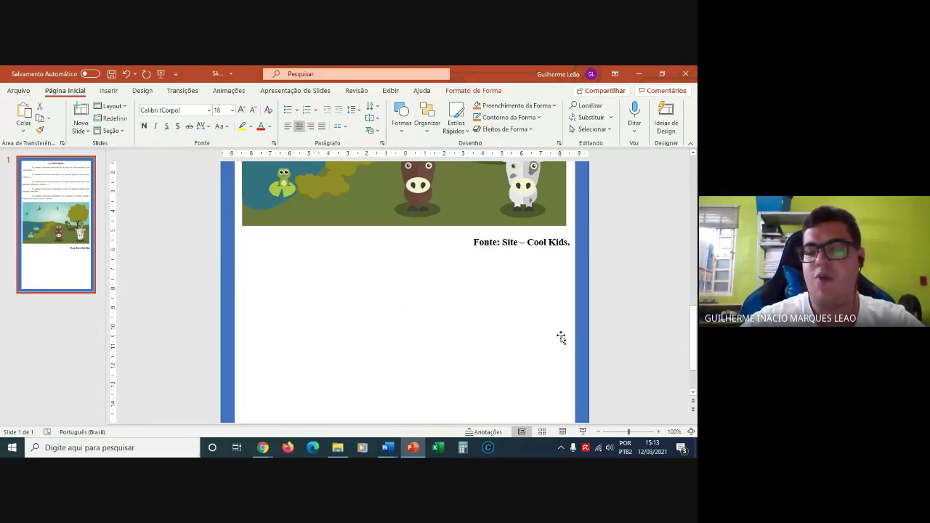
Shorten the slide's white rectangle from below so it ends just under the source line.
drag(696, 323, 696, 342)
scroll(695, 366, down, 1)
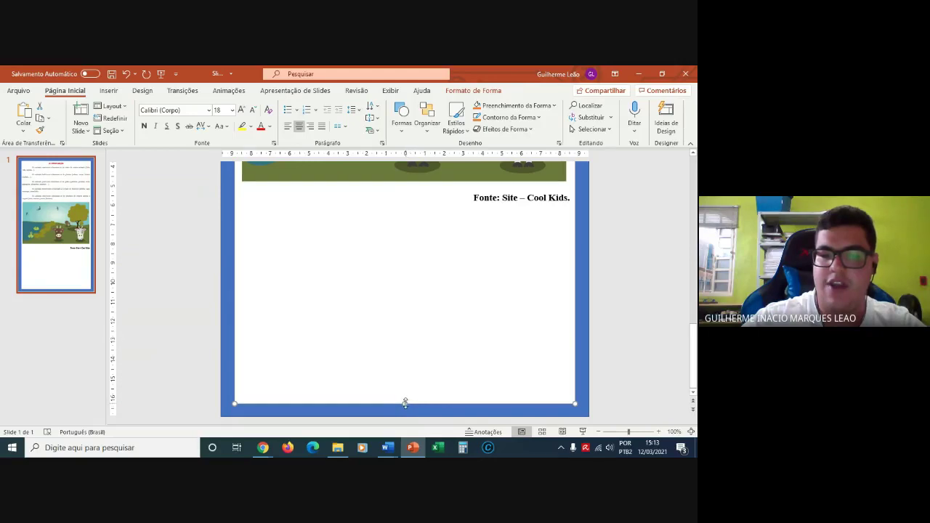
drag(405, 403, 407, 211)
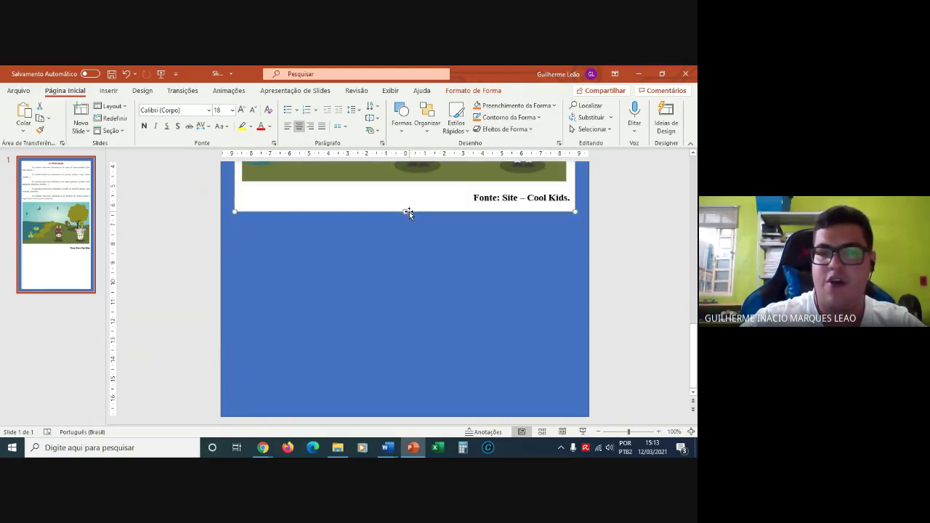
click(423, 283)
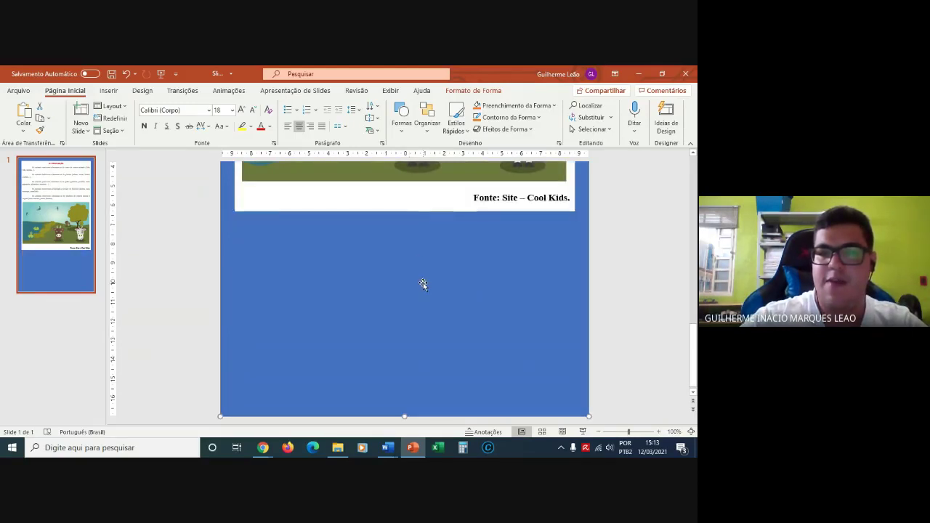
Review the slide from the "Alimentação" title through the paragraphs and picture to the empty blue area below the source line.
drag(694, 355, 694, 147)
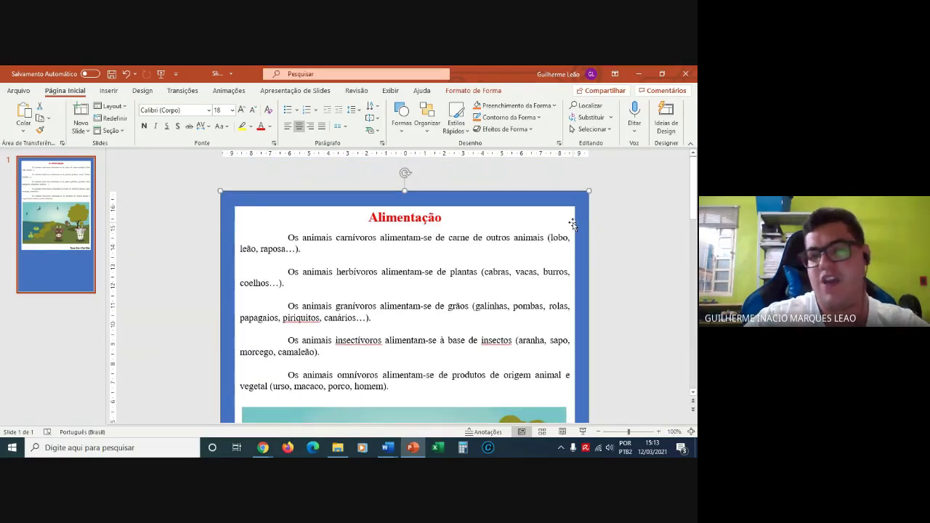
click(416, 218)
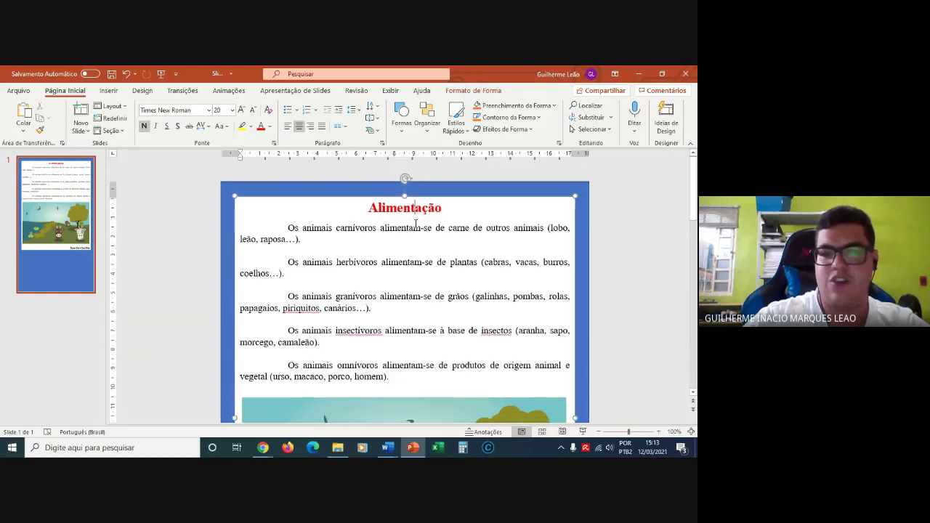
click(401, 273)
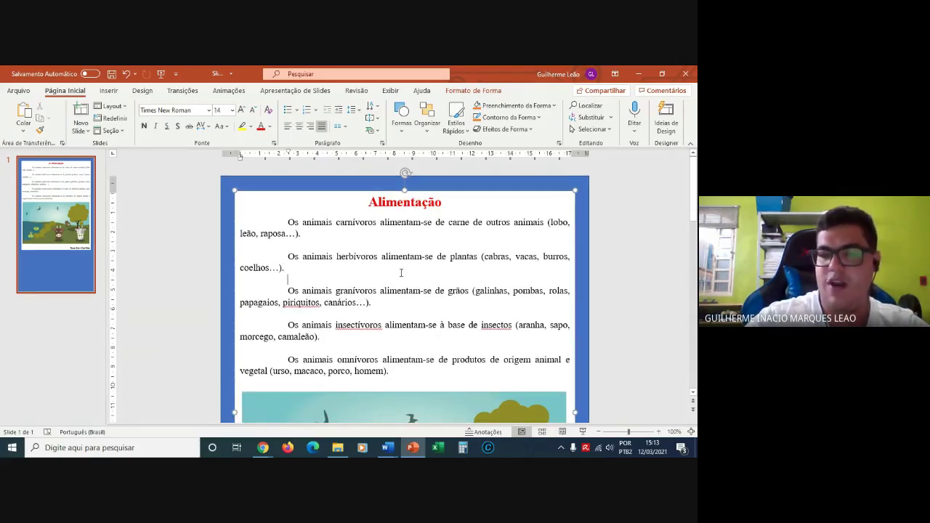
scroll(400, 273, down, 3)
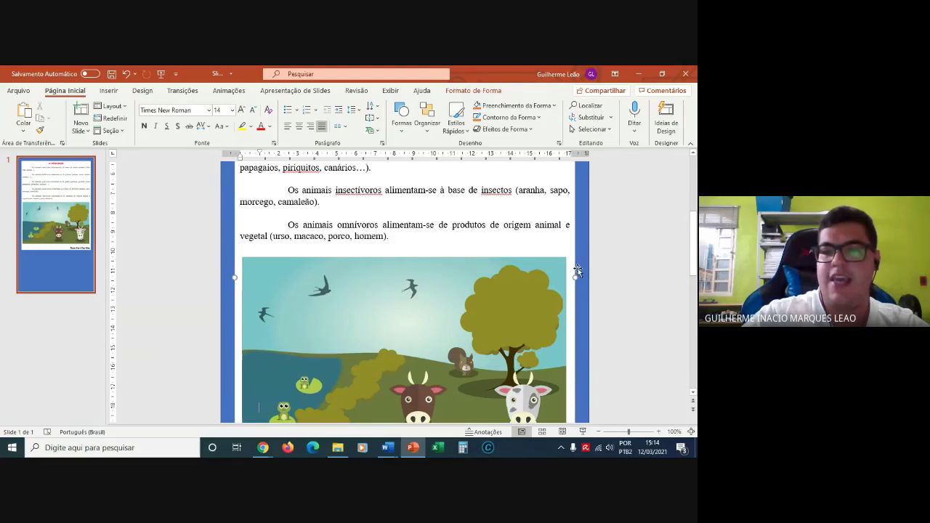
drag(693, 236, 695, 351)
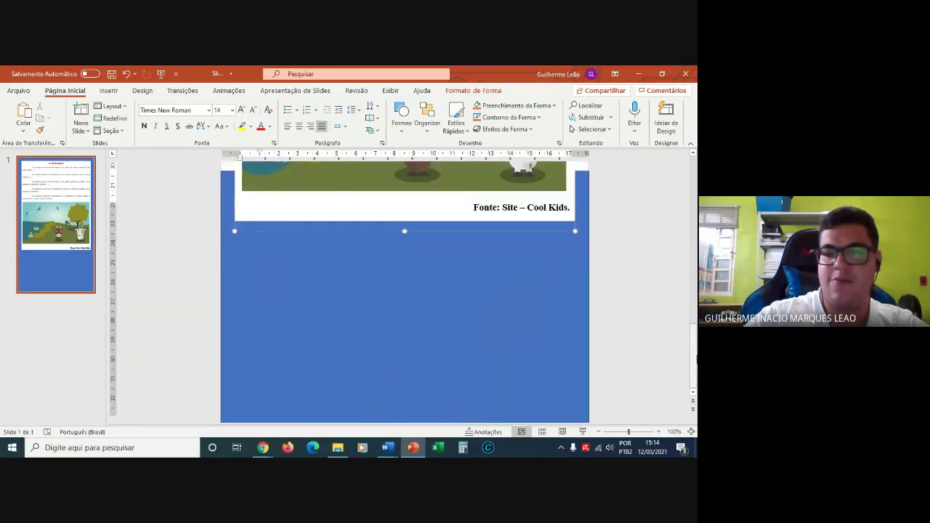
click(454, 285)
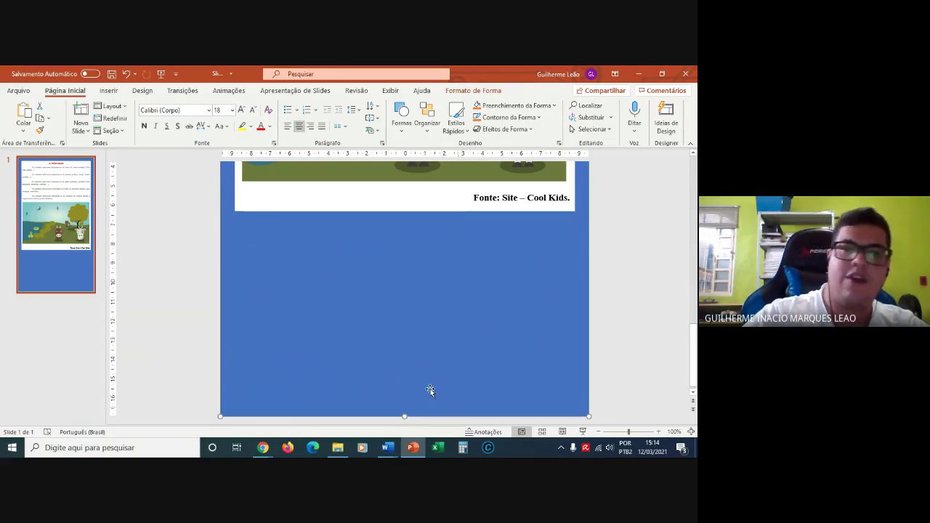
Start saving a copy of the presentation and choose the Imagens folder as its location.
click(19, 93)
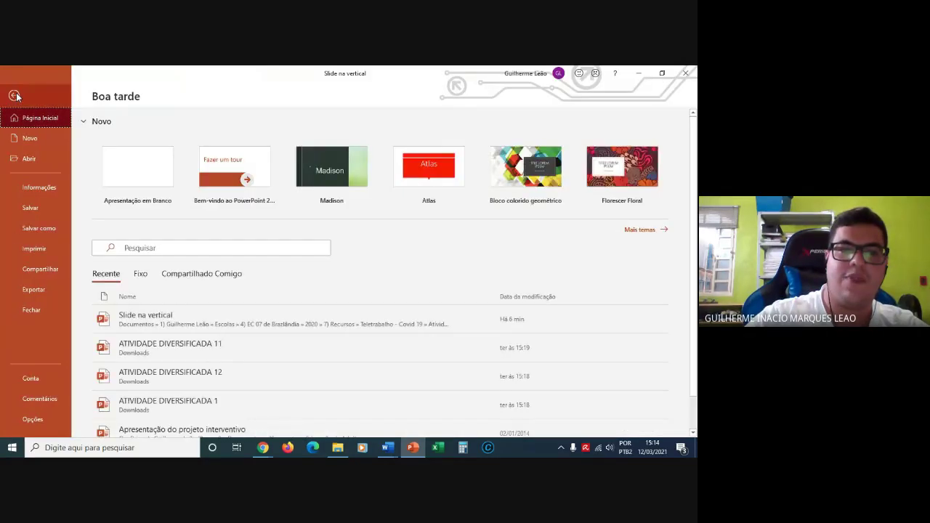
click(40, 229)
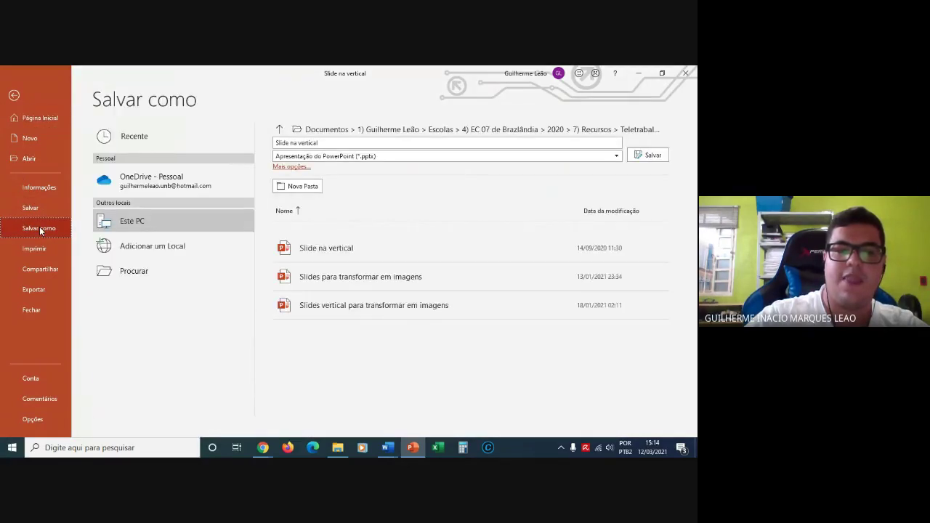
click(143, 228)
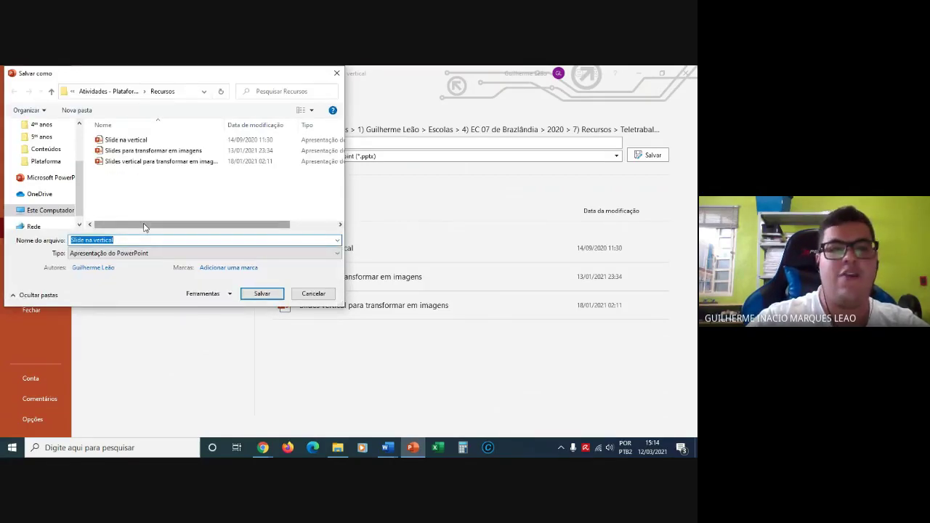
click(79, 124)
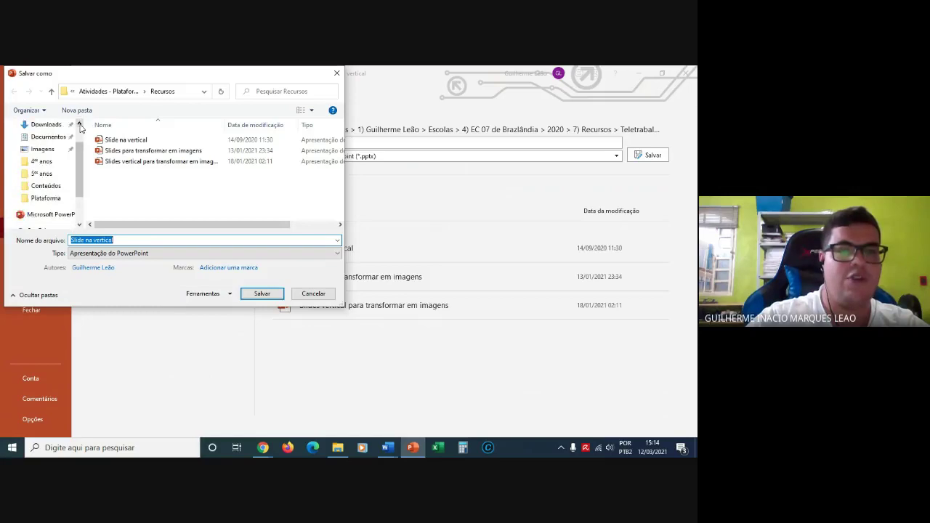
click(79, 124)
click(40, 162)
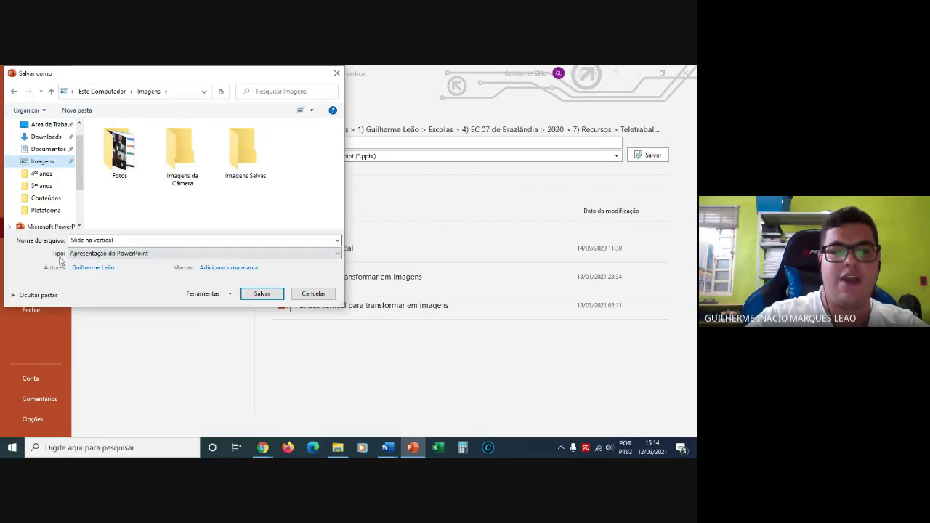
Name the copy of the presentation "Alimentação dos animais".
click(119, 239)
key(BackSpace)
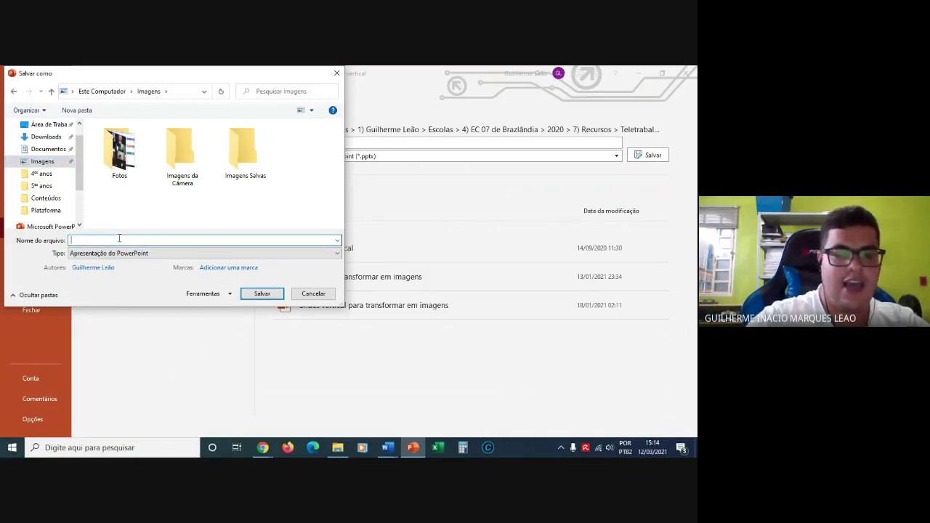
text(Alimentação)
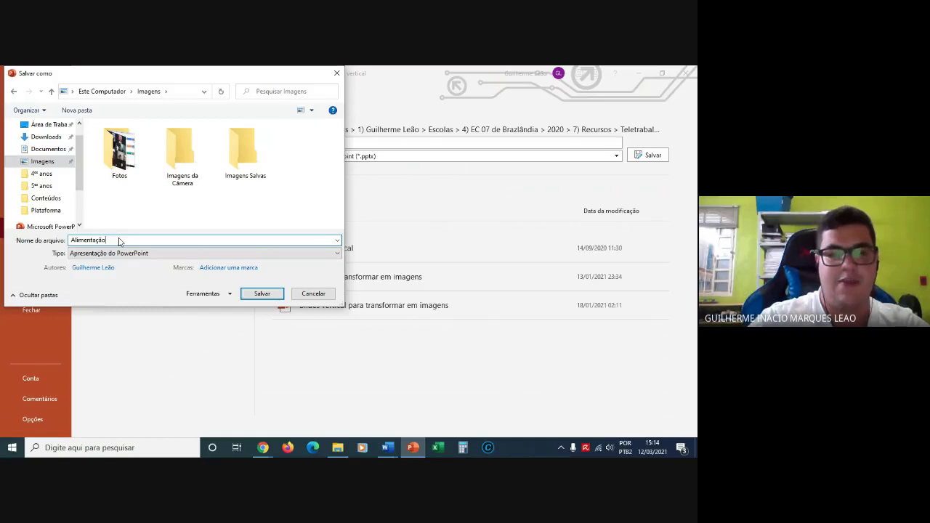
text( dos animais)
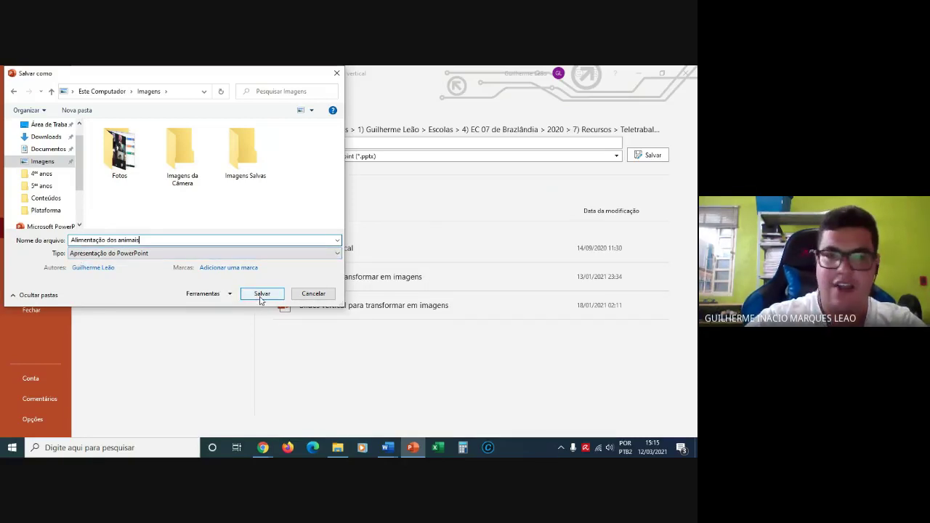
Choose the JPEG format for the copy and export only the current slide to the Imagens folder.
click(129, 258)
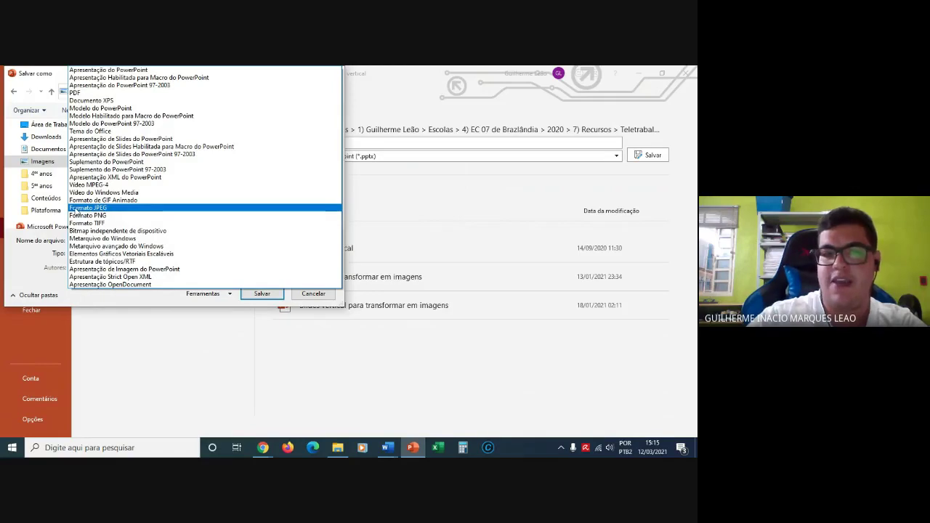
click(120, 300)
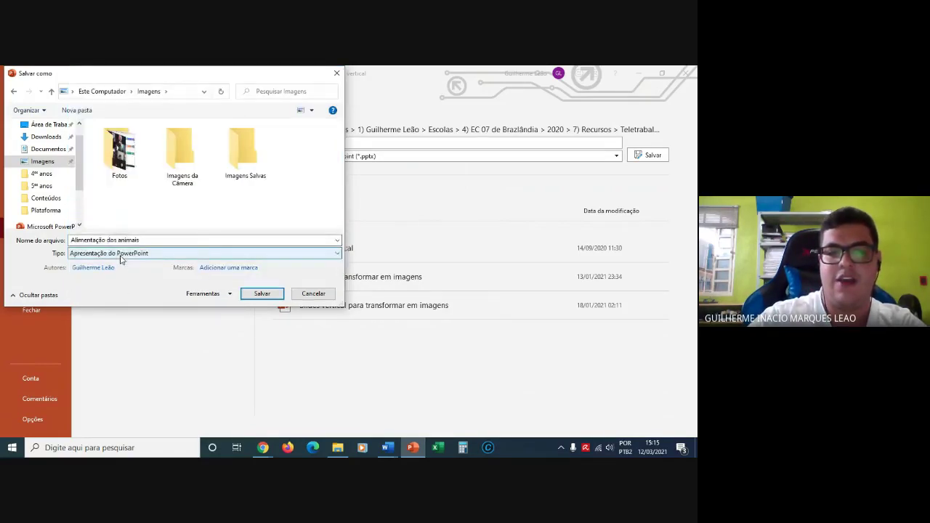
click(120, 261)
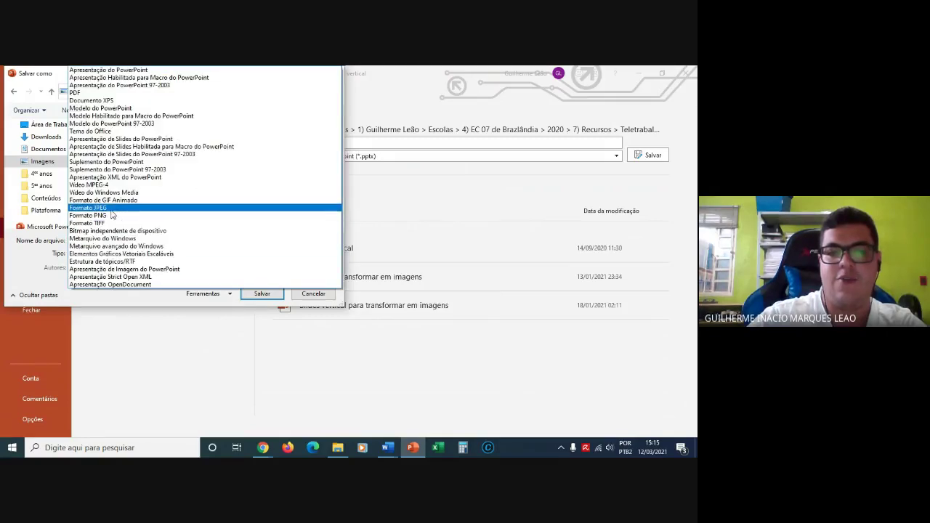
click(94, 209)
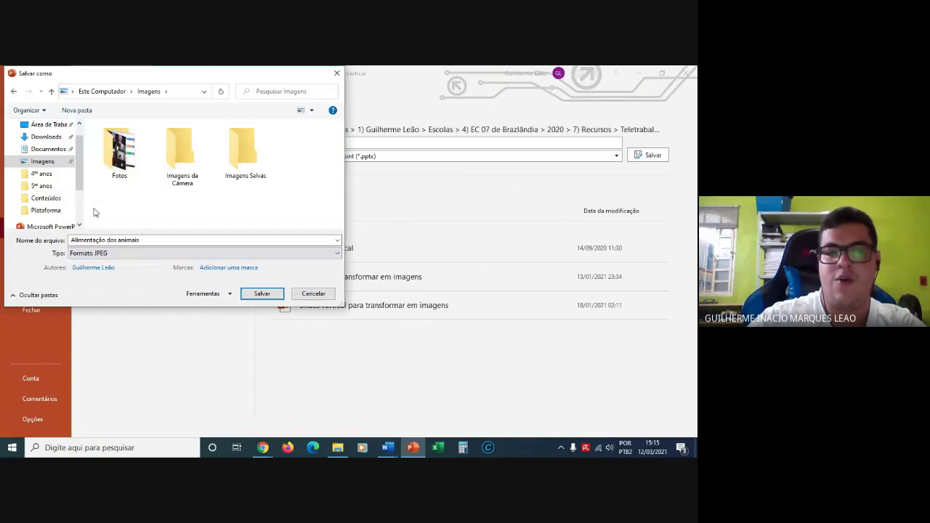
click(262, 293)
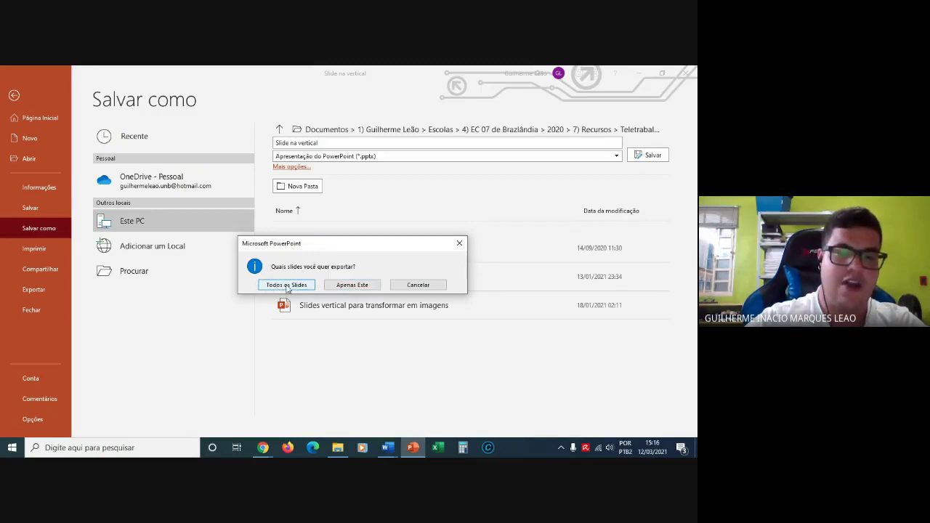
click(353, 285)
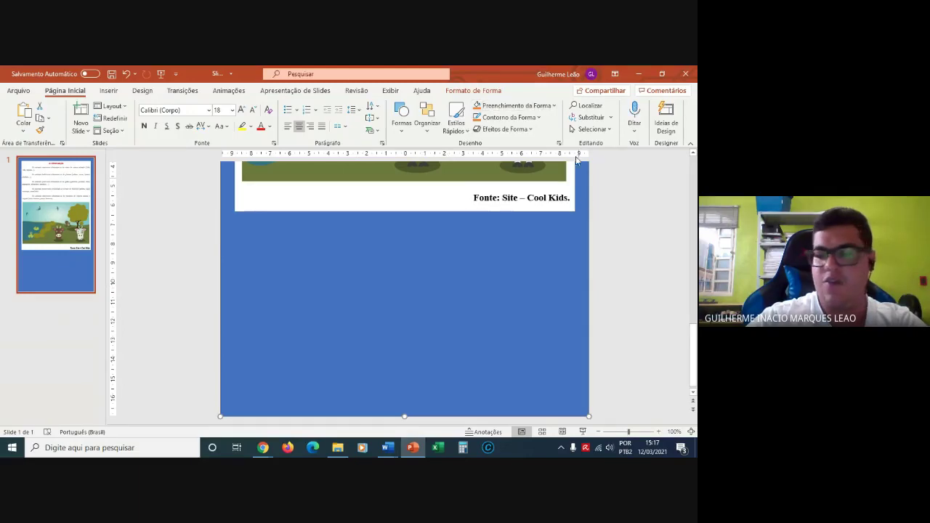
Go to the Imagens folder in File Explorer and open the exported "Alimentação dos animais" image in Photos.
click(639, 76)
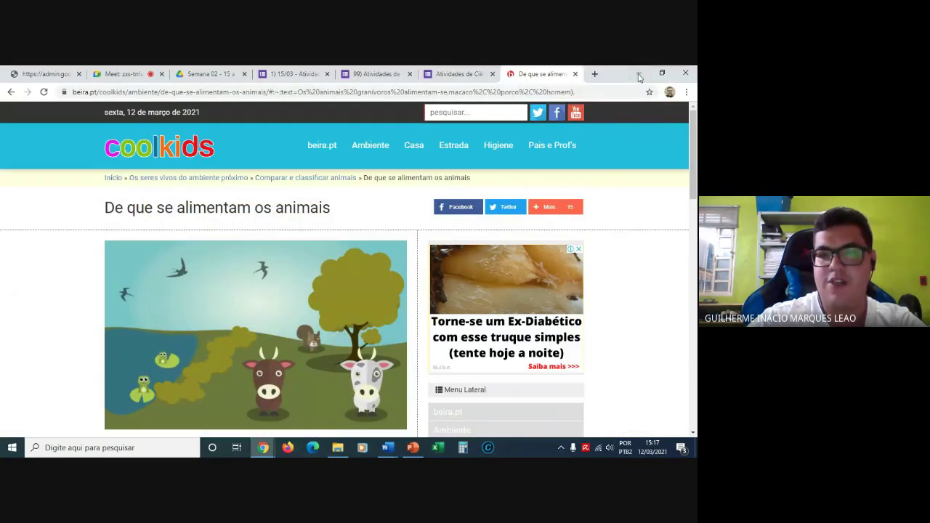
click(640, 76)
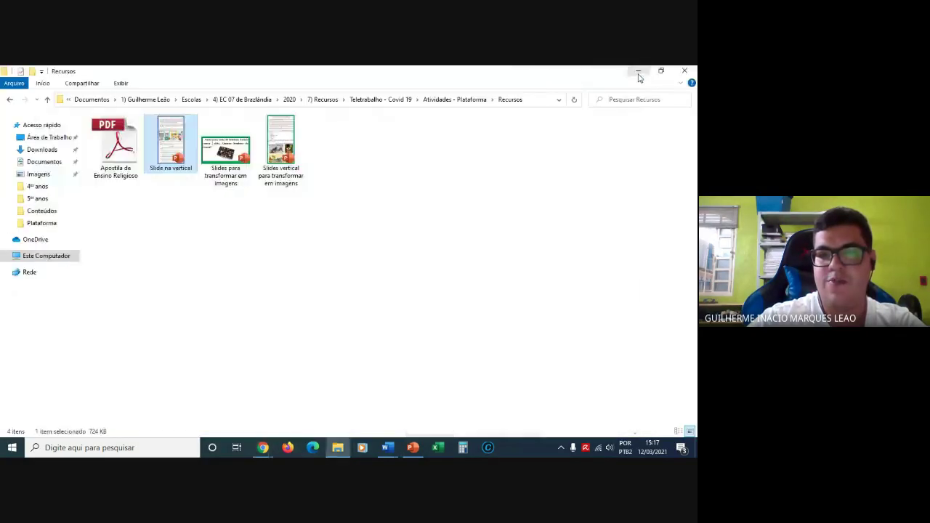
click(39, 178)
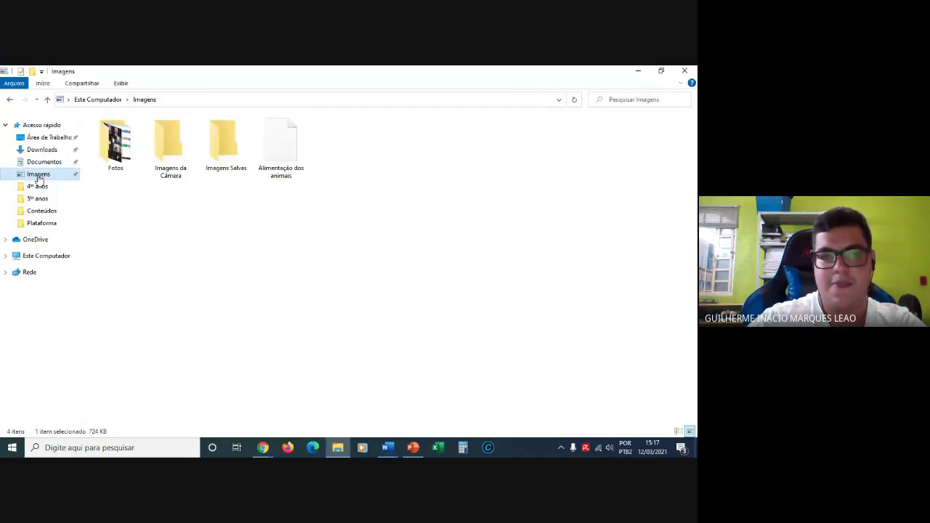
click(284, 148)
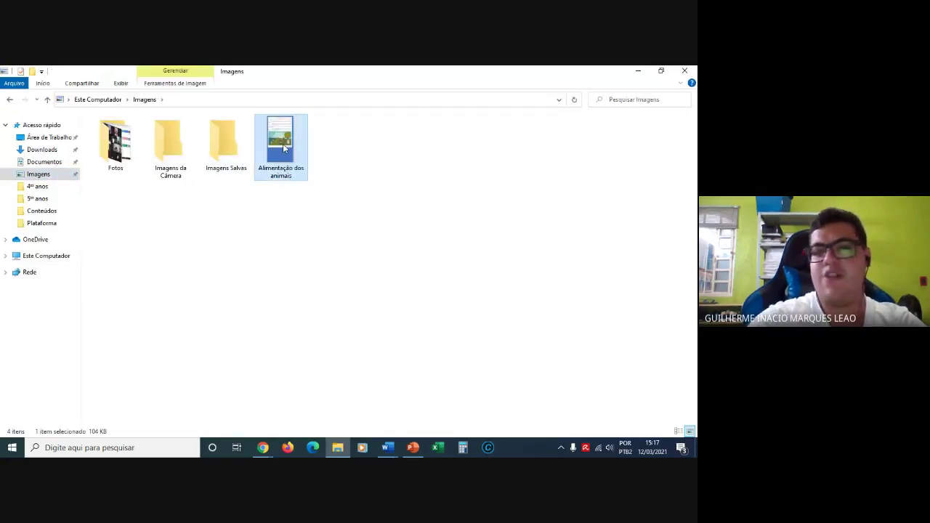
double_click(284, 148)
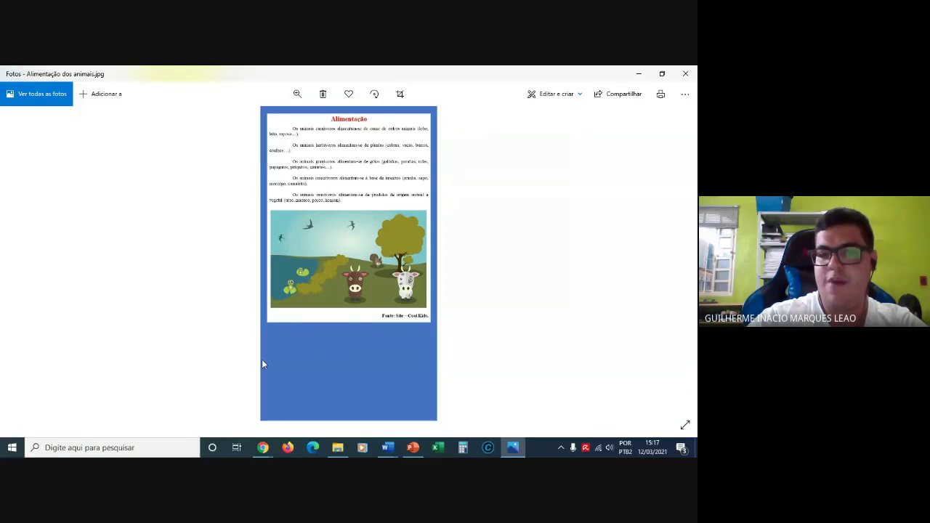
Crop the empty blue area from the lower part of the image, leaving a narrow blue border under the source line.
click(401, 97)
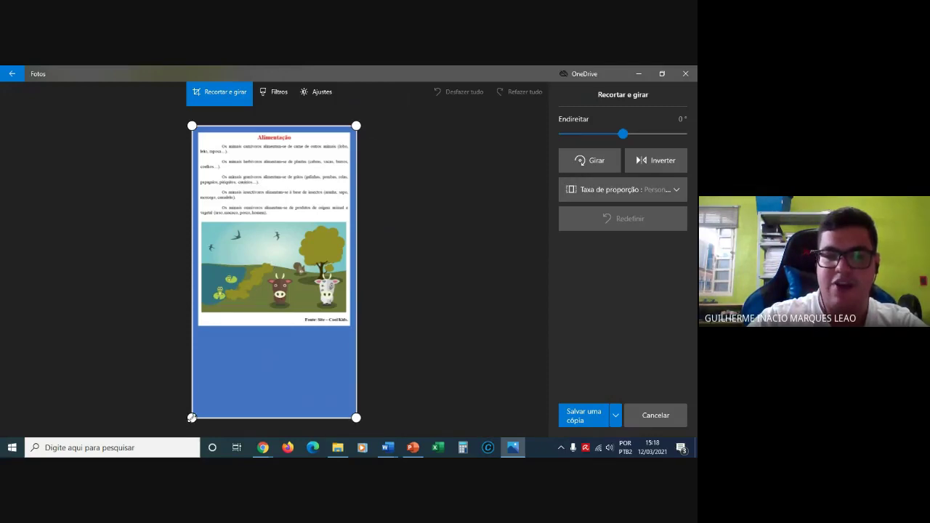
drag(191, 418, 191, 331)
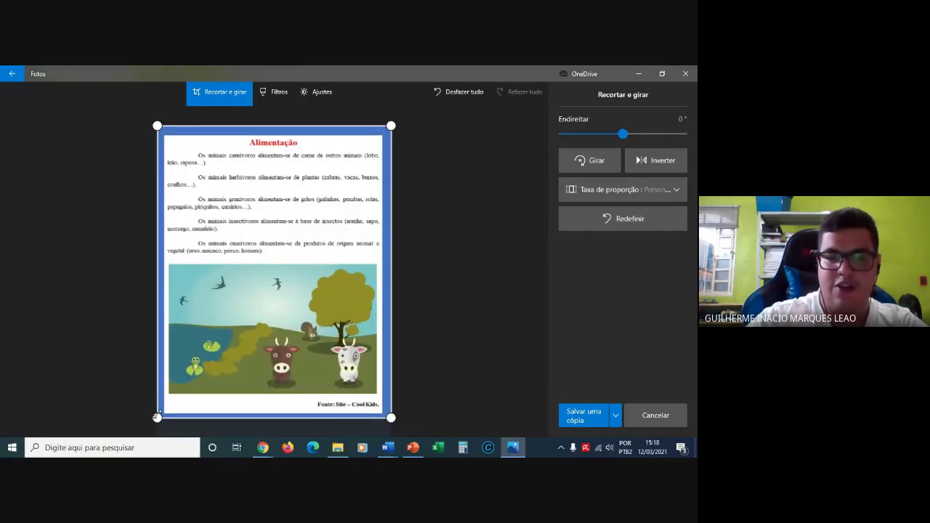
drag(157, 417, 158, 418)
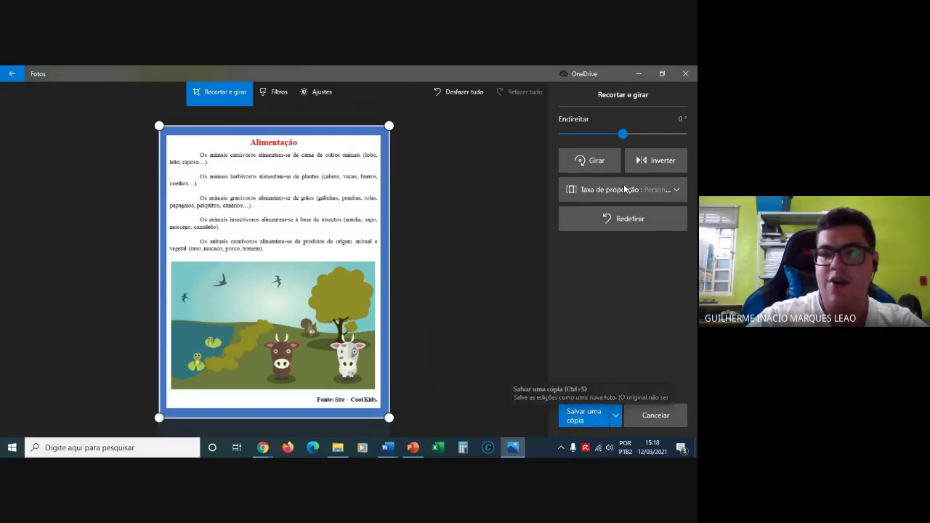
Rotate the cropped image through a full turn back to upright.
click(603, 163)
click(603, 163)
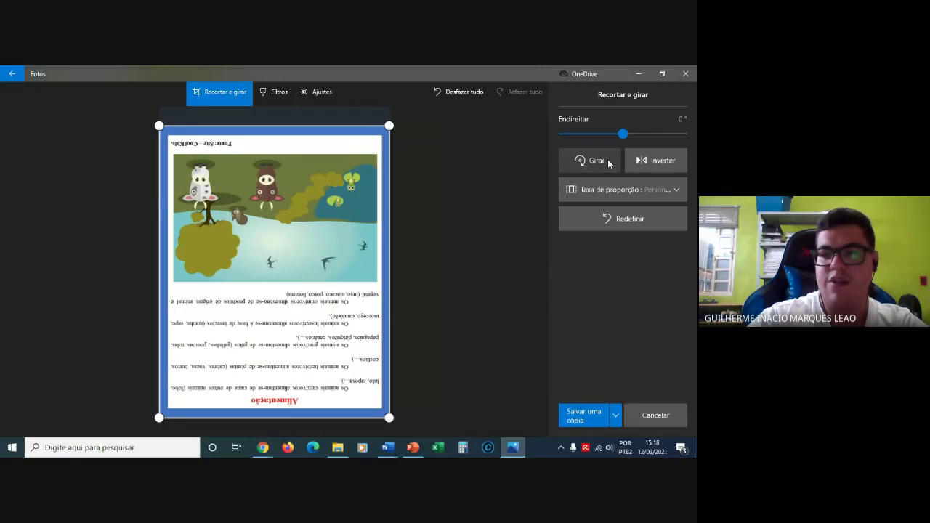
click(602, 163)
click(602, 162)
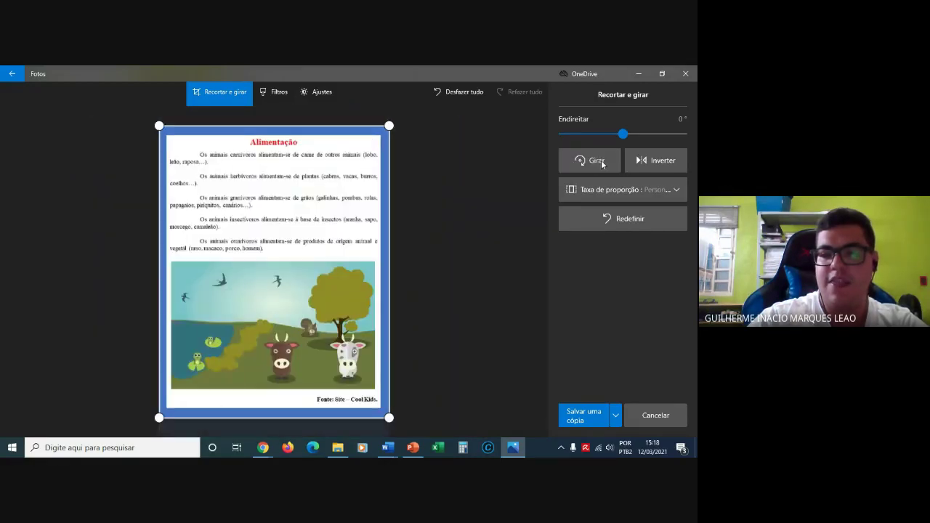
Save the cropped image as a copy, then delete the uncropped original and close Photos.
click(584, 416)
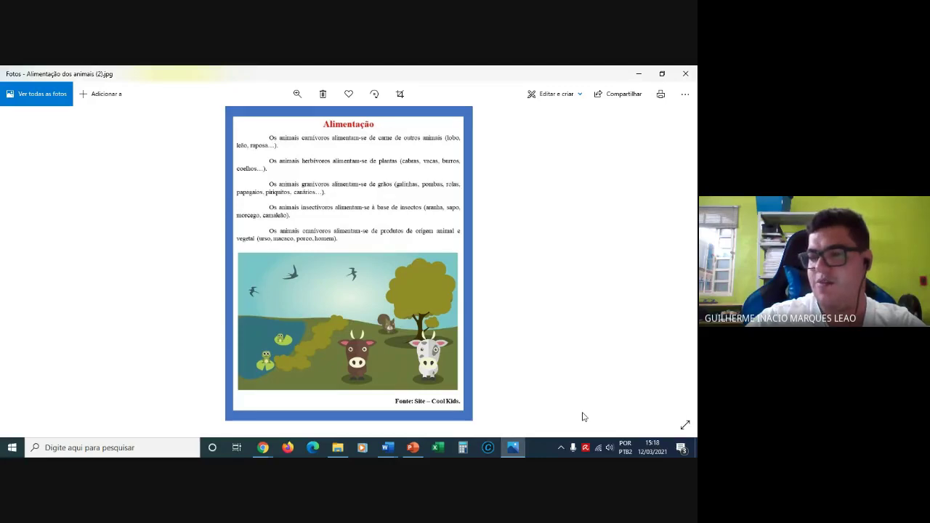
click(672, 145)
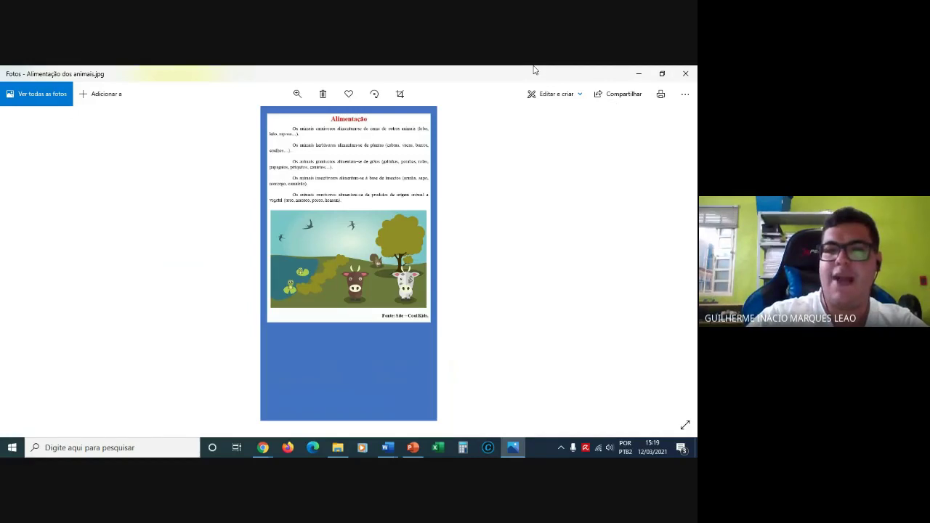
click(323, 98)
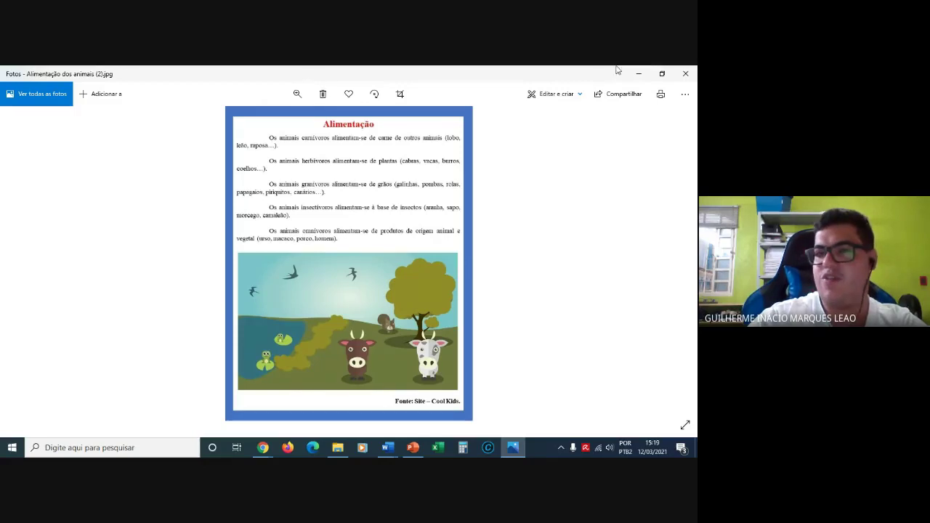
click(687, 74)
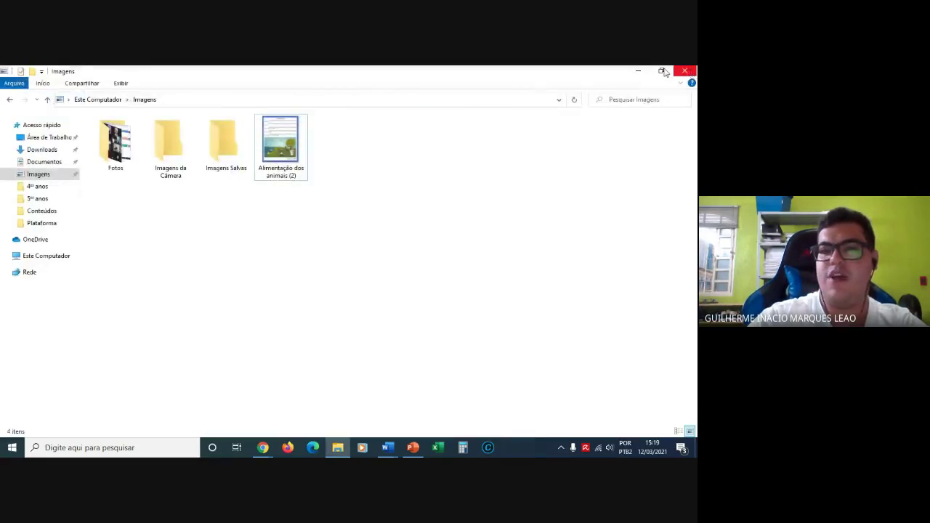
Return to Chrome and close the Cool Kids page to get back to the science and mathematics form.
click(637, 71)
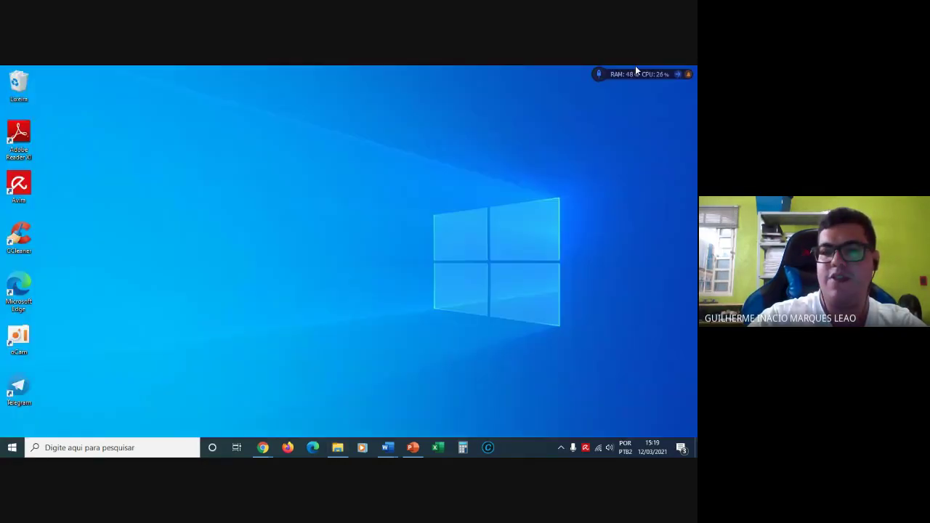
mouse_move(261, 449)
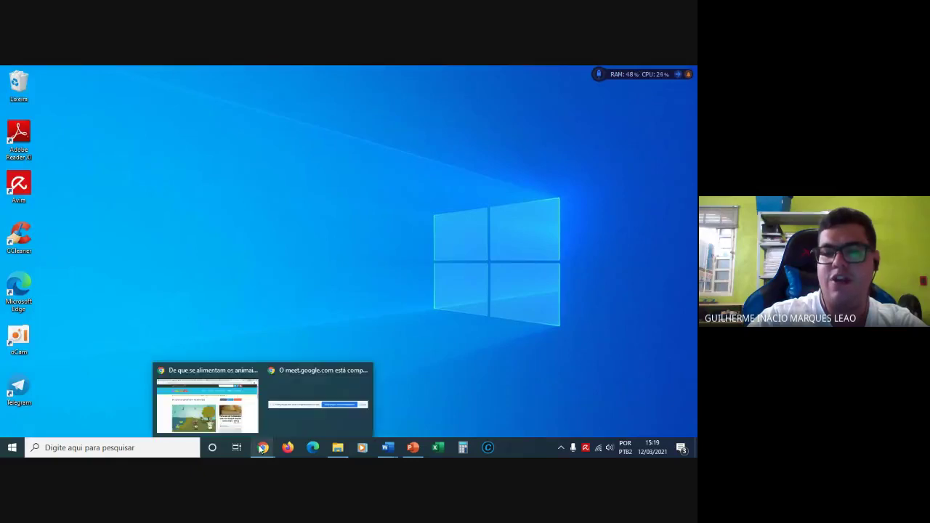
click(224, 420)
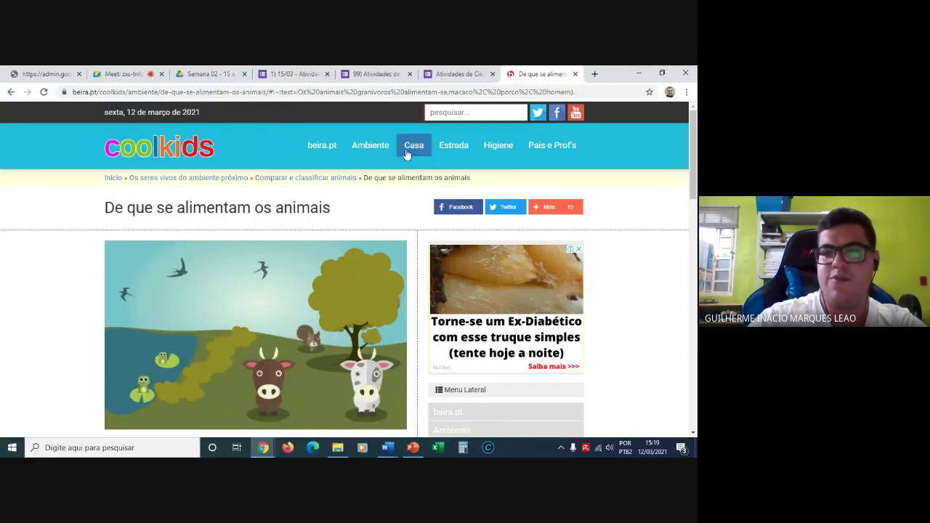
click(575, 74)
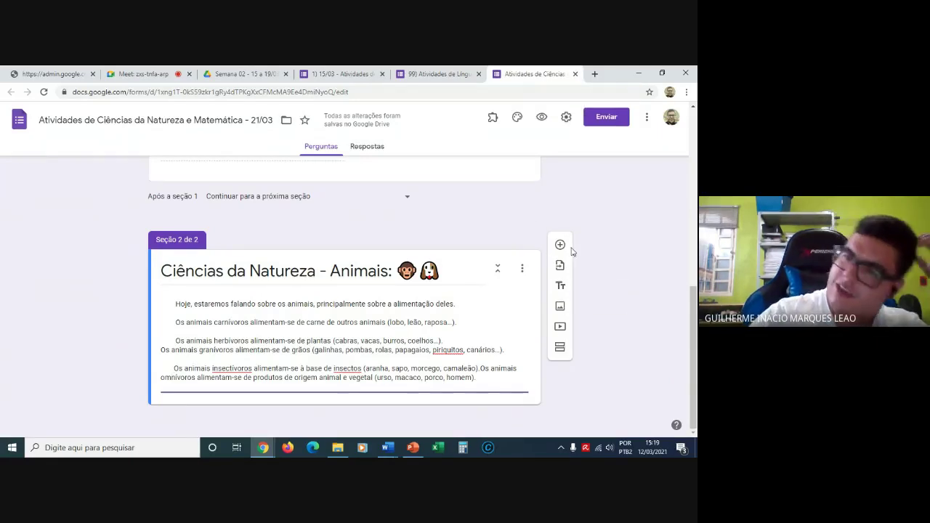
Upload "Alimentação dos animais (2)" from the Imagens folder as an image below the animals section's text and check it down to the source line.
click(564, 306)
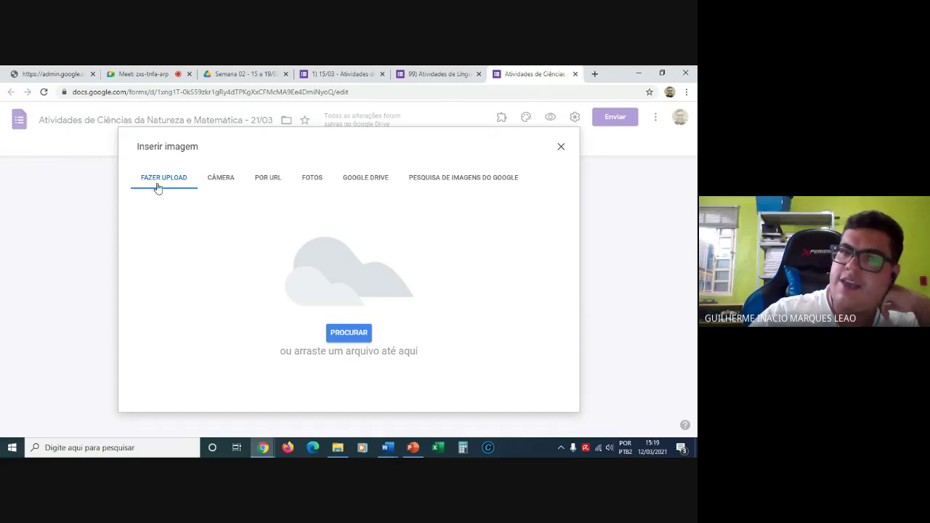
click(365, 335)
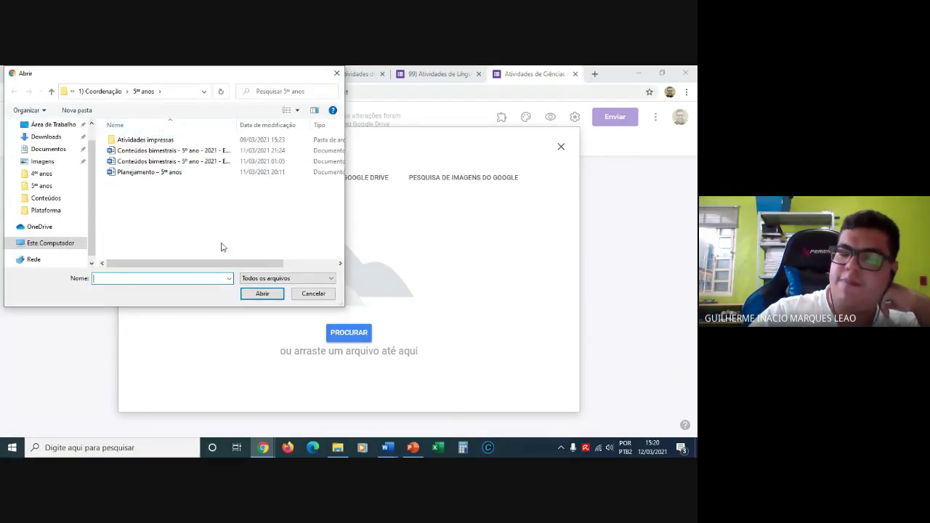
click(43, 162)
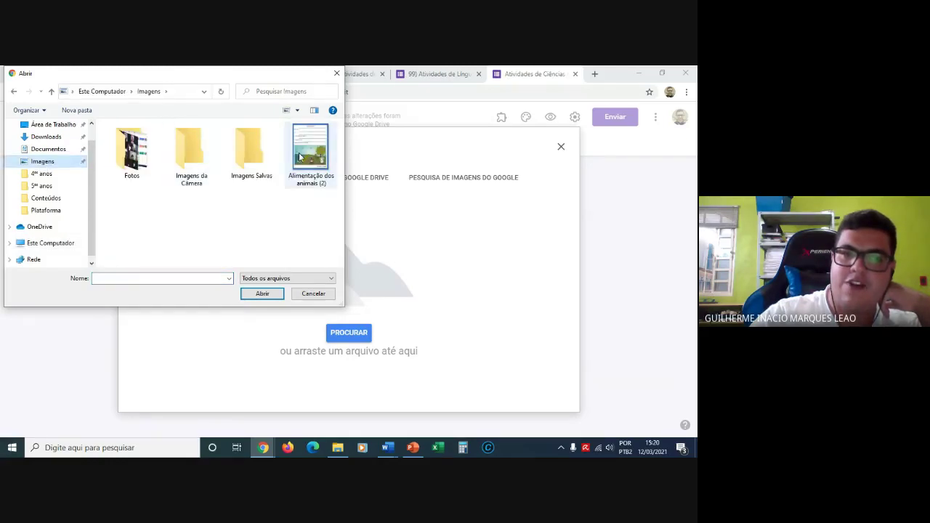
click(308, 156)
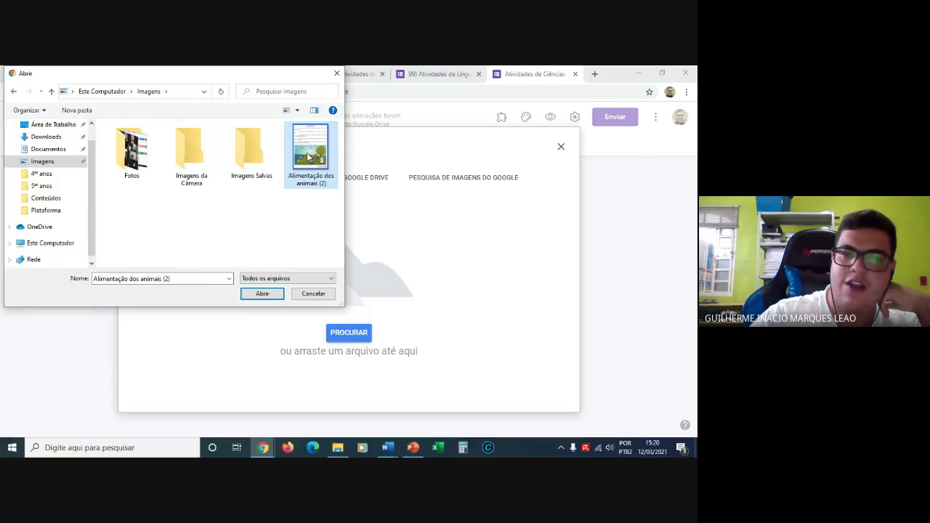
click(262, 294)
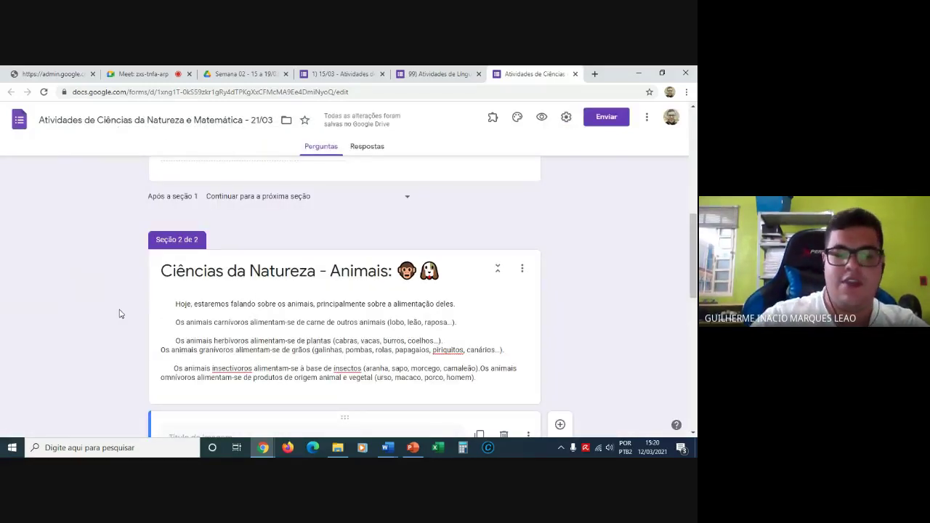
scroll(121, 313, down, 3)
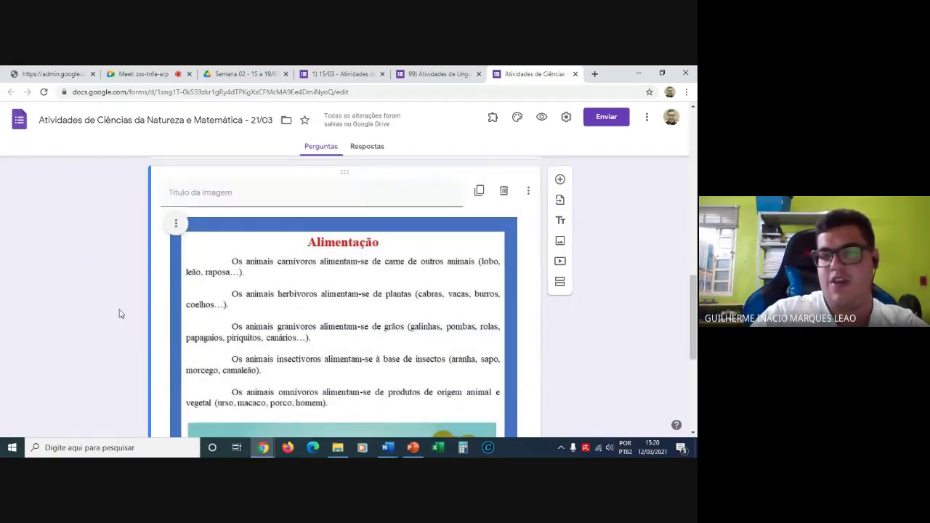
scroll(120, 314, down, 1)
scroll(121, 314, down, 1)
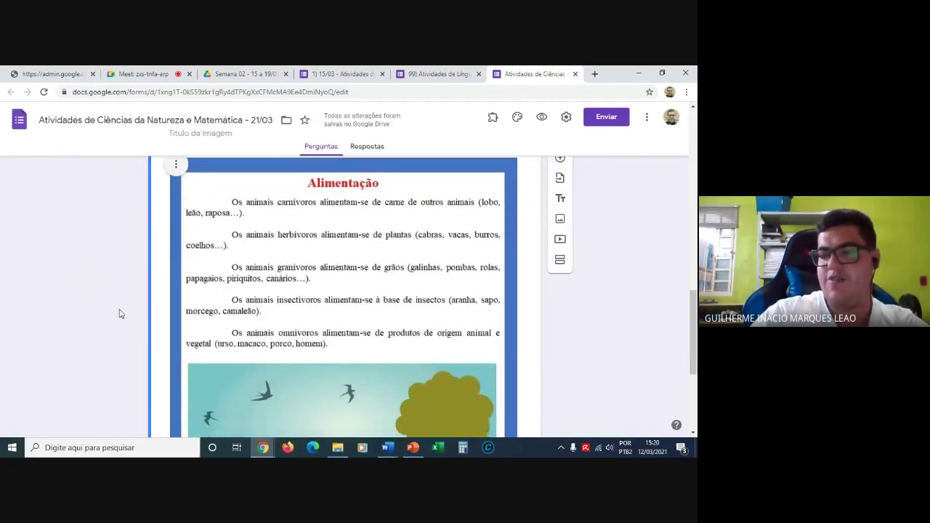
scroll(120, 314, down, 5)
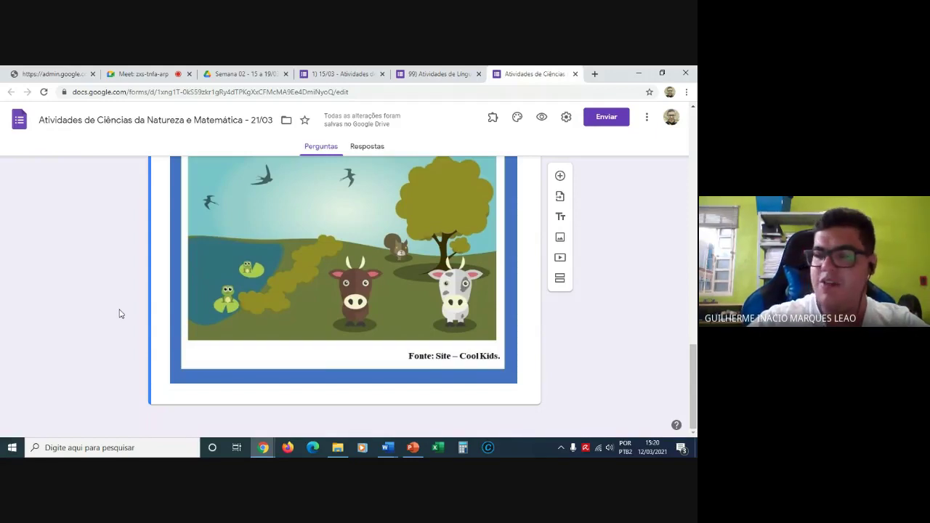
Compare the Alimentação slide in PowerPoint with the image inserted in the Chrome form, reading both from heading to source line.
click(413, 448)
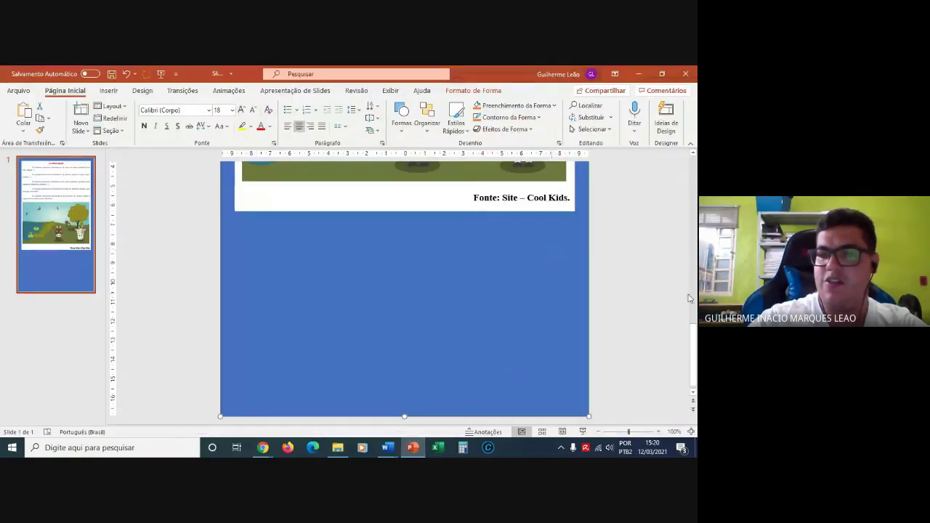
drag(695, 349, 694, 156)
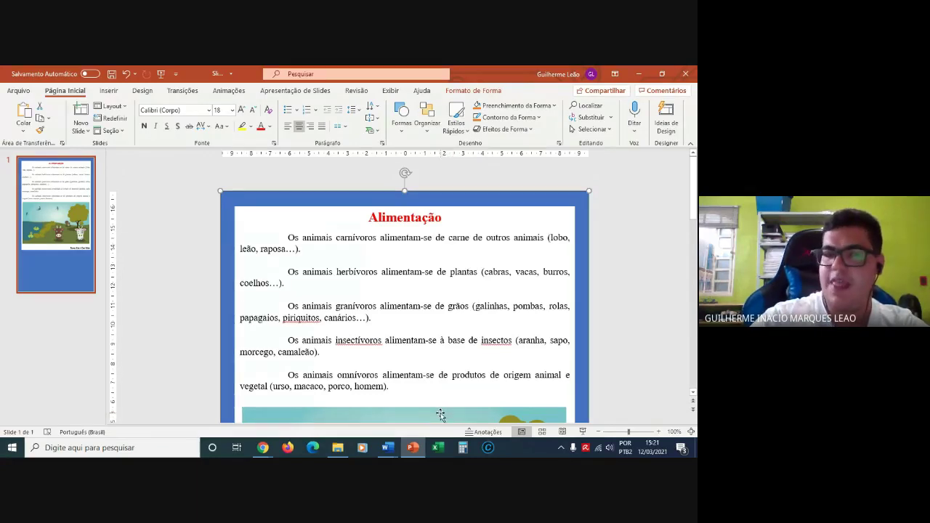
click(636, 74)
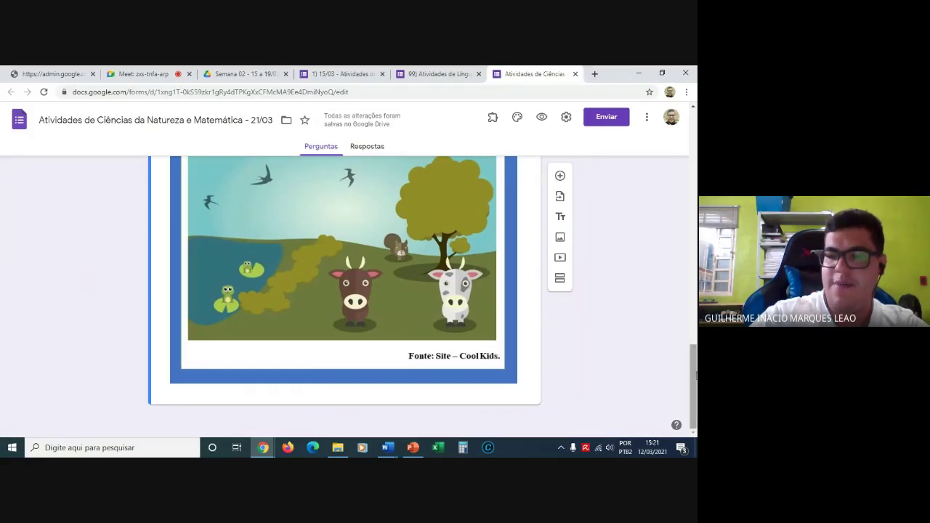
drag(696, 375, 695, 349)
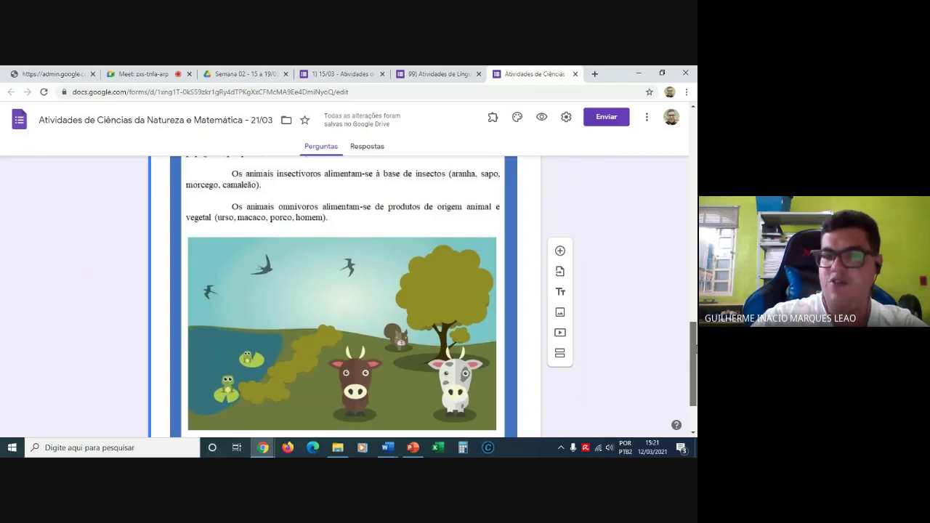
drag(695, 349, 696, 313)
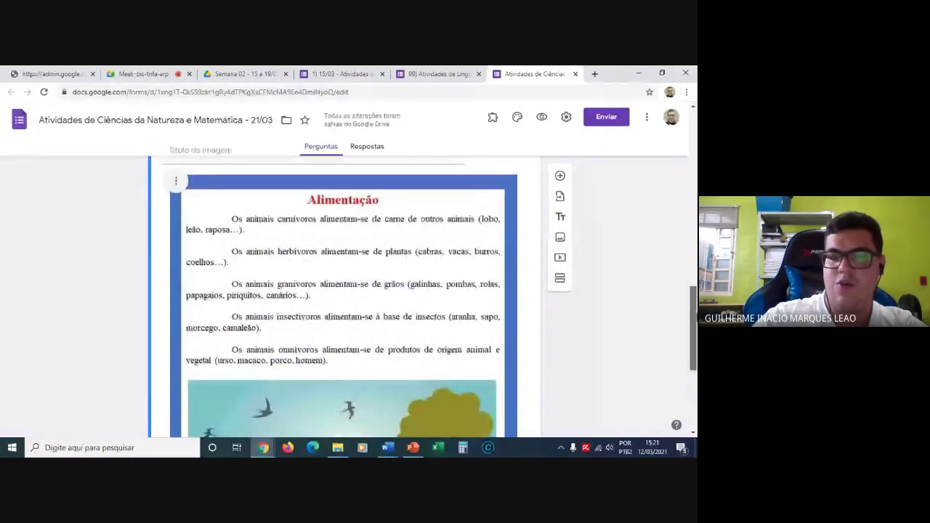
drag(696, 314, 695, 372)
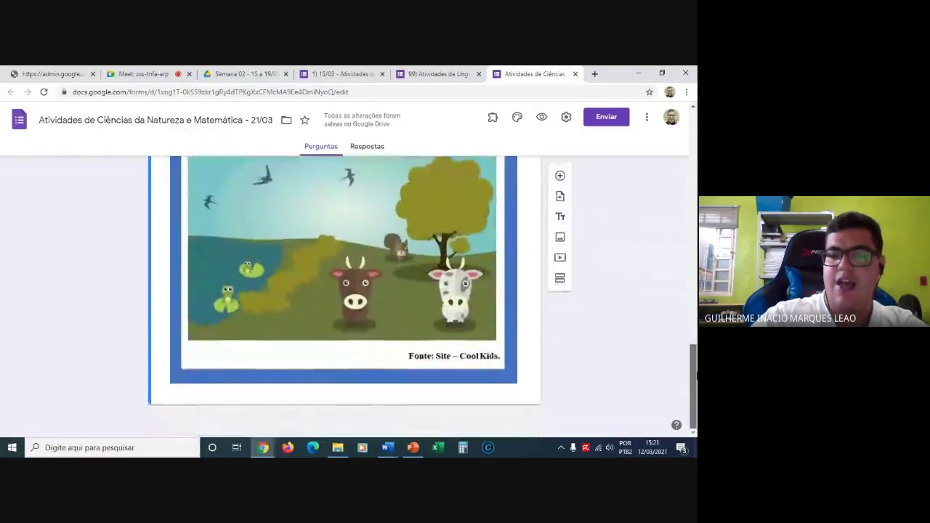
Switch to PowerPoint and delete the animal landscape picture from the Alimentação slide.
mouse_move(412, 447)
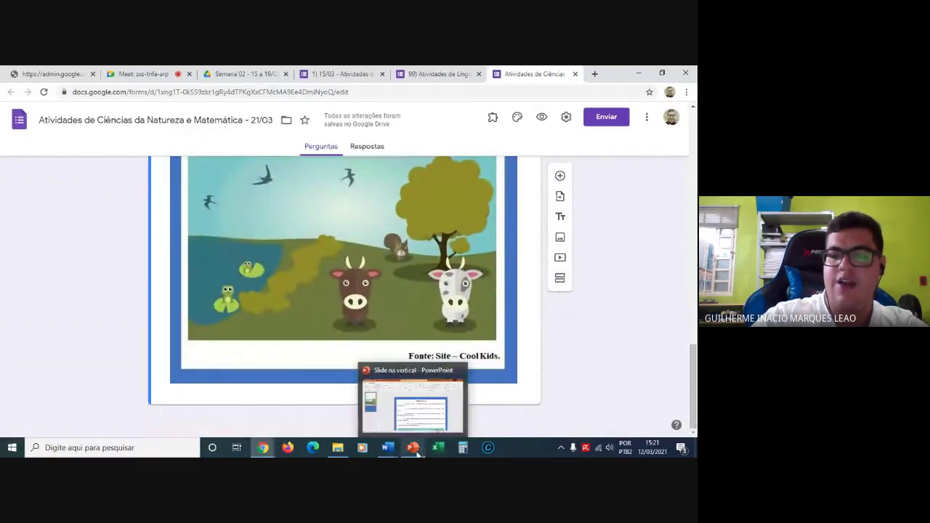
click(436, 409)
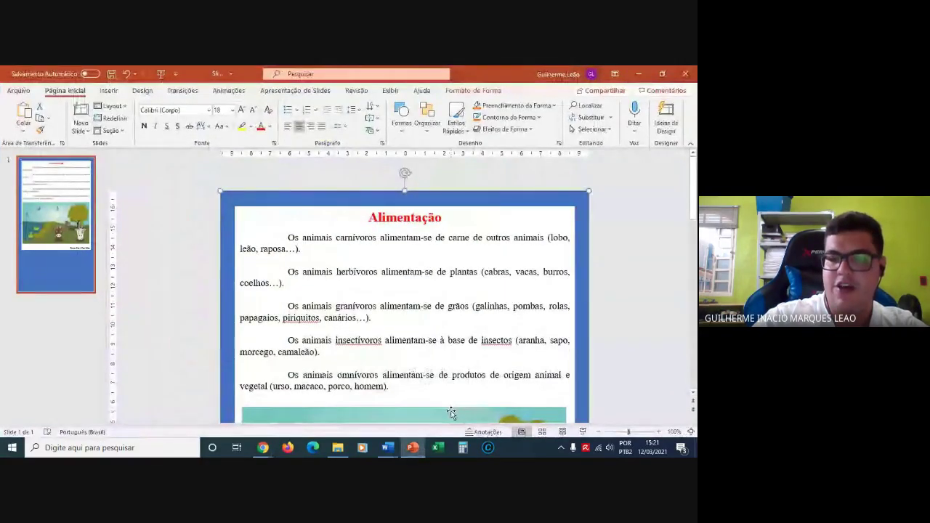
scroll(450, 412, down, 1)
key(Delete)
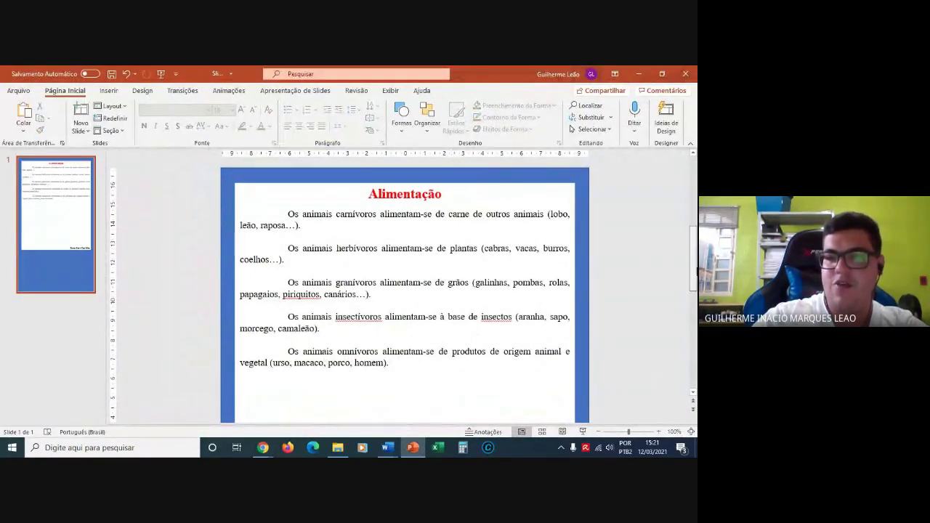
Remove the blank lines above the "Fonte: Site – Cool Kids." line so it directly follows the omnivore paragraph.
drag(694, 260, 694, 346)
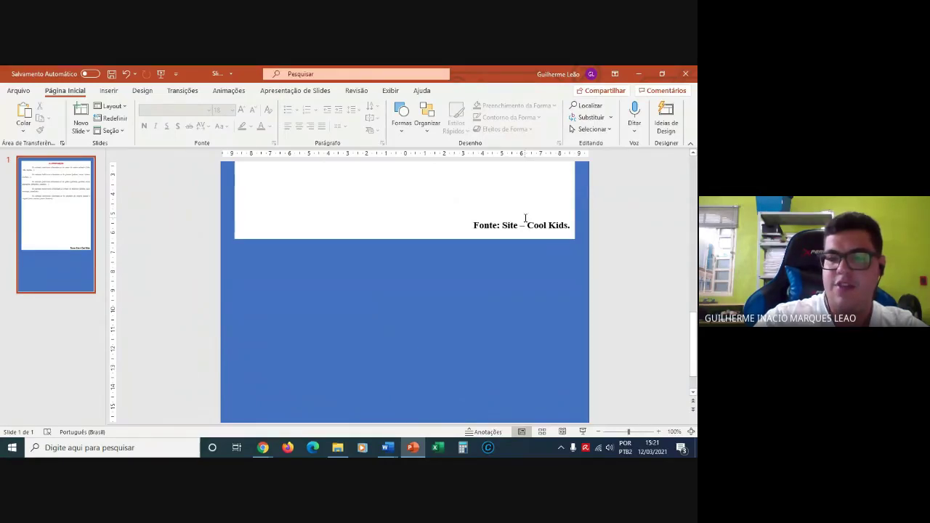
click(520, 215)
key(BackSpace)
key(BackSpace)
key(BackSpace)
key(BackSpace)
key(BackSpace)
key(BackSpace)
key(BackSpace)
key(BackSpace)
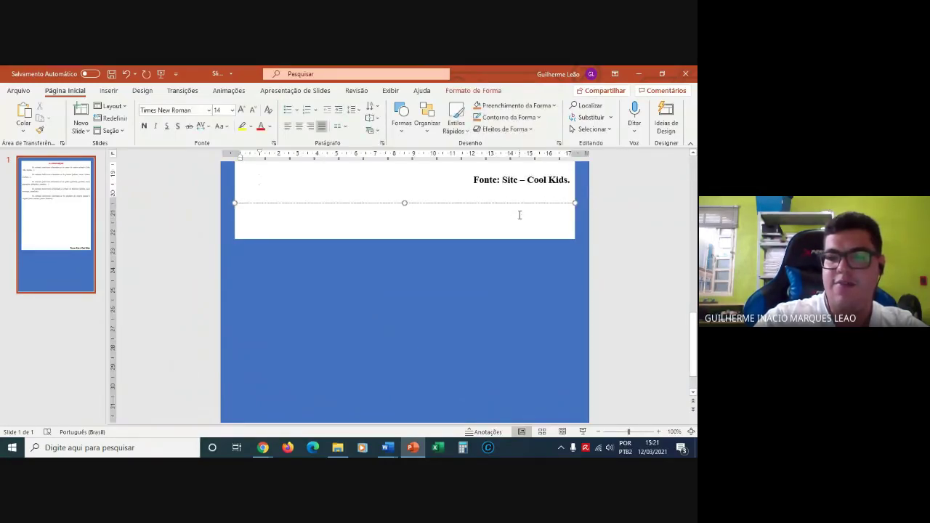
key(BackSpace)
key(BackSpace)
key(BackSpace)
key(BackSpace)
key(BackSpace)
key(BackSpace)
key(BackSpace)
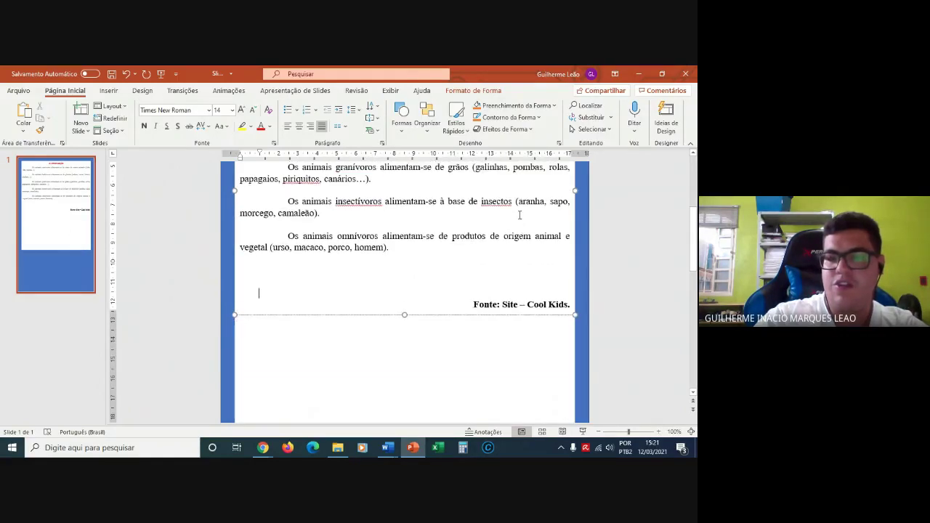
key(BackSpace)
key(BackSpace)
key(BackSpace)
key(BackSpace)
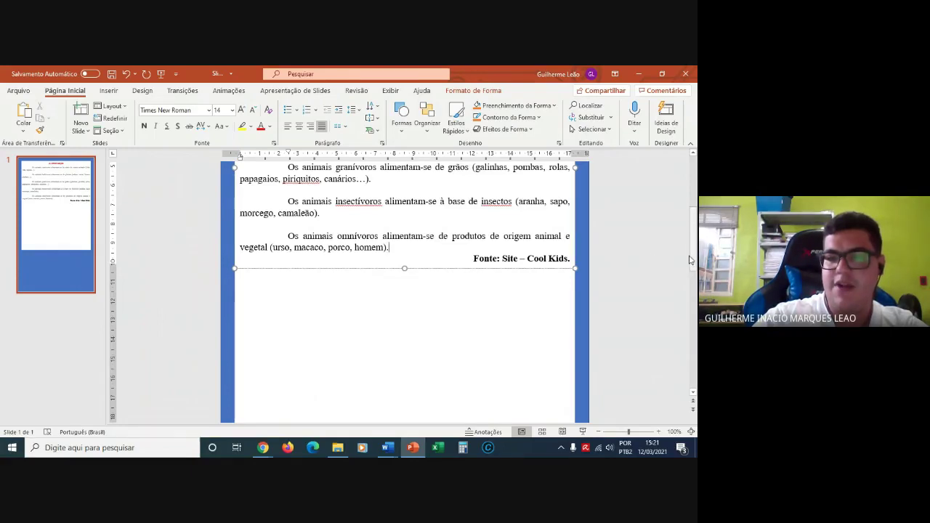
Shorten the white rectangle behind the text so it ends just below the source line.
click(599, 431)
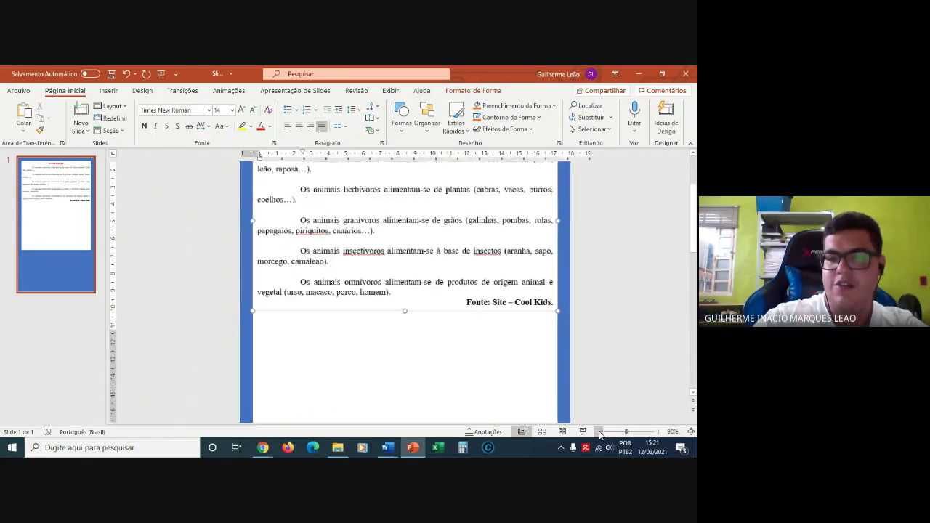
click(599, 431)
click(599, 431)
click(598, 432)
click(599, 431)
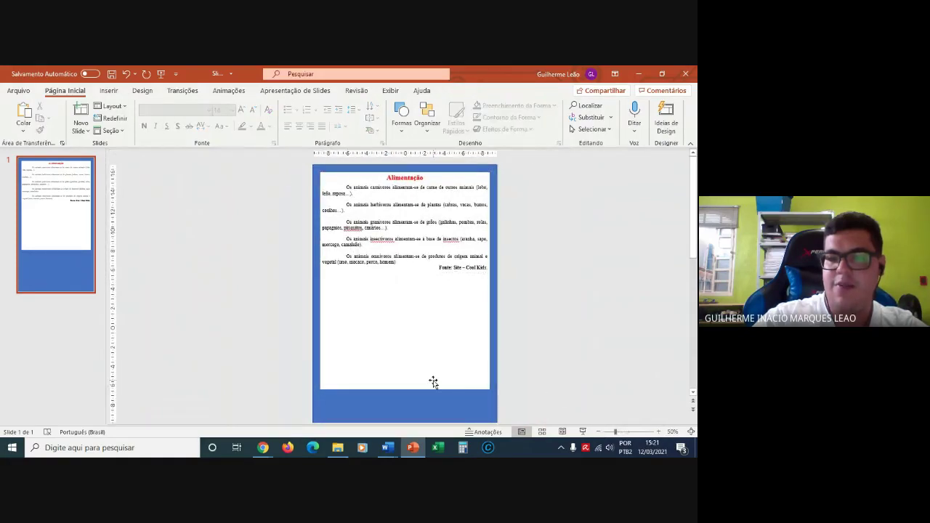
click(410, 391)
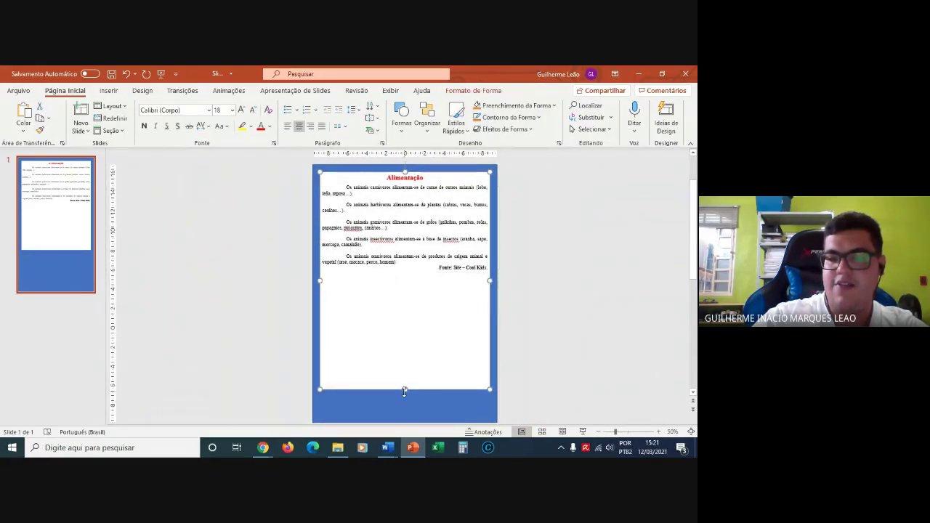
drag(405, 392, 399, 274)
click(542, 285)
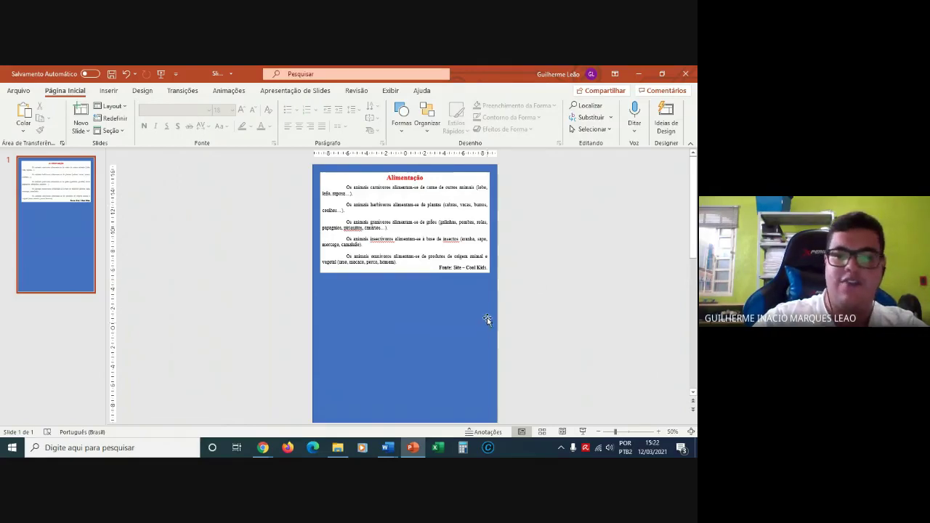
Add a second slide with the sample title "hhh" and the sample body text "jjjjjj".
click(79, 115)
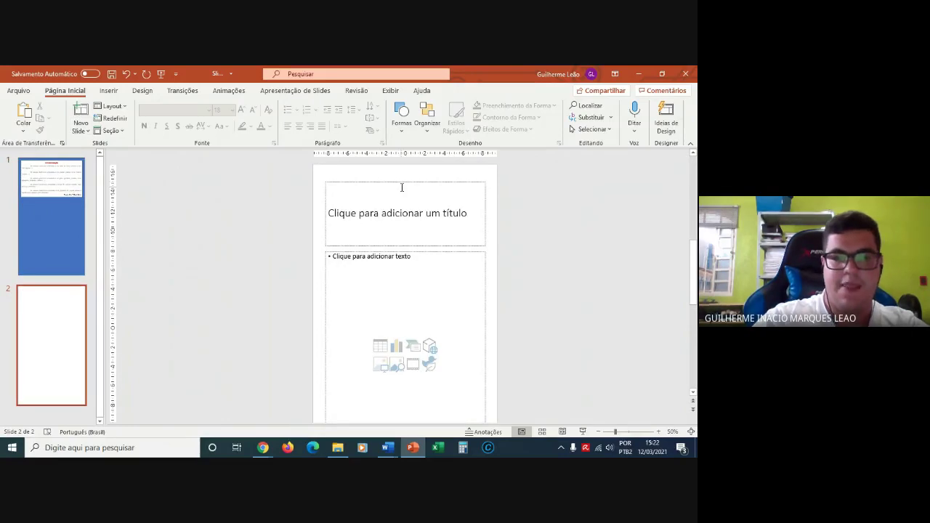
click(402, 211)
text(hhh)
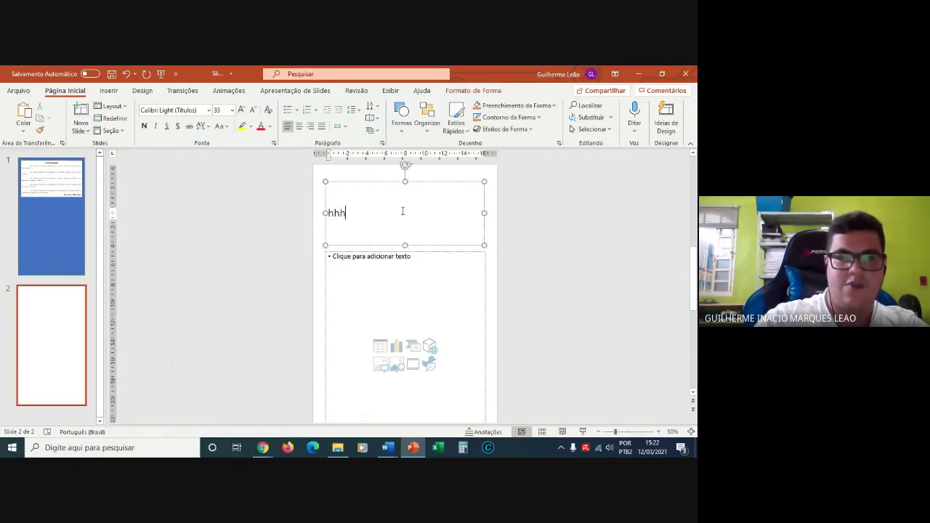
click(406, 307)
text(jjjjjj)
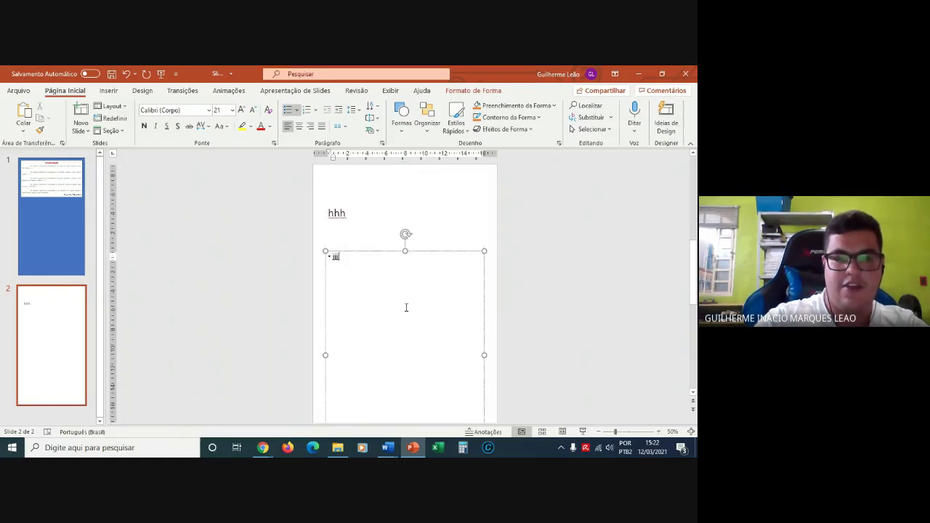
click(293, 290)
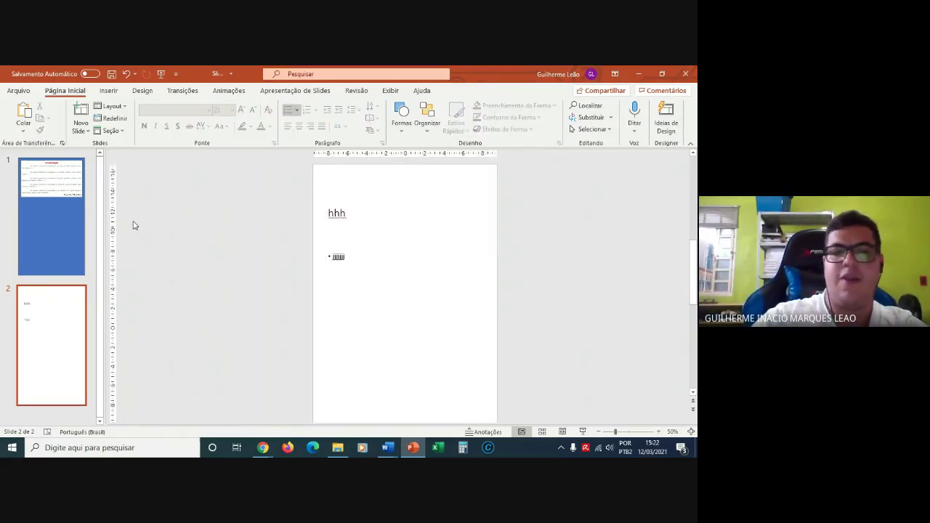
View the two slides in turn, ending on the Alimentação slide.
click(64, 228)
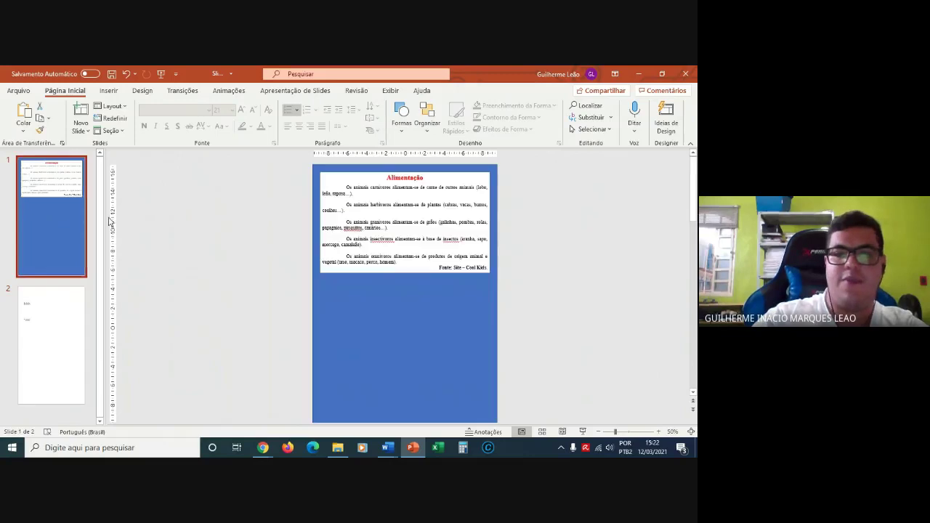
click(340, 215)
click(50, 326)
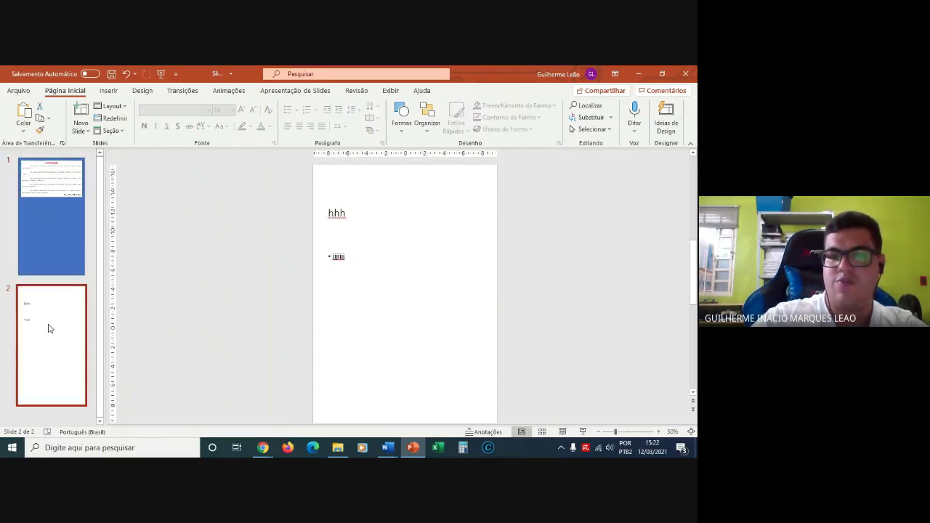
click(47, 215)
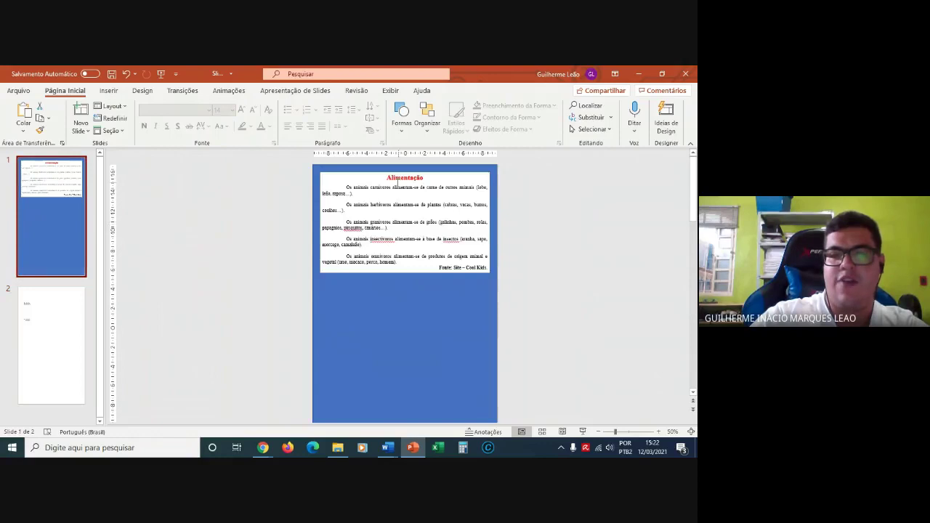
Set up saving a copy on this PC named "texto dos animais" in JPEG format.
click(19, 91)
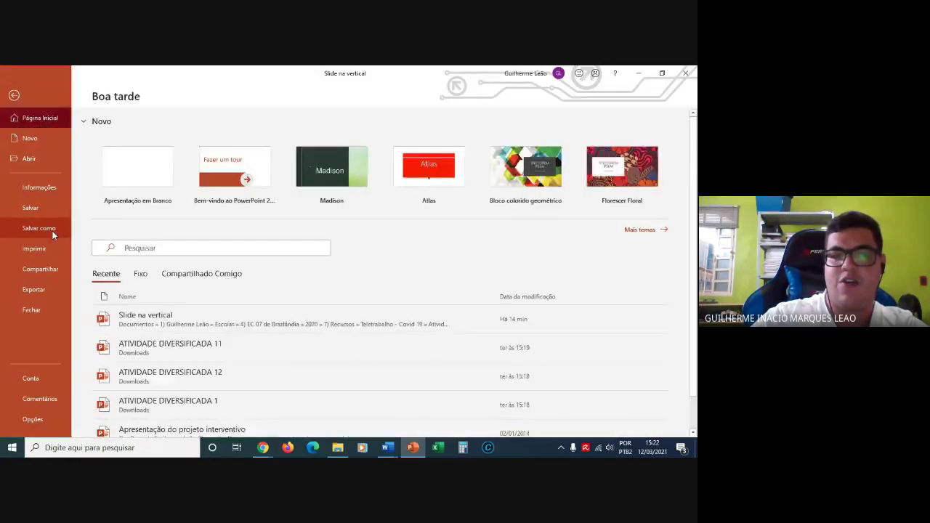
click(52, 230)
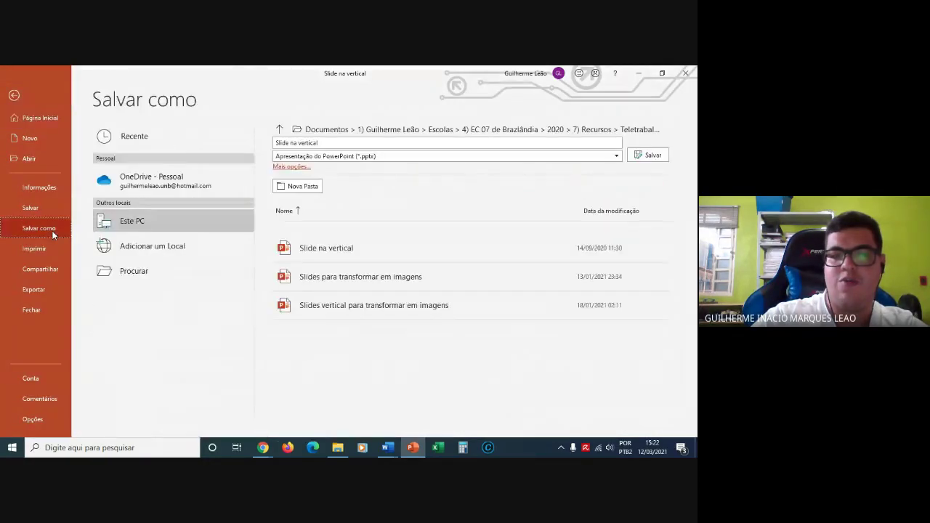
click(135, 228)
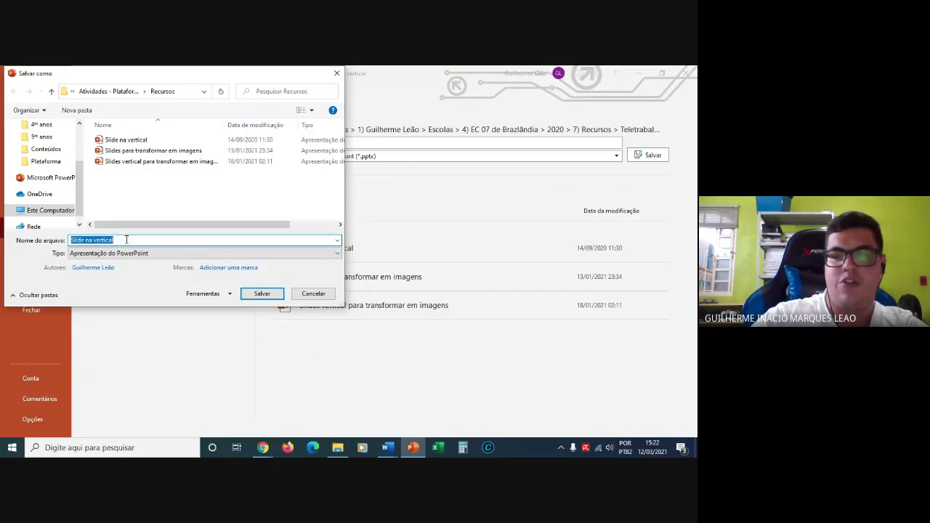
key(BackSpace)
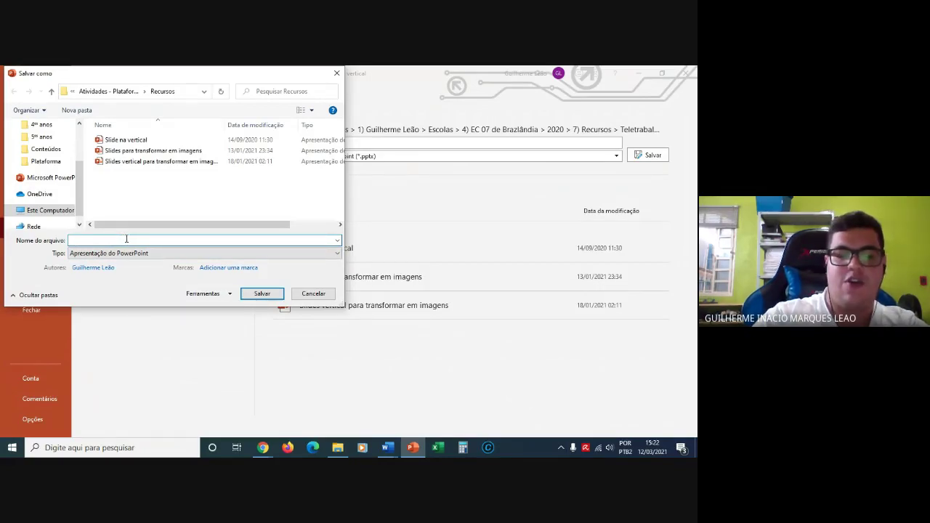
text(text)
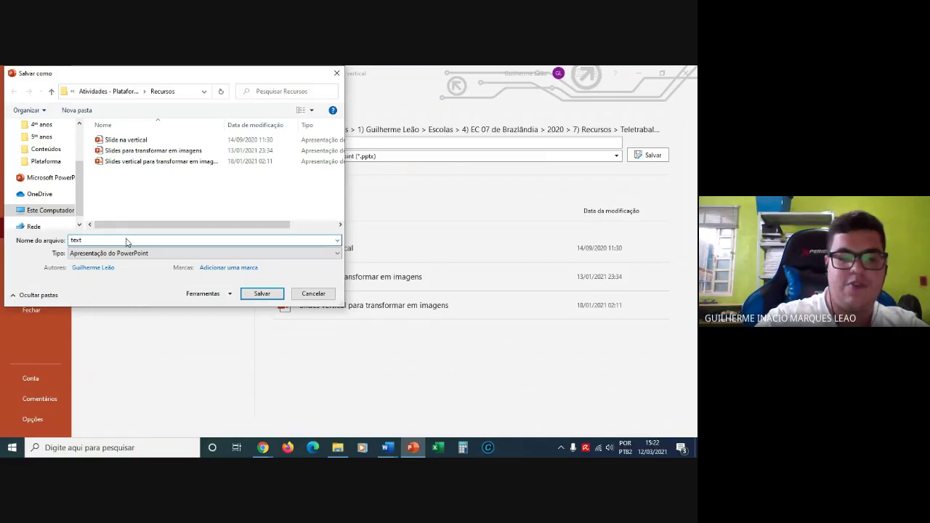
text(o dos animais)
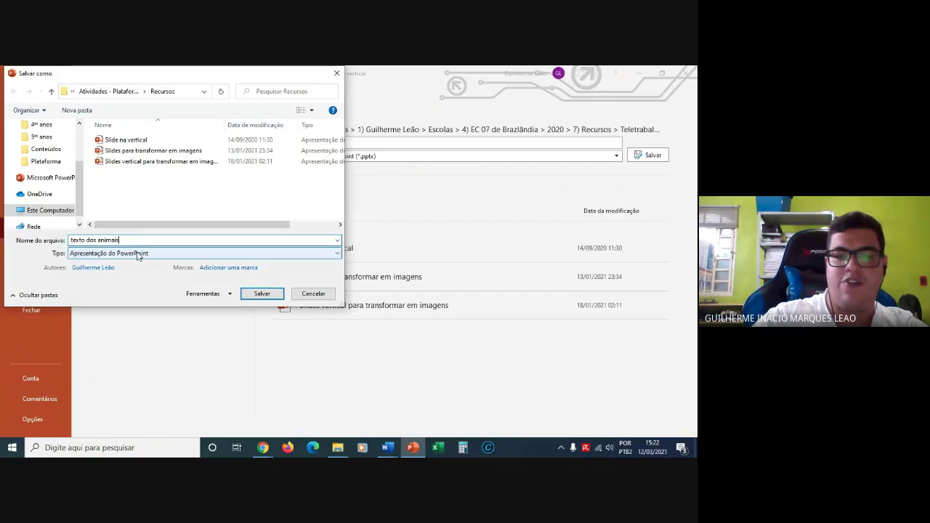
click(138, 254)
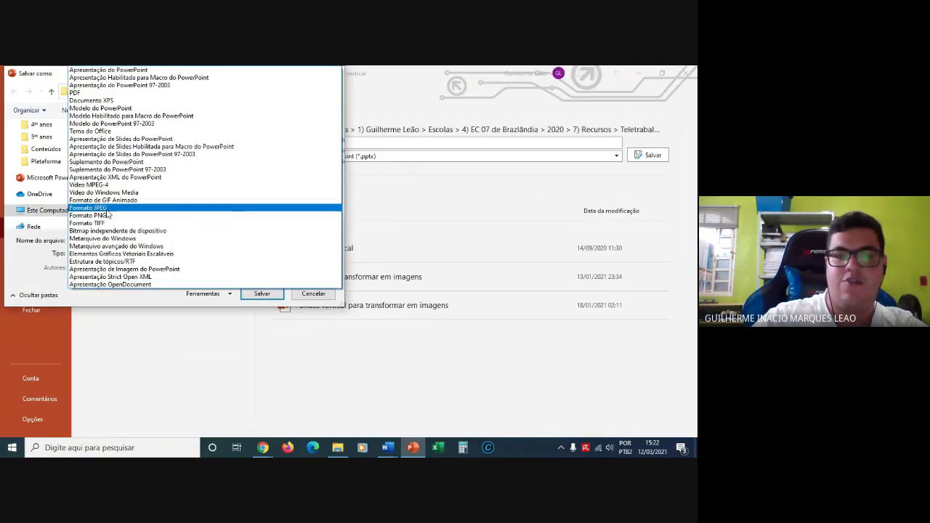
click(107, 210)
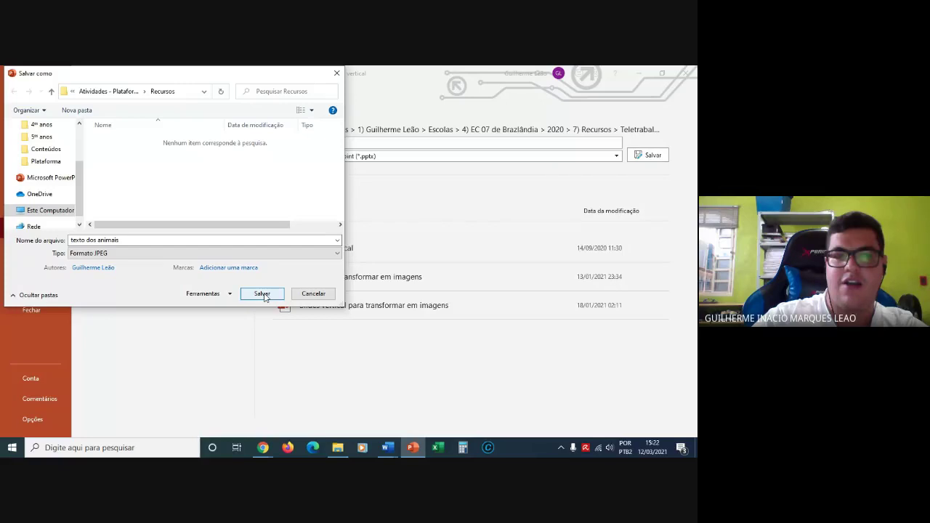
Export all slides as JPEG images to the Imagens folder under the name "texto dos animais".
click(79, 124)
click(79, 124)
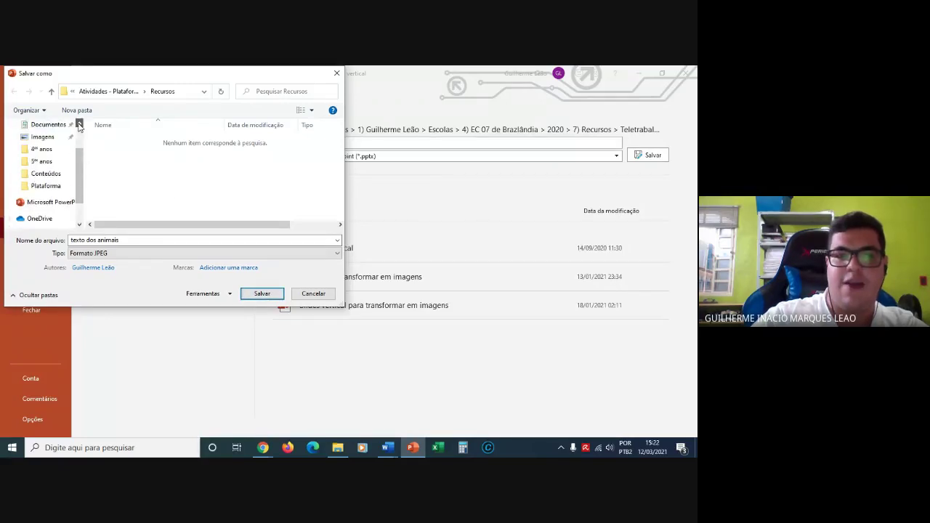
click(79, 123)
click(51, 149)
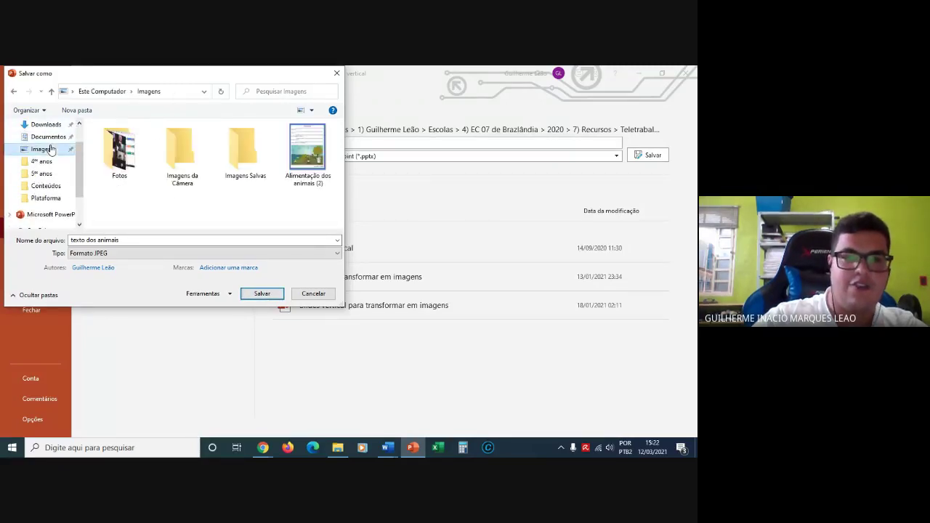
click(255, 297)
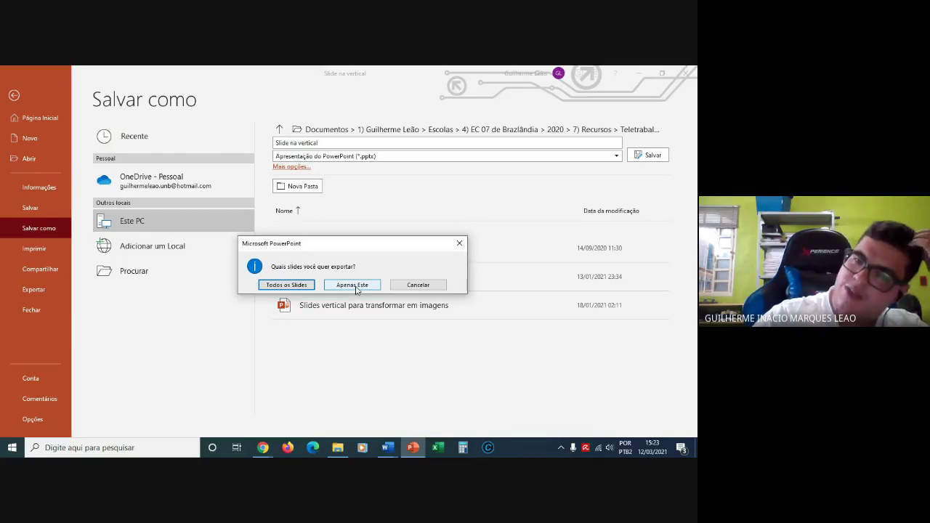
click(289, 285)
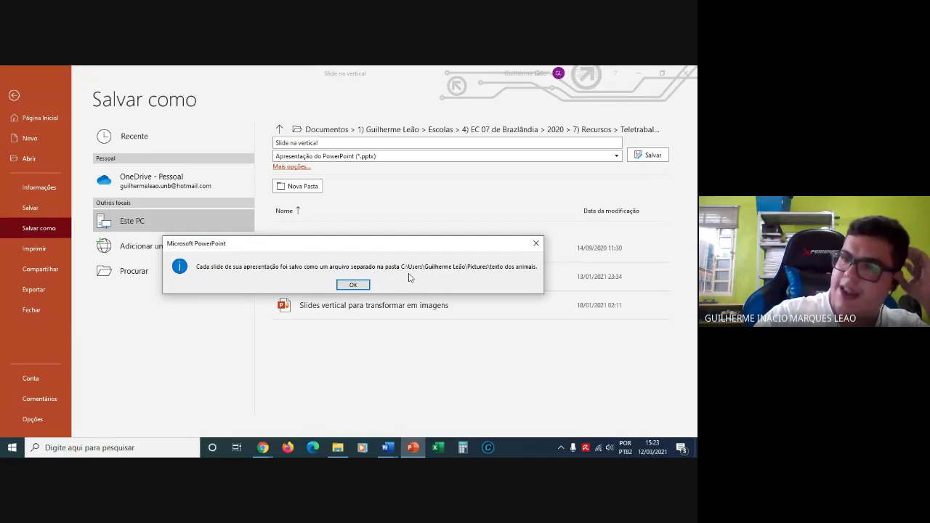
click(352, 284)
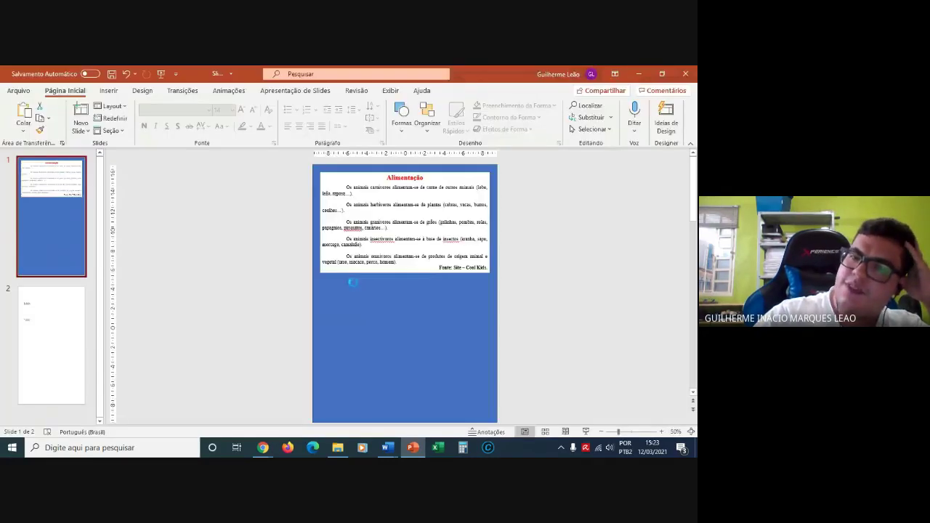
Switch to File Explorer, open the exported "texto dos animais" folder and view the Slide1 and Slide2 images.
click(645, 73)
click(645, 73)
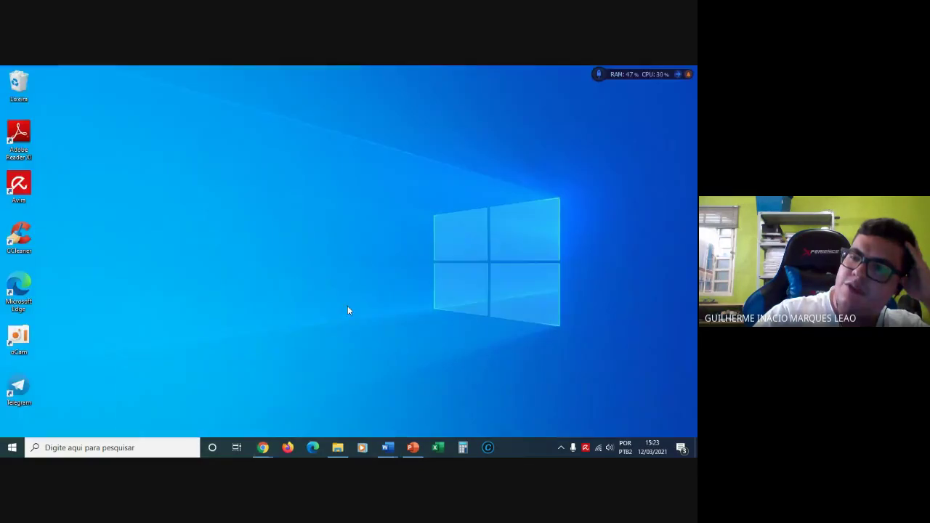
click(337, 448)
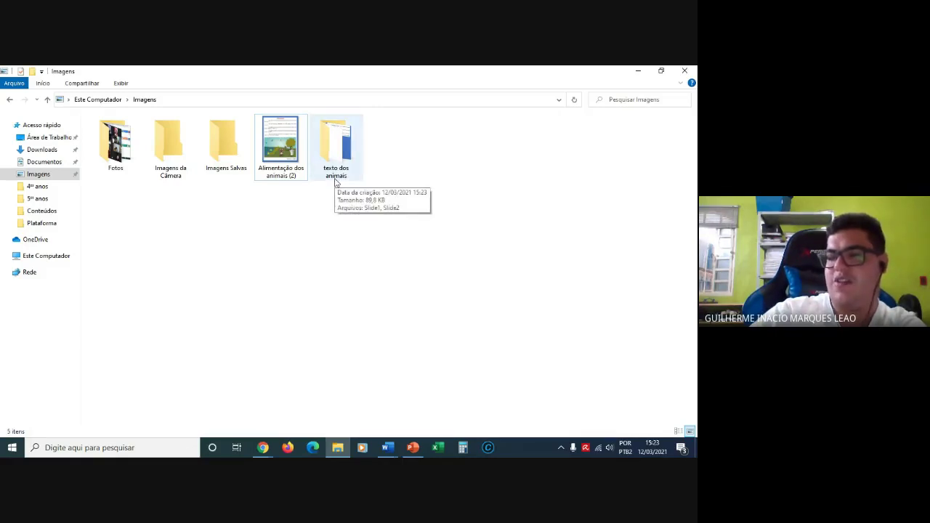
double_click(335, 182)
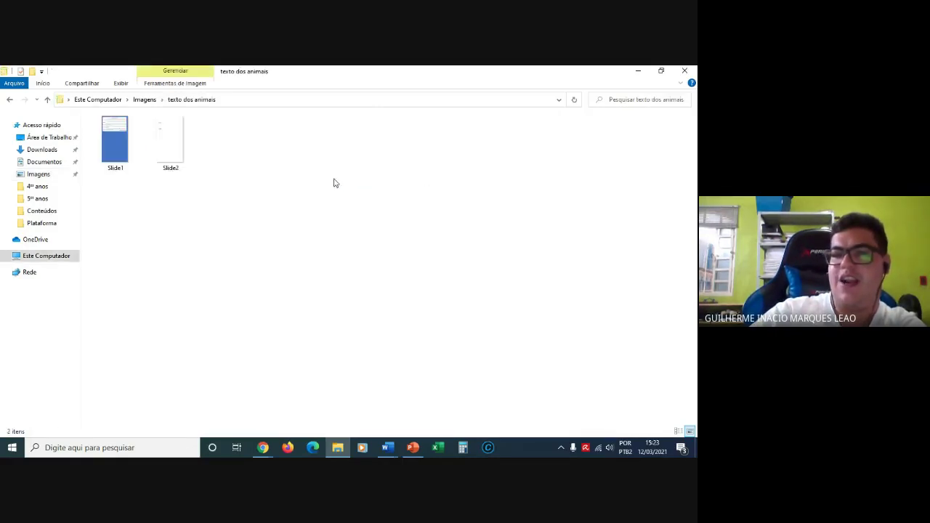
double_click(94, 149)
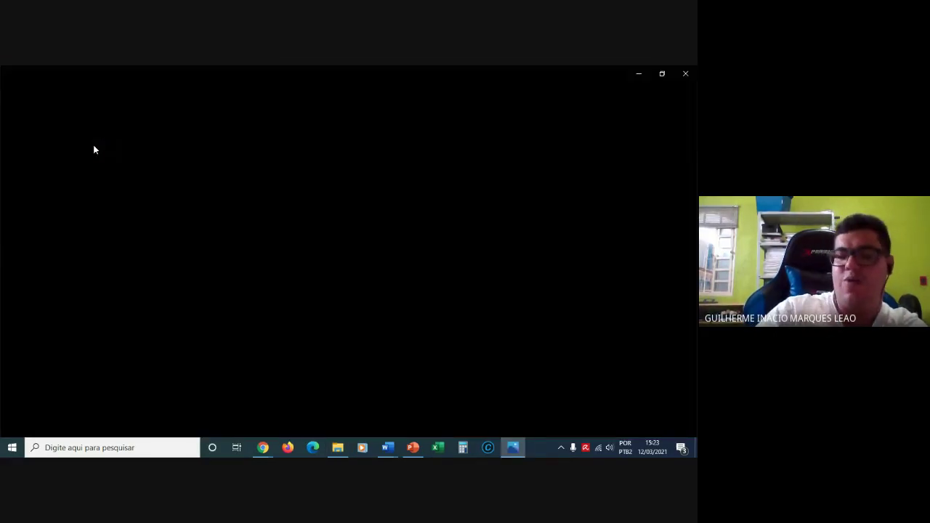
key(Right)
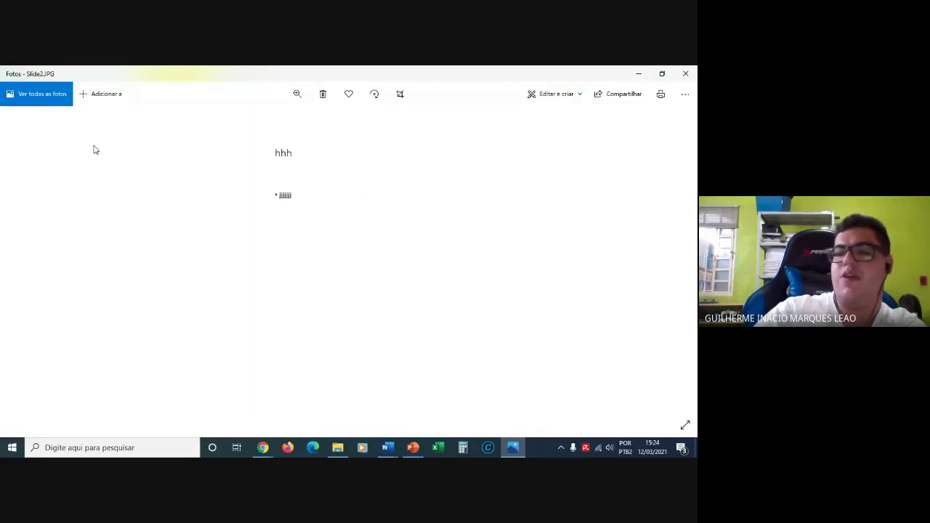
key(Left)
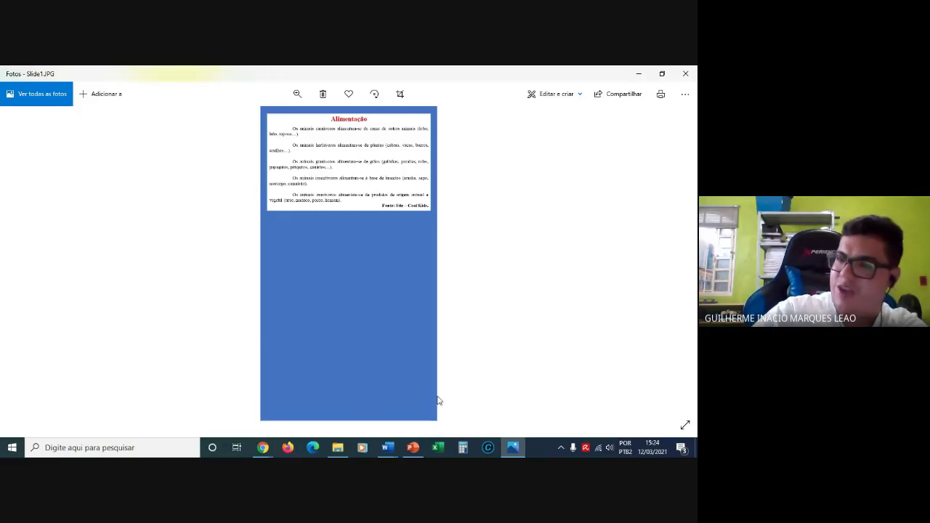
Crop the empty blue area below the Alimentação text off the Slide1 image and save the result as a copy.
click(399, 94)
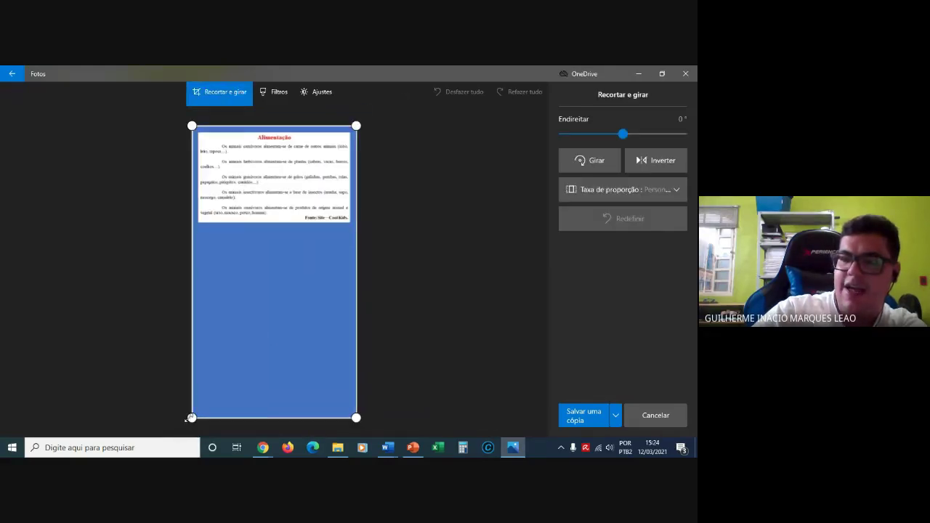
drag(190, 418, 185, 230)
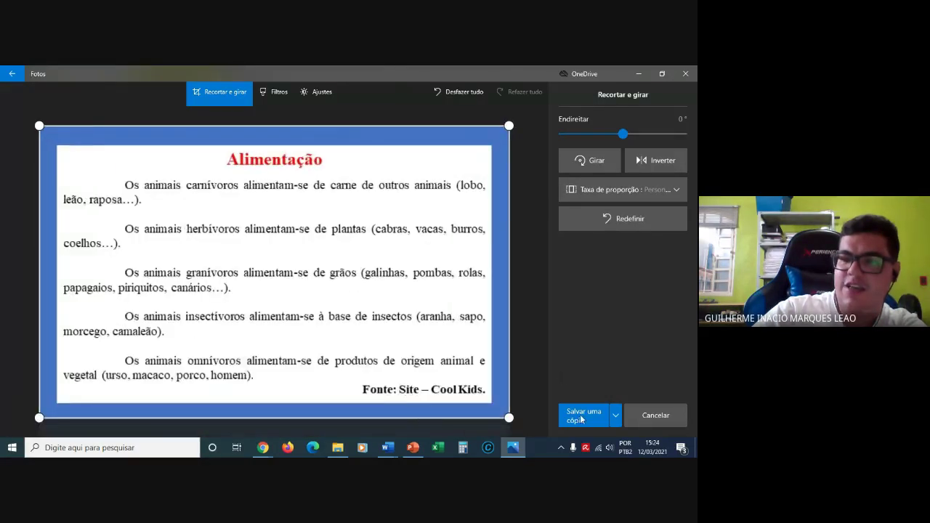
click(581, 416)
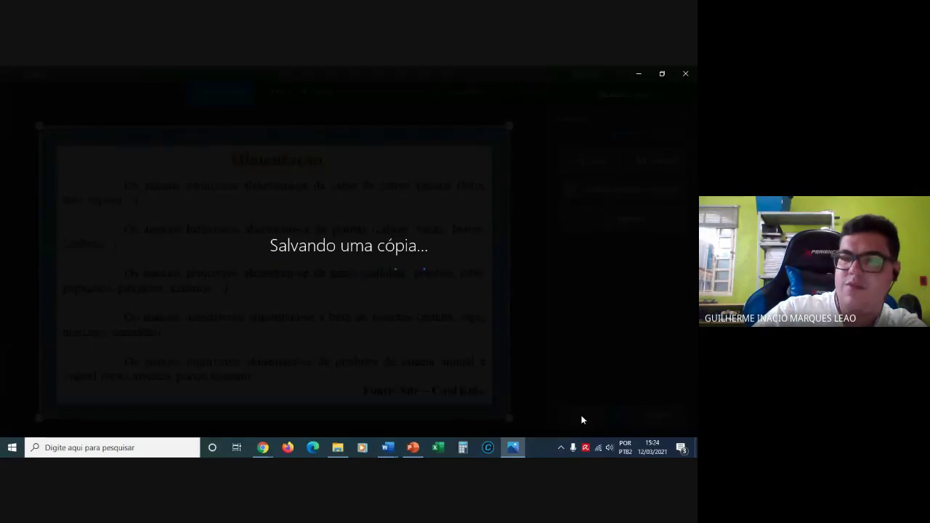
Delete the original uncropped Slide1 image and minimize the photo viewer and folder windows.
key(Left)
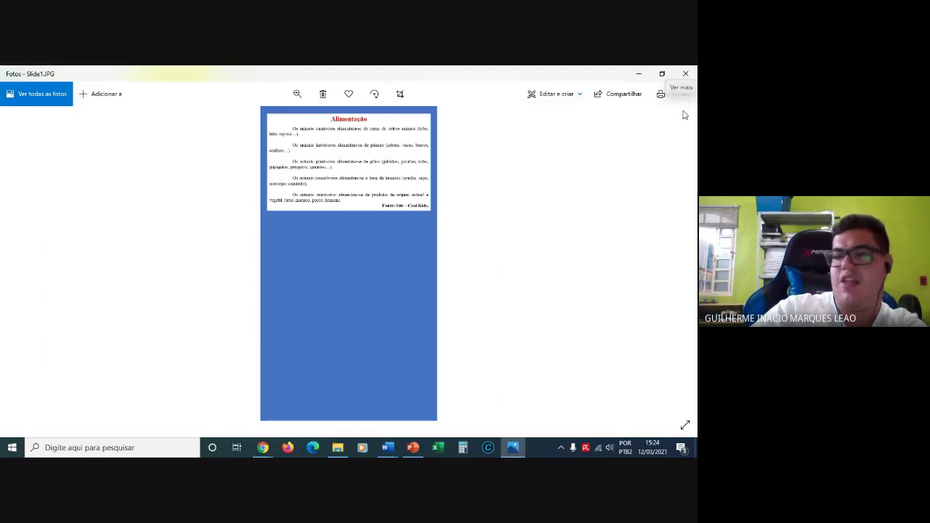
click(324, 95)
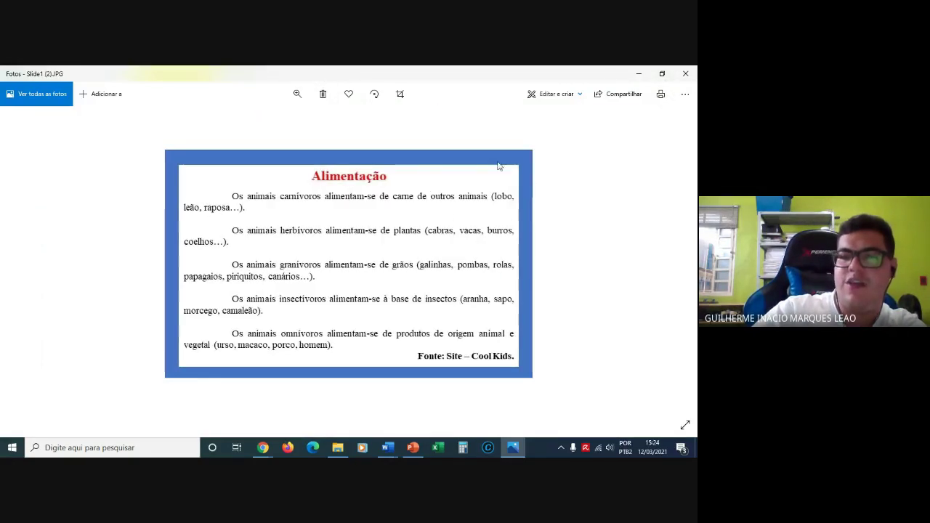
click(642, 74)
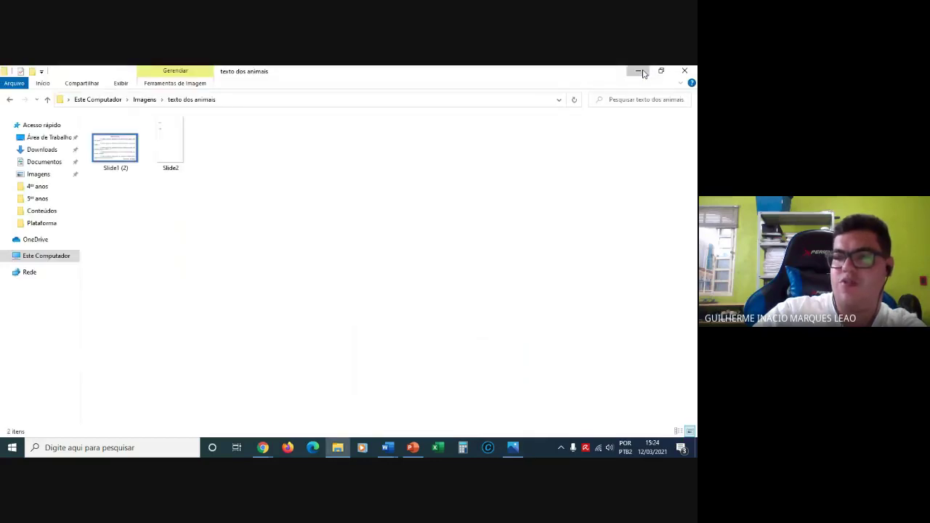
click(642, 73)
Switch to Chrome and search Google Images for "texto sobre os animais" in a new tab.
mouse_move(271, 448)
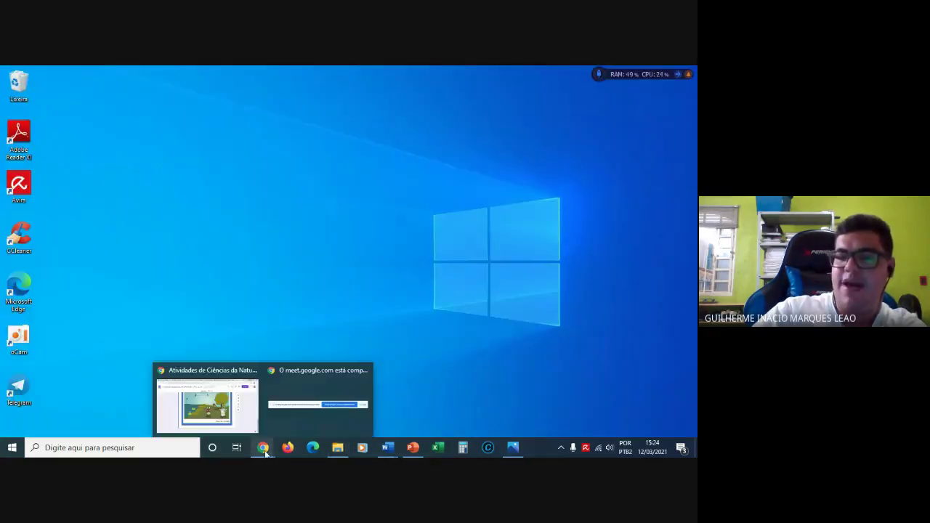
click(233, 406)
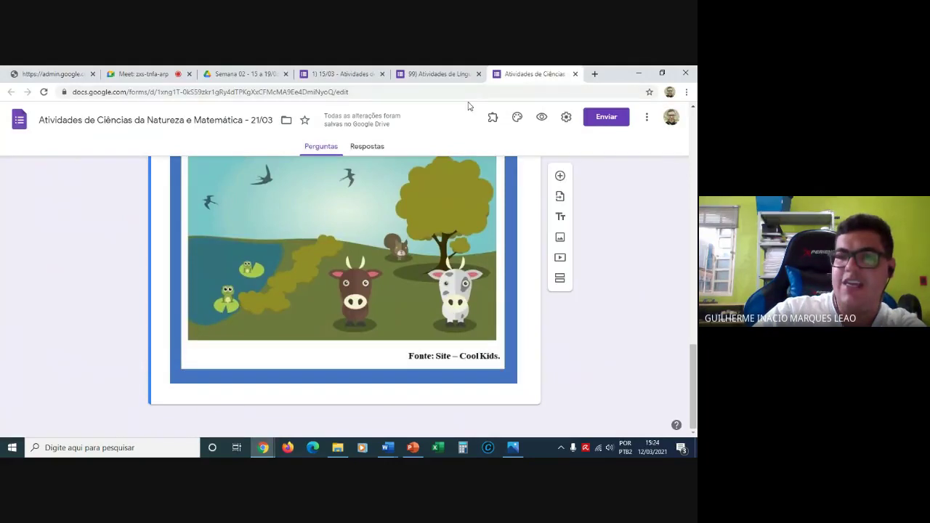
click(594, 74)
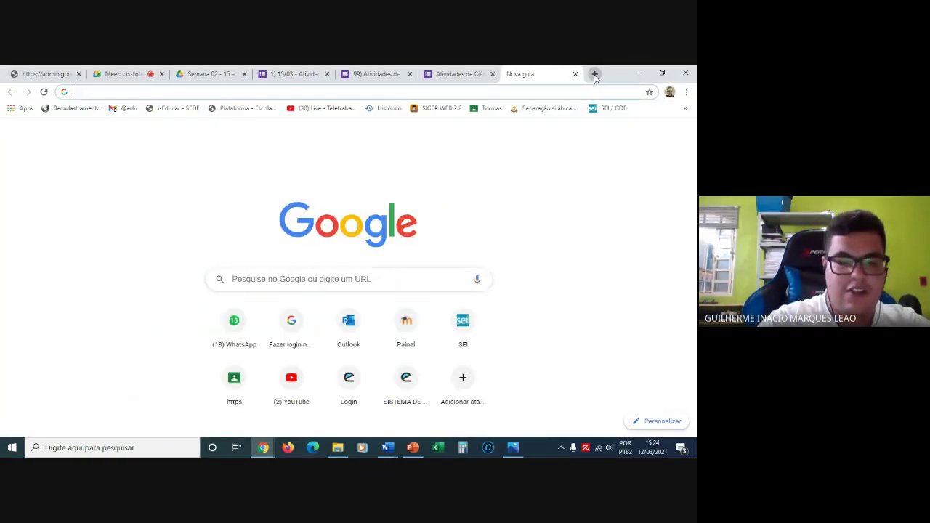
text(texto sobre i)
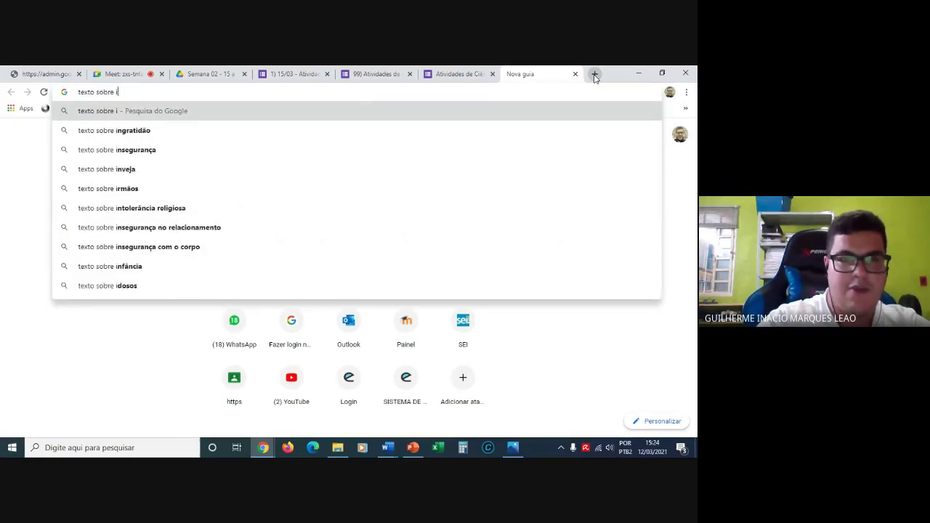
key(BackSpace)
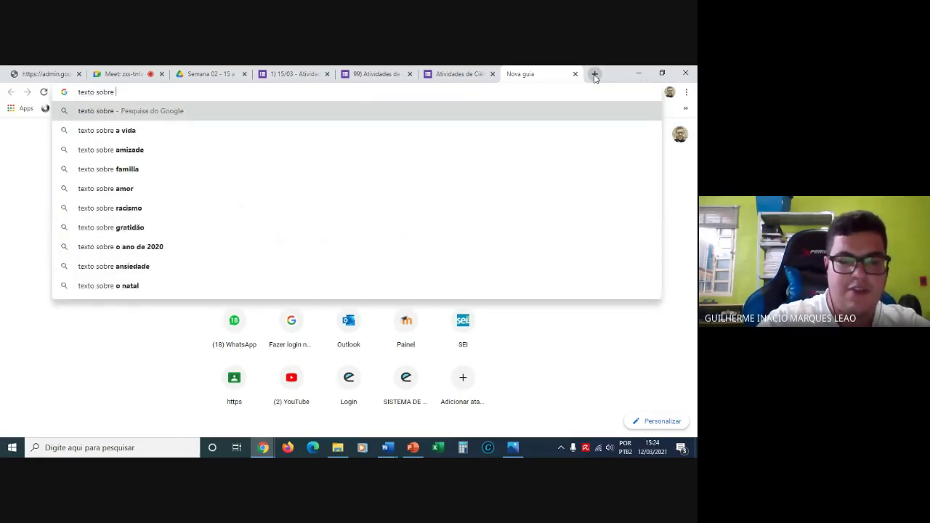
text(os an)
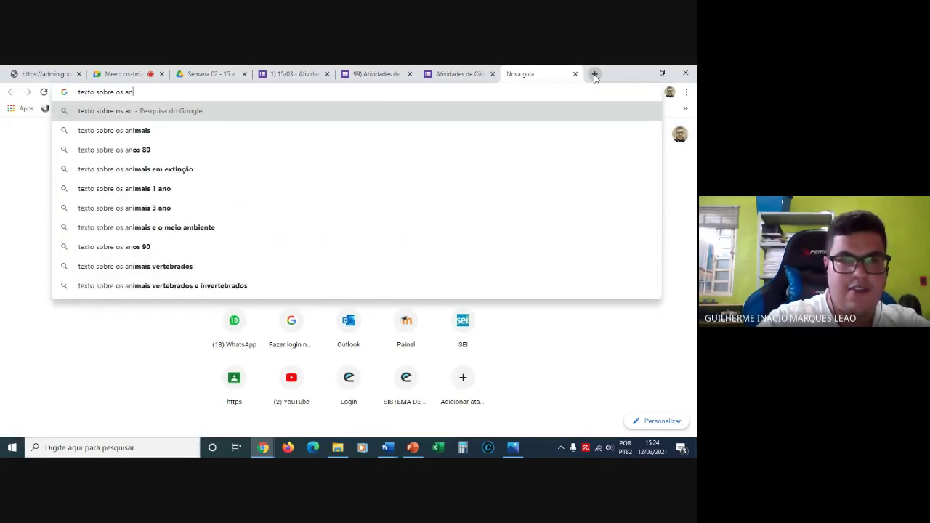
text(imais)
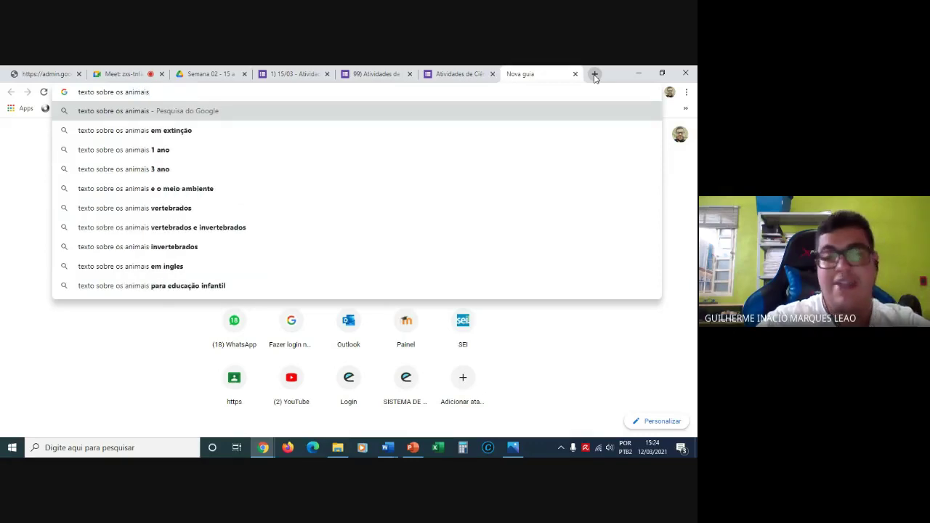
key(Return)
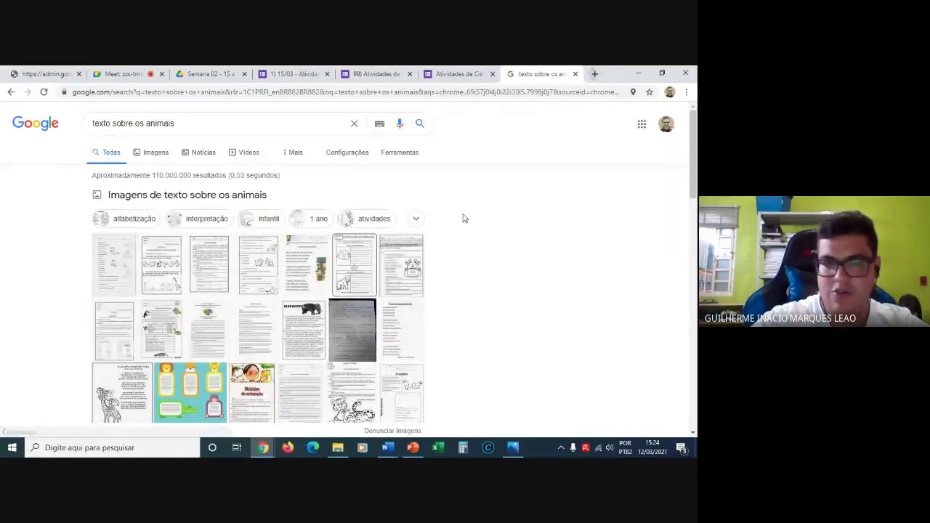
click(163, 153)
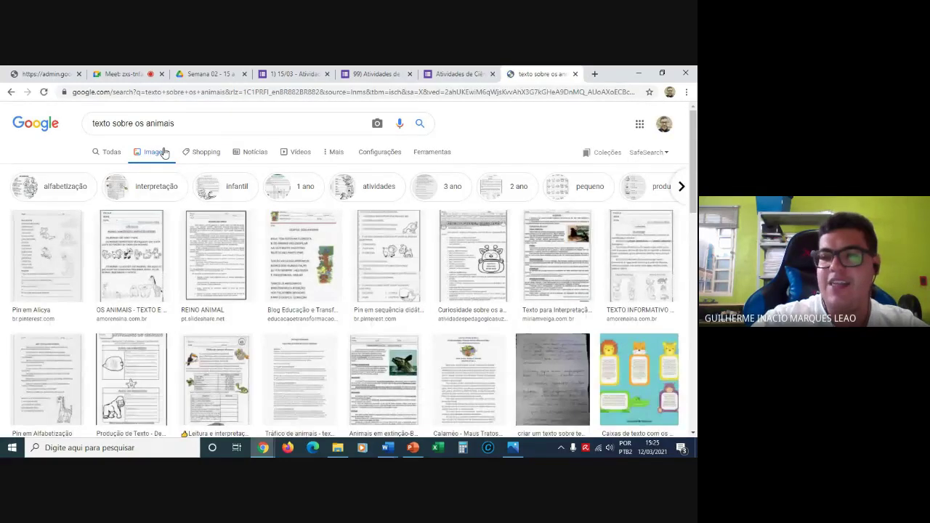
Save the "Animais em extinção – Baleia Franca" text image from the results to the Imagens folder and close the search tab.
click(398, 375)
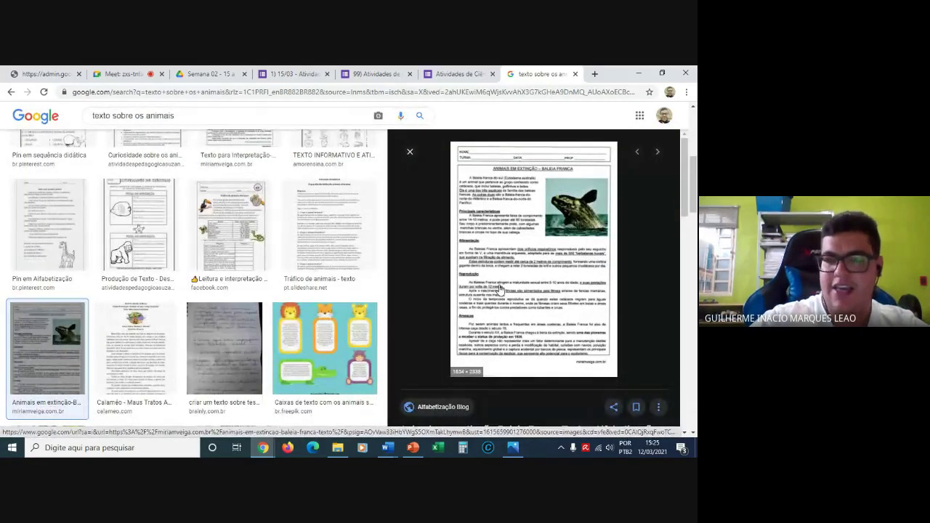
right_click(500, 288)
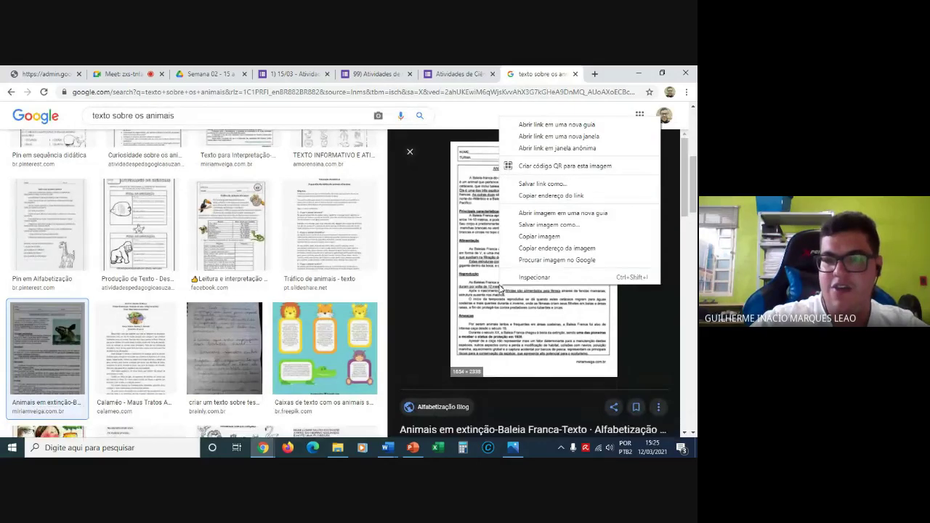
click(532, 225)
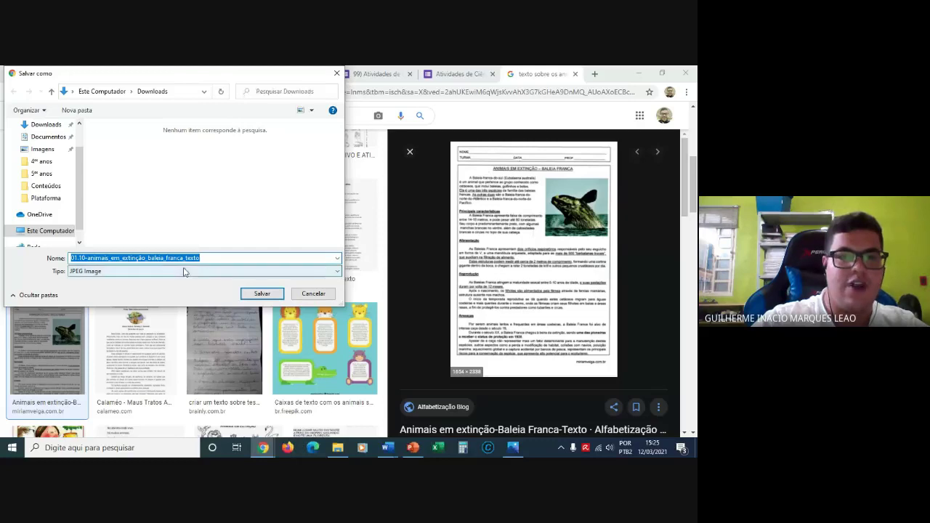
click(42, 149)
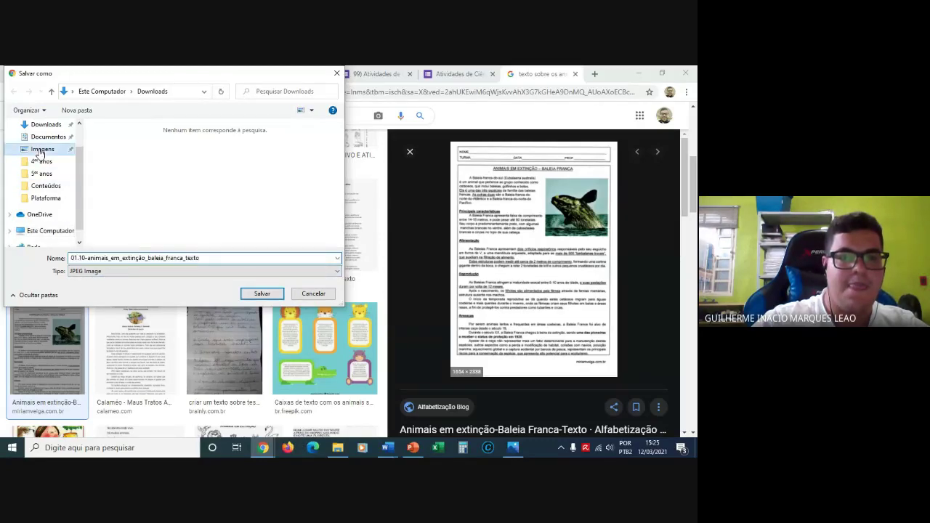
click(262, 293)
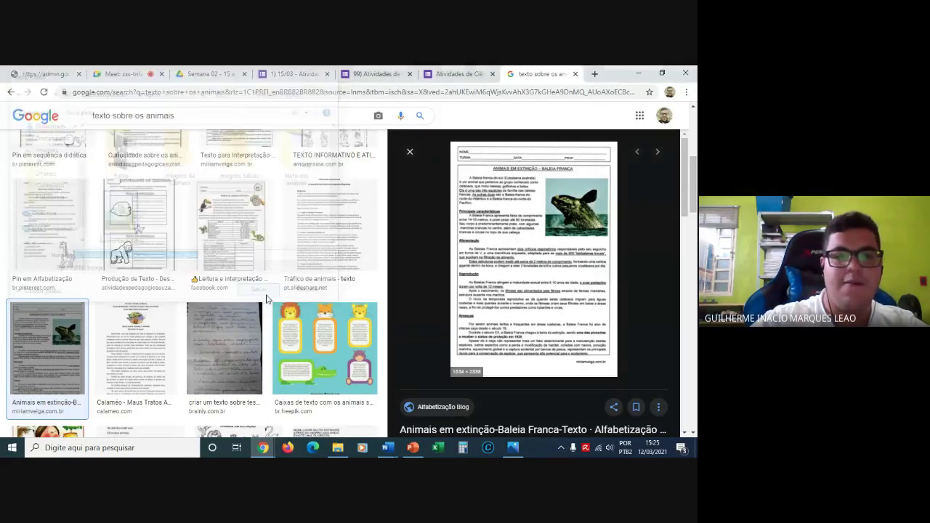
click(575, 74)
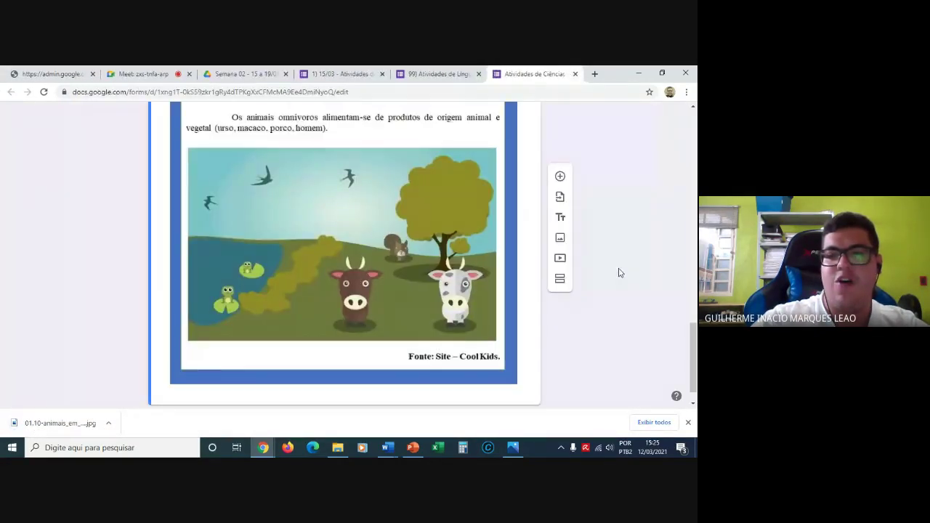
Upload the 01.10-animais_em_extinção_baleia_franca_texto image from the Imagens folder into the form and dismiss the downloads bar.
click(560, 240)
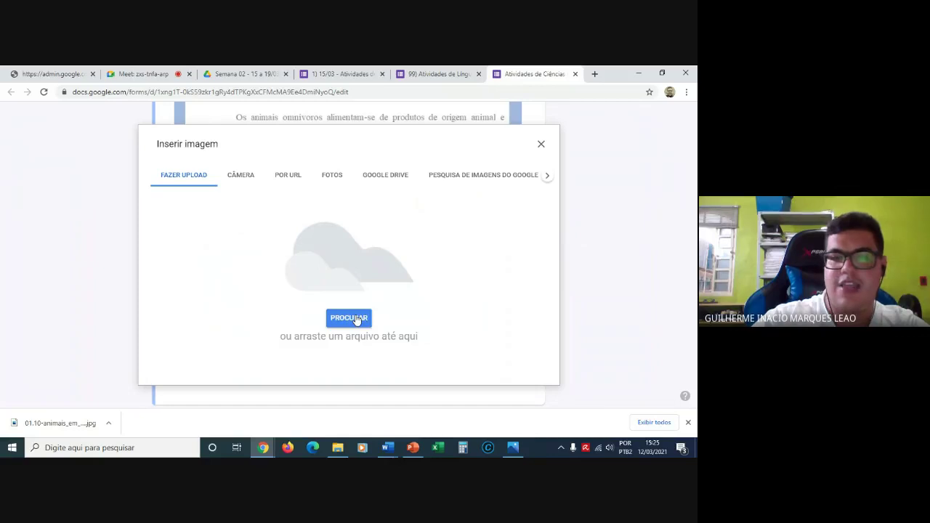
click(349, 319)
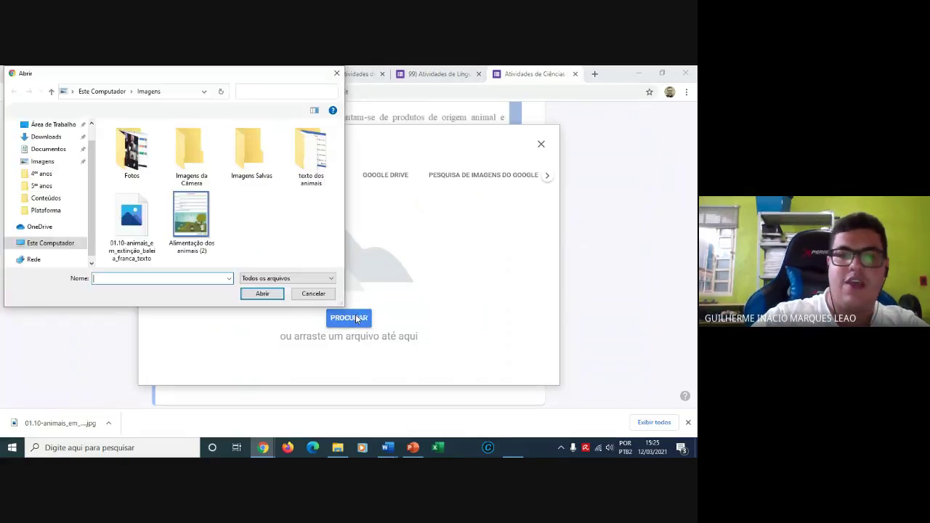
click(125, 231)
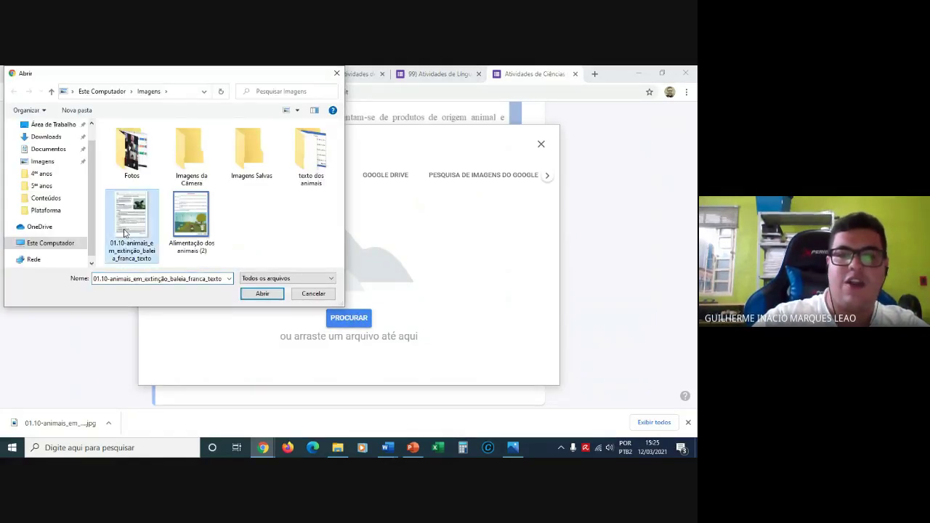
click(255, 293)
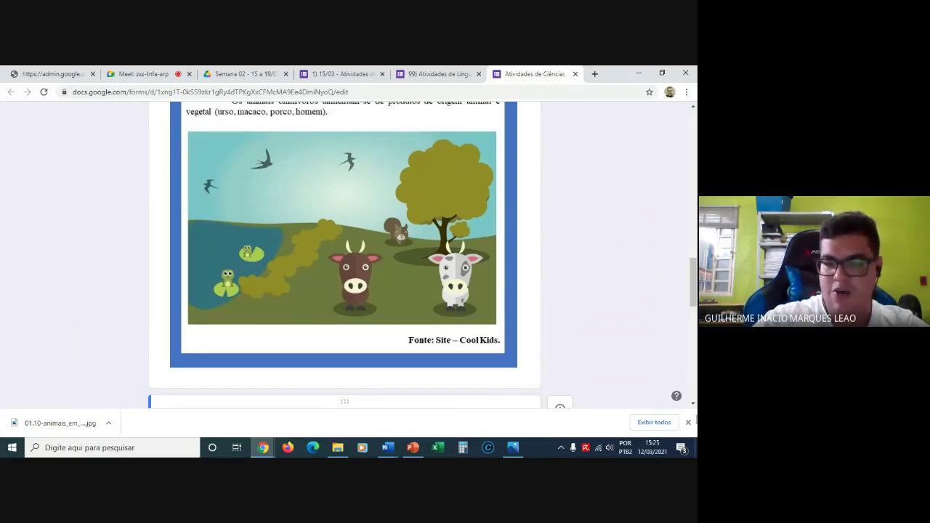
click(687, 424)
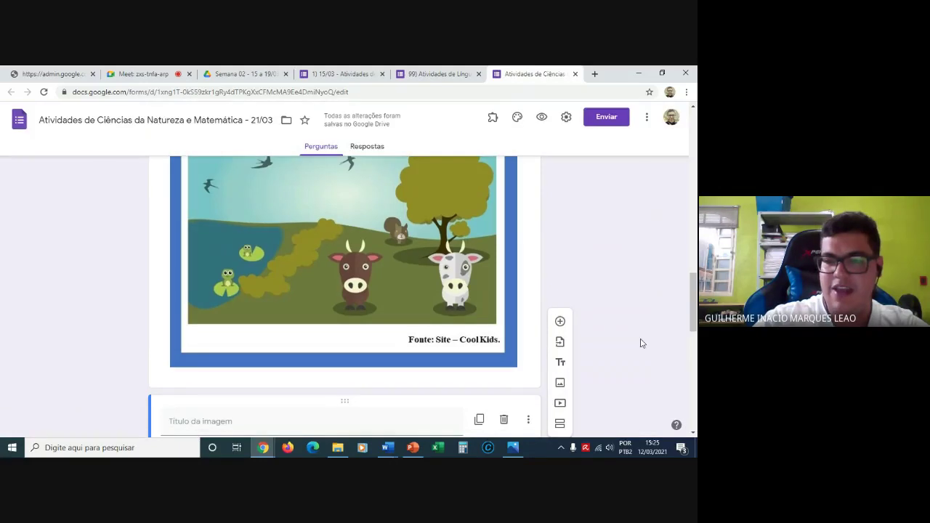
scroll(642, 343, down, 5)
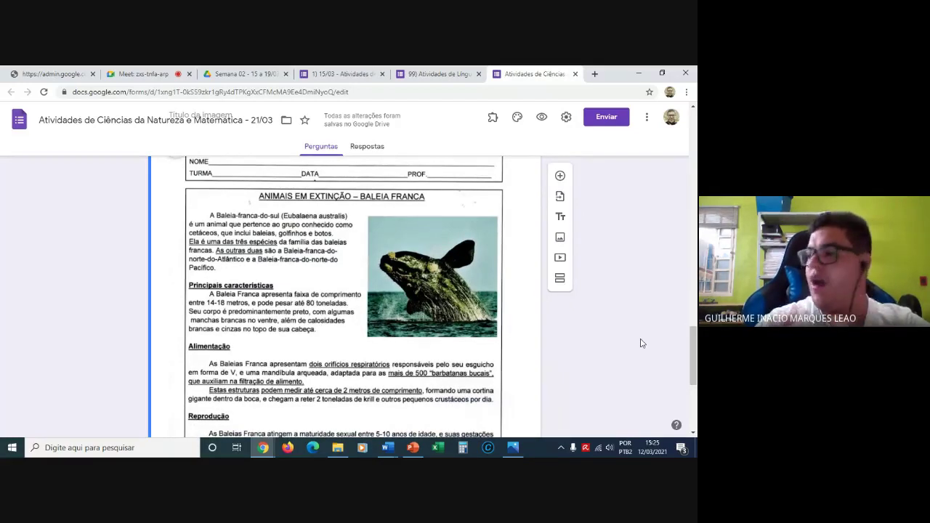
scroll(642, 343, down, 1)
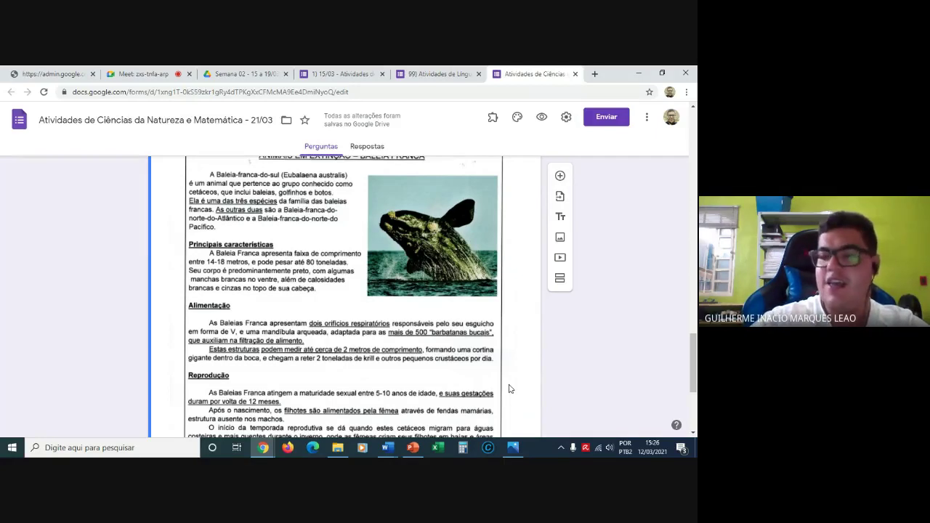
mouse_move(411, 451)
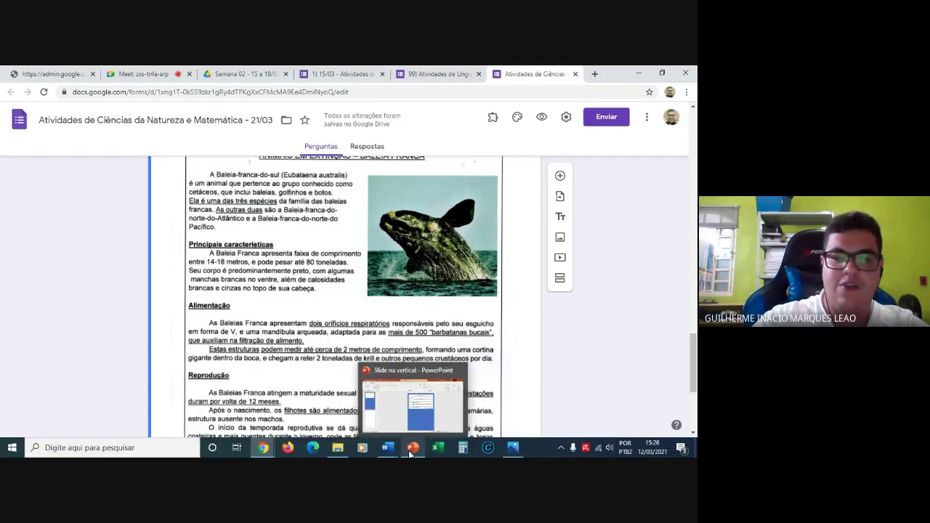
click(425, 405)
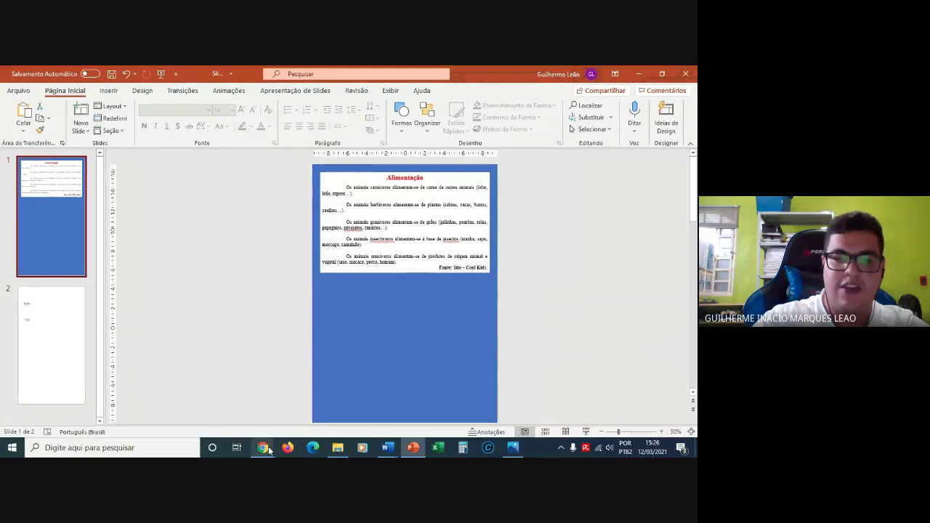
mouse_move(267, 450)
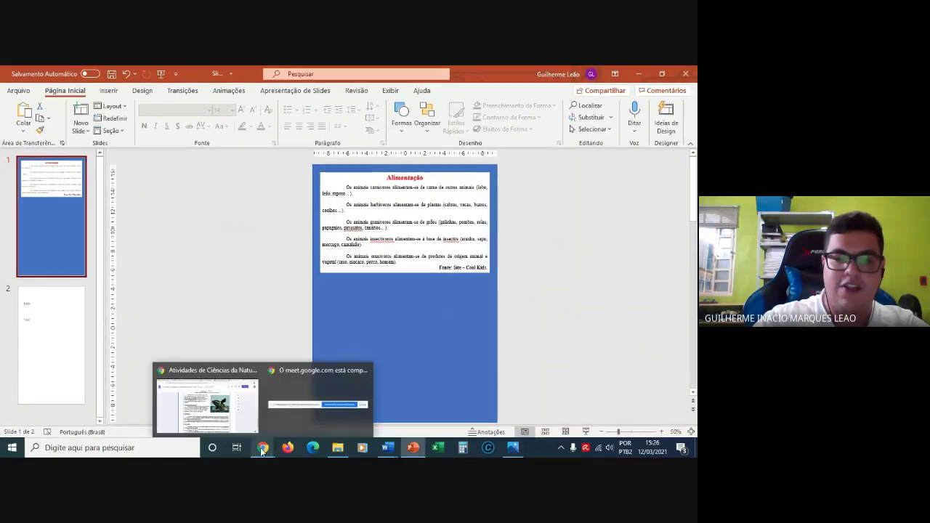
click(219, 429)
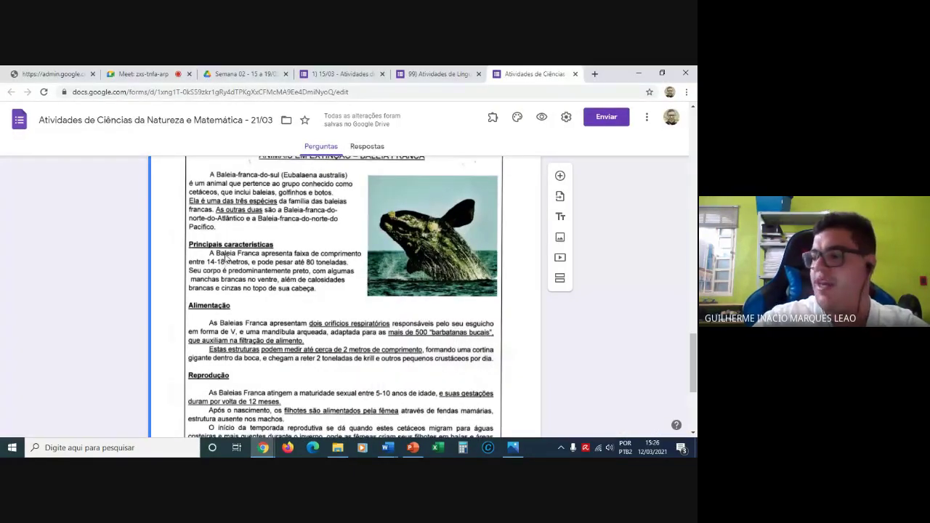
Switch to PowerPoint and set the font size of the five Alimentação body paragraphs on slide 1 to 20.
mouse_move(413, 447)
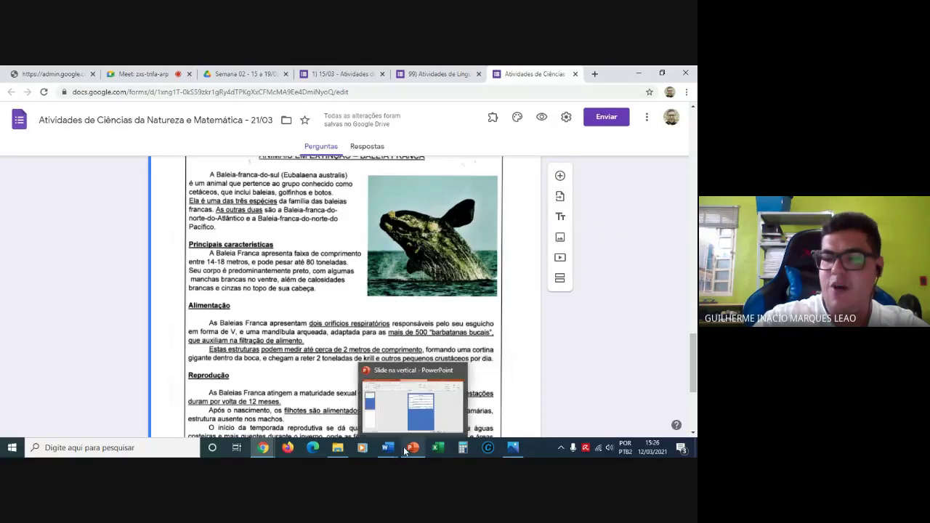
click(415, 425)
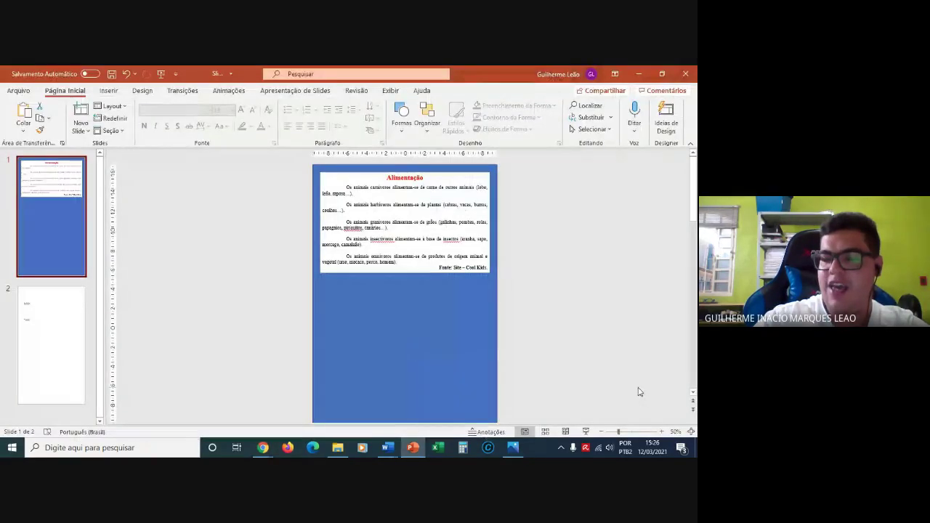
click(661, 432)
click(660, 431)
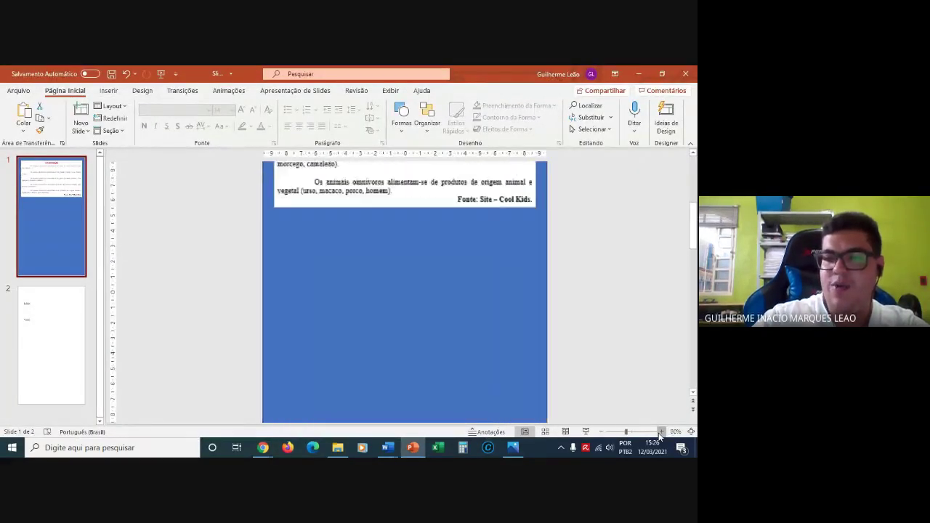
click(661, 432)
click(661, 432)
drag(694, 219, 692, 164)
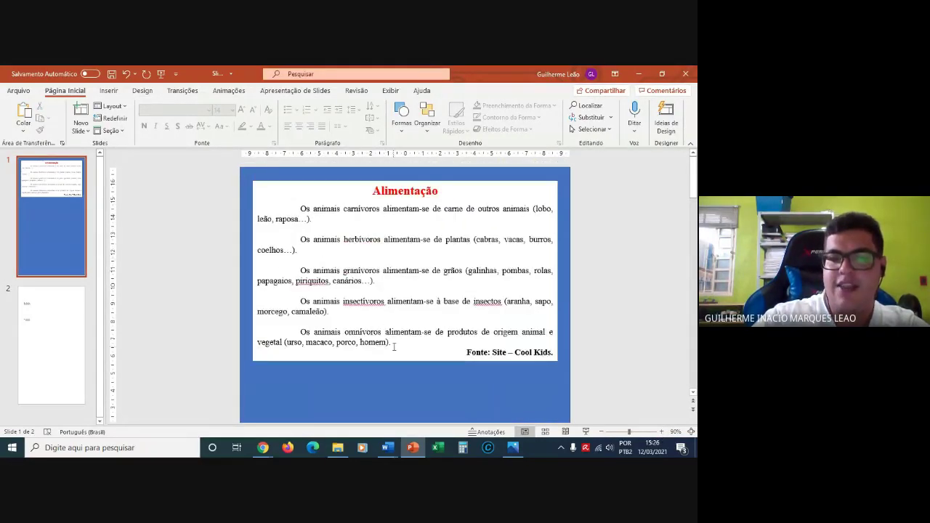
drag(395, 346, 290, 207)
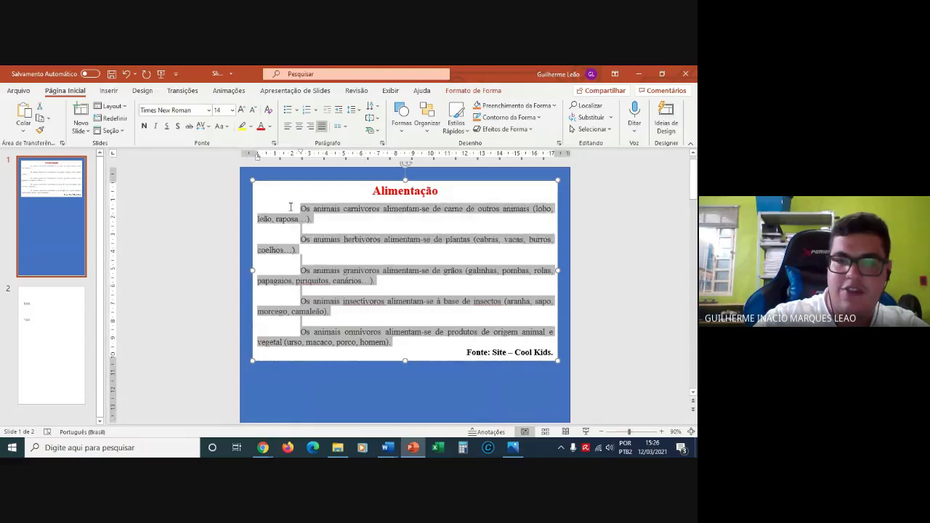
click(227, 111)
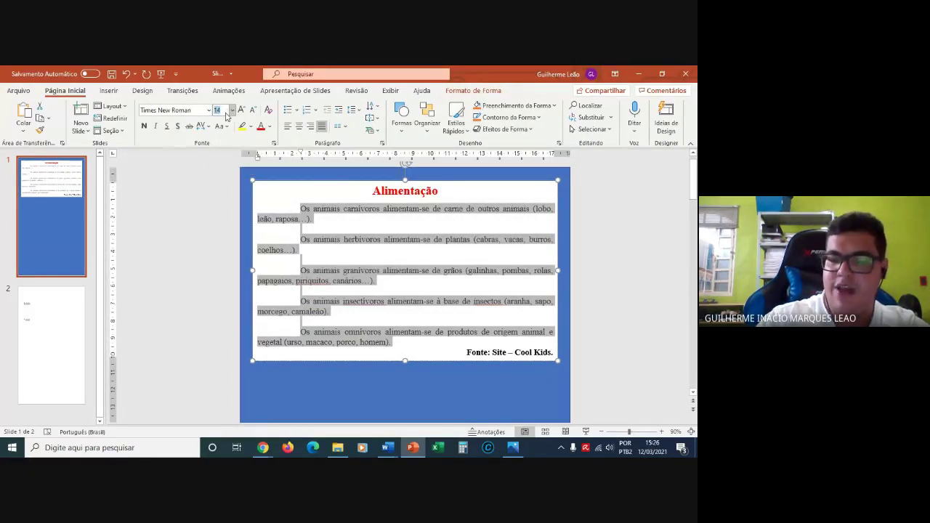
text(20)
key(Return)
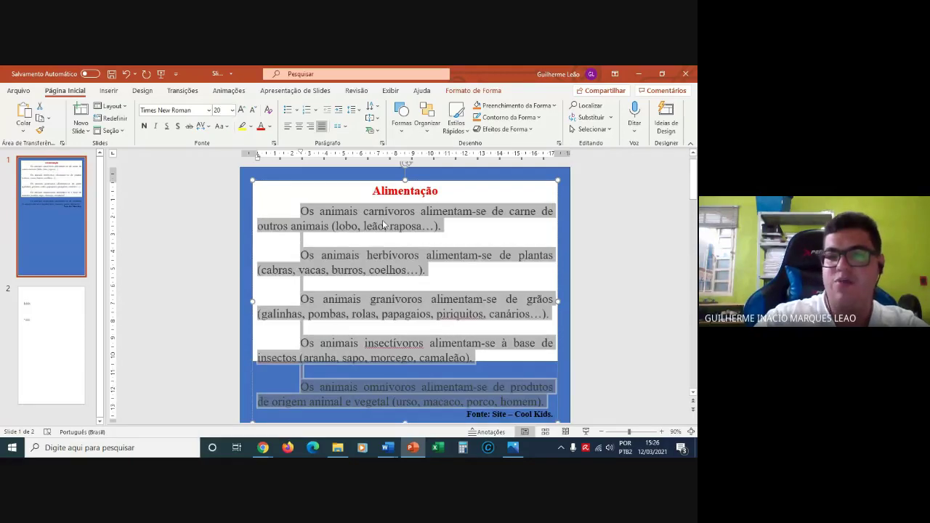
click(439, 255)
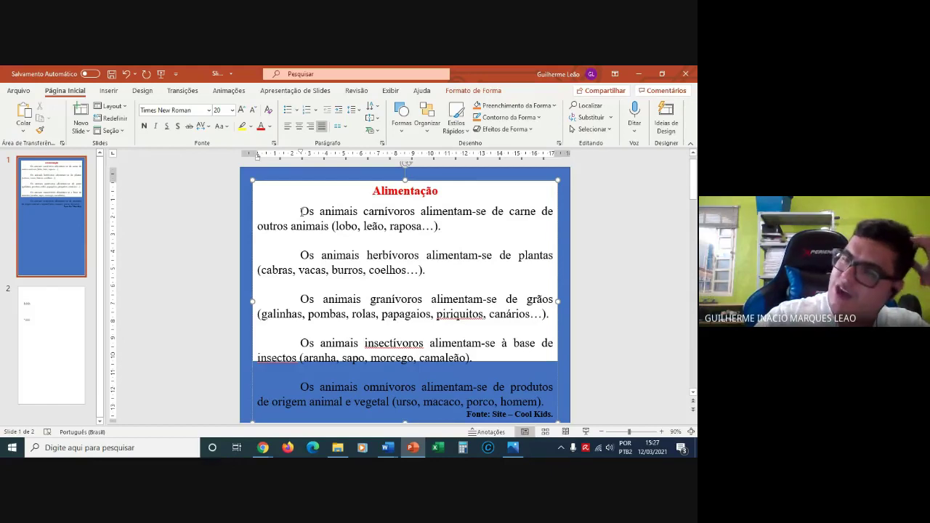
Try uppercase and lowercase on the Alimentação body paragraphs and source line.
drag(302, 210, 557, 382)
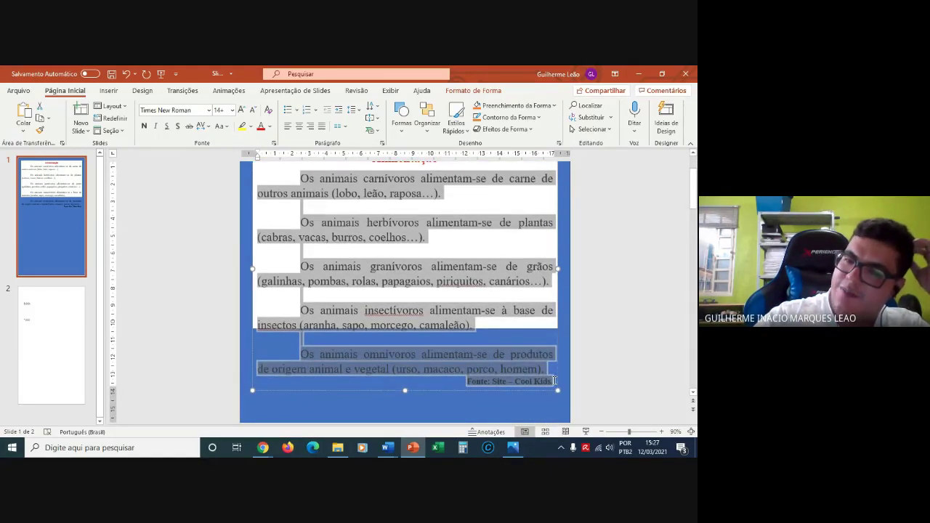
click(225, 128)
click(251, 169)
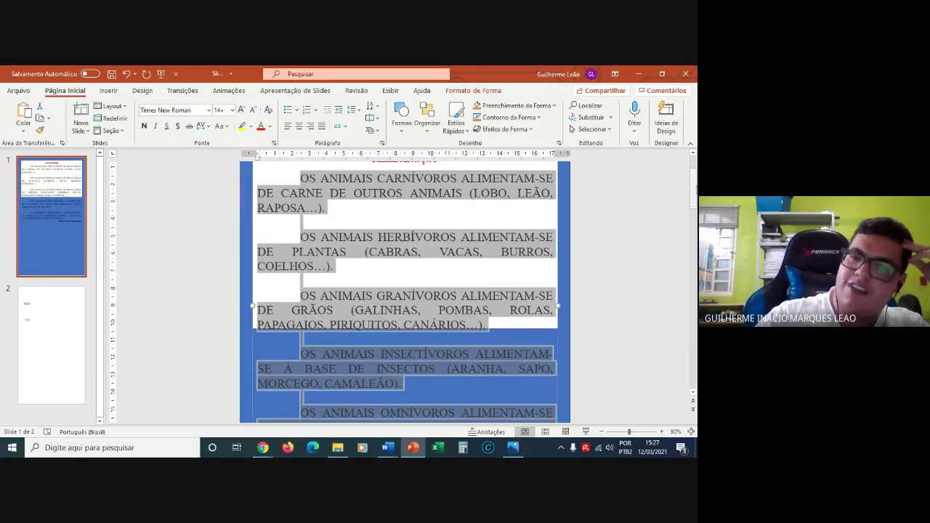
click(694, 176)
drag(694, 175, 694, 169)
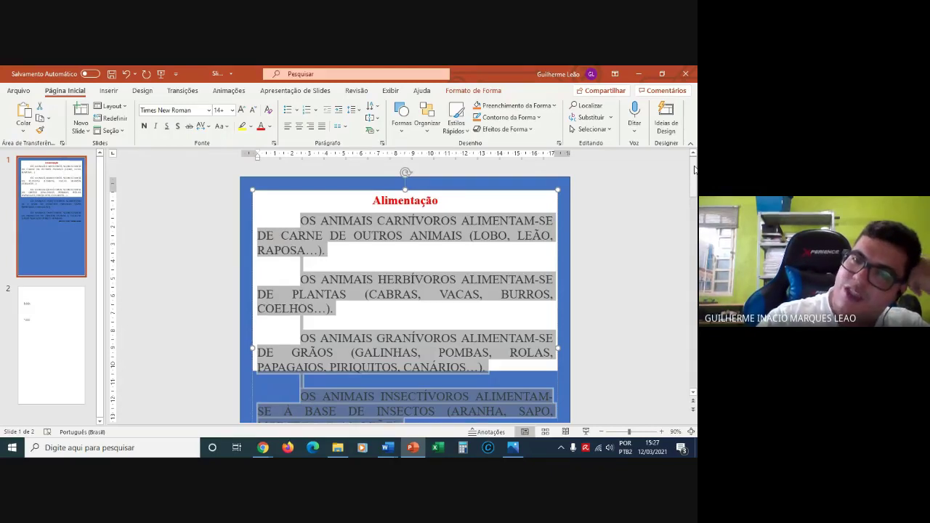
click(226, 128)
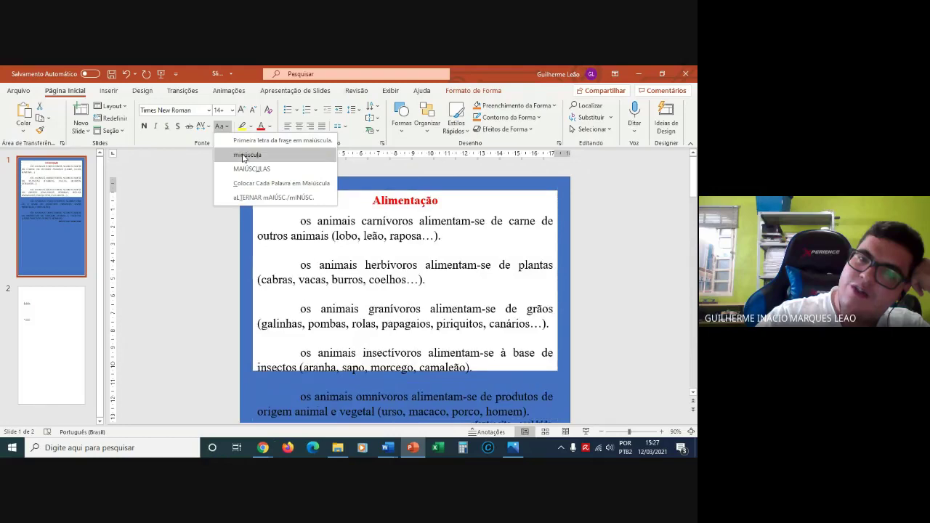
click(244, 156)
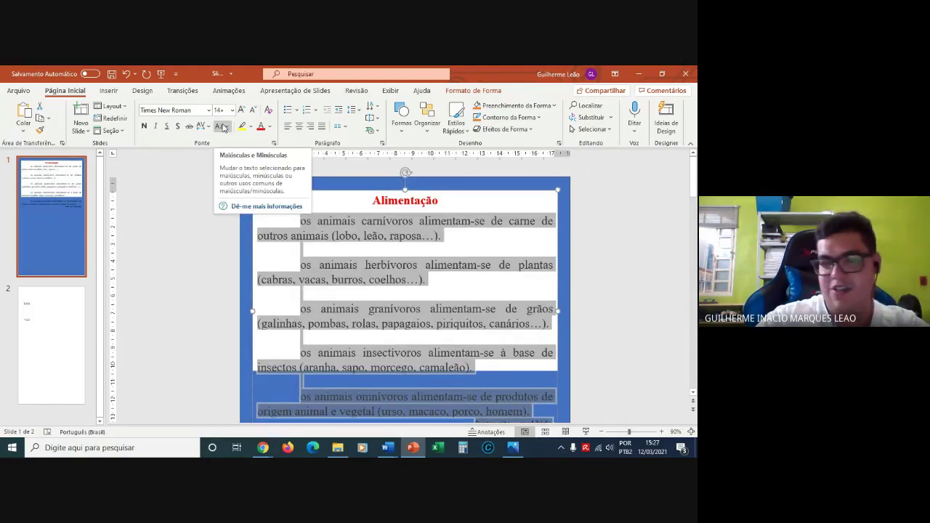
Capitalize each word of the Alimentação body paragraphs and source line, and minimize PowerPoint.
click(227, 129)
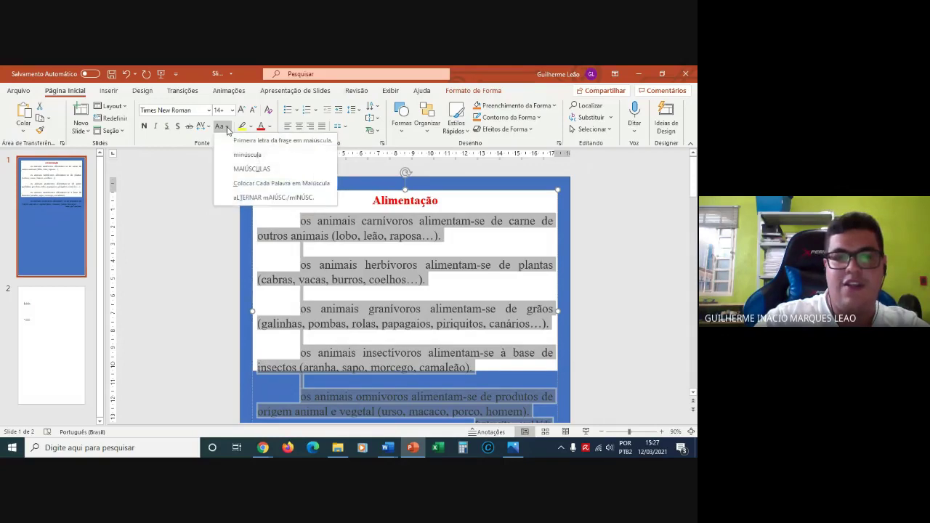
click(249, 182)
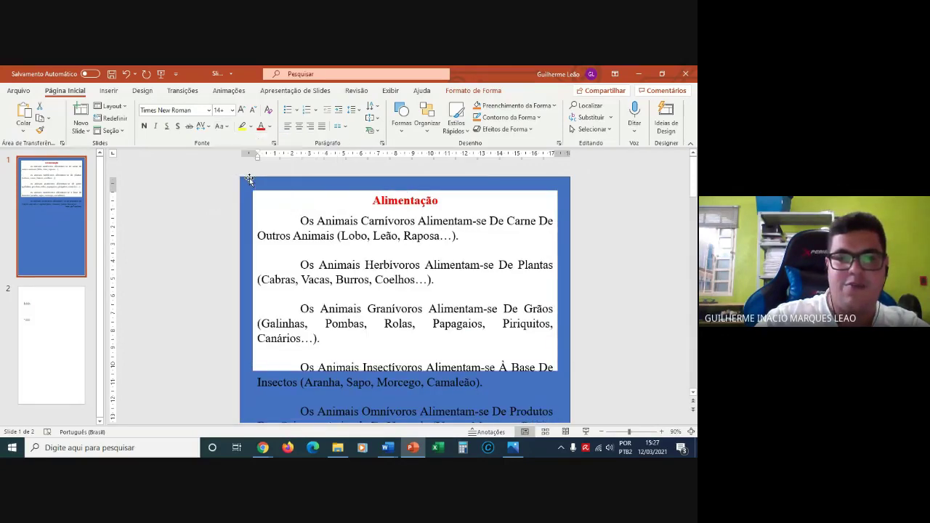
click(360, 369)
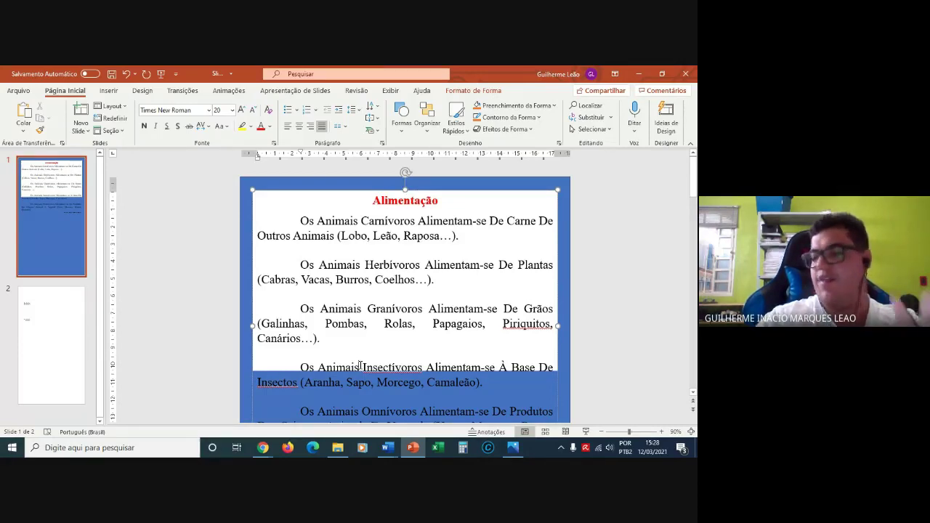
click(640, 73)
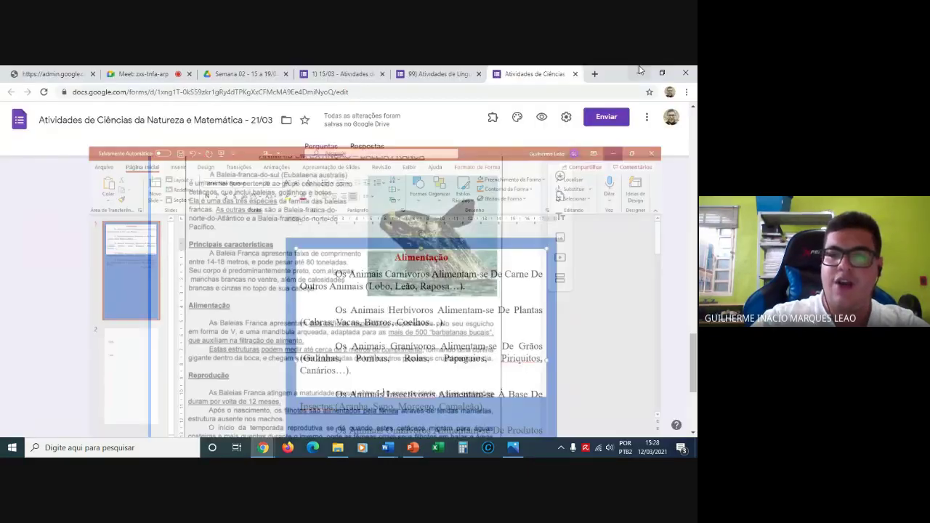
Upload the Slide1 (2) image from the texto dos animais folder into the form below the Baleia Franca image.
drag(694, 356, 695, 285)
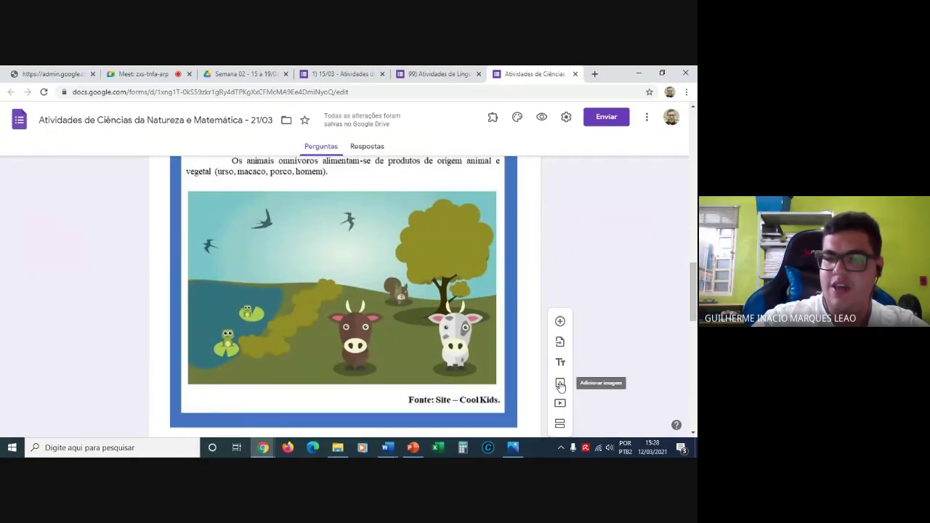
click(560, 384)
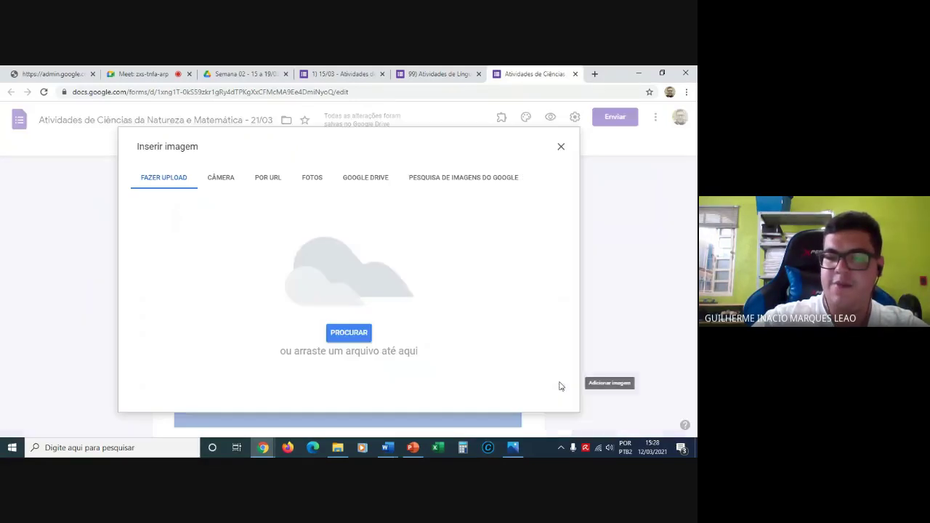
click(356, 339)
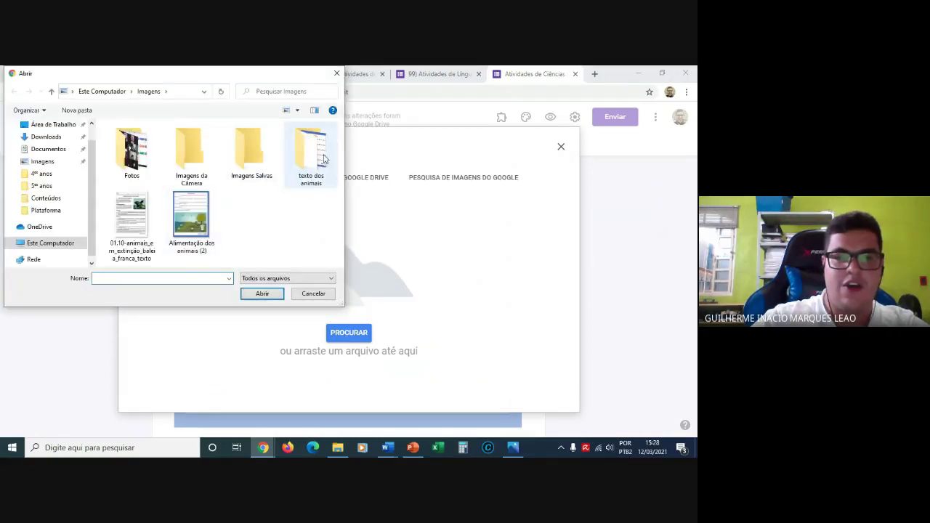
double_click(324, 159)
click(133, 155)
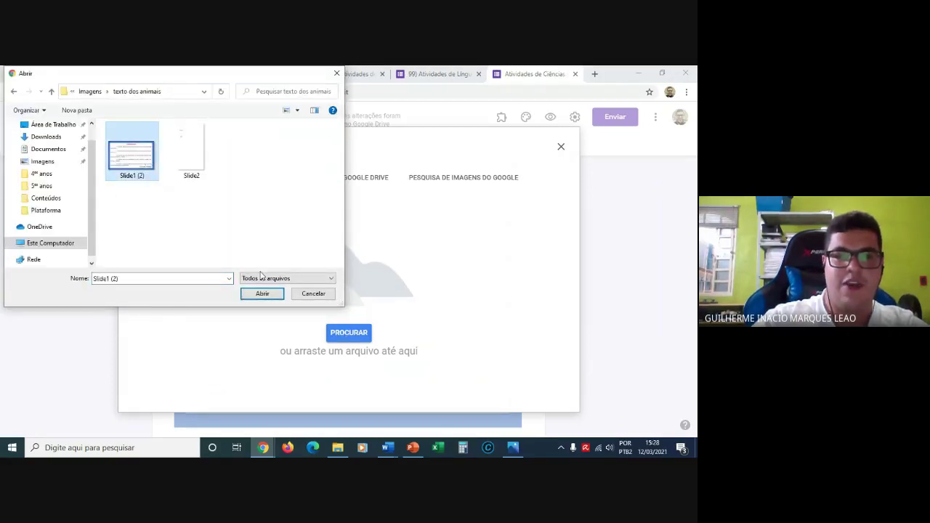
click(262, 294)
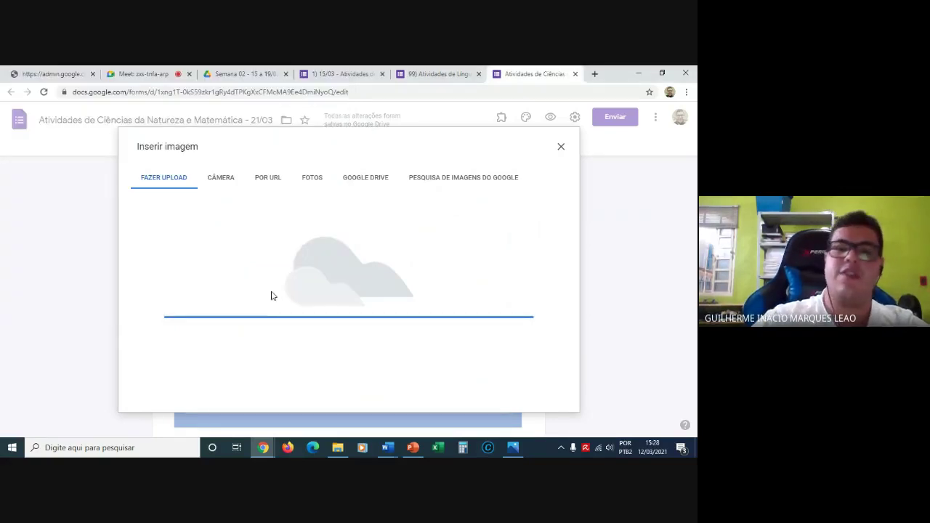
scroll(123, 305, down, 1)
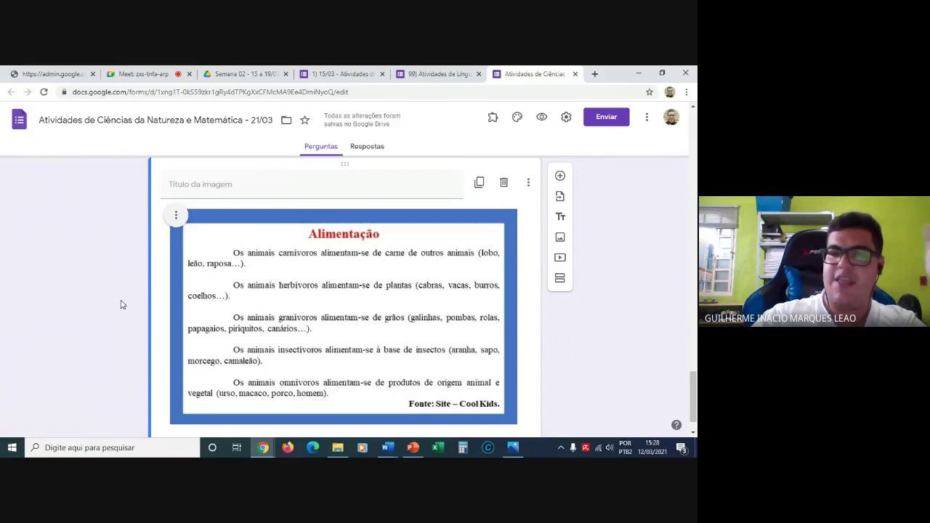
Align the newly inserted Alimentação text image to the centre of its form item.
click(177, 217)
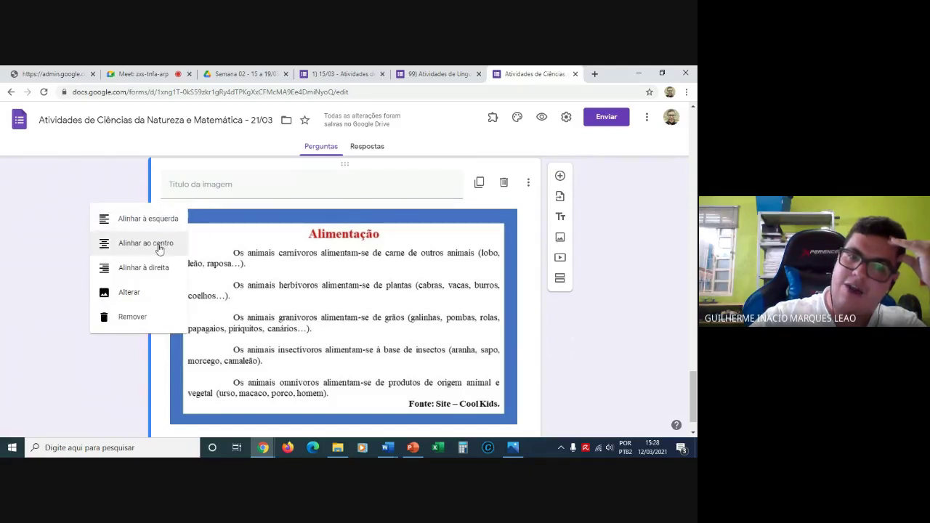
click(160, 248)
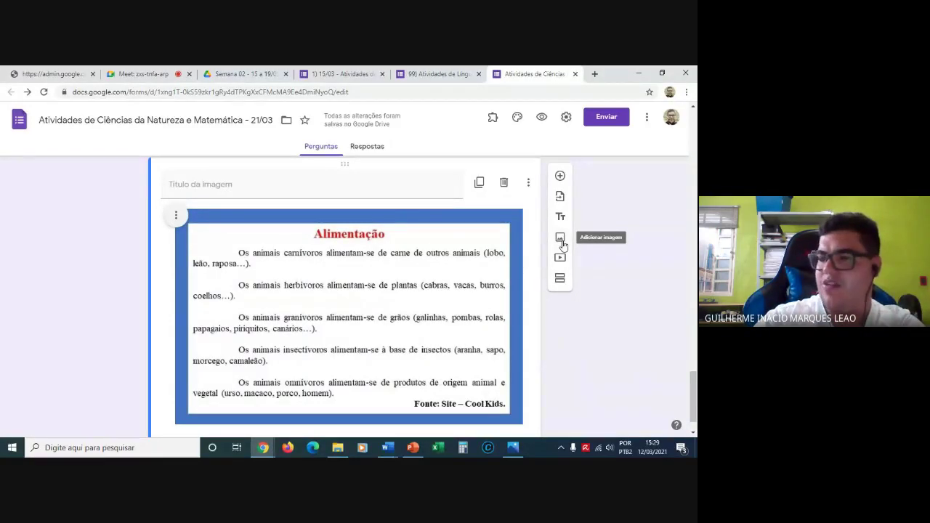
Search Google in a new tab for "alimentação dos animais" and open the Coolkids page "De que se alimentam os animais".
click(595, 74)
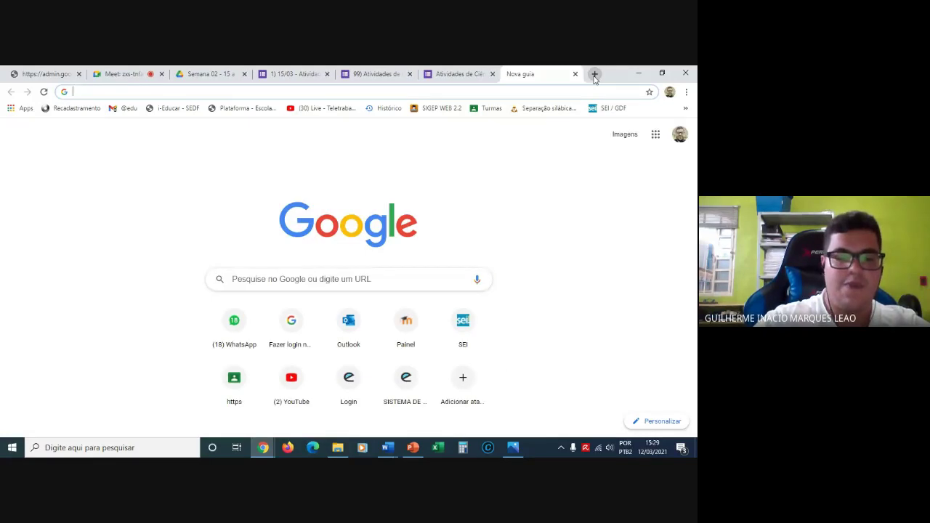
text(alimentação dos naimais)
key(Return)
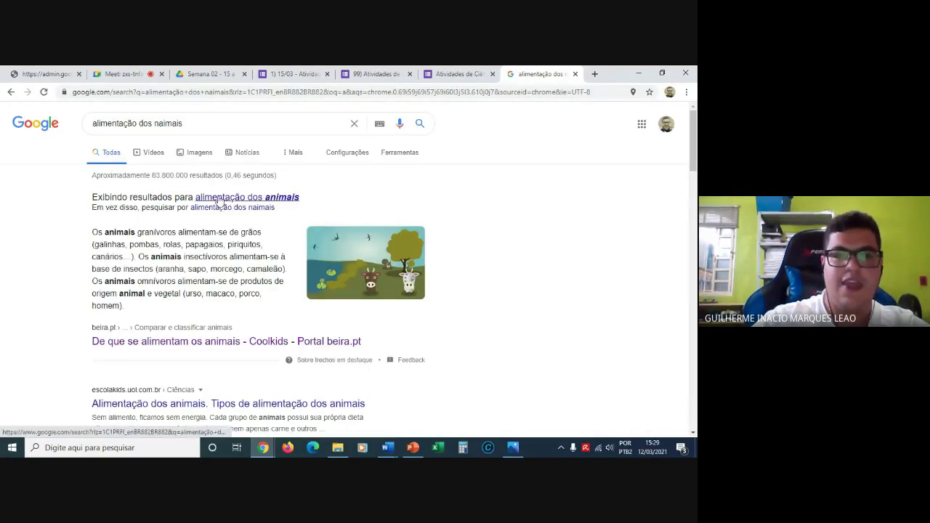
click(220, 197)
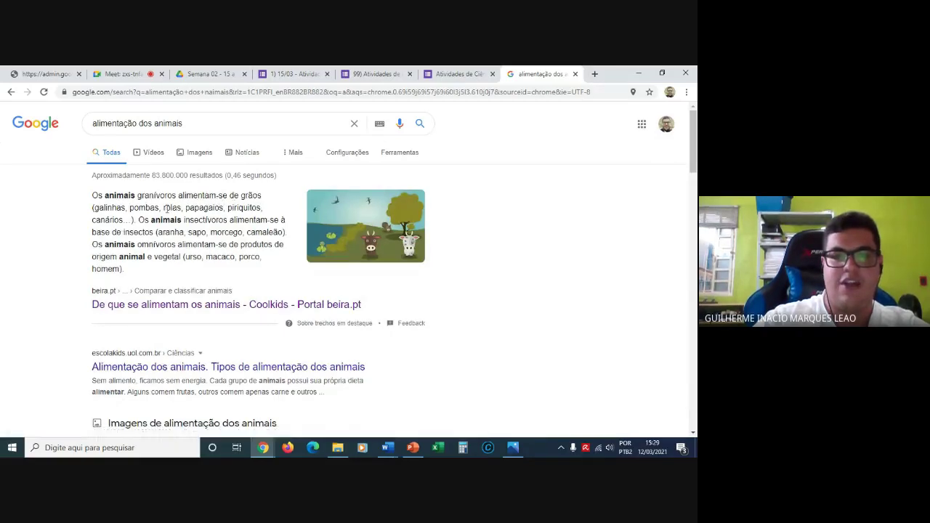
click(151, 305)
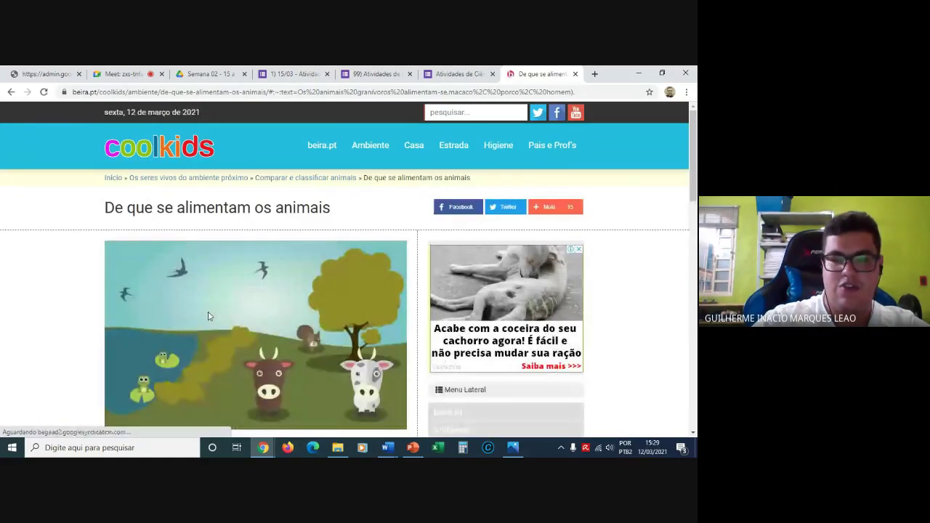
Save the page's farm animals illustration as the PNG ondevivem in the Imagens folder, and close the Coolkids page.
right_click(208, 316)
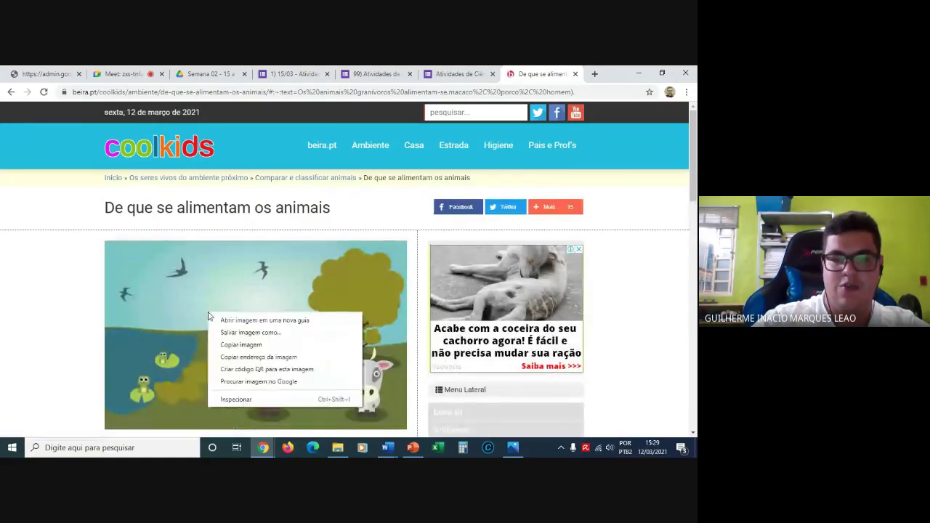
click(248, 333)
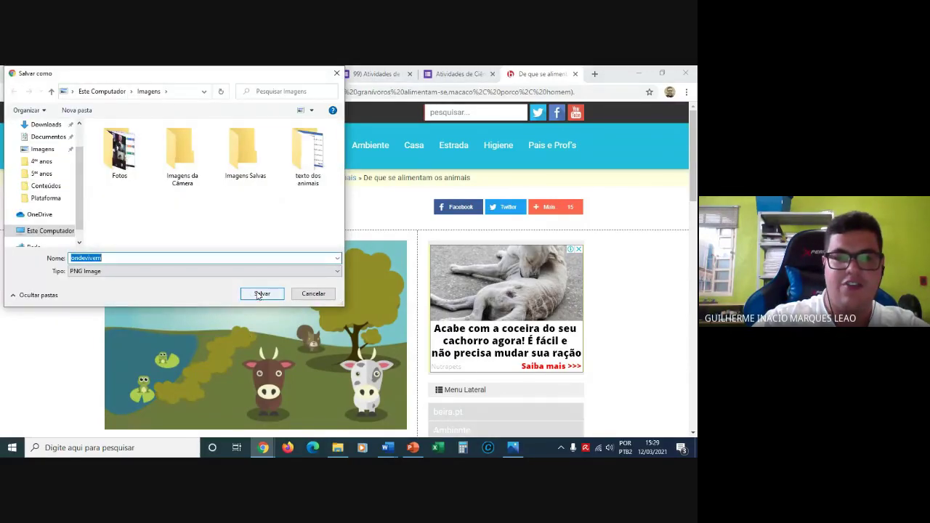
click(257, 294)
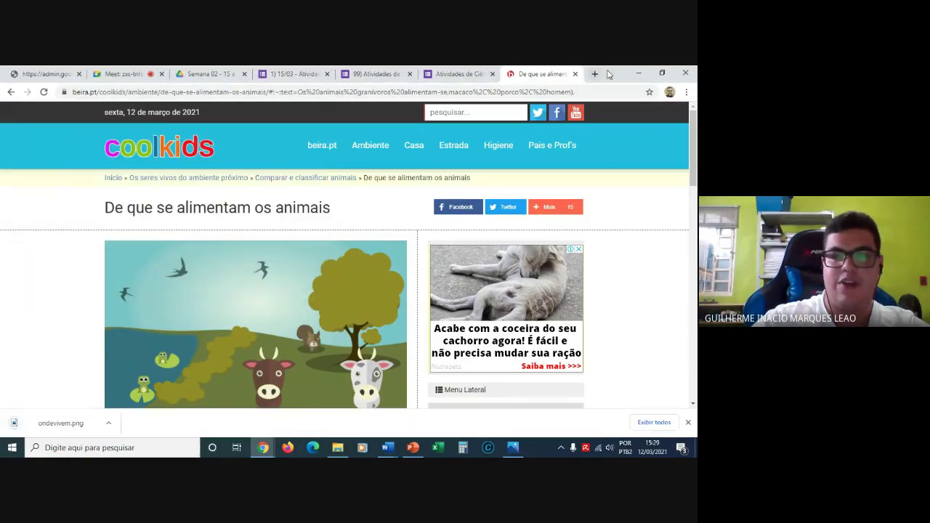
click(575, 75)
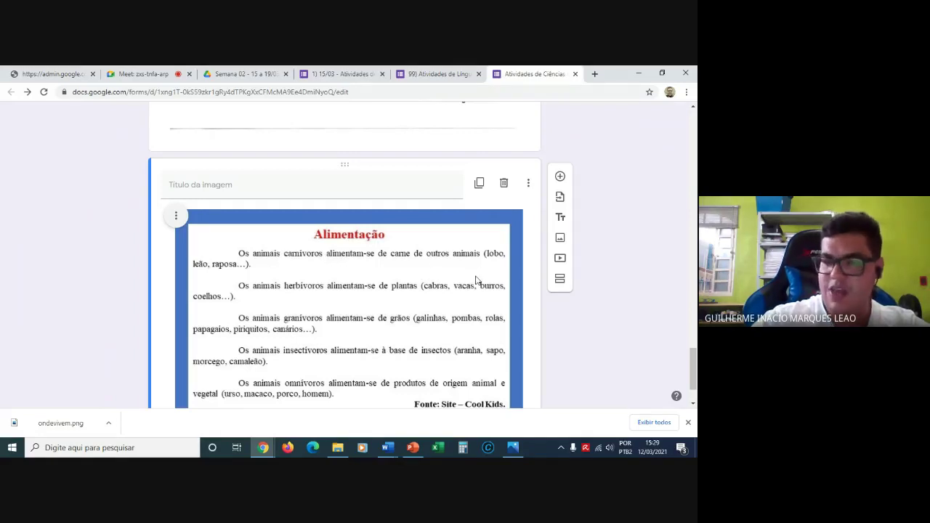
Upload the ondevivem image from the Imagens folder into the form below the Alimentação image, retrying the upload if needed.
click(561, 240)
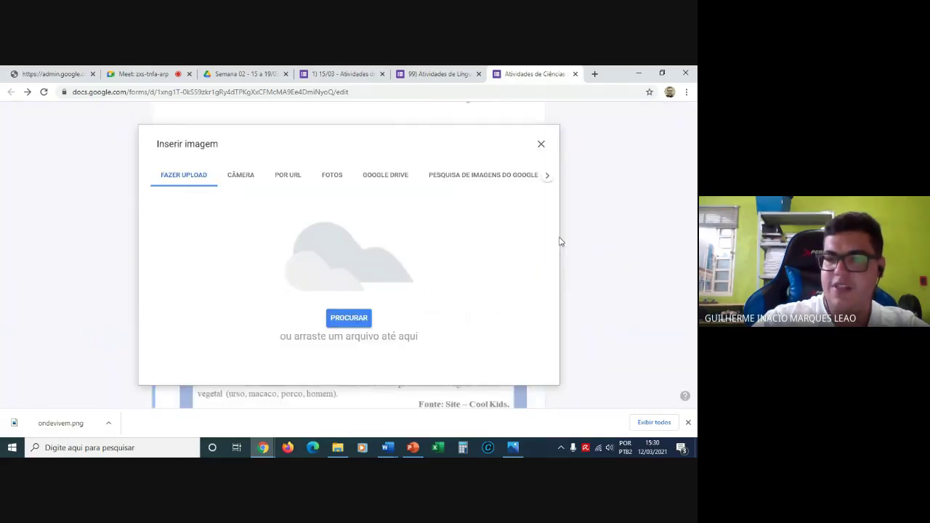
click(343, 322)
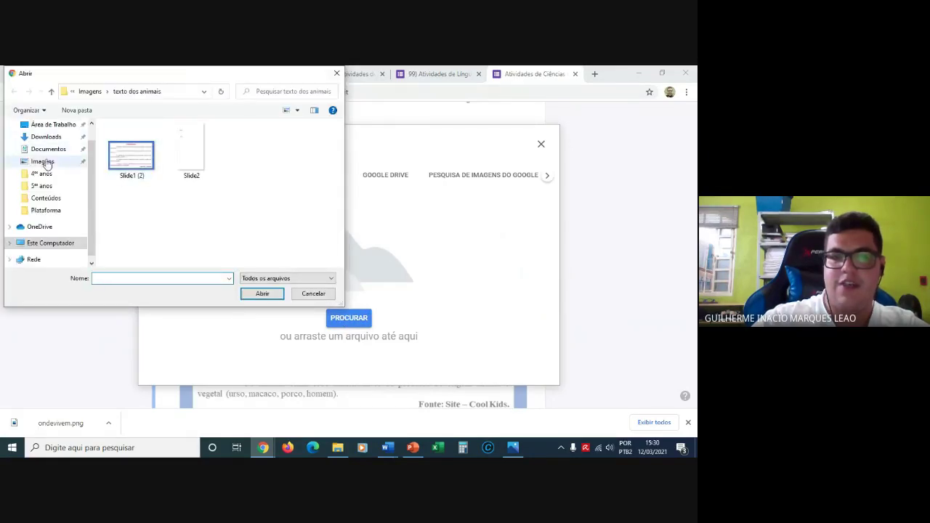
click(45, 162)
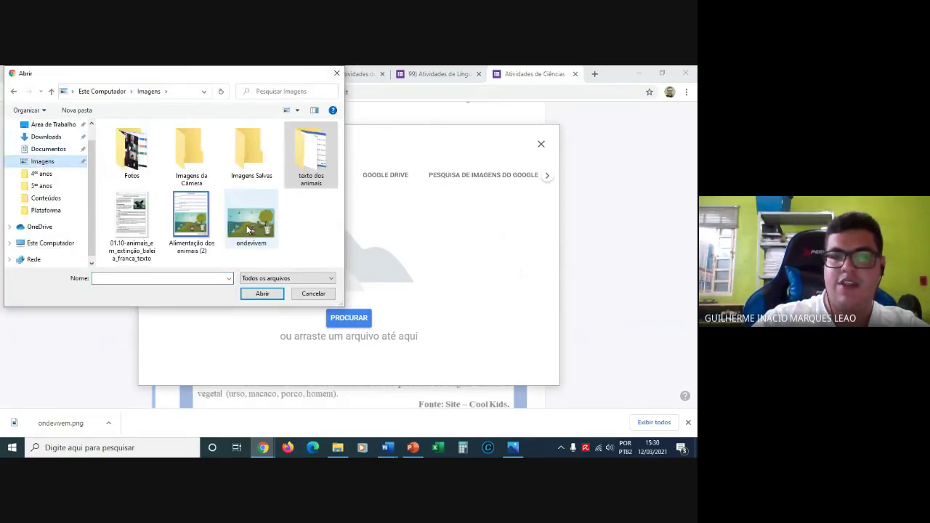
click(247, 230)
click(266, 294)
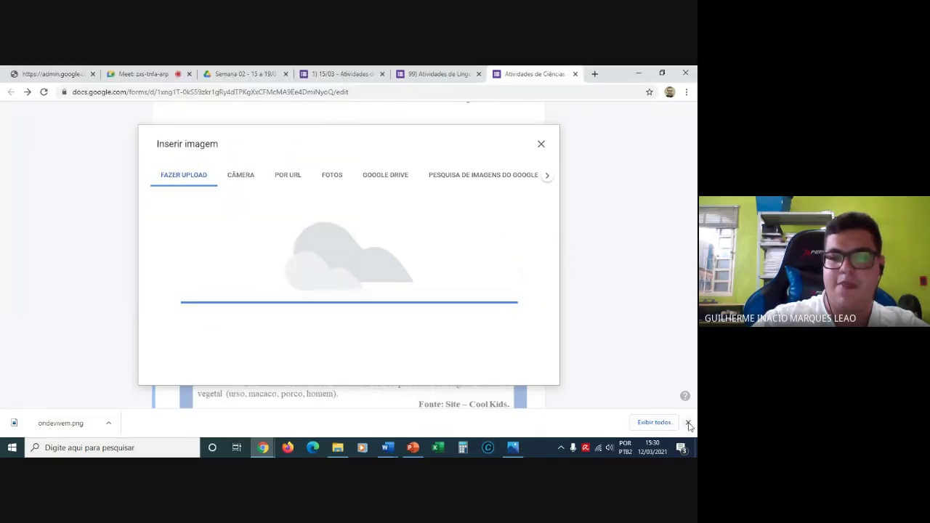
click(688, 423)
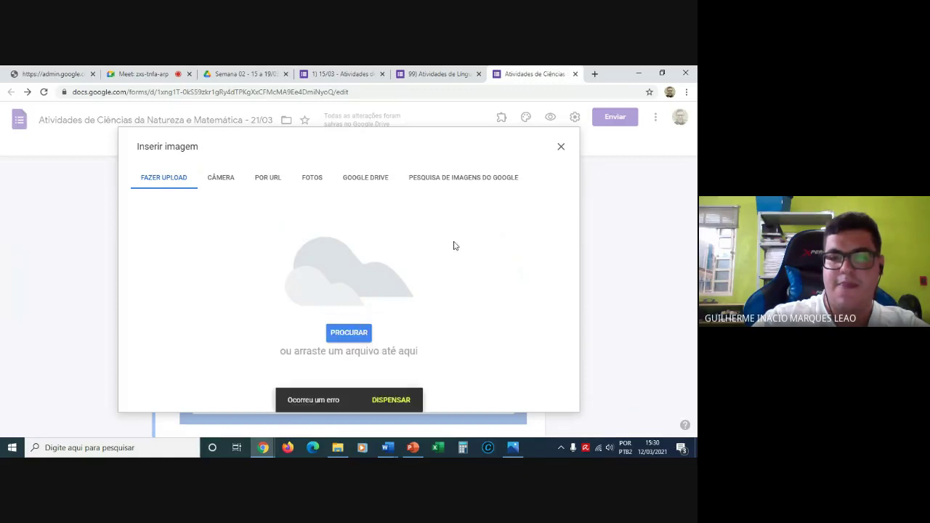
click(345, 334)
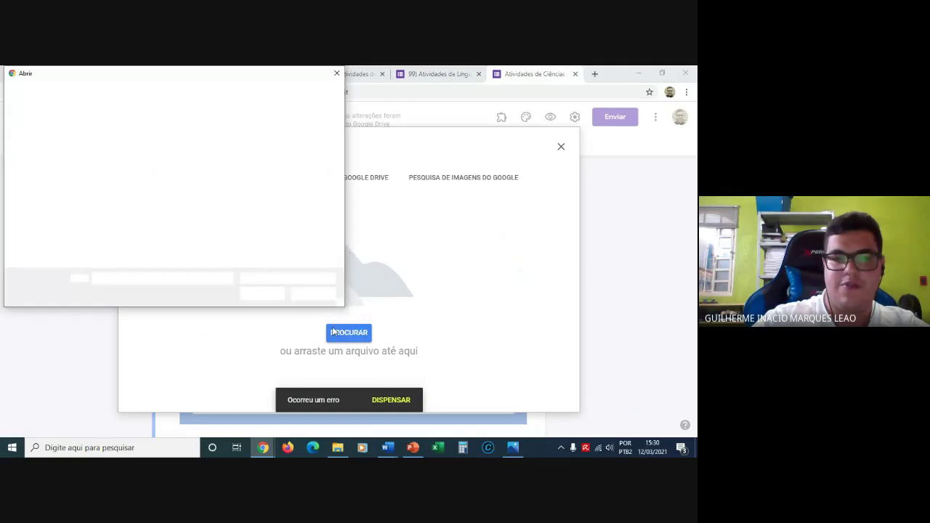
click(251, 218)
click(263, 294)
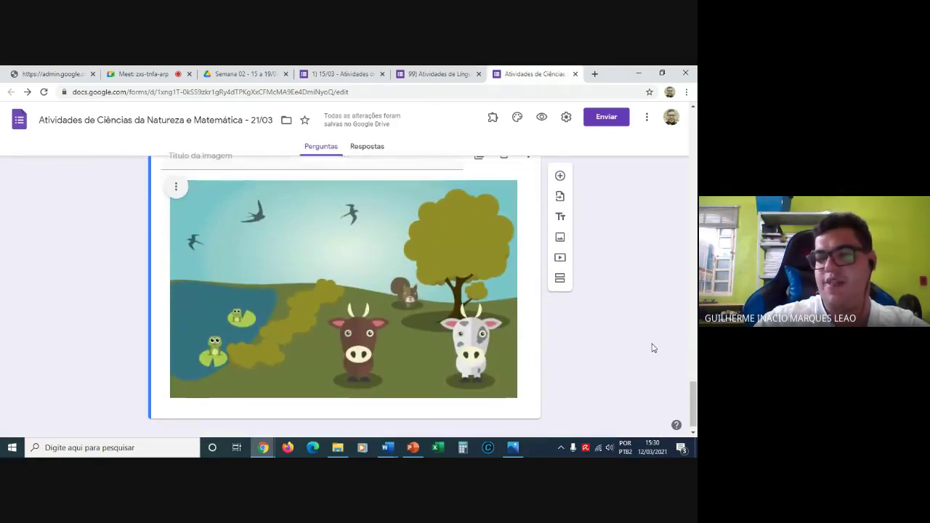
Try centre and right alignment on the farm animals image, and leave it aligned to the centre.
click(175, 190)
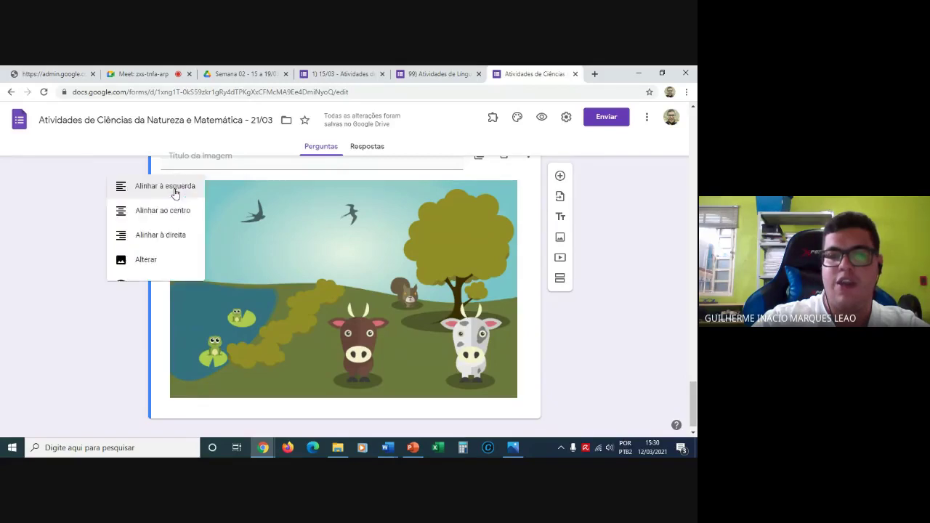
click(165, 216)
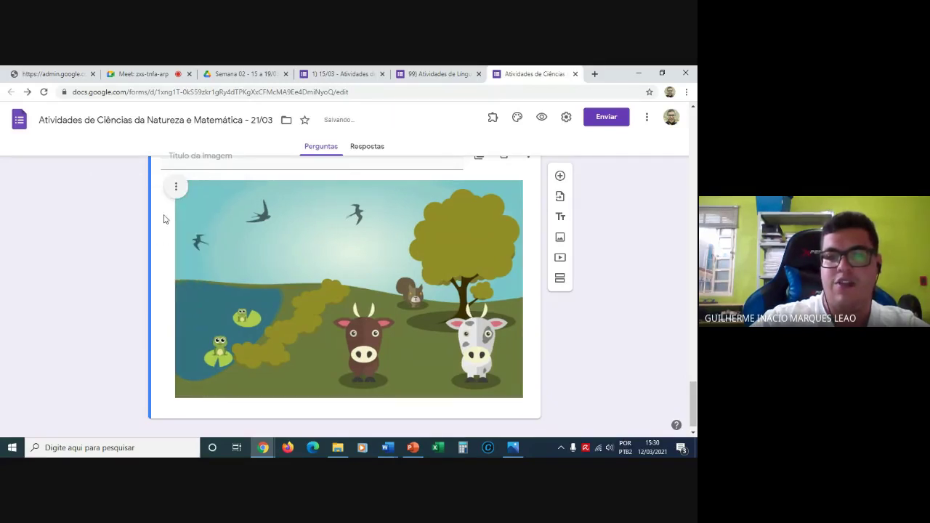
click(176, 186)
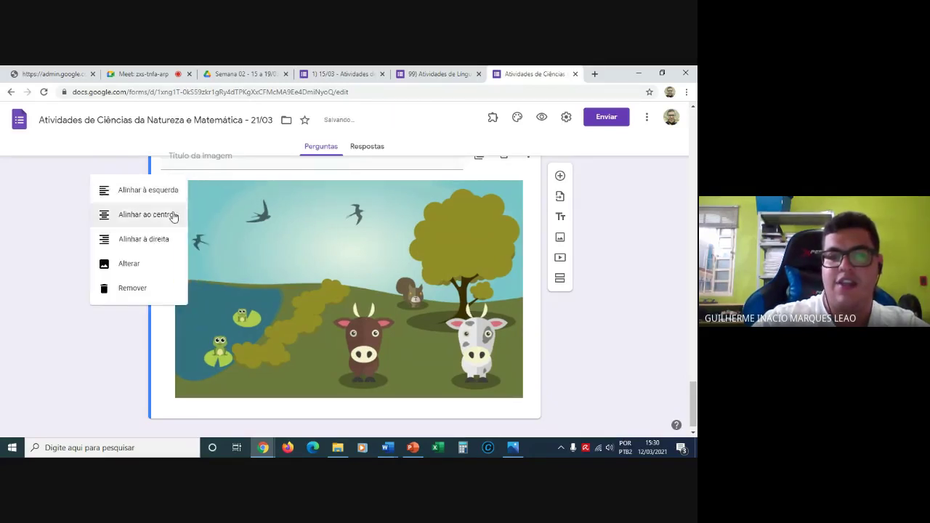
click(168, 241)
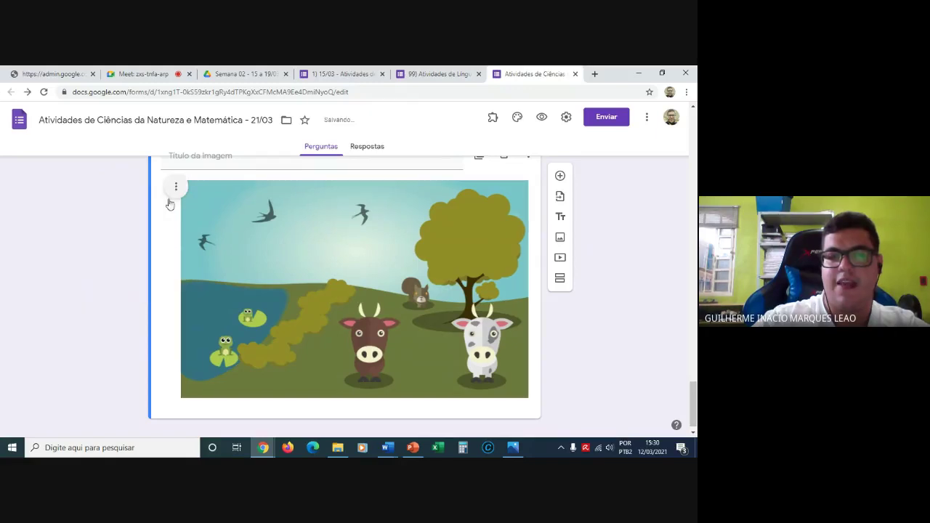
click(173, 190)
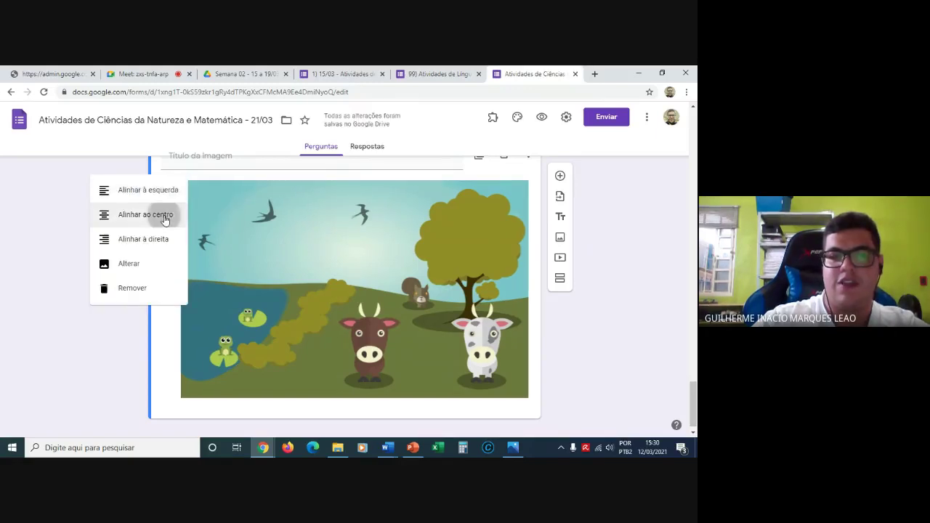
click(165, 217)
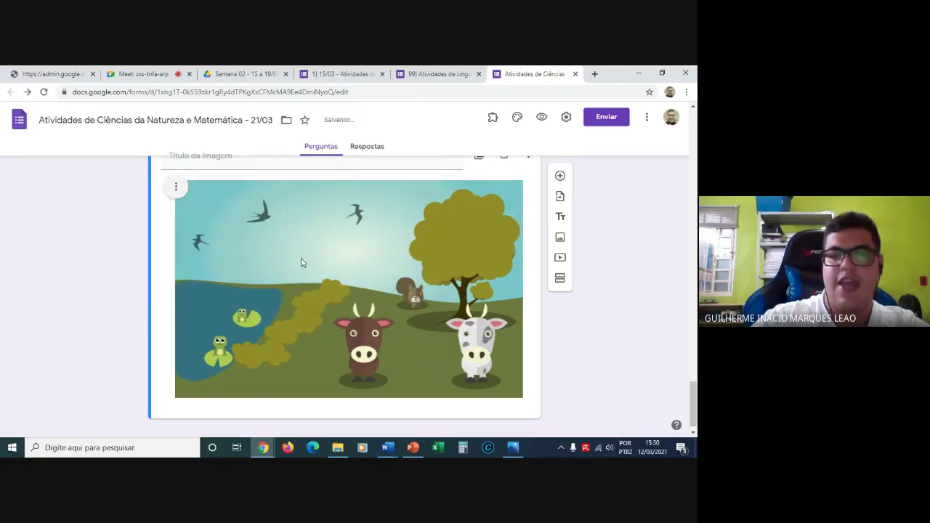
Shrink the farm animals image to a little over half its width, and enlarge it back to the full item width.
click(323, 317)
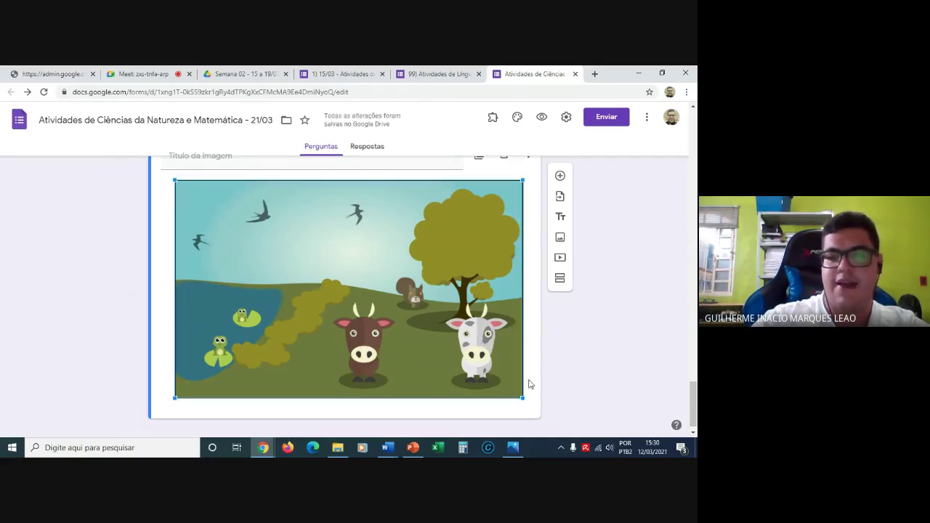
drag(523, 397, 380, 235)
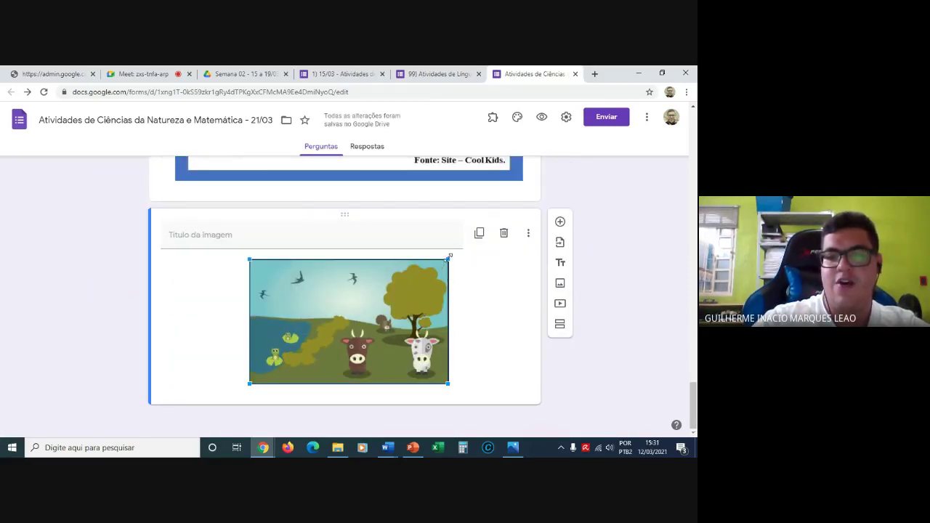
drag(448, 257, 669, 95)
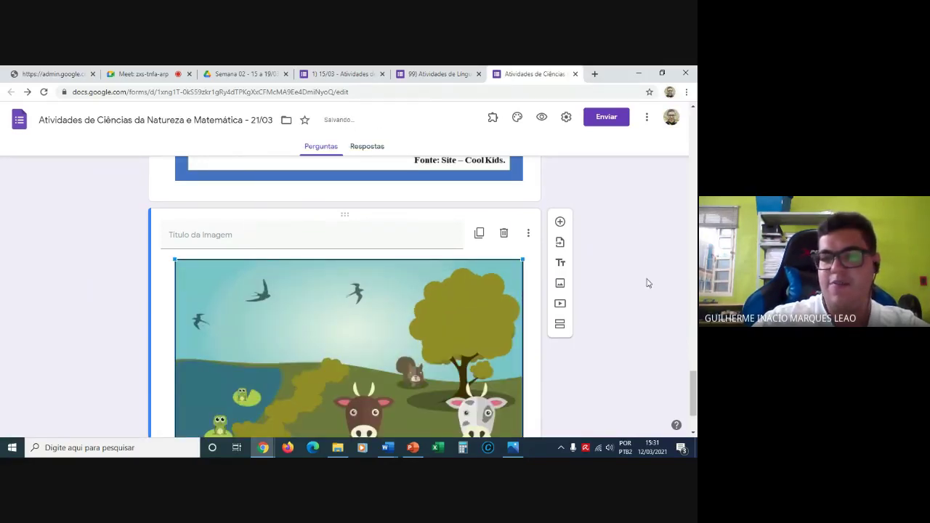
Review the Ciências da Natureza section from its heading and text through the Alimentação image to the Baleia Franca image.
scroll(648, 283, up, 3)
scroll(648, 283, up, 5)
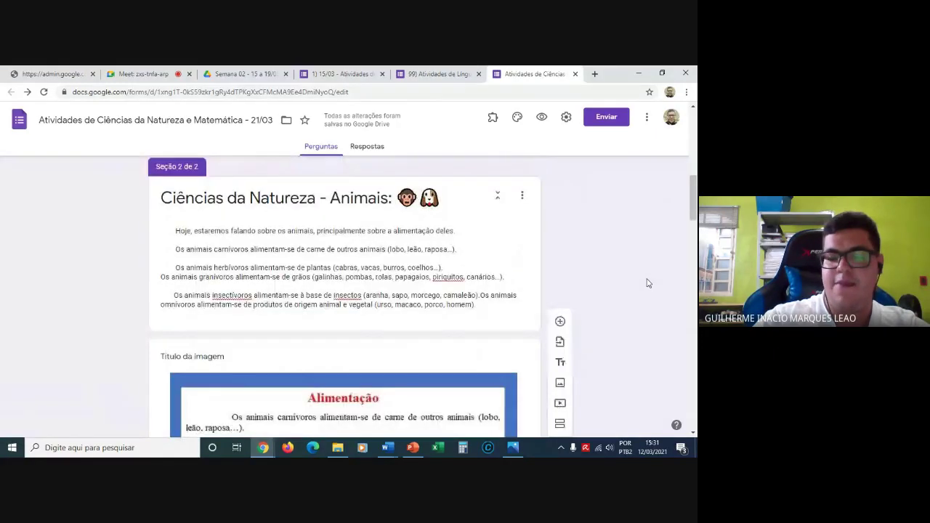
scroll(649, 284, down, 2)
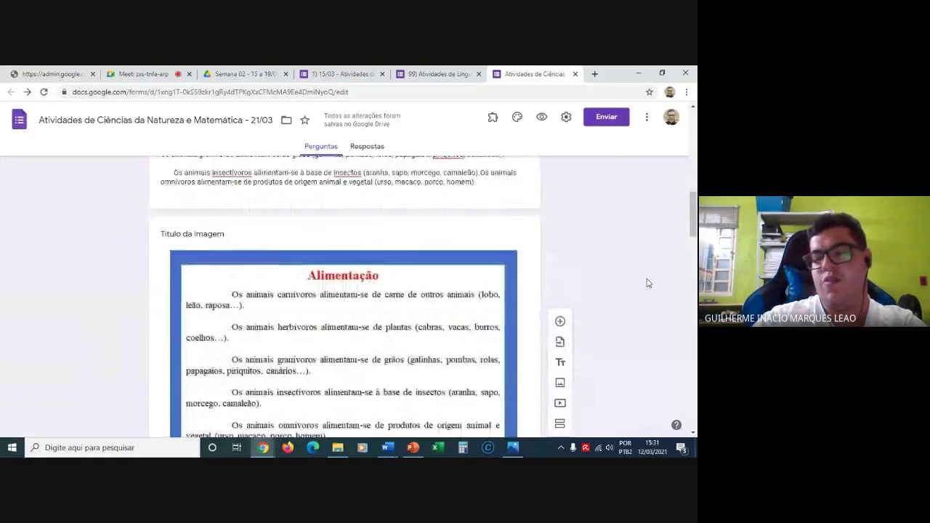
scroll(648, 283, down, 1)
scroll(648, 283, down, 3)
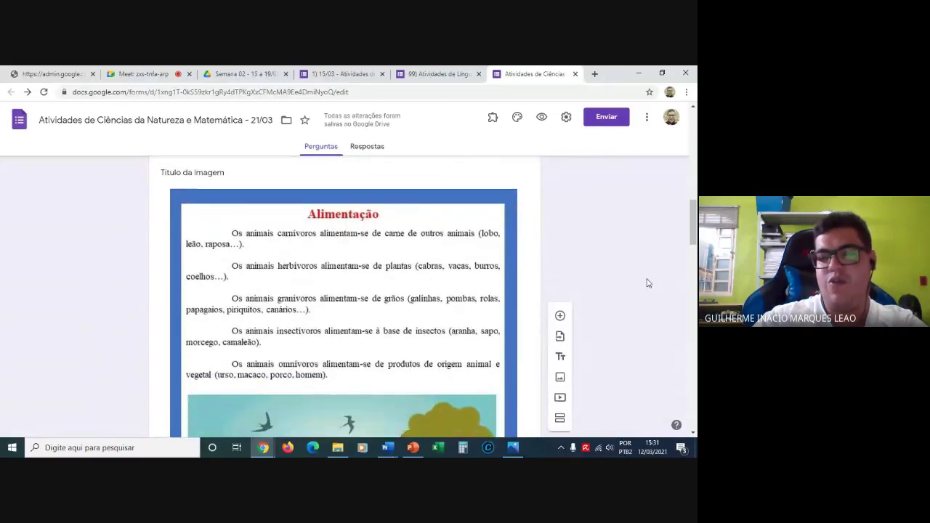
scroll(648, 284, down, 4)
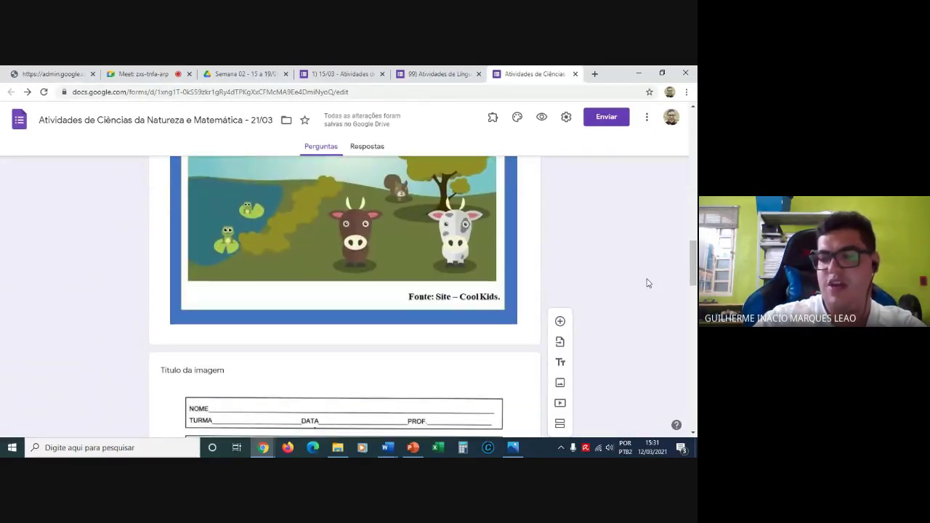
scroll(648, 283, down, 3)
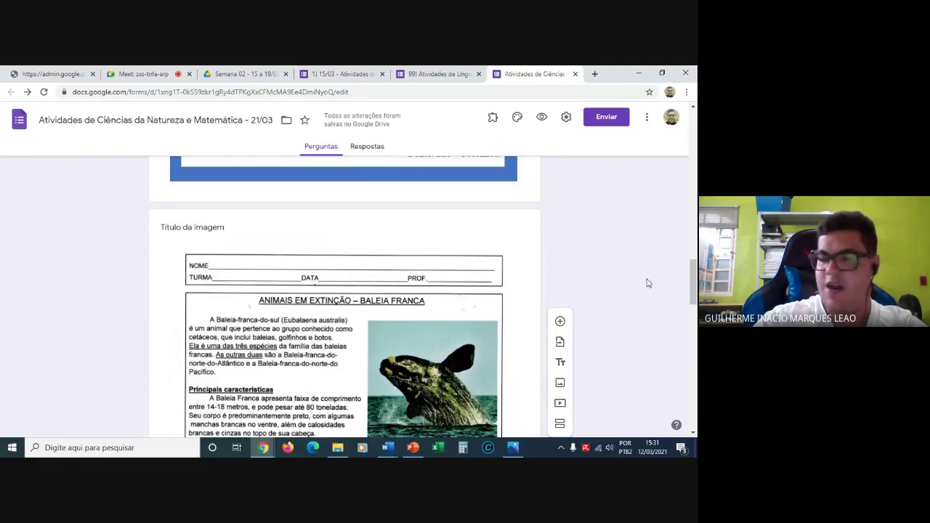
Insert a new image below the second Alimentação text image, using a Google image search for "leão" and the photo of the lion lying on grass.
scroll(648, 284, down, 6)
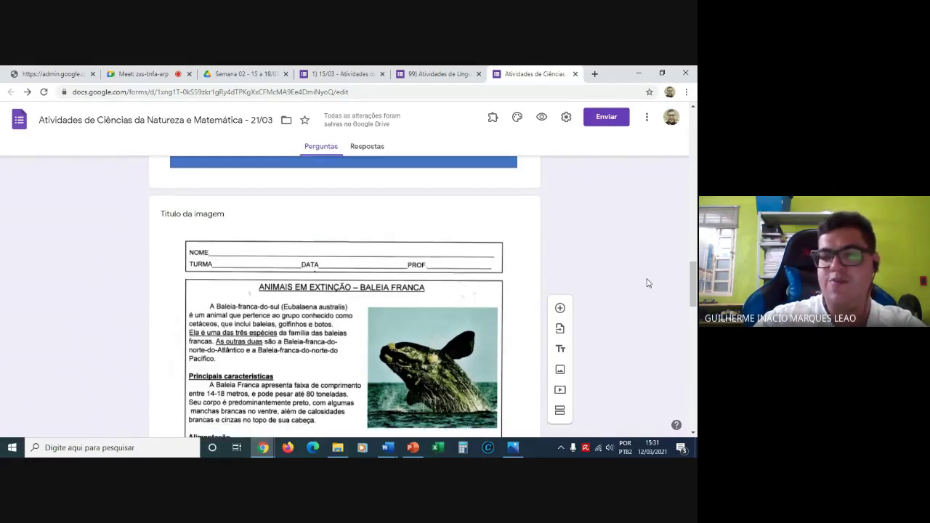
scroll(648, 284, down, 4)
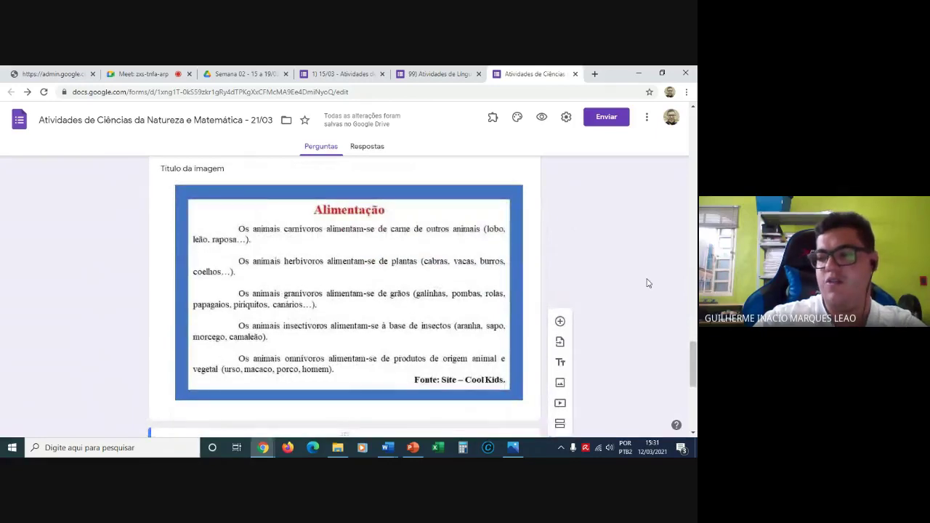
scroll(648, 283, down, 4)
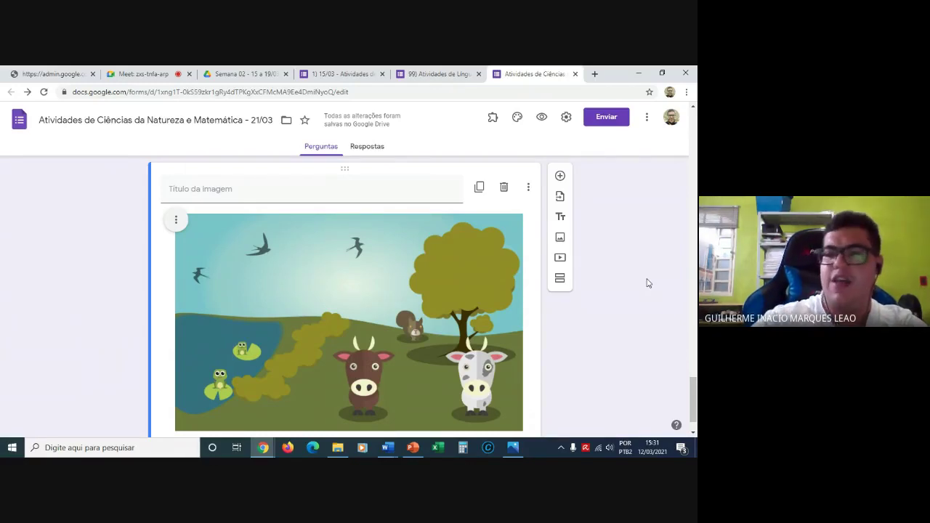
scroll(642, 288, up, 4)
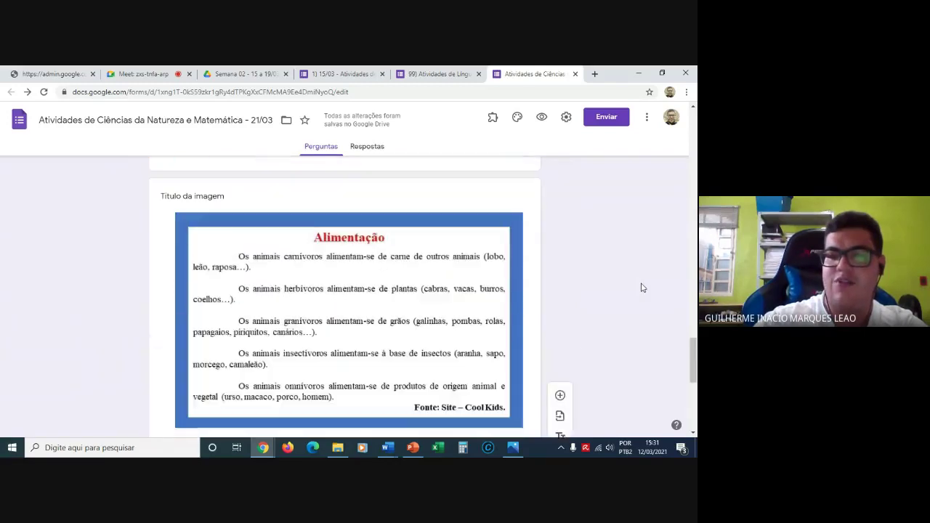
click(528, 285)
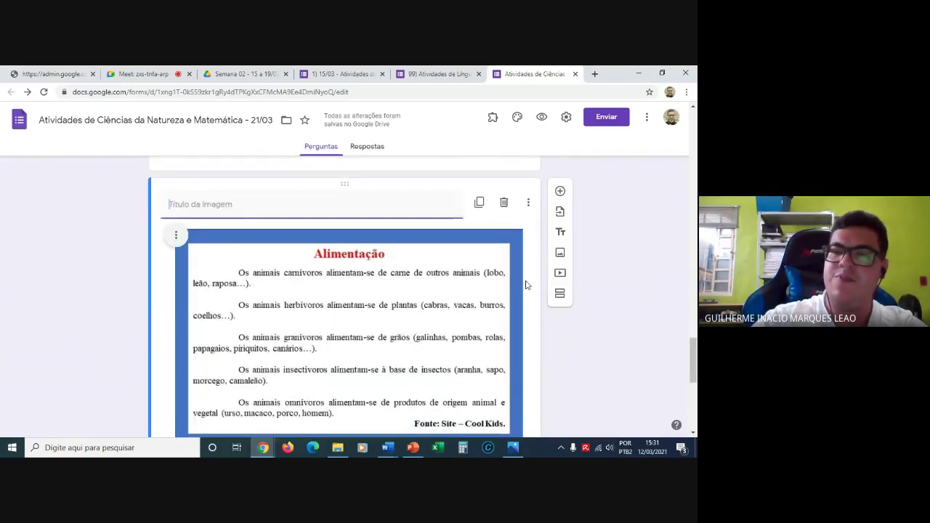
click(561, 254)
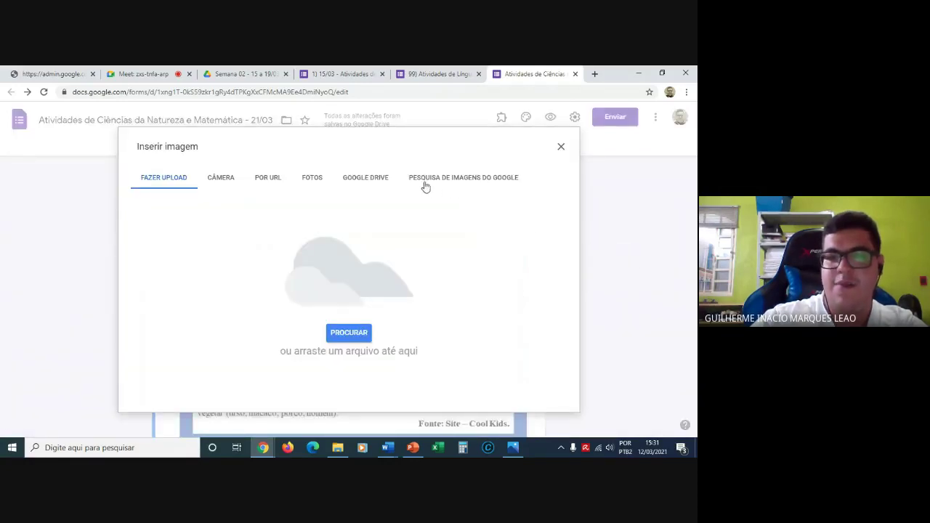
click(495, 178)
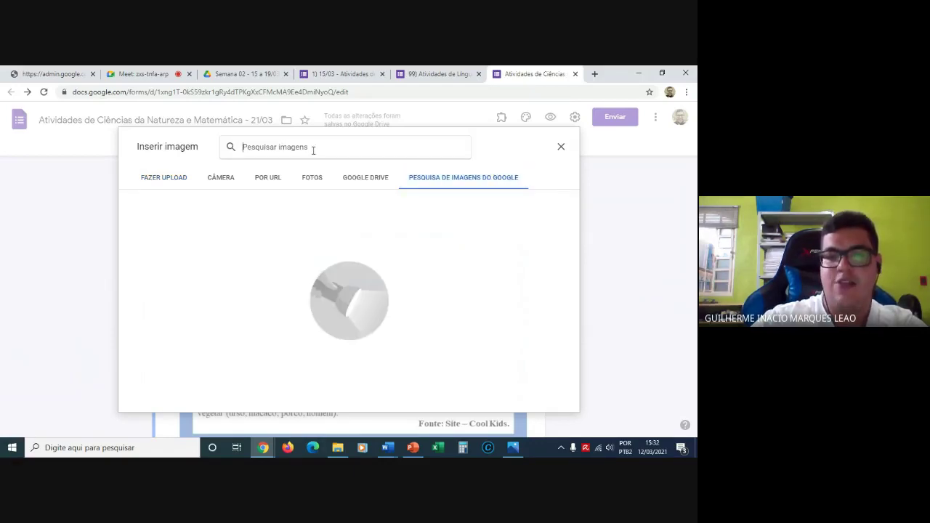
text(c)
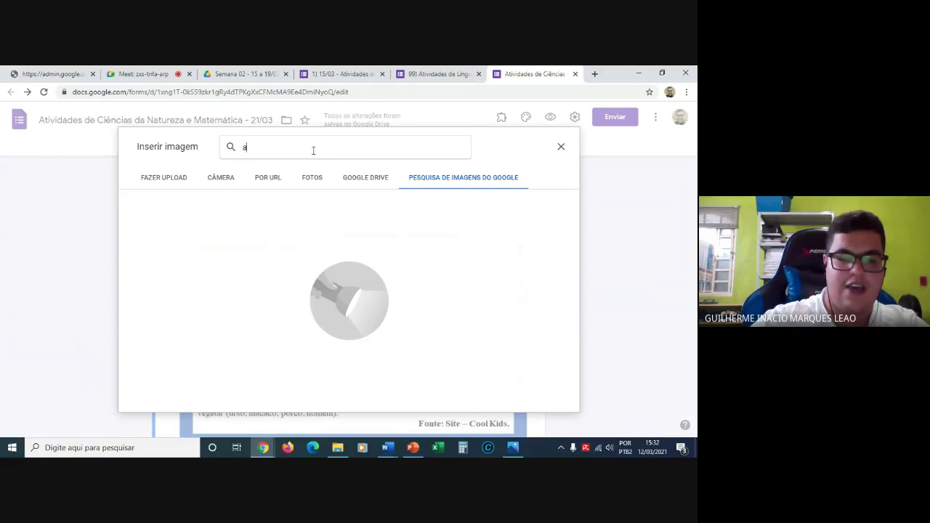
key(BackSpace)
text(leão)
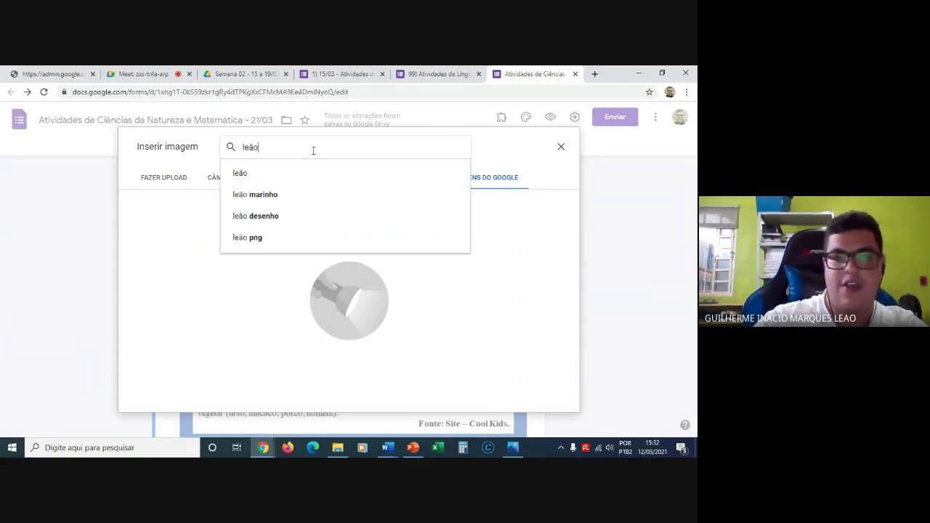
key(Return)
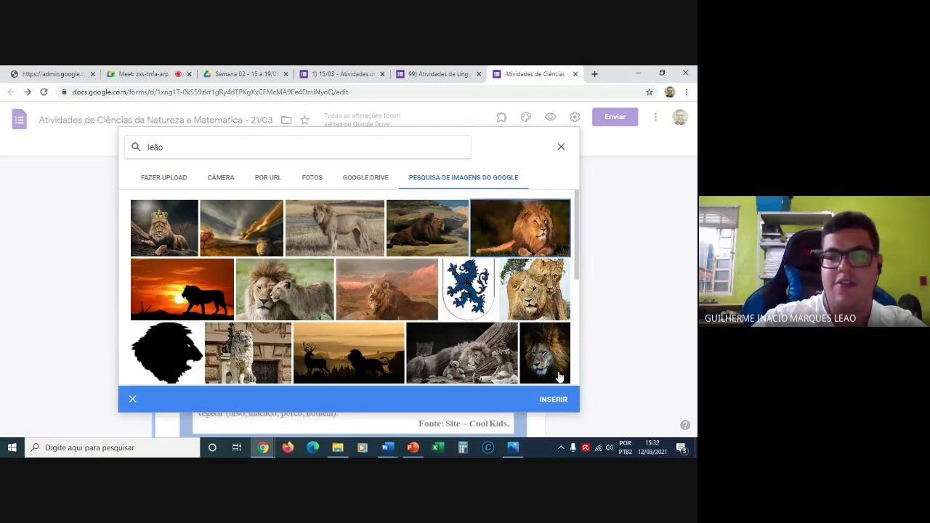
click(556, 400)
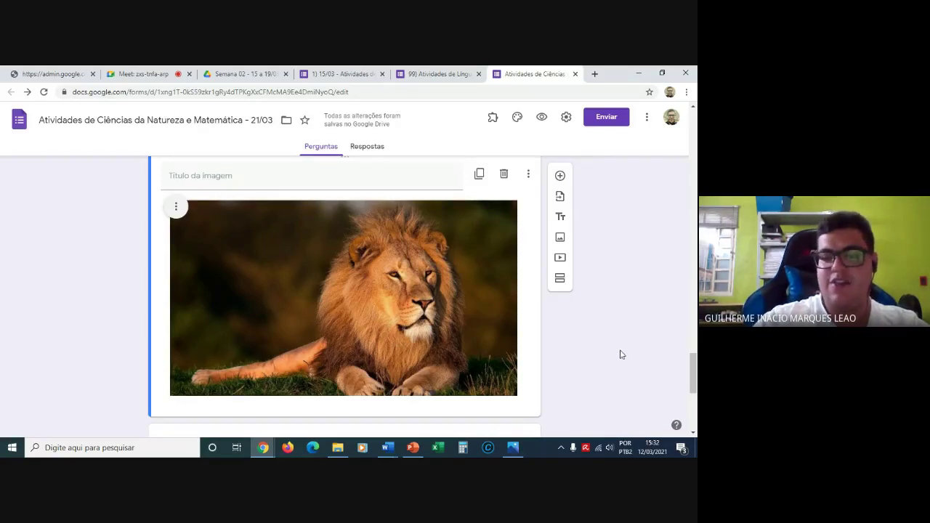
Delete the image item with the "Animais em extinção – Baleia Franca" text from the form.
scroll(622, 355, down, 10)
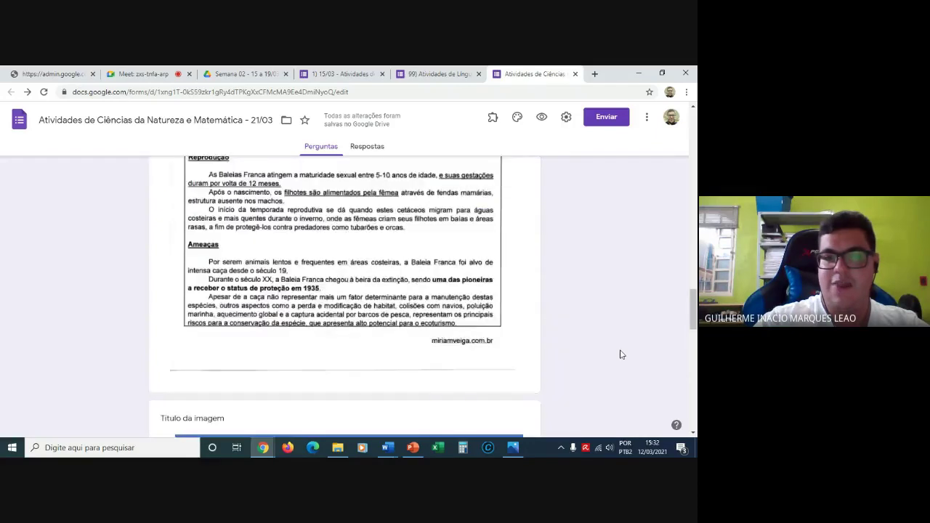
scroll(622, 355, up, 8)
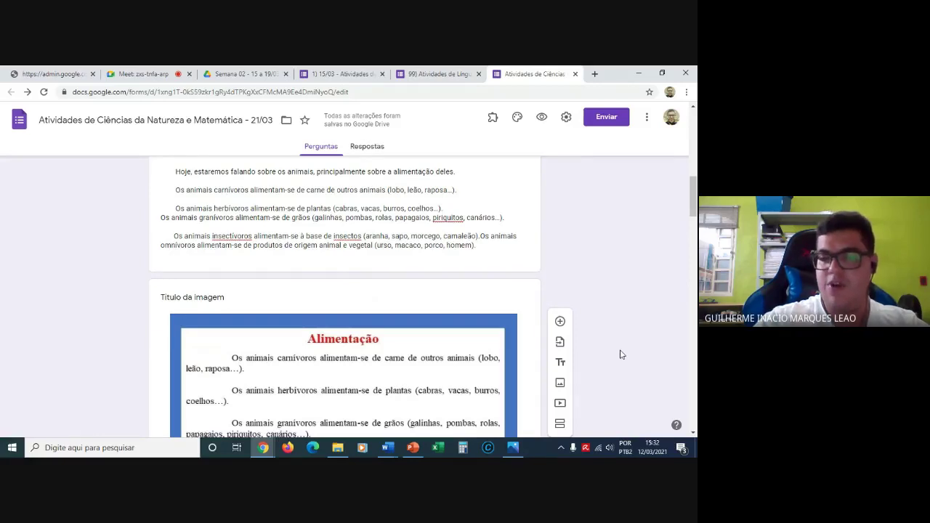
scroll(622, 355, down, 2)
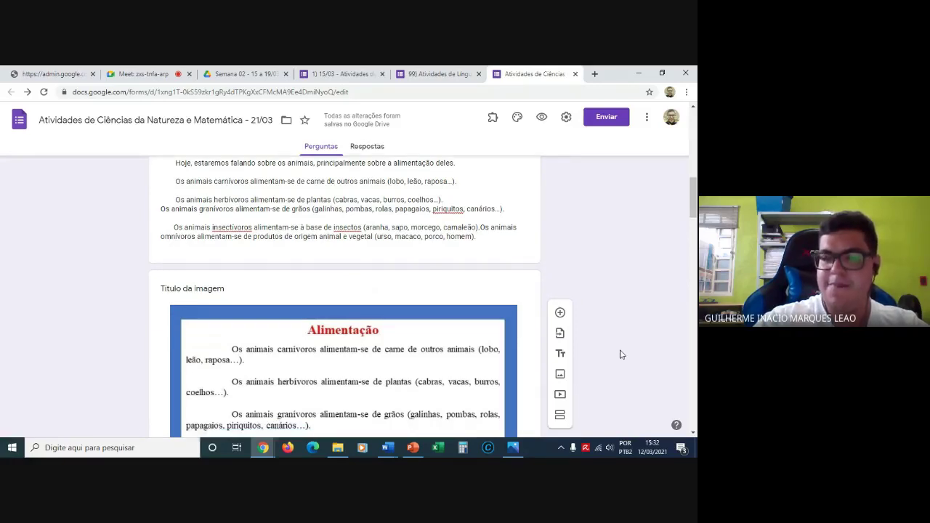
scroll(622, 355, down, 3)
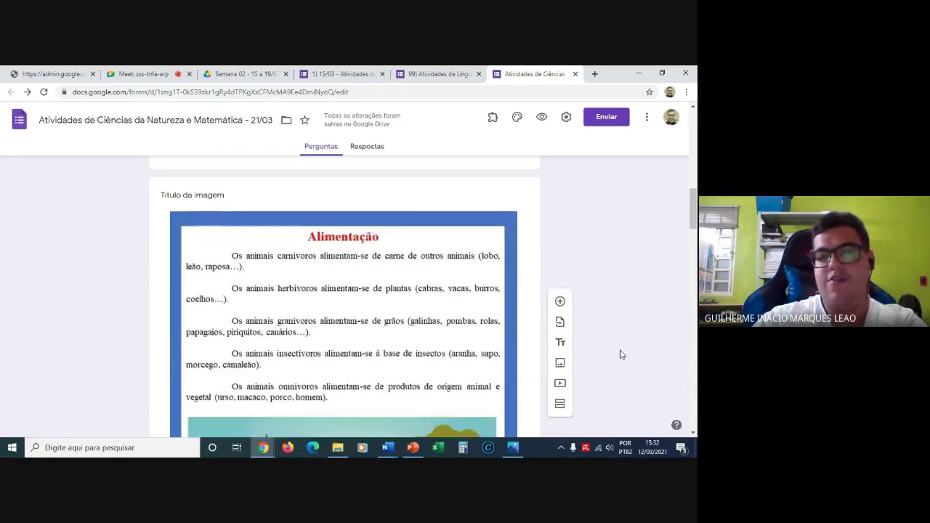
scroll(621, 354, down, 5)
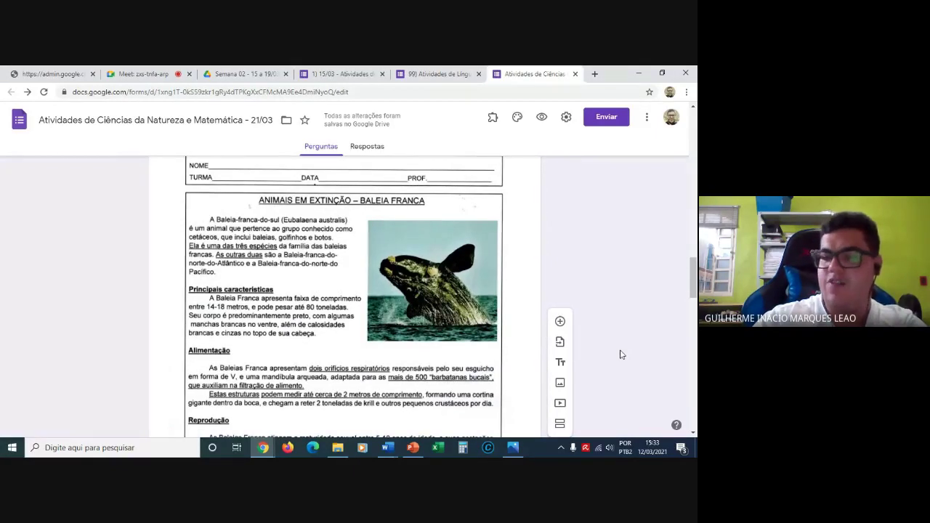
scroll(621, 354, up, 2)
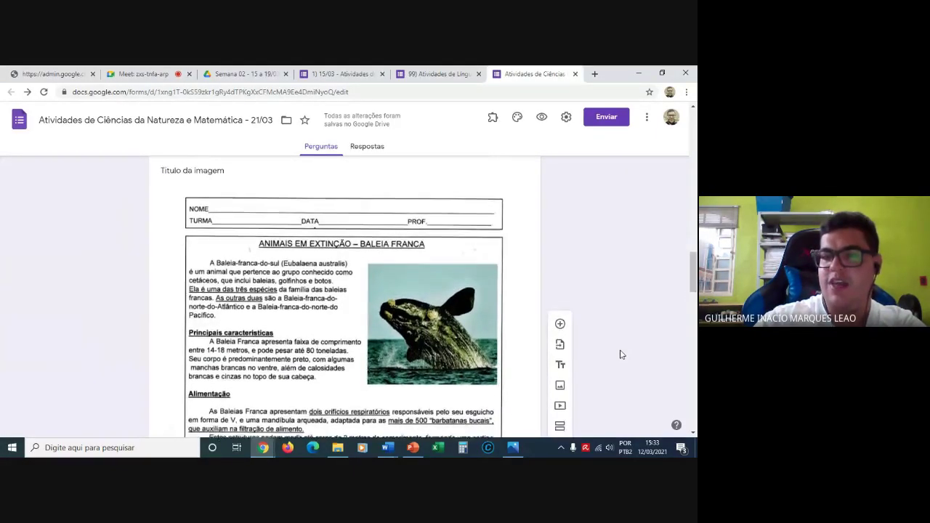
click(423, 281)
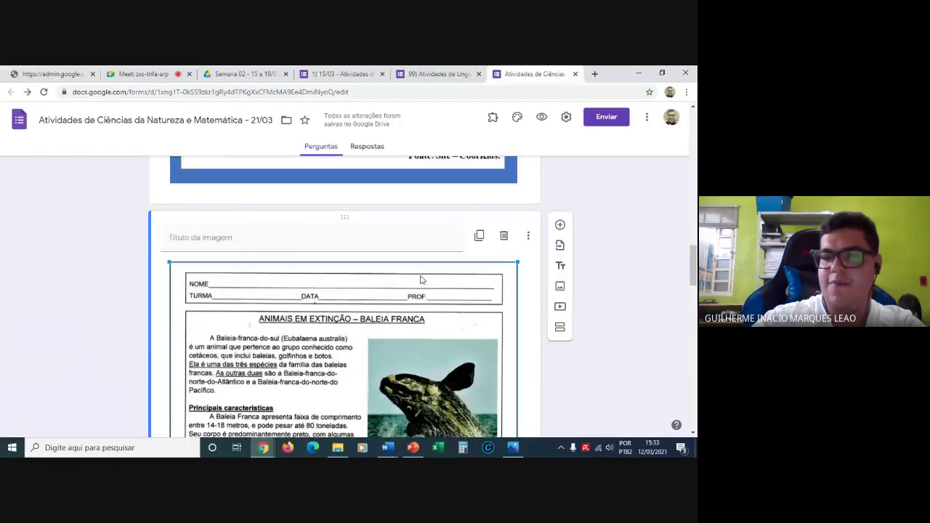
click(504, 237)
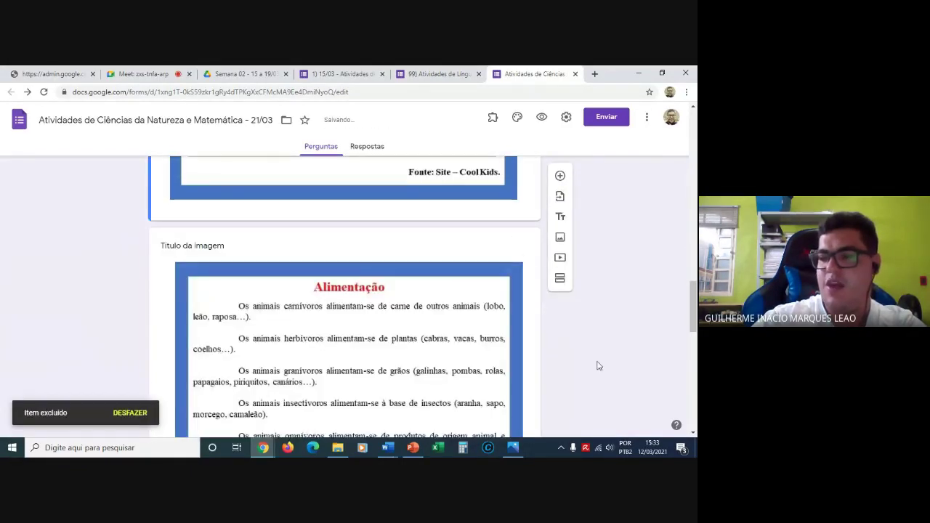
Replace the lion photo with the image file ondevivem uploaded from the computer's Imagens folder.
scroll(597, 366, down, 10)
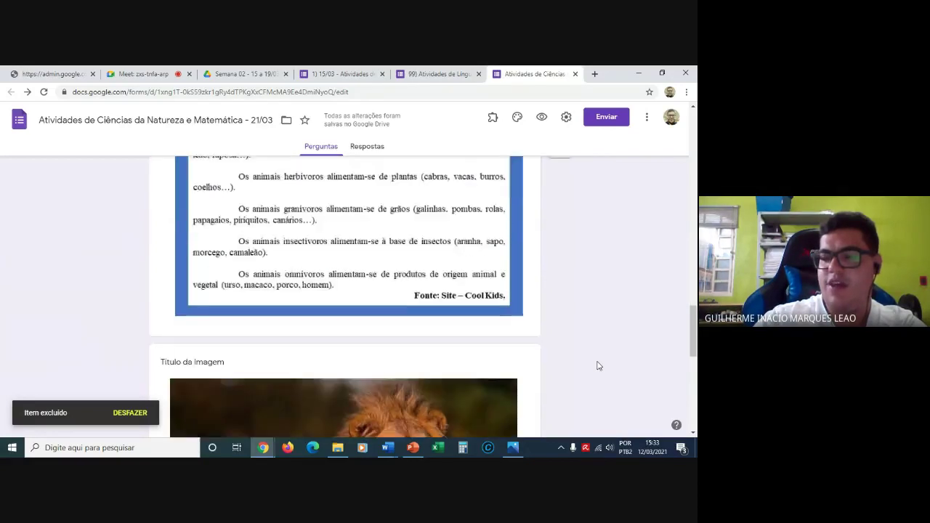
scroll(597, 366, up, 3)
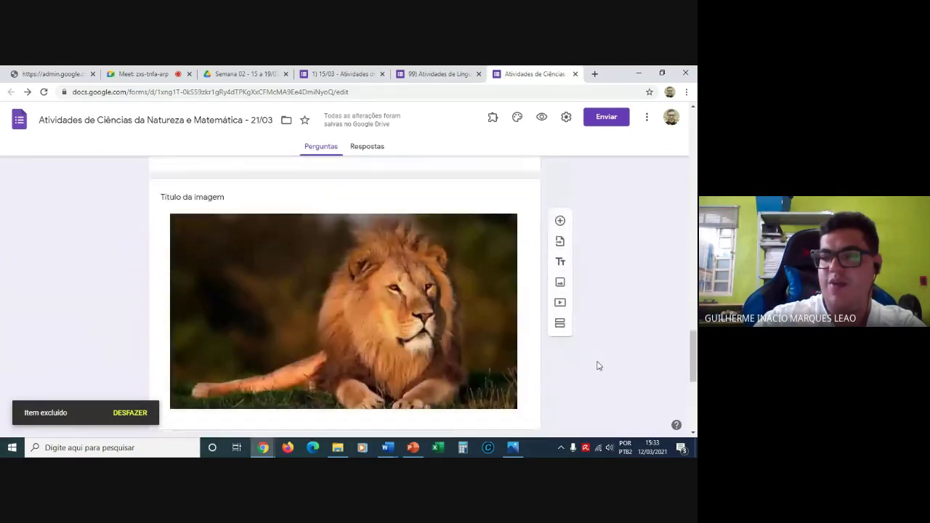
click(419, 265)
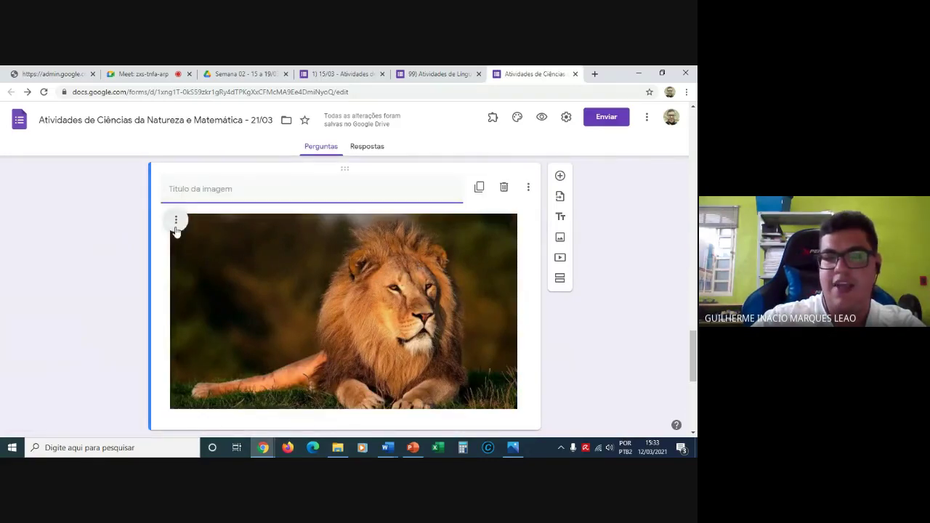
click(176, 224)
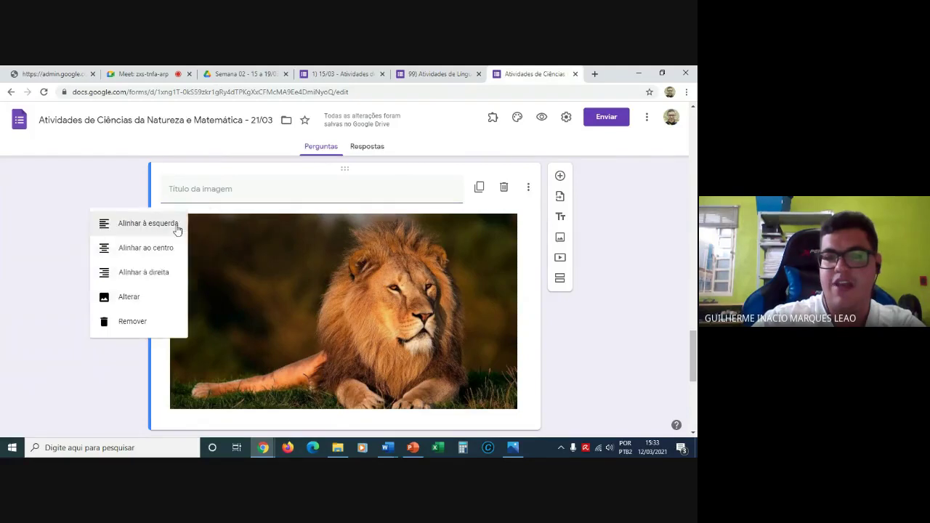
click(135, 303)
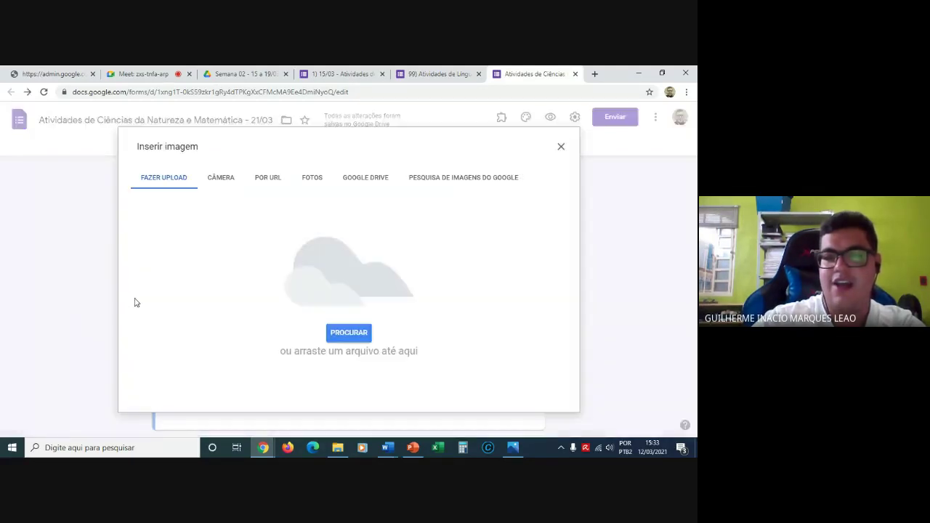
click(347, 333)
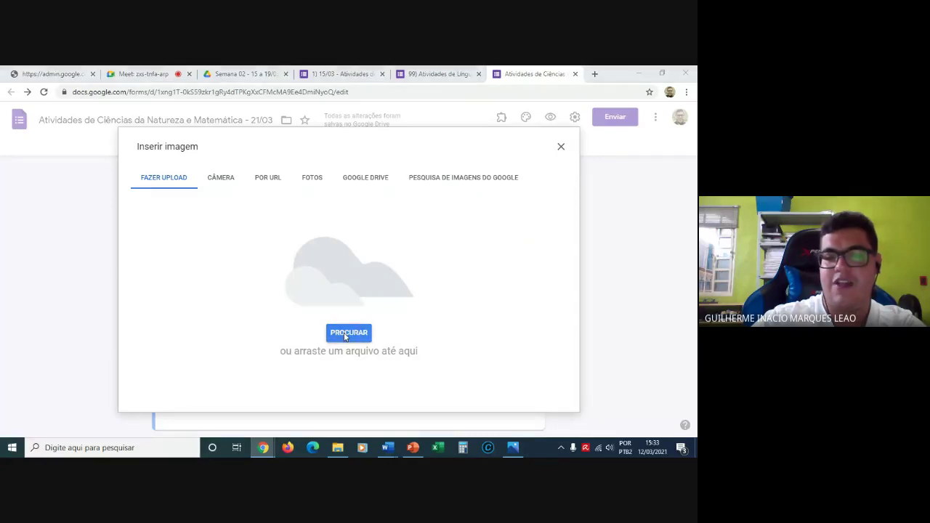
click(250, 222)
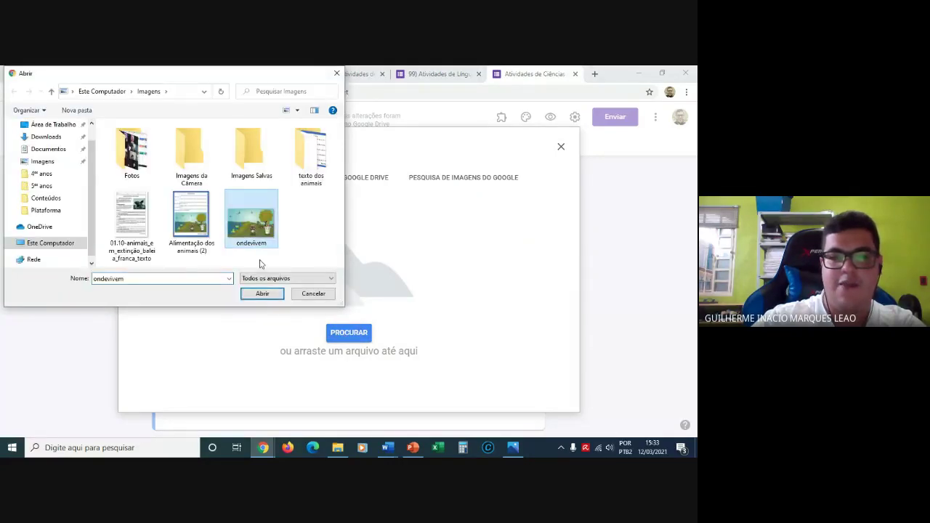
click(263, 294)
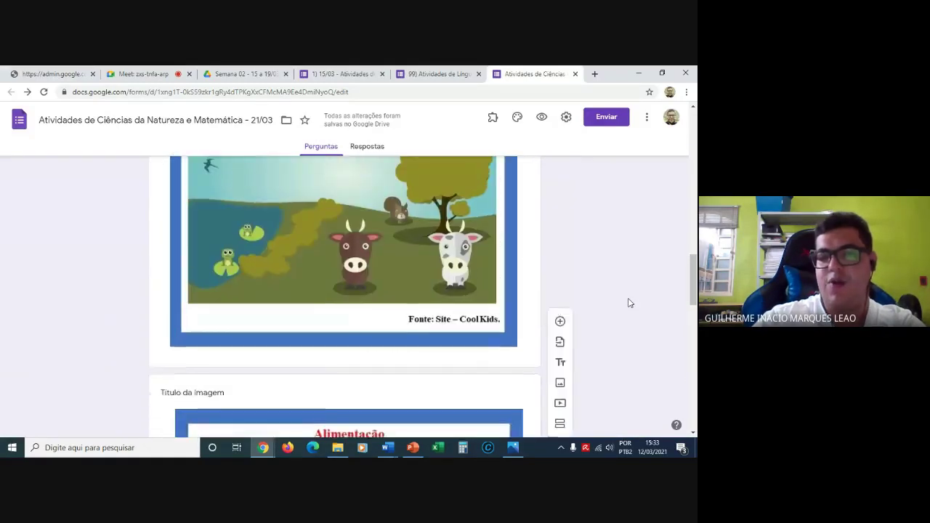
Start adding a video below the final landscape image with the two cows and search YouTube for "alimentação dos animais".
scroll(629, 303, up, 3)
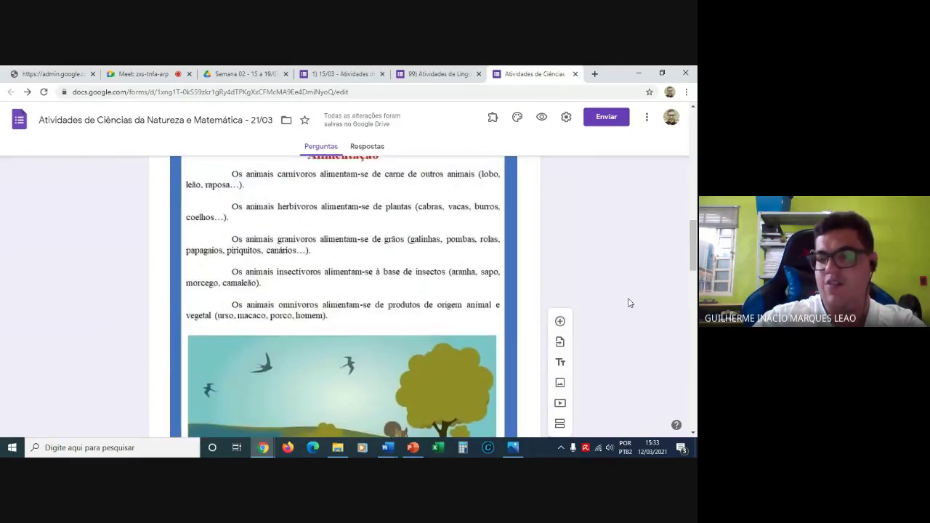
scroll(629, 303, down, 8)
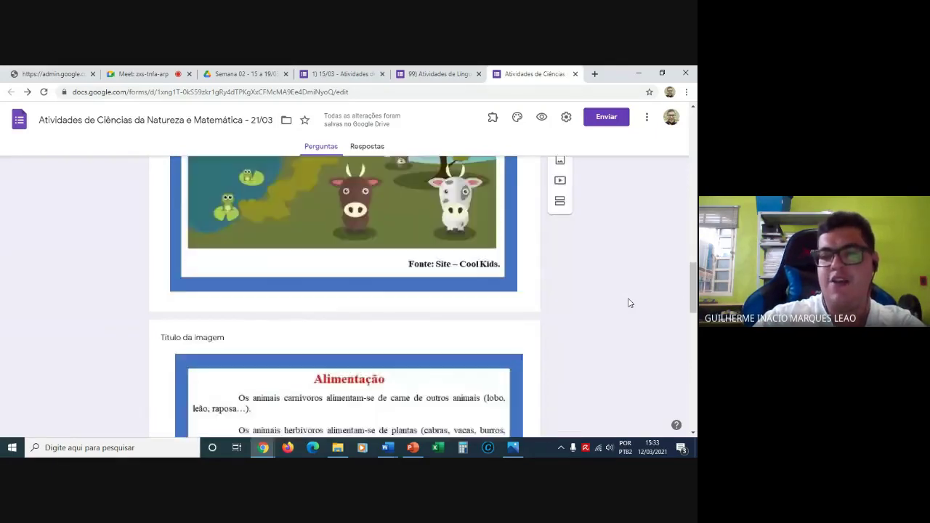
scroll(629, 303, down, 5)
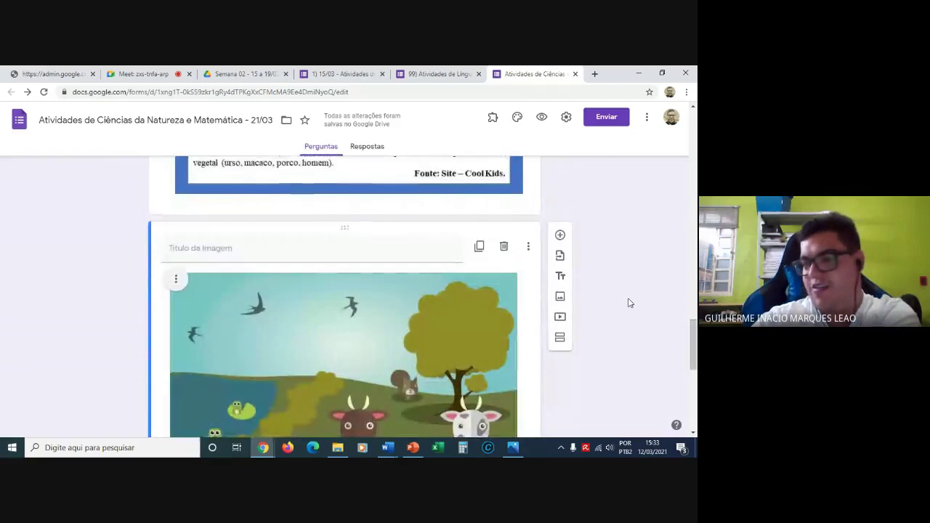
scroll(629, 303, down, 3)
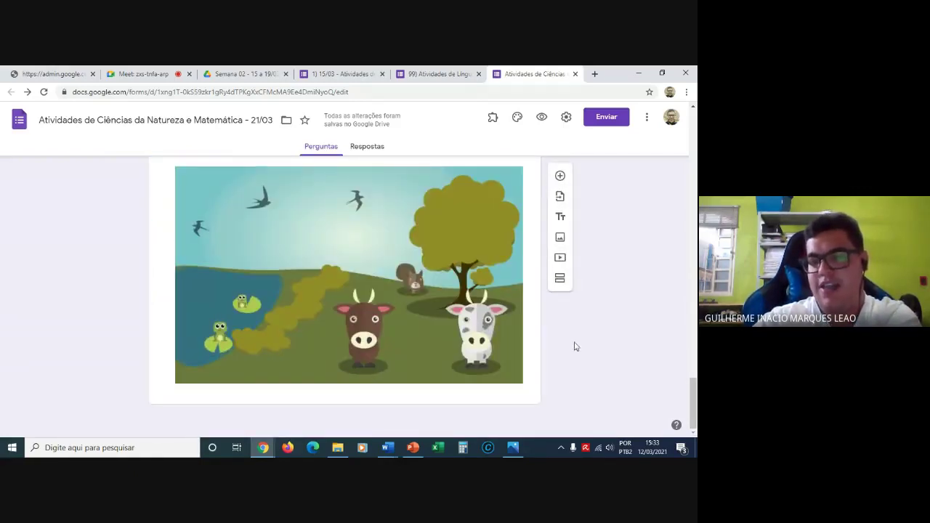
click(532, 380)
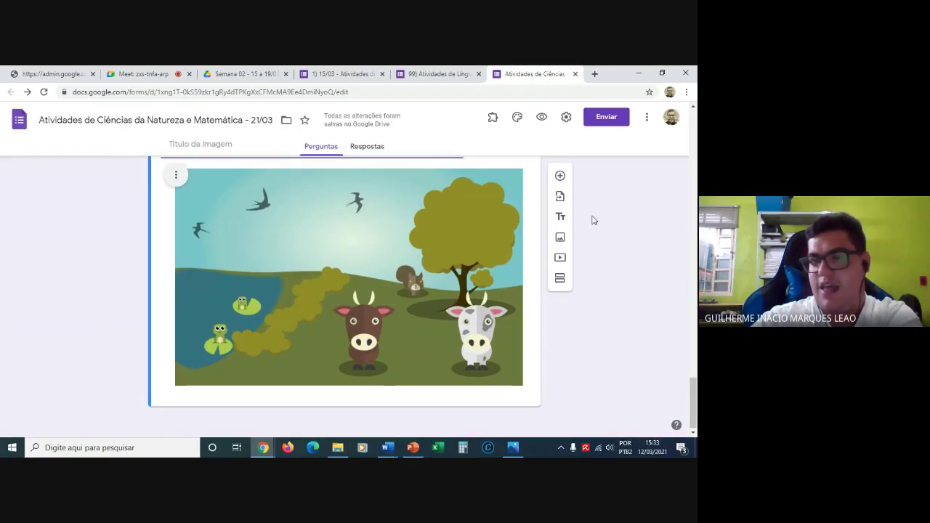
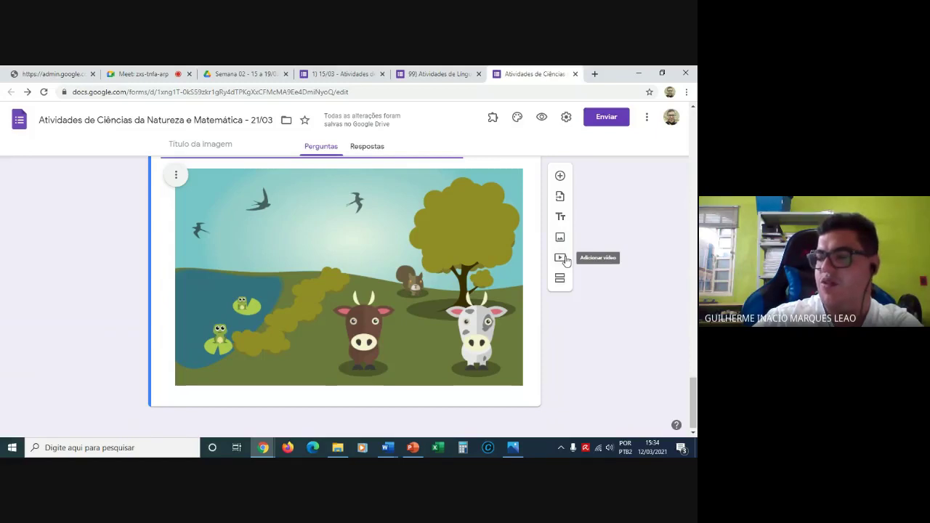
click(566, 260)
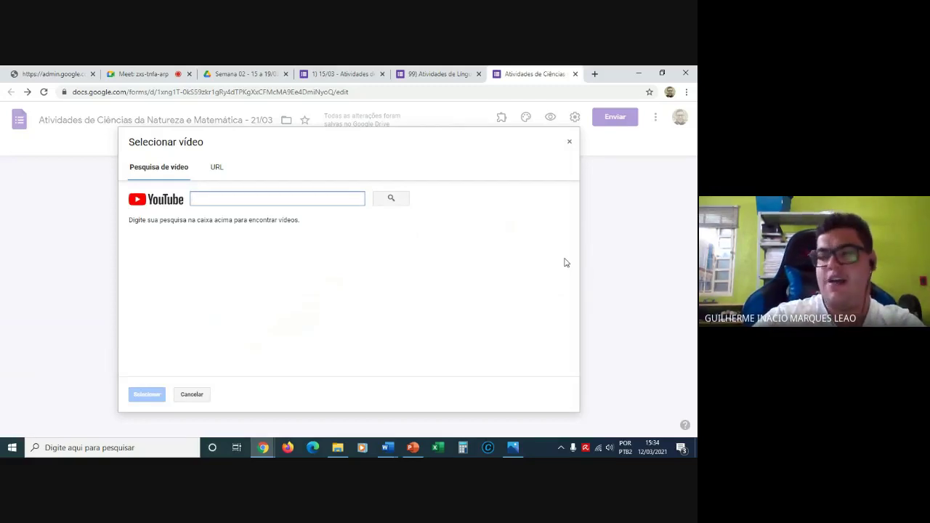
text(alimen)
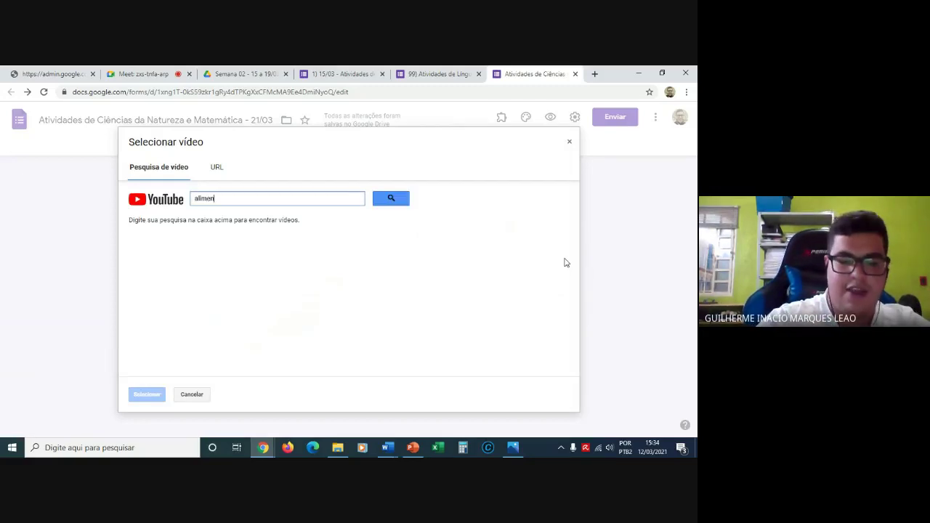
text(tação dos )
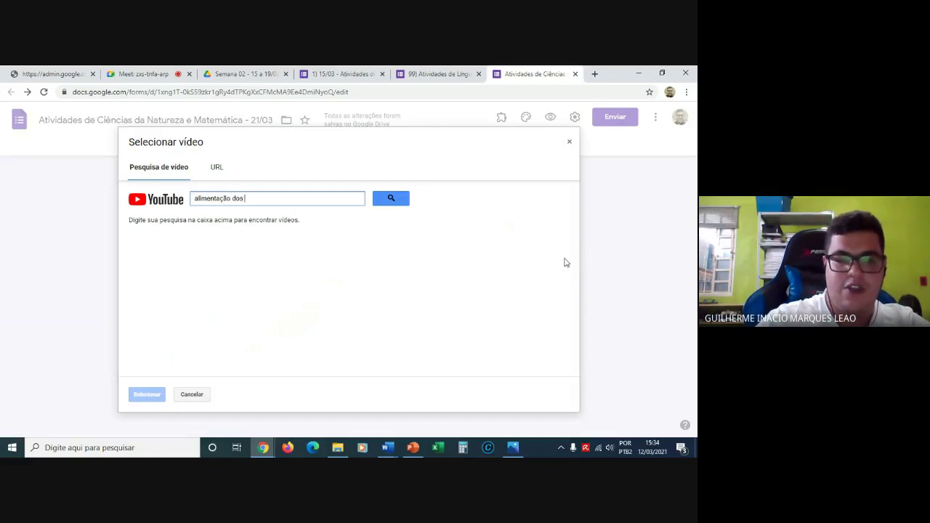
text(animal)
text(s)
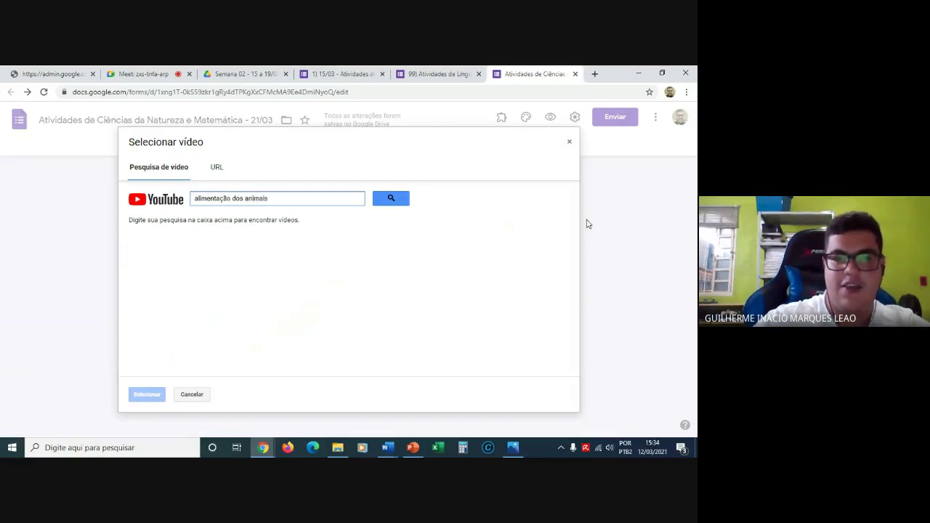
click(393, 200)
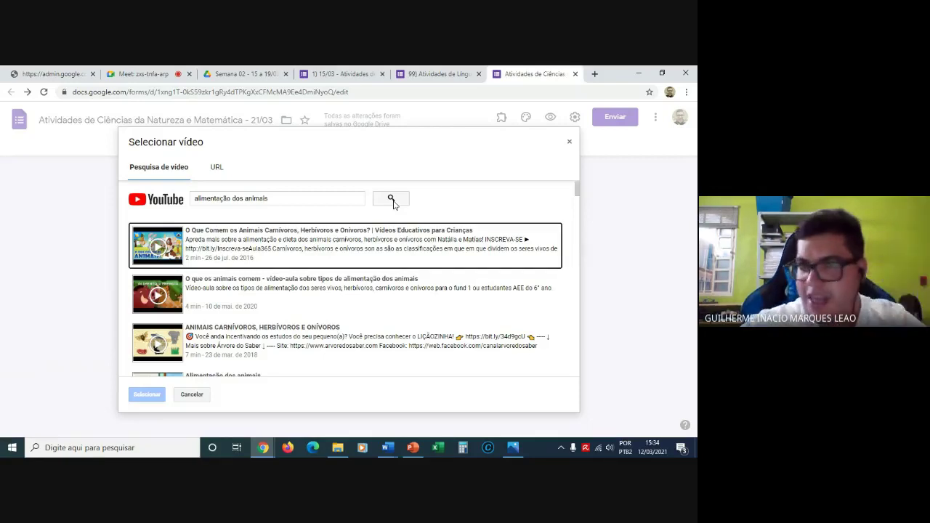
Open YouTube in a new browser tab and search there for "alimentação dos animais".
click(594, 74)
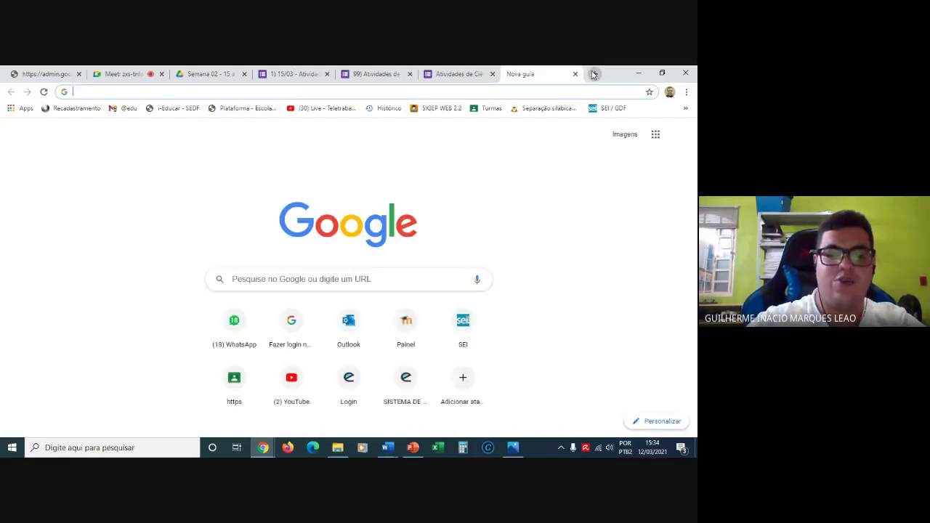
text(y)
key(Return)
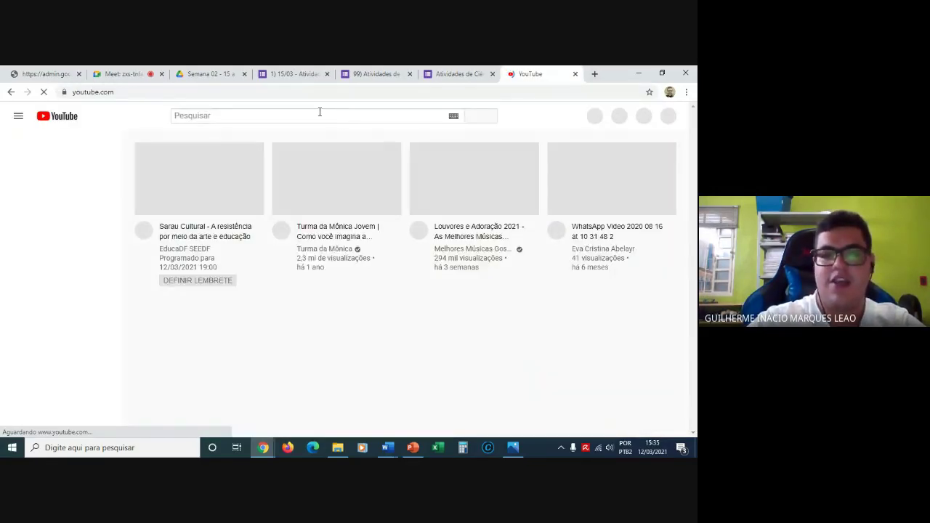
click(319, 115)
text(alimenta)
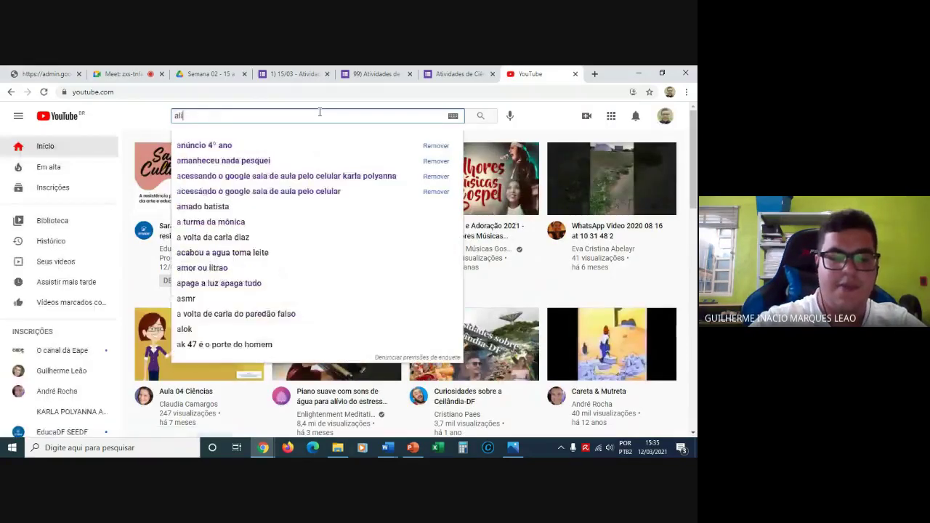
text(ção dos )
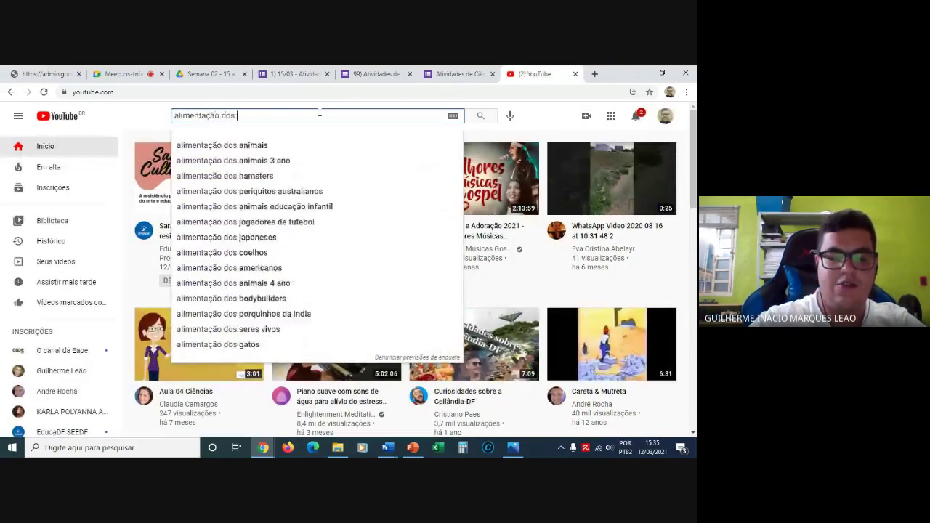
text(animais)
key(Return)
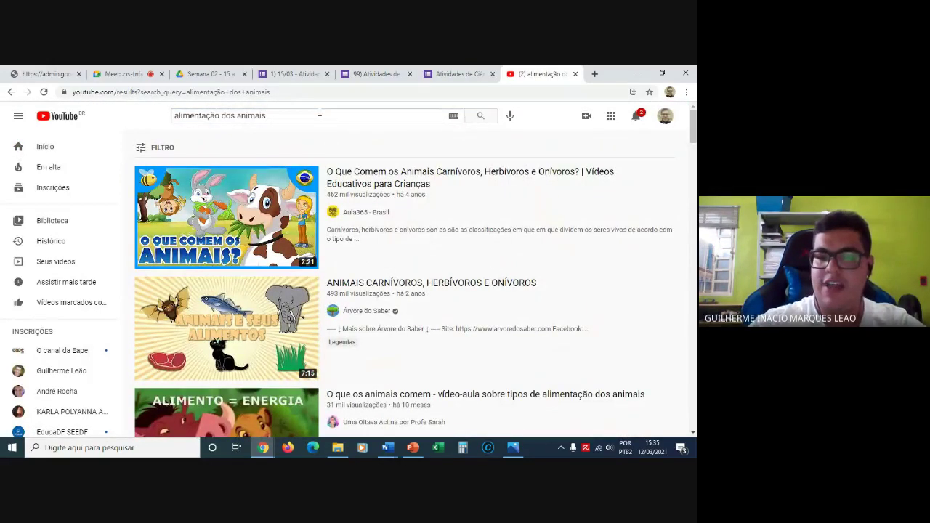
Open the video "O Que Comem os Animais Carnívoros, Herbívoros e Onívoros?", pause it and copy its web address.
click(368, 184)
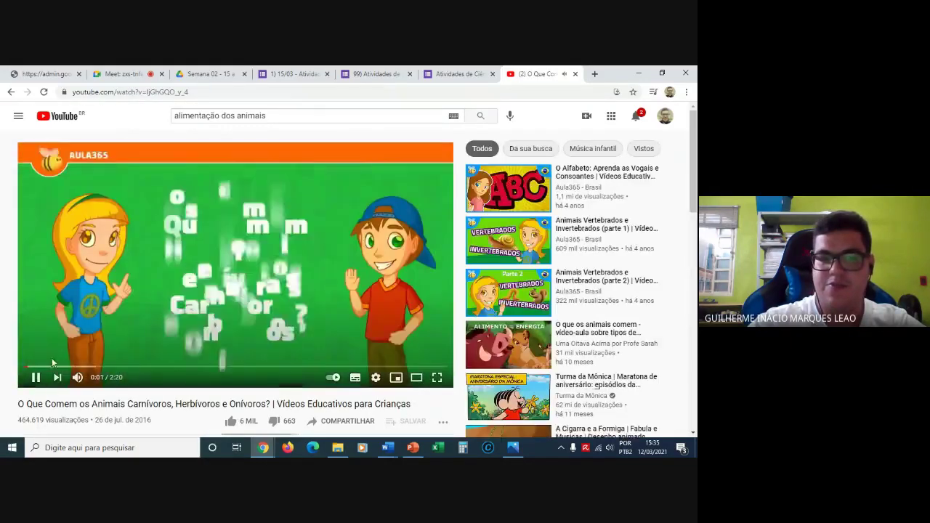
click(36, 377)
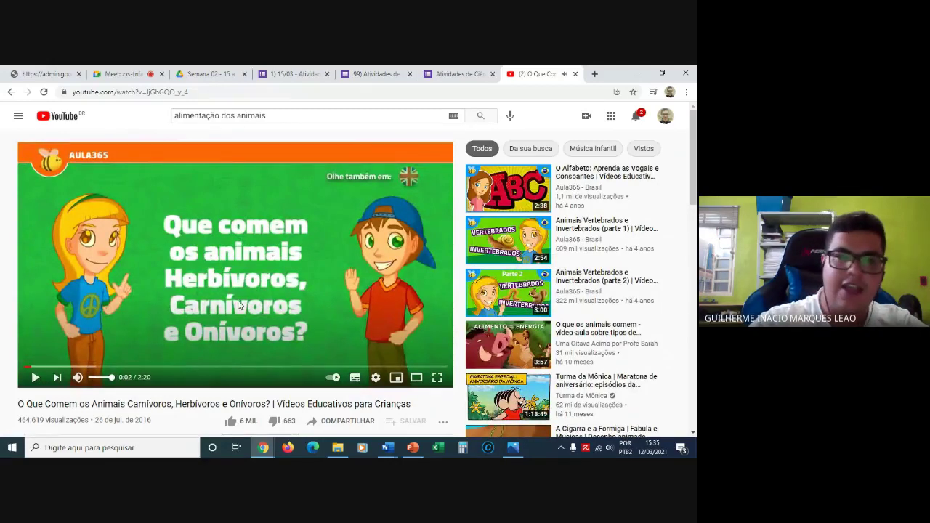
click(156, 91)
key(ctrl+c)
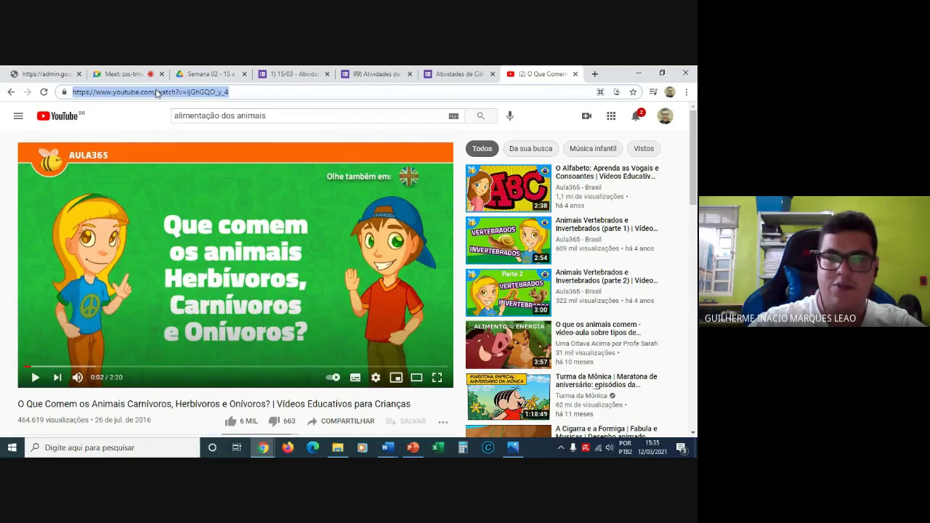
right_click(156, 93)
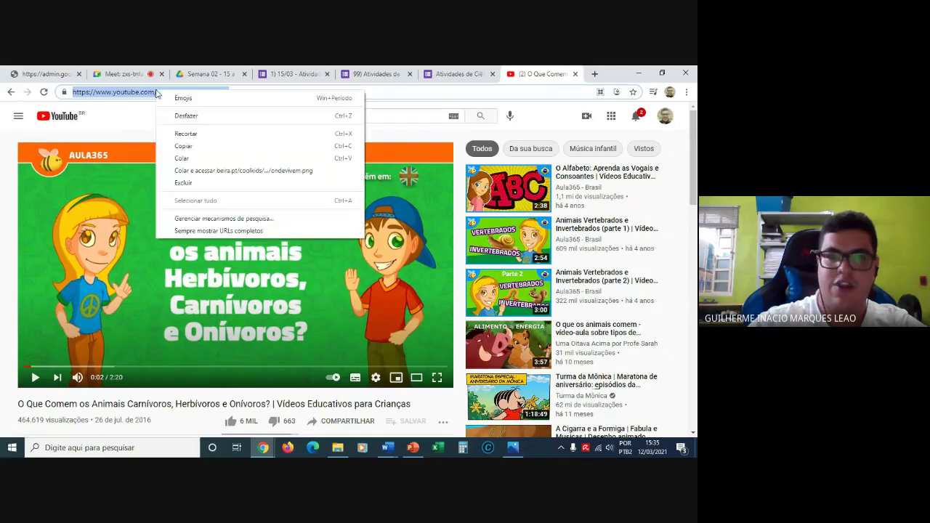
click(198, 151)
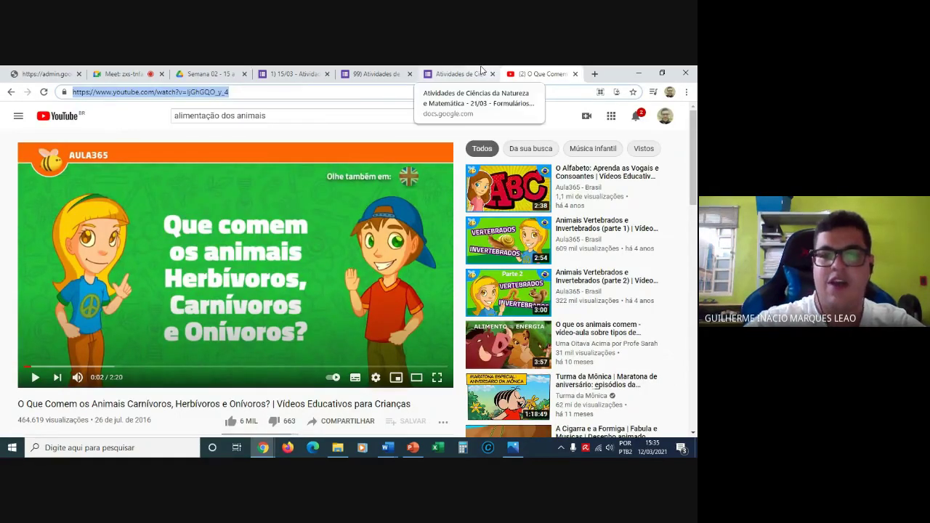
Back in the form, insert the video by its copied YouTube URL after briefly playing the preview.
click(481, 71)
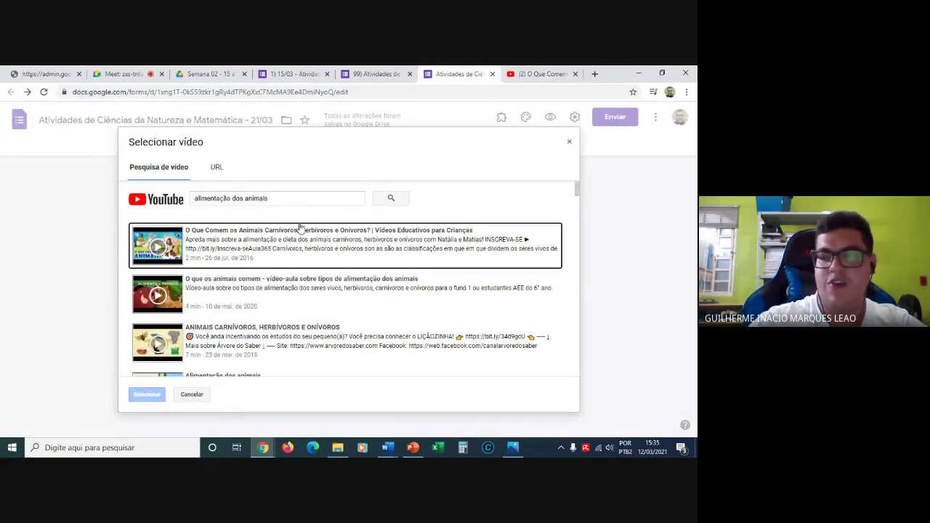
click(216, 170)
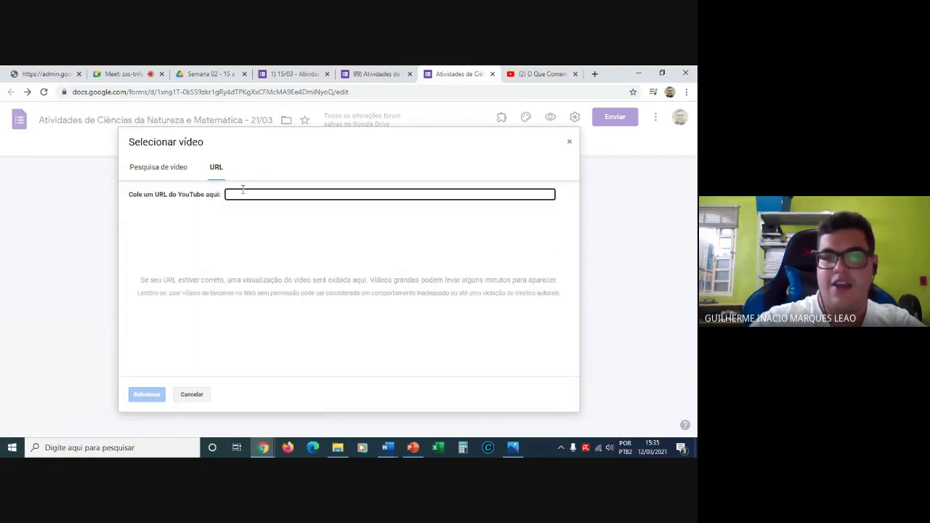
key(ctrl+v)
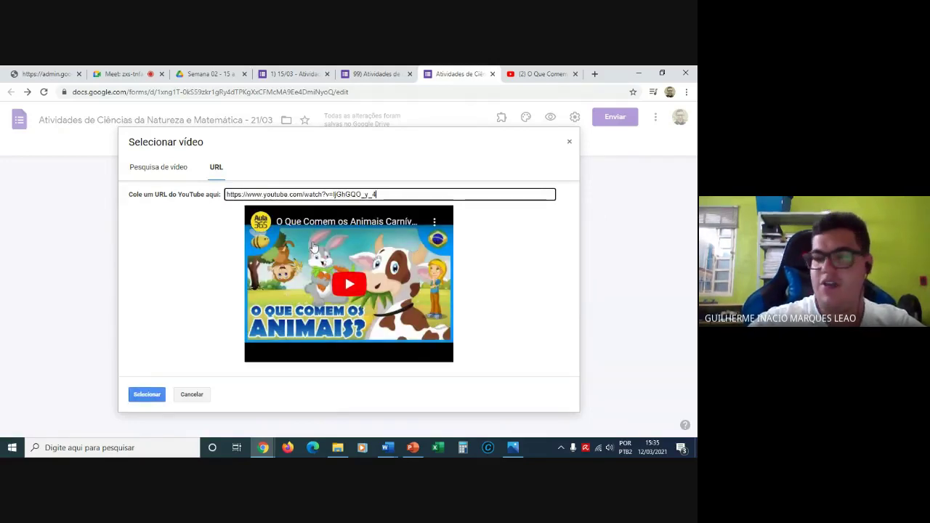
click(306, 254)
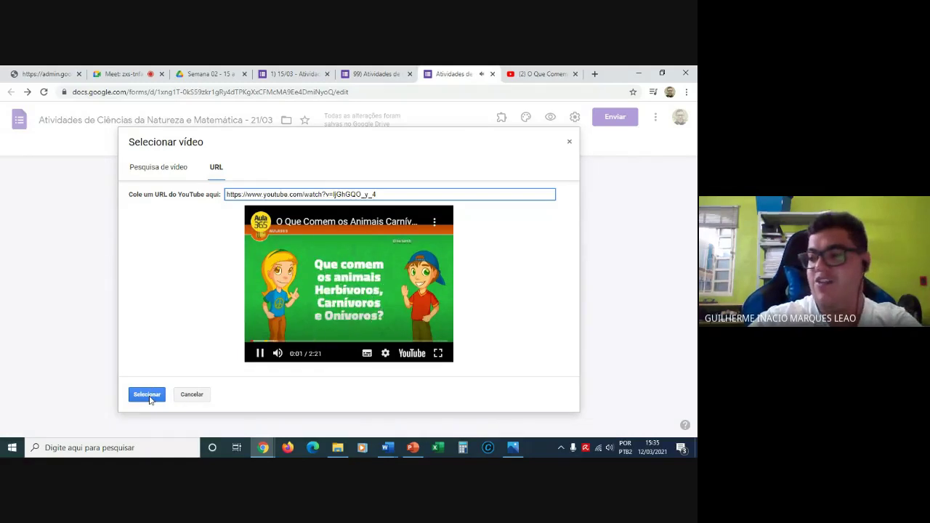
click(260, 353)
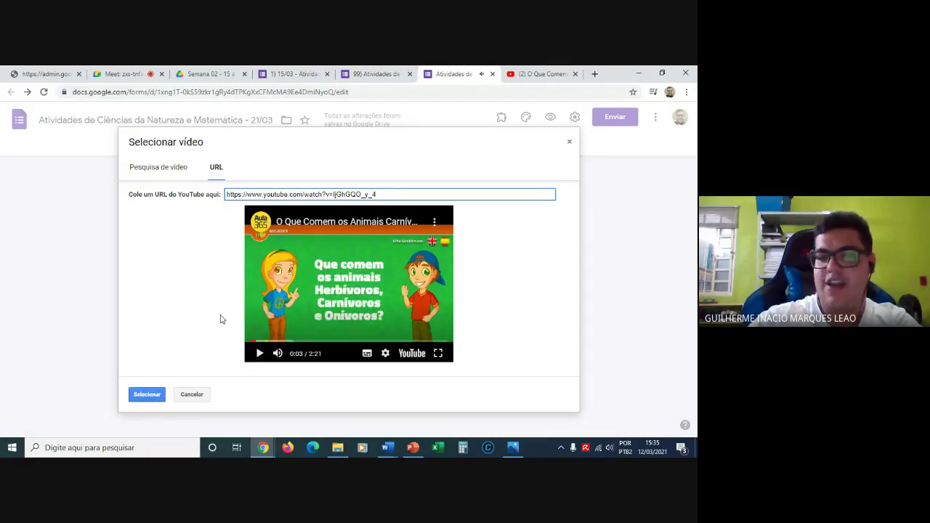
click(146, 396)
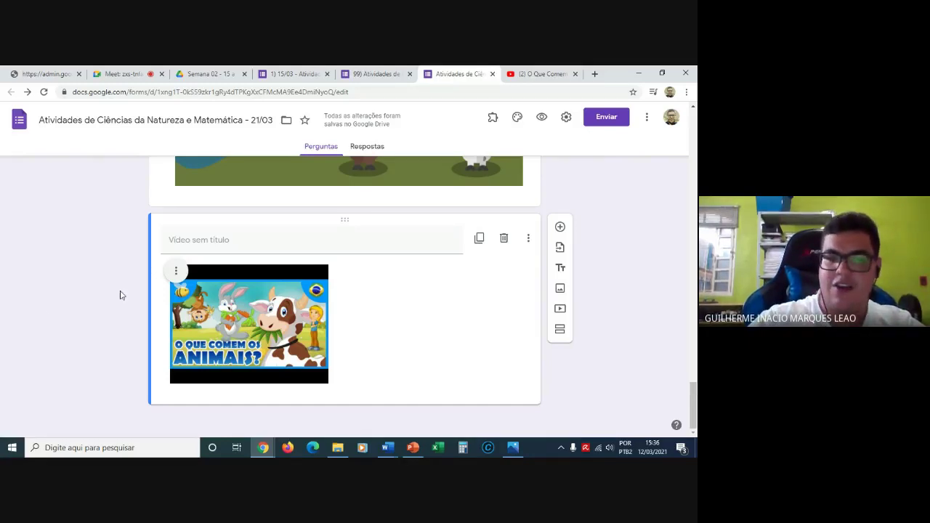
Align the "O que comem os animais?" video to the centre and enlarge it to the full width of its form item.
click(177, 274)
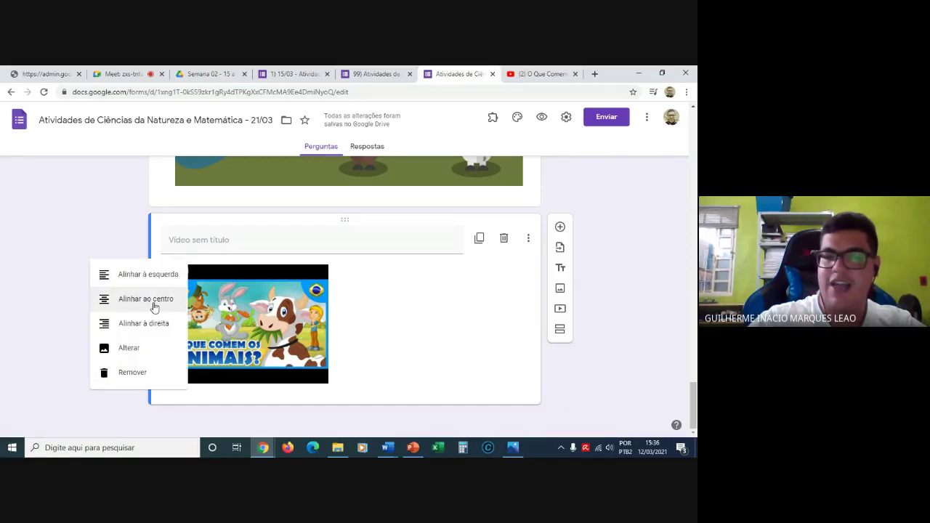
click(153, 305)
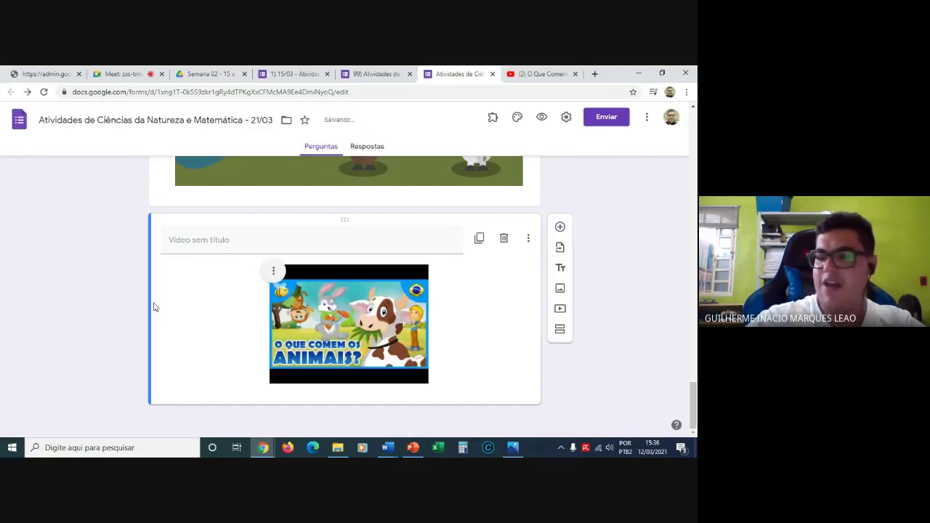
click(334, 327)
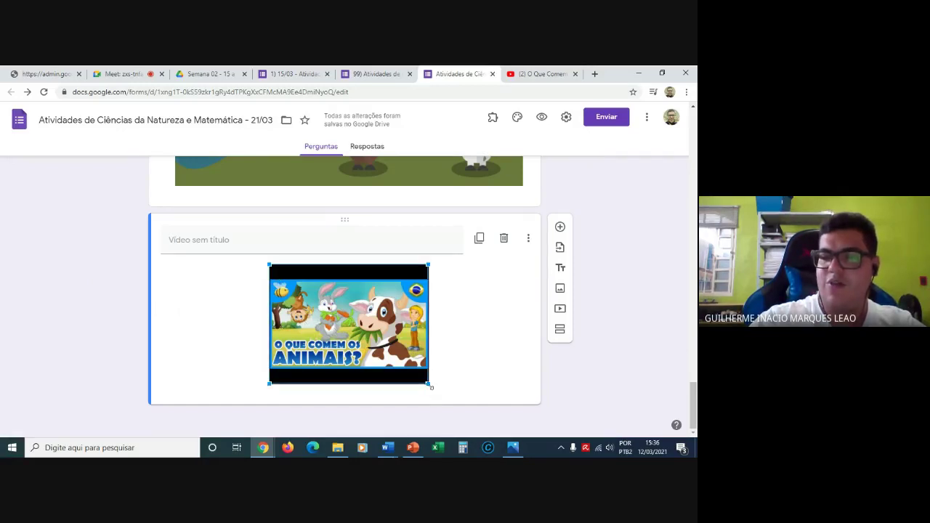
drag(431, 387, 617, 389)
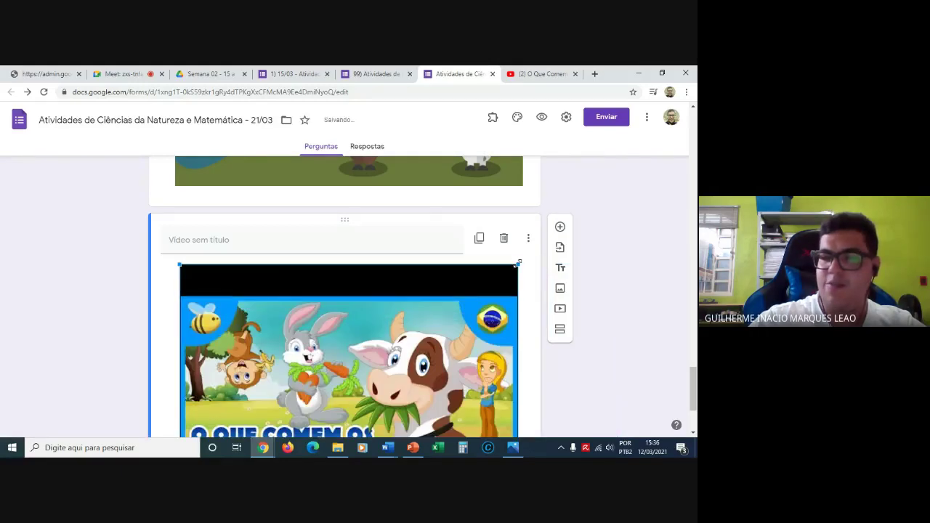
drag(517, 263, 629, 129)
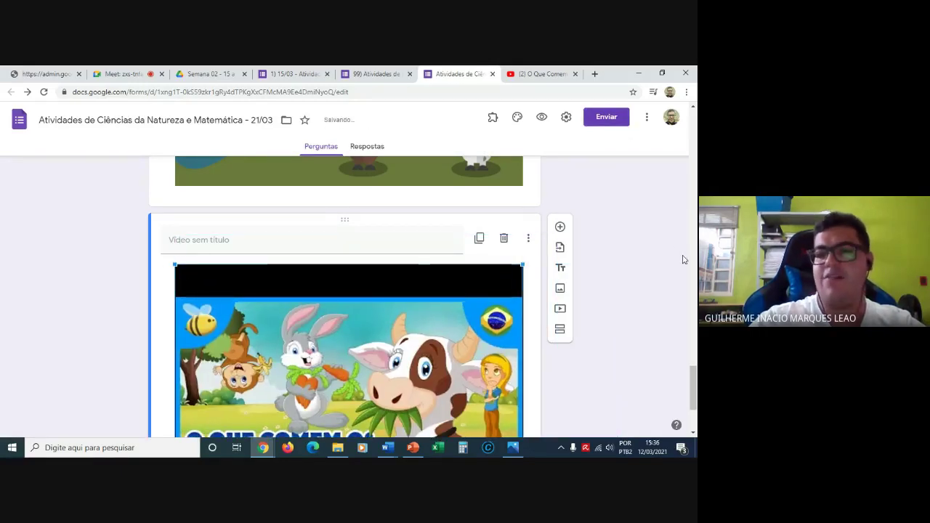
scroll(683, 259, down, 1)
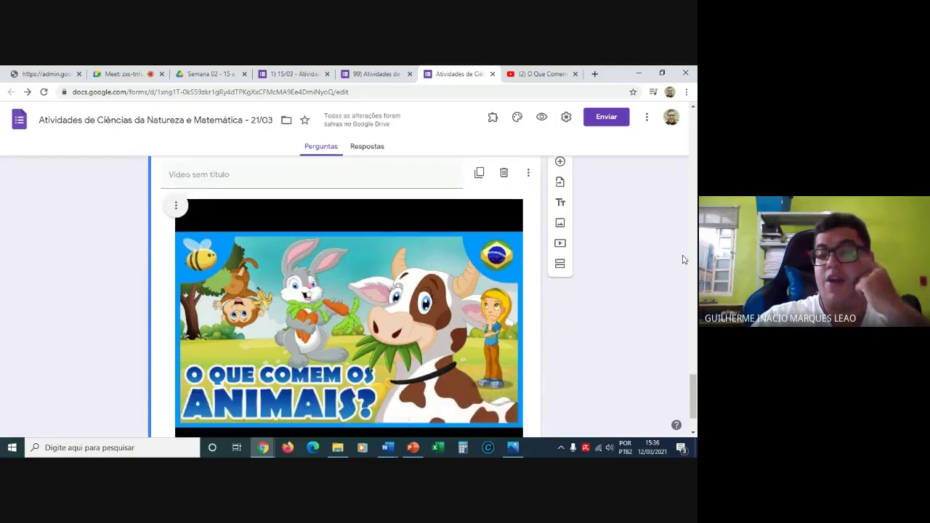
scroll(683, 259, down, 1)
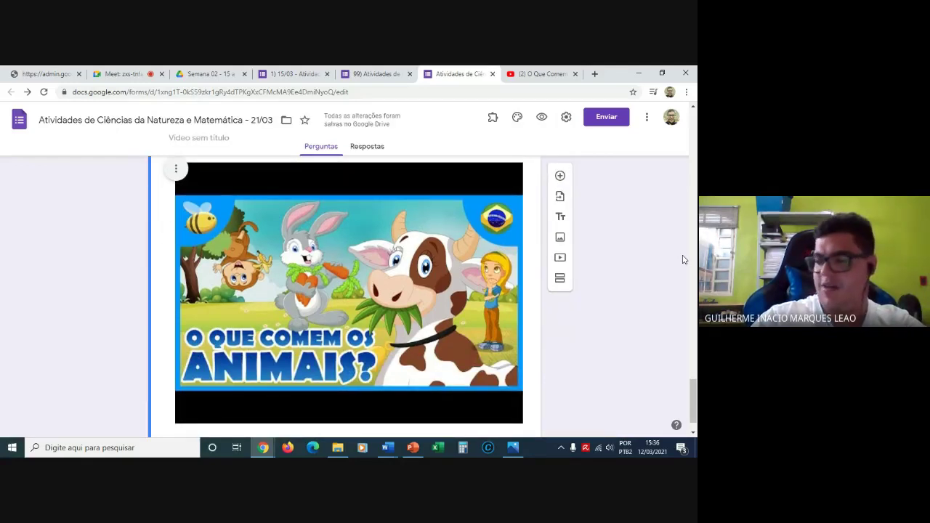
scroll(683, 259, up, 3)
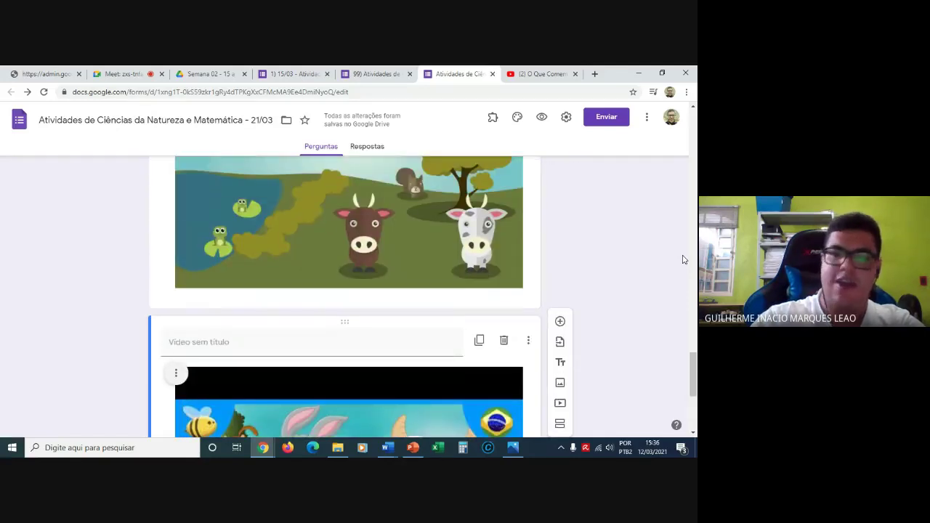
Title the "O que comem os animais?" video item "Vídeo: Alimentação".
scroll(683, 260, down, 2)
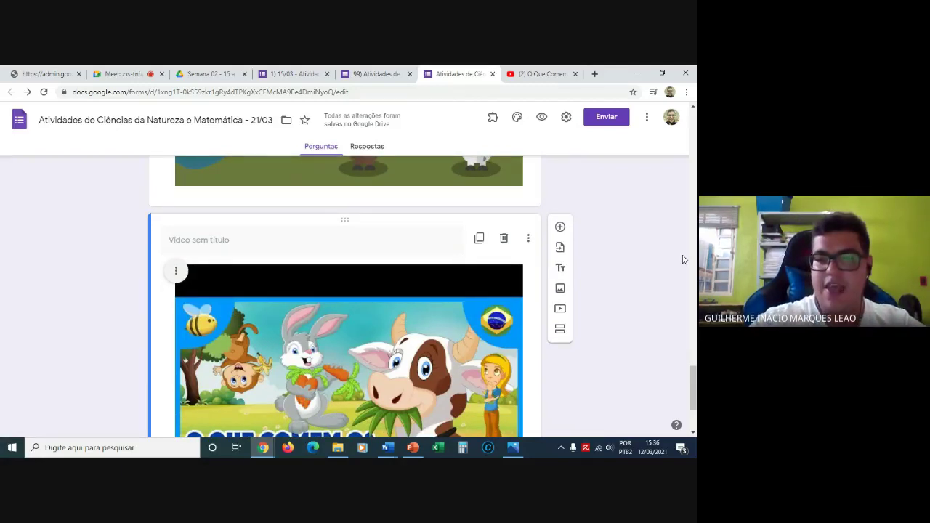
scroll(683, 259, down, 1)
scroll(683, 260, down, 1)
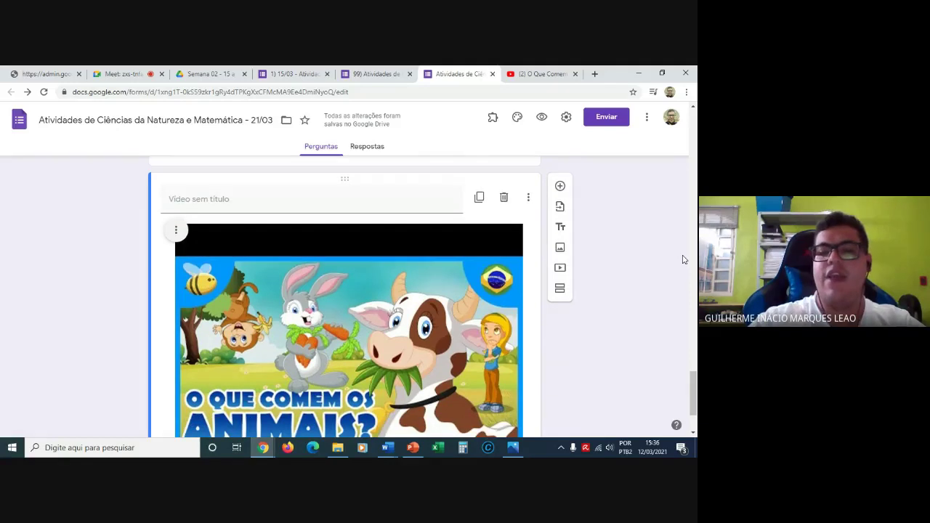
click(213, 203)
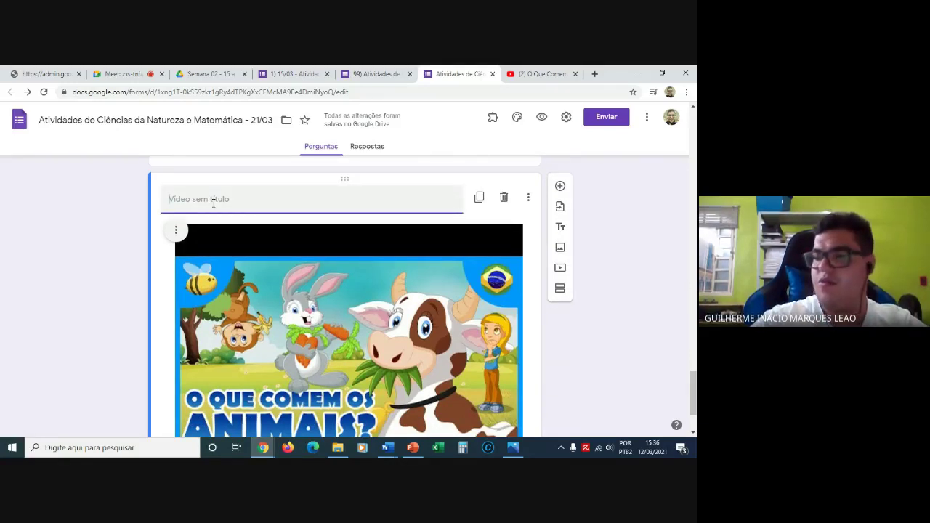
text(Vídeo)
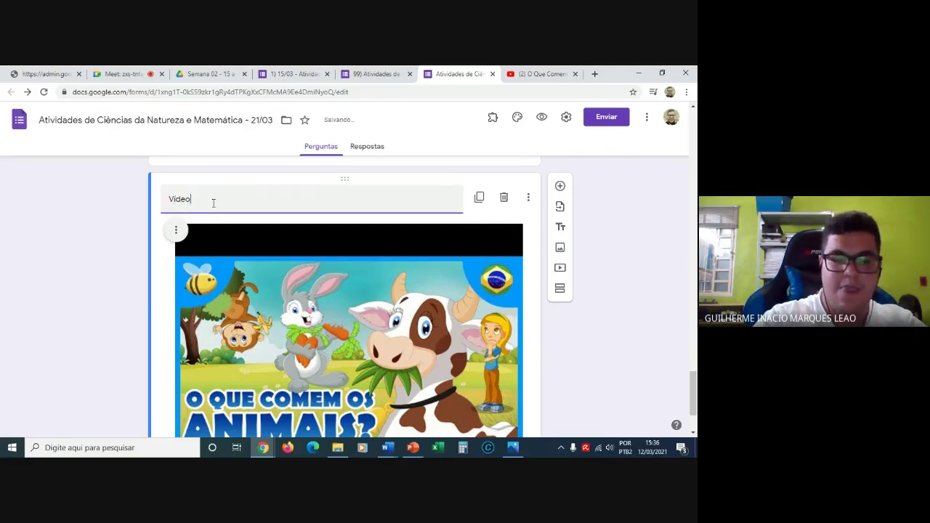
text(: )
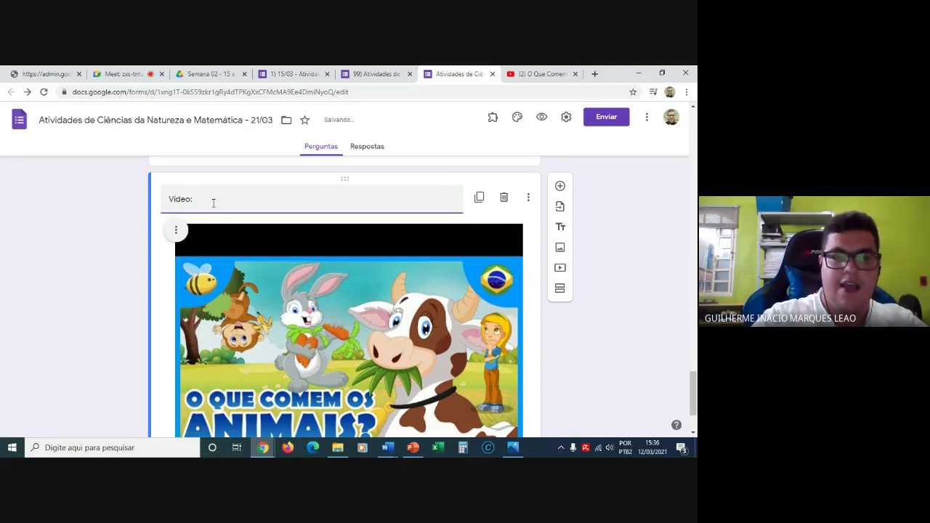
text(Alimentação)
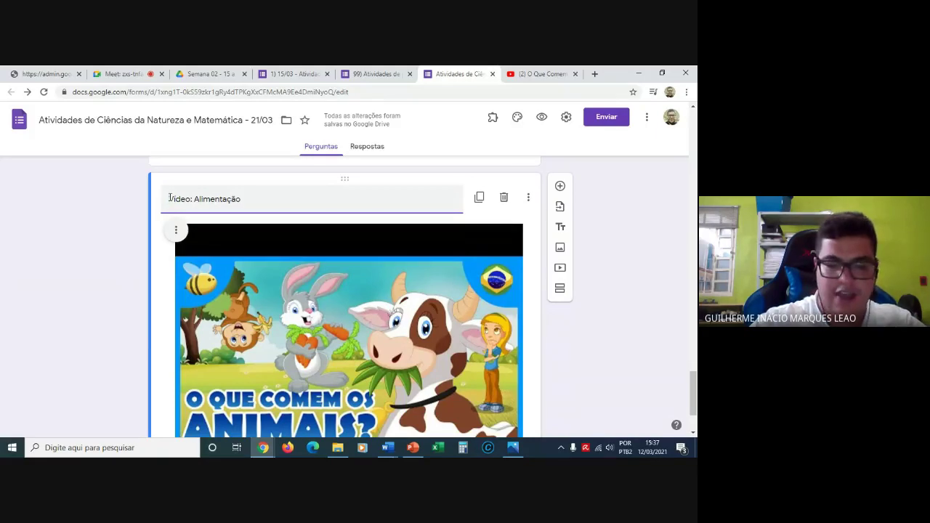
Insert the film camera and clapper board emojis, followed by a space, at the start of the video title "Vídeo: Alimentação".
key(super+period)
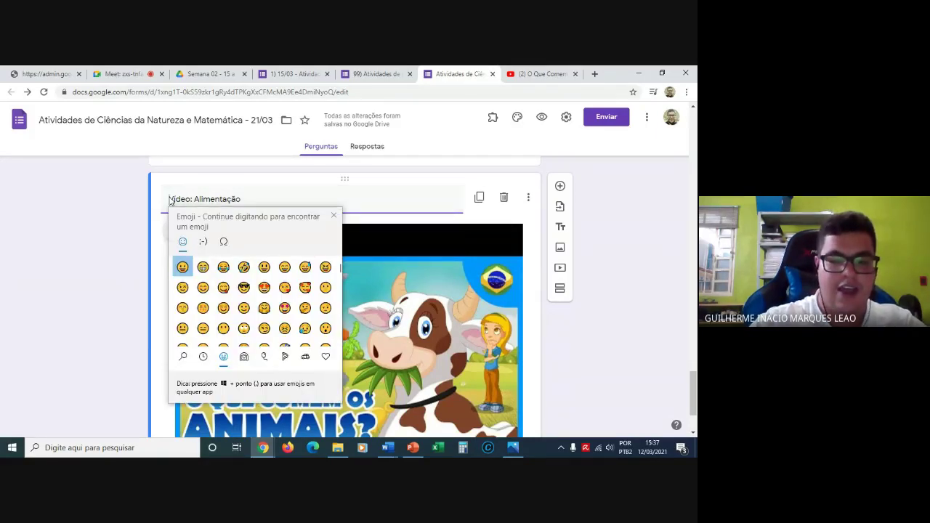
click(202, 360)
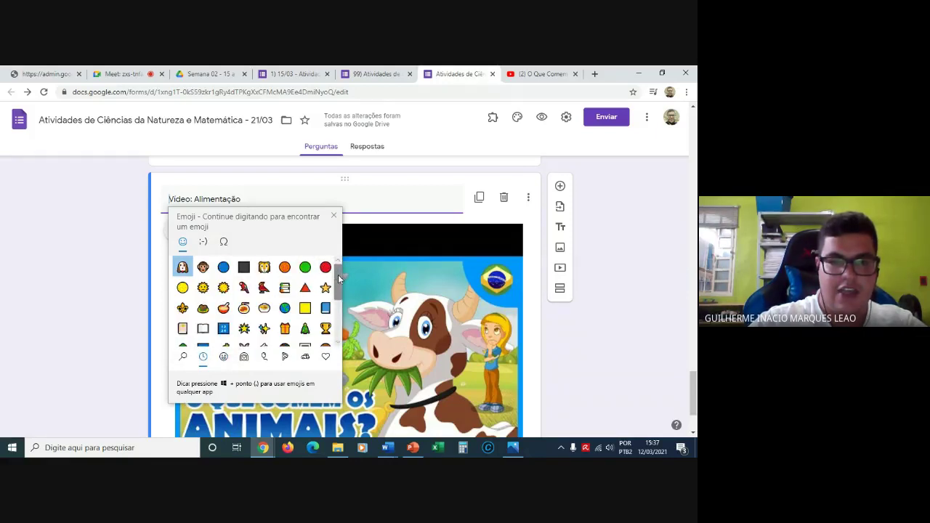
scroll(339, 282, down, 1)
drag(339, 281, 339, 338)
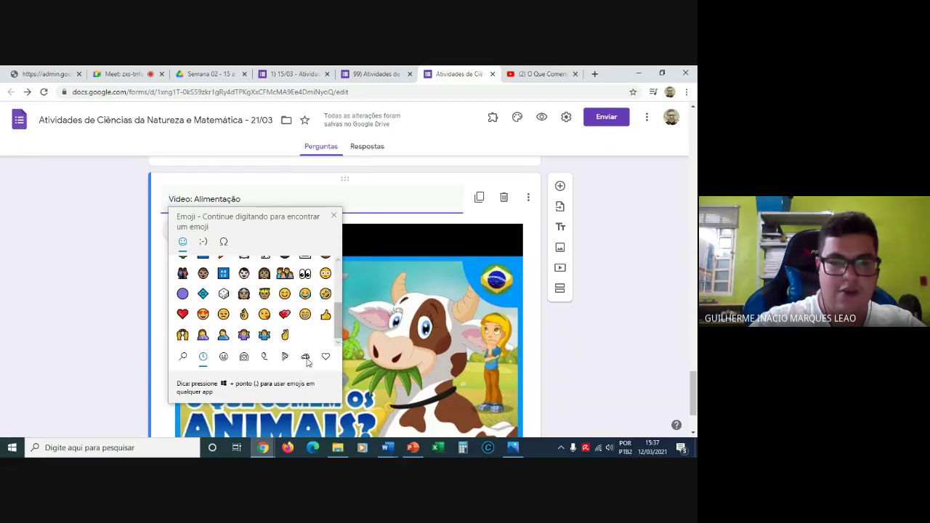
click(306, 358)
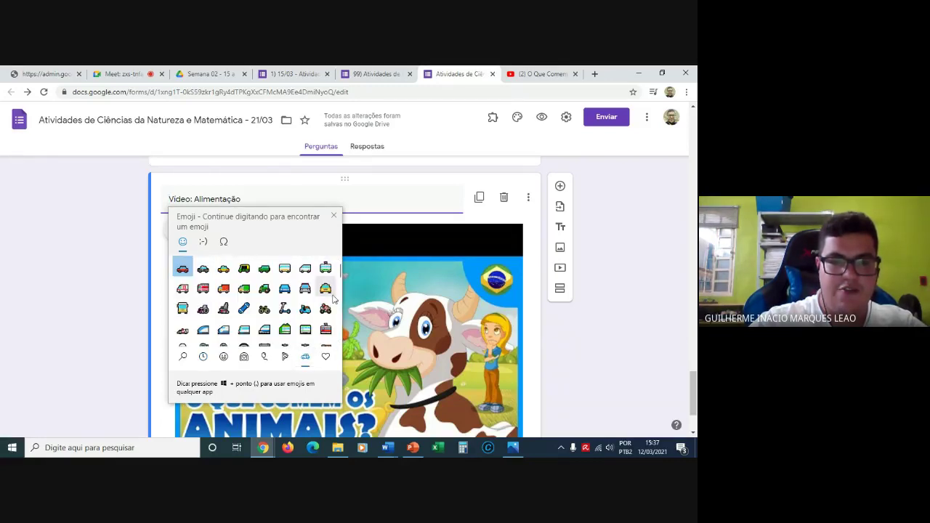
drag(338, 274, 340, 338)
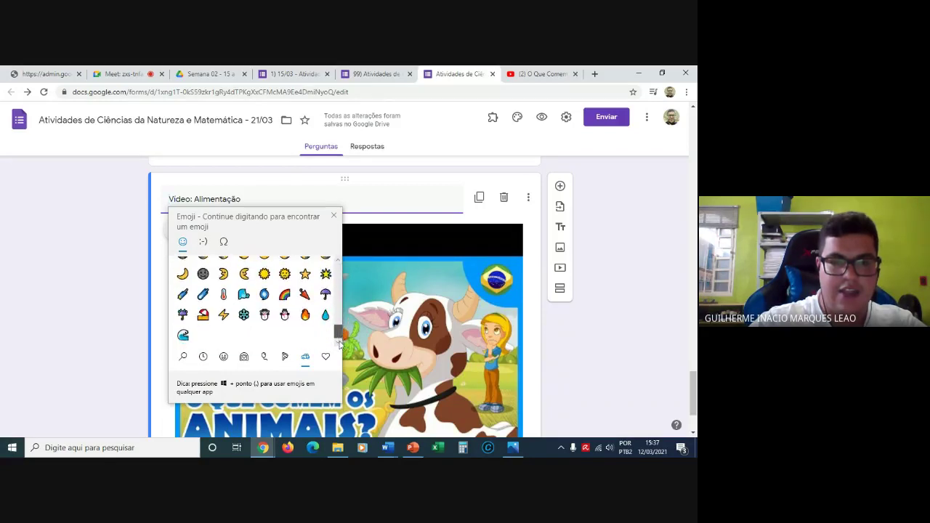
click(285, 357)
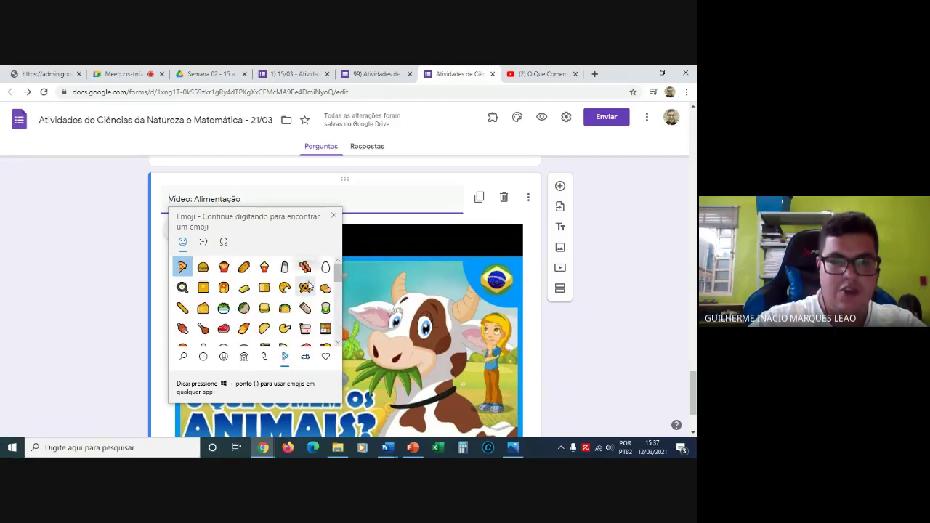
click(265, 357)
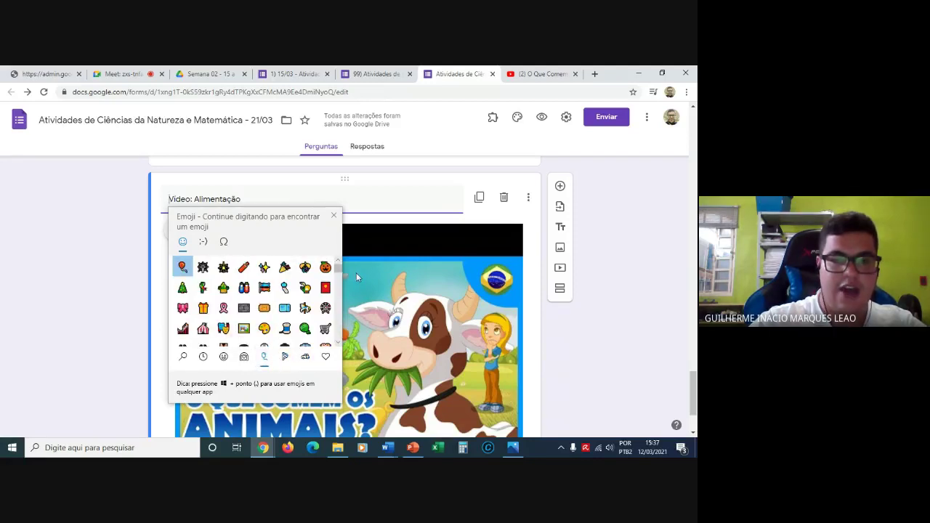
drag(339, 271, 339, 315)
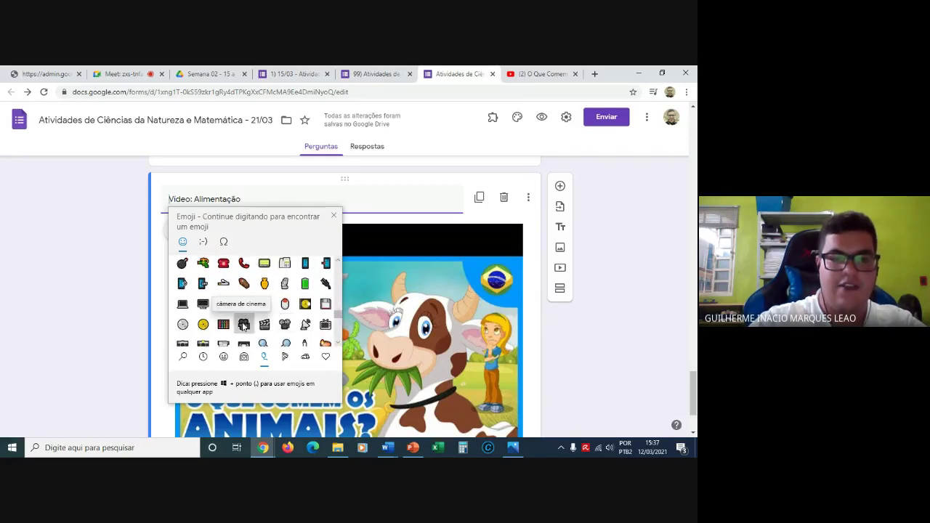
click(244, 324)
click(264, 325)
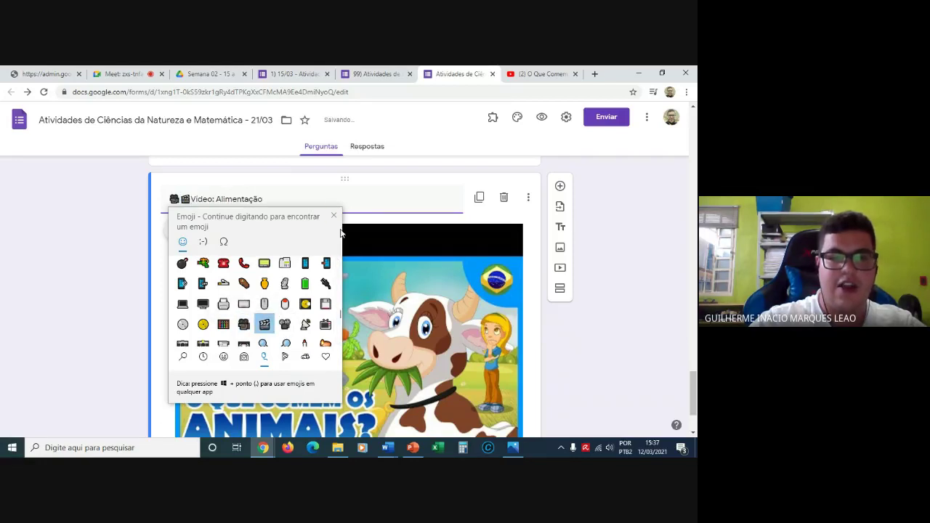
click(333, 215)
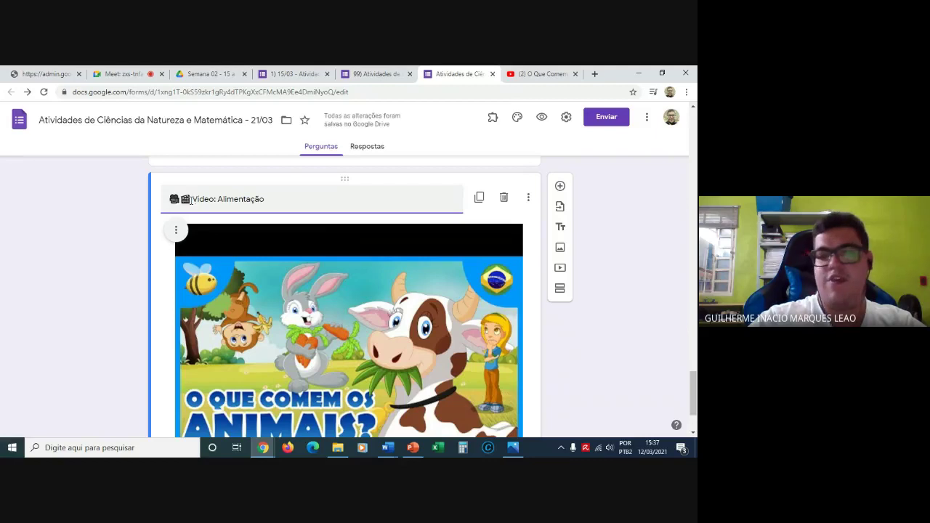
click(122, 255)
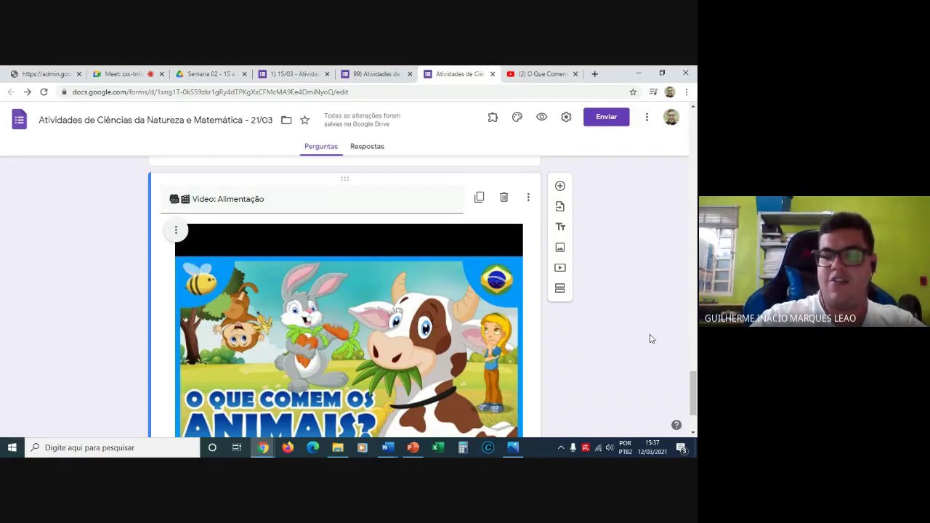
scroll(652, 339, down, 1)
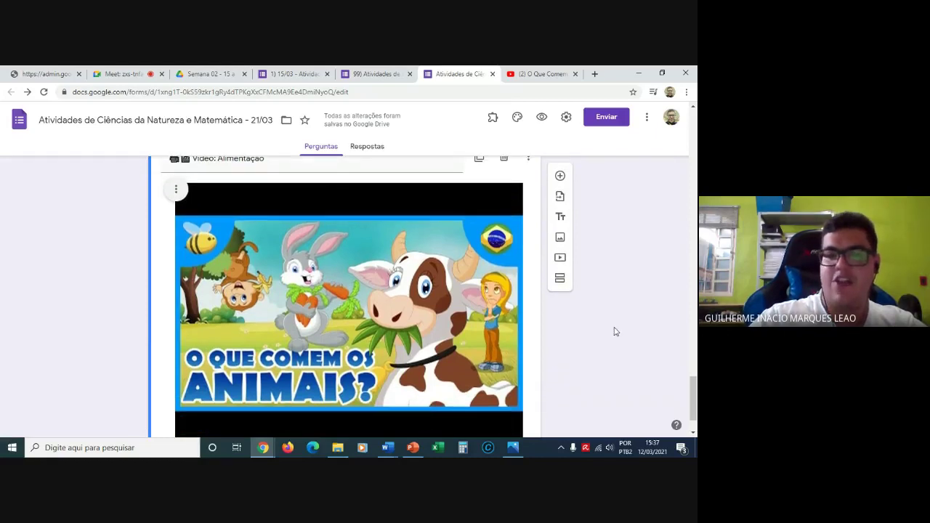
click(344, 334)
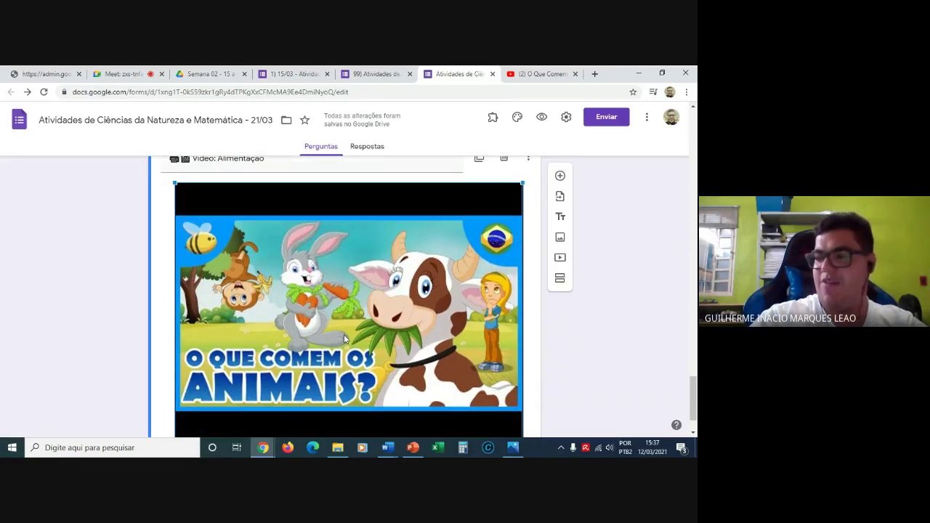
click(80, 249)
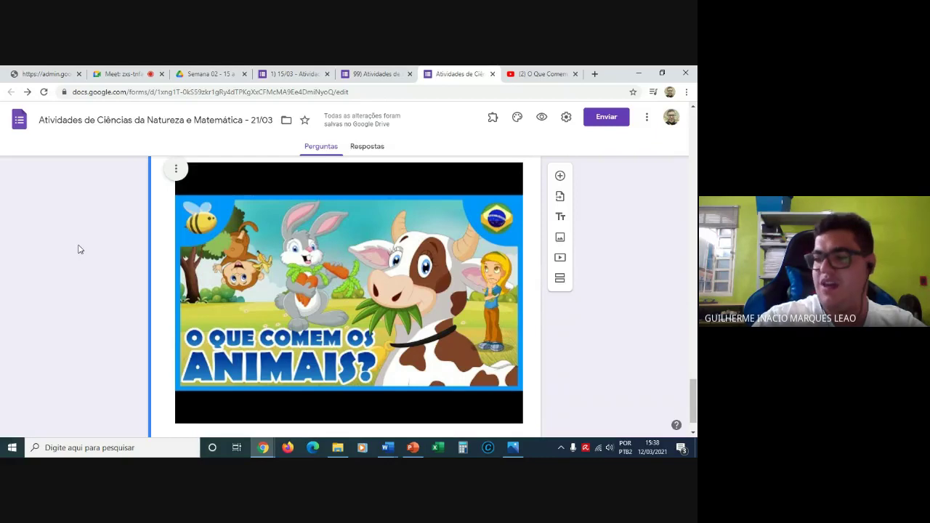
scroll(79, 249, up, 1)
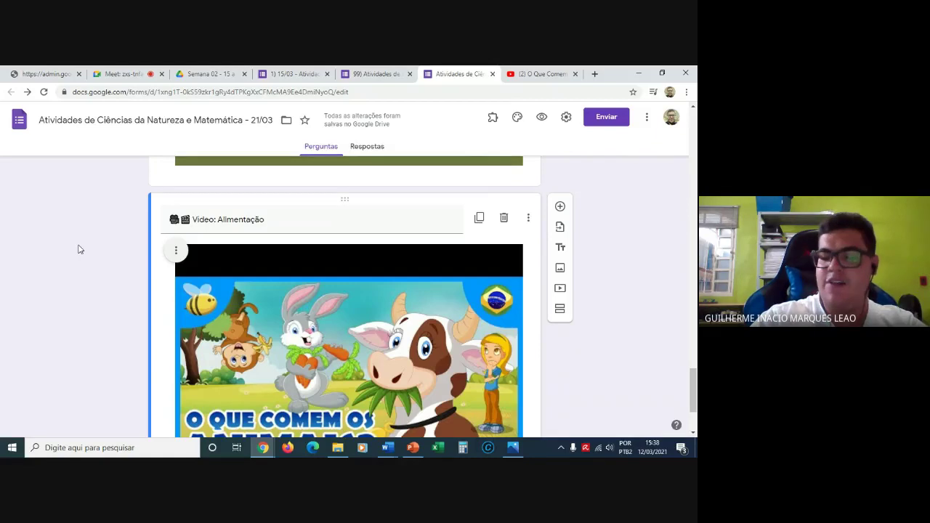
scroll(80, 249, down, 3)
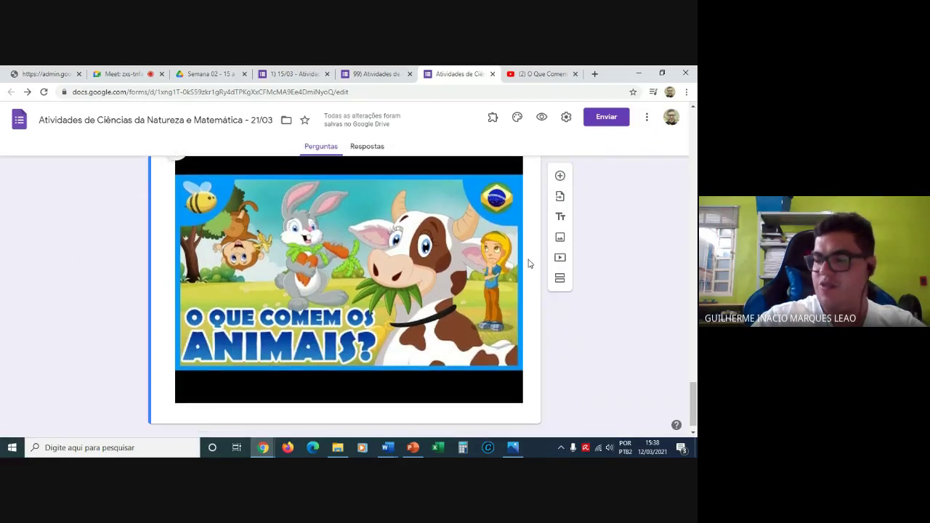
Open the form's preview, closing the YouTube tab, and fill the full-name field with placeholder "k" letters to continue to the animals section.
click(543, 120)
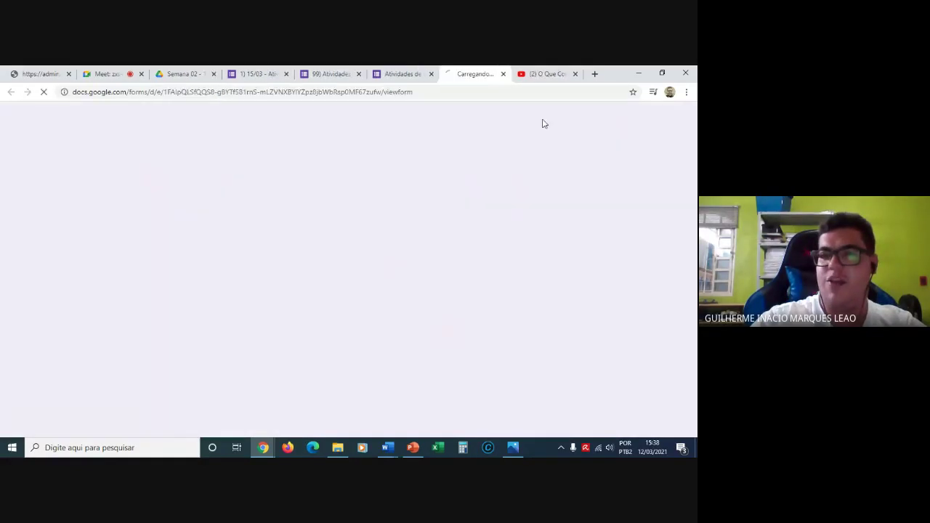
click(574, 74)
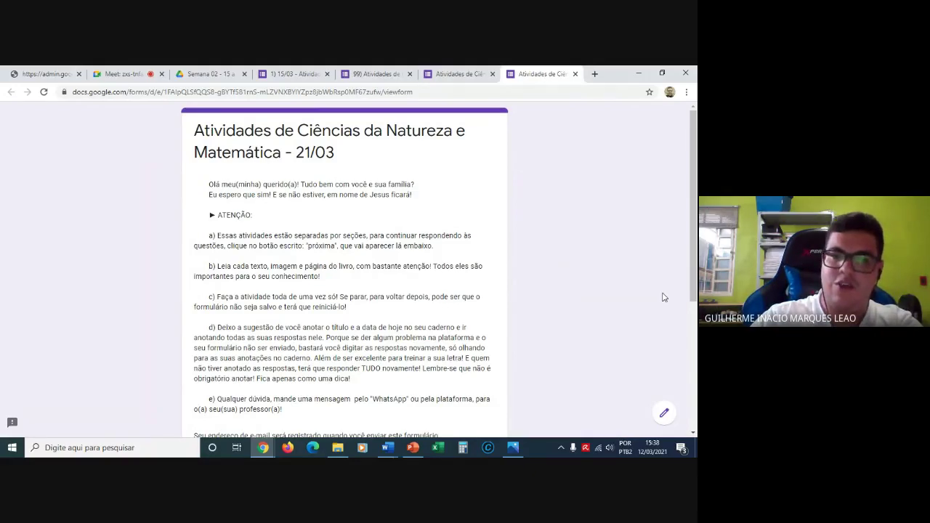
scroll(663, 297, down, 4)
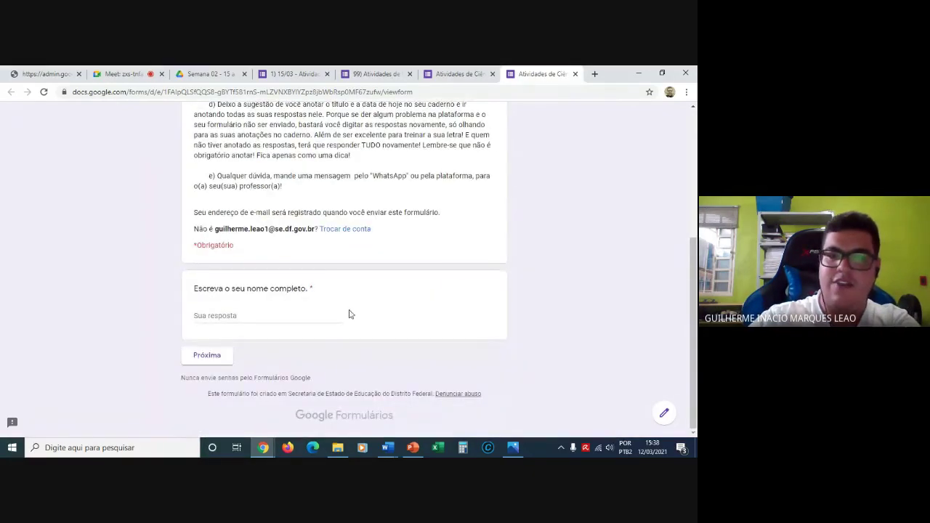
click(250, 316)
text(kkk)
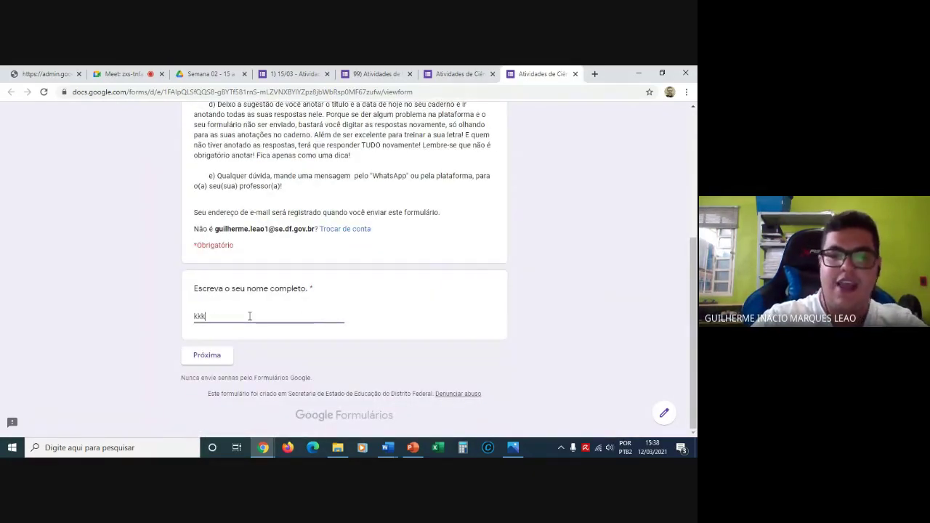
text(kkk)
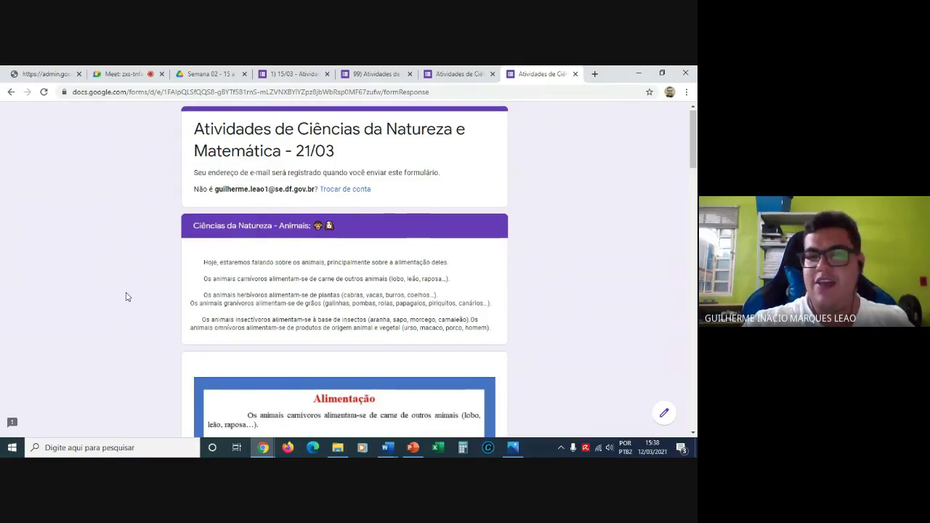
Examine the animals section in the preview, from the introductory text and images down to the feeding video.
scroll(126, 296, down, 1)
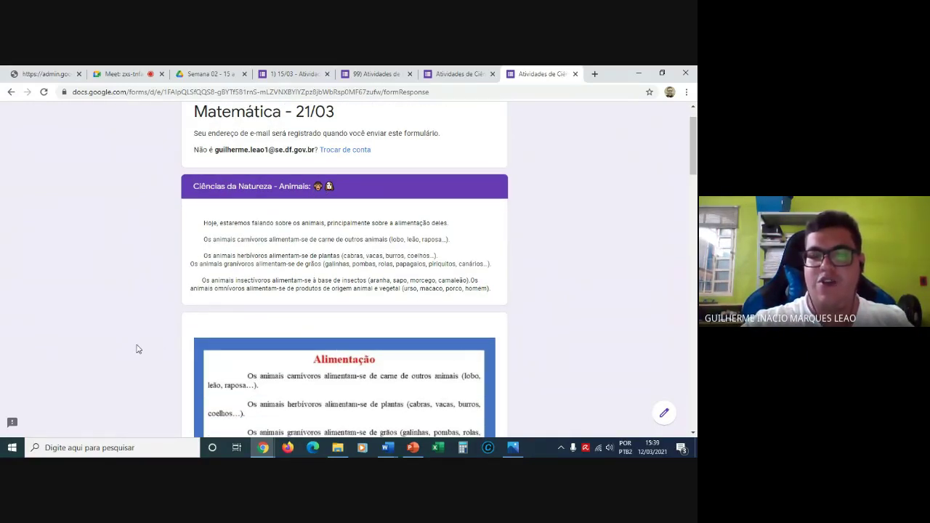
scroll(138, 350, down, 5)
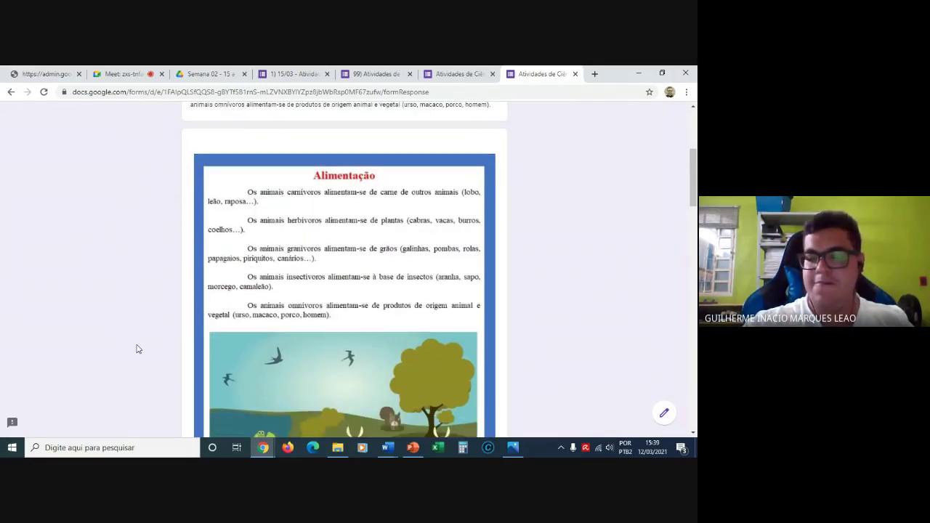
scroll(138, 349, down, 3)
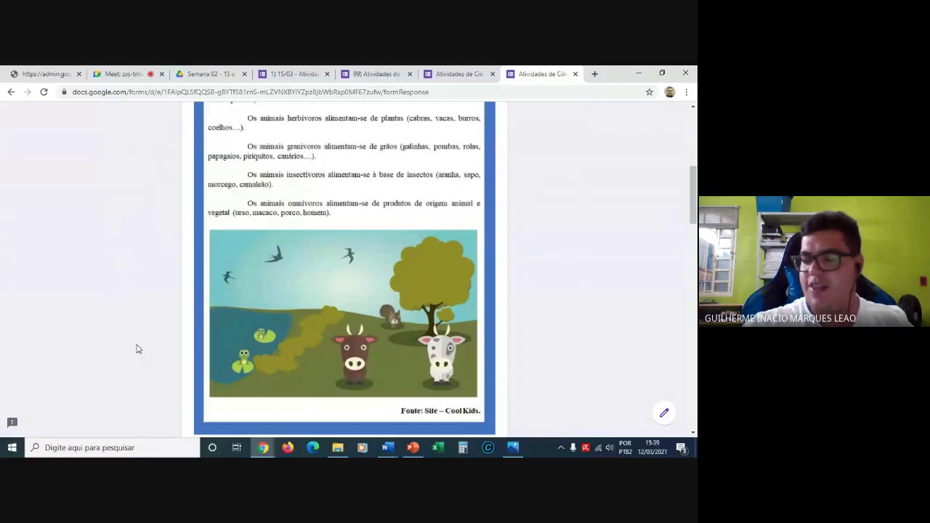
scroll(138, 349, down, 8)
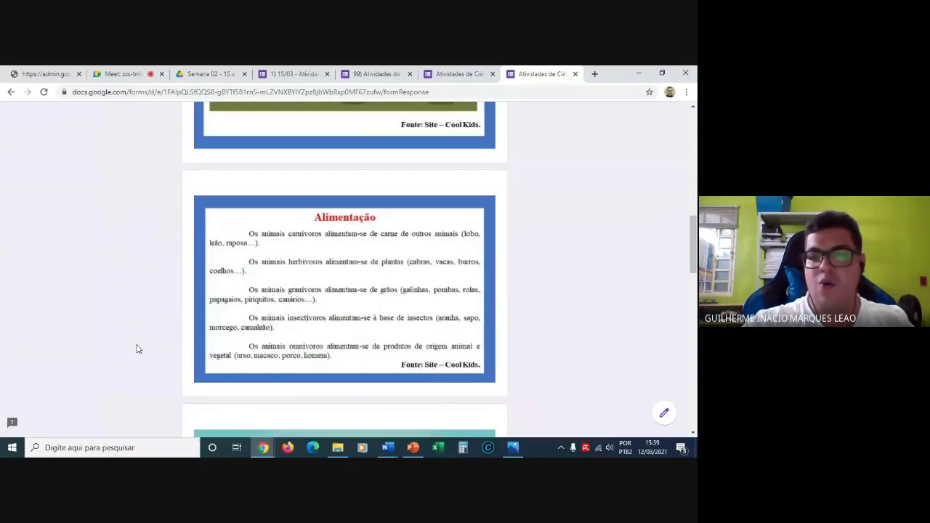
scroll(138, 350, down, 6)
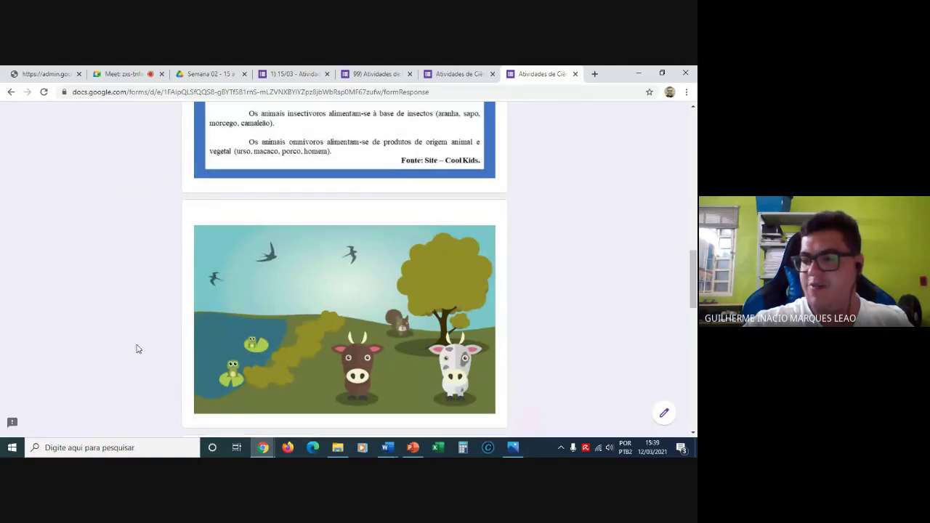
scroll(138, 349, down, 6)
scroll(138, 349, down, 7)
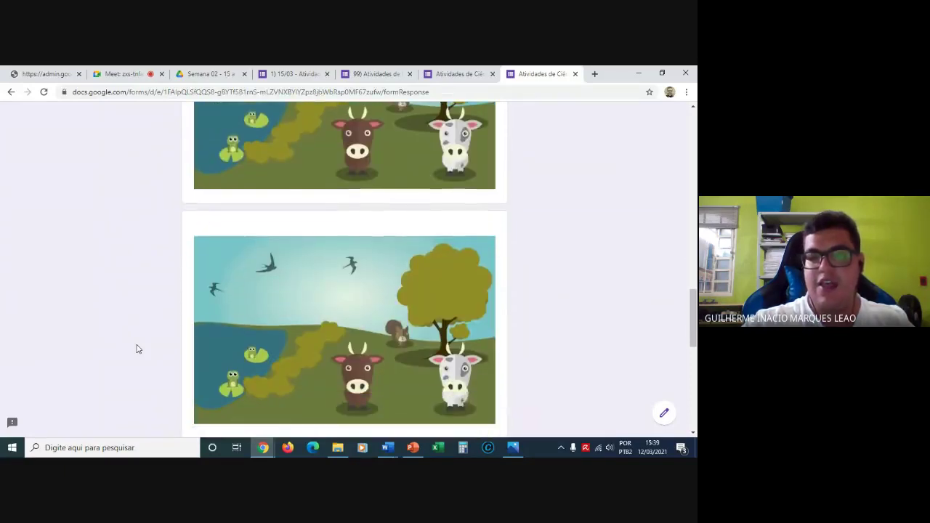
scroll(138, 349, down, 1)
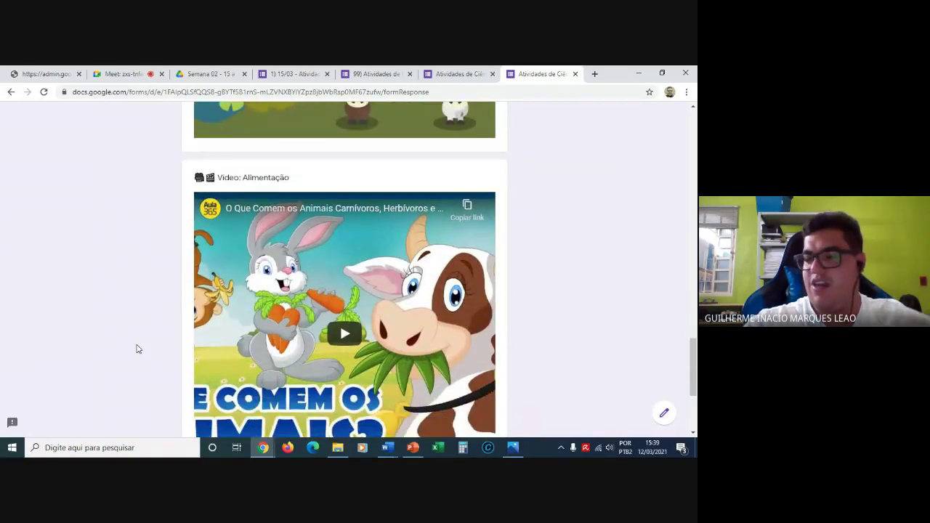
scroll(138, 350, down, 1)
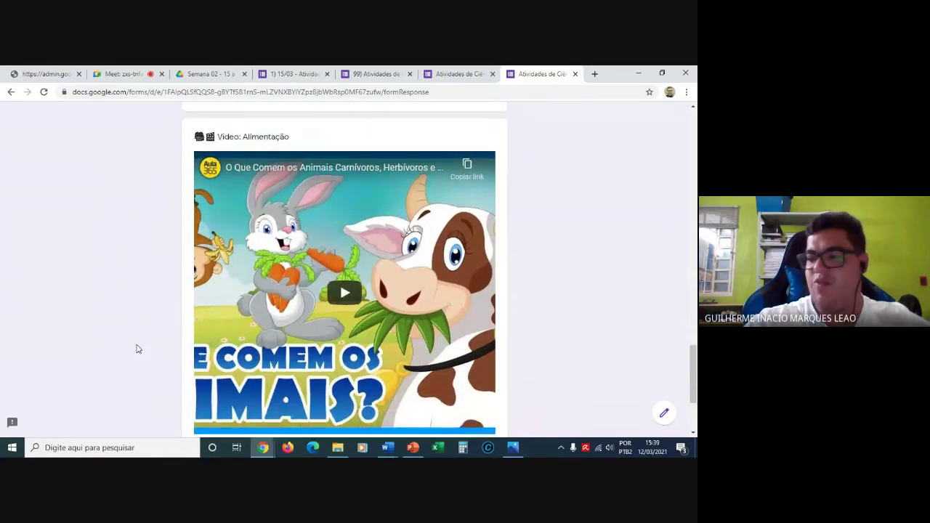
Test the feeding video's playback in the preview, skipping ahead to 0:39 and pausing it, and close the preview without submitting.
click(346, 293)
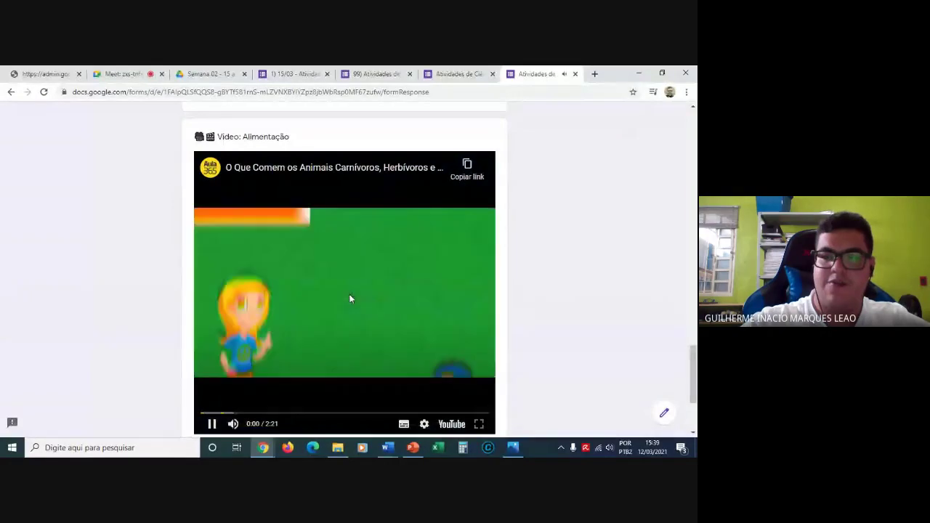
click(281, 416)
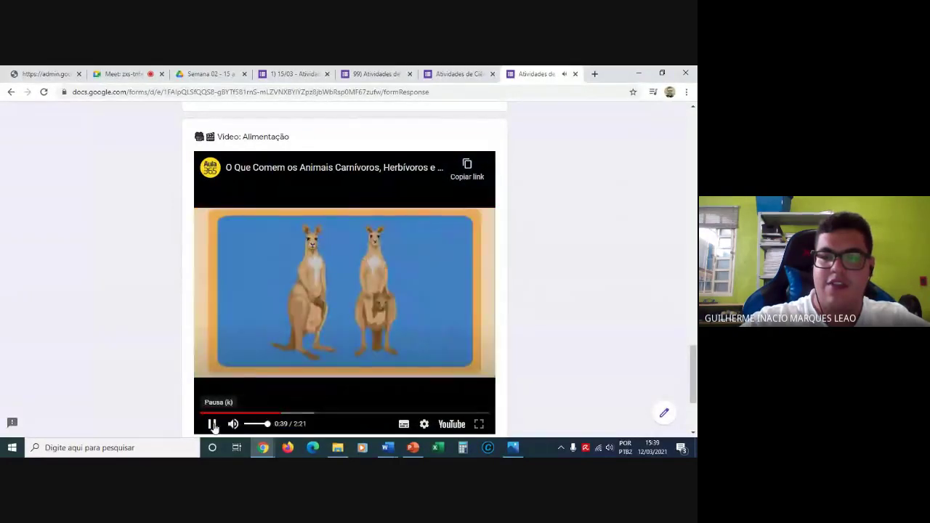
click(211, 425)
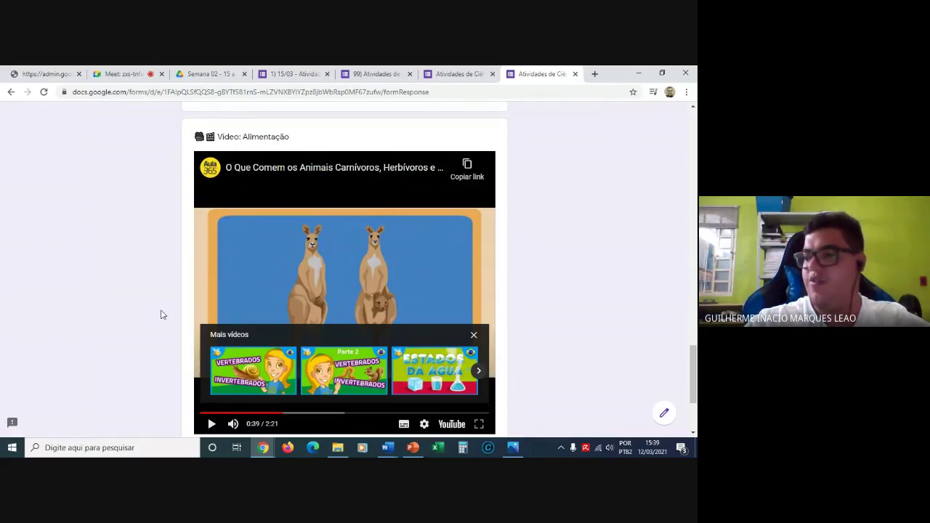
scroll(163, 314, down, 3)
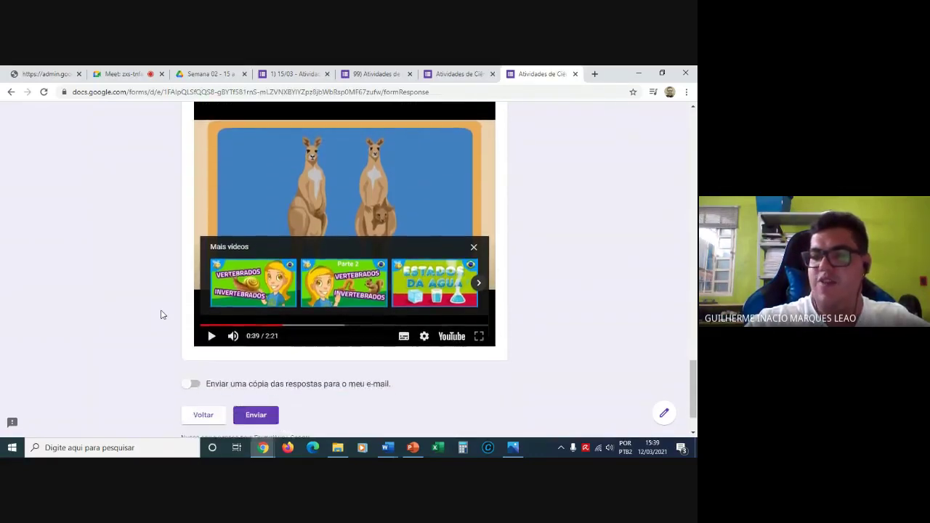
scroll(162, 315, down, 1)
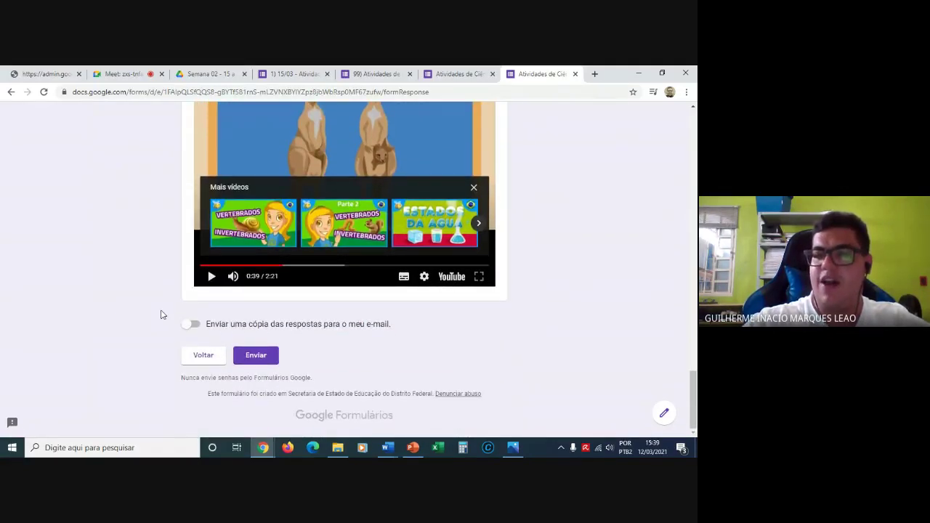
click(574, 74)
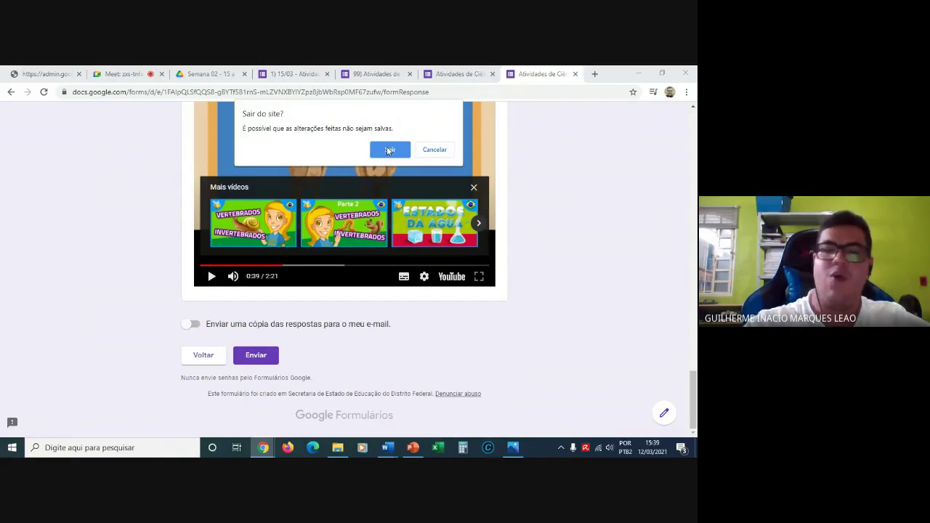
click(389, 150)
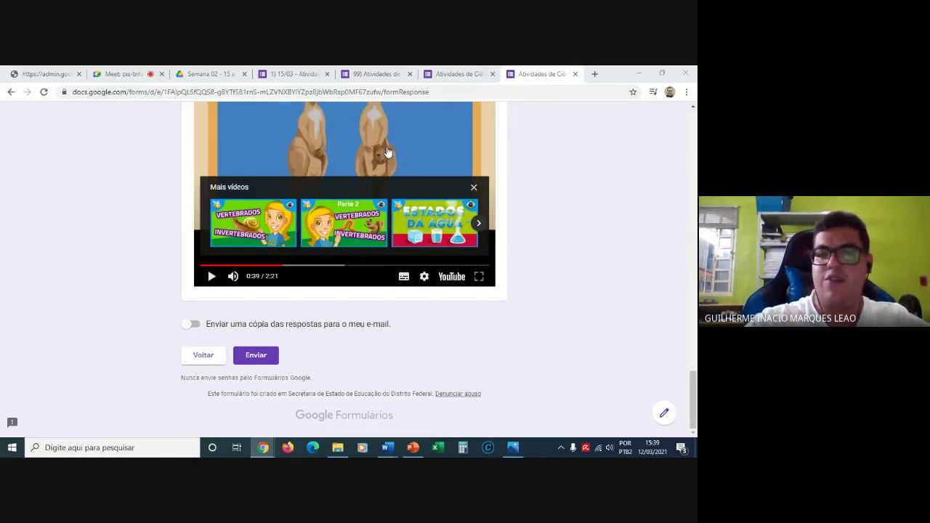
Add a question below the feeding video reading "1) Qual é o nome da classificação dos animais que somente comem vegetais?".
scroll(73, 283, up, 2)
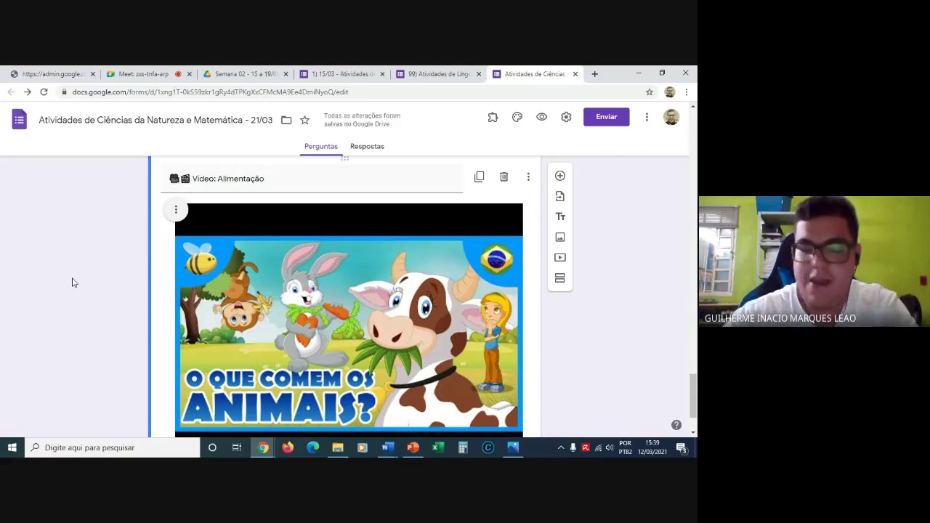
scroll(72, 283, down, 2)
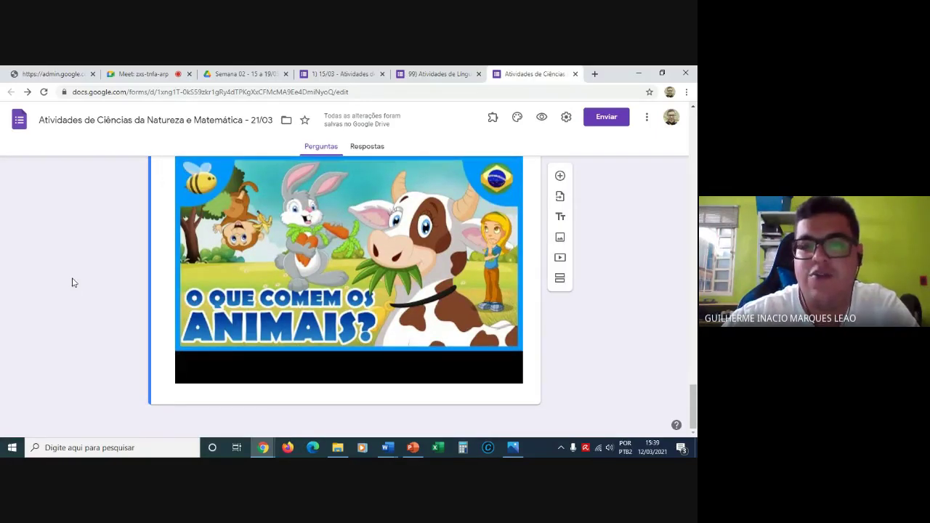
click(560, 177)
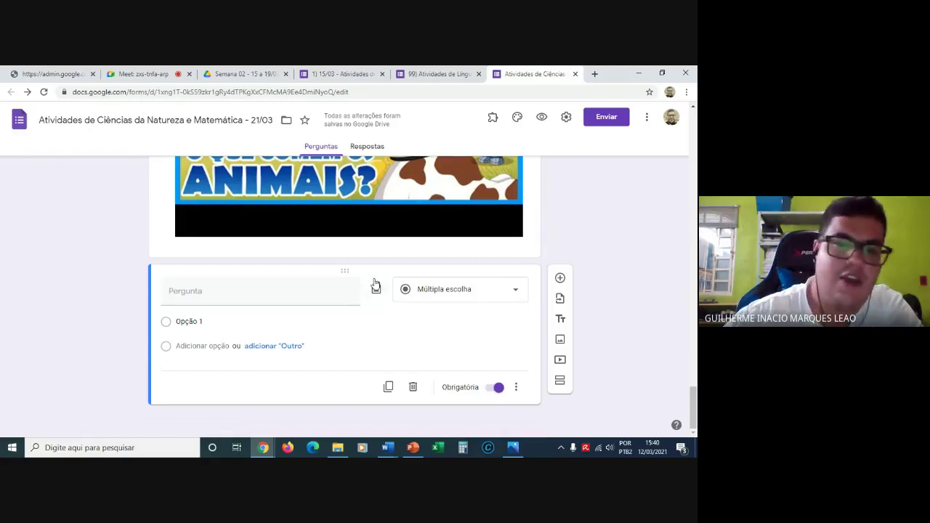
click(263, 292)
text(1))
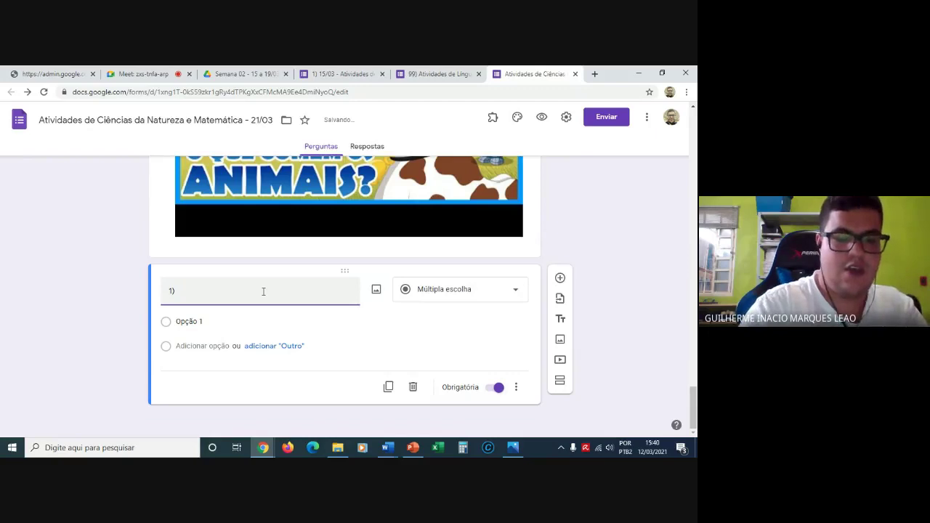
text( Qual é )
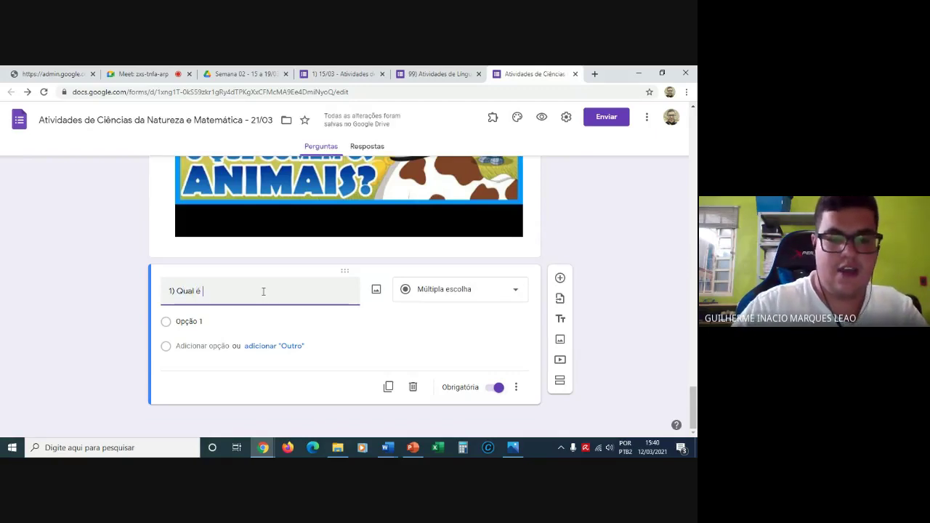
text(o nome da c)
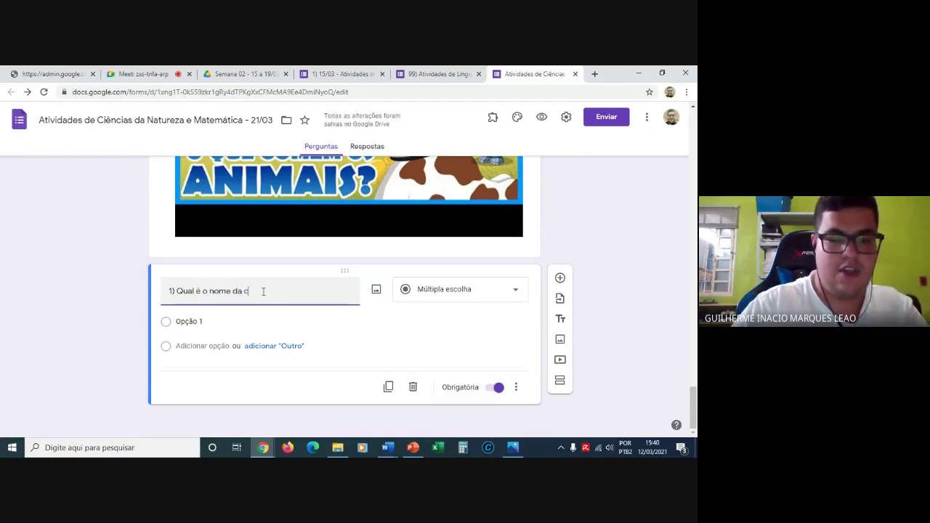
text(lassifica)
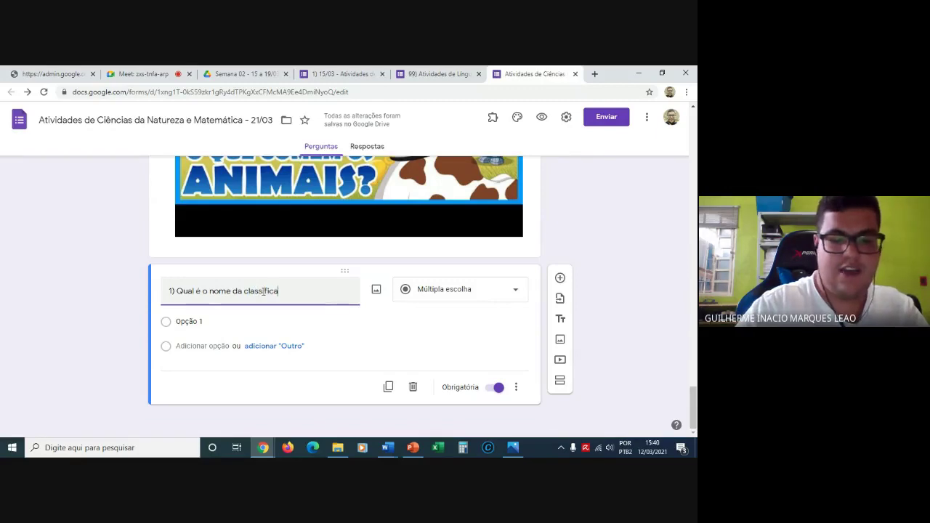
text(ção dos )
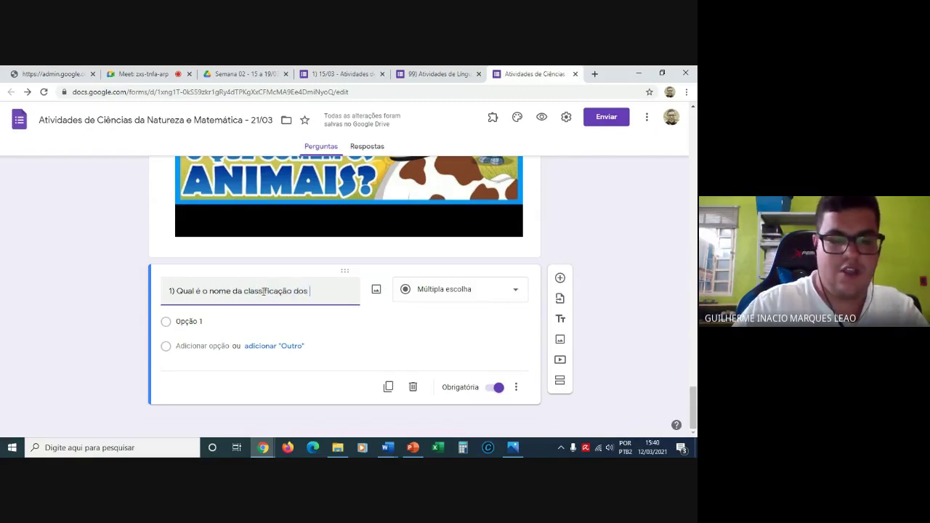
text(animais q)
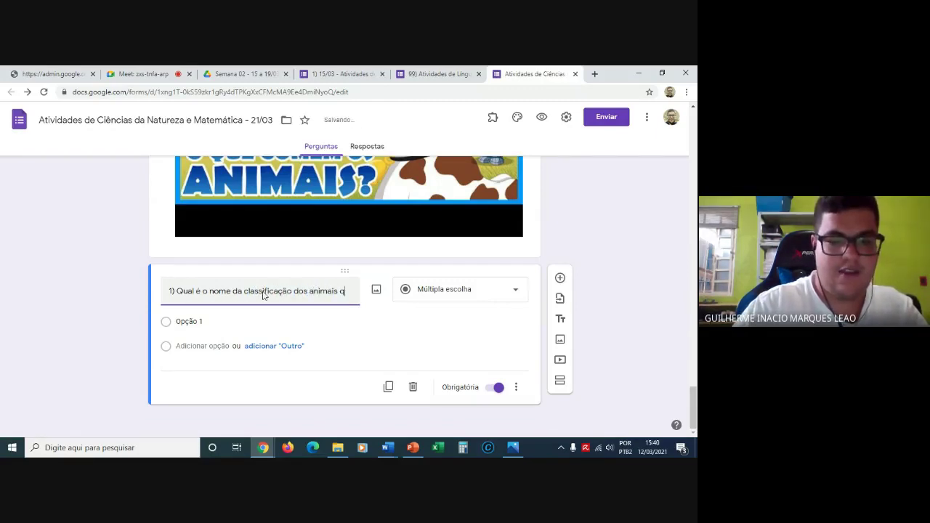
text(ue som)
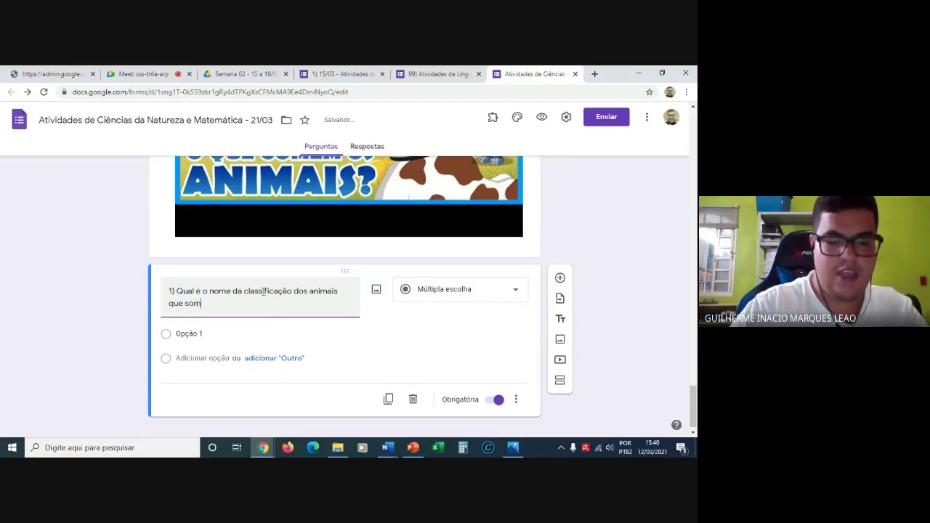
text(ente comem)
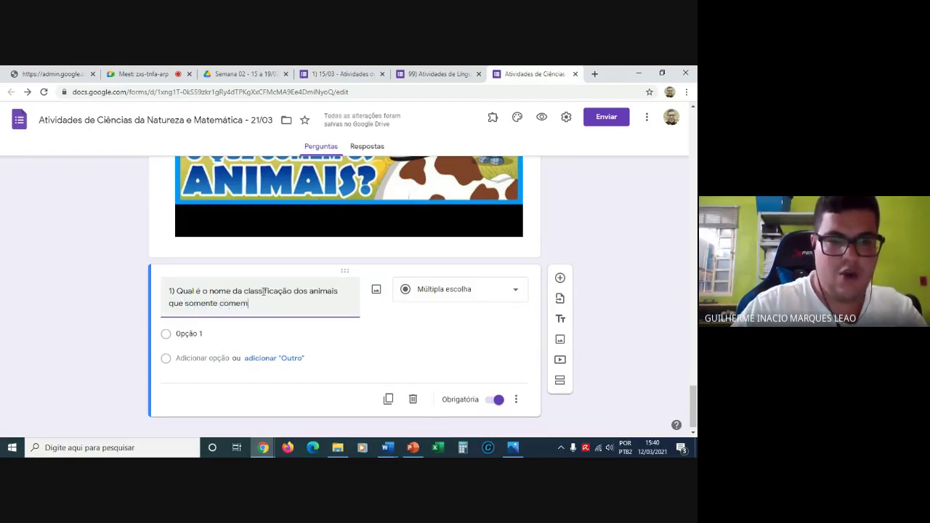
text( v)
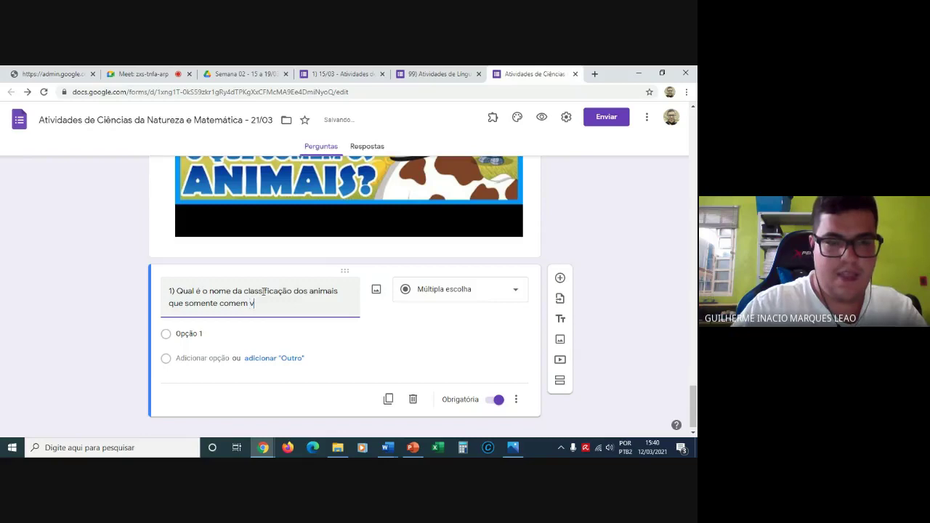
text(egetais?)
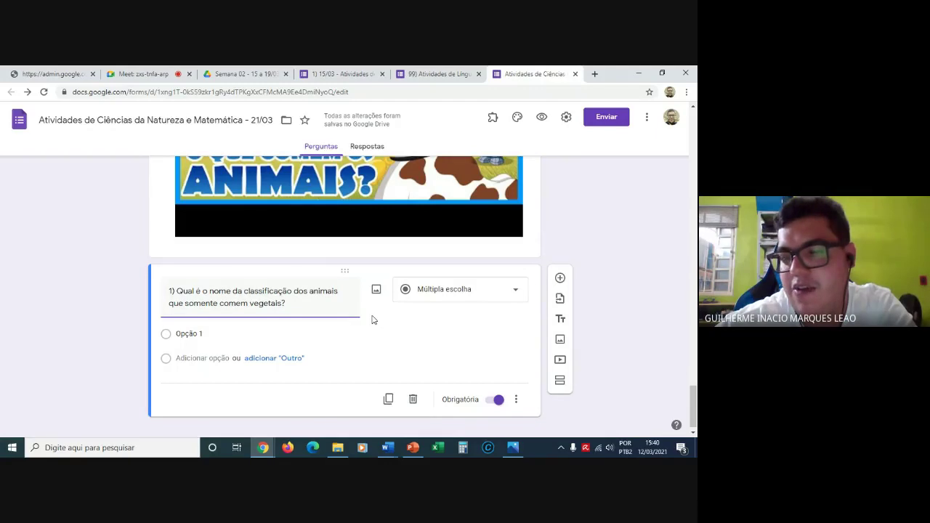
Change question 1 to a short answer (Resposta curta), toggling its required setting off and back on.
click(456, 296)
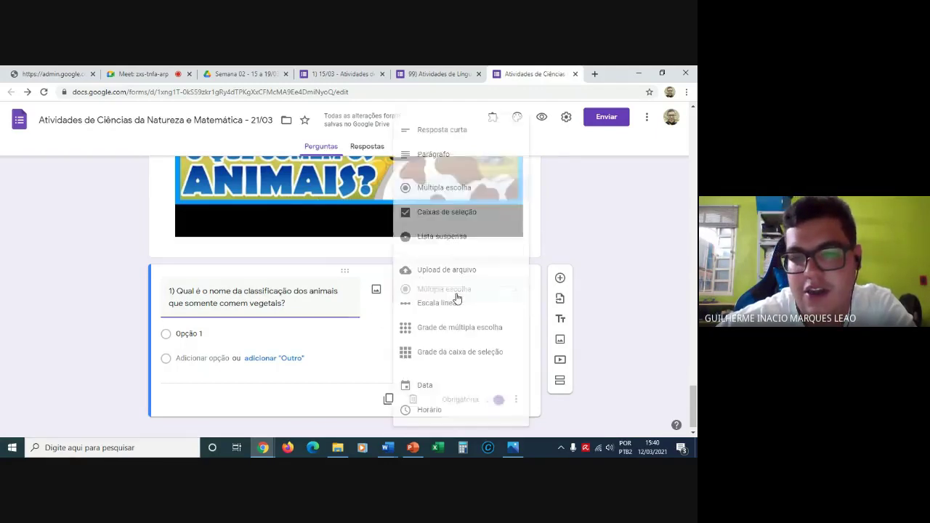
click(616, 248)
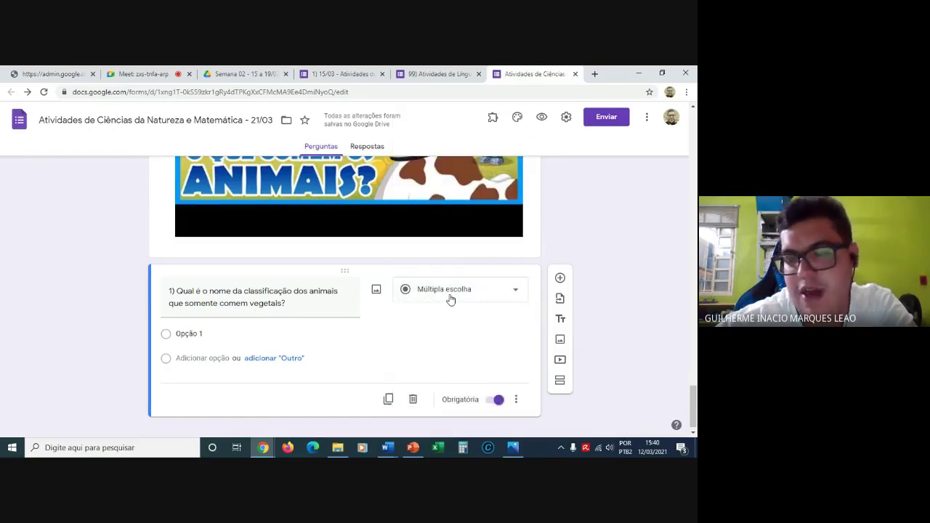
click(457, 292)
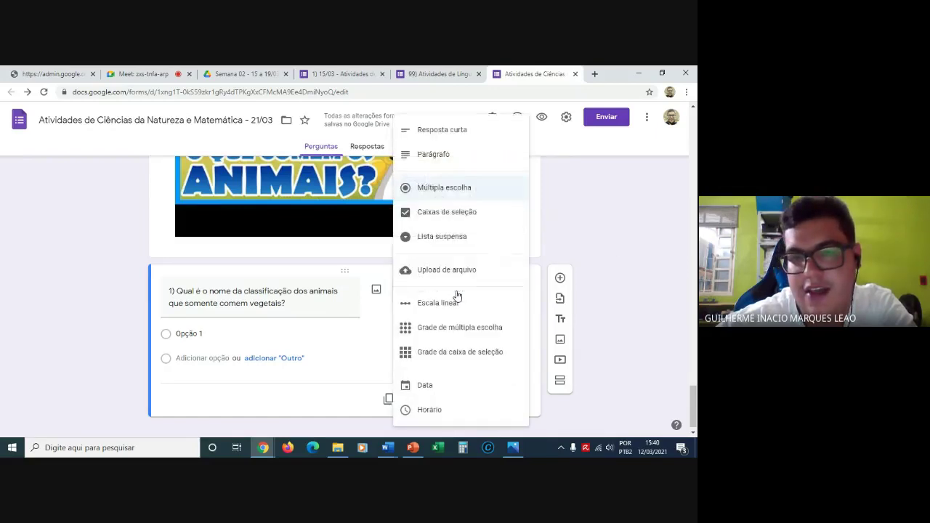
click(452, 138)
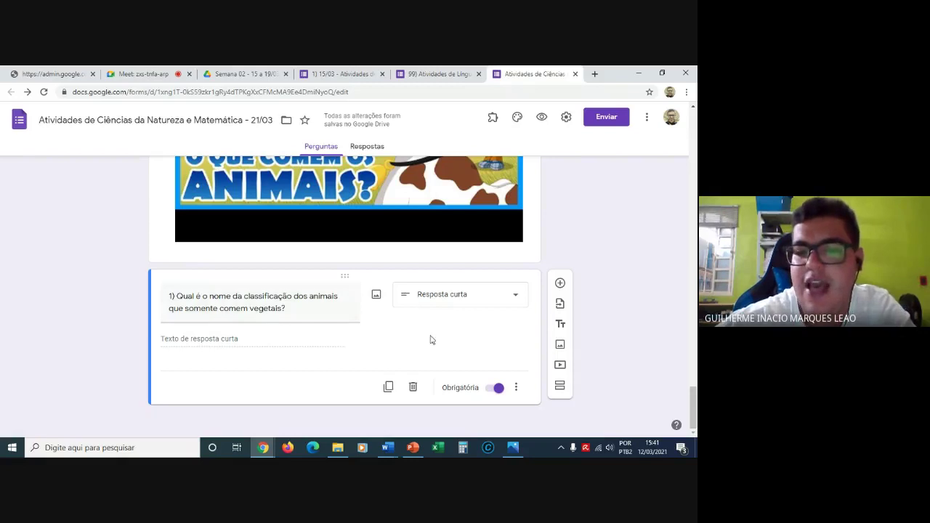
click(498, 391)
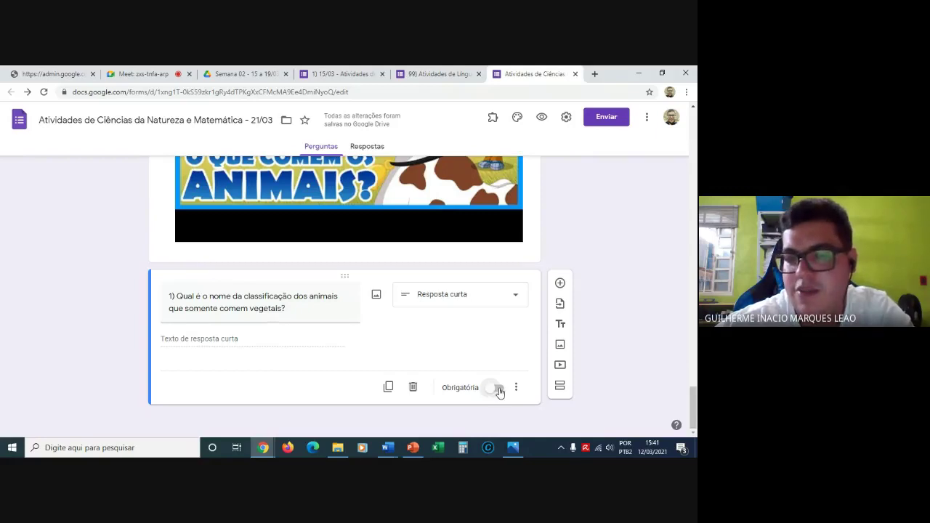
click(498, 390)
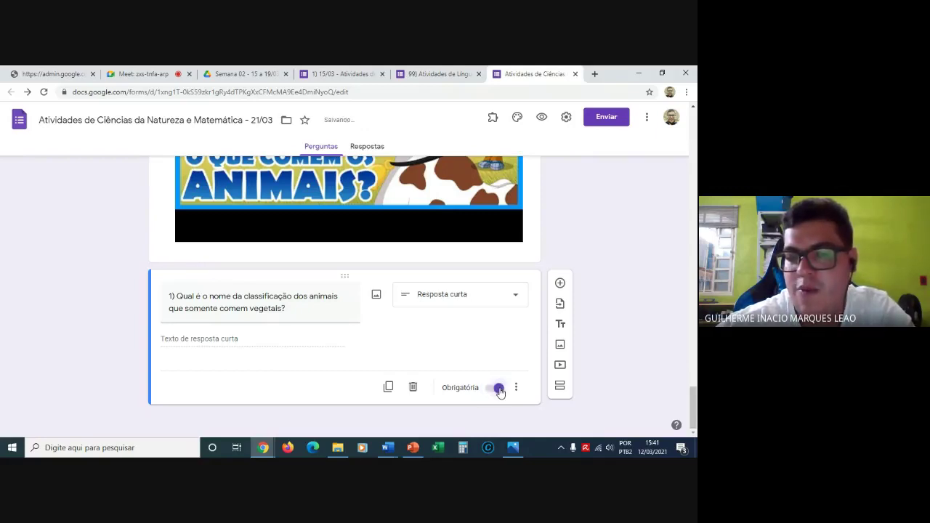
Add a question below question 1 reading "2) Como se chama o tipo de animais que consomem outros animais?".
click(561, 283)
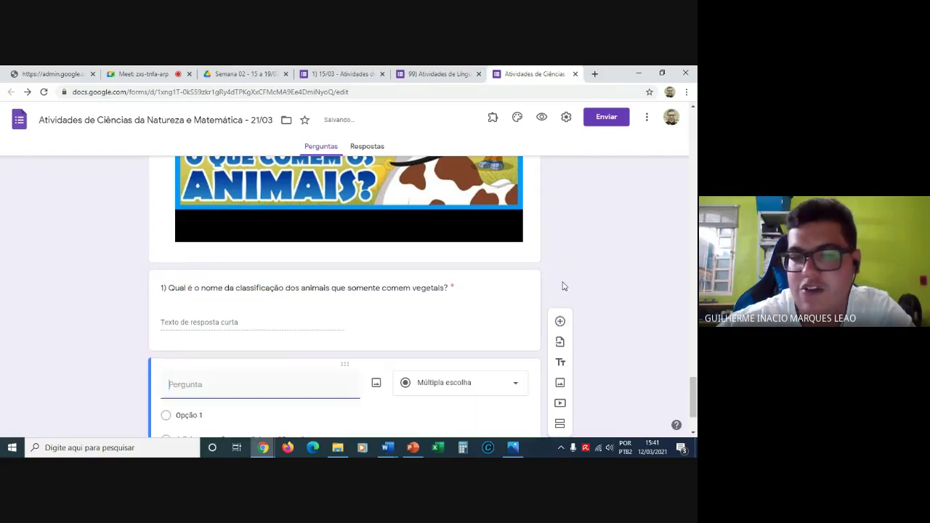
text(2)
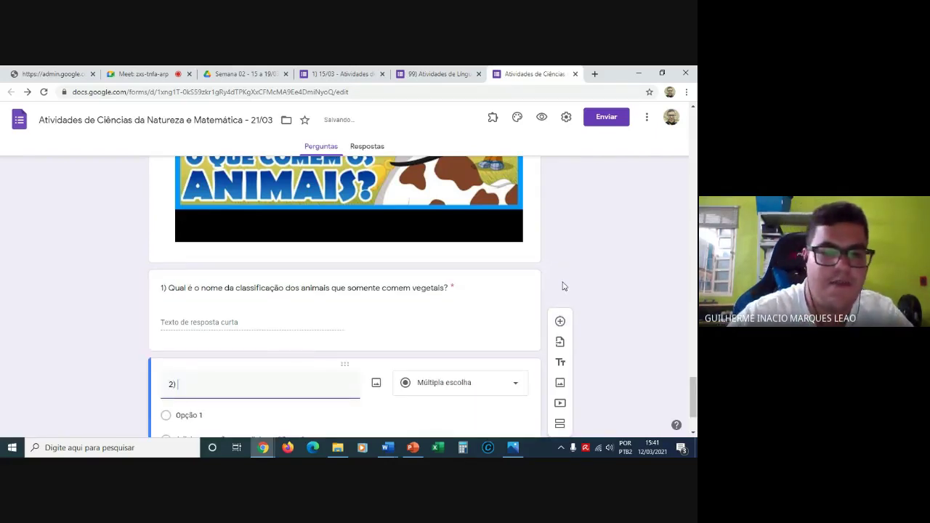
text() Como )
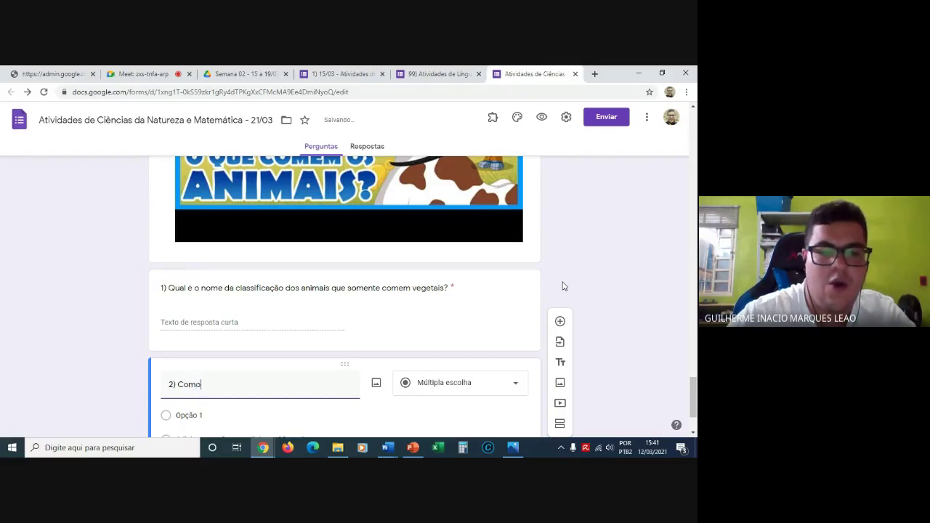
text(s)
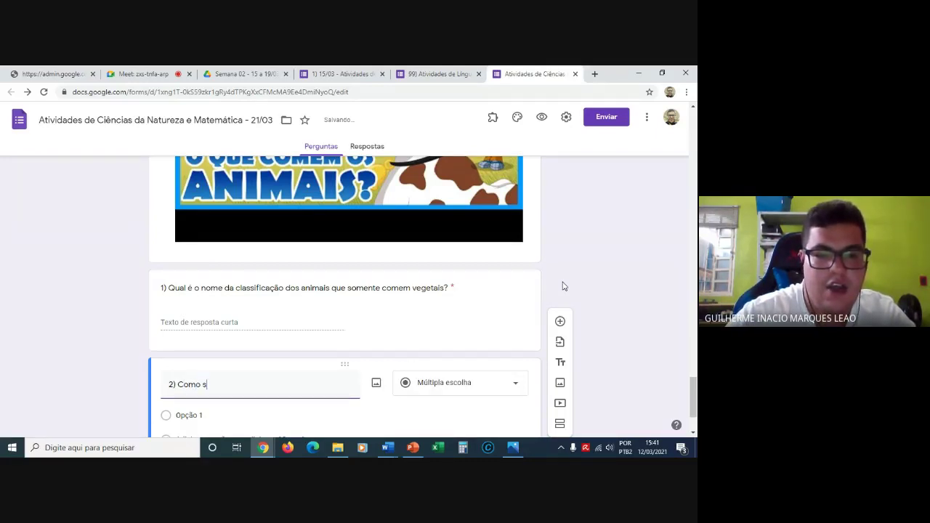
text(e chama o )
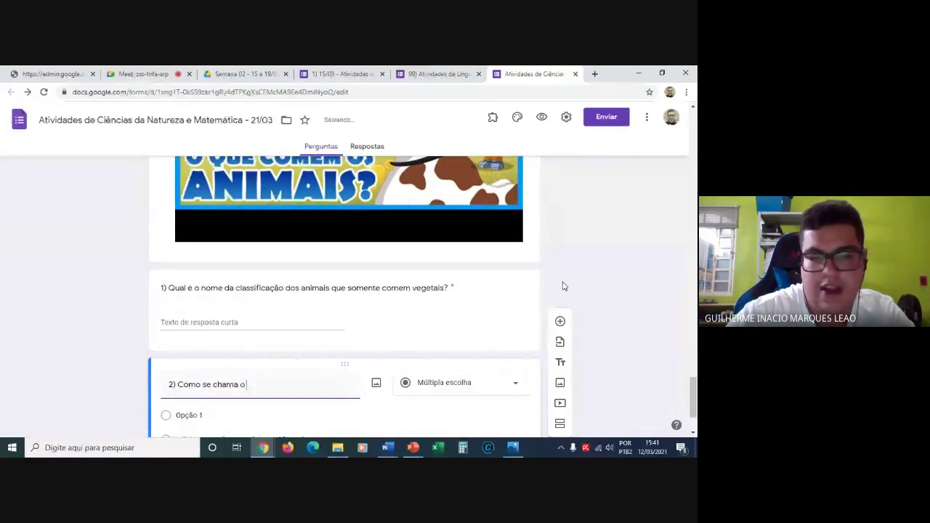
text(tipo de )
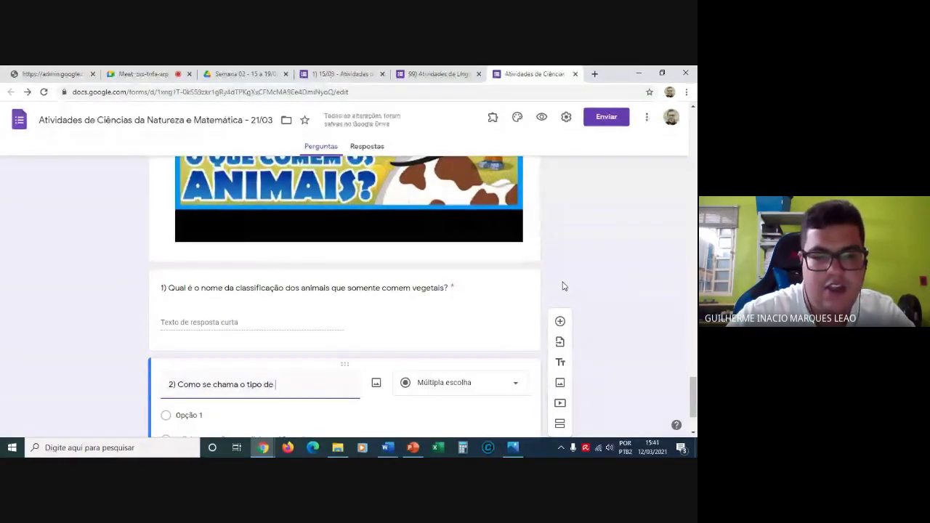
text(animais )
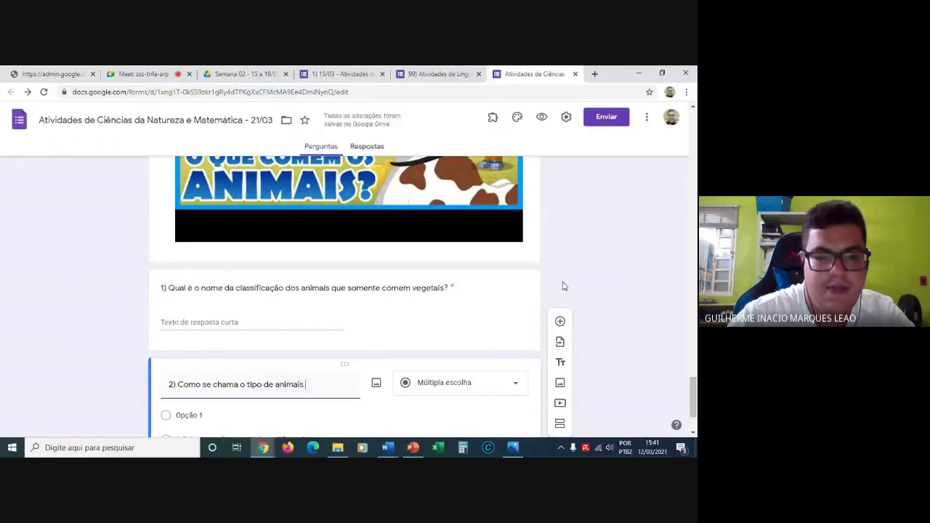
text(que consomem)
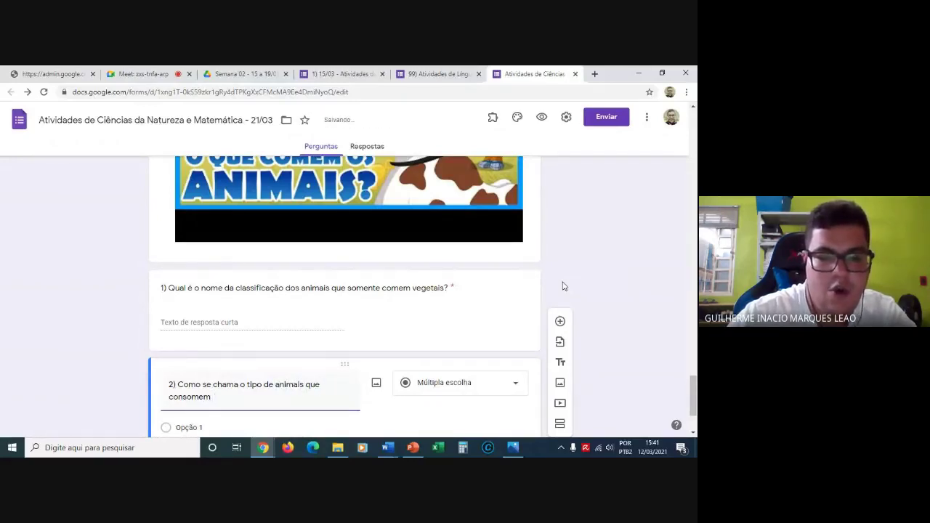
text( outros )
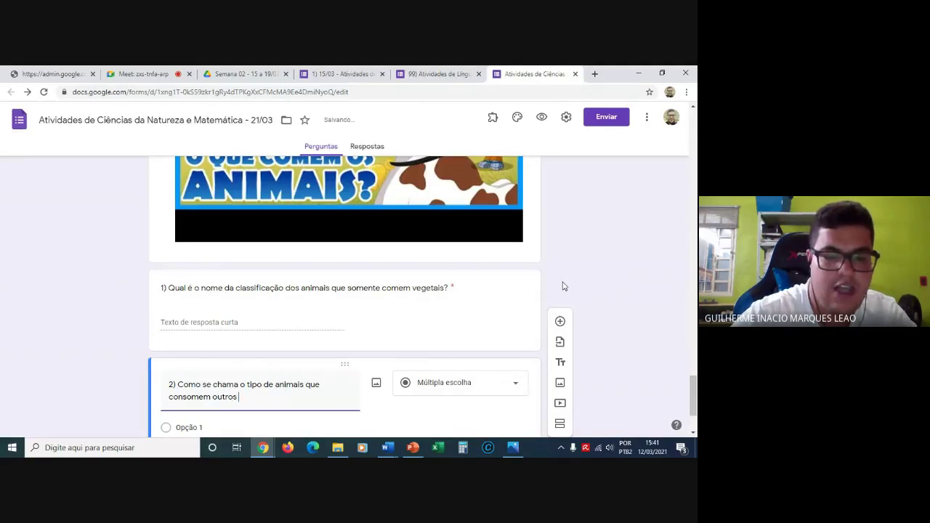
text(aniam)
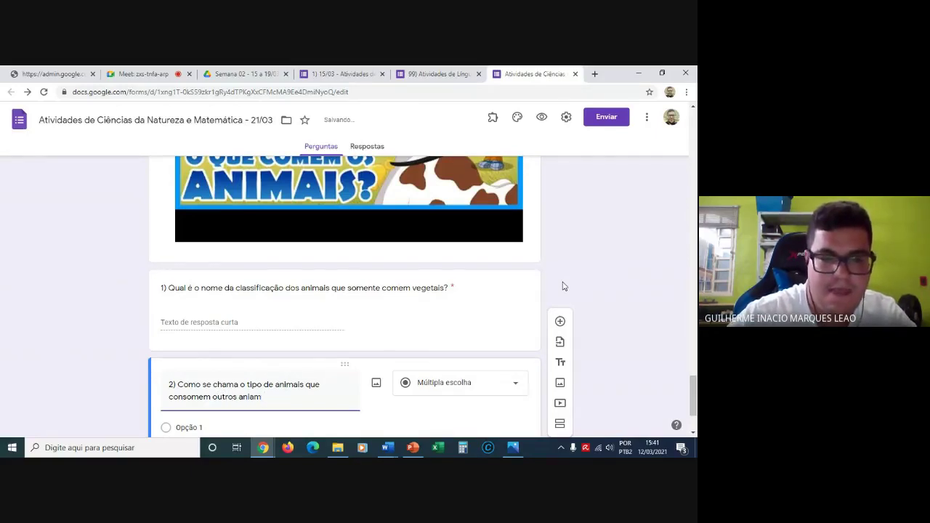
key(BackSpace)
key(BackSpace)
text(is)
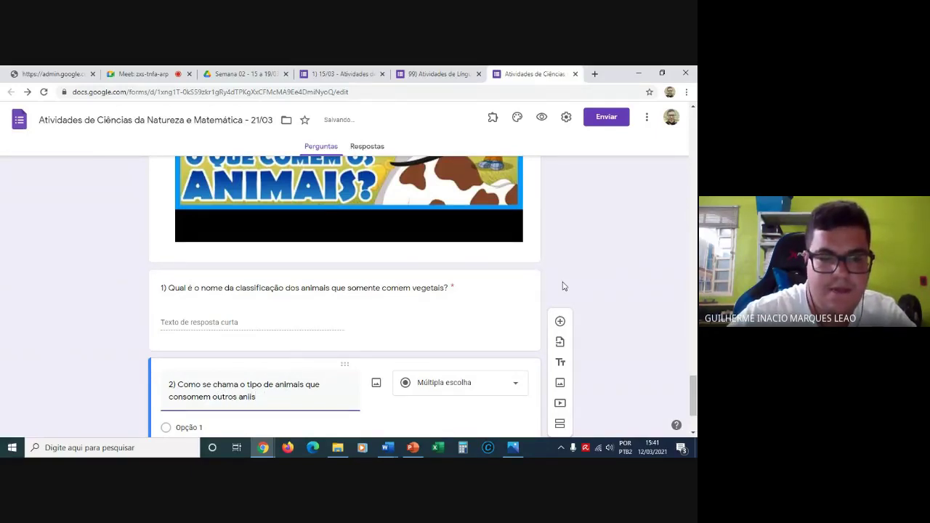
key(BackSpace)
key(BackSpace)
text(mais?)
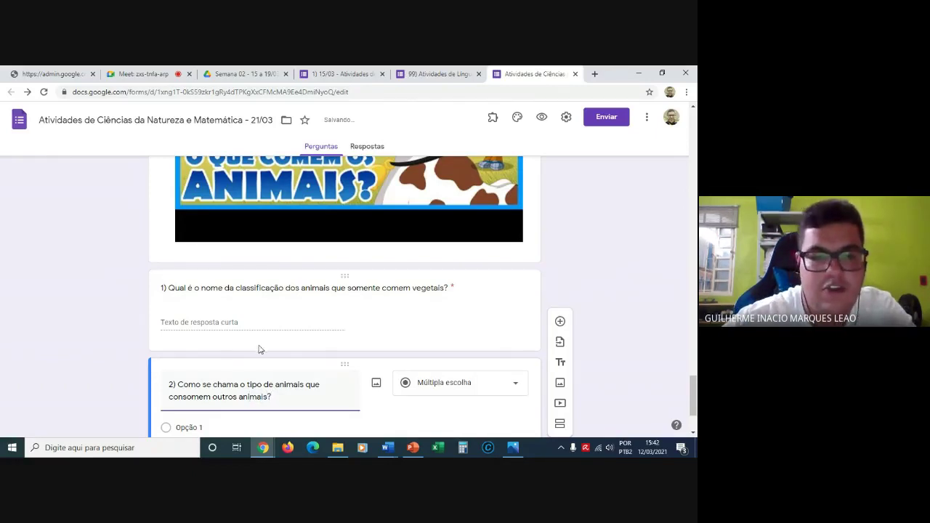
click(97, 378)
Set question 2 to multiple choice (Múltipla escolha) and enter its first answer option as "a) Herbívoros".
scroll(97, 379, down, 1)
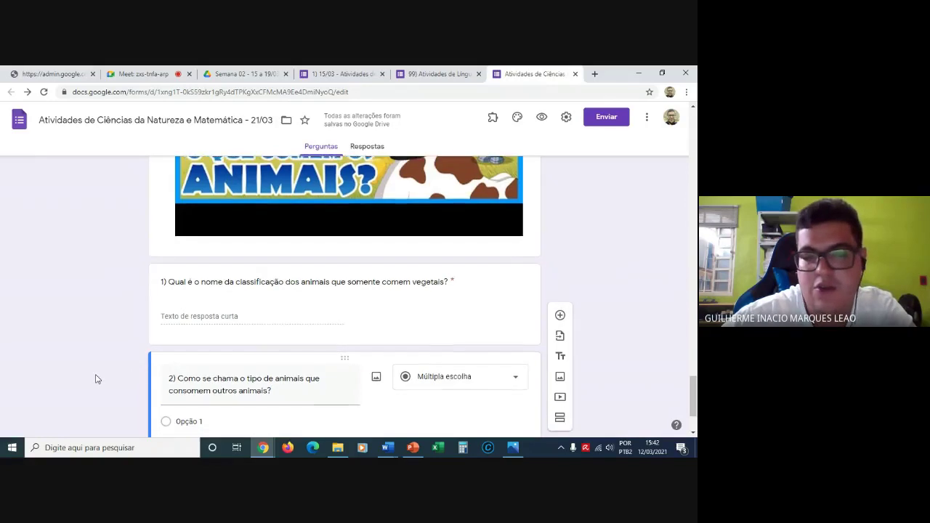
scroll(95, 378, down, 1)
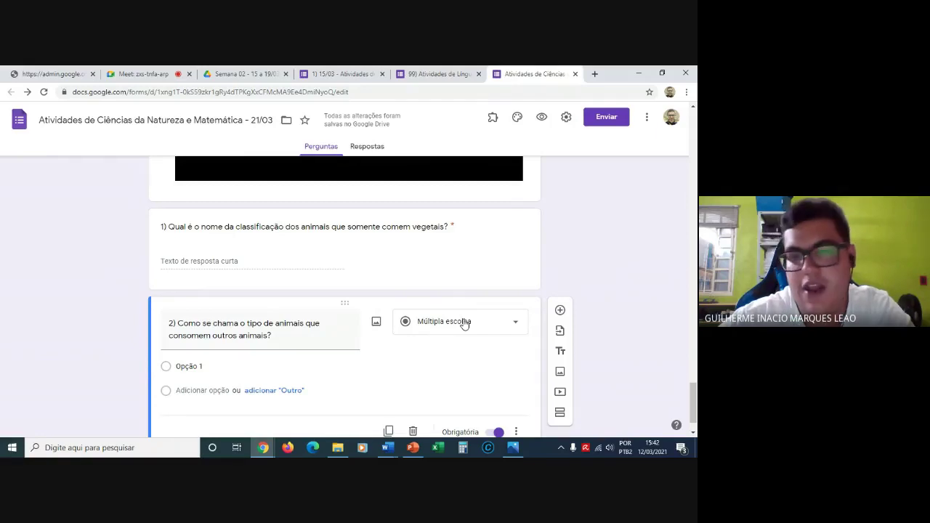
click(465, 324)
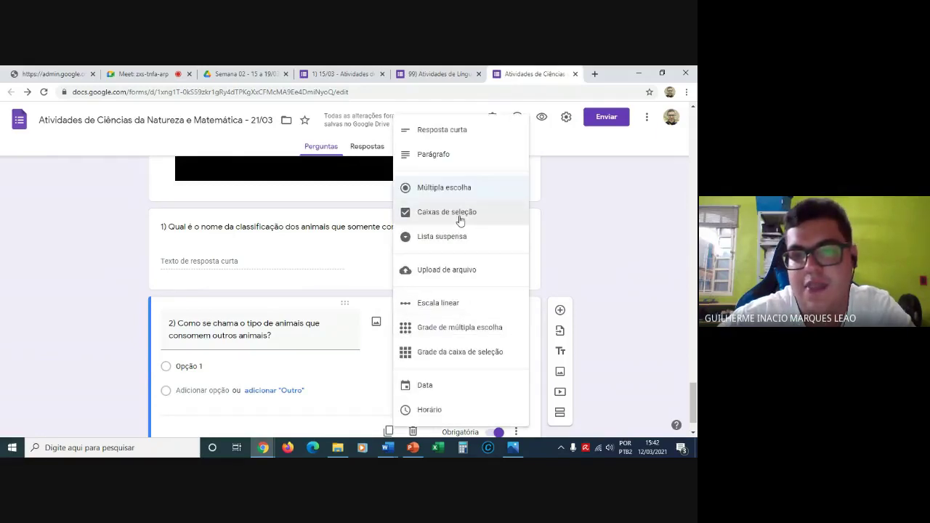
click(452, 190)
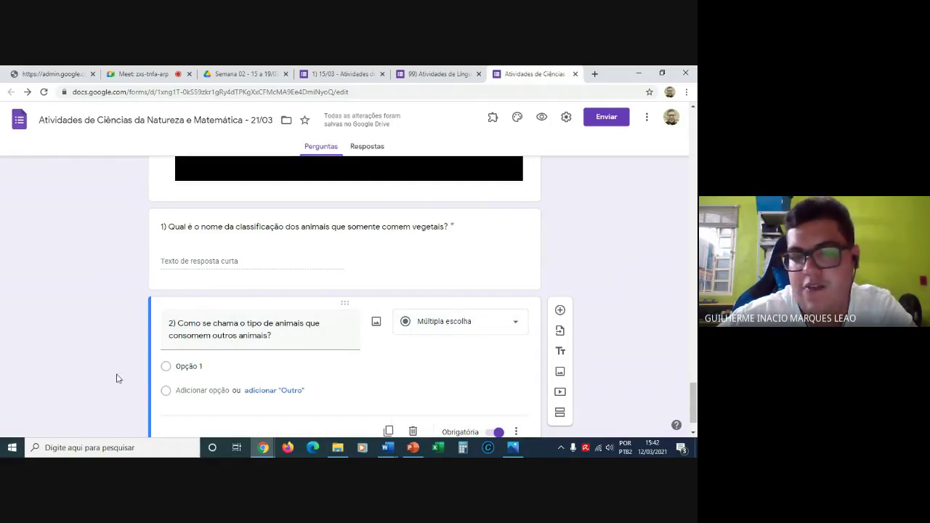
scroll(113, 378, down, 1)
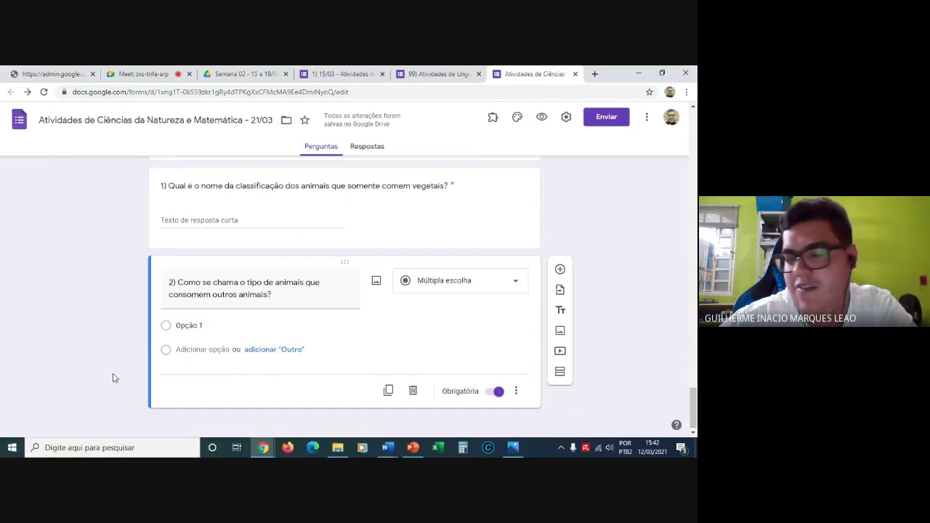
click(235, 324)
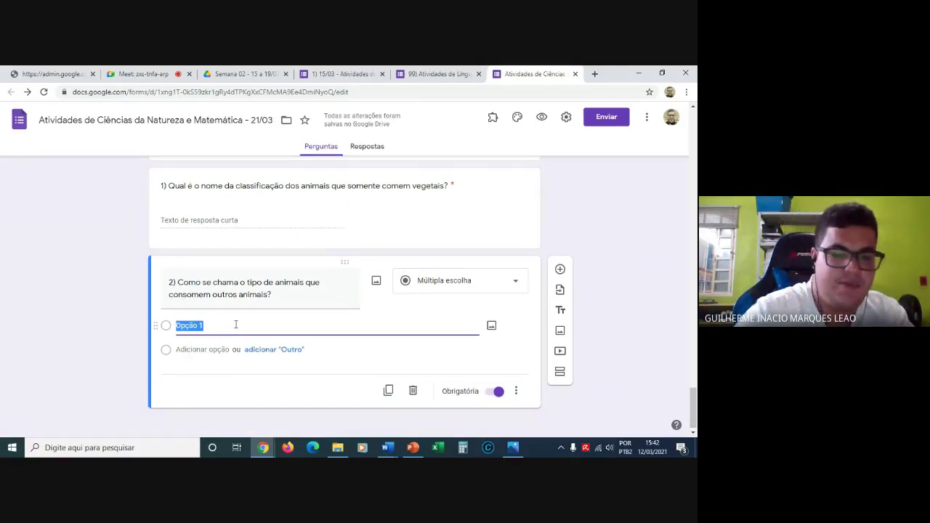
text(Herbi)
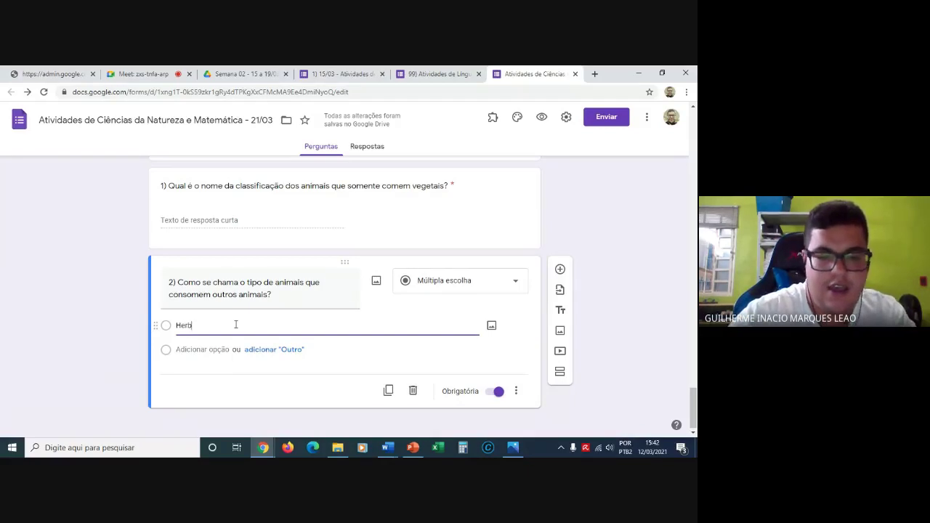
text(voros)
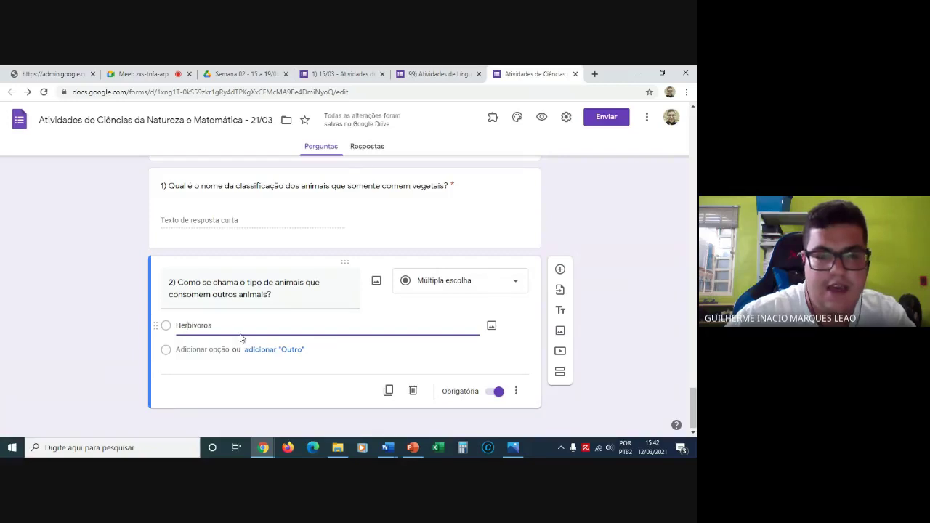
key(Return)
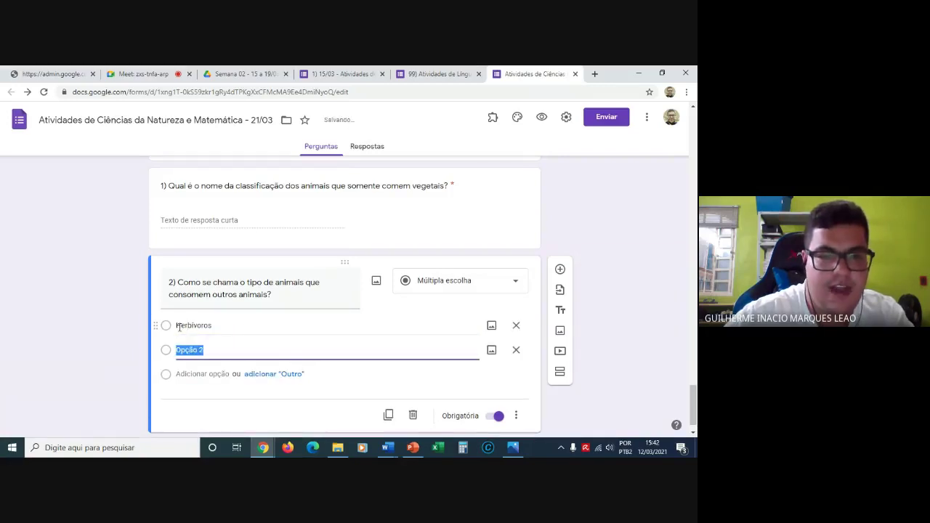
click(179, 327)
text(a))
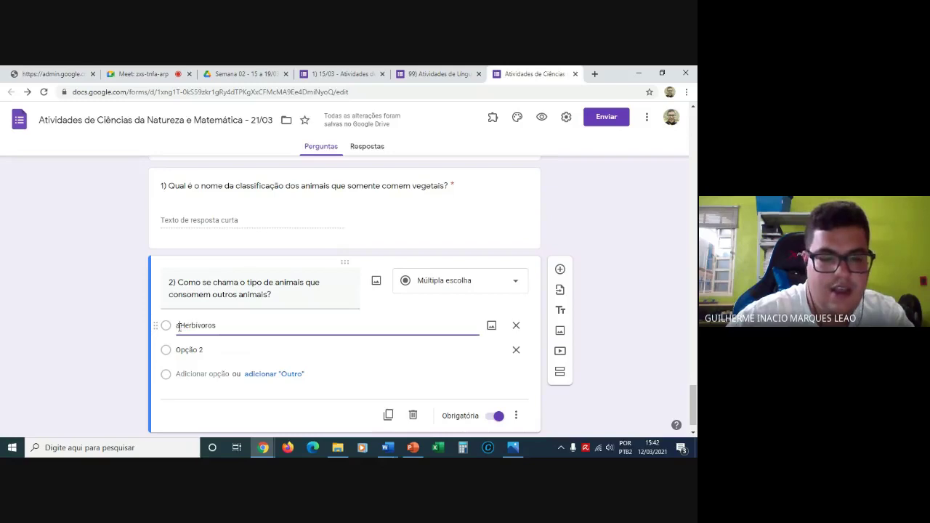
Enter "b) Carnívoros" and "c) Onívoros" as the second and third answer options of question 2.
click(197, 349)
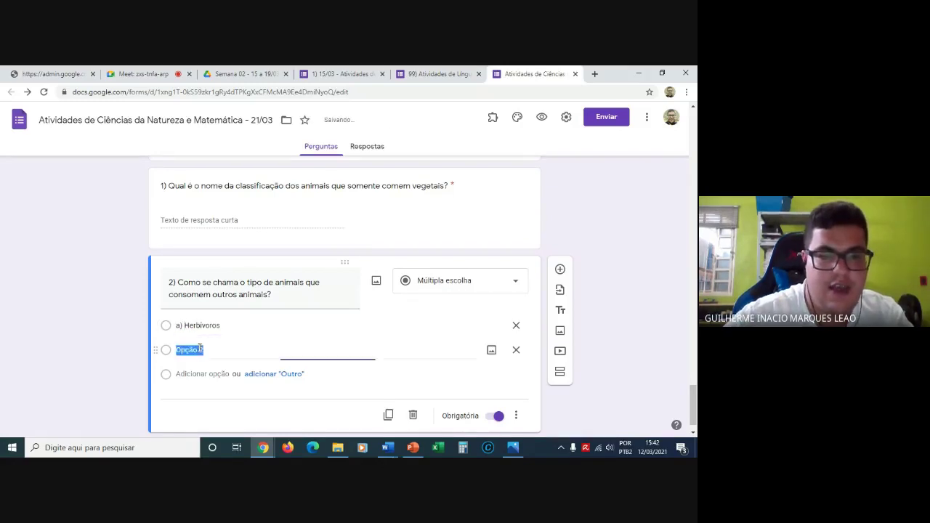
text(b))
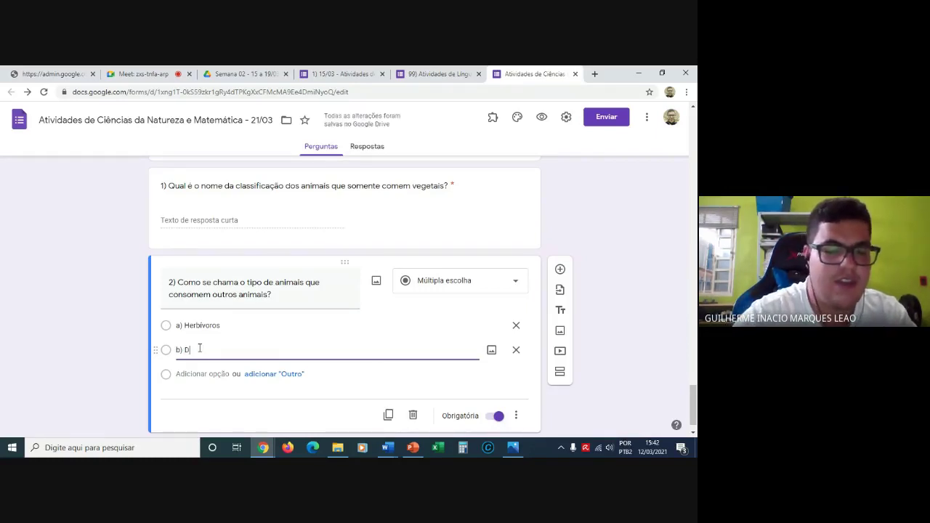
text(Car)
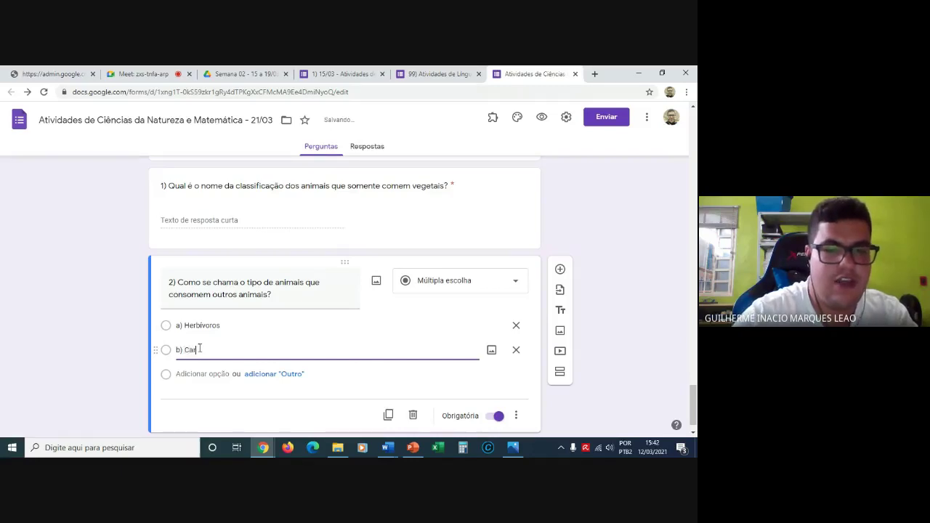
text(nívoros)
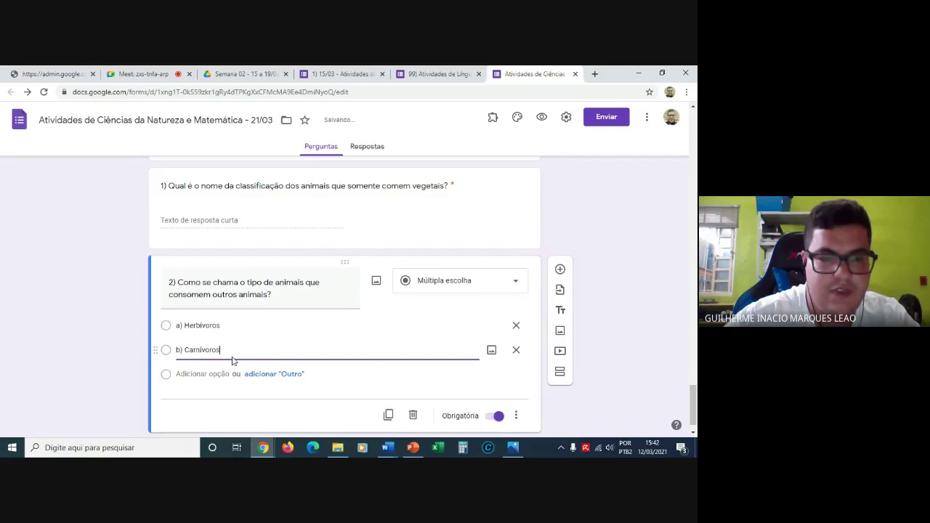
key(Return)
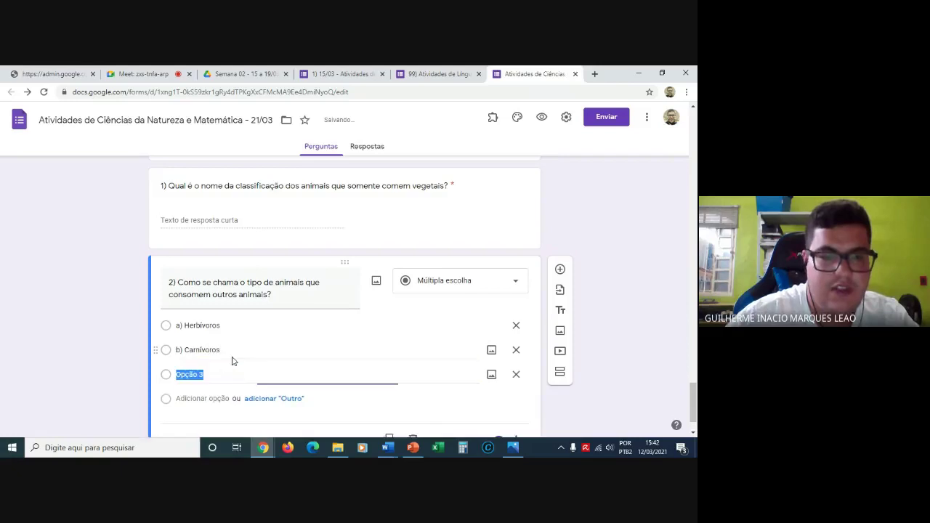
text(c) )
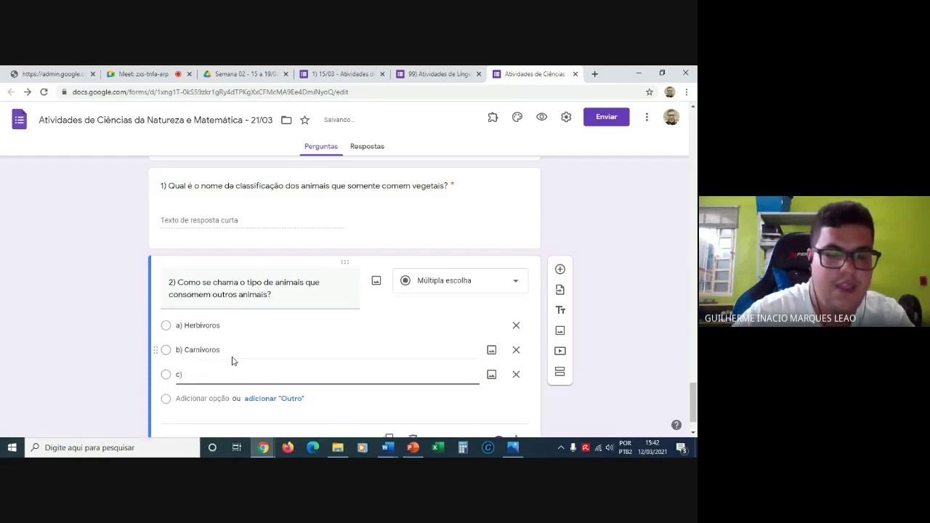
text(Onív)
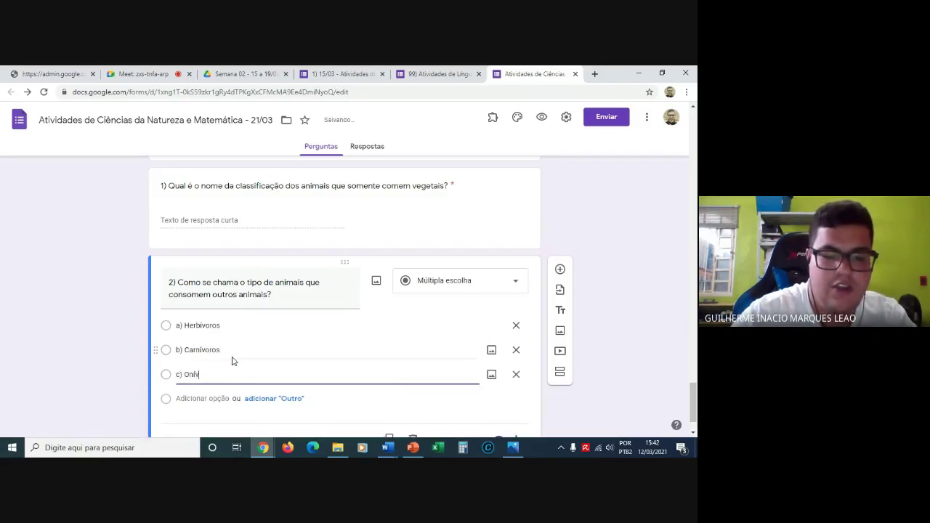
text(oros)
Add "d) Detritívoros" as the fourth answer option of question 2.
key(Return)
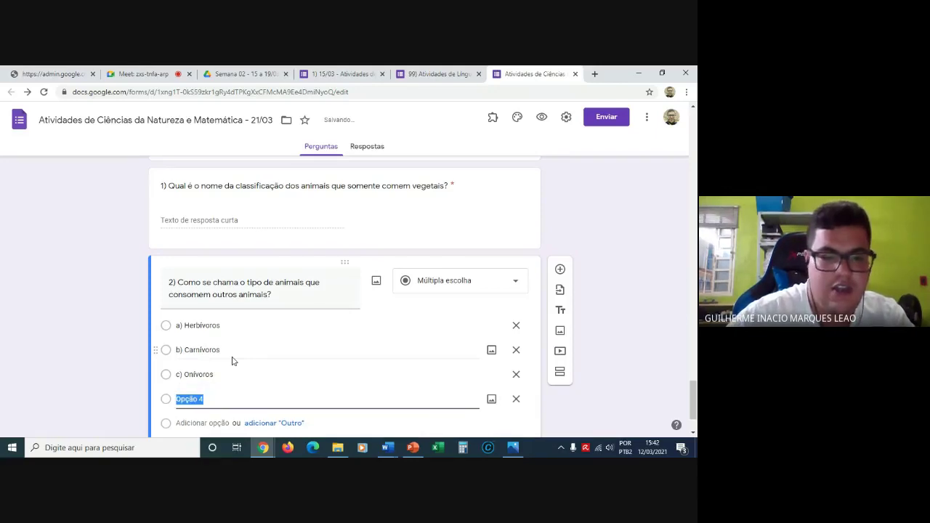
text(d) D)
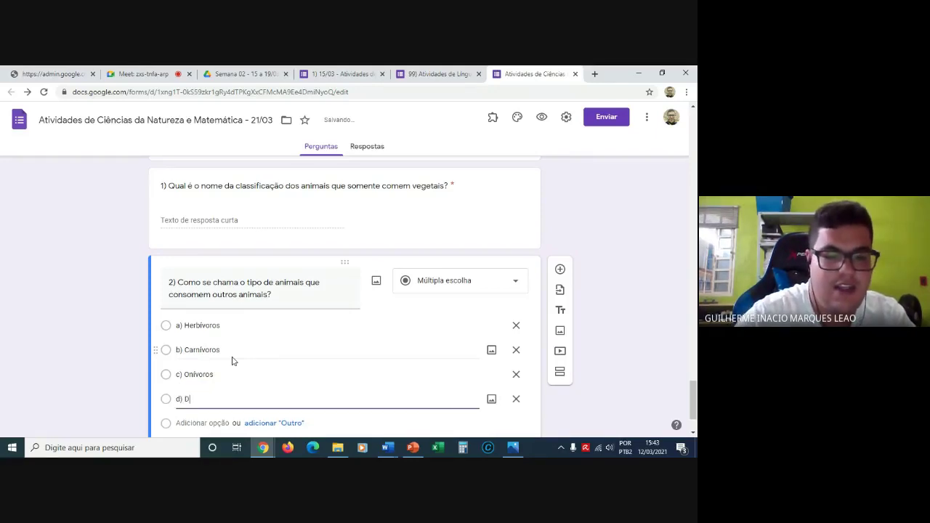
text(etrit)
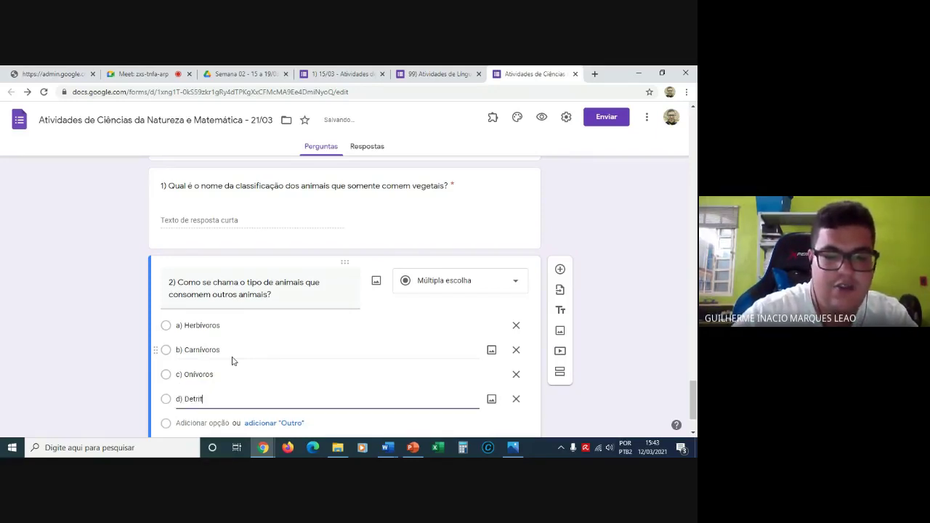
text(ívoros)
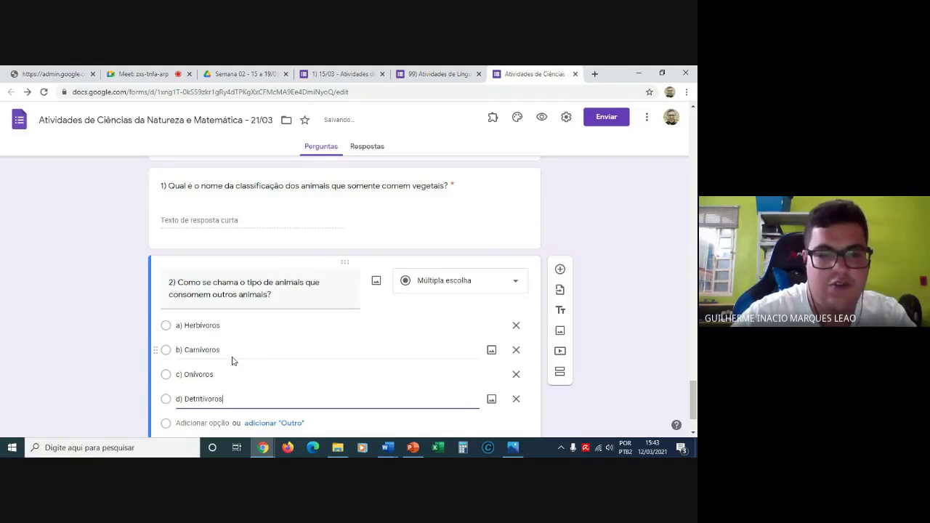
click(131, 359)
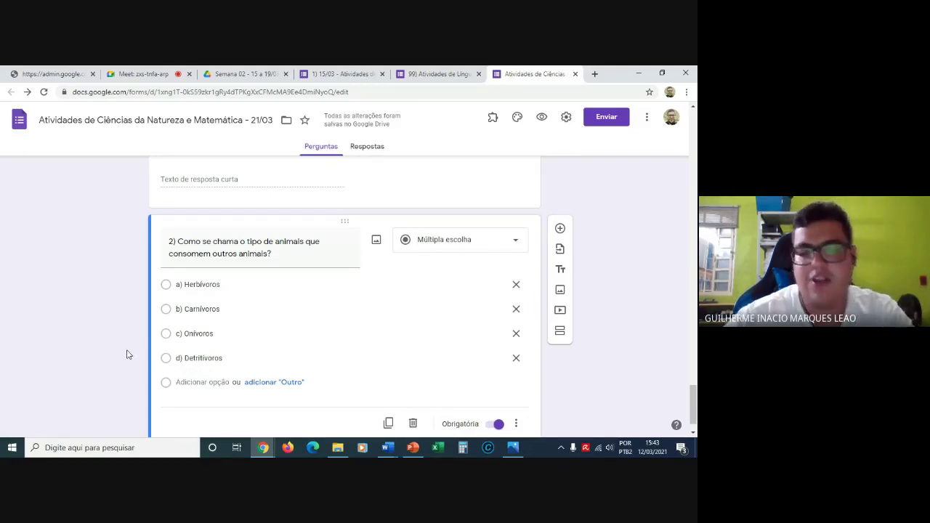
scroll(126, 355, up, 2)
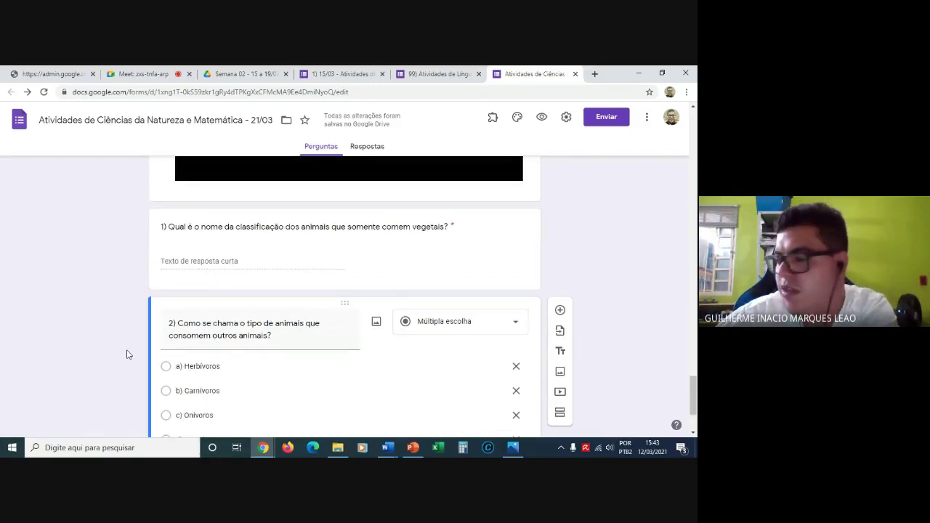
scroll(127, 355, down, 1)
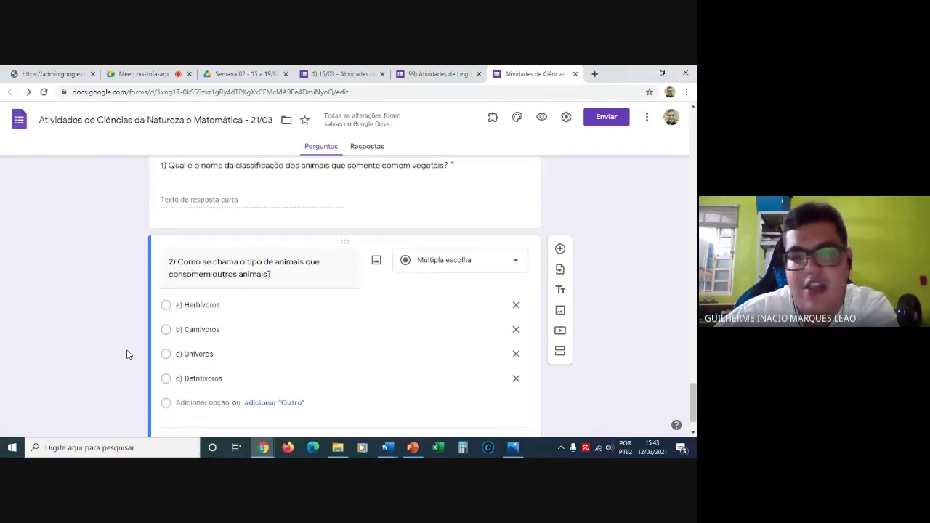
scroll(126, 354, down, 1)
scroll(126, 355, down, 1)
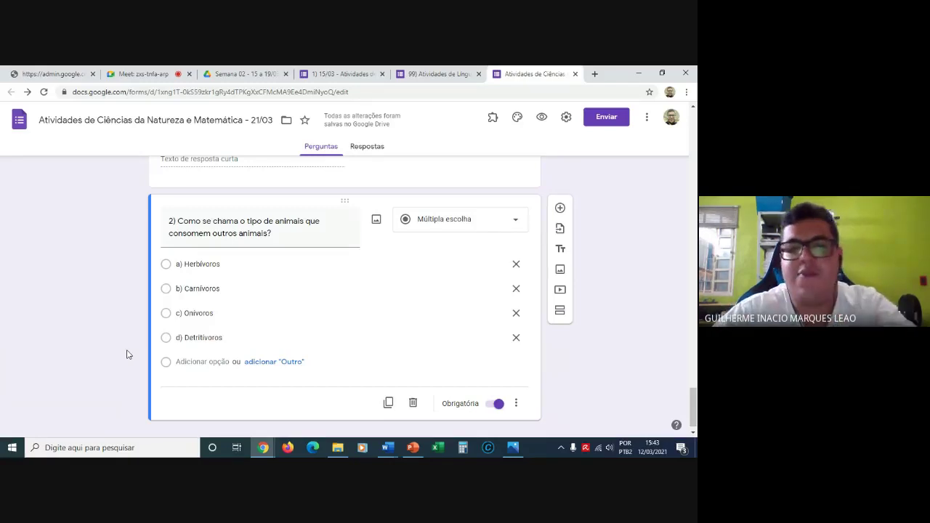
scroll(127, 354, up, 1)
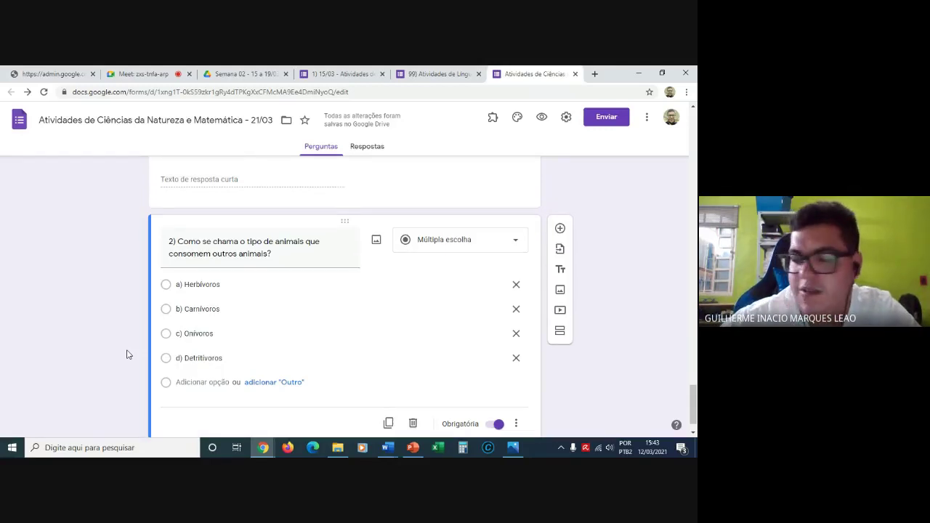
In the form's general settings, set response receipts to "Sempre" and enable "Limitar a 1 resposta", keeping the organization restriction on.
click(566, 121)
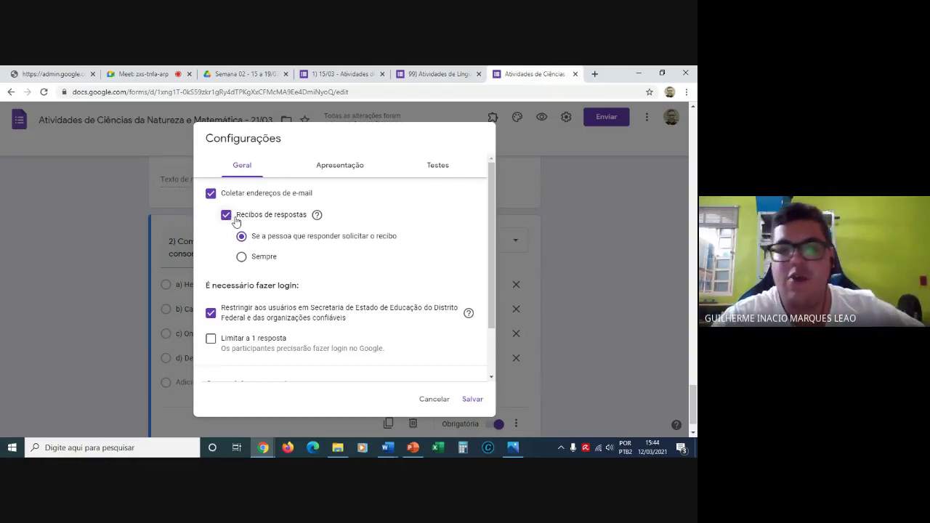
click(242, 258)
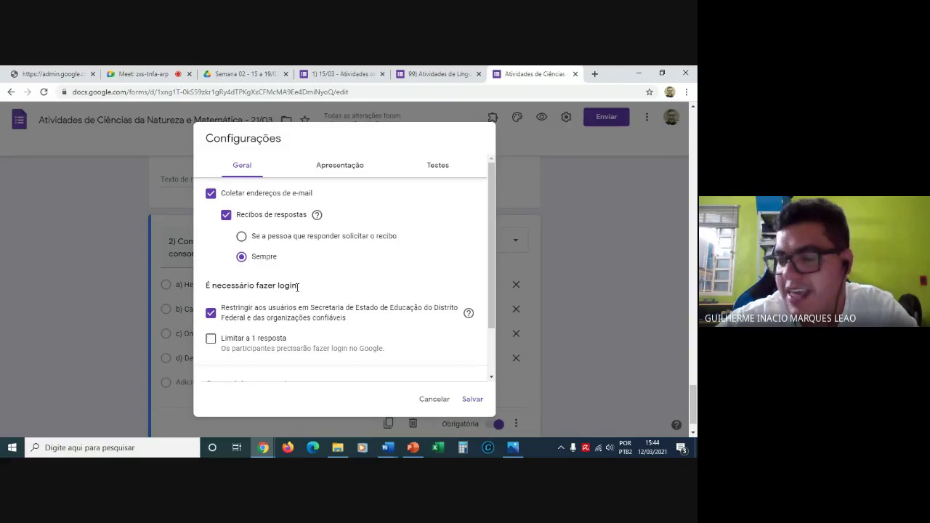
click(210, 314)
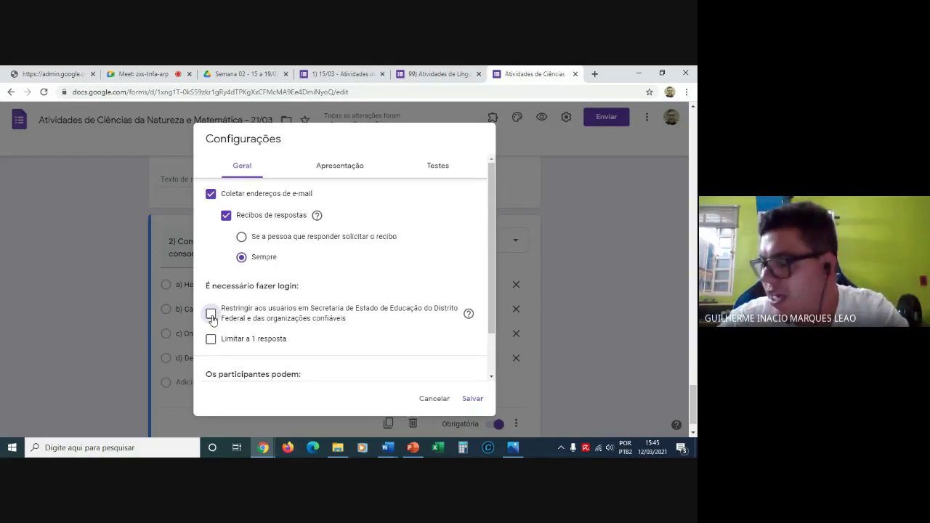
click(211, 314)
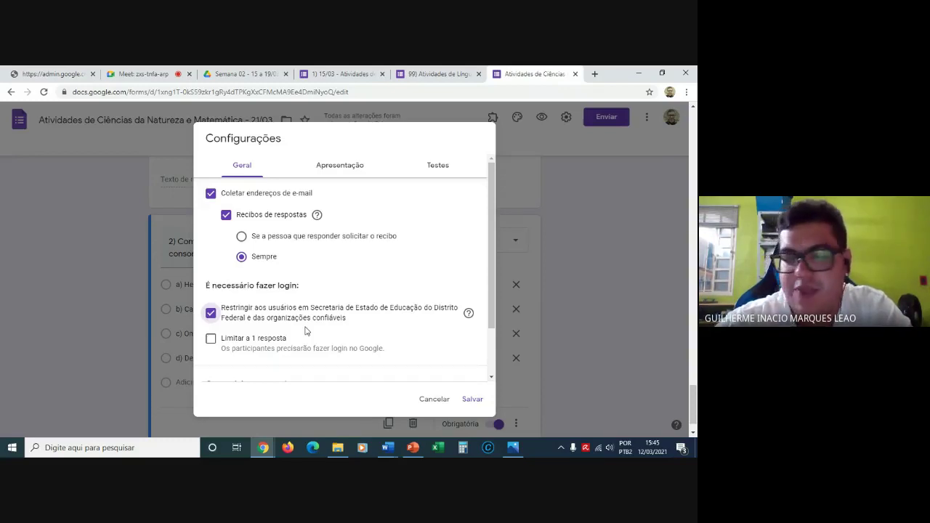
click(211, 340)
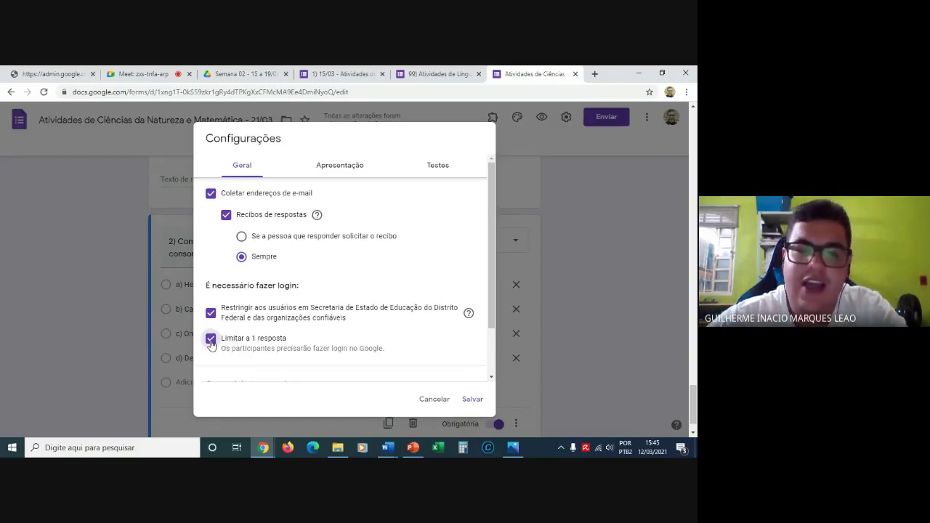
click(210, 339)
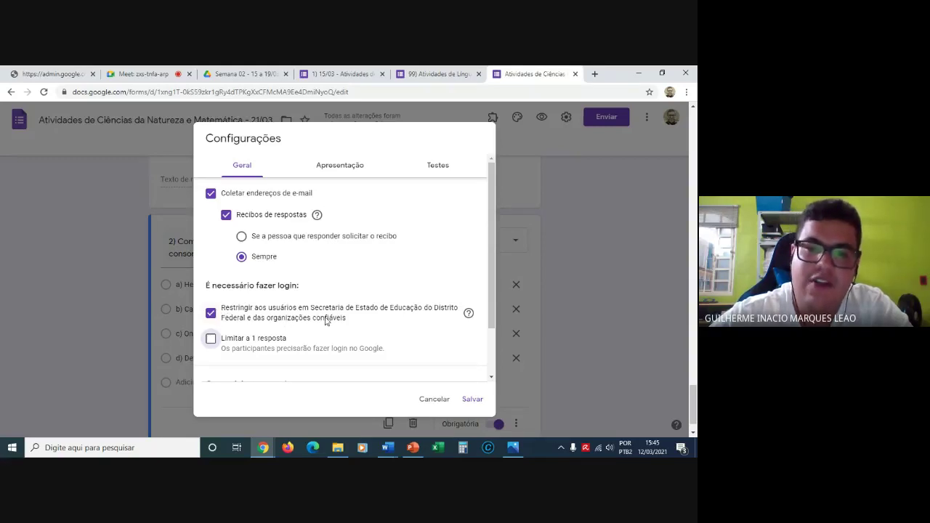
click(210, 340)
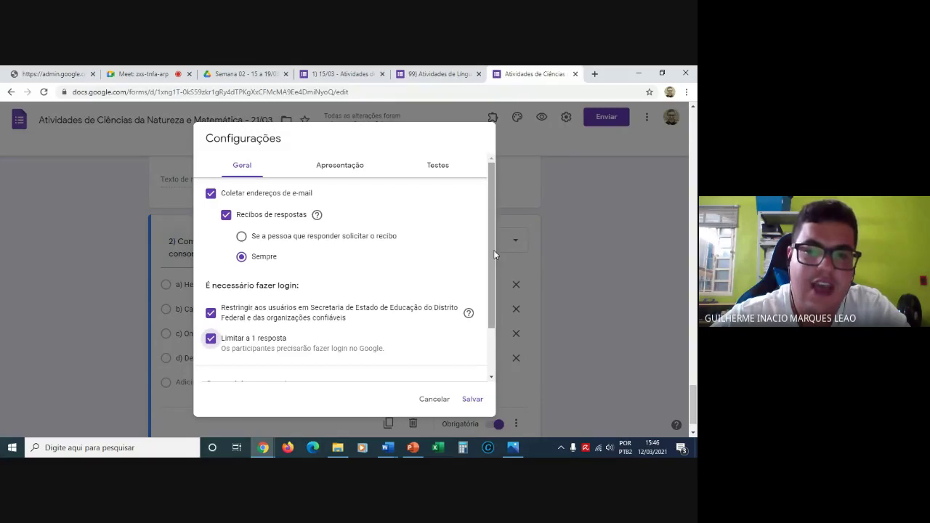
drag(492, 255, 489, 185)
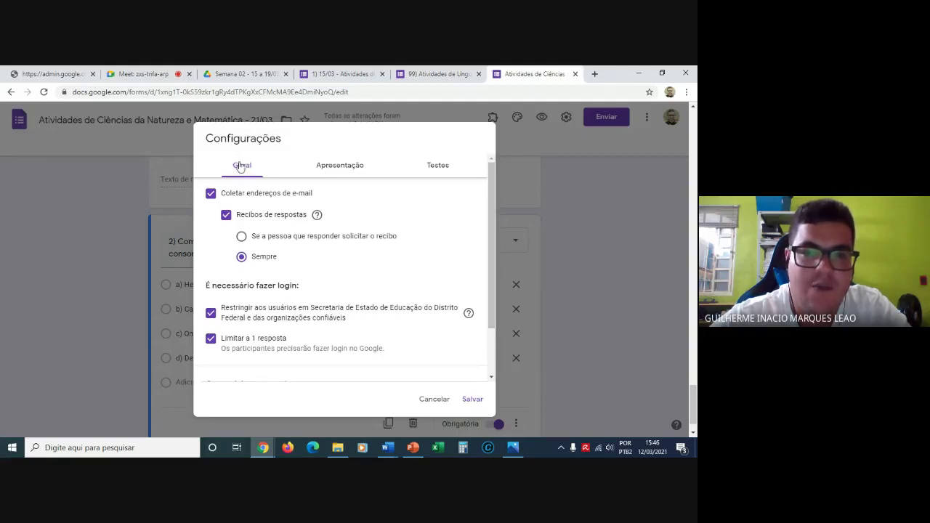
Set the form's confirmation message to "Recebi as suas respostas! Tudo certo!" in the presentation settings.
click(332, 167)
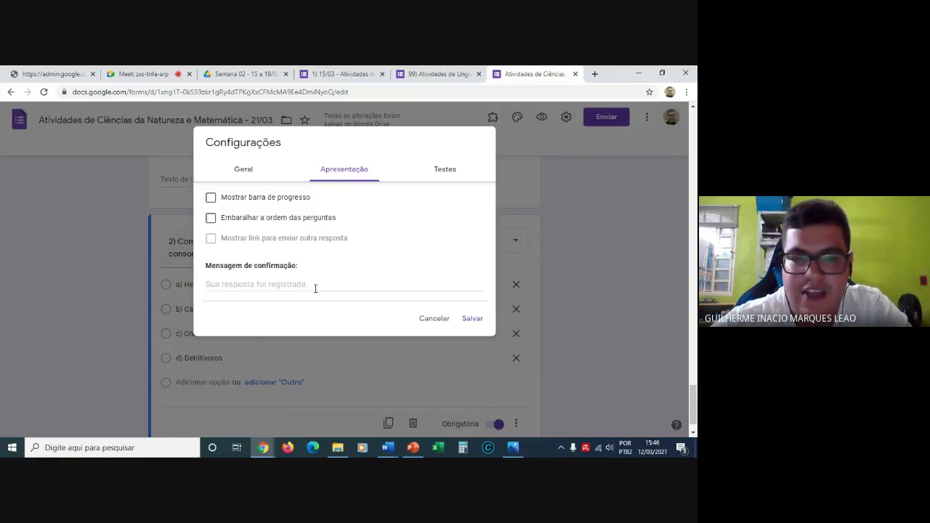
text(R)
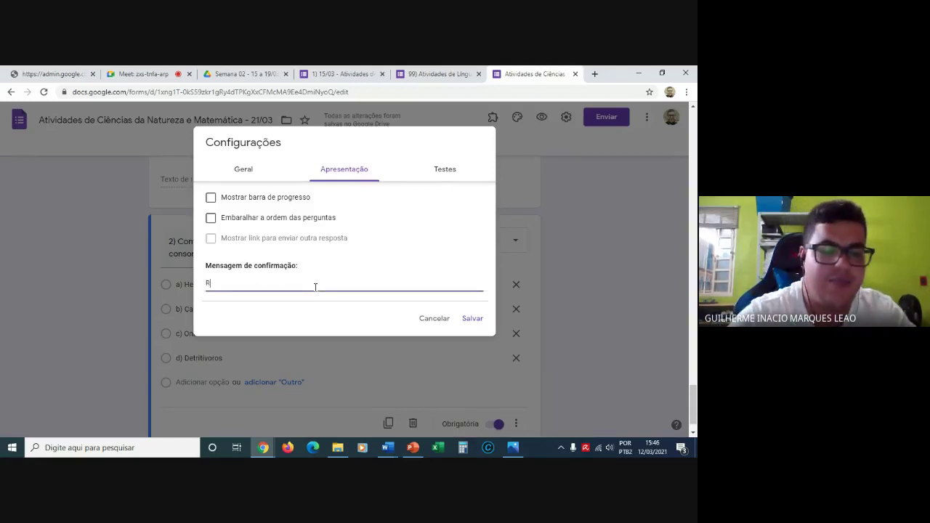
text(ecebi as s)
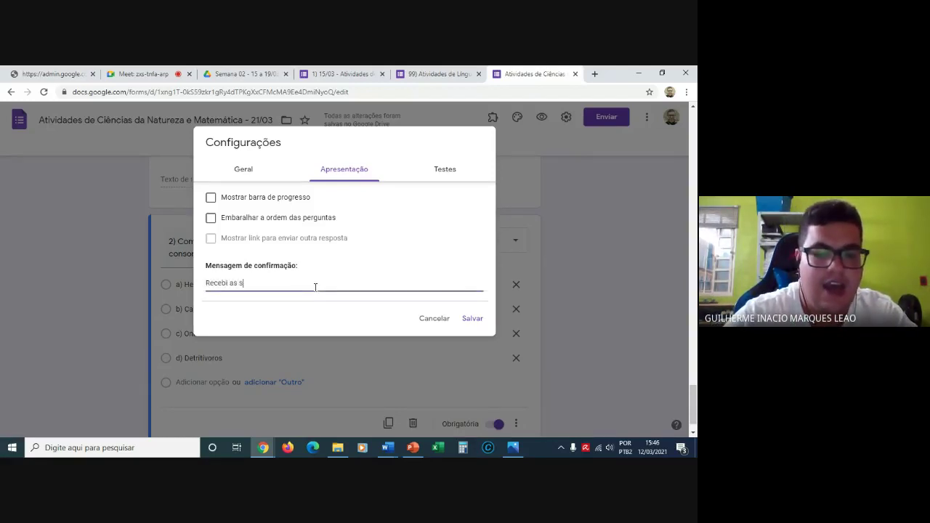
text(uas respost)
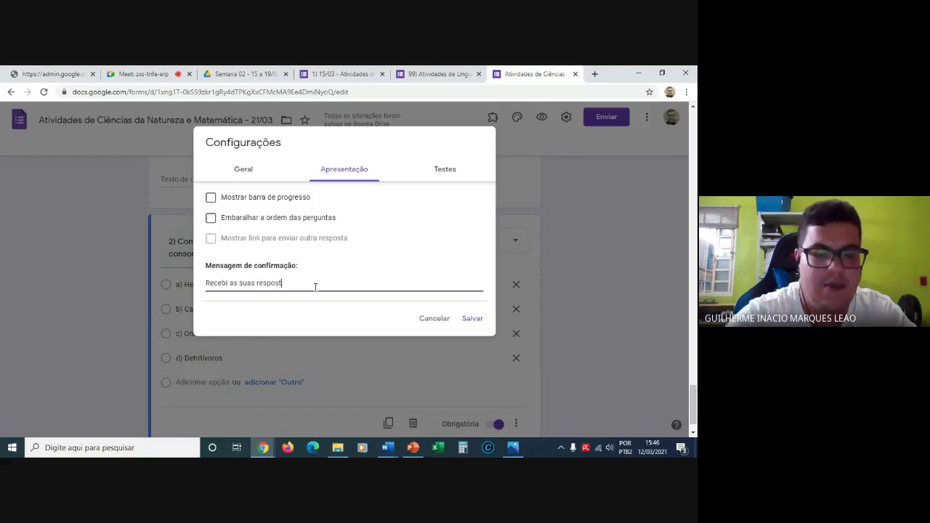
text(as! Tu)
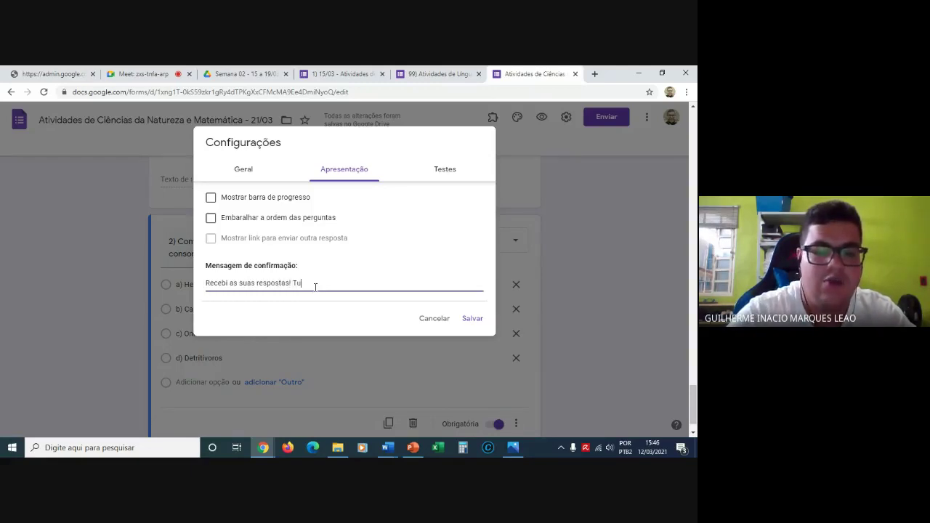
text(do certo)
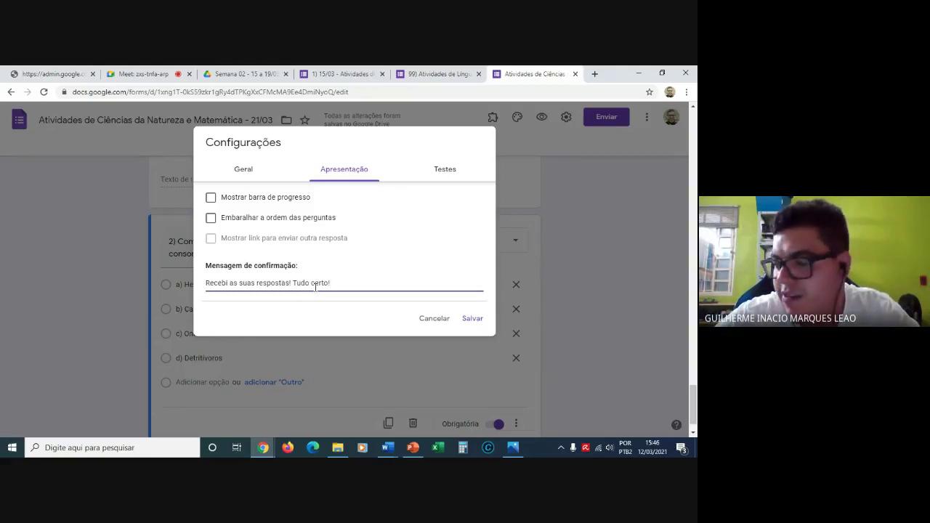
Turn the form into a quiz (Criar teste) with grades released "Imediatamente após o envio", and save the settings.
click(446, 170)
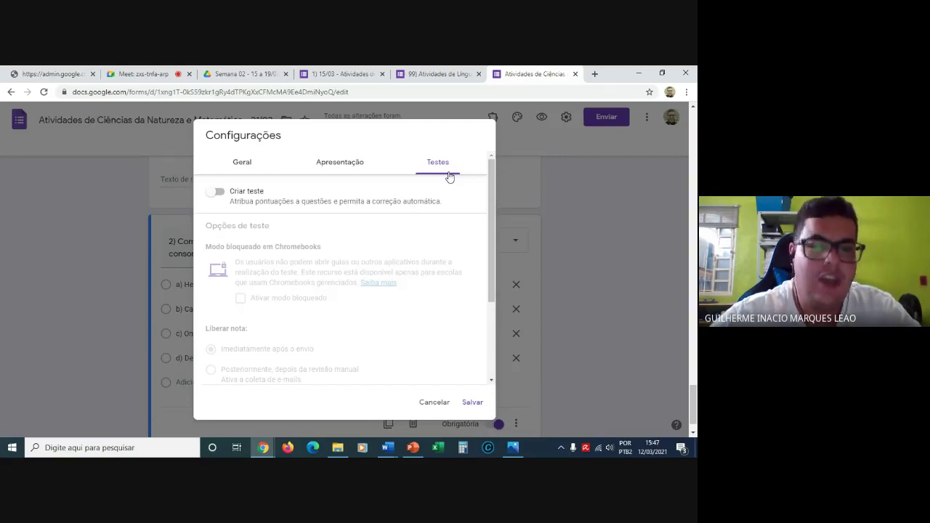
click(220, 194)
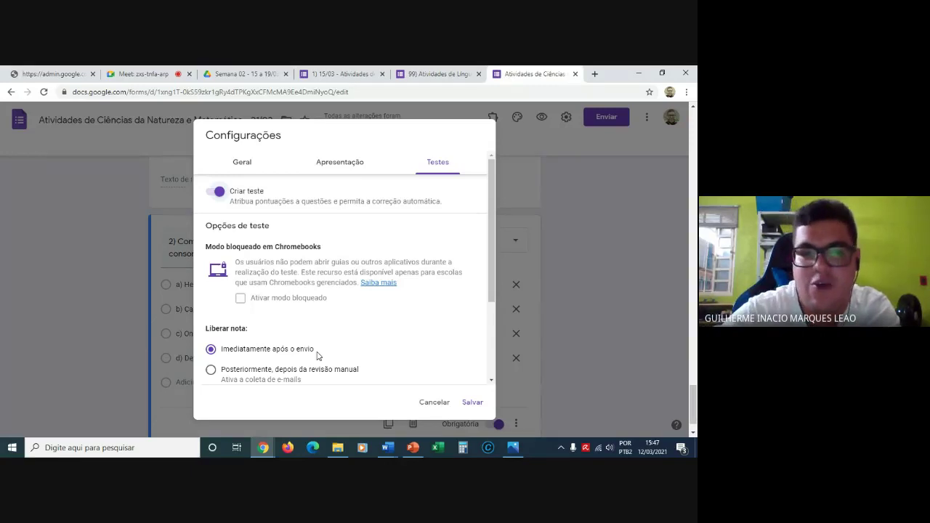
click(211, 371)
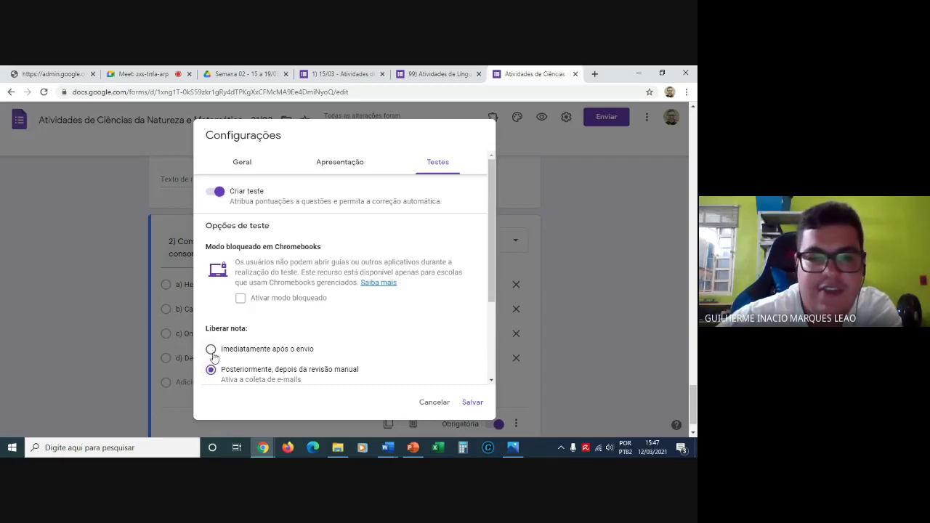
click(211, 351)
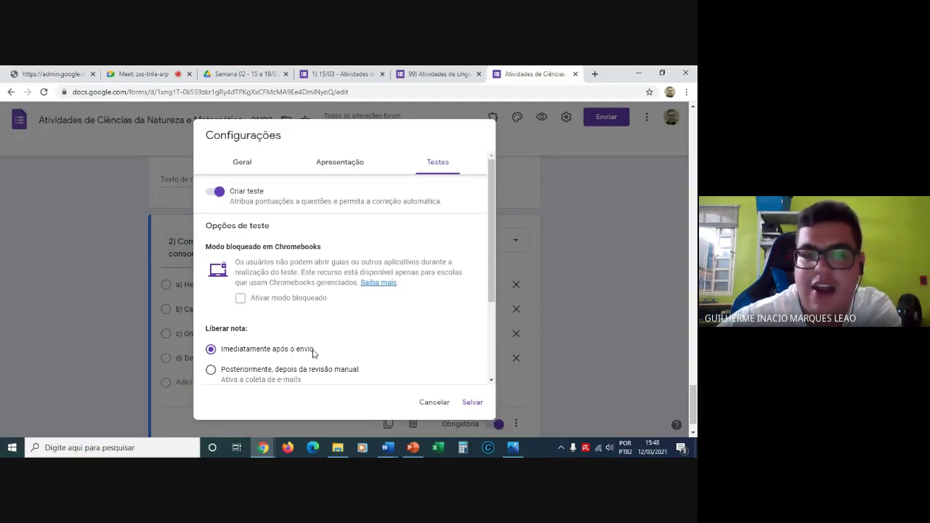
click(472, 404)
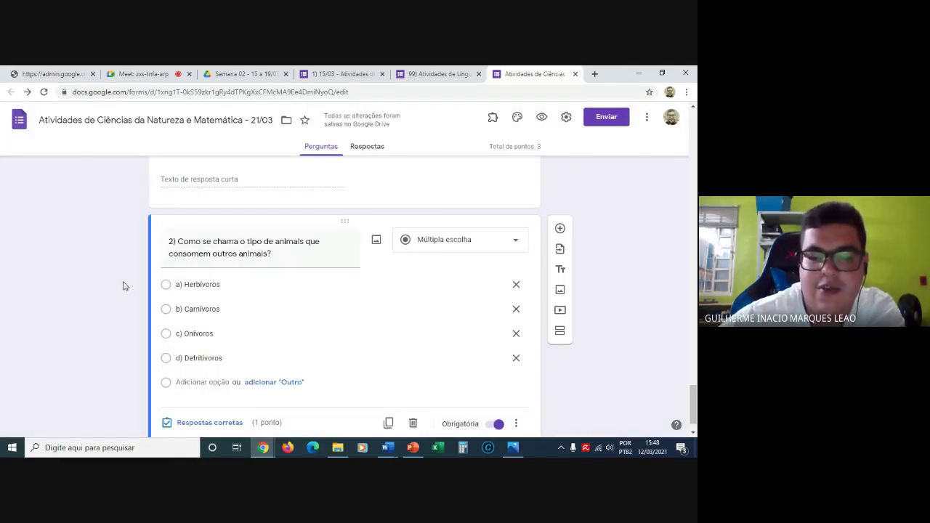
Add the answer feedback "Herbívoros." to question 1's answer key and finish editing the key.
scroll(123, 286, up, 1)
scroll(126, 285, up, 1)
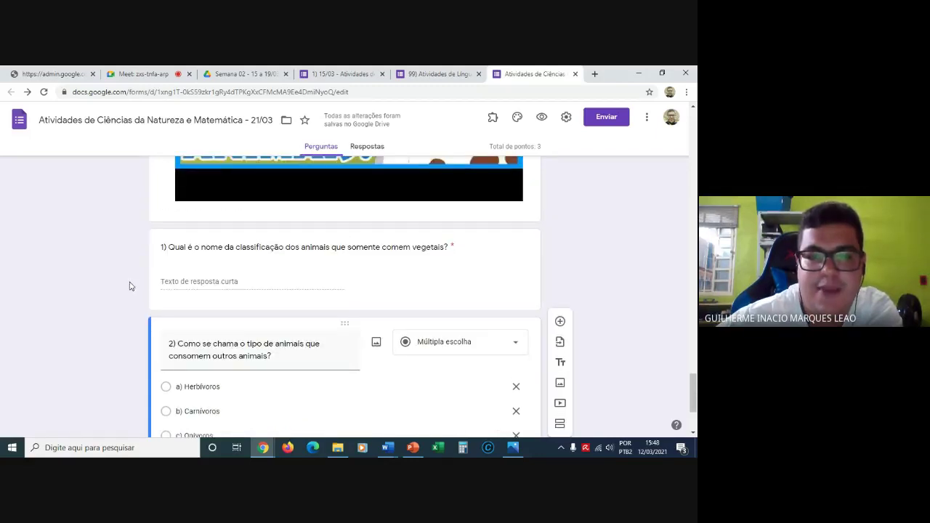
click(205, 281)
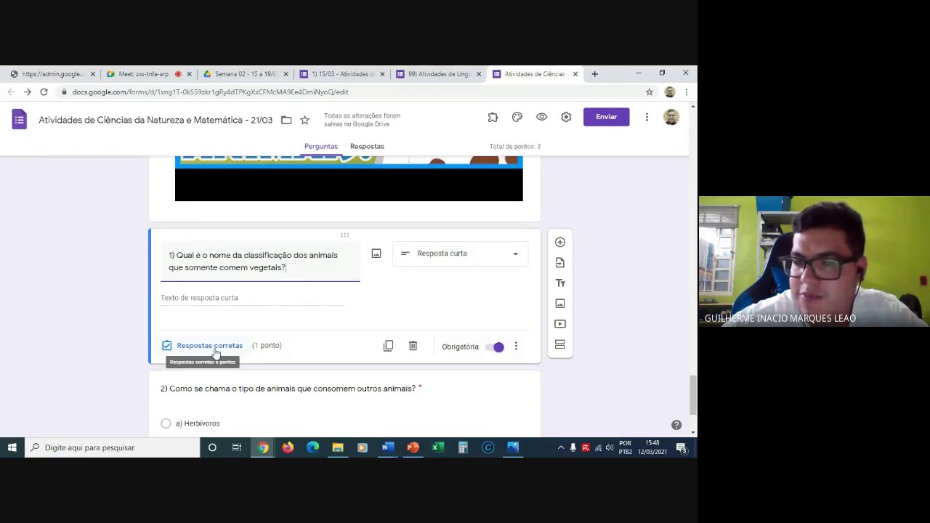
click(210, 346)
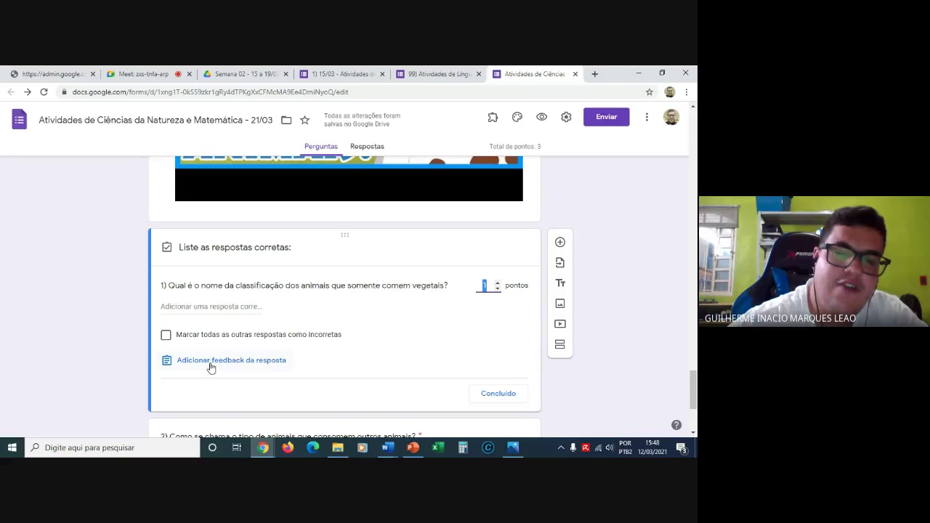
click(235, 365)
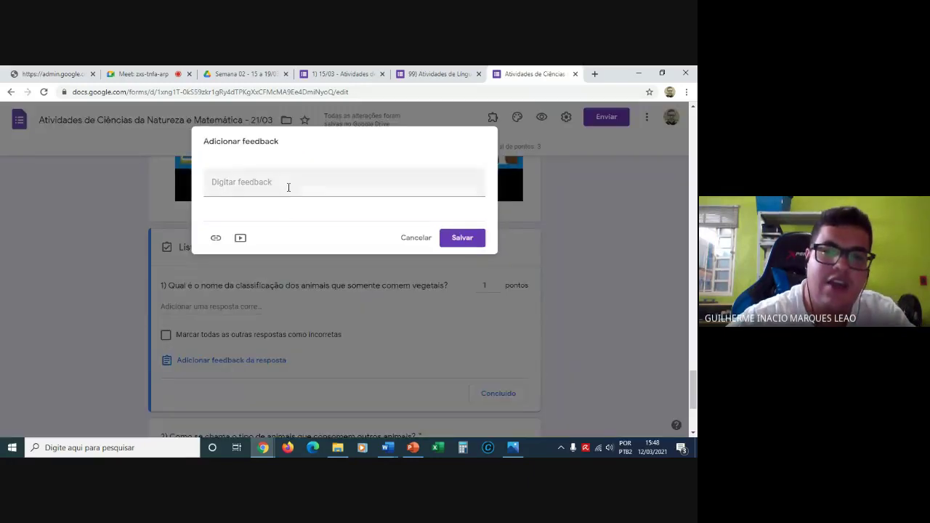
text(Herb)
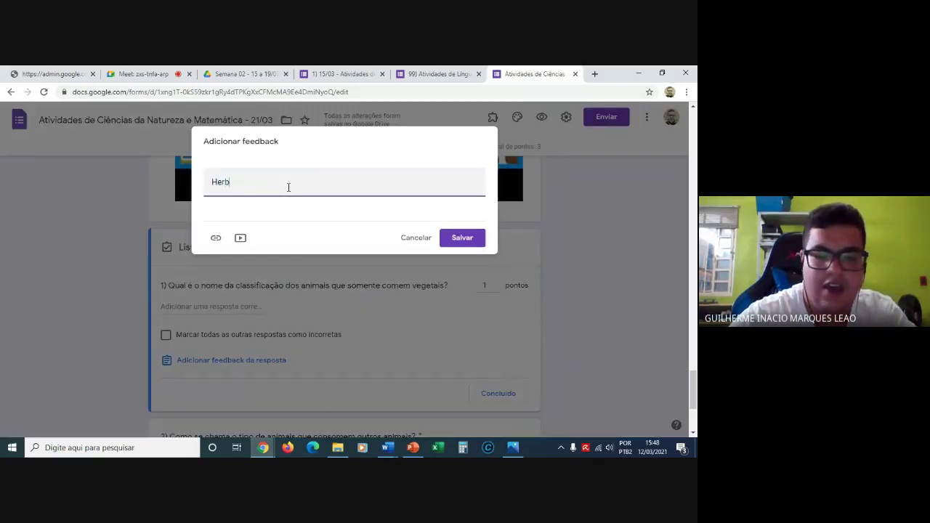
text(ívoros.)
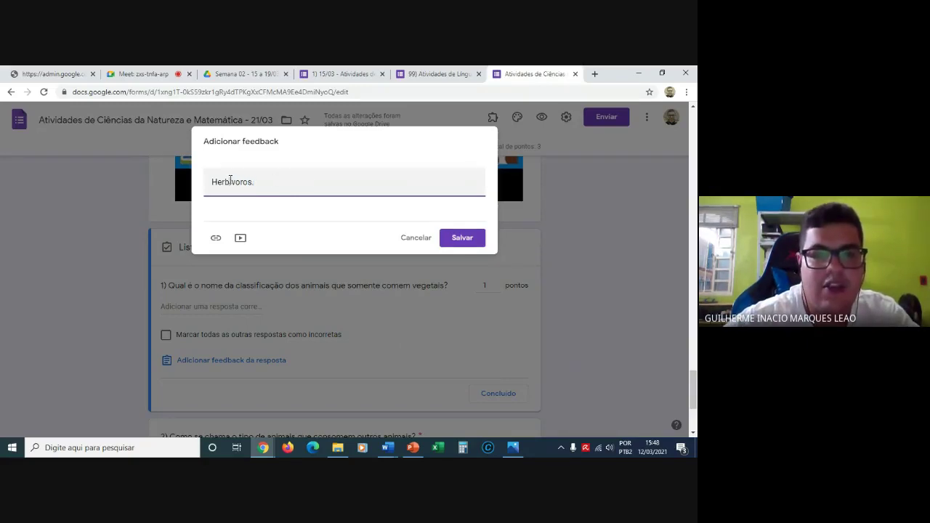
click(468, 240)
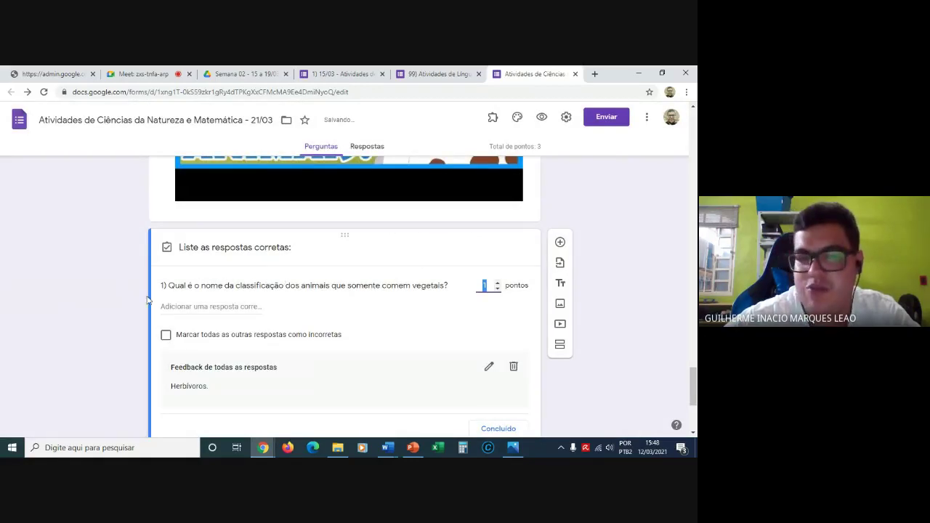
click(117, 310)
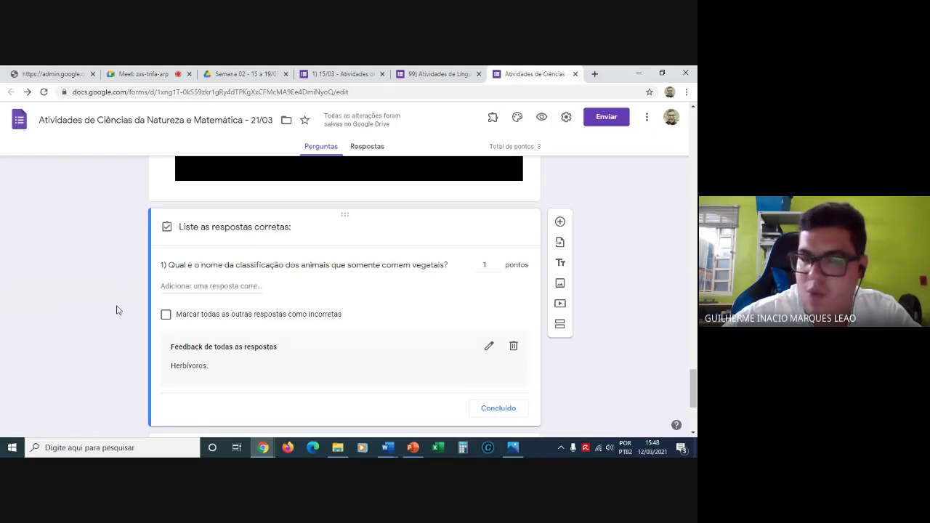
scroll(116, 310, down, 1)
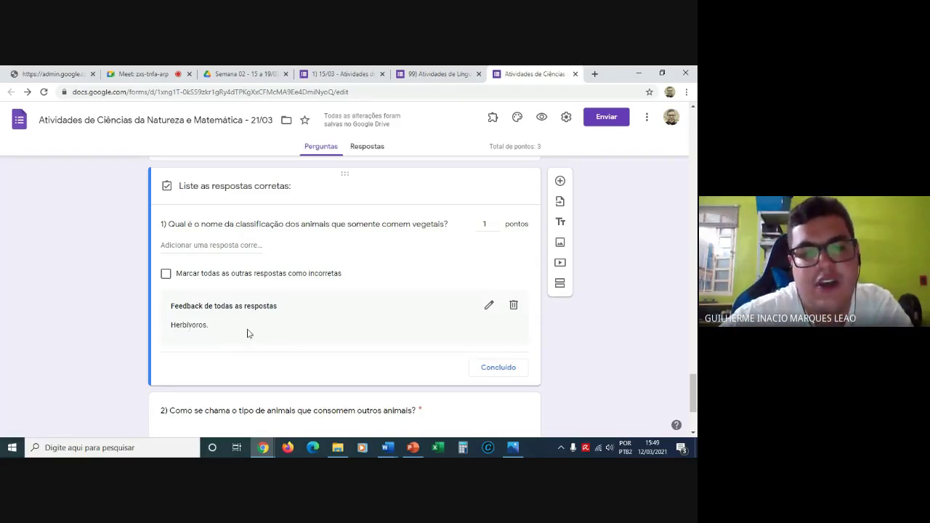
click(498, 369)
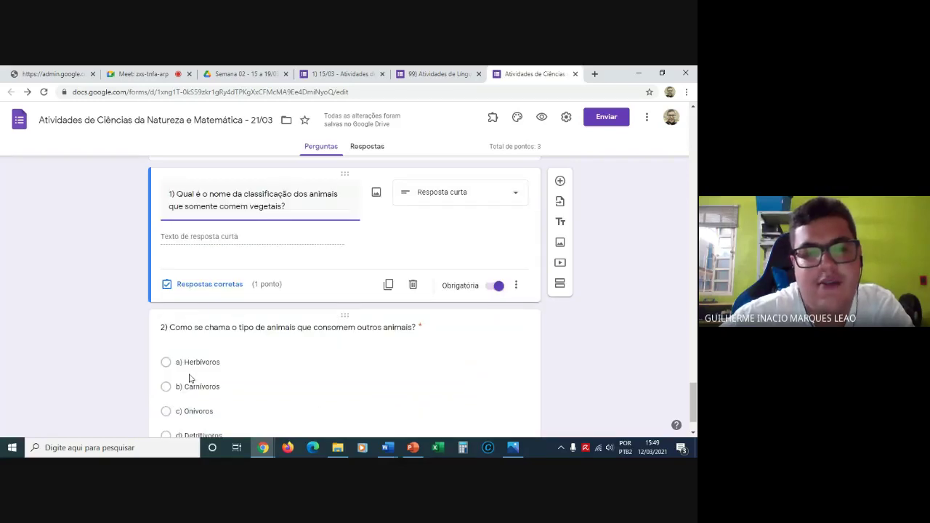
Mark "b) Carnívoros" as the correct answer to question 2 and finish editing its answer key.
click(110, 368)
scroll(110, 368, down, 1)
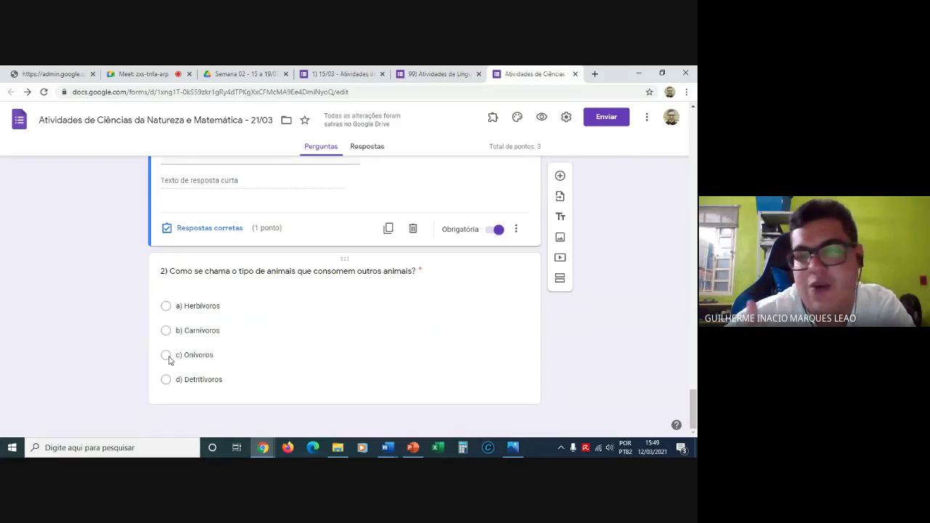
click(184, 287)
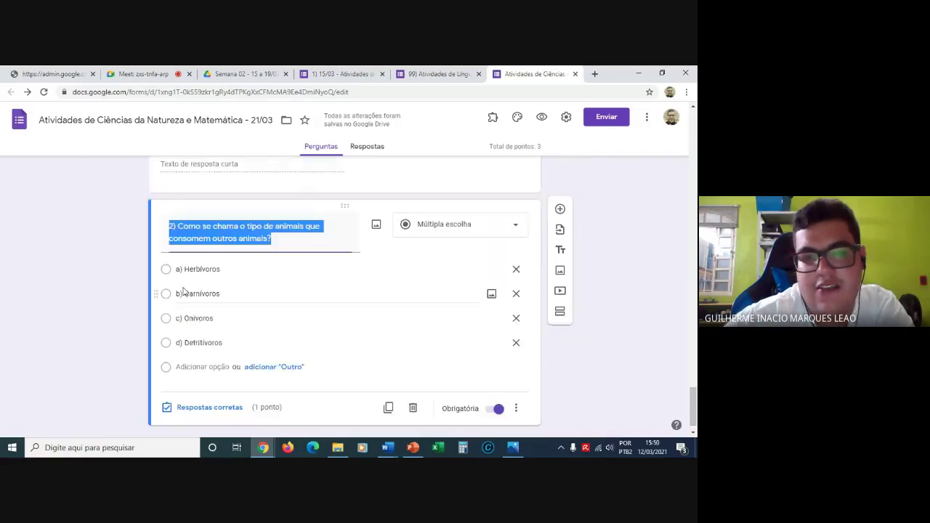
click(224, 407)
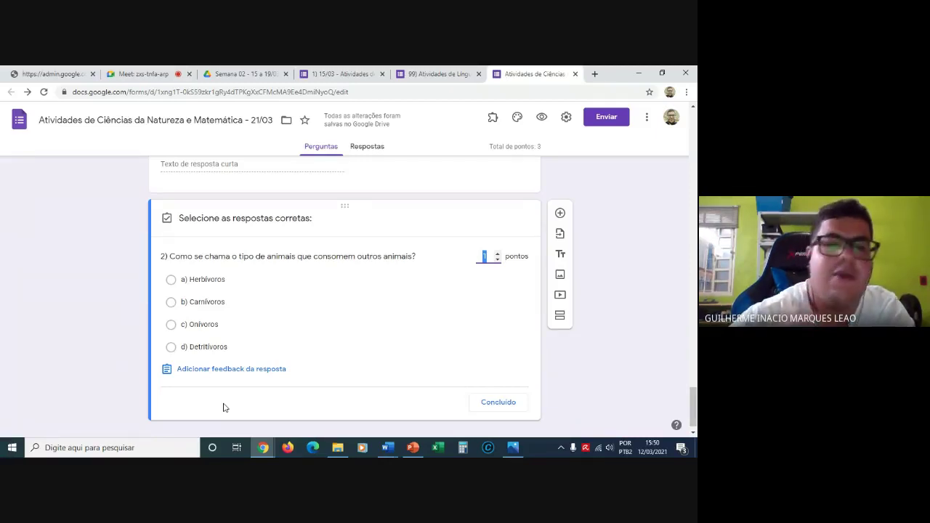
click(172, 304)
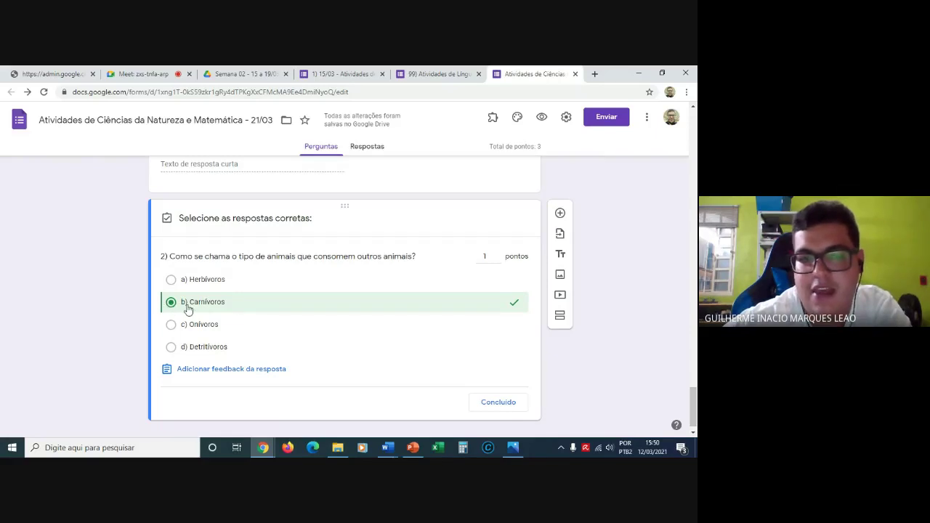
click(496, 403)
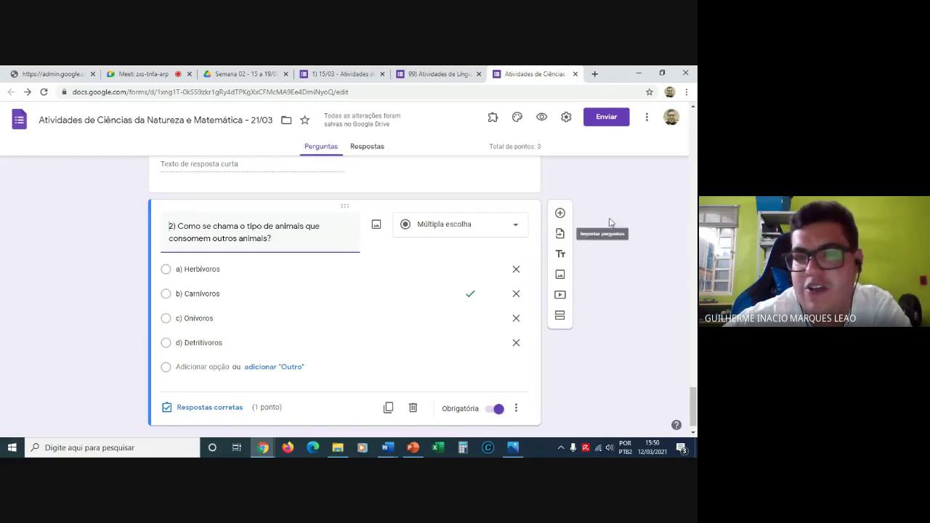
Add a new question after question 2 and set its type to "Caixas de seleção".
click(560, 214)
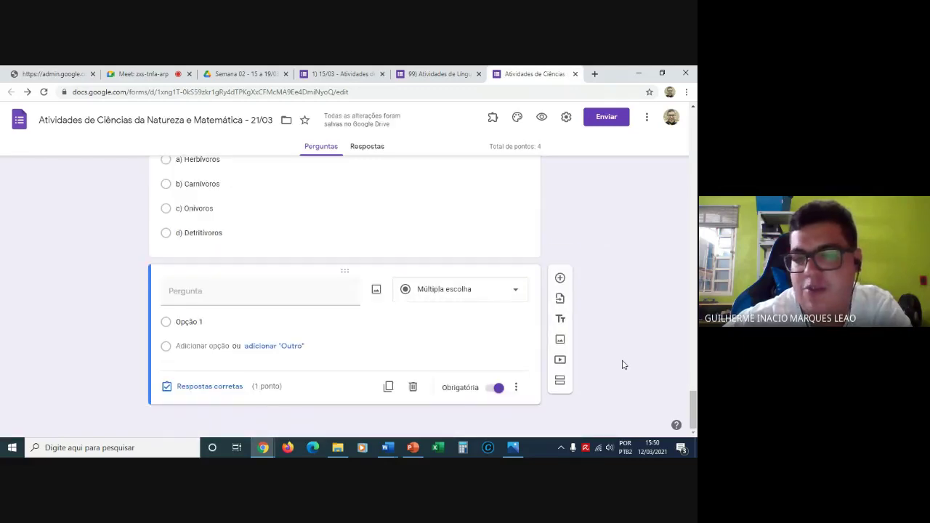
click(455, 291)
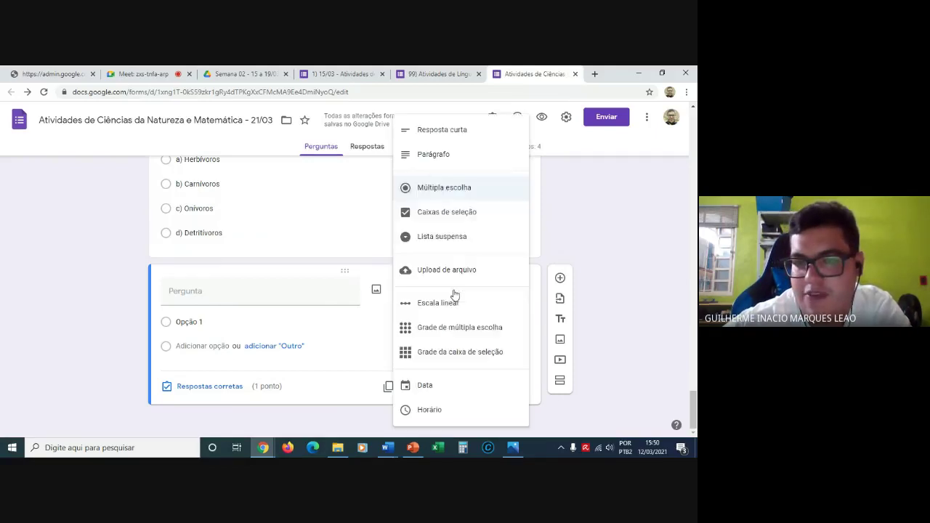
click(436, 216)
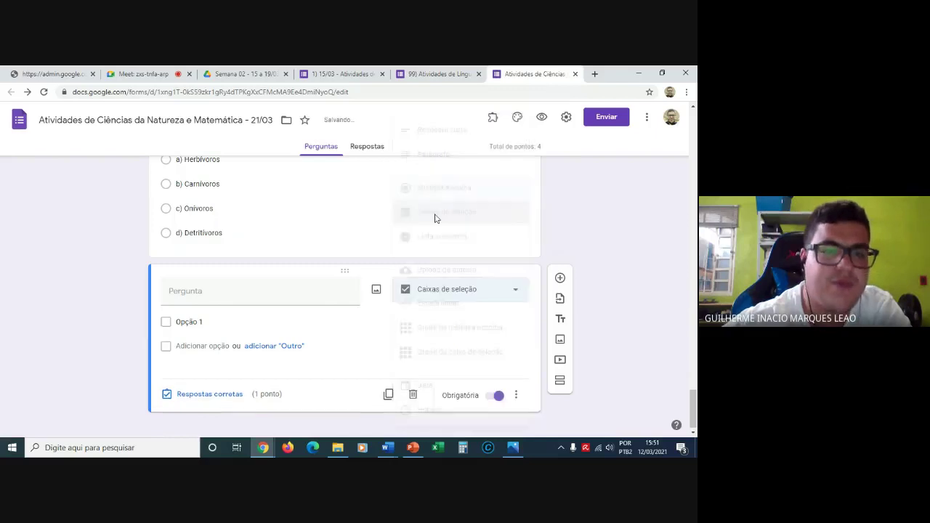
Title the new checkbox question "3) Marque os animais que são herbívoros.".
click(234, 291)
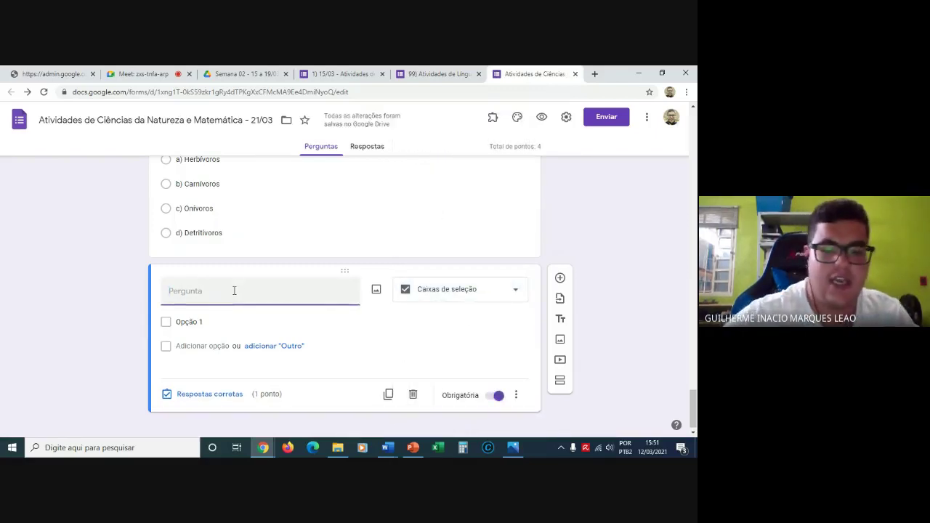
text(3) )
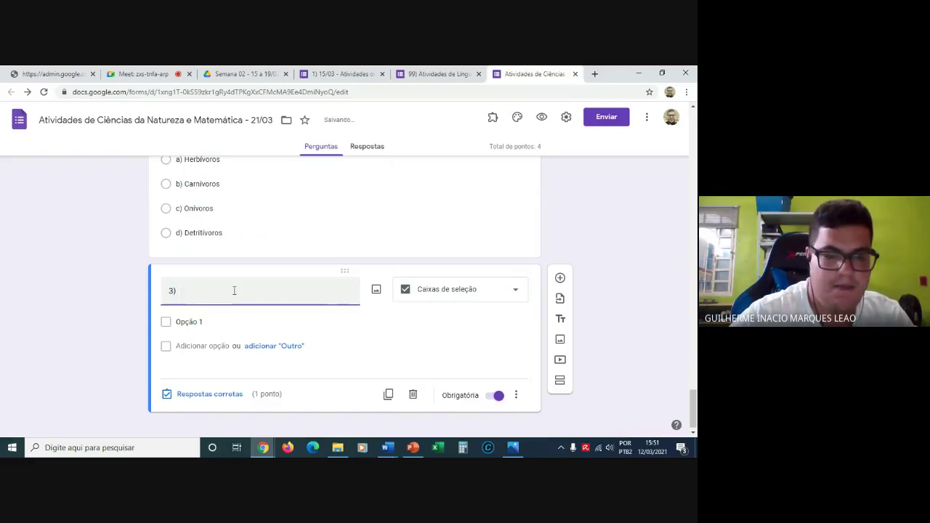
text(Marque )
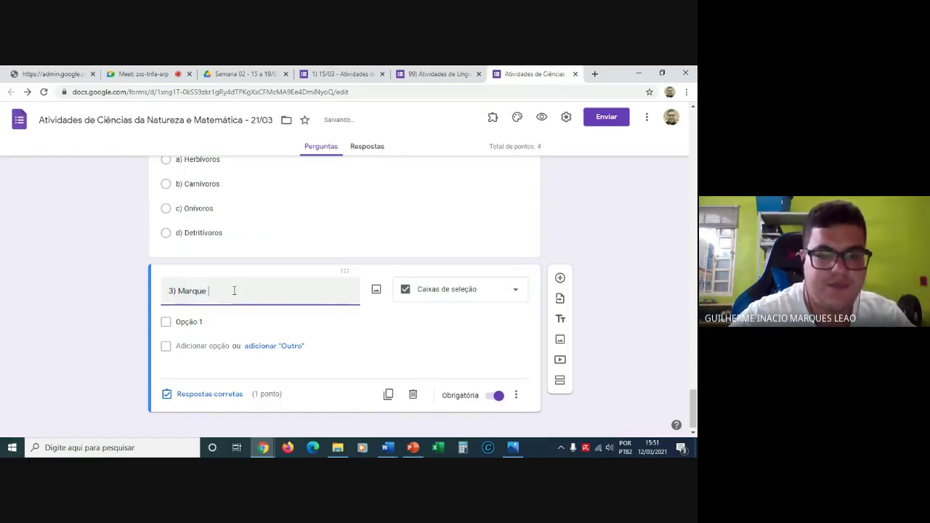
text(os ani)
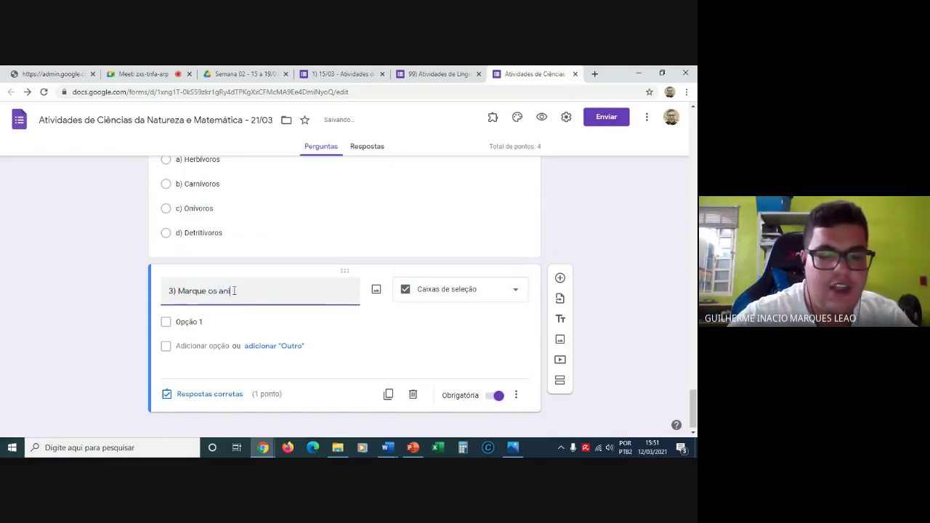
text(am)
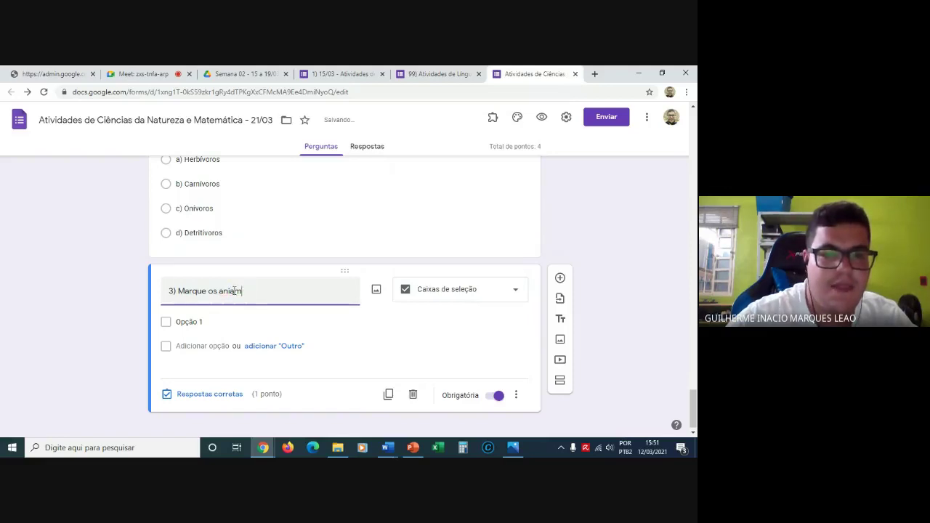
key(BackSpace)
key(BackSpace)
text(mais )
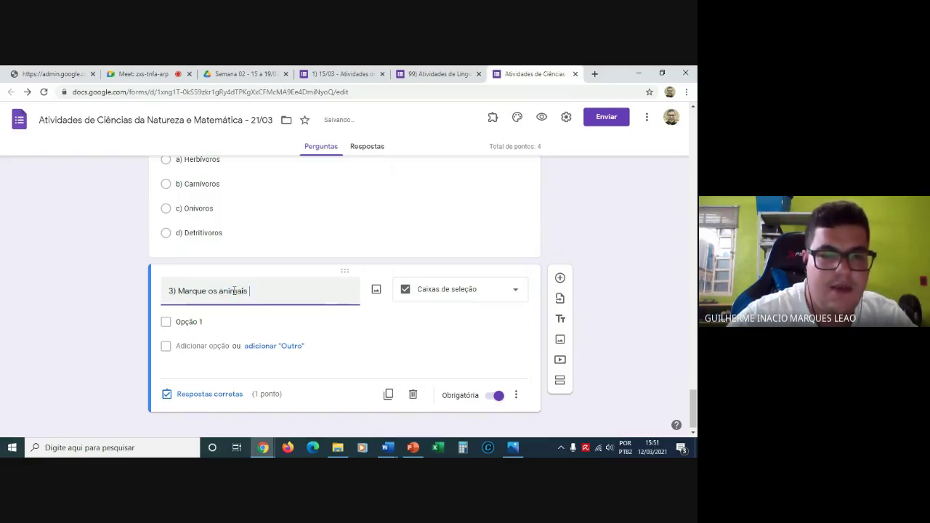
text(que s)
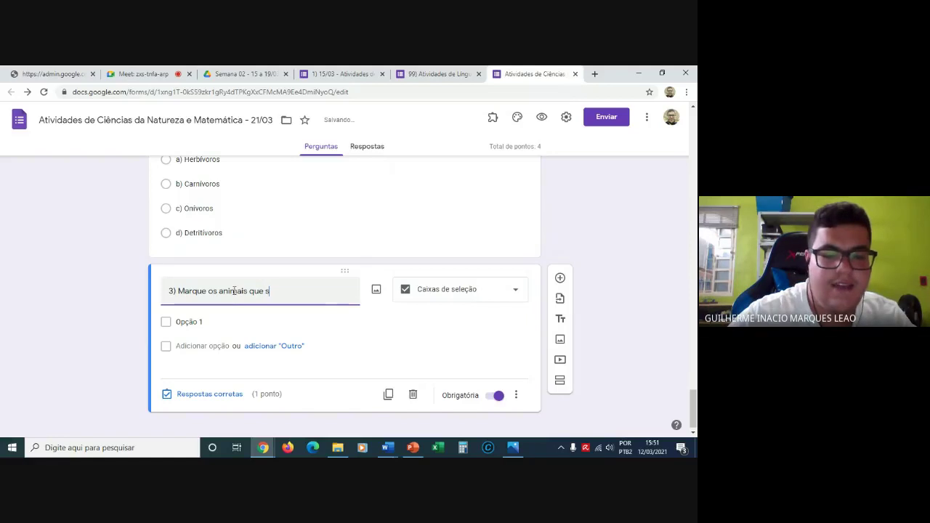
text(ão herb)
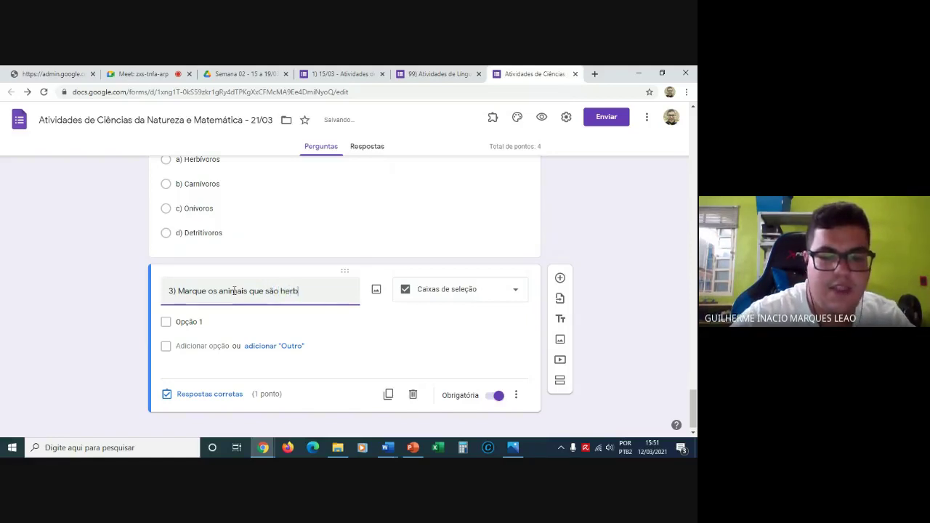
text(i)
text(v)
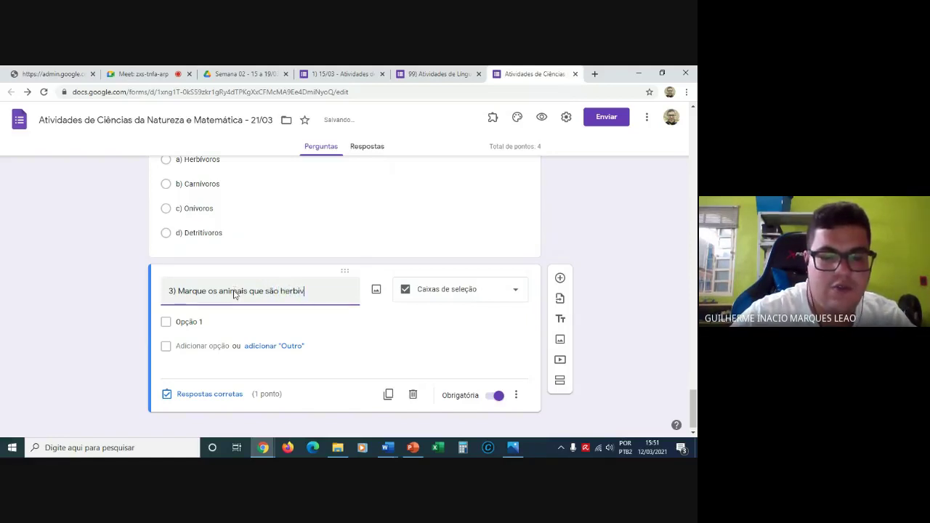
text(oros.)
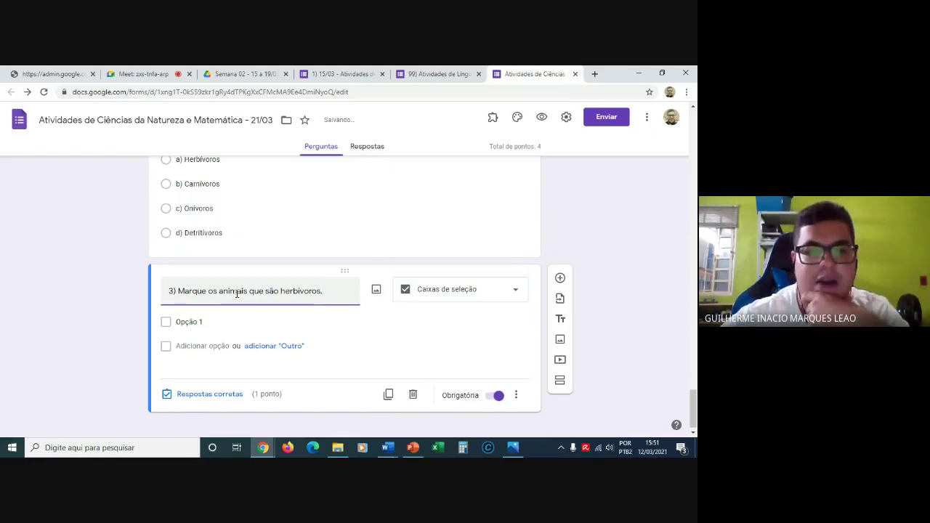
Enter "a) Coelho" and "b) Leão" as the first two options of question 3.
click(195, 321)
text(a))
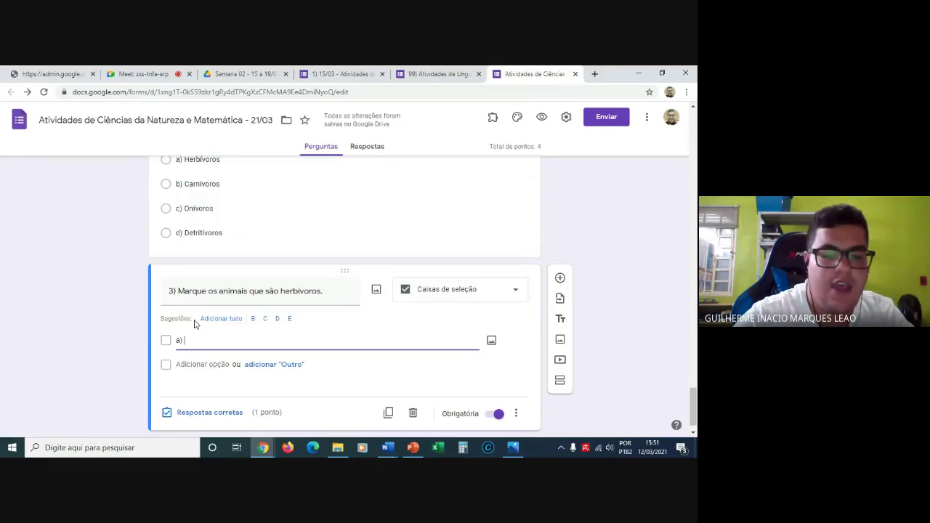
text( Coel)
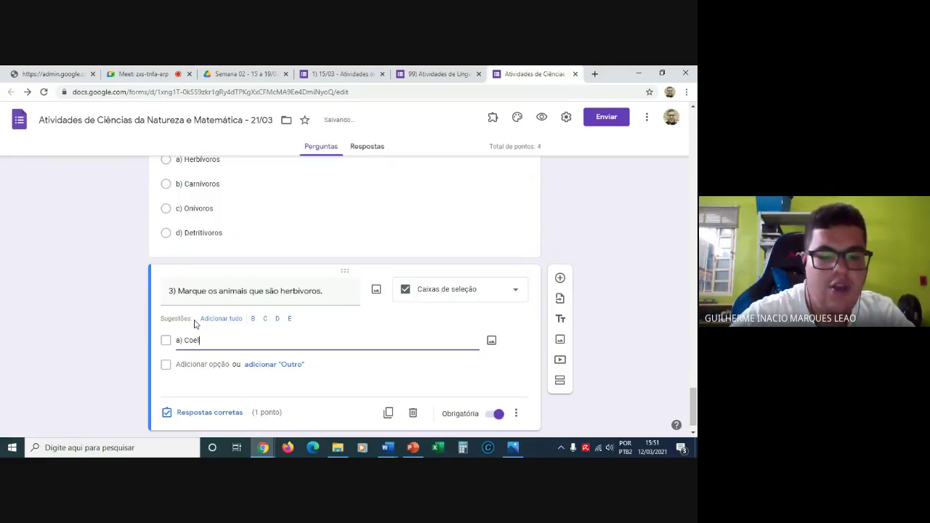
text(ho)
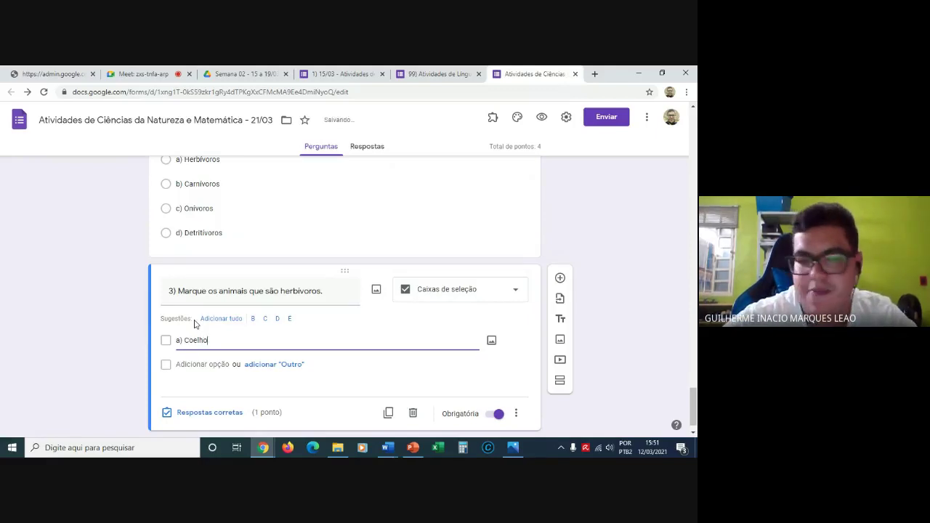
click(196, 364)
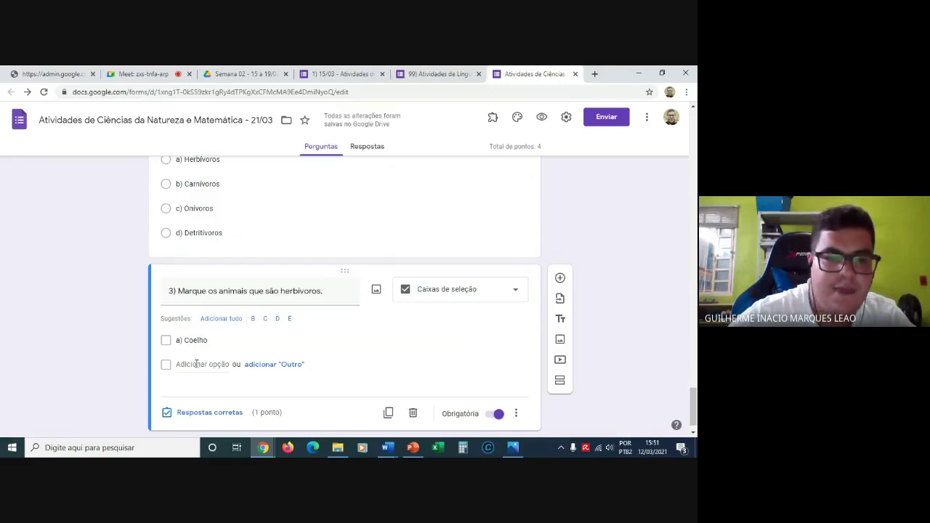
text(b) L)
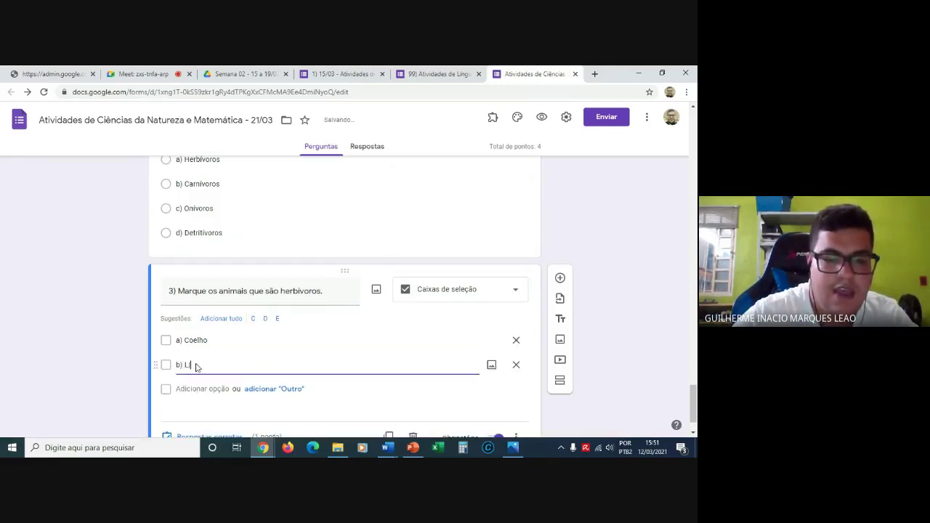
text(ieão)
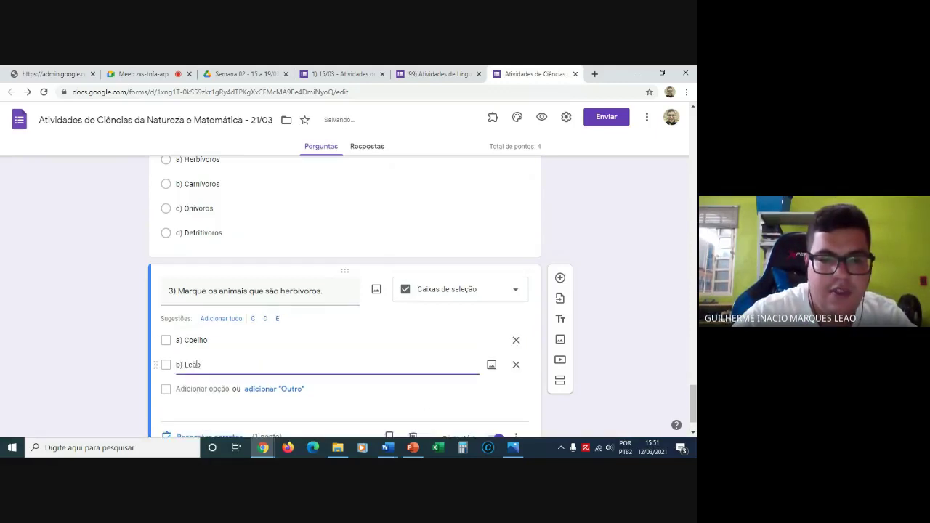
Add "c) Ser humano." and "d) Cobra." as the third and fourth options of question 3.
click(199, 388)
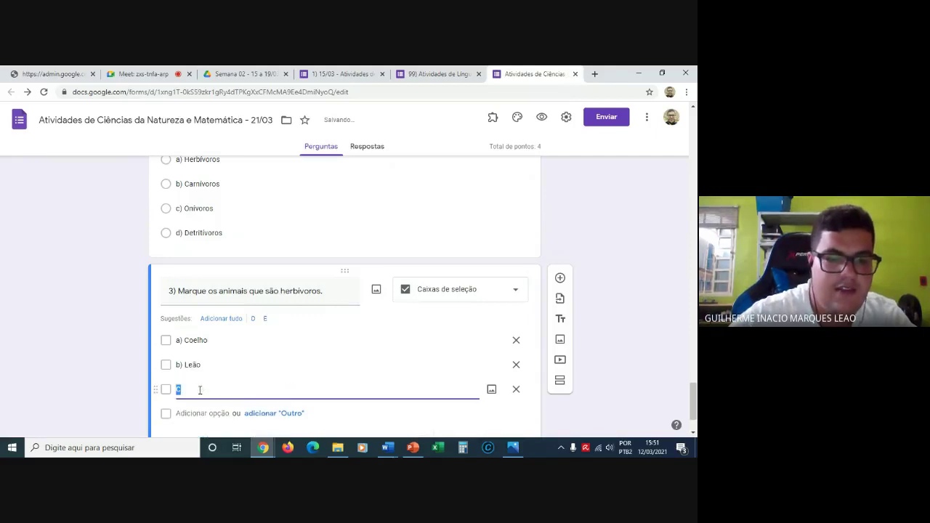
text(c) S)
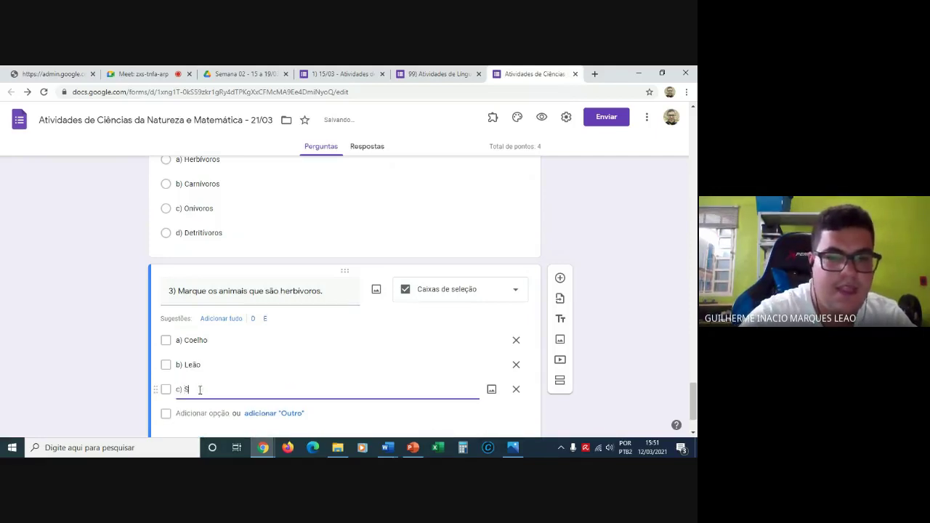
text(er Humano)
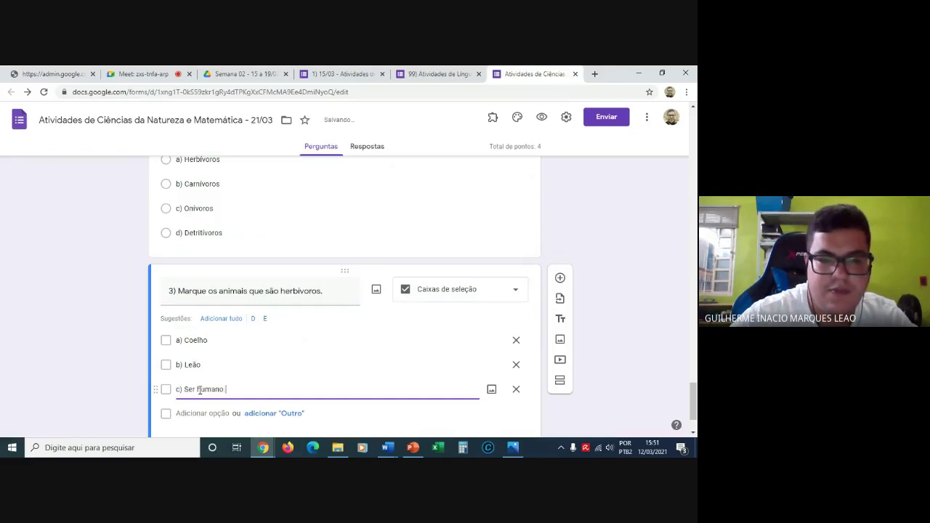
key(BackSpace)
text(.)
key(Return)
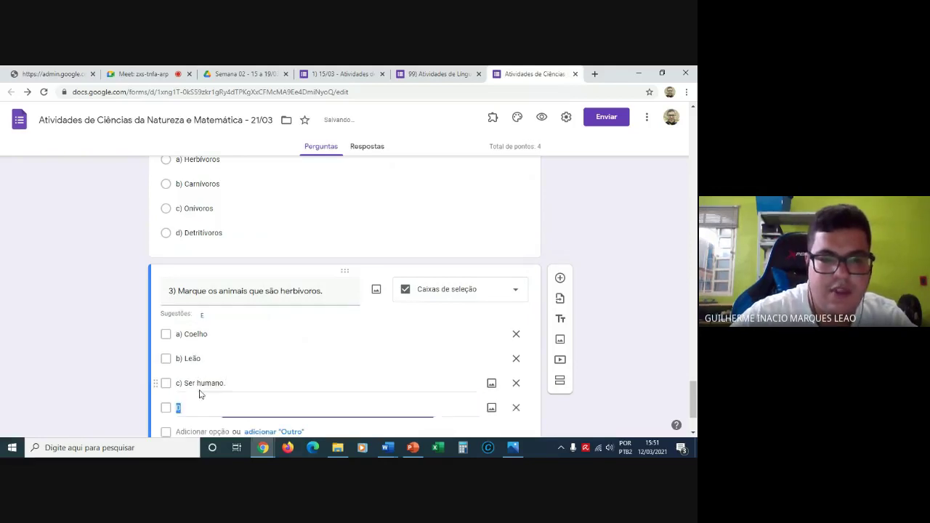
text(d))
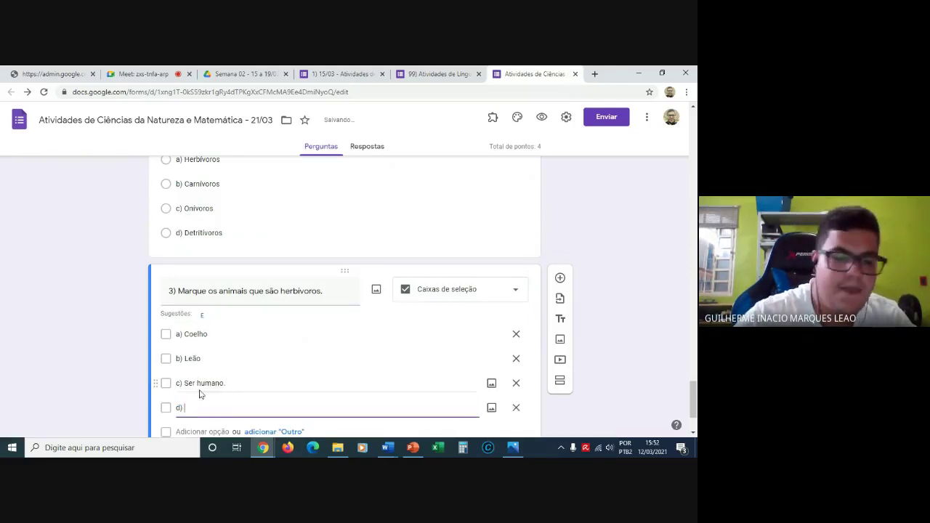
text( Cobra)
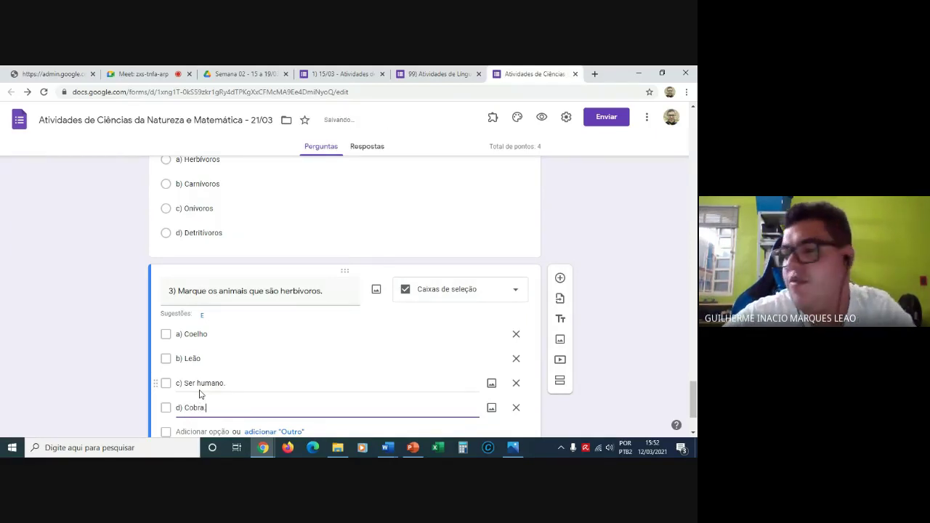
click(94, 322)
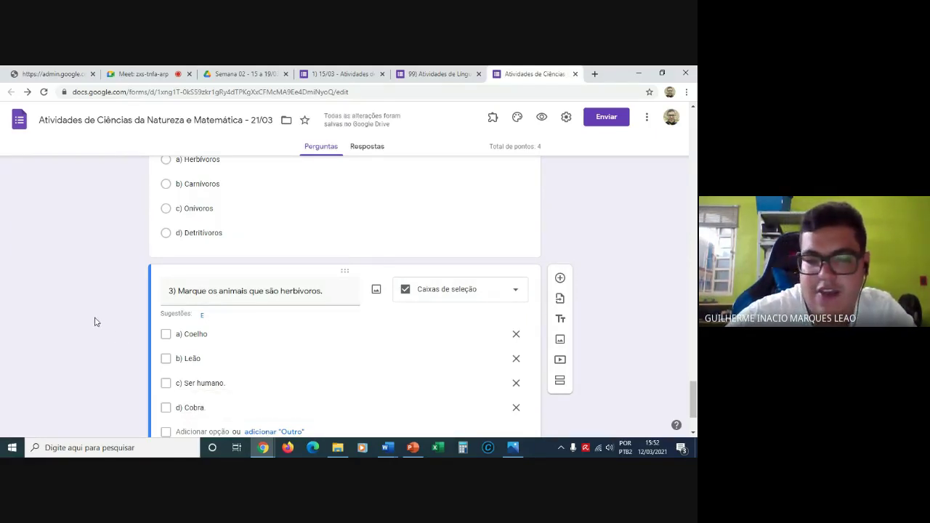
Search Google Images for "coelho" and insert the photo of a beige rabbit on a black background into option a of question 3.
scroll(95, 322, down, 1)
scroll(95, 322, down, 1)
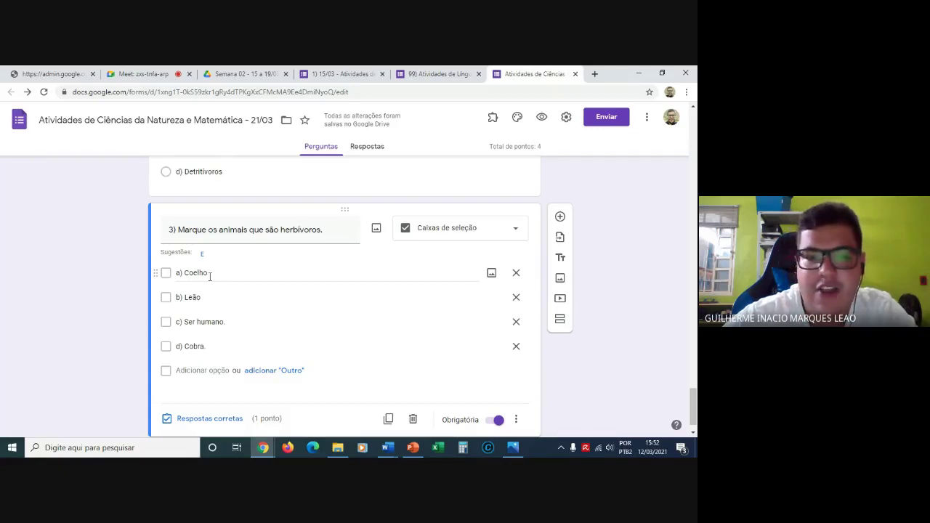
click(492, 275)
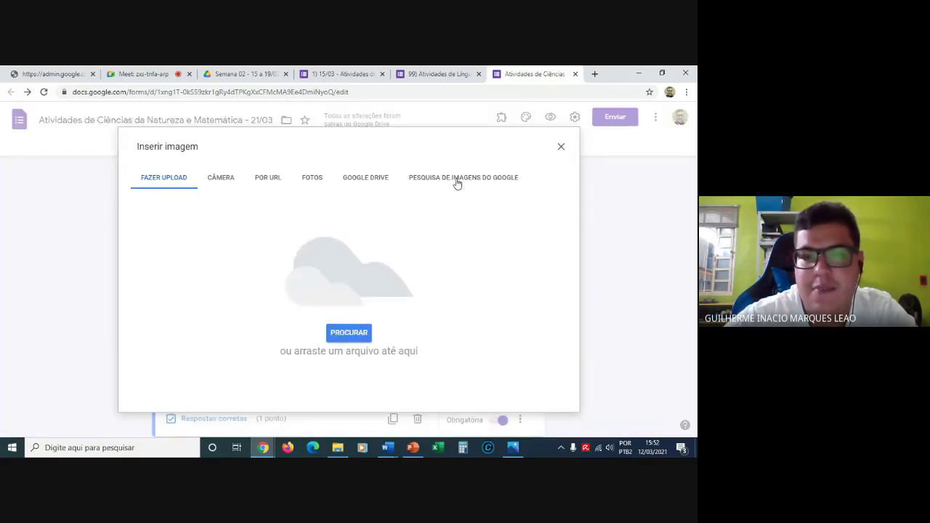
click(457, 179)
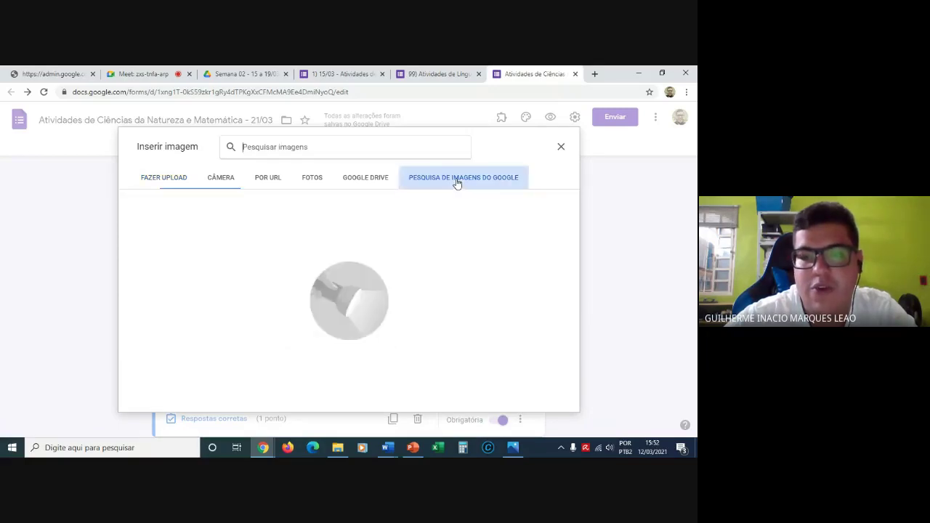
text(coelho)
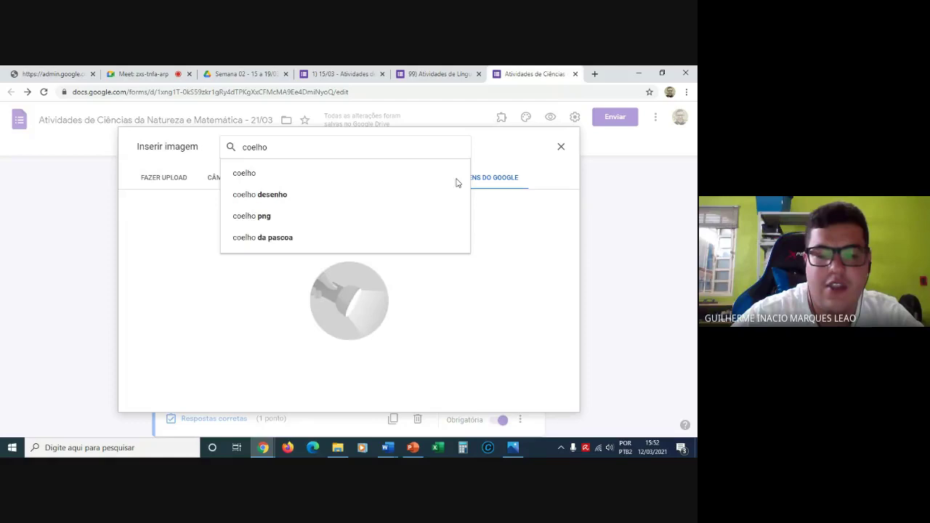
key(Return)
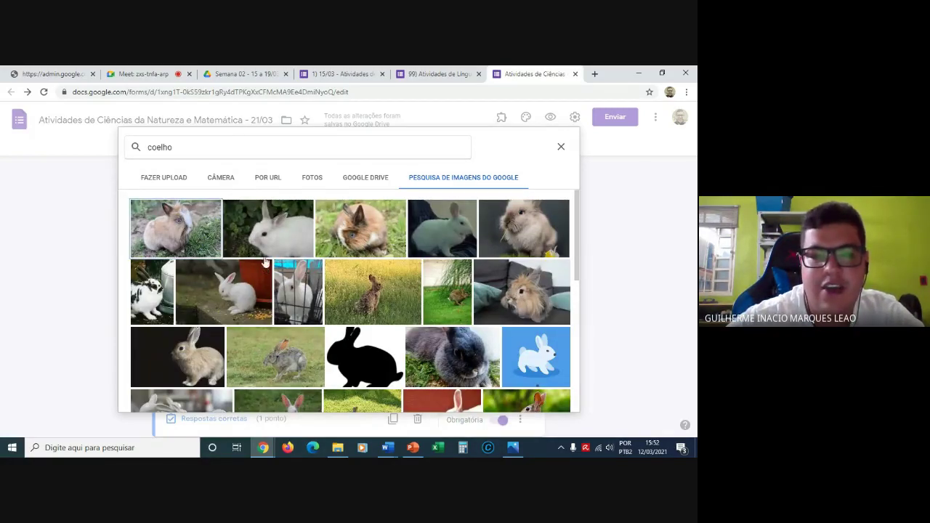
click(200, 369)
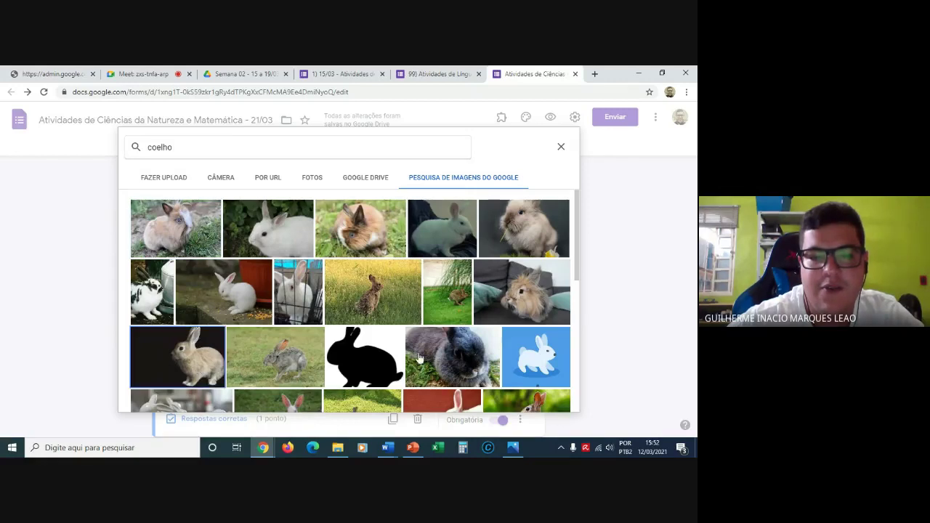
click(557, 398)
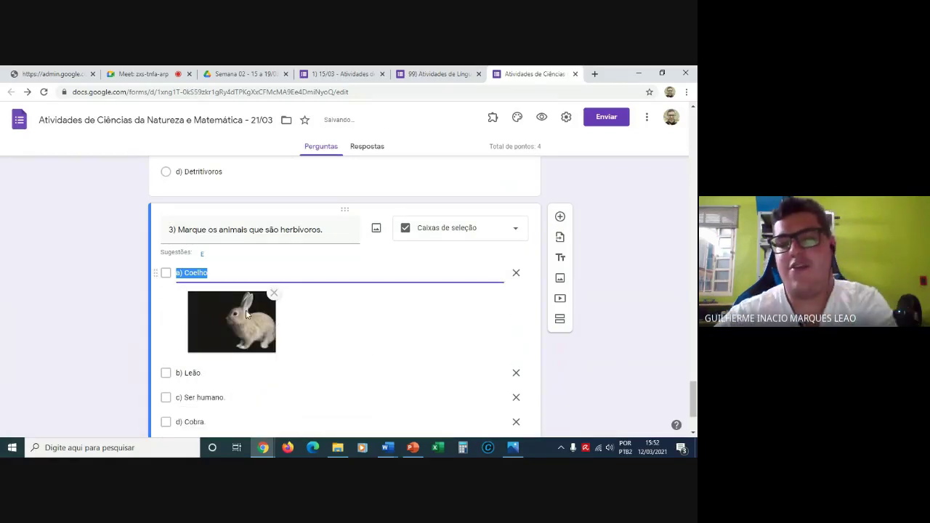
Remove the animal name from the first option of question 3, leaving only "a)" as its text.
click(216, 275)
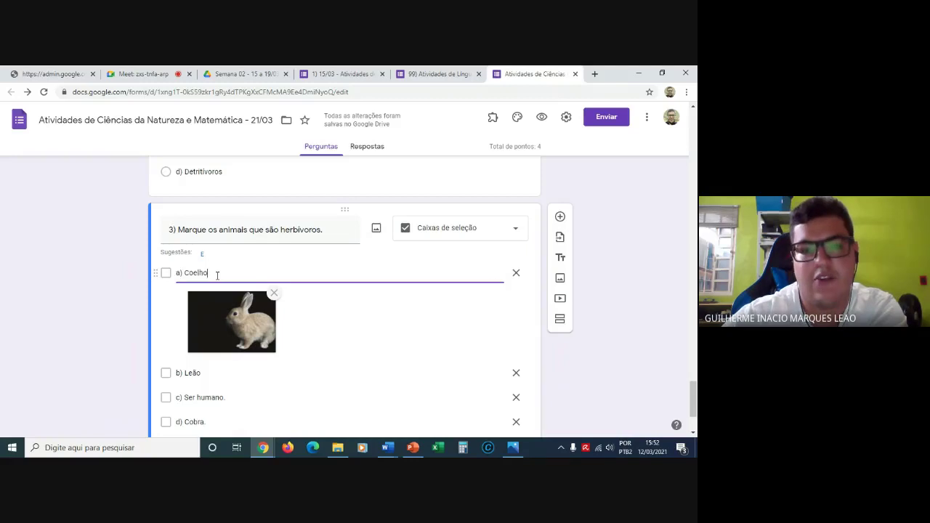
key(BackSpace)
key(BackSpace)
key(BackSpace)
key(BackSpace)
key(BackSpace)
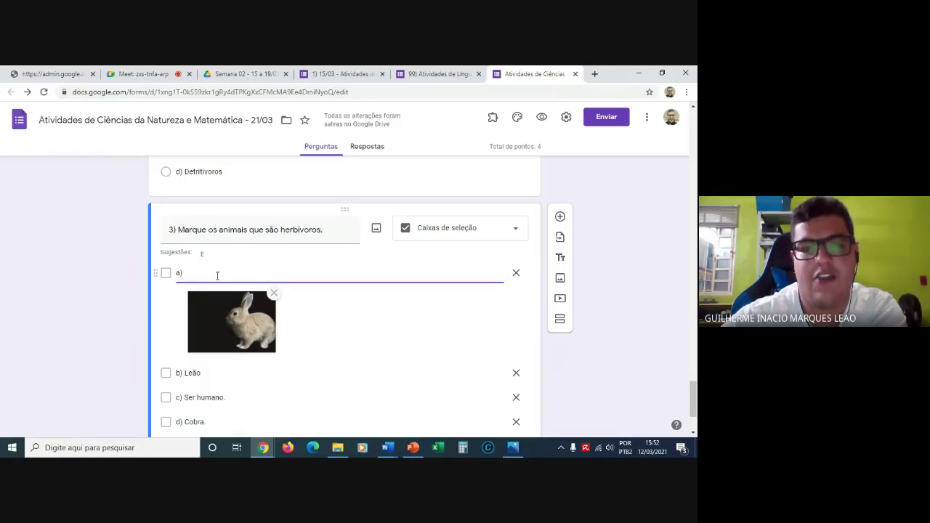
click(91, 276)
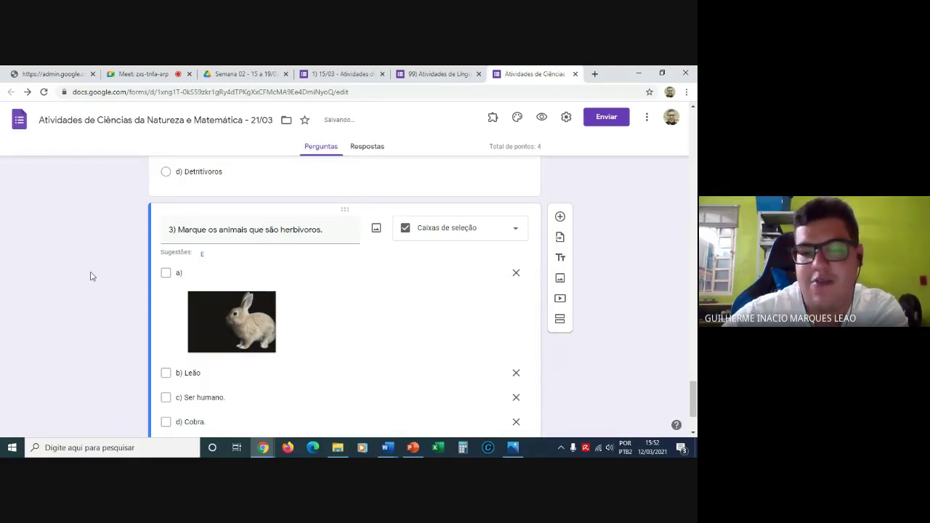
Insert a reclining lion photo from a Google Images search for "leão" into question 3's second option and shorten its text to "b)".
scroll(91, 276, down, 2)
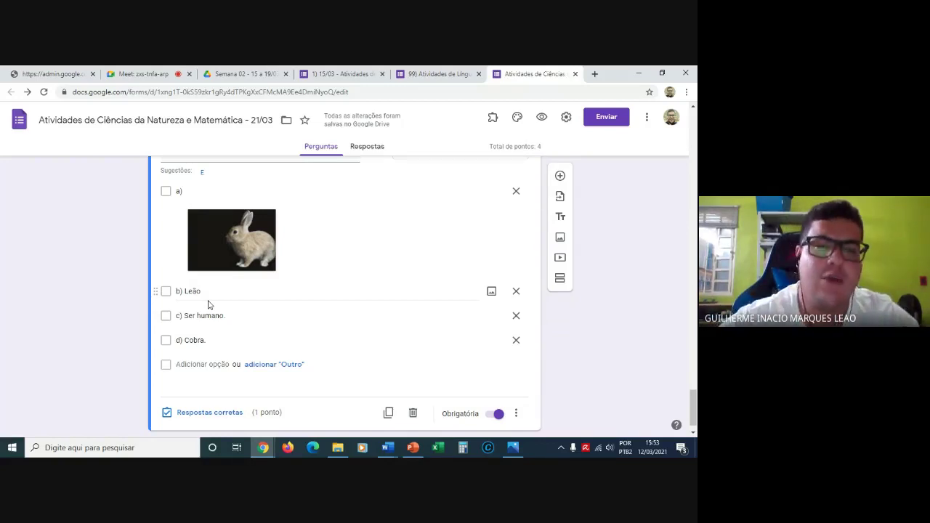
click(491, 292)
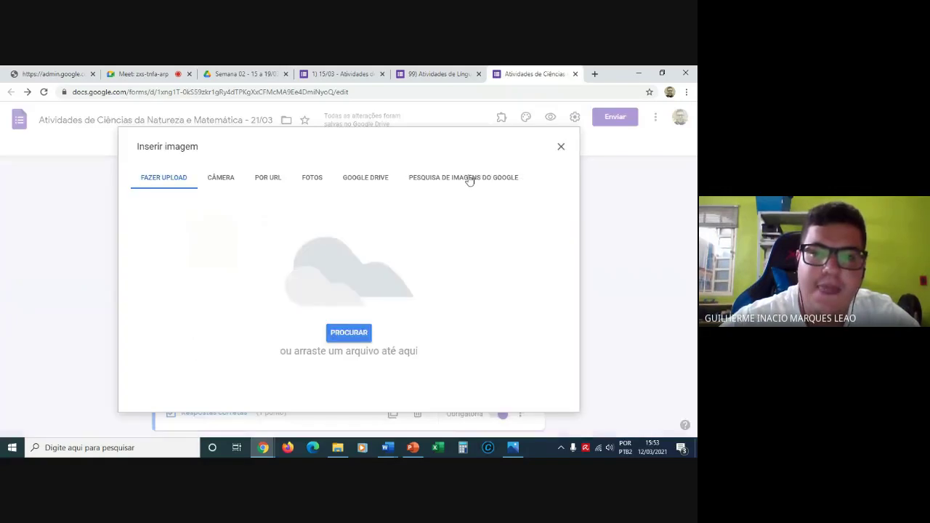
click(470, 180)
text(lela)
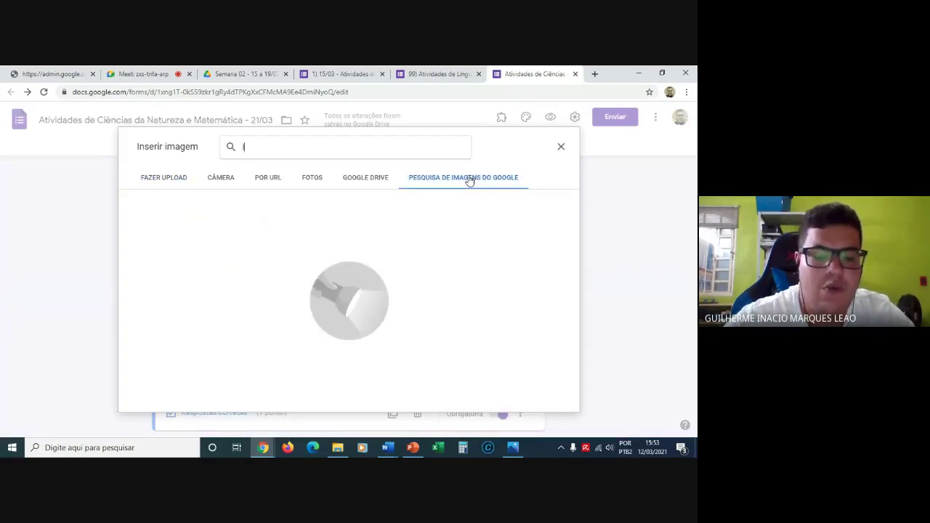
key(BackSpace)
key(BackSpace)
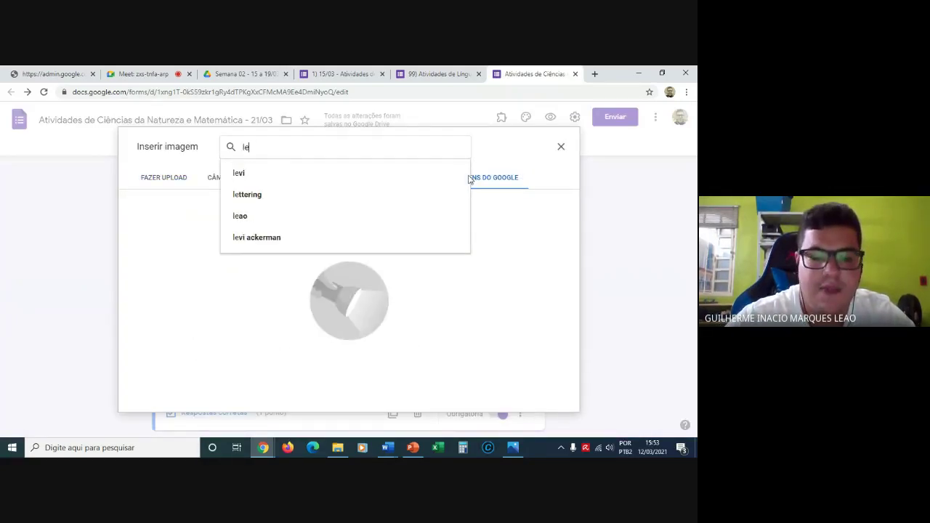
text(ão)
key(Return)
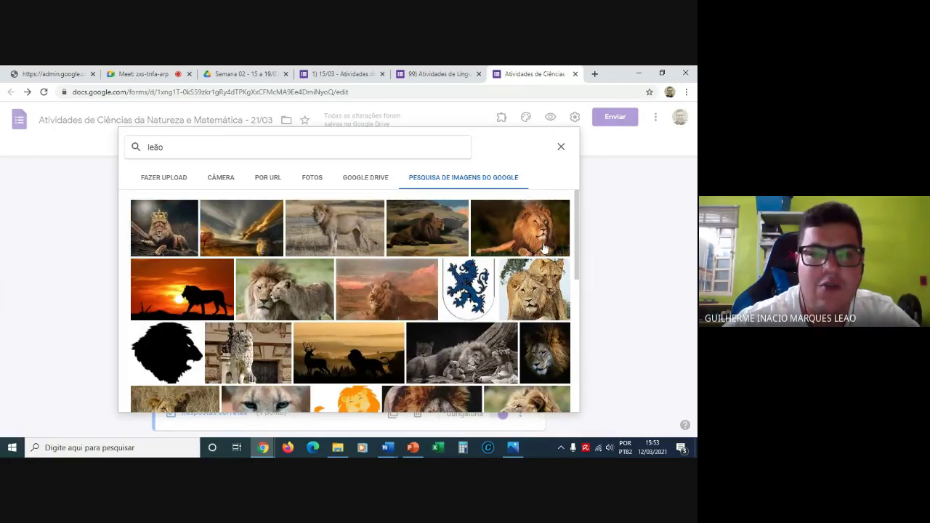
click(543, 249)
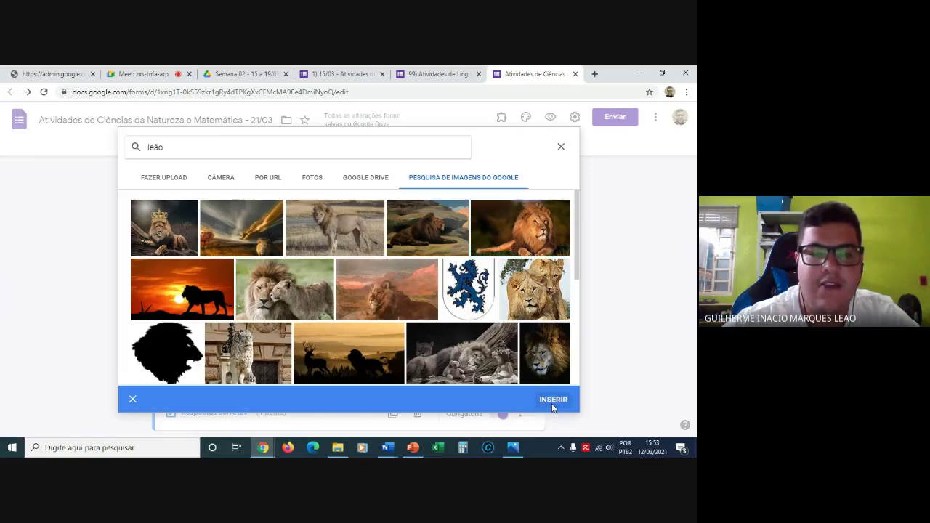
click(552, 399)
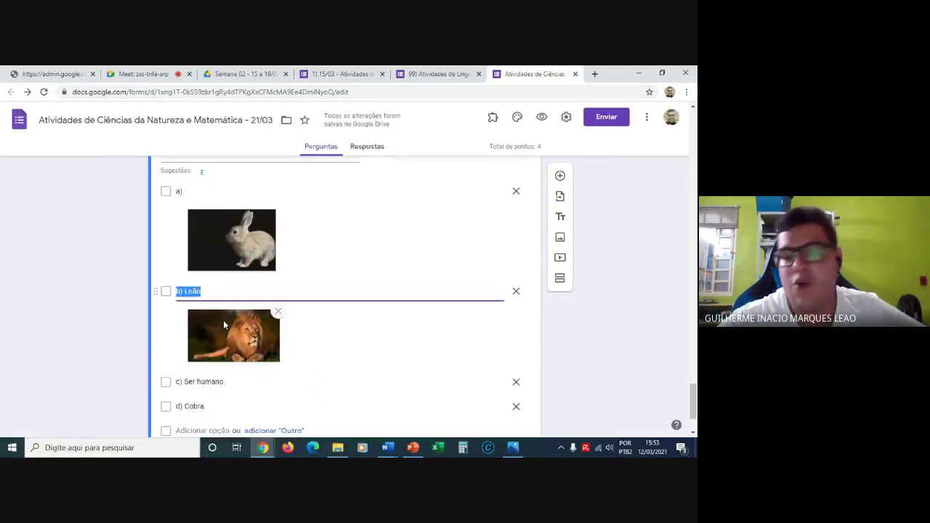
click(226, 294)
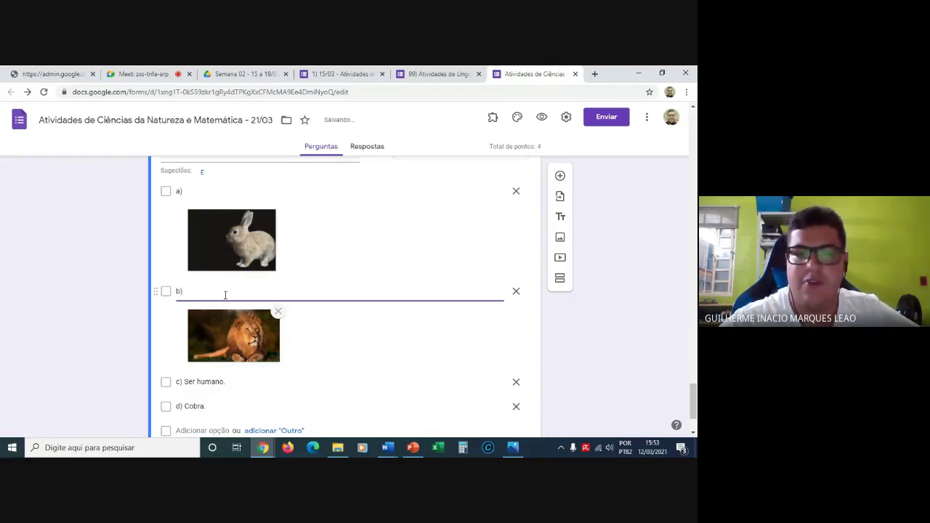
click(120, 313)
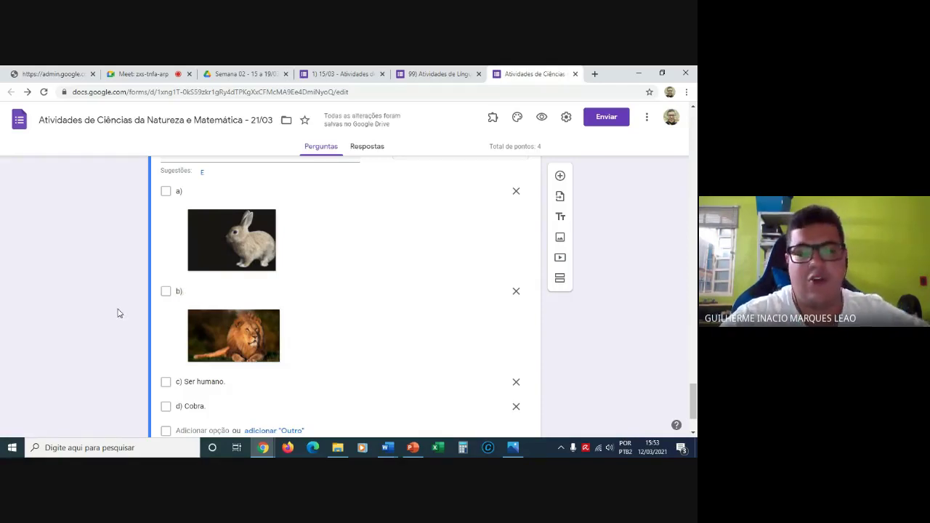
scroll(120, 314, down, 1)
scroll(120, 313, down, 1)
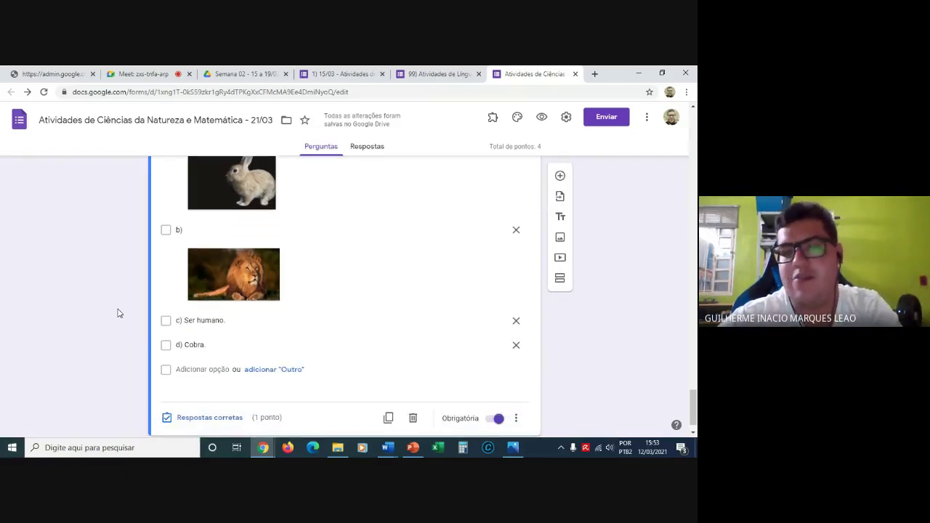
scroll(120, 313, up, 3)
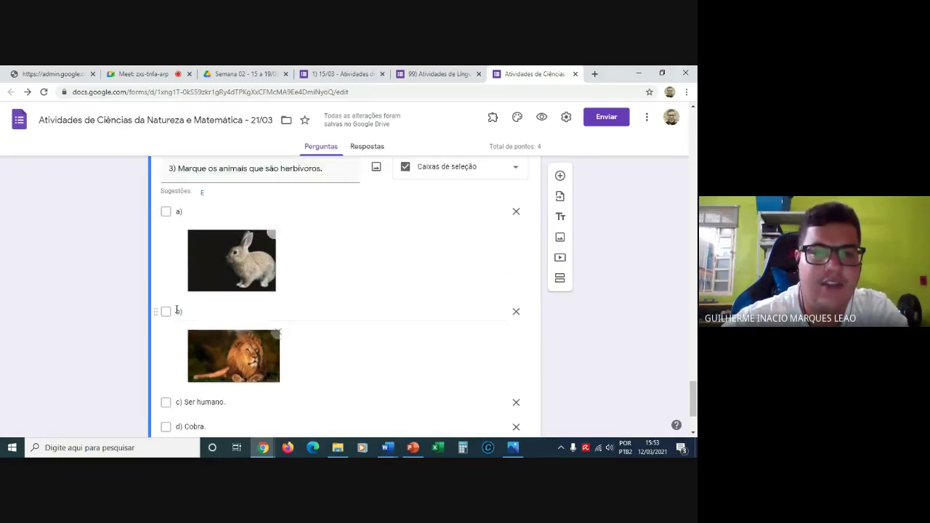
scroll(103, 314, down, 1)
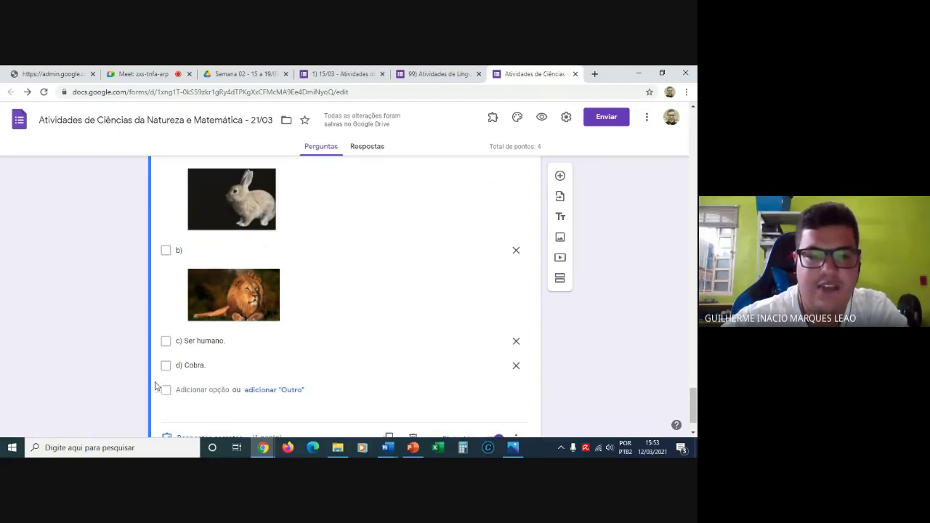
scroll(123, 370, down, 1)
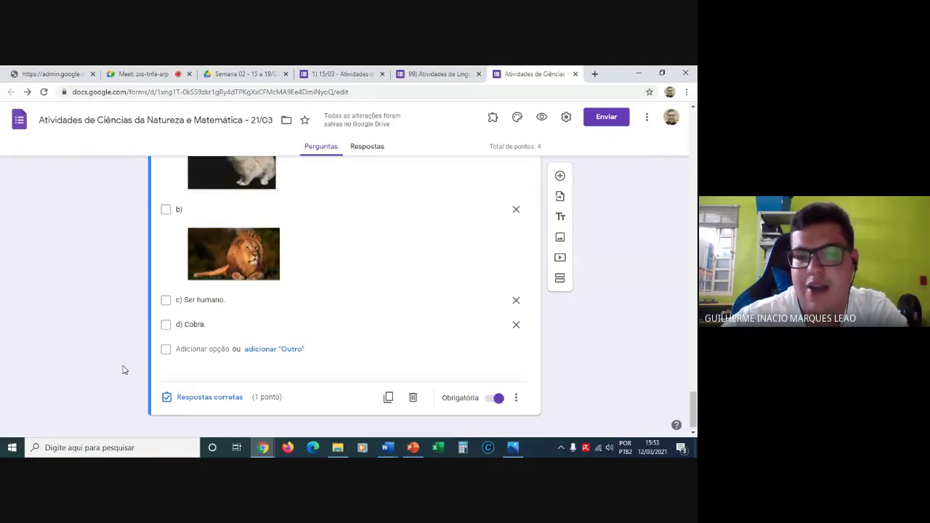
click(209, 398)
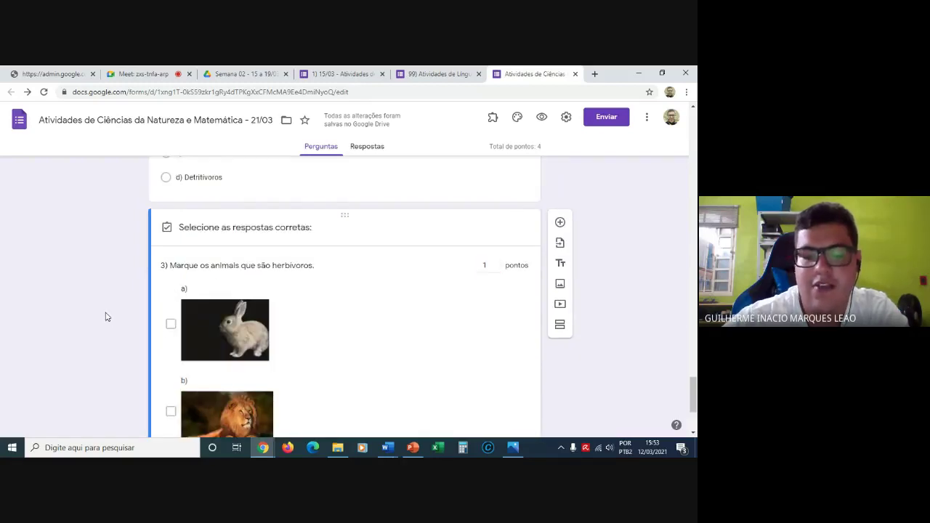
scroll(105, 317, down, 1)
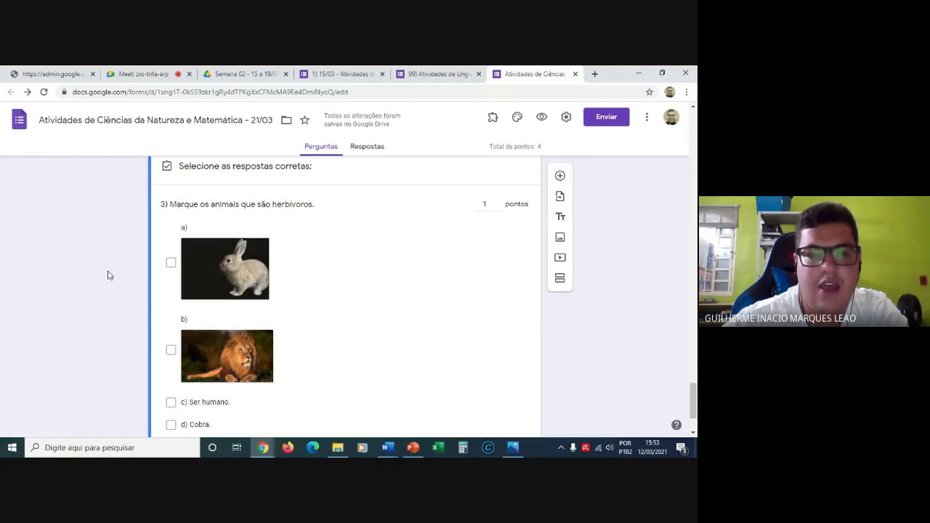
scroll(107, 275, down, 2)
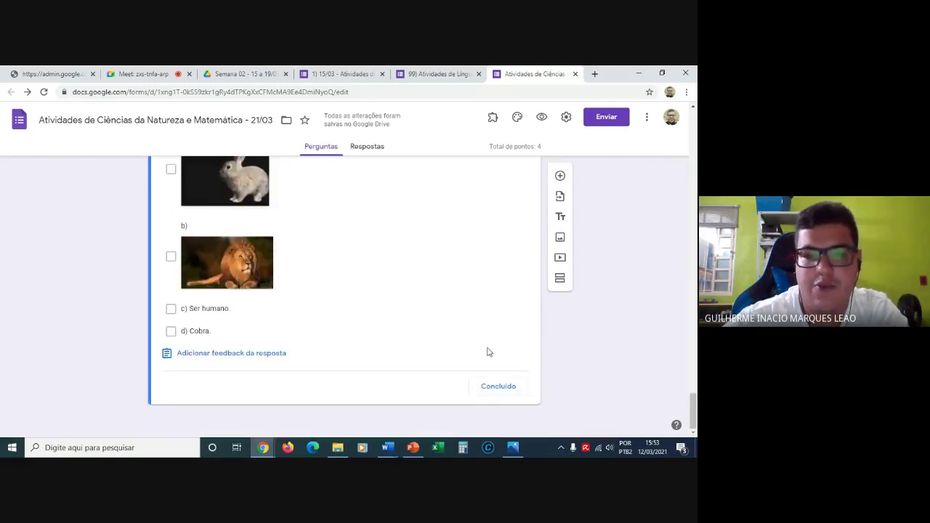
click(500, 390)
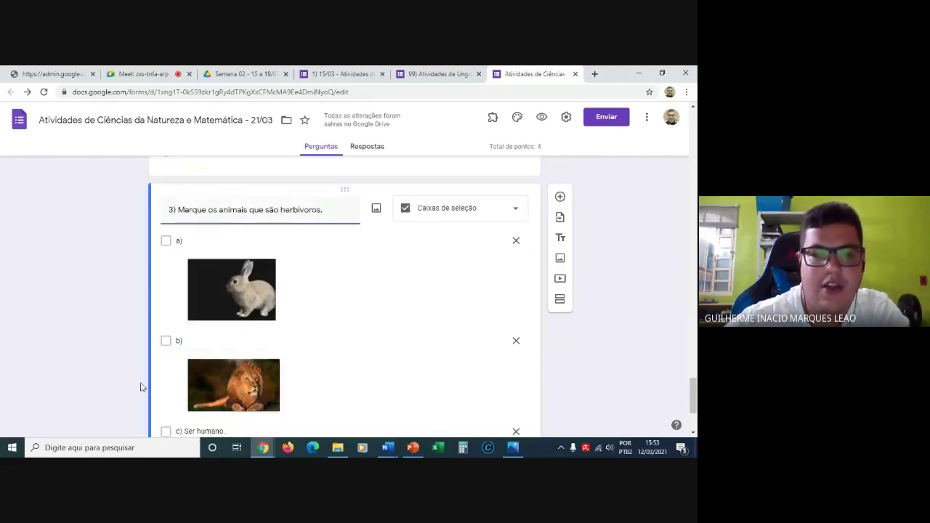
Change the fourth option of question 3 to "d) Urso panda".
scroll(141, 388, down, 2)
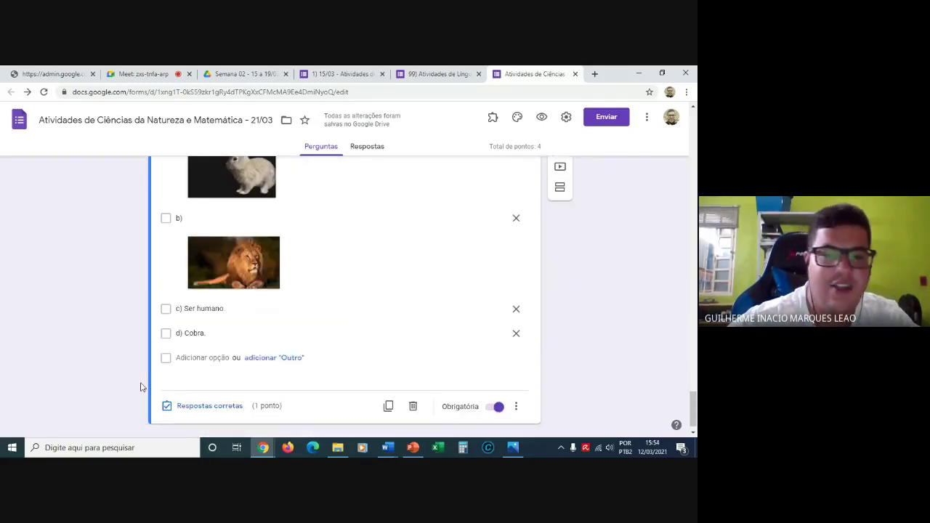
click(229, 336)
click(229, 336)
key(BackSpace)
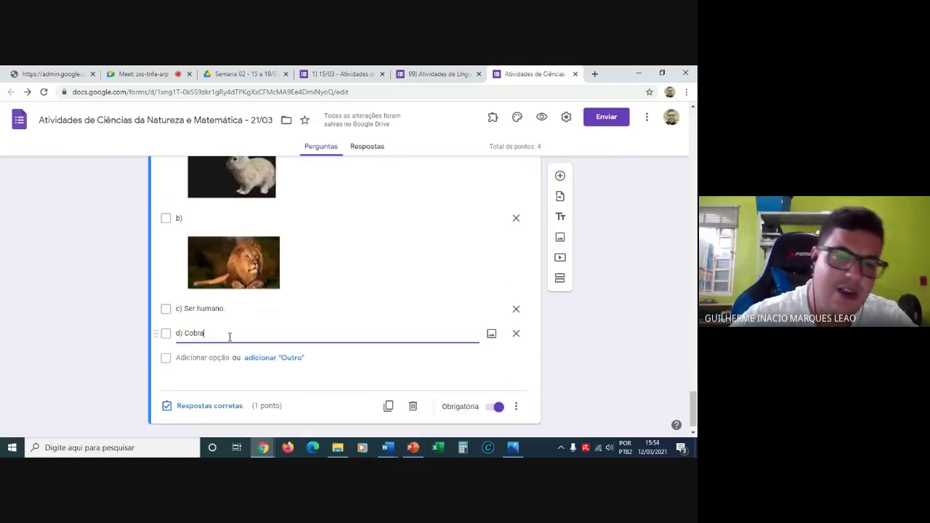
key(BackSpace)
key(BackSpace)
text(U)
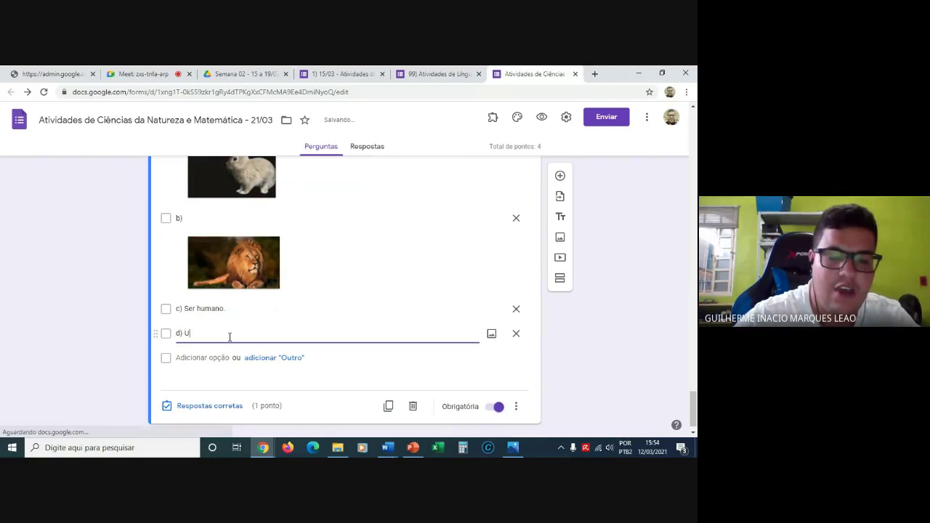
text(rso panda.)
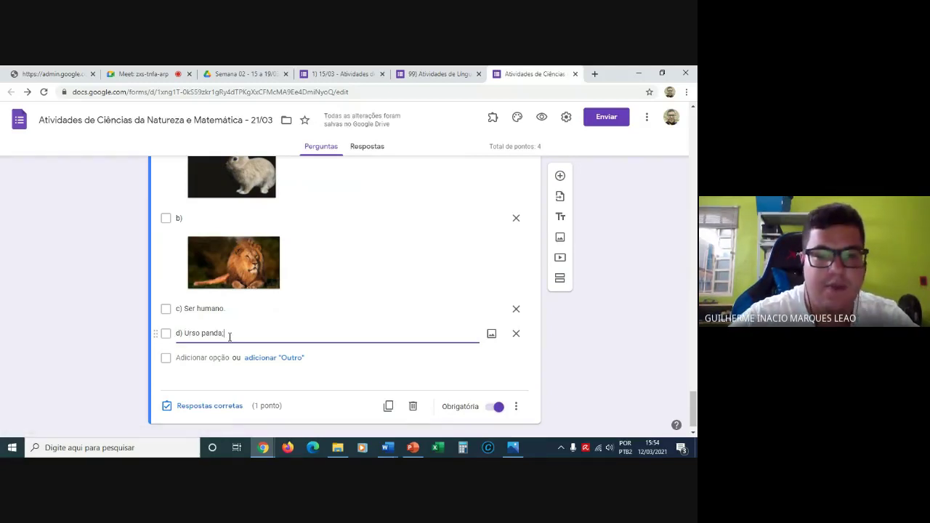
key(BackSpace)
text(;)
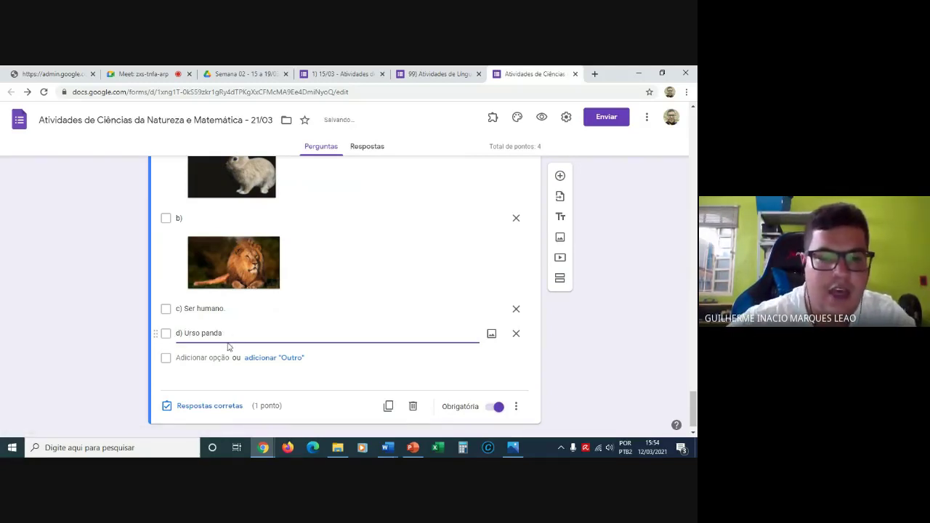
Mark the rabbit option a) and "d) Urso panda" as the correct answers to question 3.
click(207, 406)
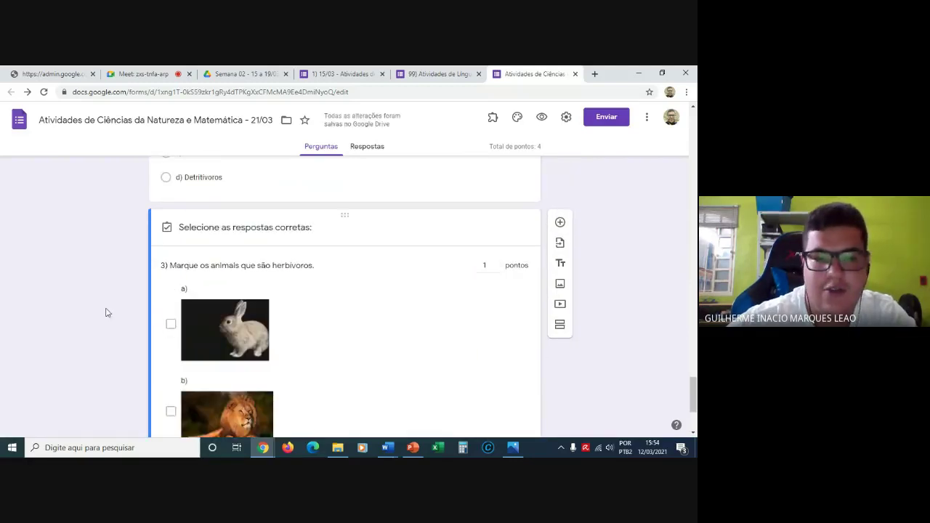
click(171, 324)
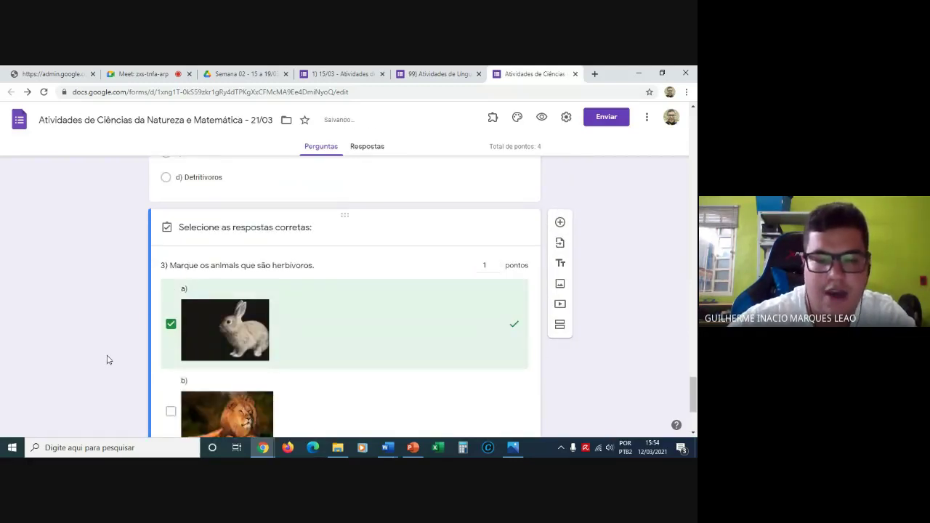
scroll(107, 360, down, 3)
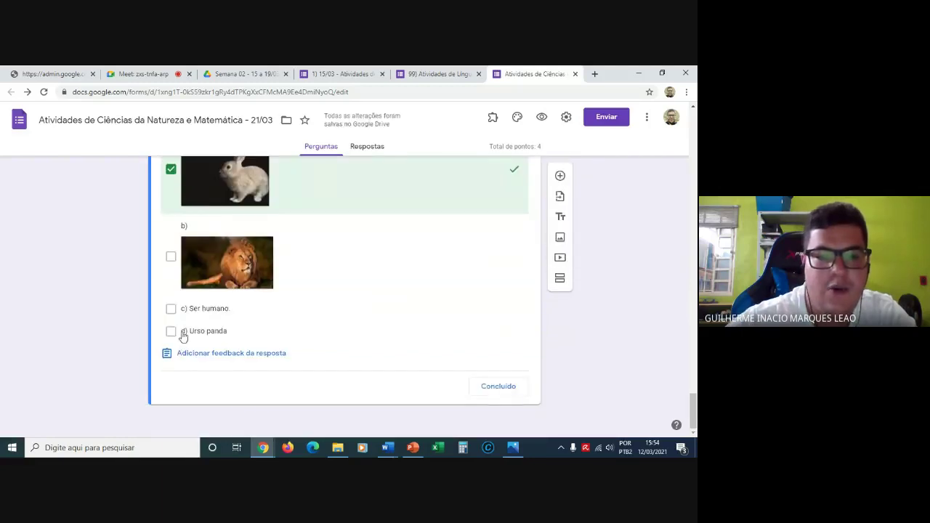
click(171, 333)
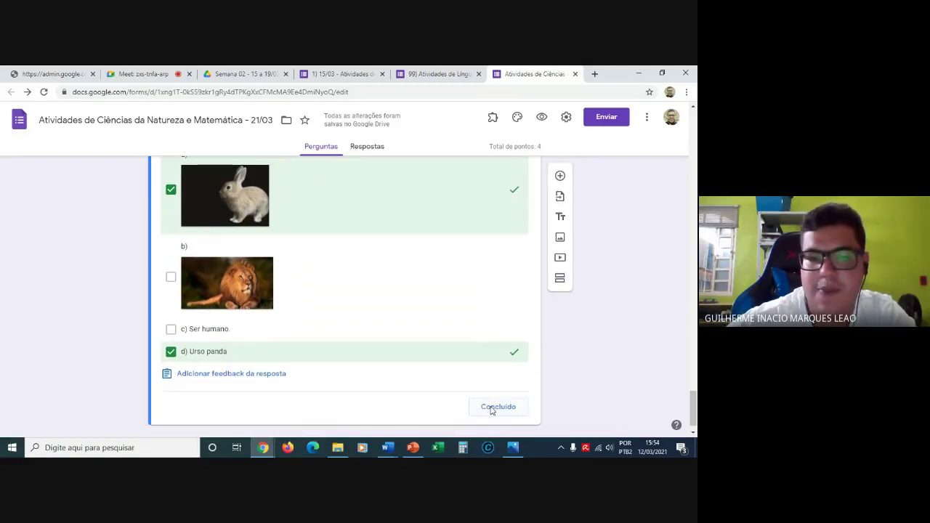
Try a score of 5 points for question 3 and restore it to 1 point.
scroll(612, 372, up, 1)
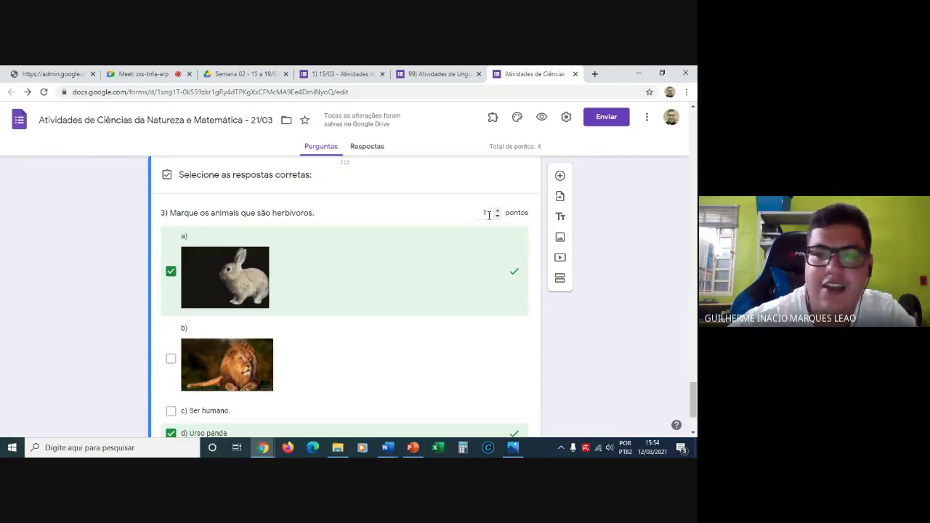
double_click(489, 214)
text(5)
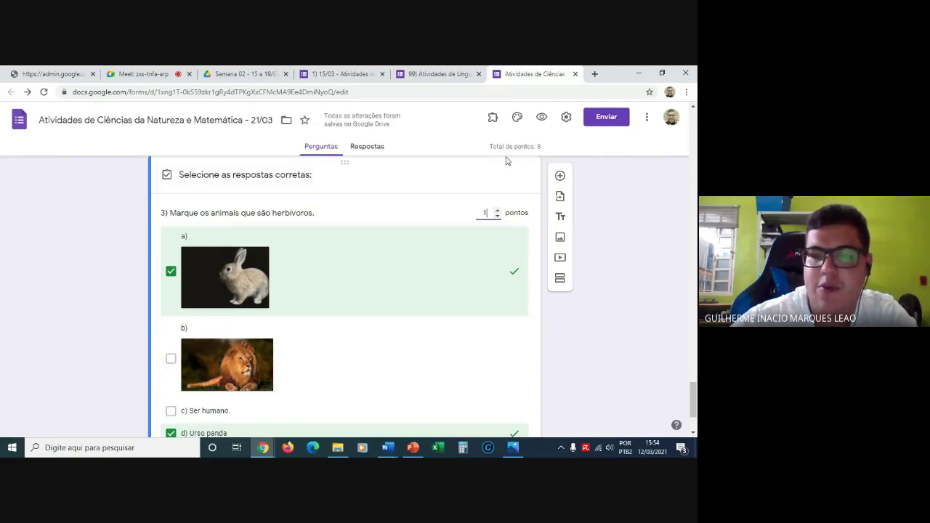
click(631, 317)
Finish editing question 3's answer key and return to its question editor.
scroll(630, 317, down, 1)
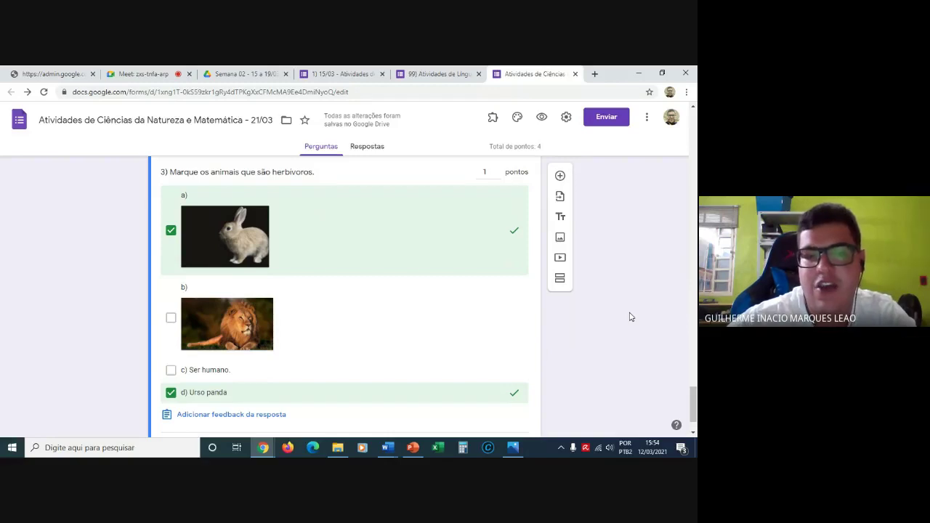
scroll(630, 316, down, 2)
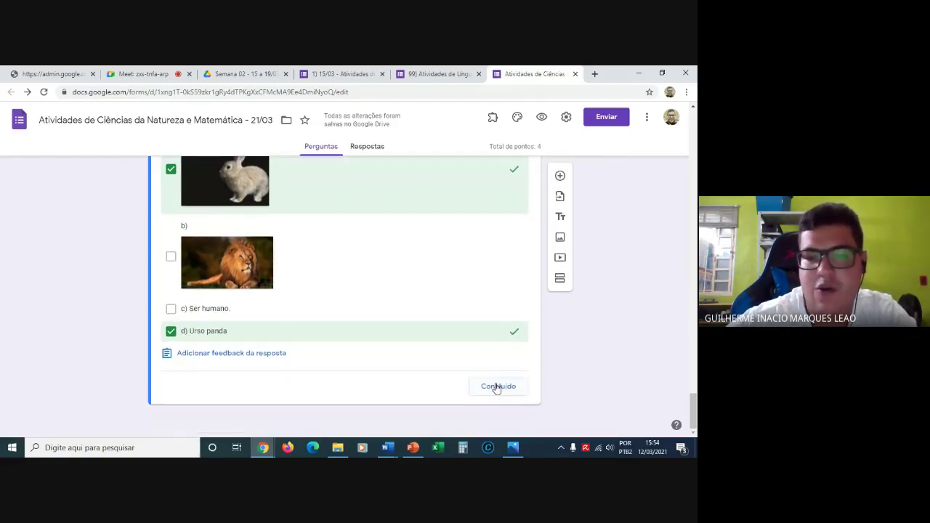
click(497, 387)
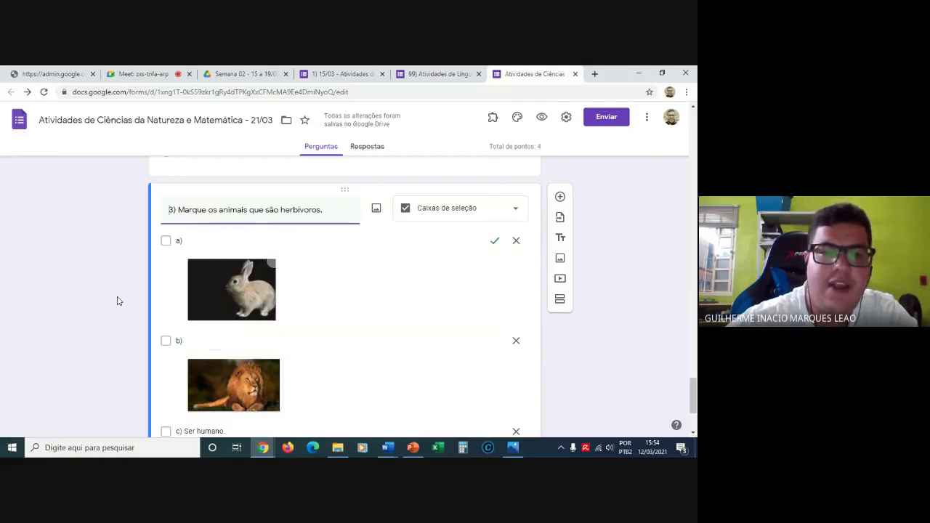
Compare the single-answer multiple-choice format of question 2 with the checkbox format of question 3.
scroll(119, 301, up, 3)
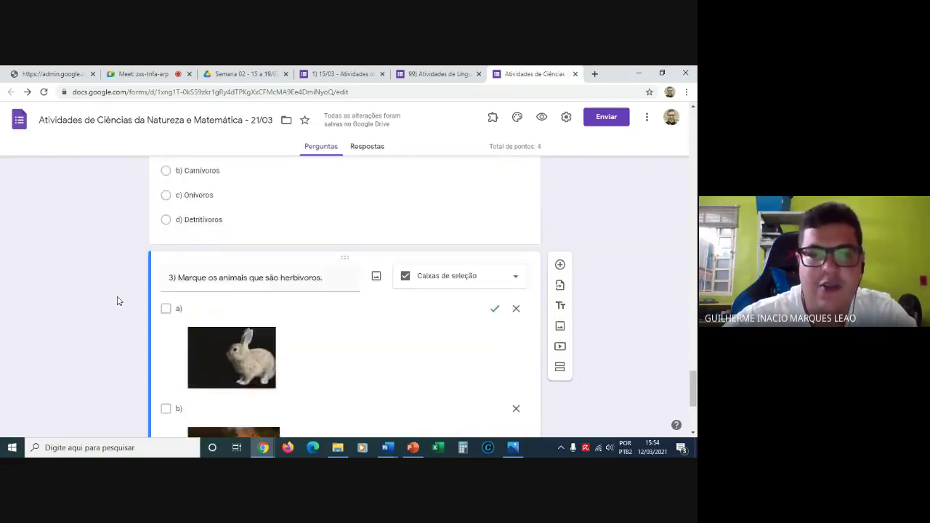
click(254, 234)
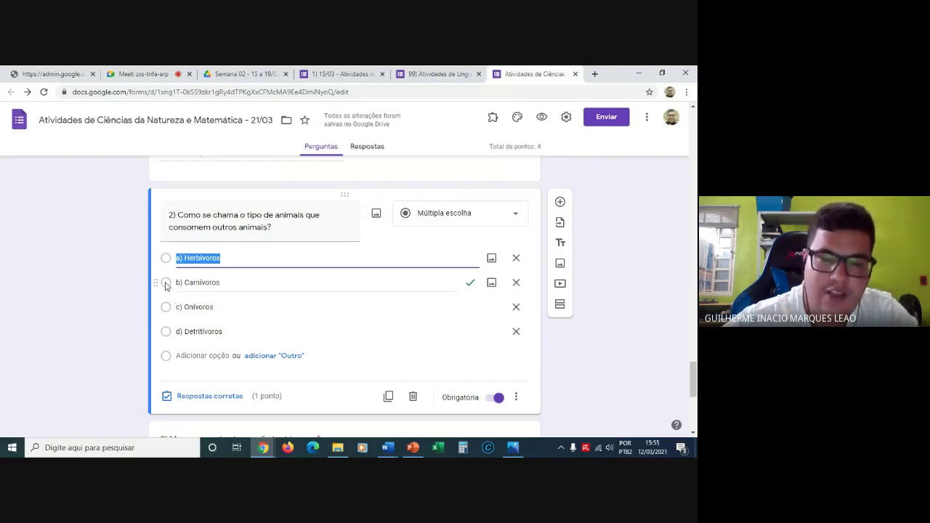
click(106, 288)
scroll(108, 287, down, 3)
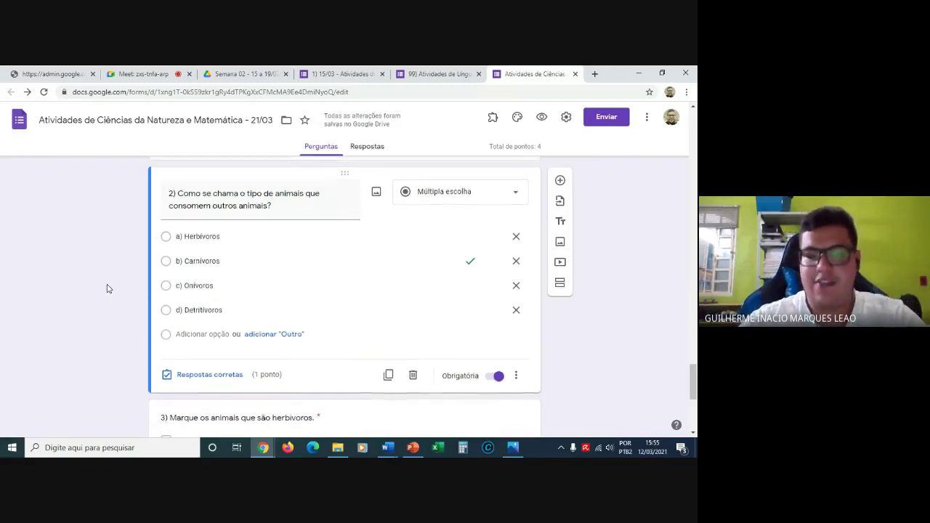
click(209, 291)
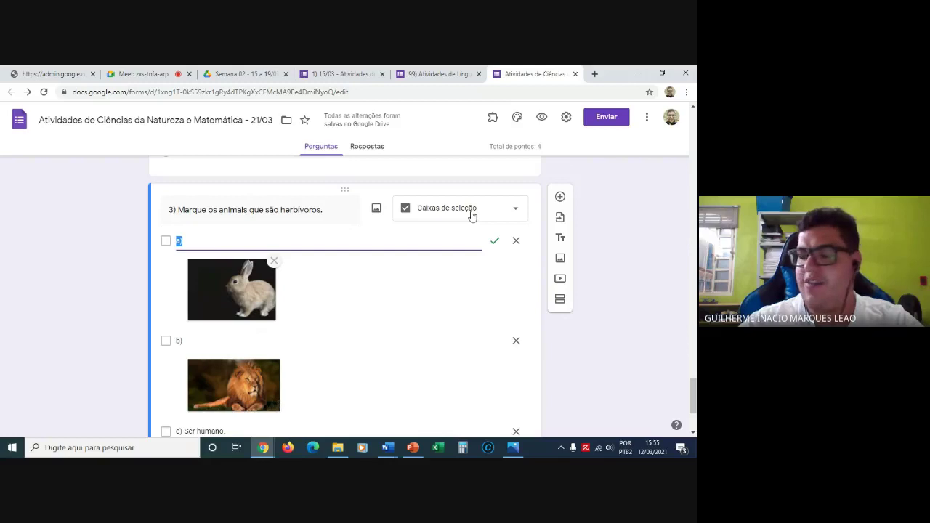
click(120, 276)
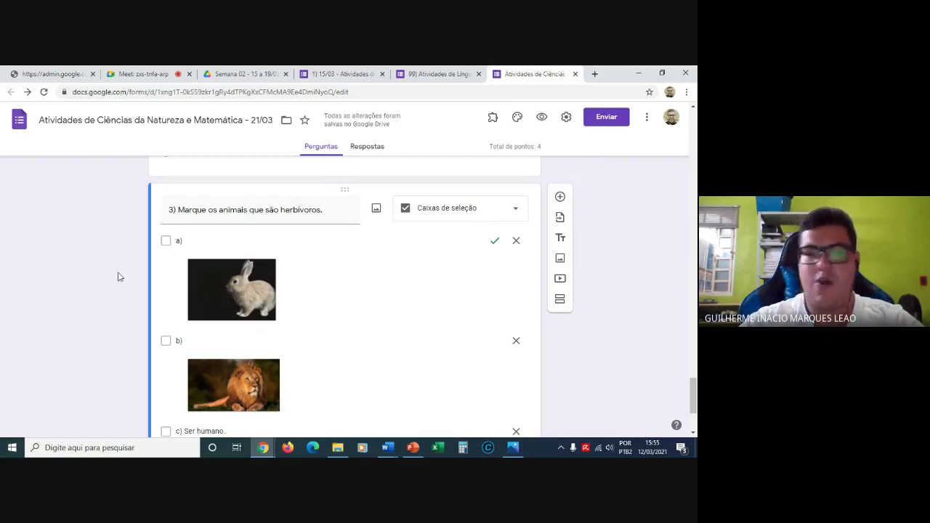
scroll(120, 276, down, 1)
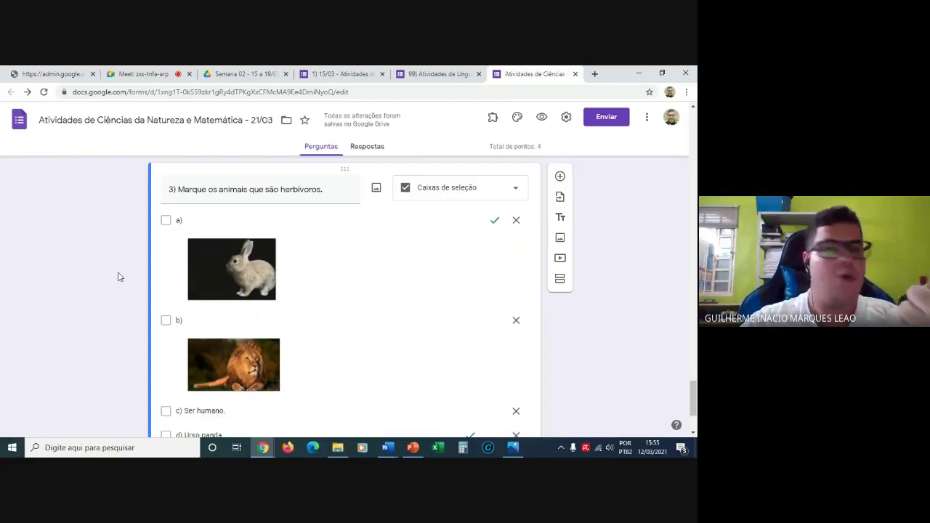
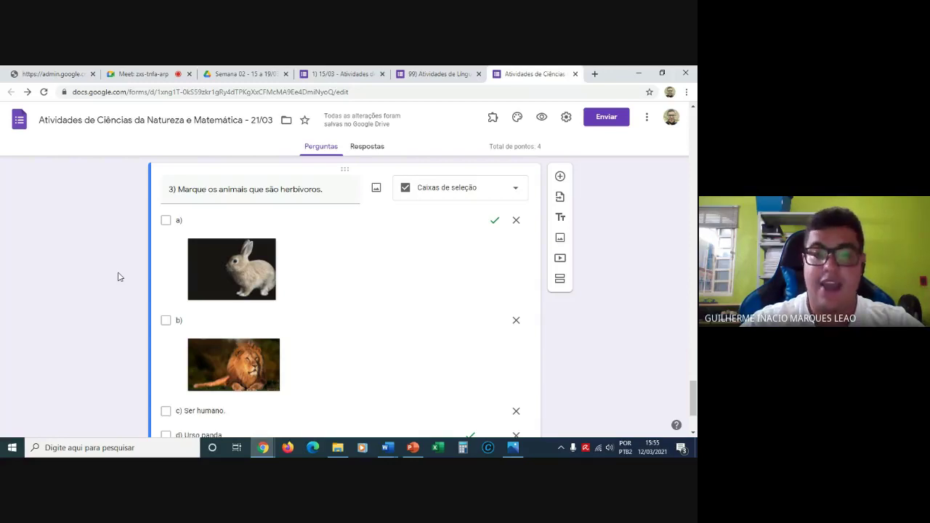
Add response validation to question 3 with the condition "Selecione exatamente" and the number 2.
scroll(120, 277, down, 3)
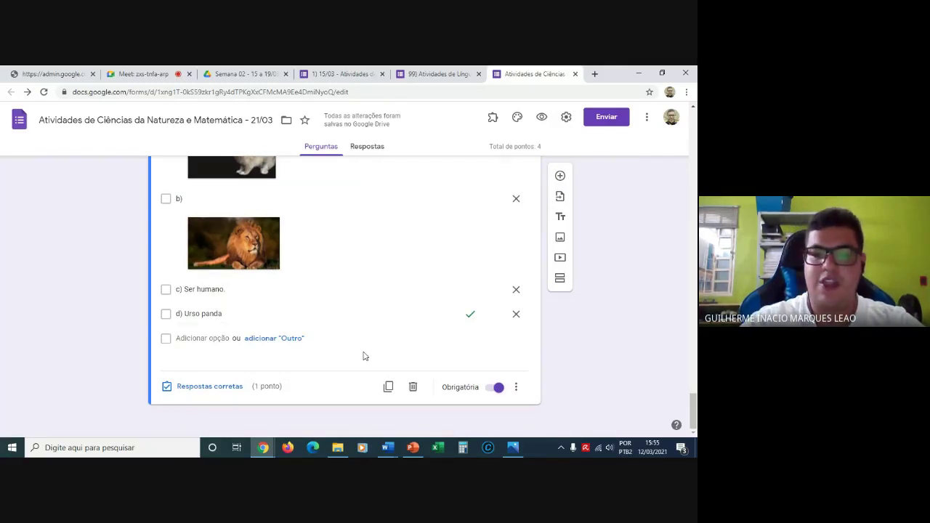
click(516, 390)
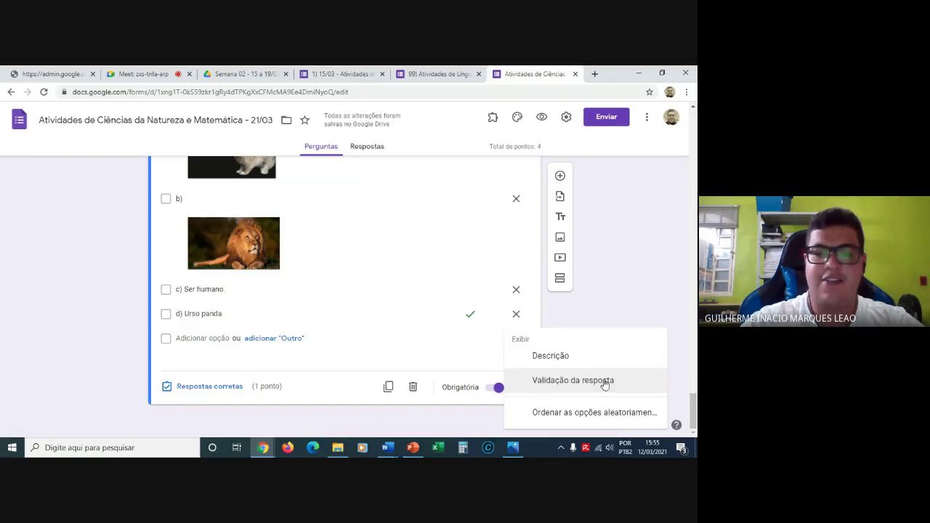
click(565, 382)
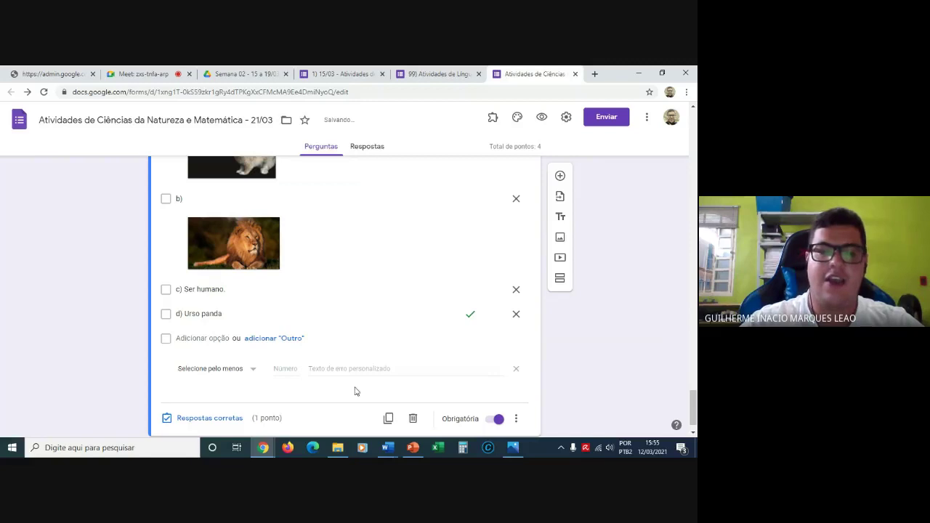
click(241, 376)
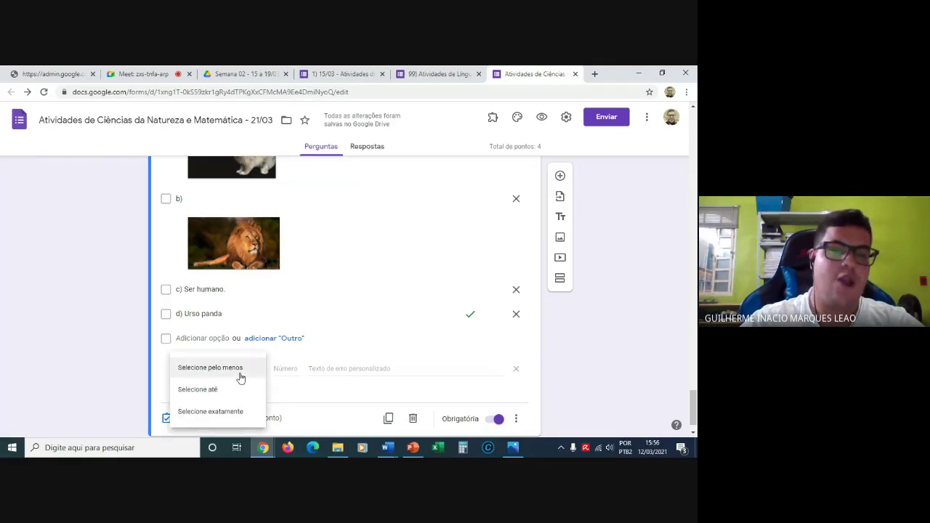
click(223, 412)
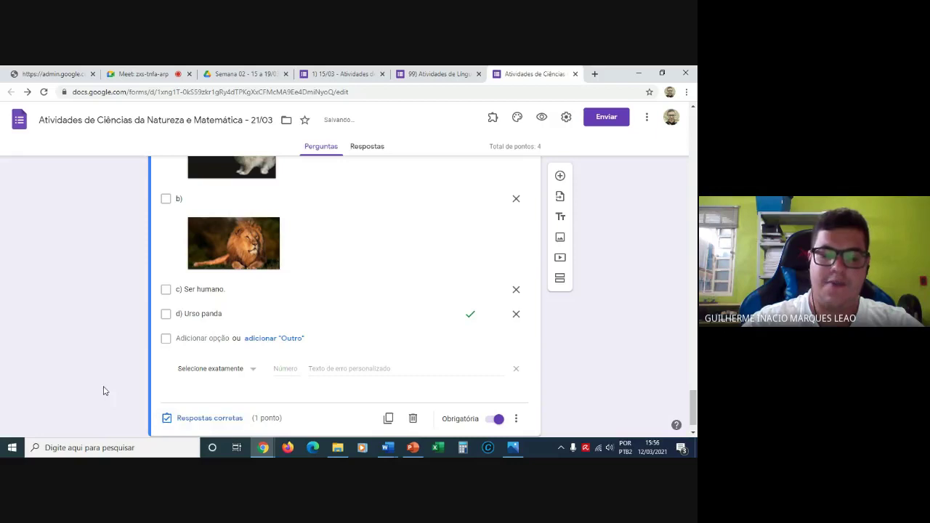
scroll(103, 391, down, 1)
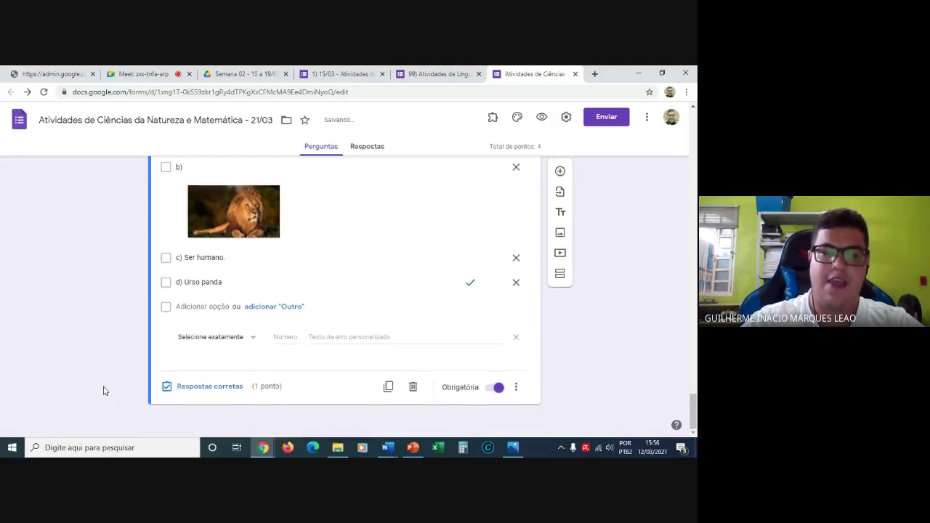
click(277, 337)
text(2)
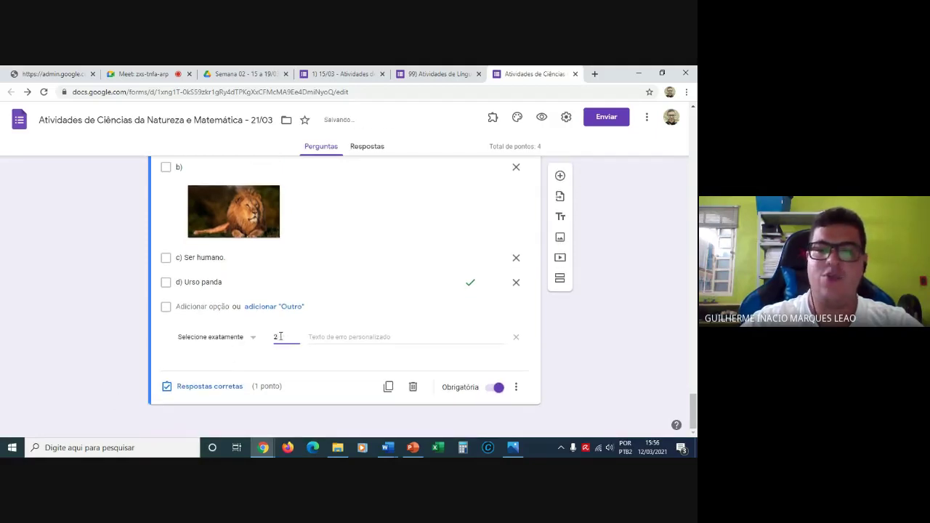
click(128, 329)
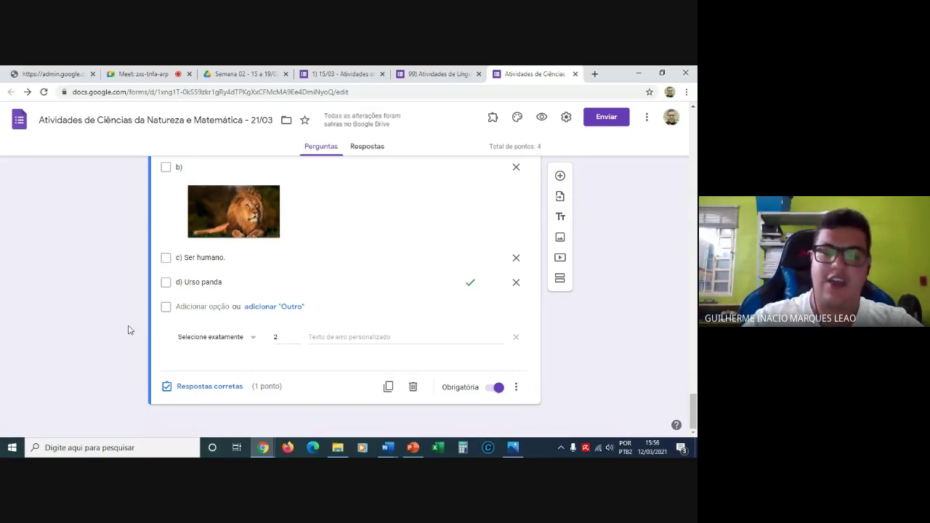
Try the validation conditions "Selecione pelo menos" and "Selecione até" on question 3 and restore "Selecione exatamente".
scroll(128, 330, up, 3)
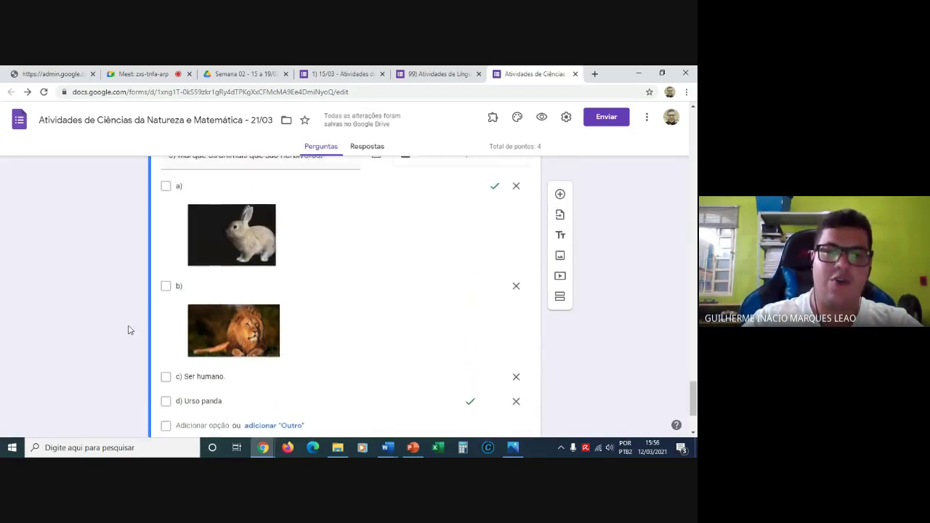
scroll(128, 330, up, 1)
scroll(128, 330, down, 2)
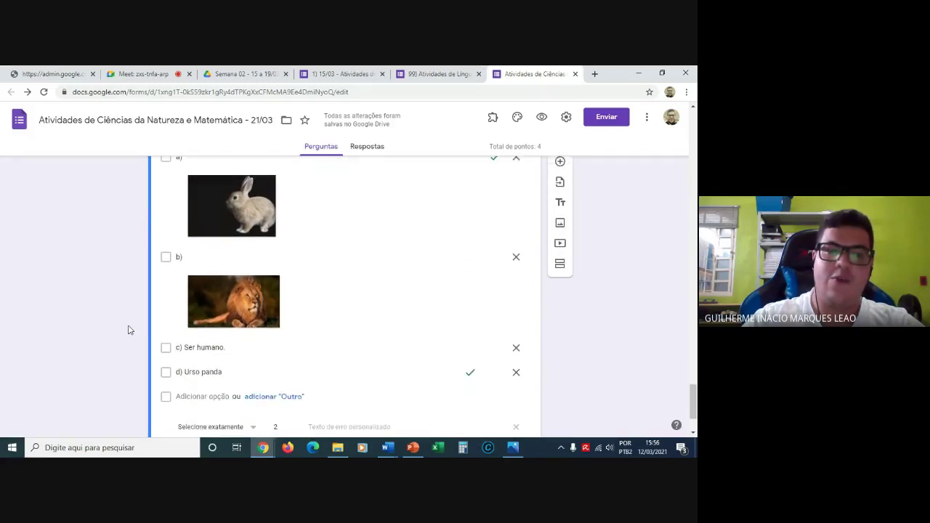
scroll(128, 330, down, 2)
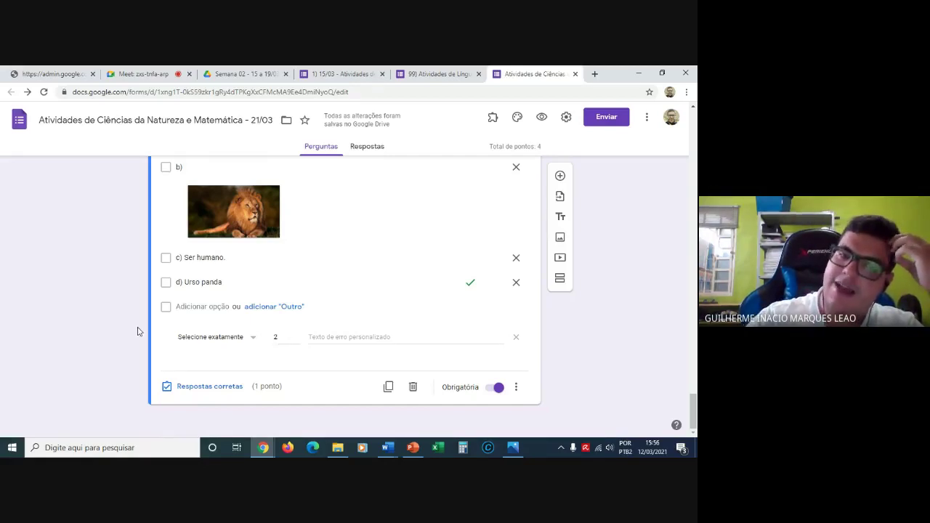
click(208, 339)
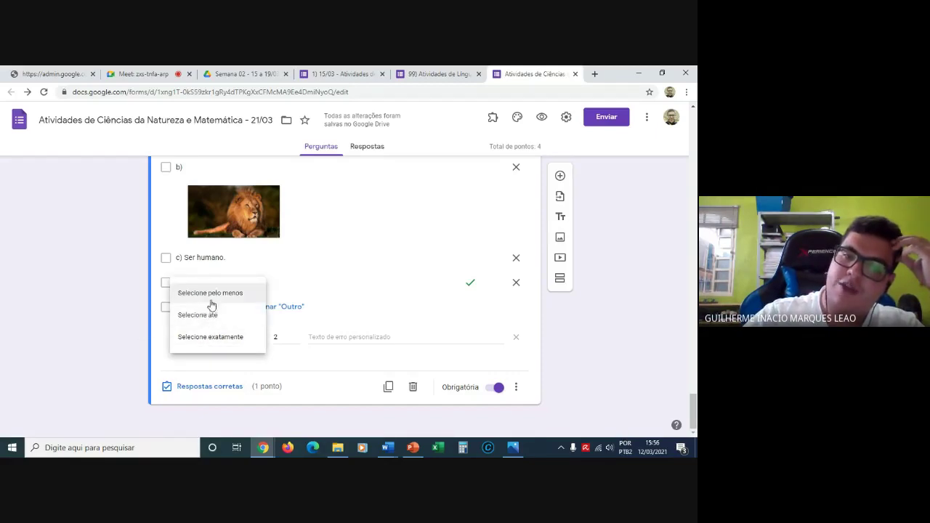
click(210, 295)
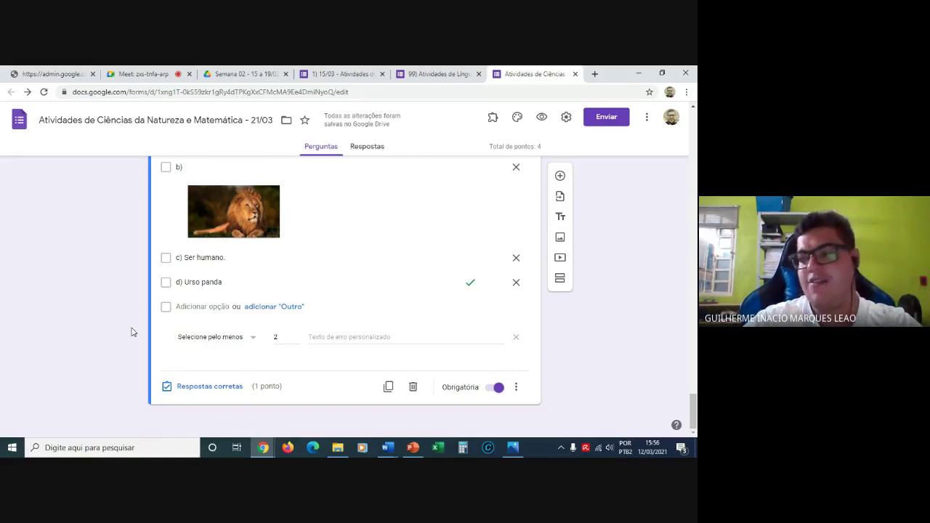
click(222, 345)
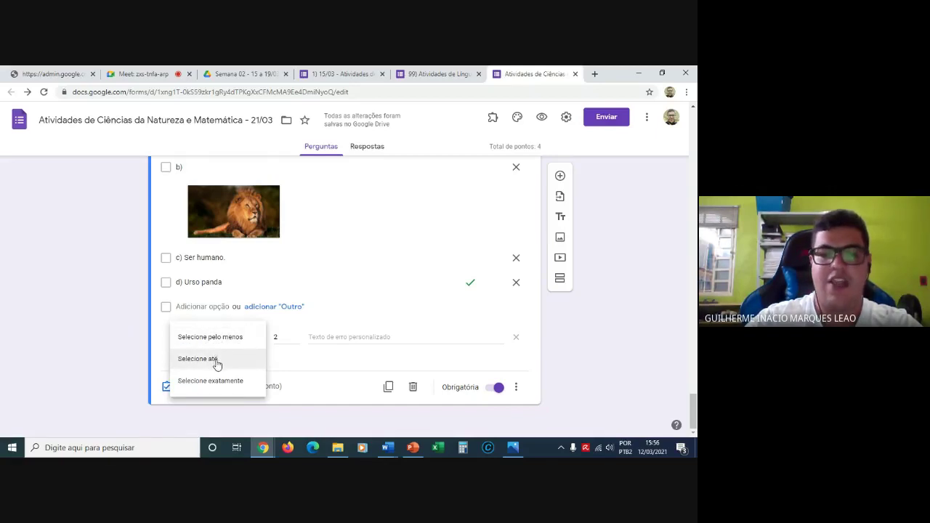
click(216, 364)
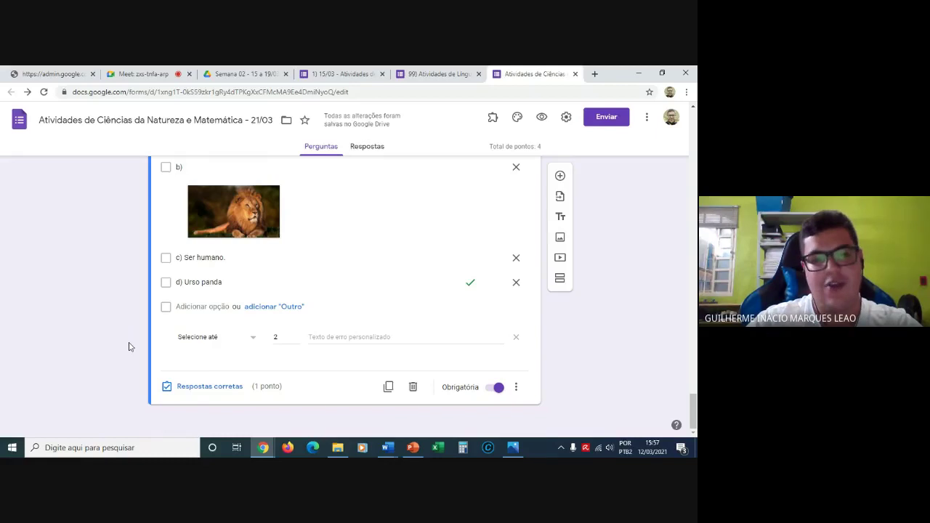
click(198, 337)
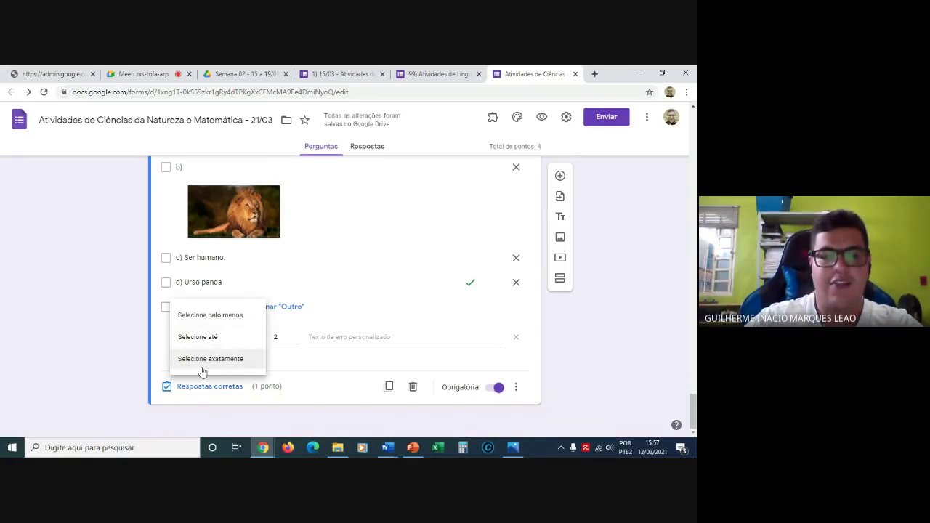
click(200, 360)
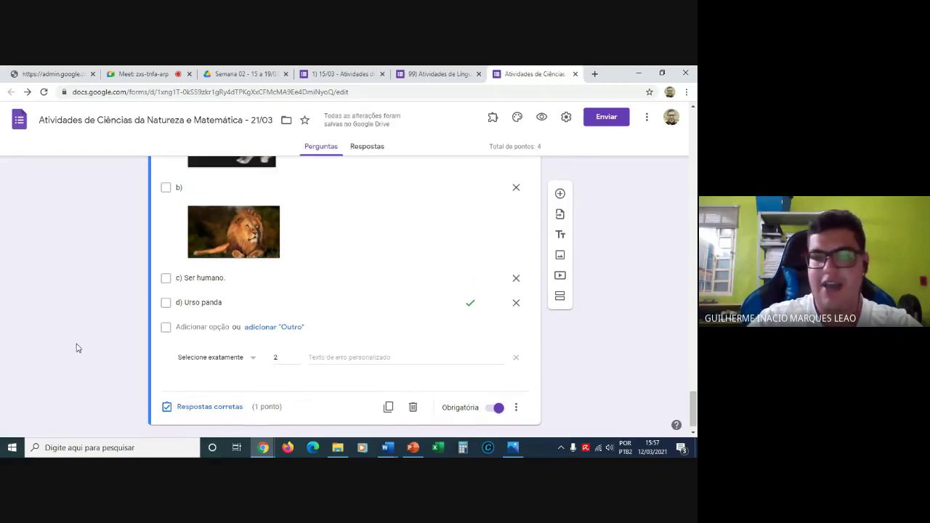
scroll(77, 348, up, 2)
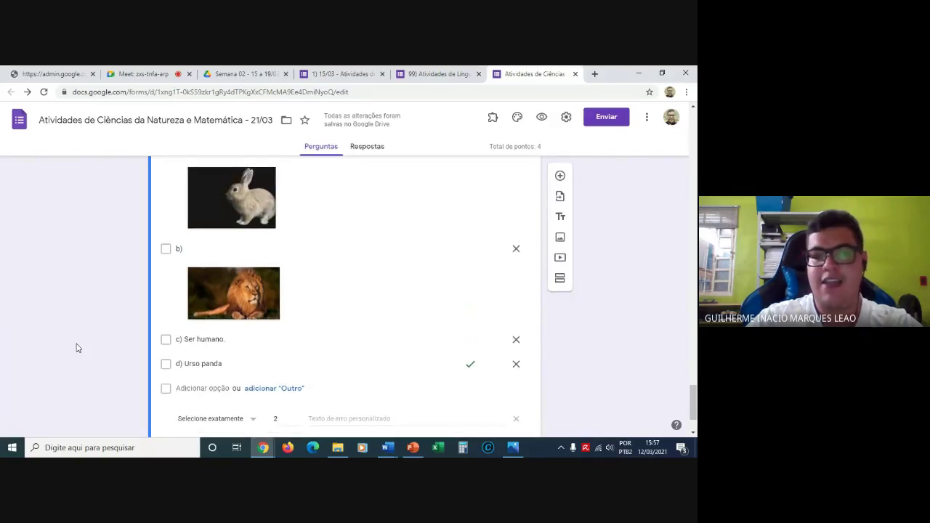
scroll(77, 348, up, 1)
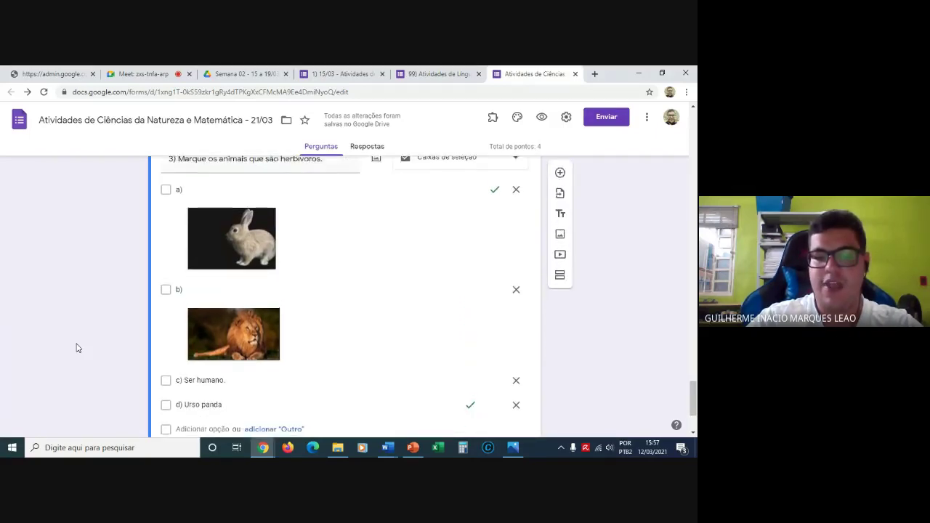
Add a new question after question 3.
scroll(78, 348, down, 3)
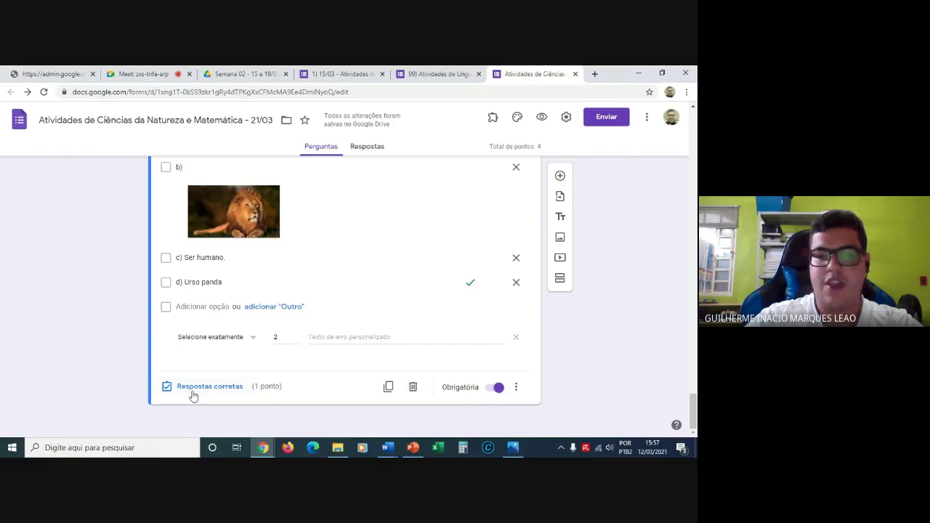
click(356, 248)
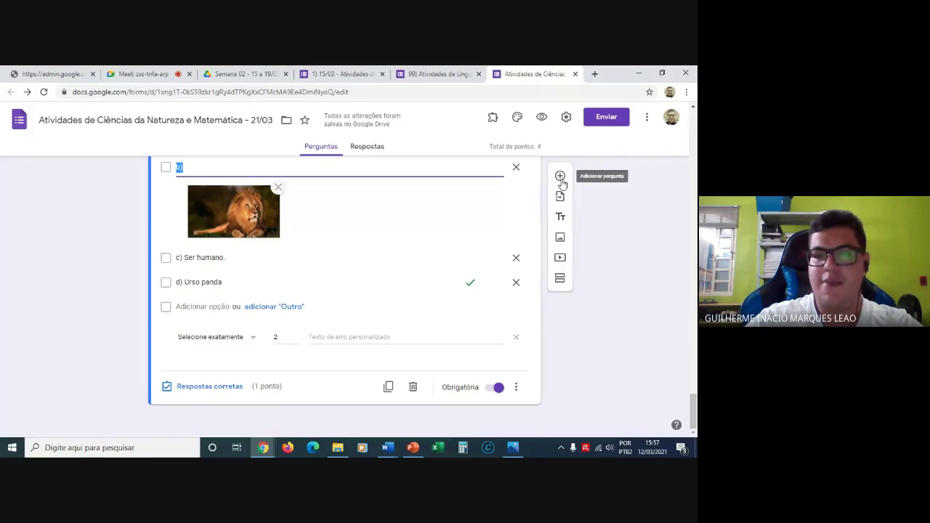
click(560, 178)
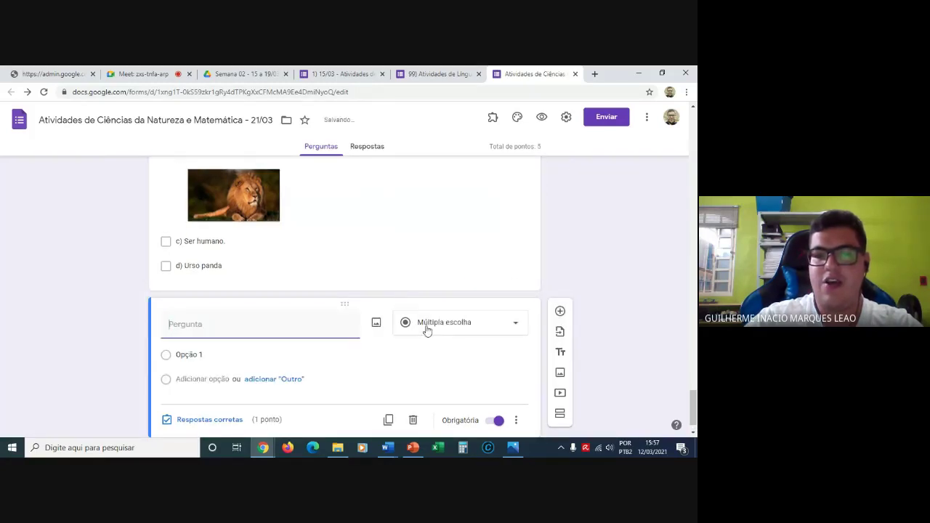
Review the available question types and the answer formats already used in questions 1 to 3.
click(448, 327)
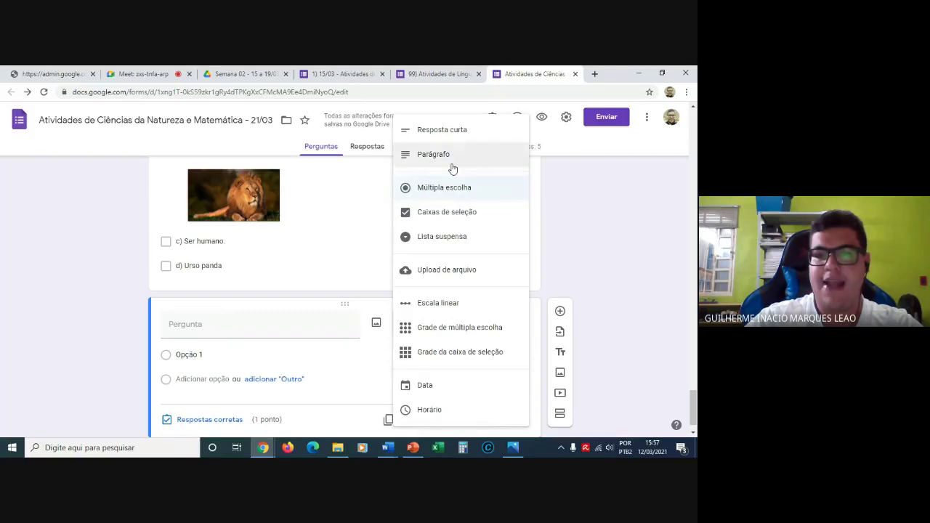
click(623, 233)
scroll(623, 232, up, 3)
scroll(623, 232, up, 5)
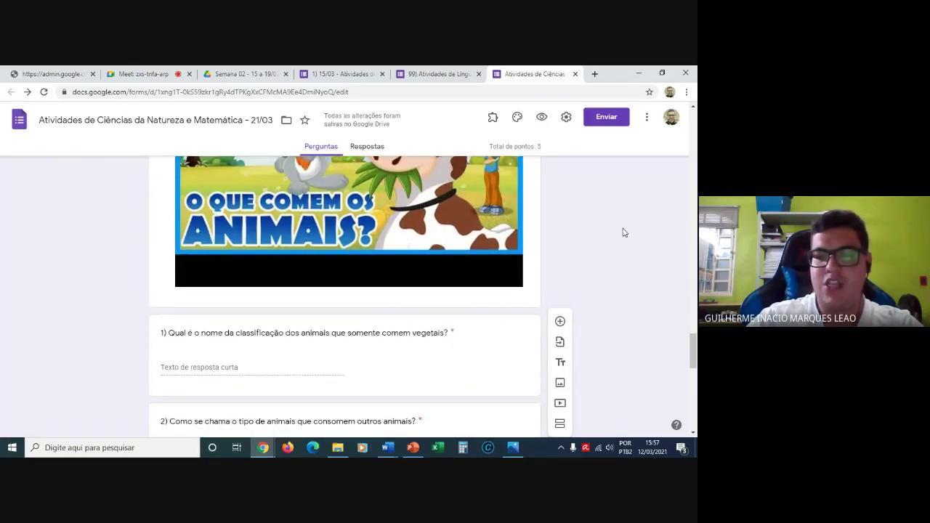
scroll(622, 232, down, 7)
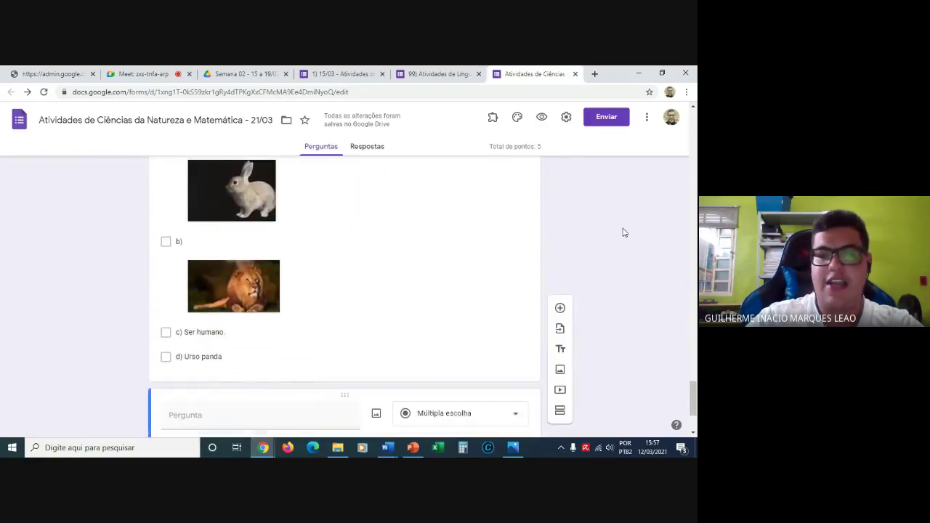
scroll(623, 232, down, 1)
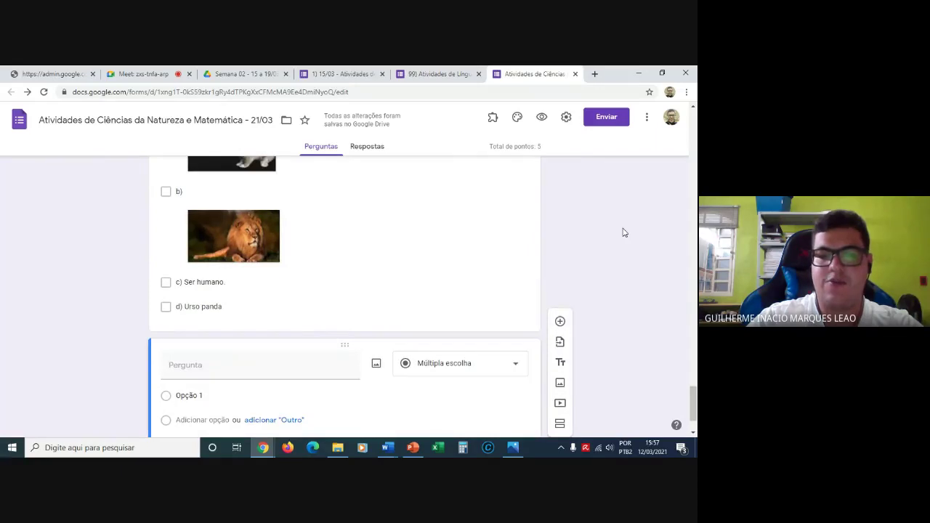
scroll(622, 232, up, 4)
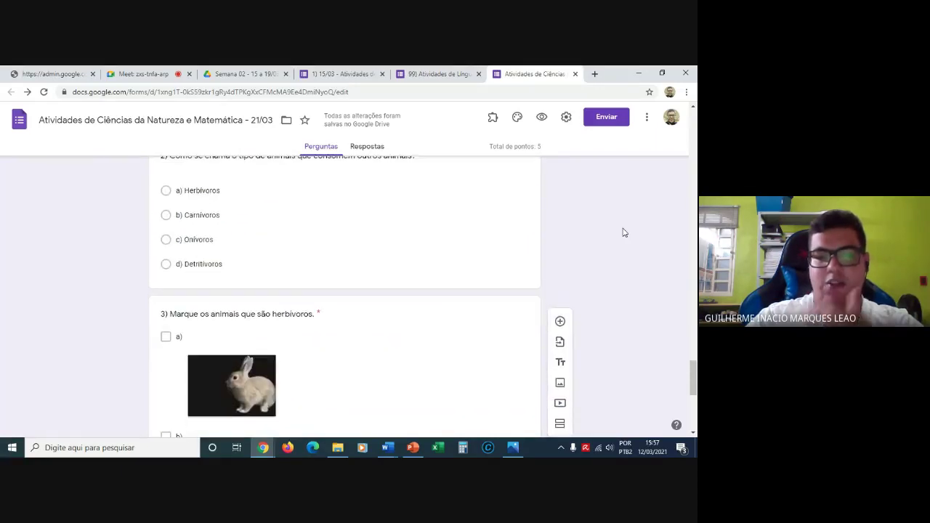
scroll(622, 233, down, 4)
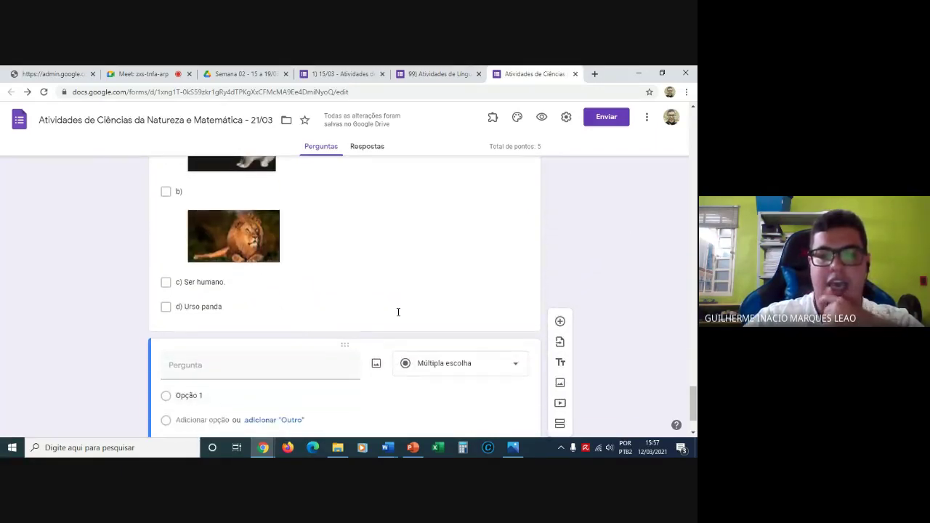
Enter "4) Qual animal você gostaria de ser? Por que?" as the text of the new question.
click(302, 359)
text(4)
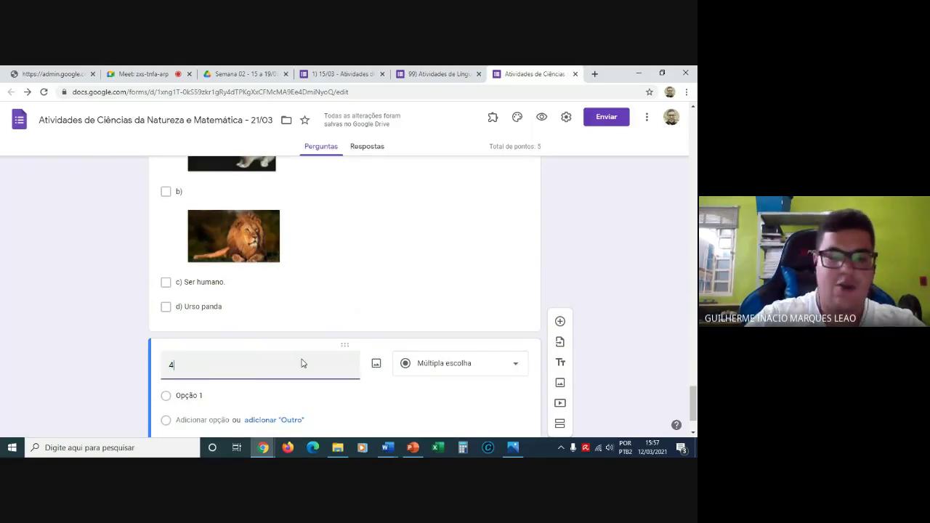
text() Qual )
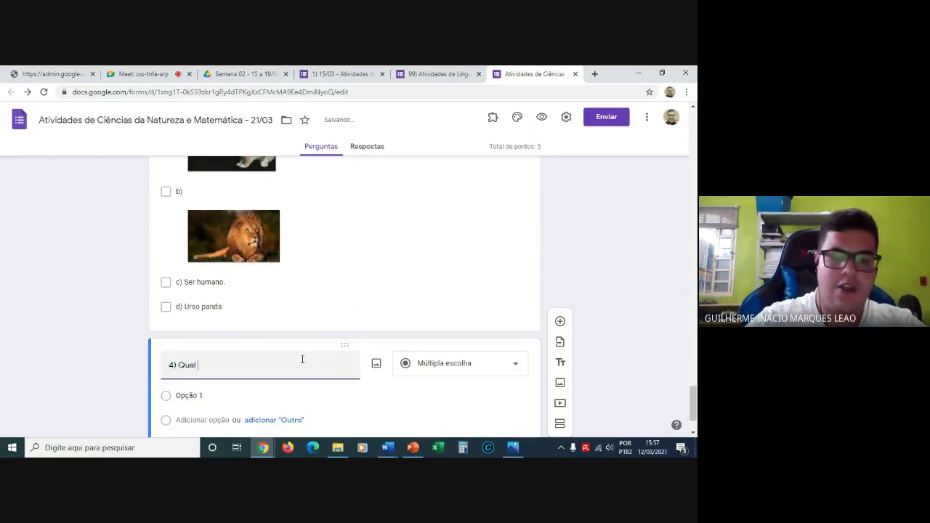
text(animal vo)
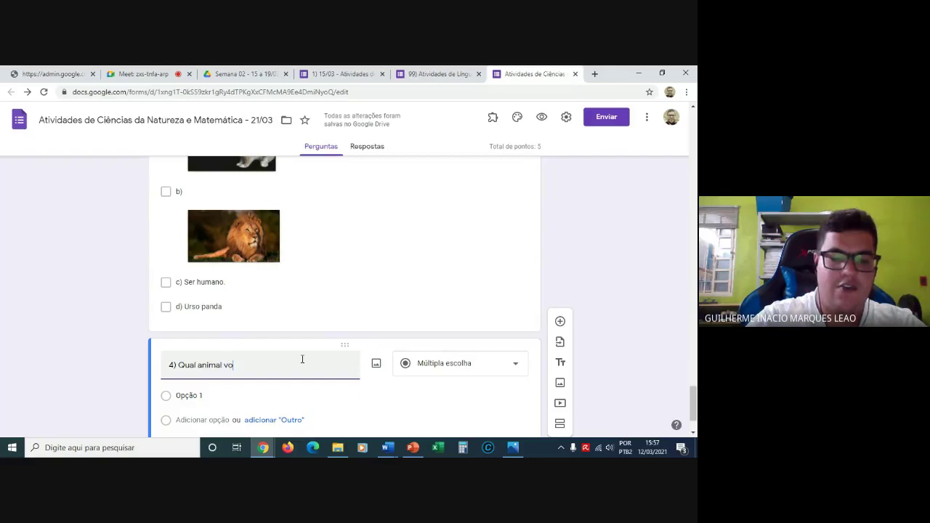
text(cê g)
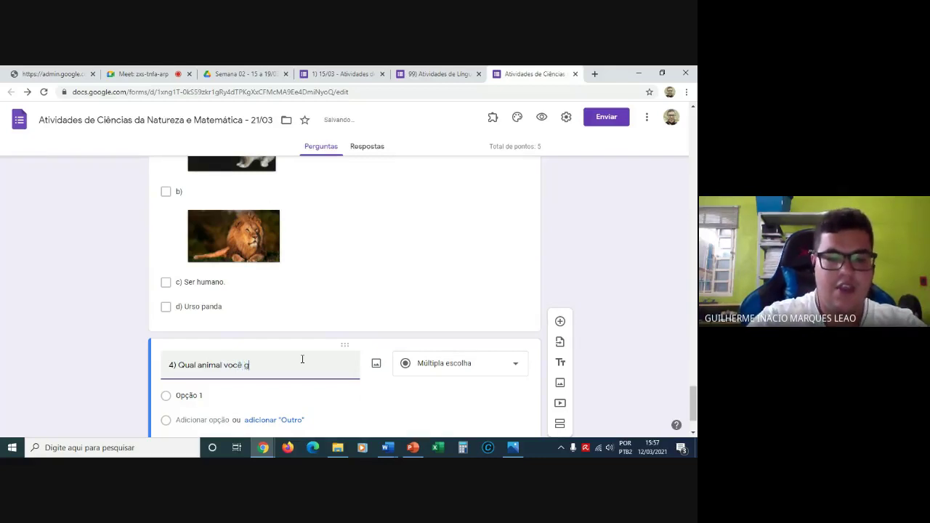
text(ostaria de se)
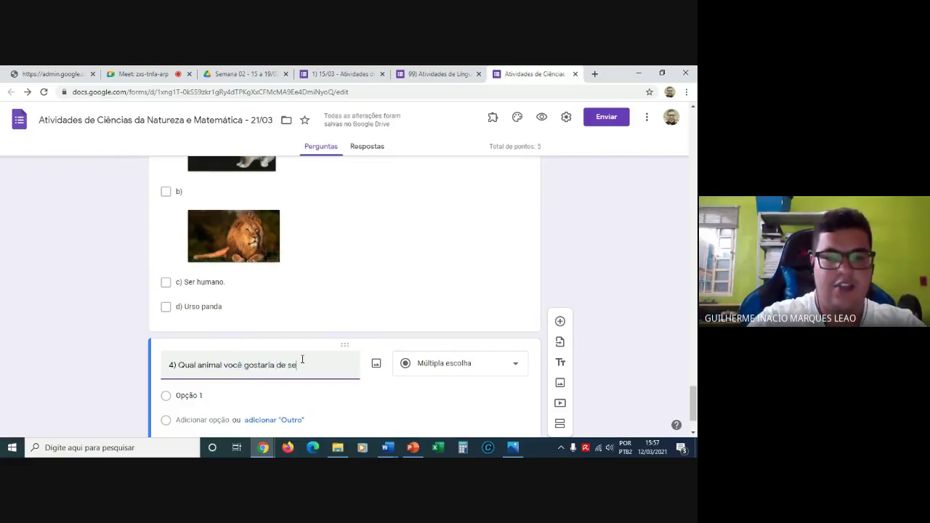
text(r?)
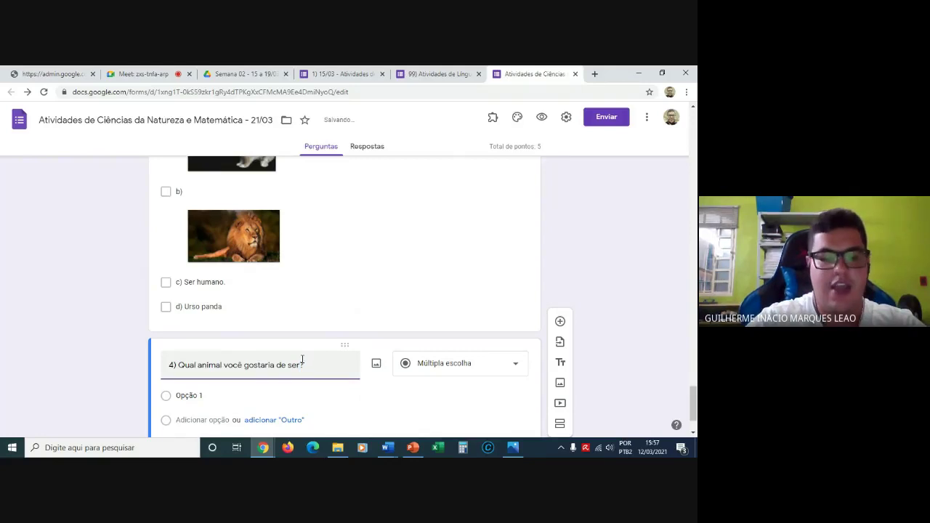
text( Por qu)
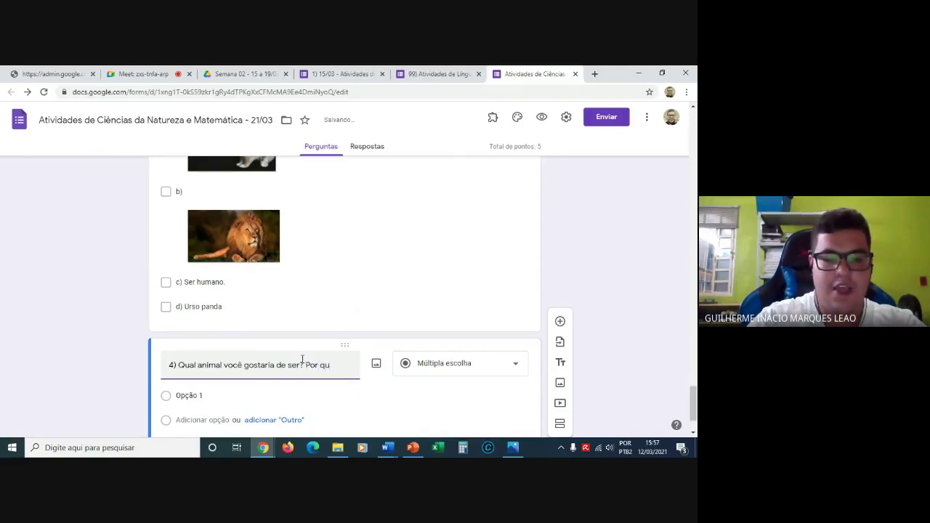
text("W)
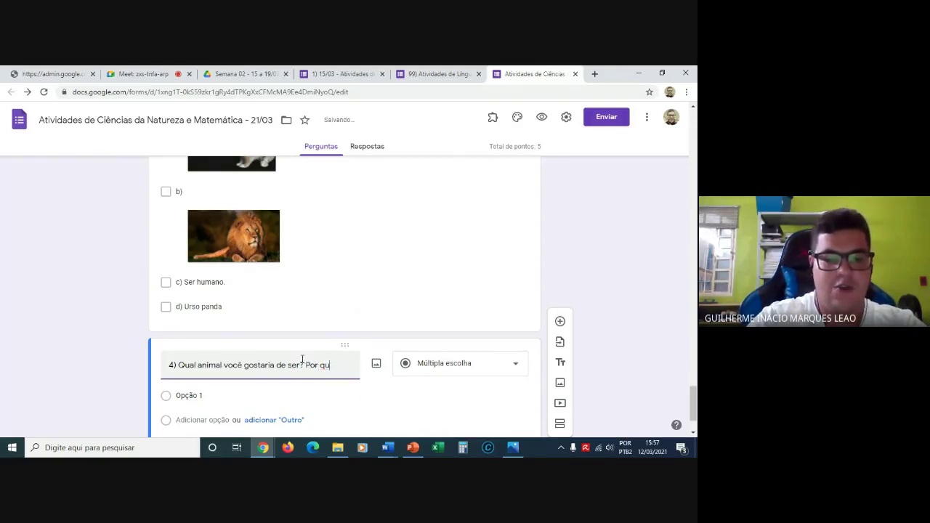
text(?)
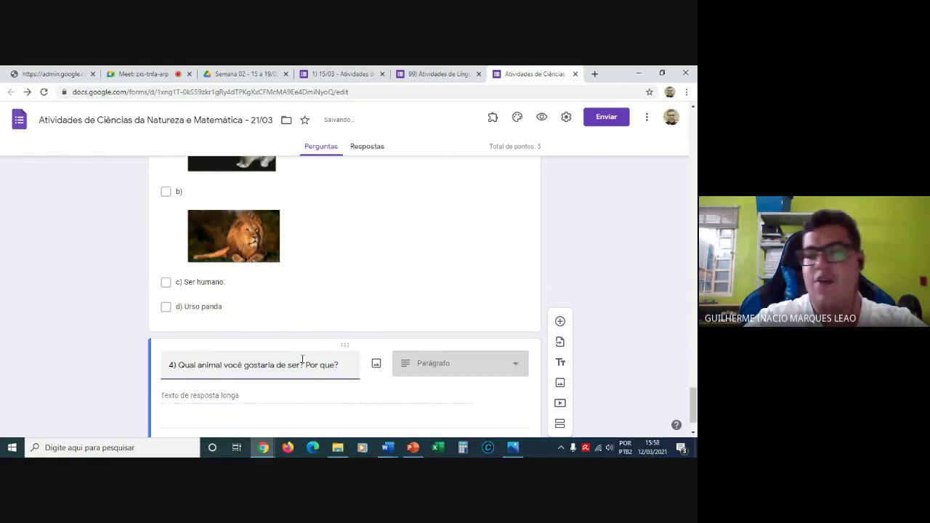
click(135, 375)
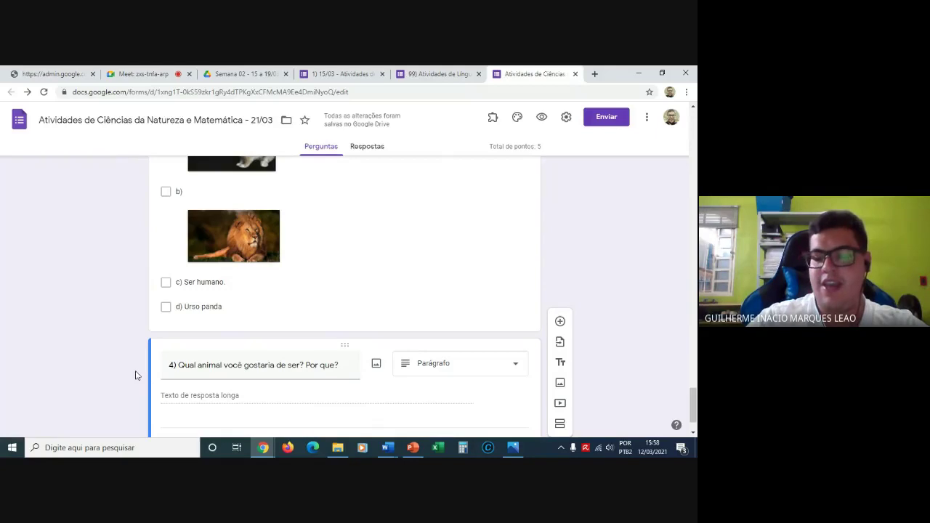
Add another question below question 4 and set its type to "Lista suspensa".
scroll(135, 375, down, 1)
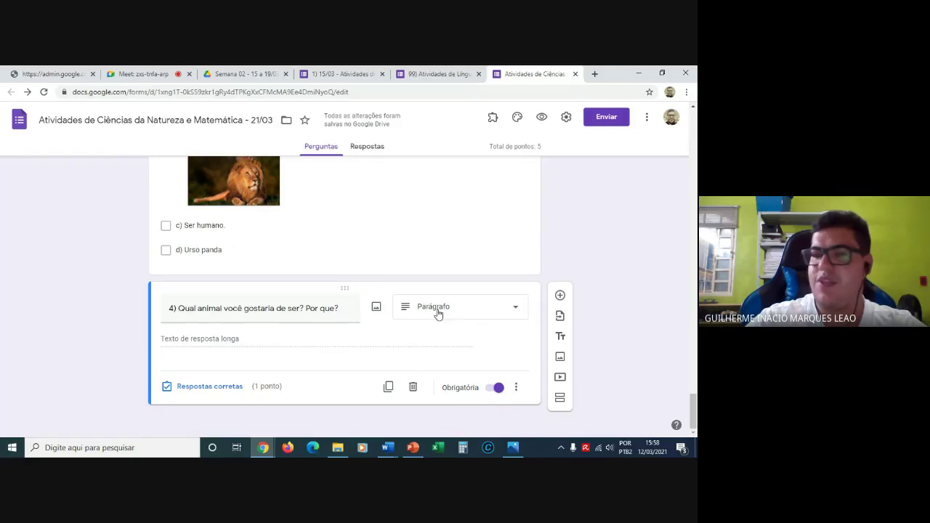
click(561, 295)
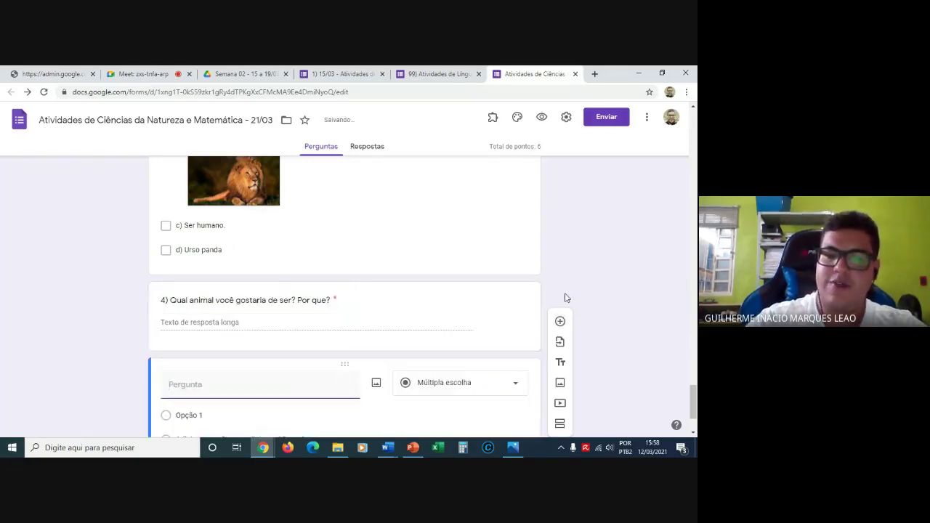
click(436, 402)
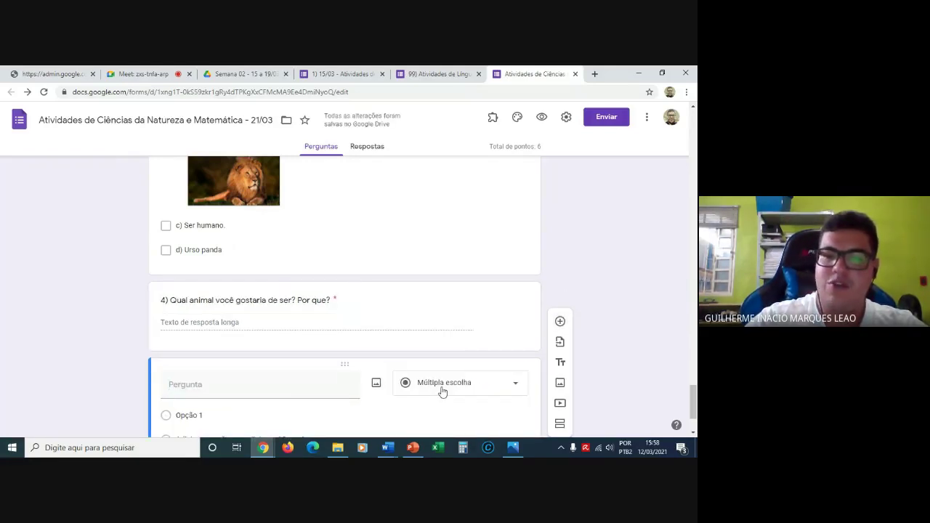
click(442, 391)
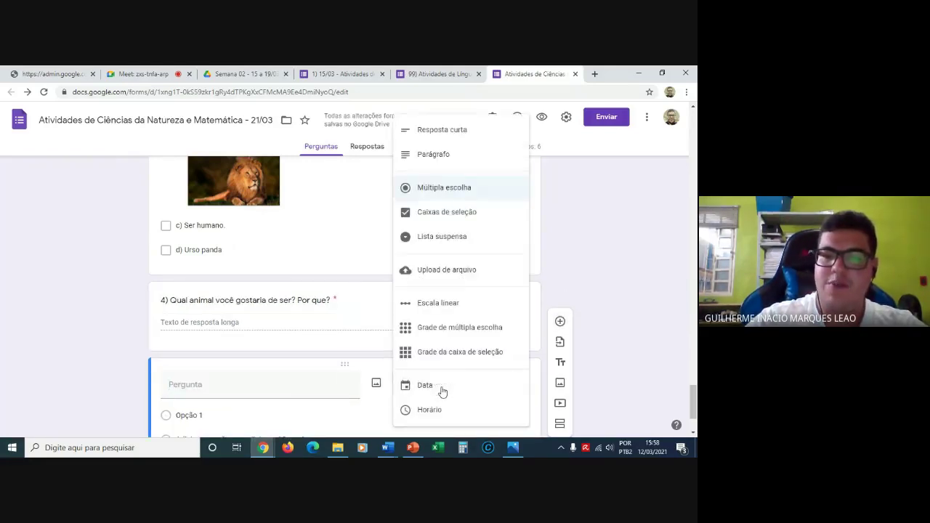
click(448, 239)
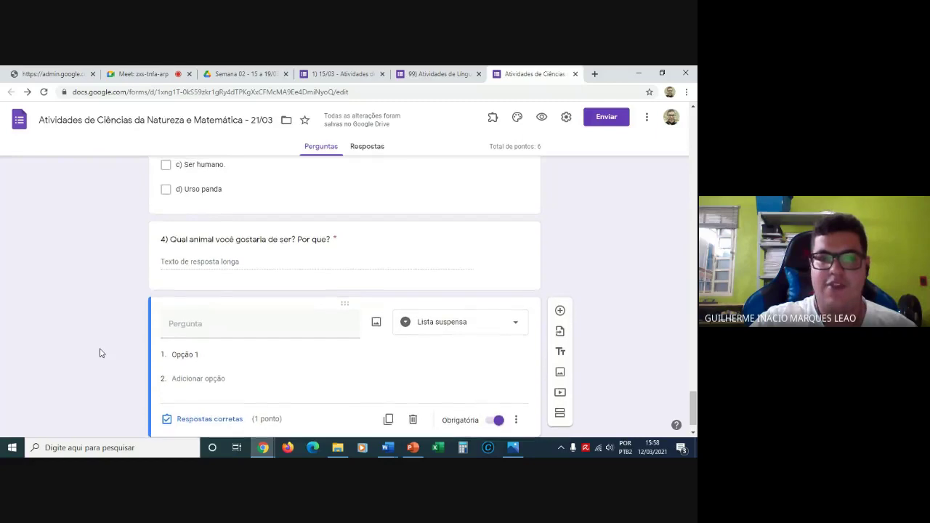
Name the first option of the dropdown question "Brazlândia".
scroll(102, 353, up, 10)
scroll(102, 353, down, 2)
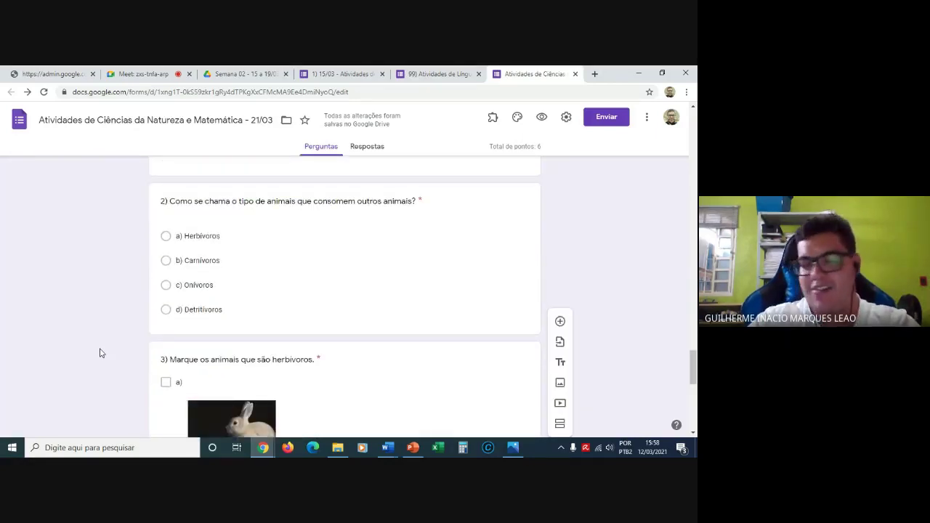
scroll(102, 354, down, 1)
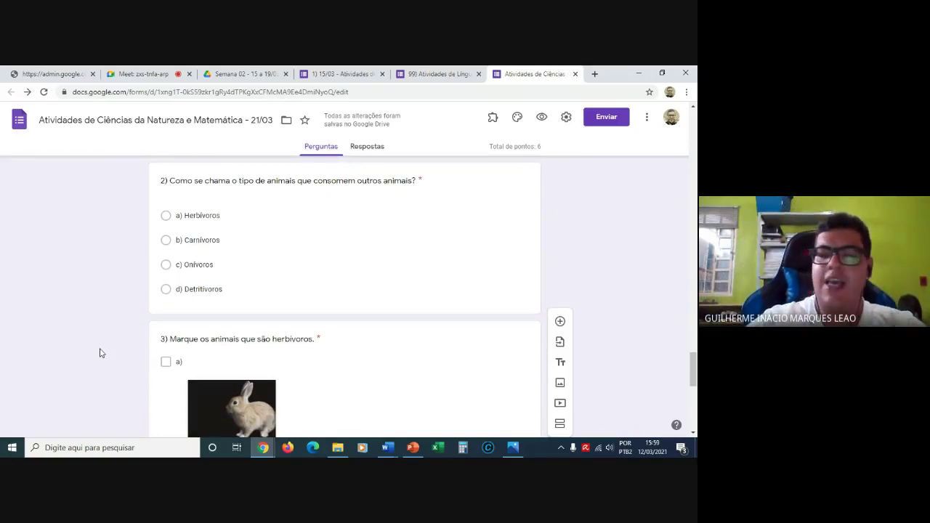
scroll(102, 353, down, 5)
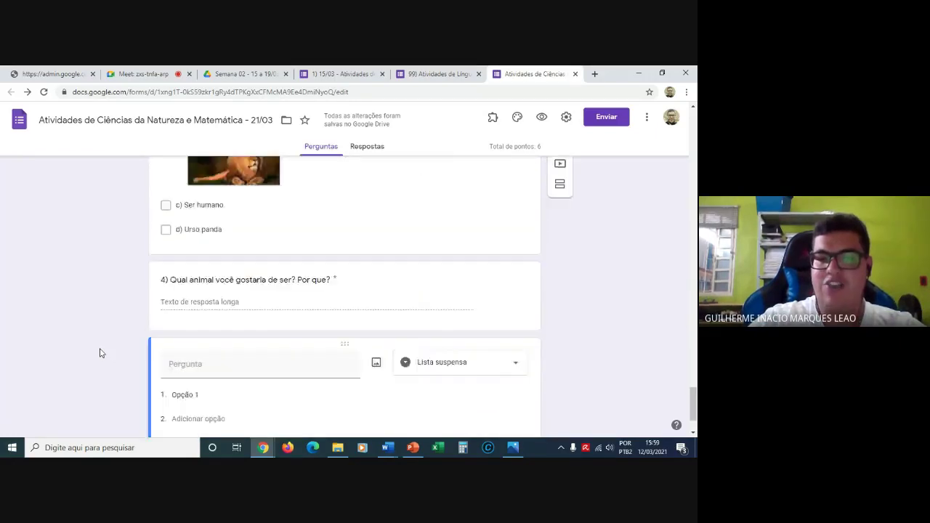
scroll(102, 353, down, 1)
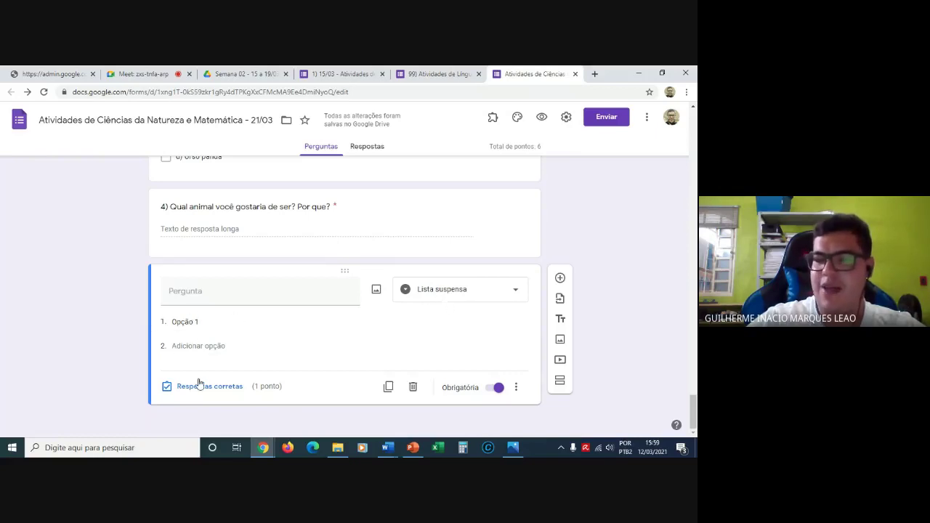
click(193, 321)
text(Brazl)
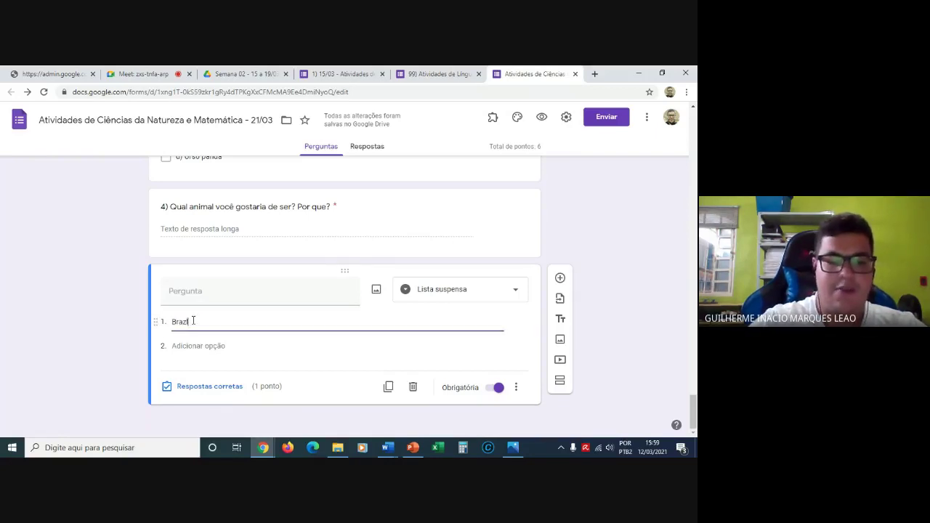
text(il)
text(ndia)
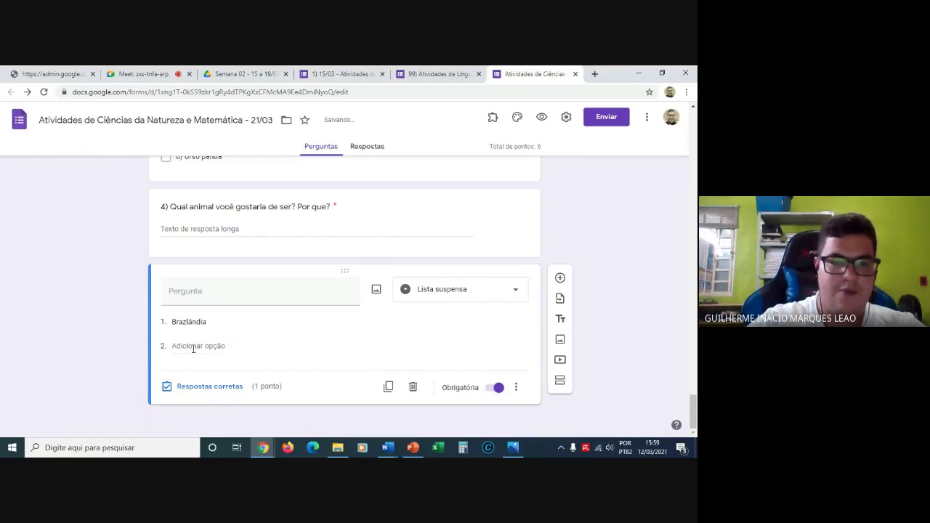
Add "Ceilândia" and "Taguatingua" as the second and third options of the dropdown question.
click(194, 345)
text(Ceilâ)
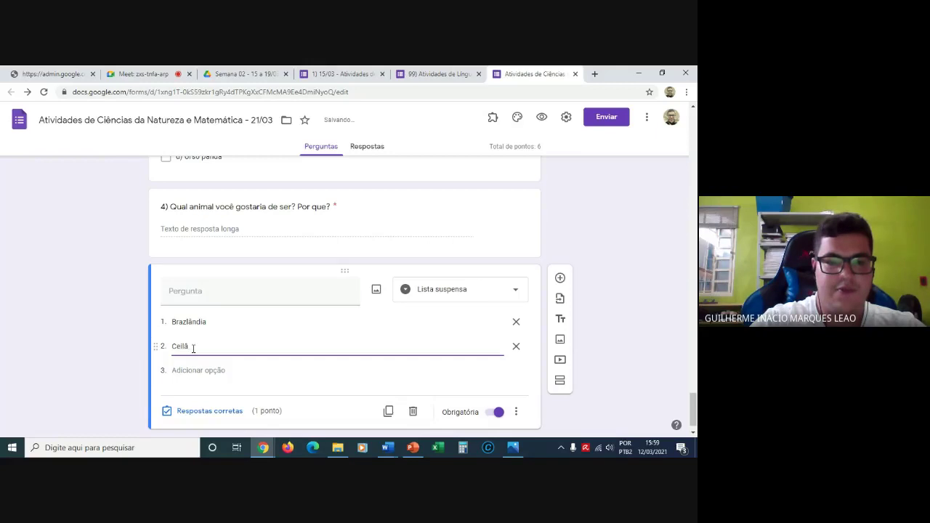
text(ndindia)
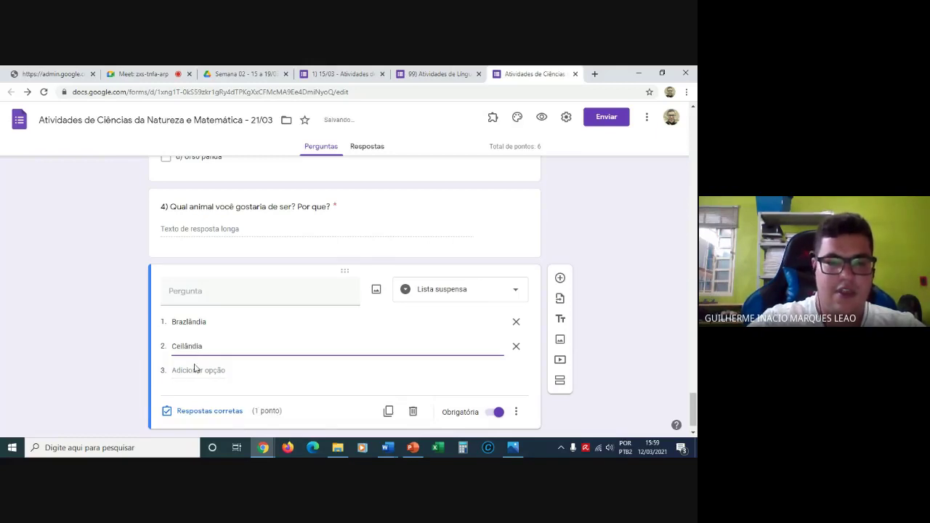
click(195, 369)
text(Tagu)
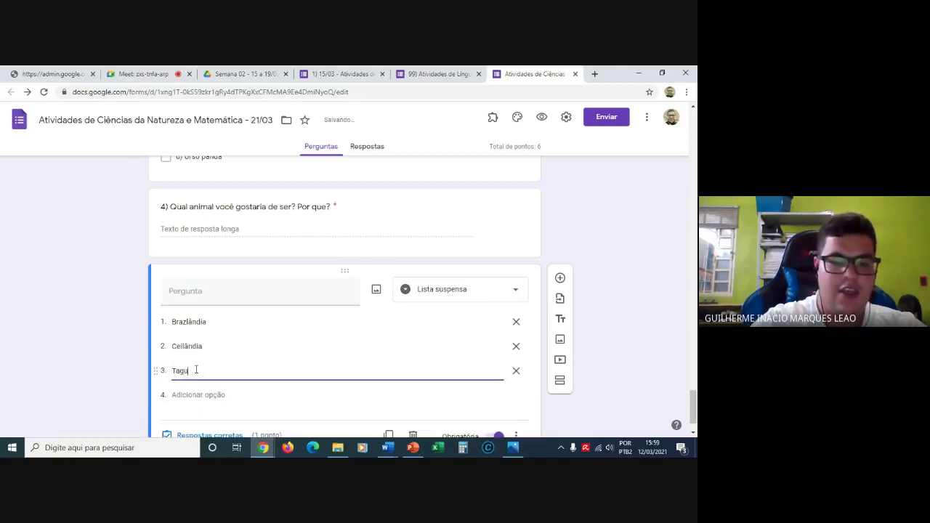
text(ati)
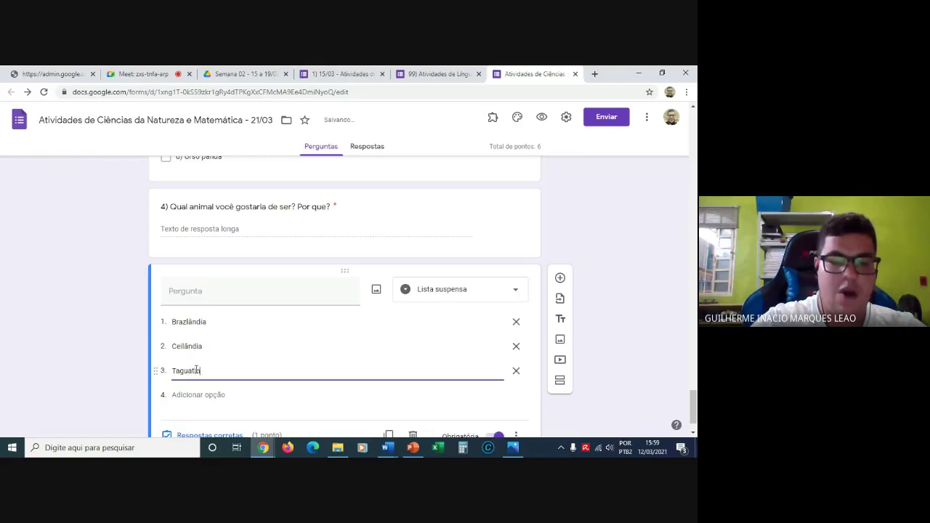
text(ngua)
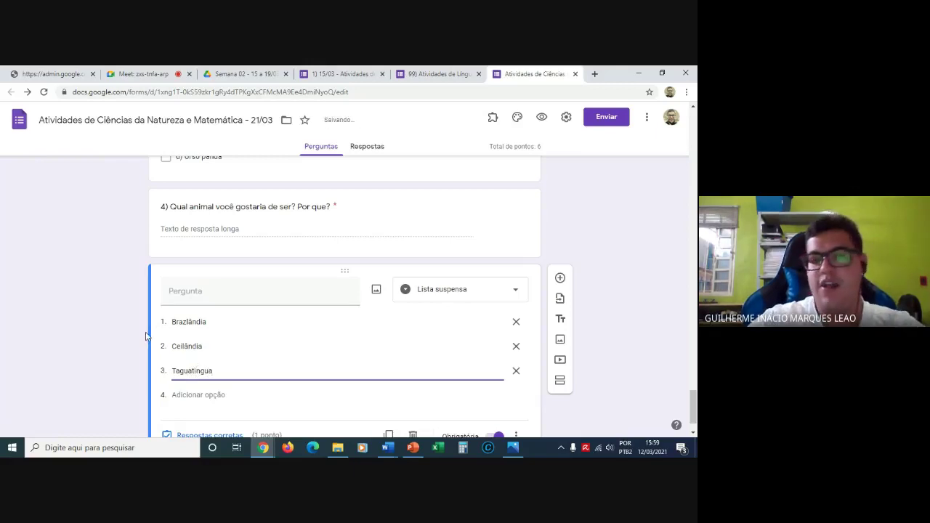
Correct the spelling of the third dropdown option to "Taguatinga".
click(146, 336)
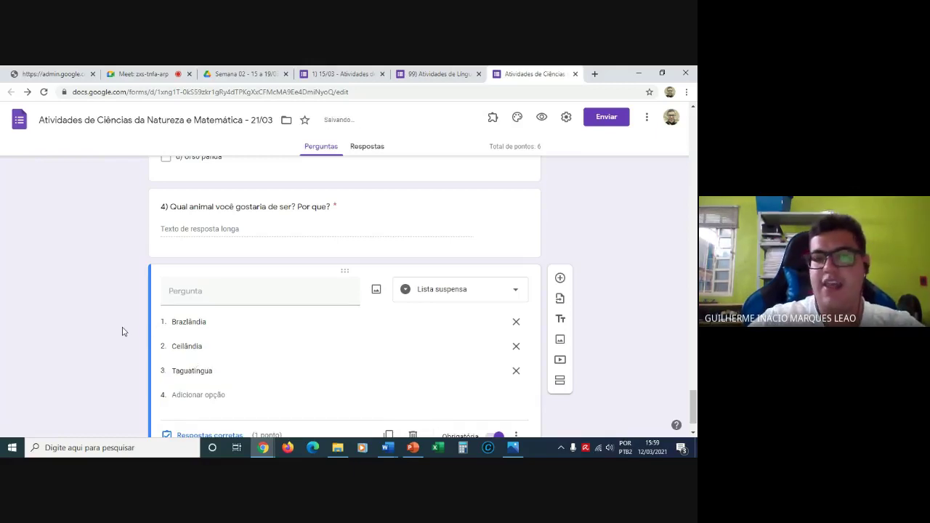
double_click(210, 372)
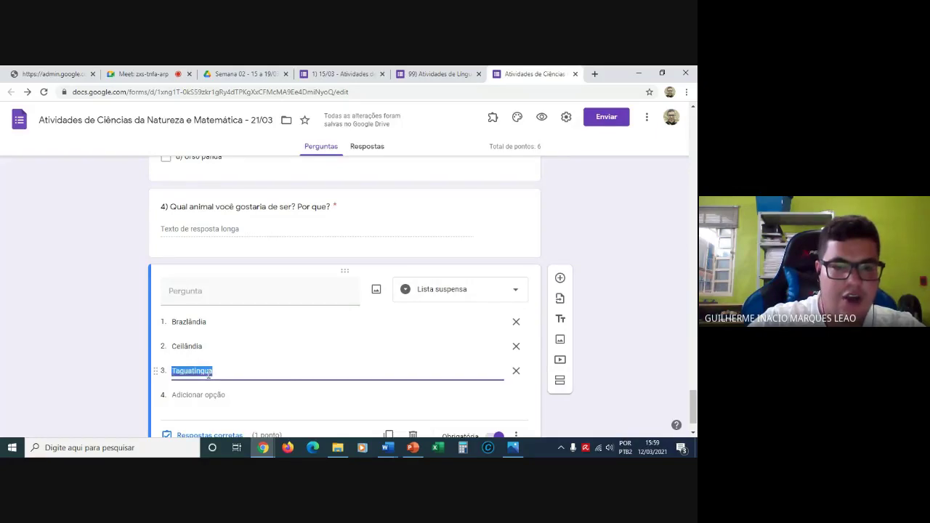
click(209, 371)
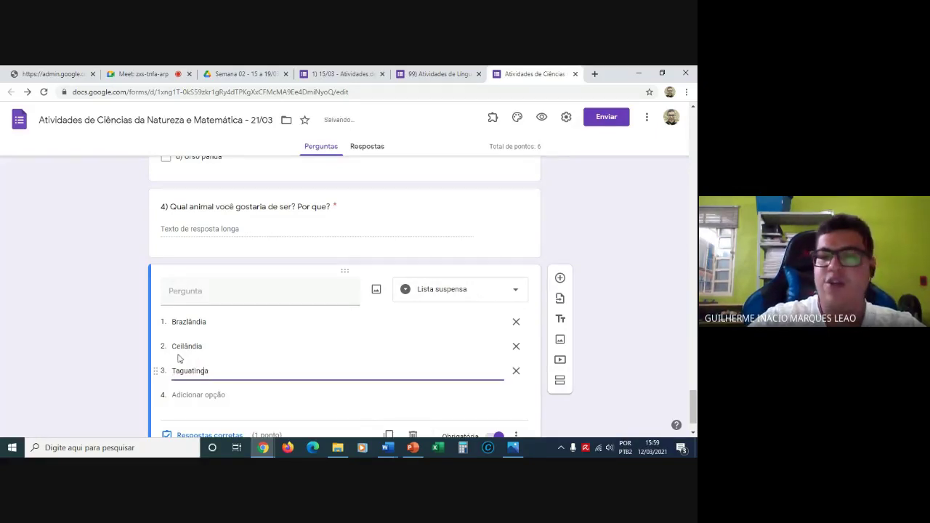
Enter "5) Qual é a sua RA?" as the text of the dropdown question.
click(197, 286)
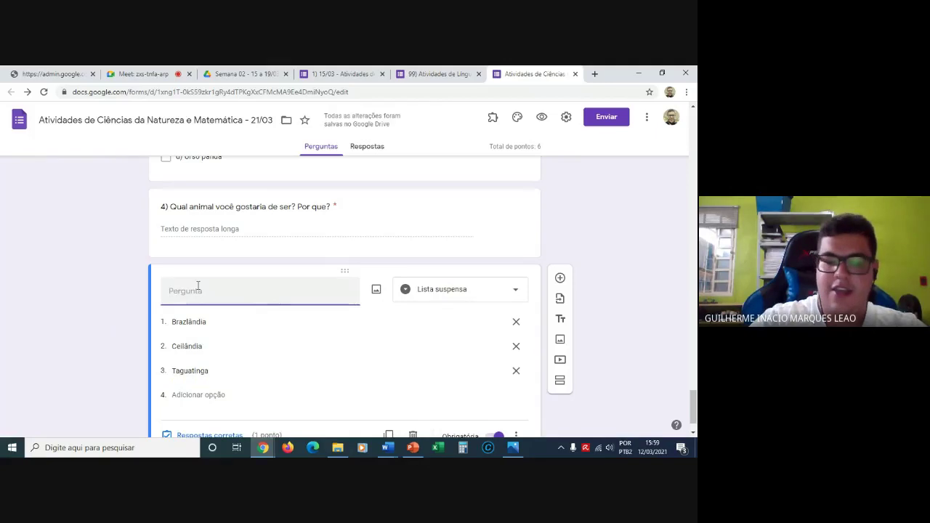
text(50 qUAL E)
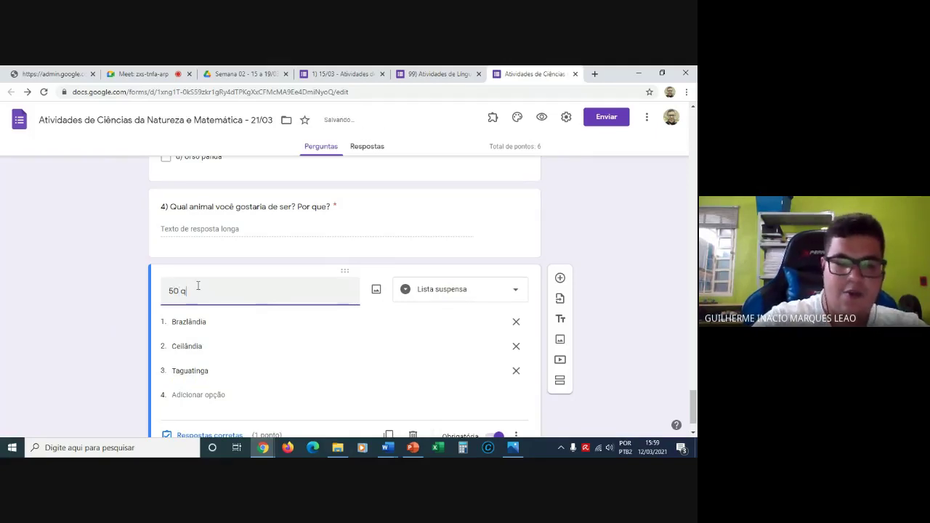
key(BackSpace)
key(BackSpace)
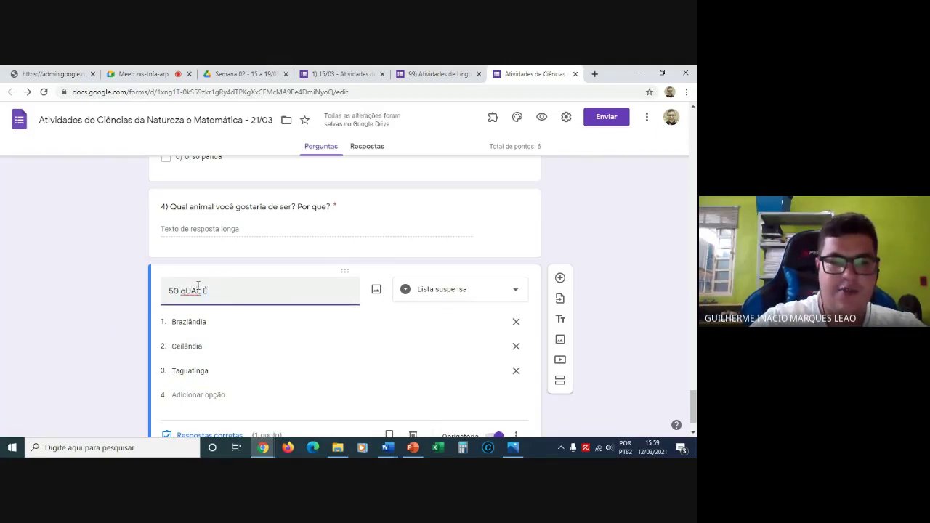
key(BackSpace)
key(BackSpace)
key(BackSpace)
key(BackSpace)
key(BackSpace)
key(BackSpace)
key(BackSpace)
key(BackSpace)
text() )
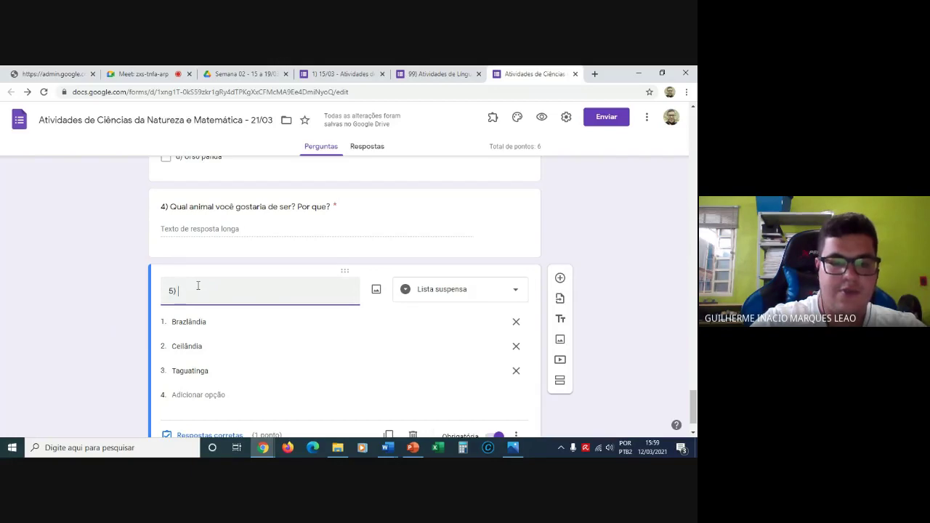
text(q)
key(BackSpace)
text(Q)
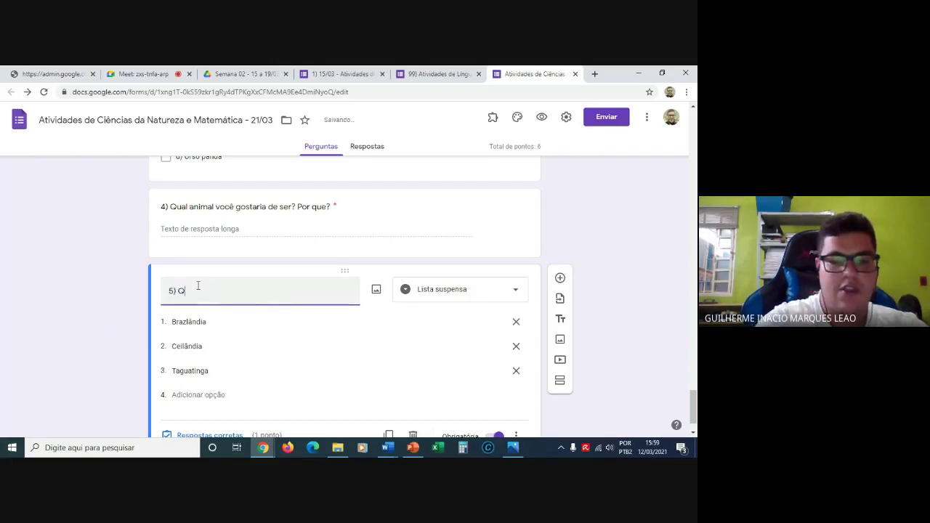
text(ual é a)
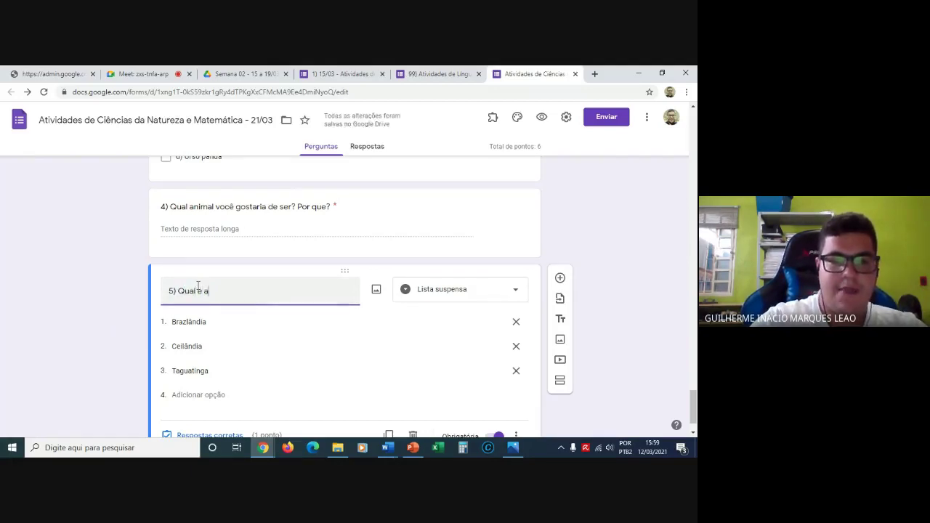
text( sua RA?)
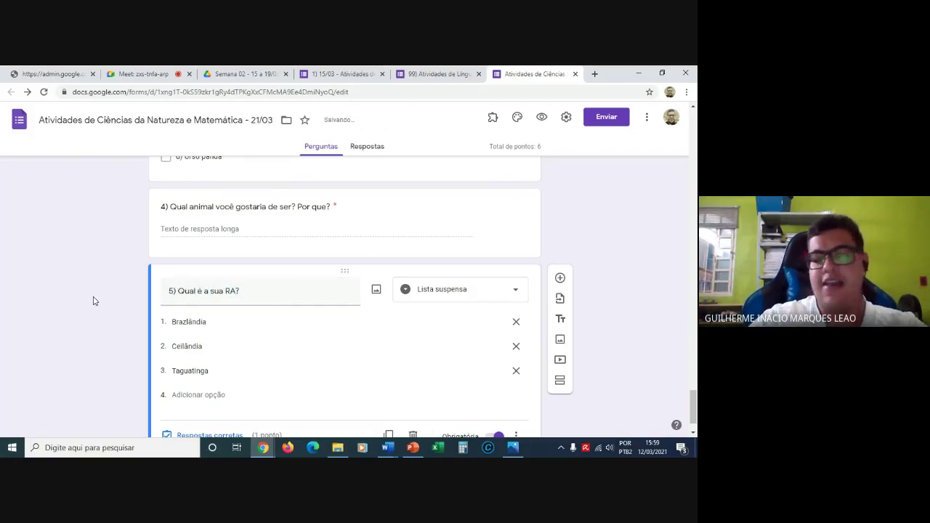
Inspect the answer key of question 5 and return to the question.
scroll(93, 301, down, 1)
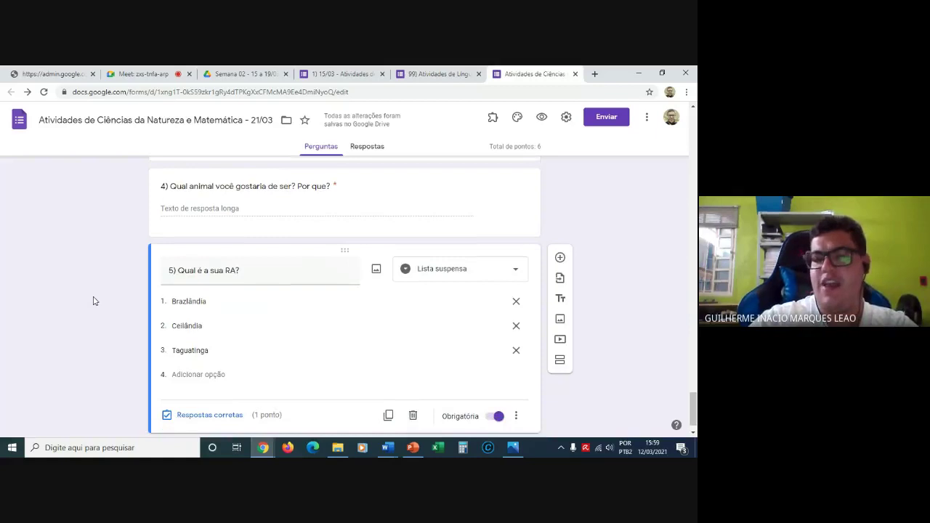
scroll(93, 301, down, 2)
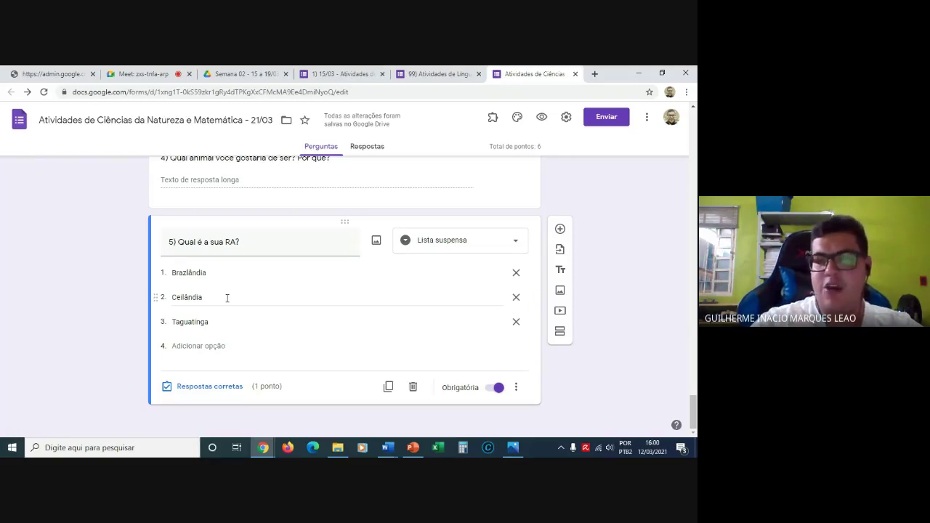
click(203, 386)
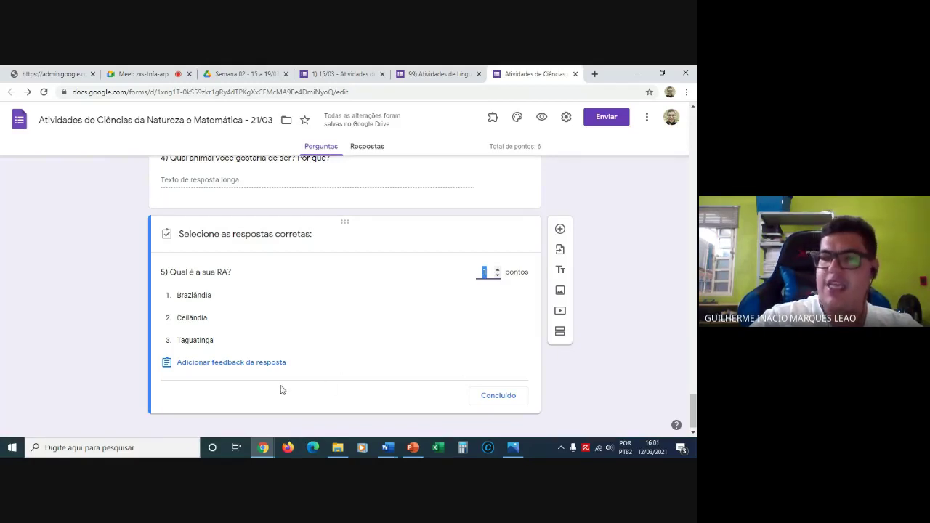
click(496, 398)
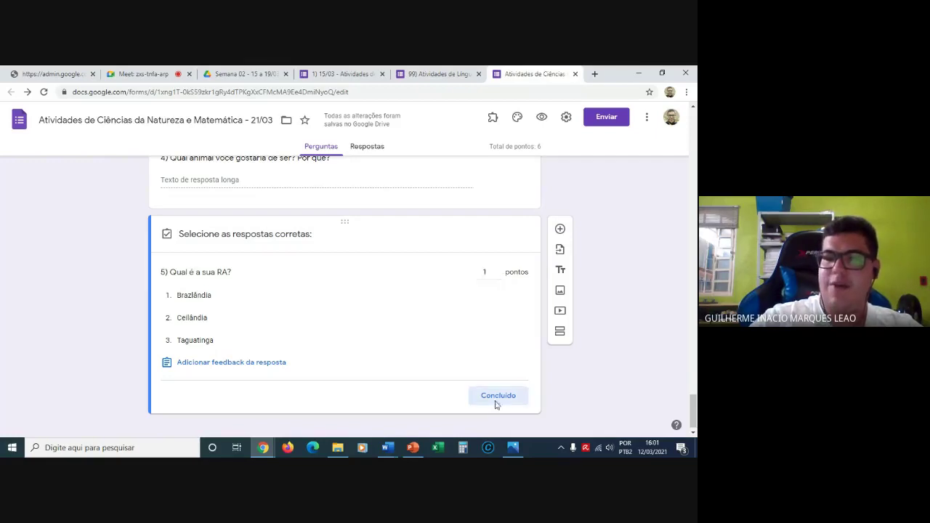
Add a new question below question 5 and set its type to "Escala linear".
click(560, 230)
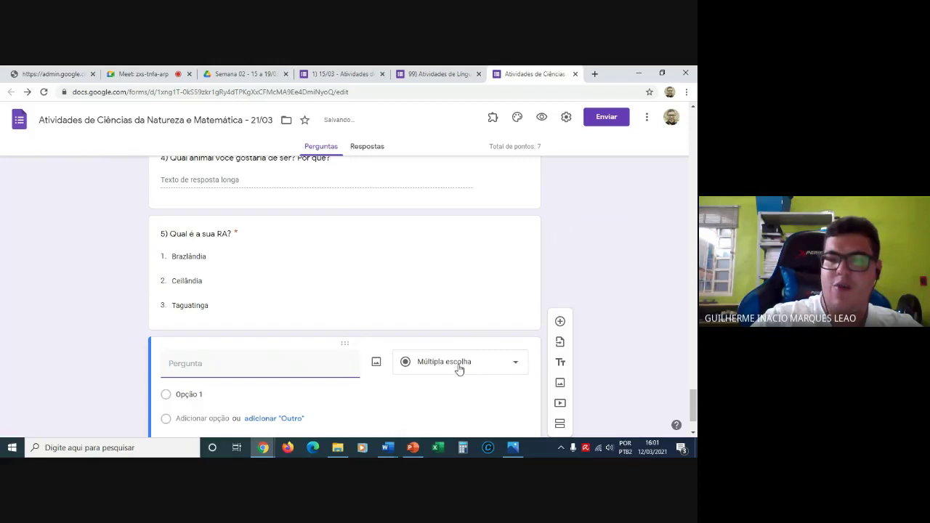
click(460, 367)
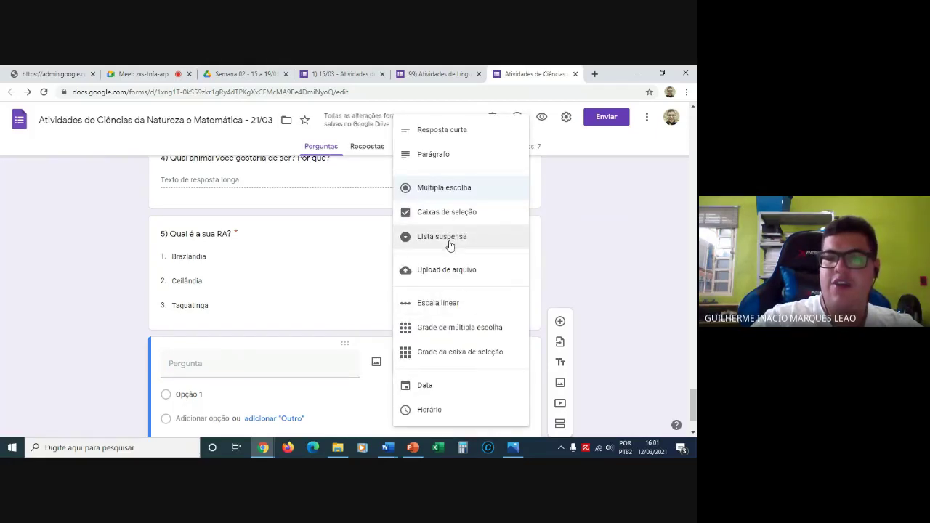
click(442, 308)
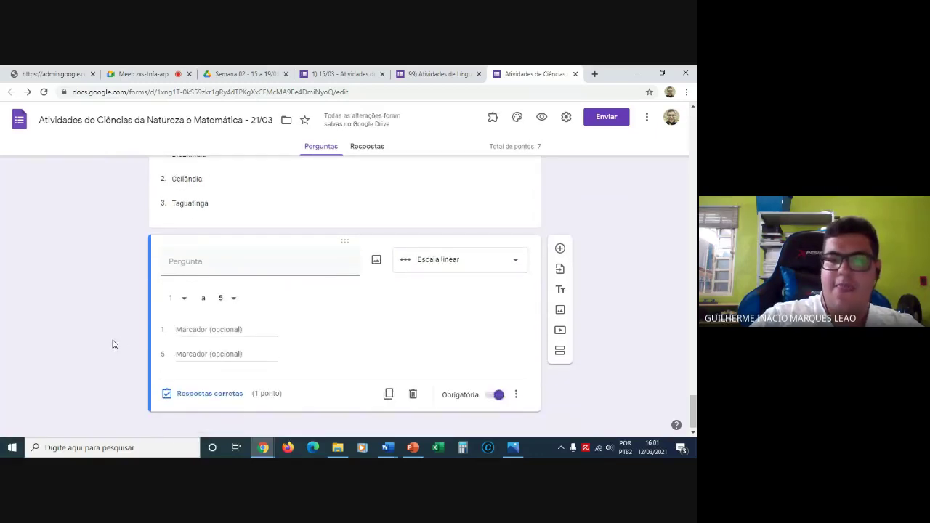
Enter "6) Avalie o livro que você leu." as the text of the linear scale question.
click(224, 266)
text(A)
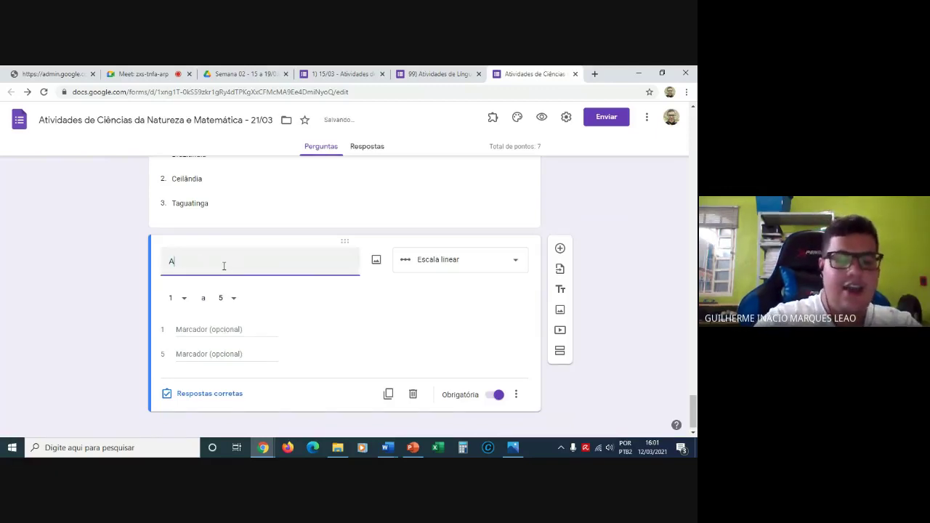
text(valie a)
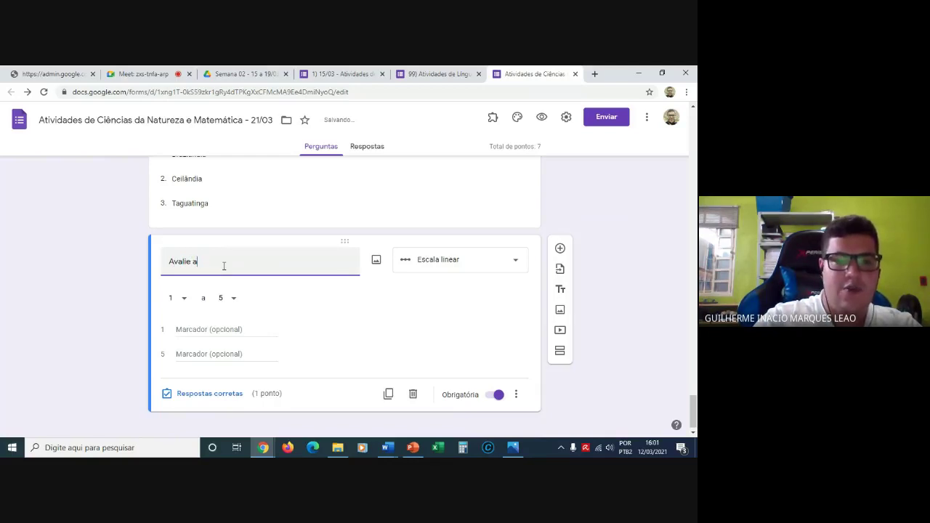
key(BackSpace)
text(o)
key(BackSpace)
key(BackSpace)
key(BackSpace)
key(BackSpace)
key(BackSpace)
key(BackSpace)
key(BackSpace)
key(BackSpace)
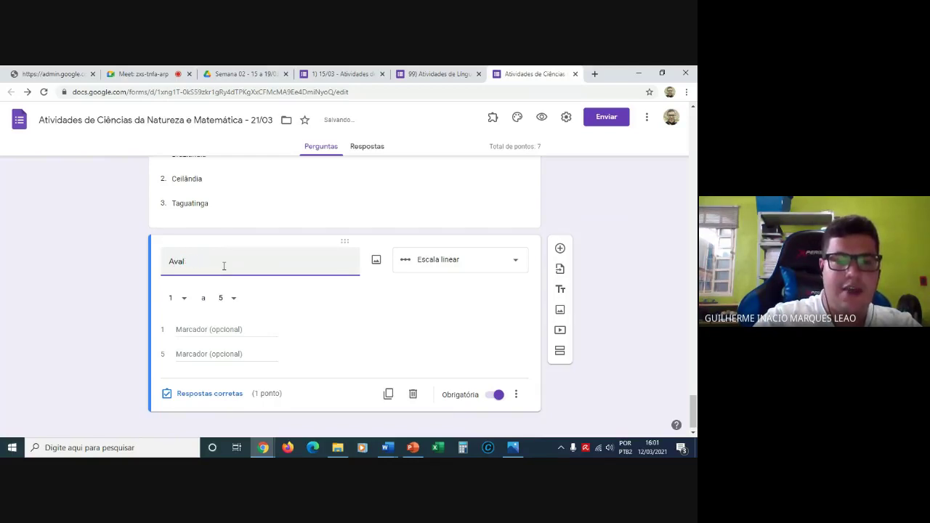
text(6) A)
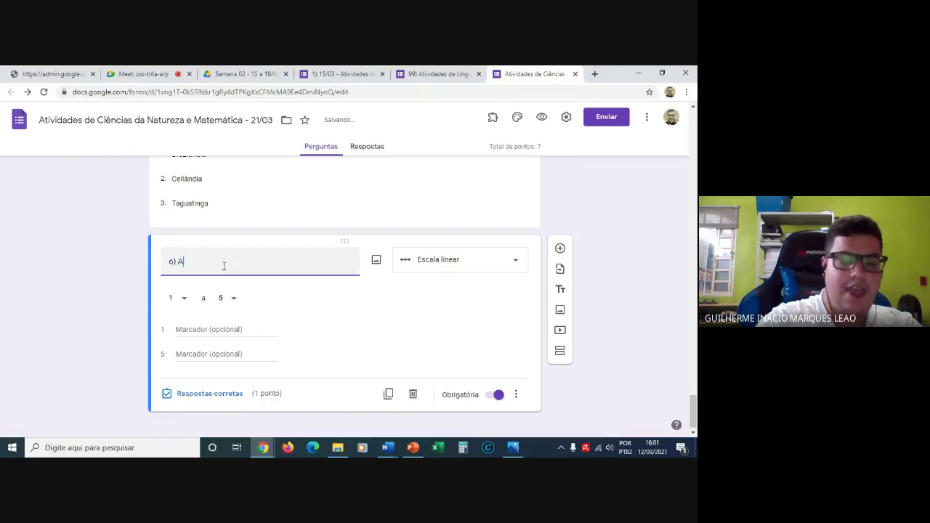
text(valie)
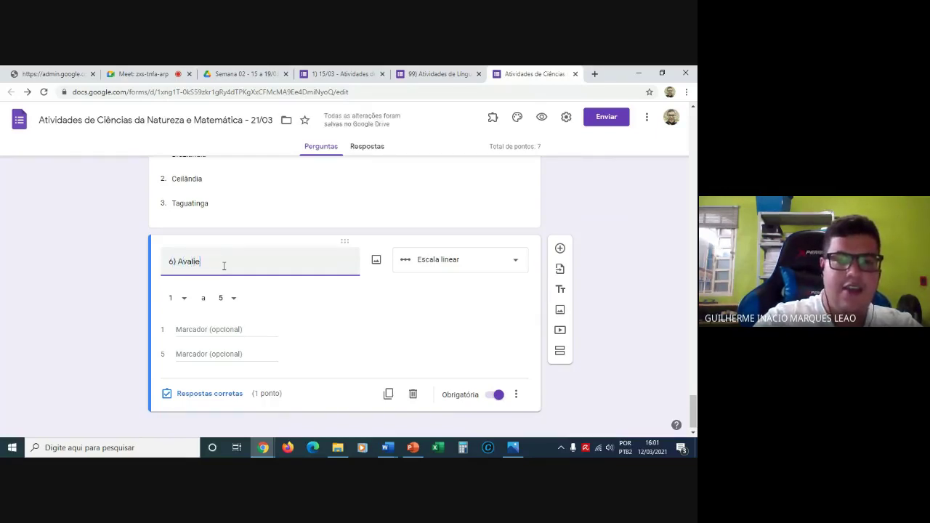
text( o livr)
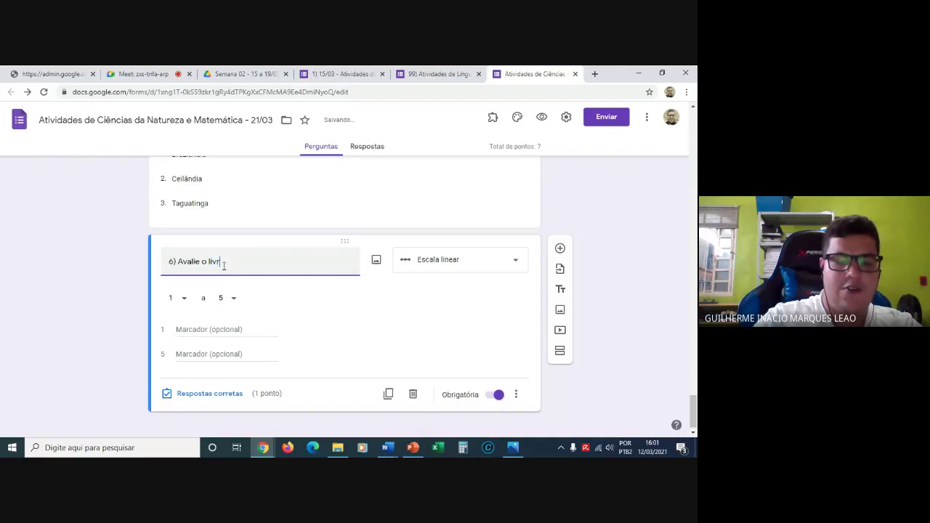
text(o que voc)
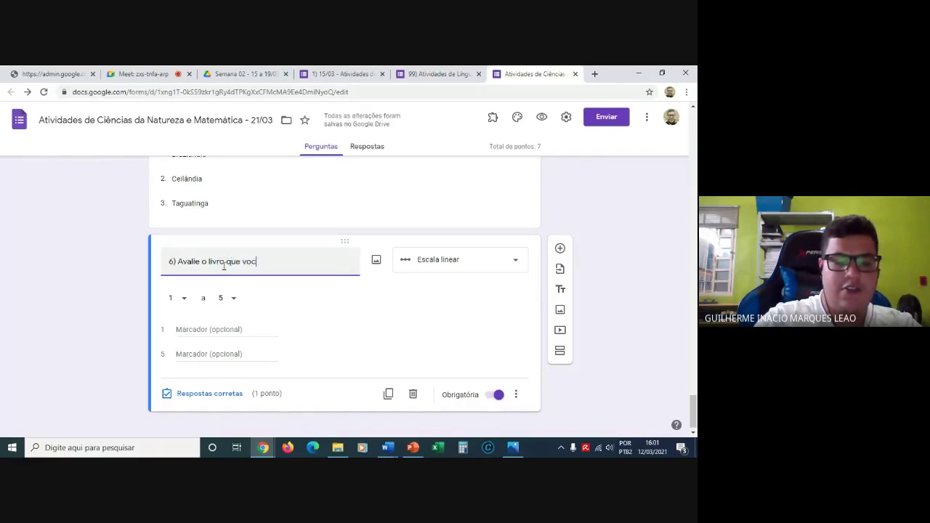
text(ê l)
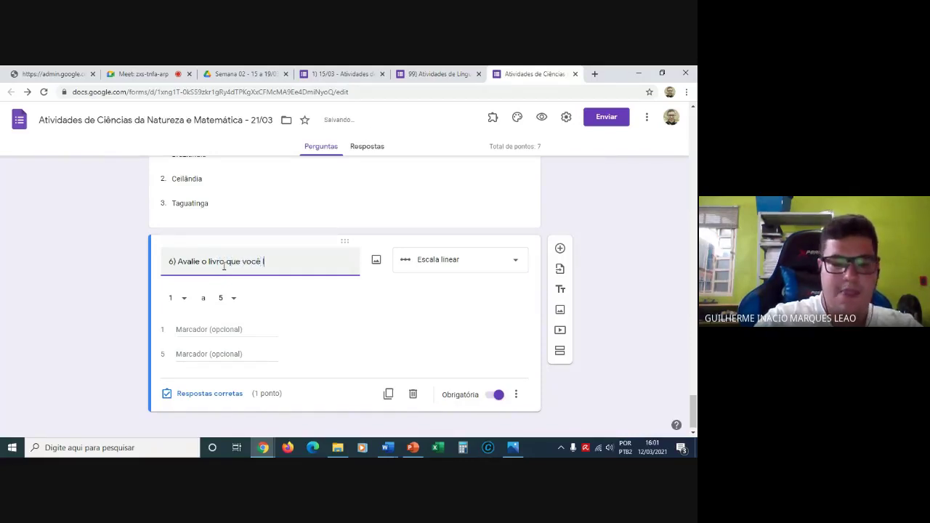
text(eu.)
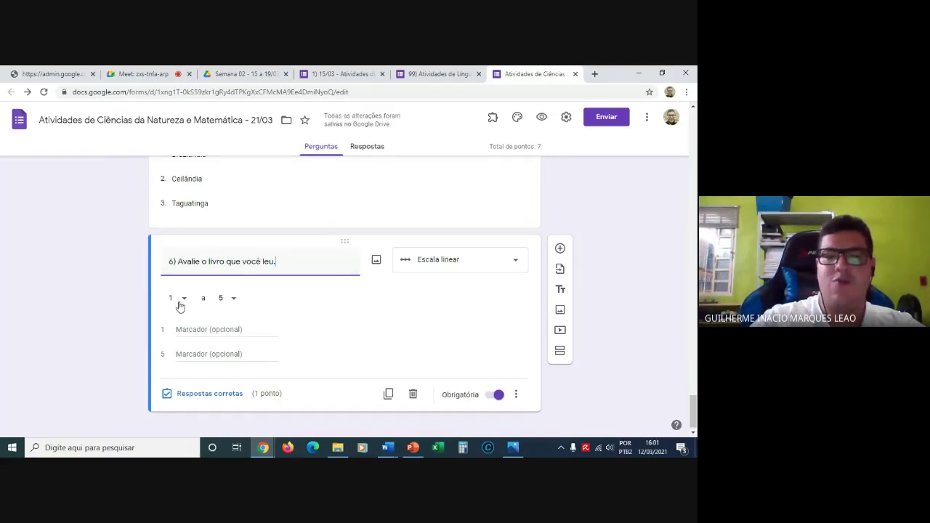
Set the upper limit of question 6's scale to 10 and label its ends "Pouco" for 1 and "Muito" for 10.
click(231, 303)
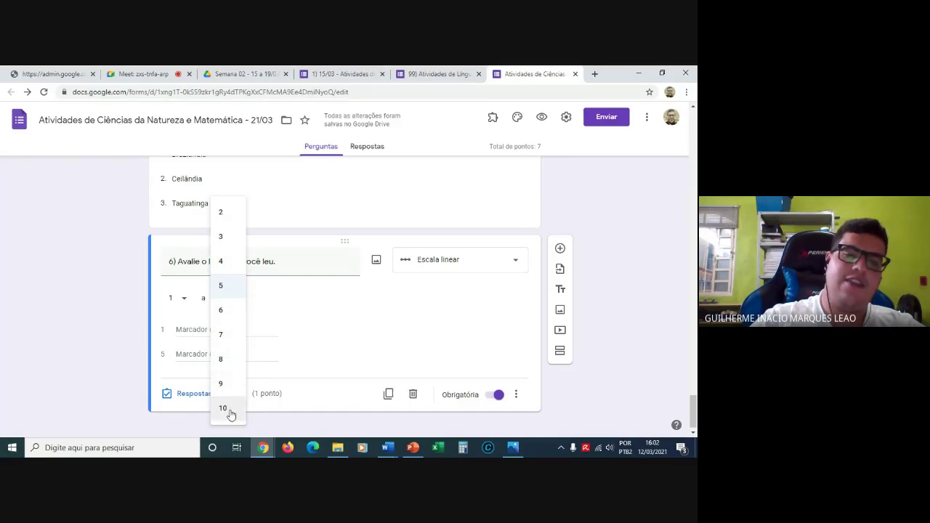
click(231, 413)
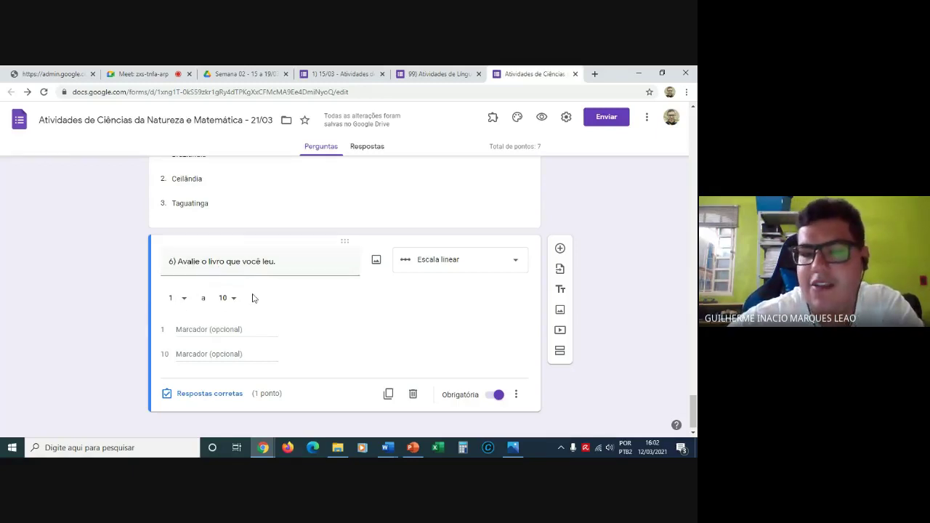
click(190, 329)
text(Pouco)
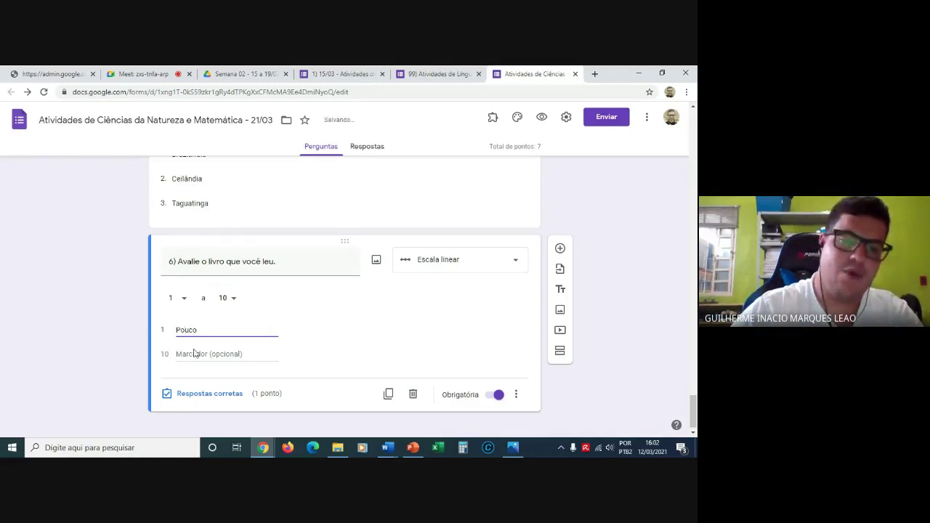
click(193, 353)
text(Muito)
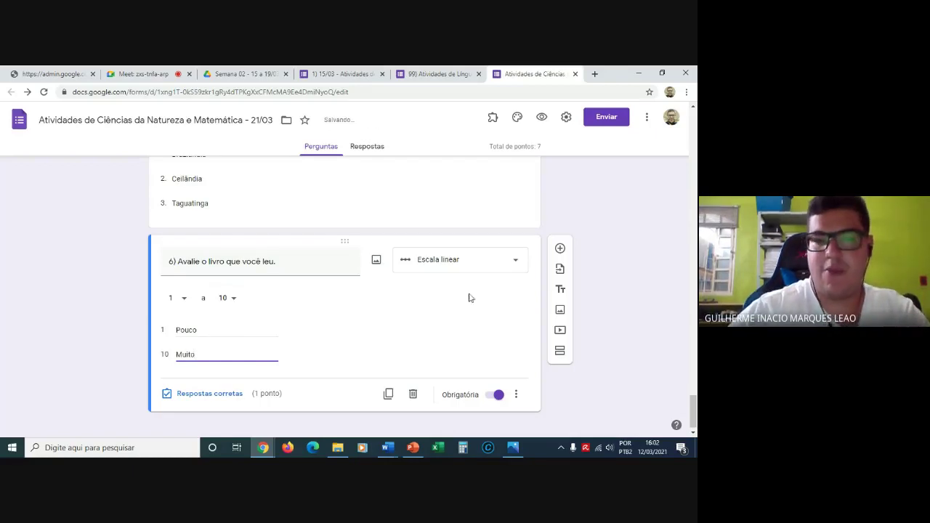
Add a new question below question 6 and set its type to "Grade de múltipla escolha".
click(560, 248)
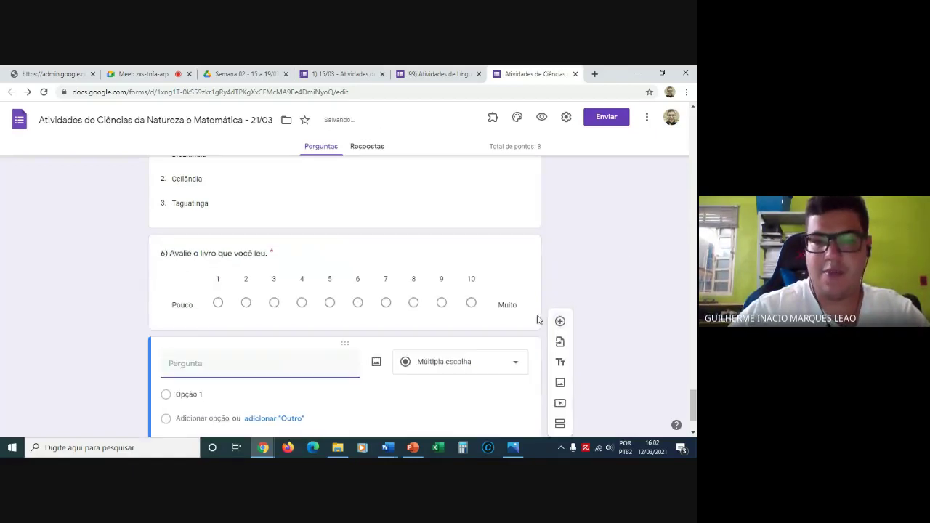
click(491, 364)
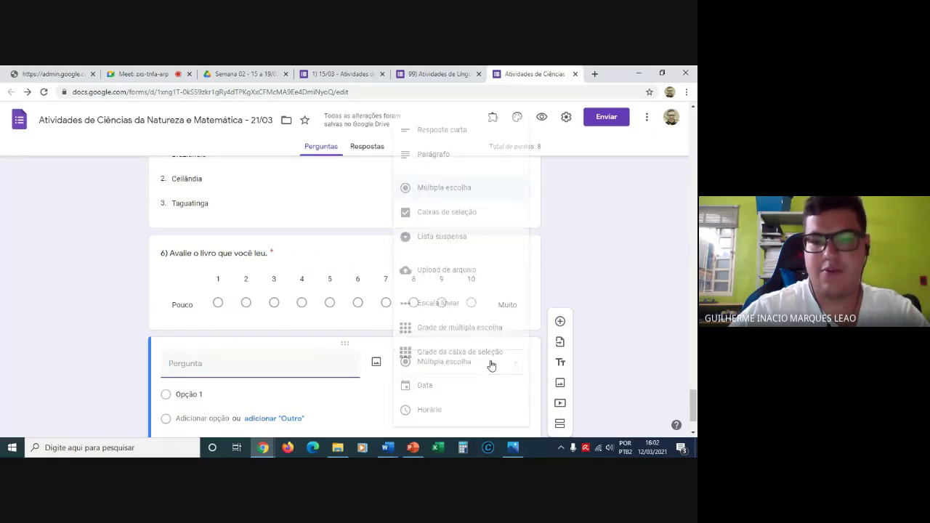
click(475, 329)
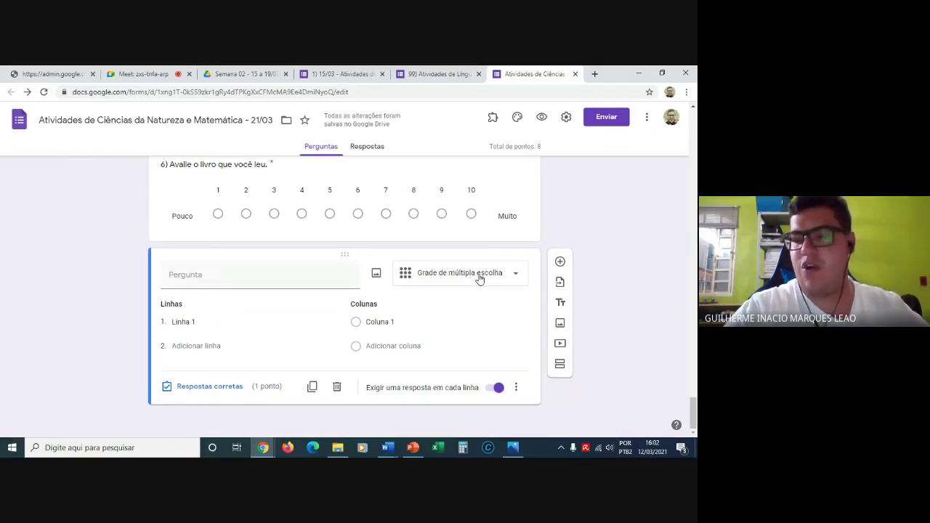
Enter "7) Leia e classifique as frases abaixo em verdadeiro ou falso." as the text of the multiple-choice grid question.
click(291, 274)
text(7))
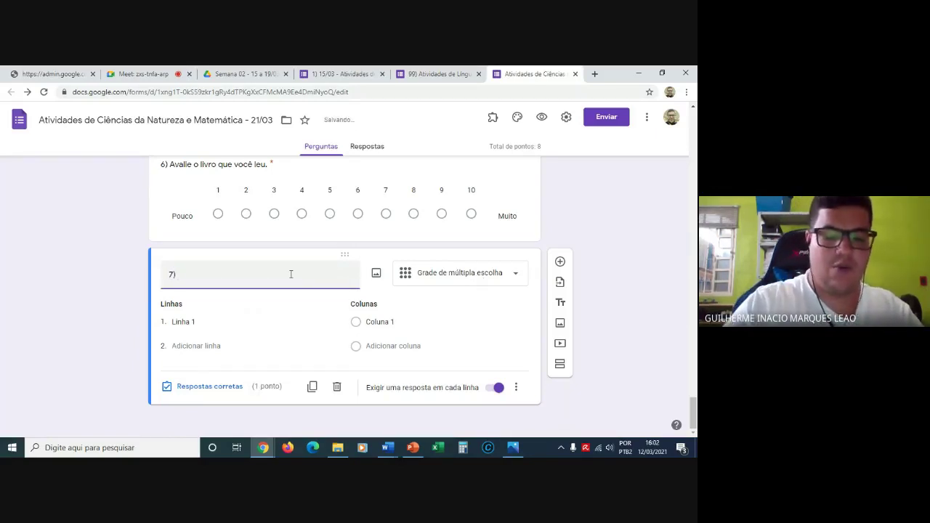
text( Lei)
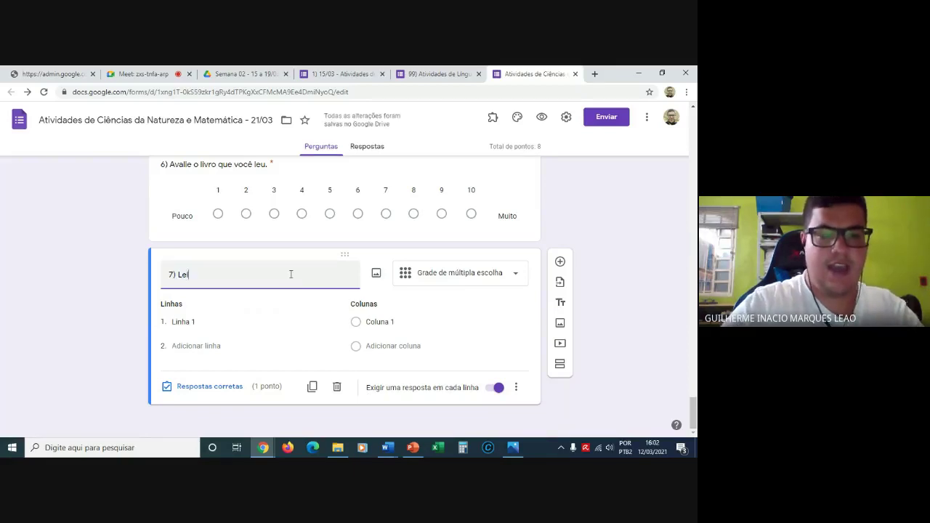
text(a e cl)
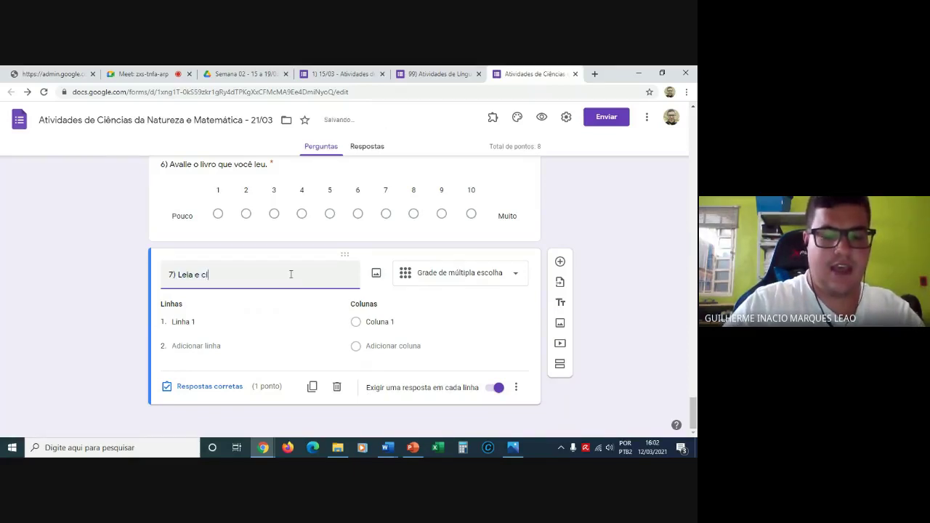
text(assifique )
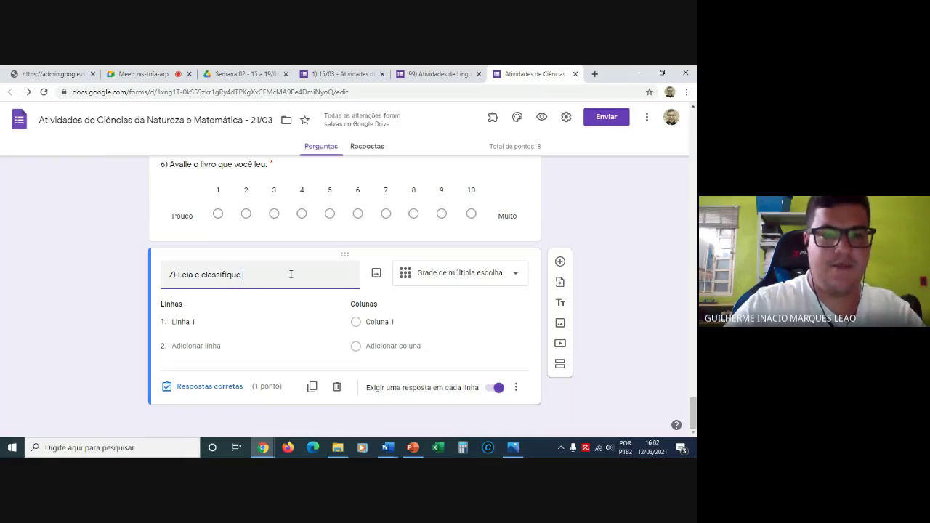
text(as fra)
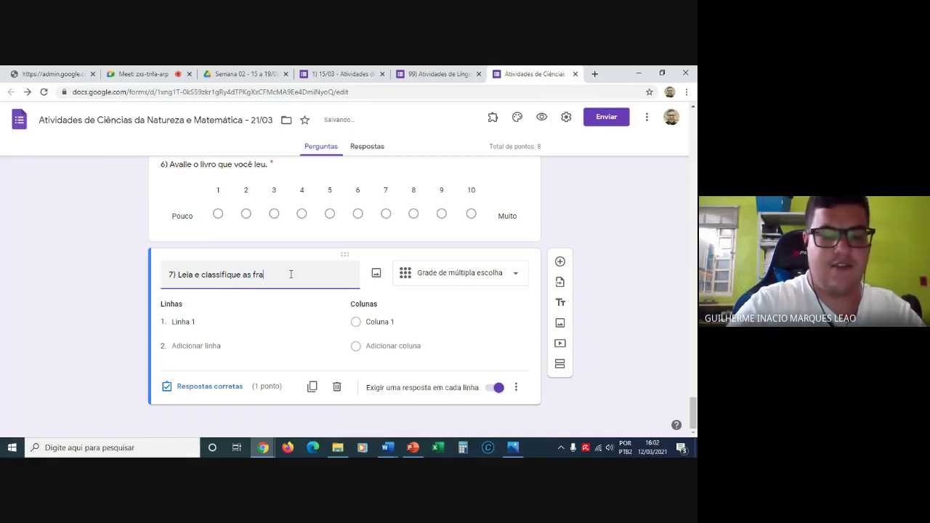
text(ses abaixo )
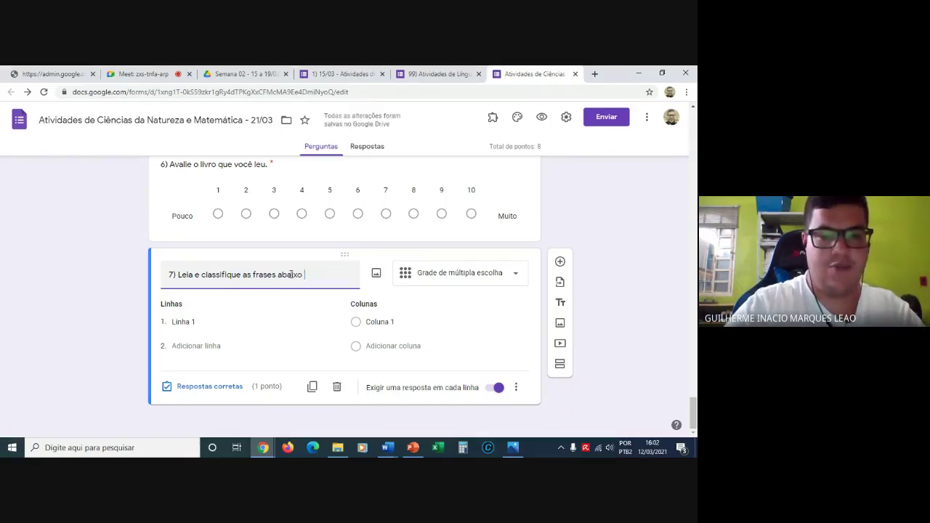
text(em verdad)
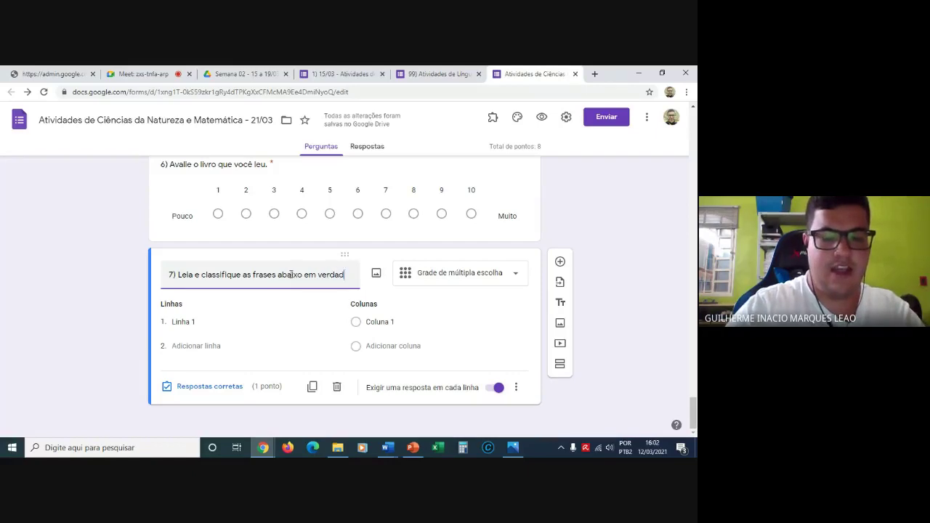
text(eiro ou falso.)
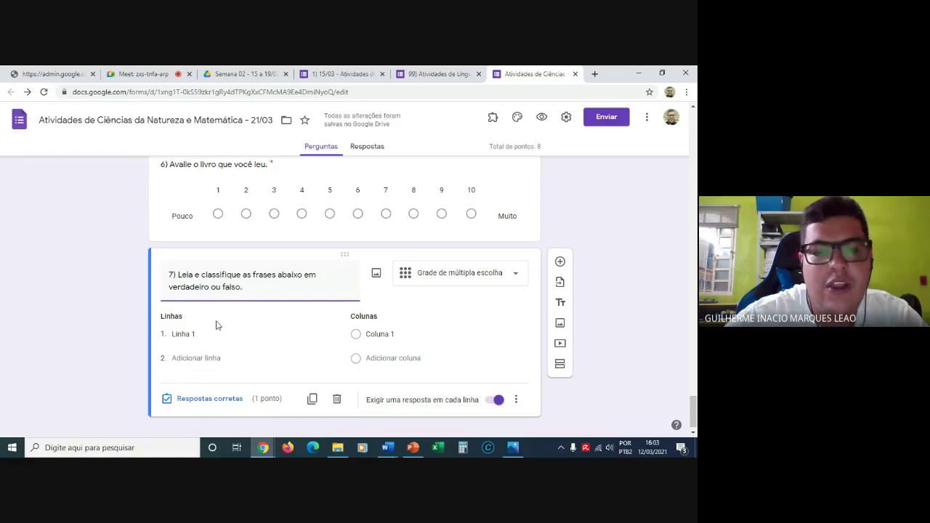
Set the first row of question 7's grid to "a) O leão é um animal herbívoro.".
click(215, 334)
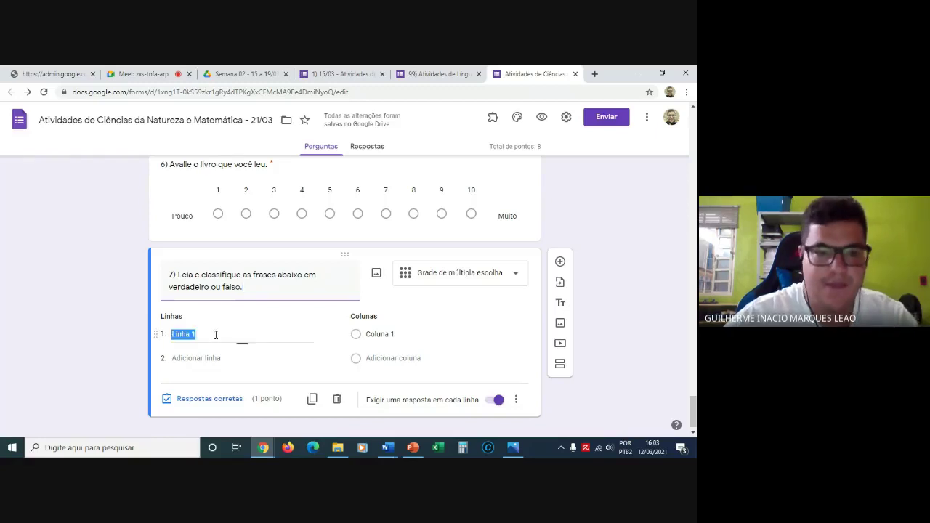
text(a))
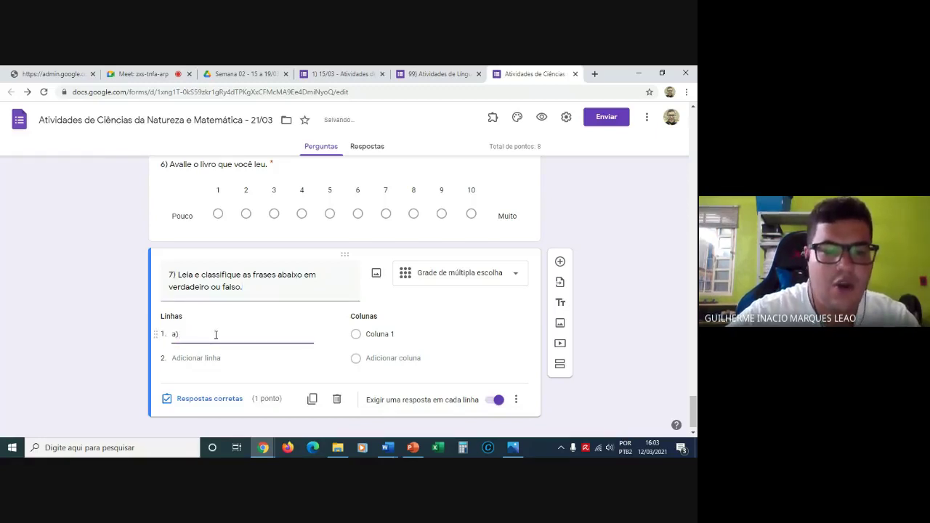
text( O le)
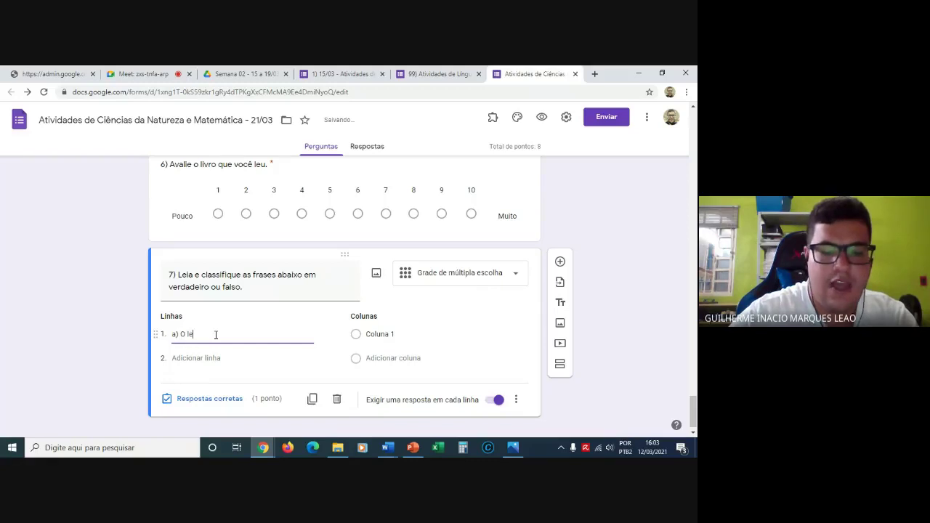
text(ão é u)
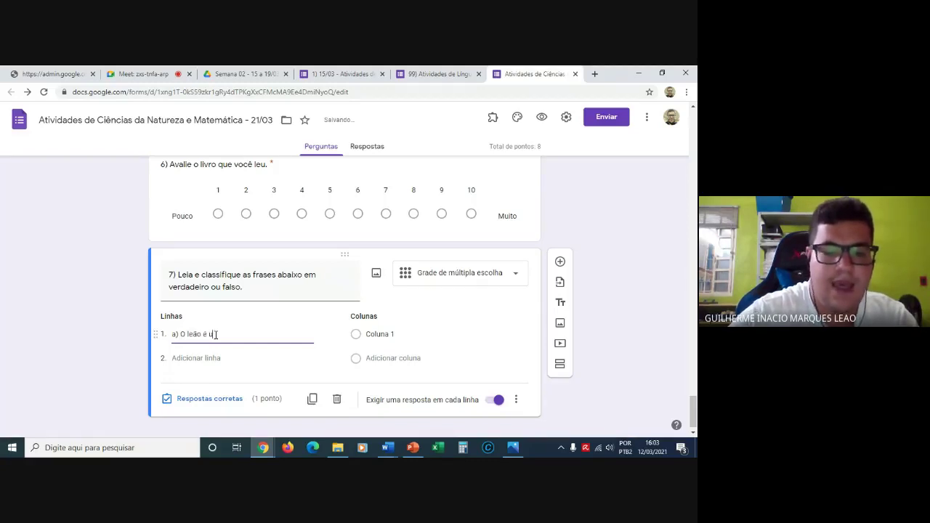
text(m animal)
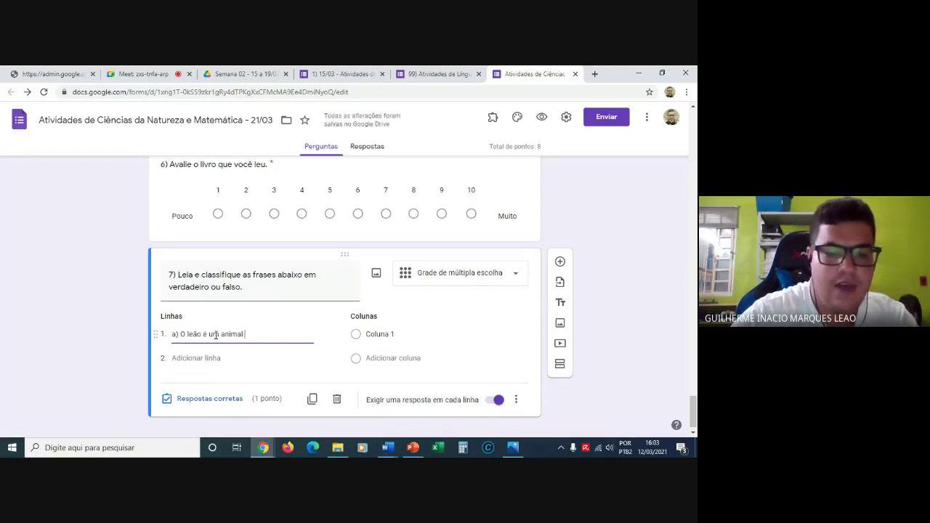
text( herbivoro.)
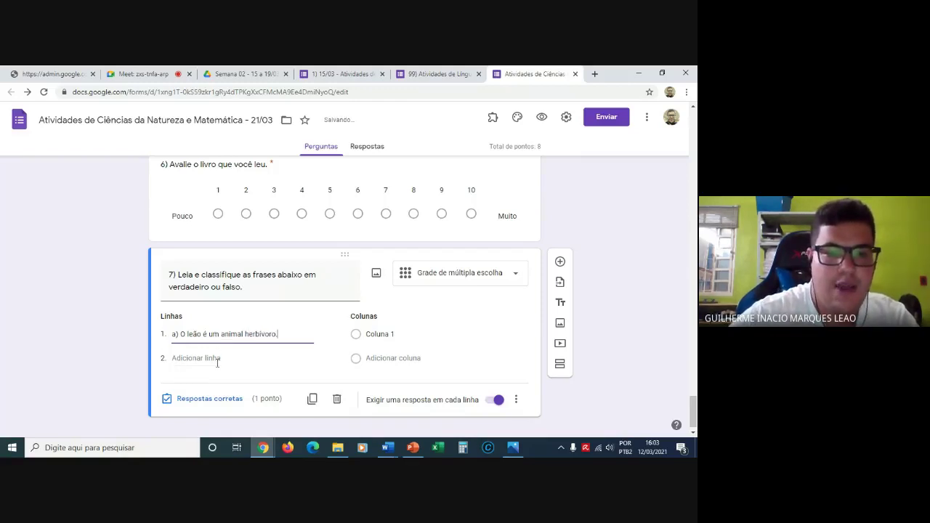
Add a second row to question 7's grid reading "b) O ser humano é considerado um animal onívoro.".
click(216, 358)
text(b))
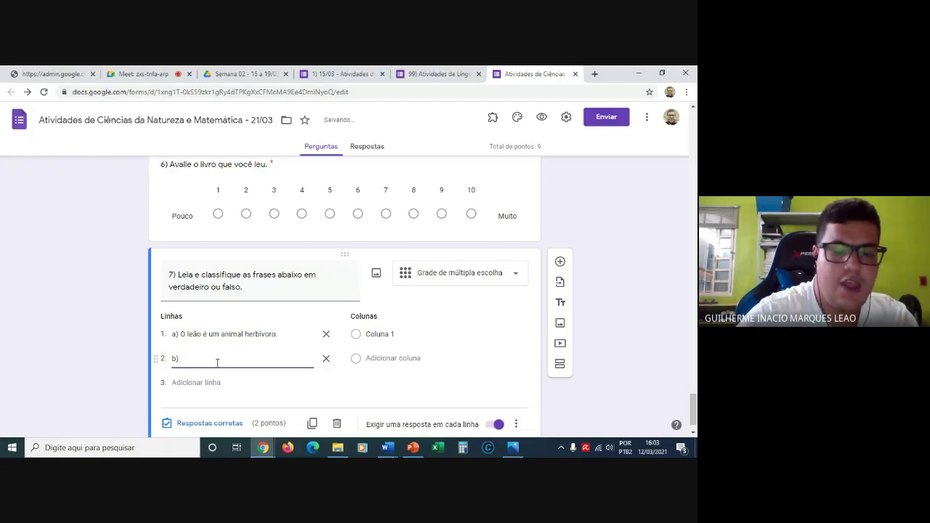
text( O sewr)
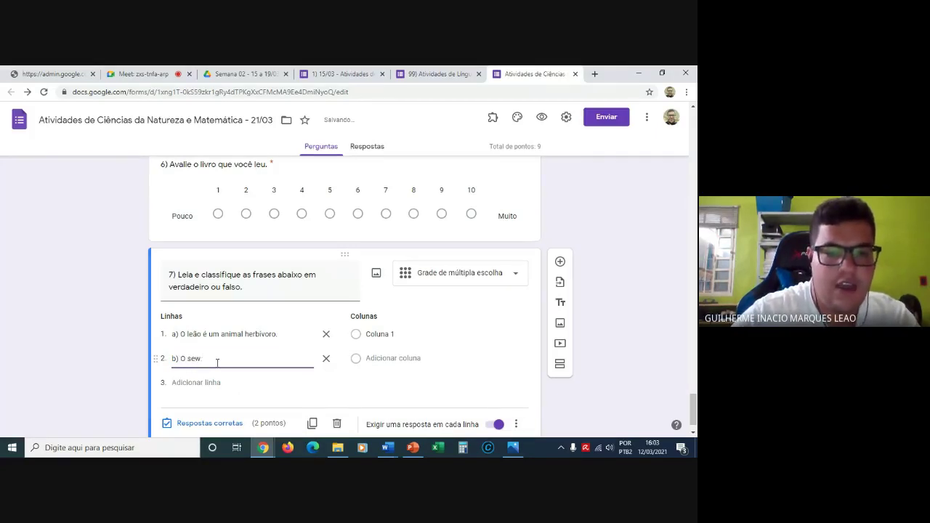
key(BackSpace)
text(r humano)
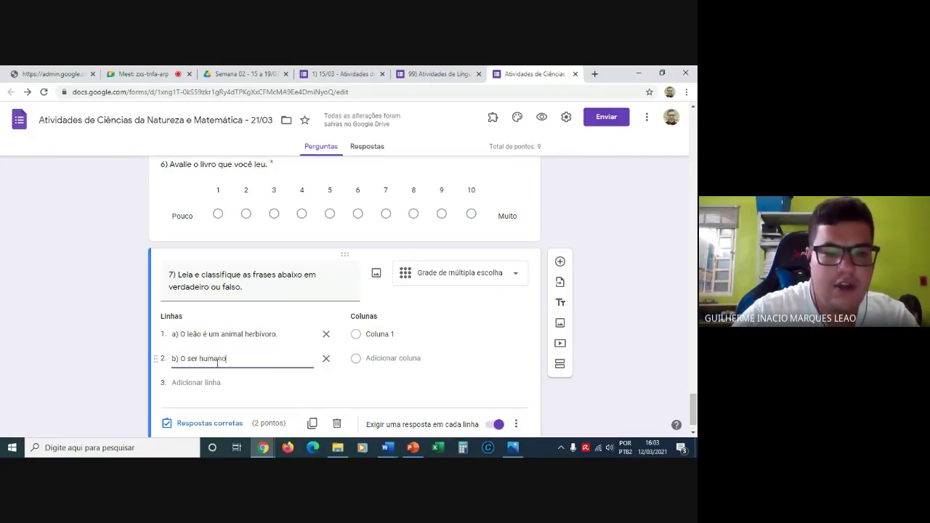
text( é considerado)
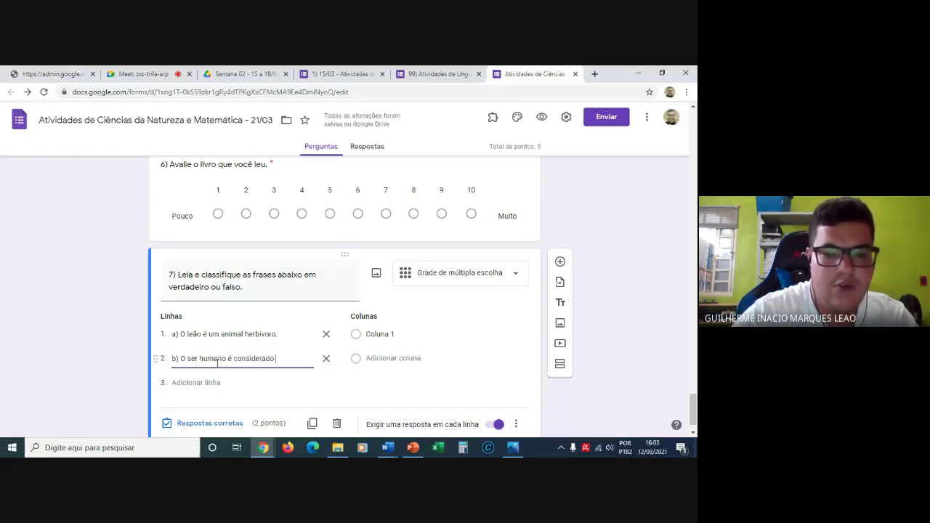
text( um animal)
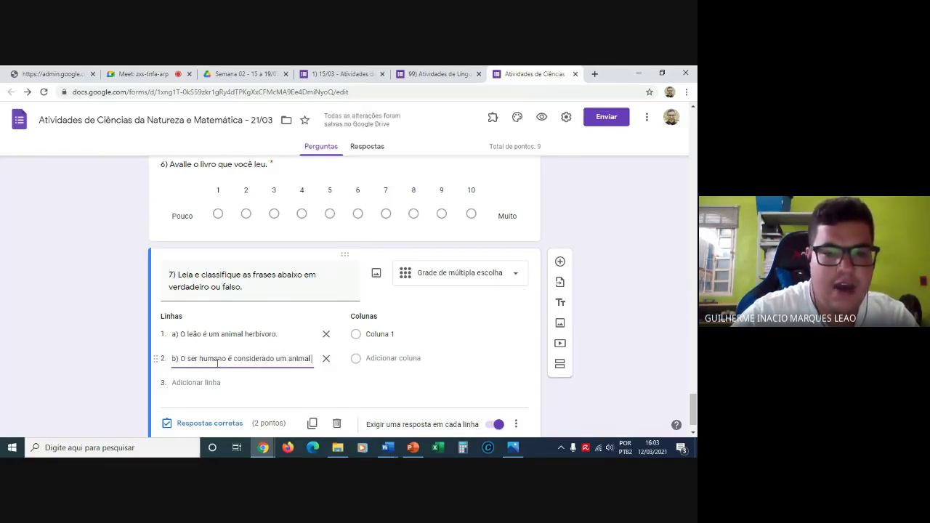
text( c)
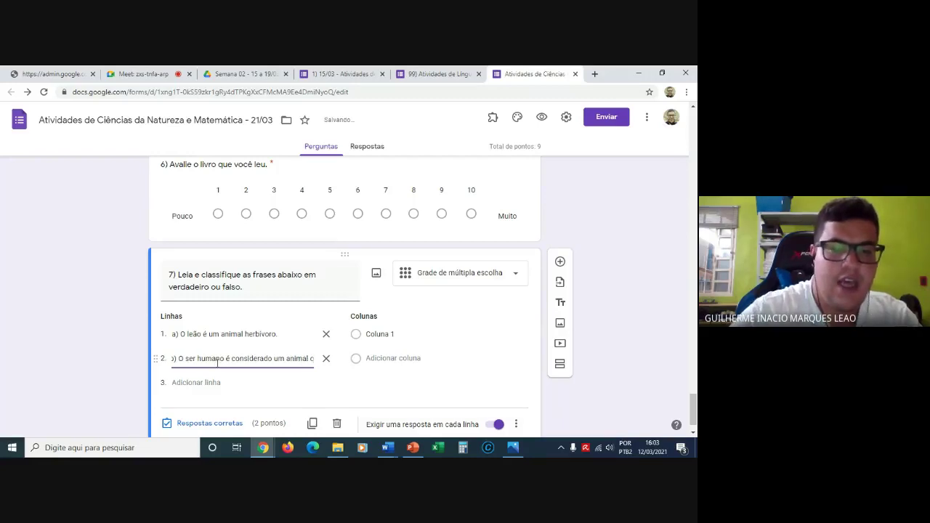
text(n)
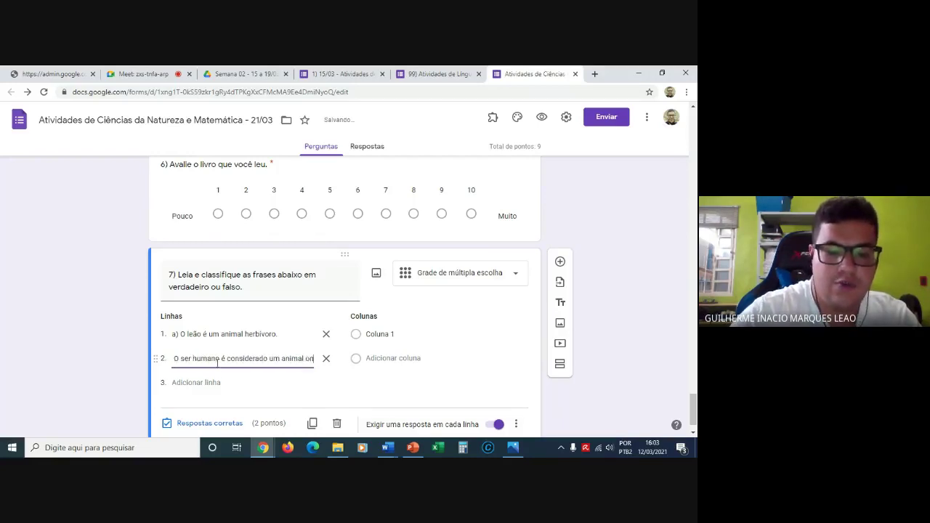
text(ívpr)
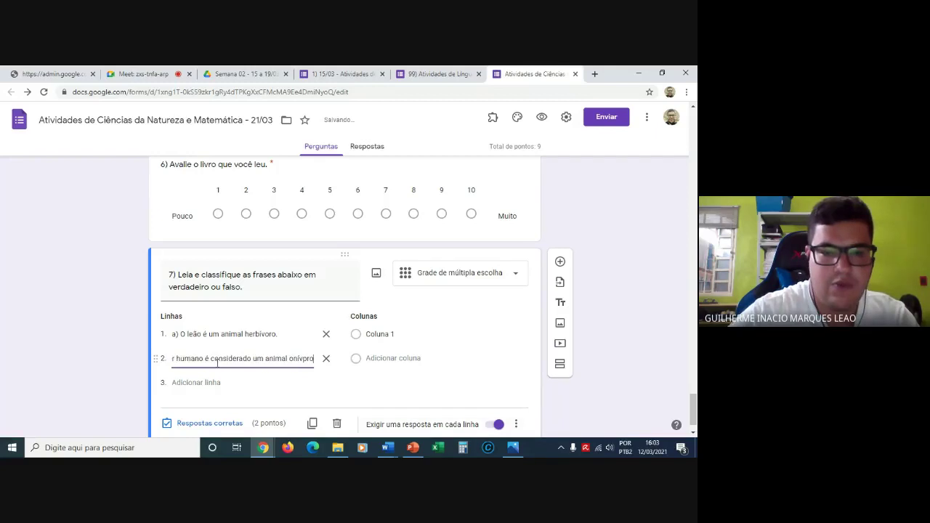
key(BackSpace)
key(BackSpace)
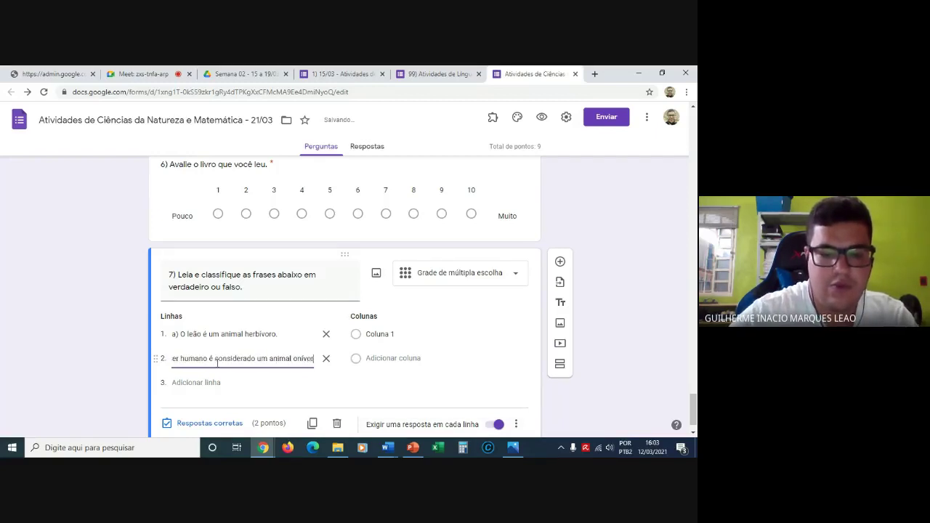
text(oro.)
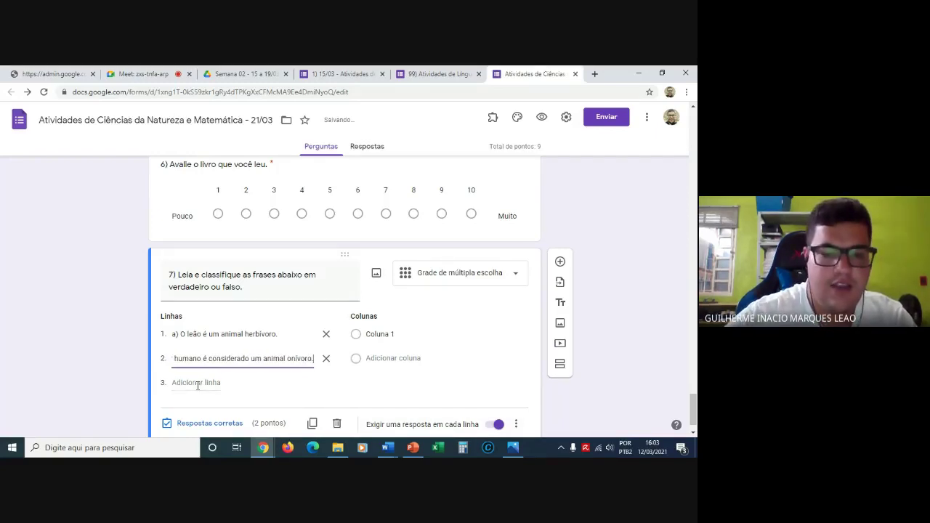
Add a third row to question 7's grid reading "c) O Urubu é um animal detritívoro." and create a fourth row.
click(197, 382)
text(O Uru)
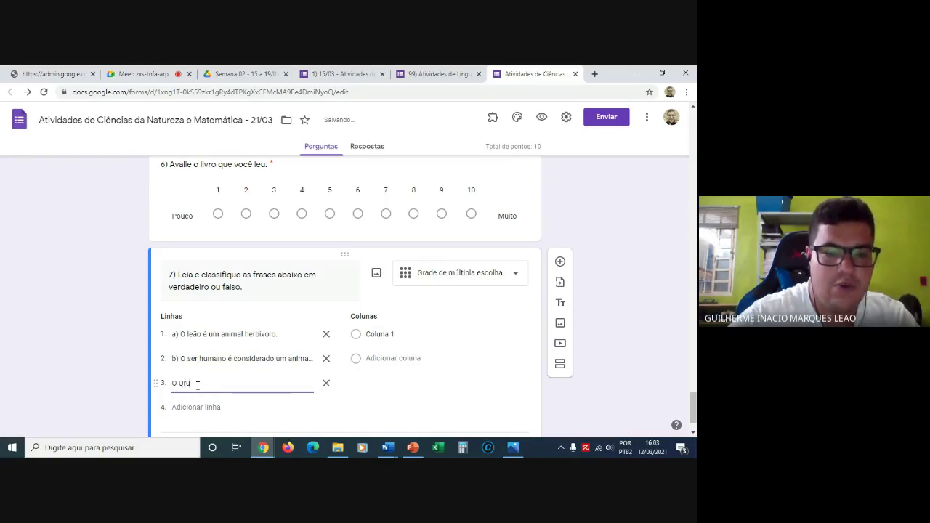
text(bu é)
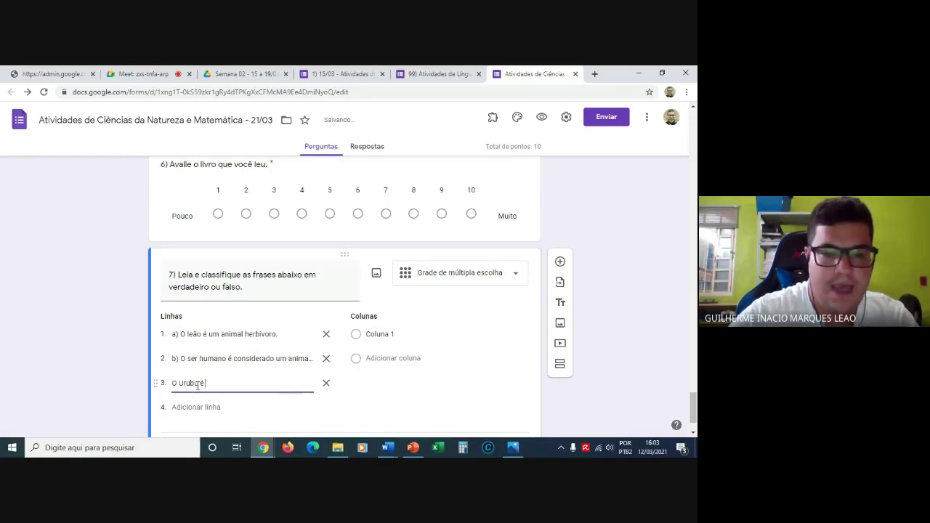
text( um animal)
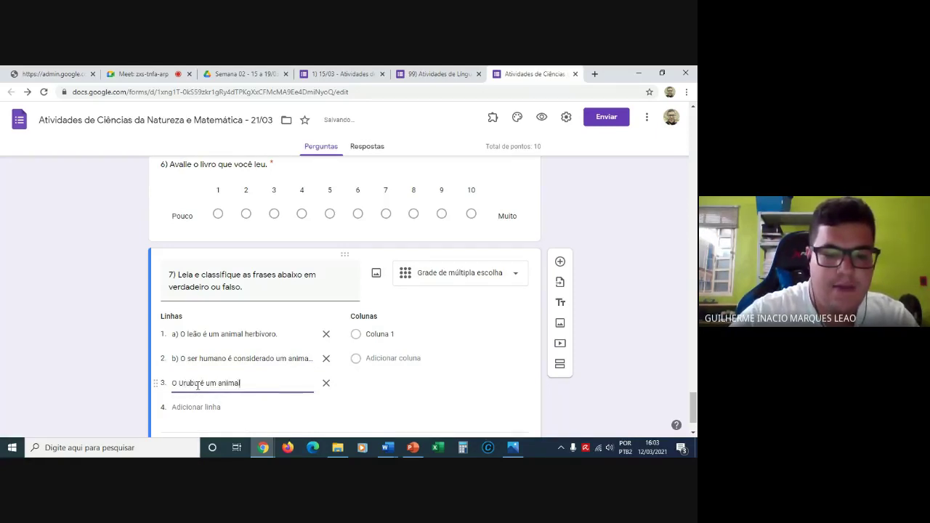
text( detri)
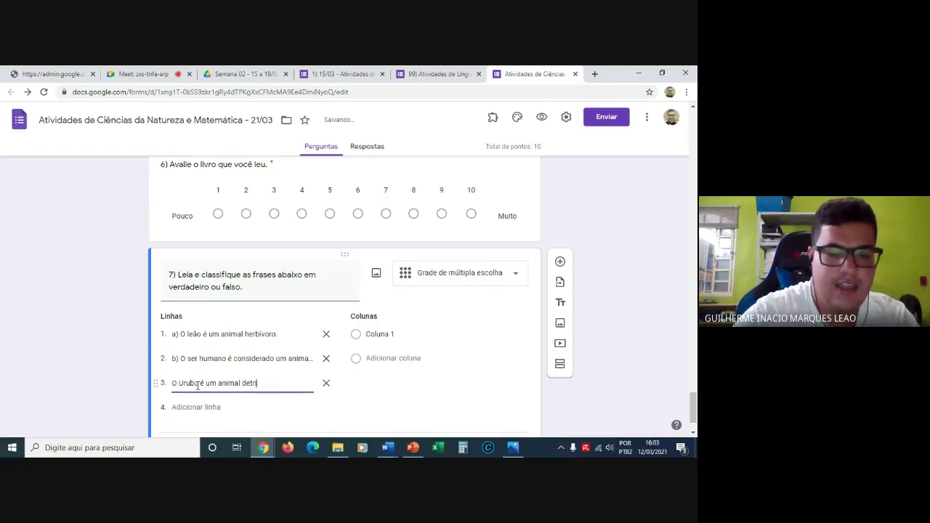
text(tívoro)
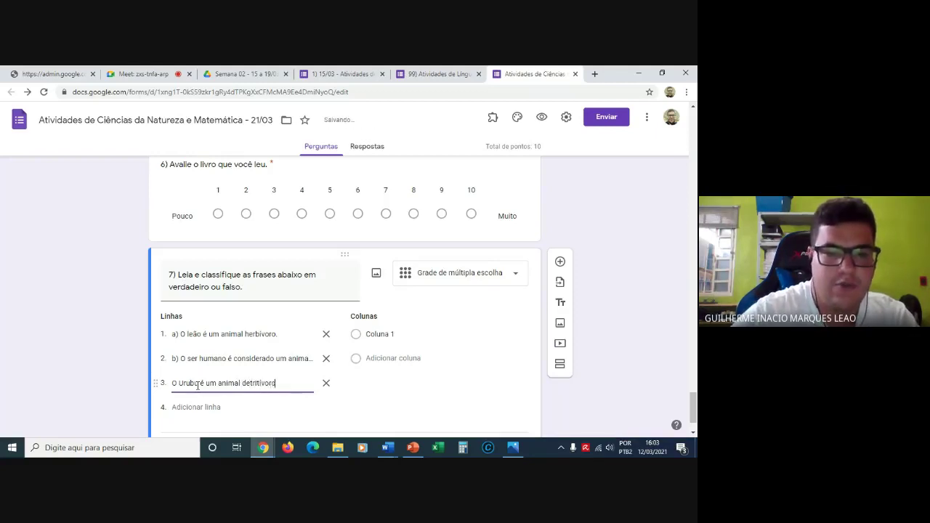
text(.)
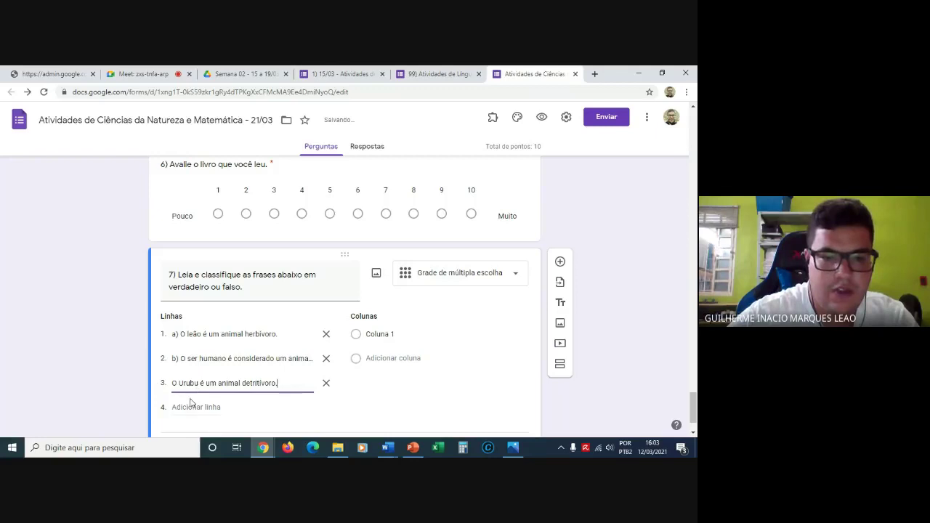
click(192, 405)
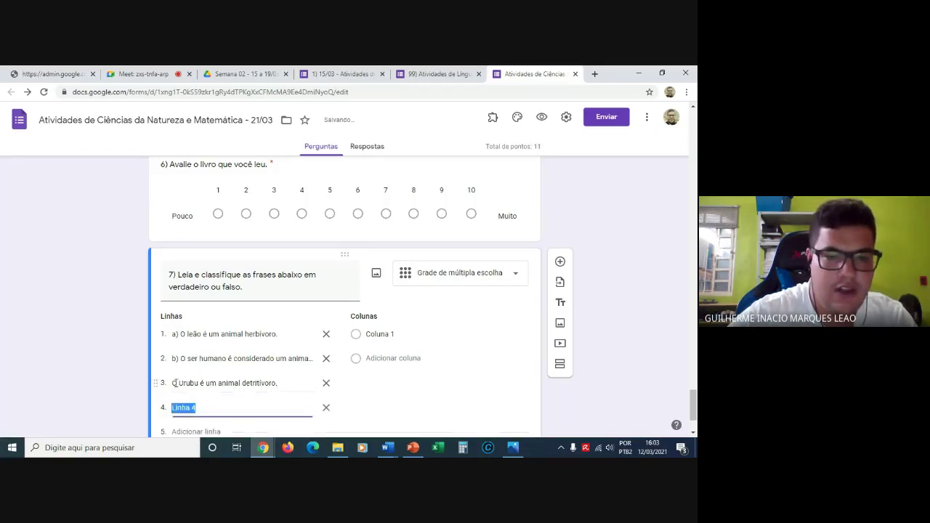
triple_click(173, 385)
click(174, 385)
text(c))
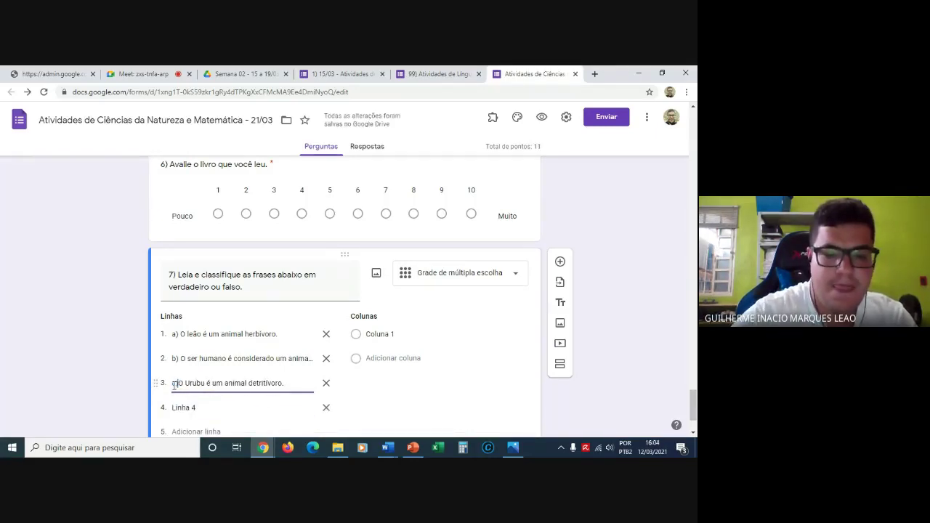
Begin the text of the fourth row in question 7's grid with "d)".
click(182, 407)
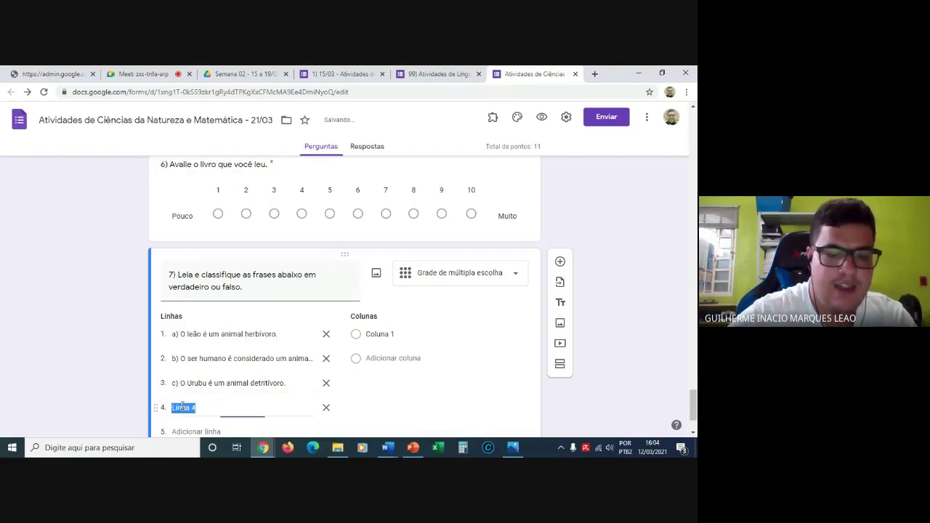
text(d))
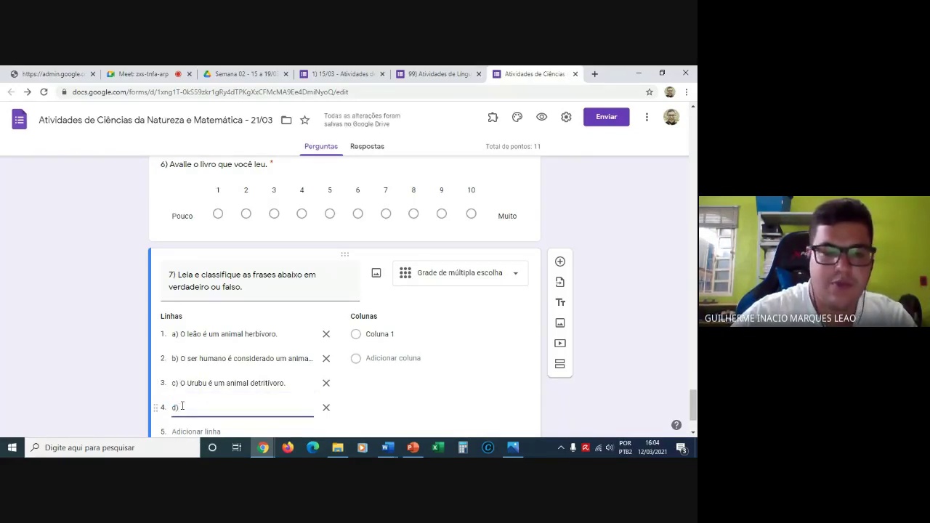
click(133, 382)
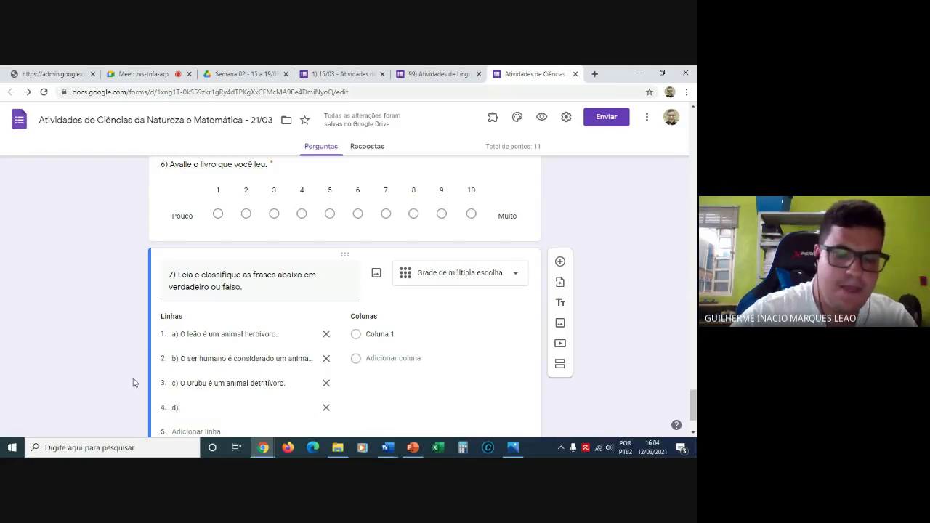
double_click(200, 368)
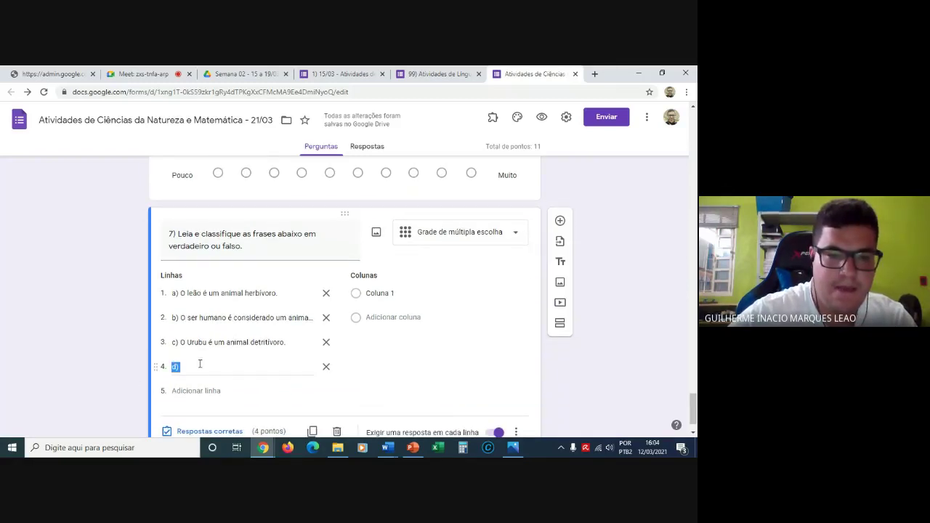
click(200, 369)
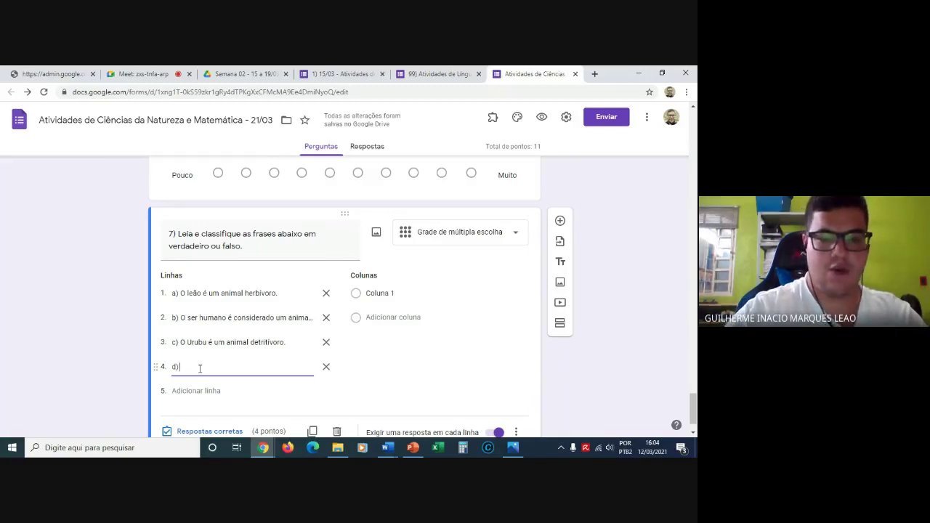
Complete the fourth row of question 7 as "d) O coelho é um ser carnívoro.".
text(O coelho)
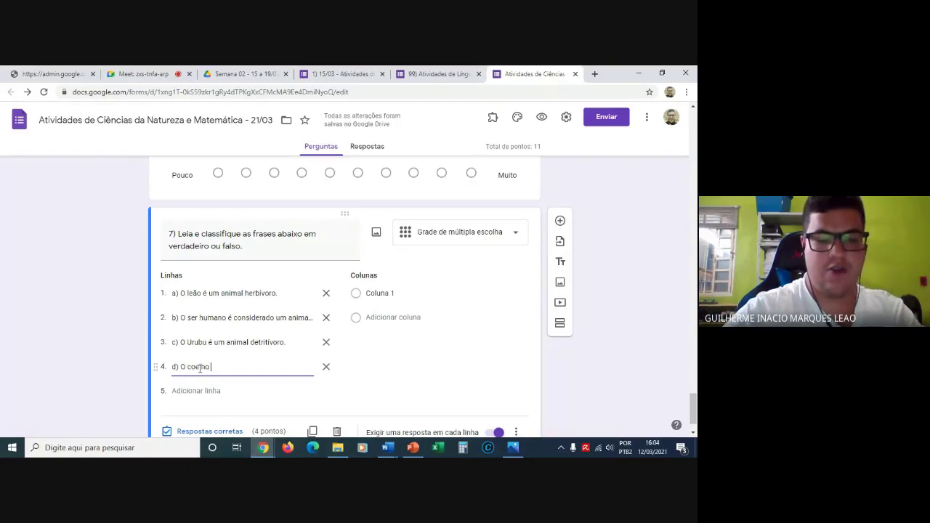
text( é um se)
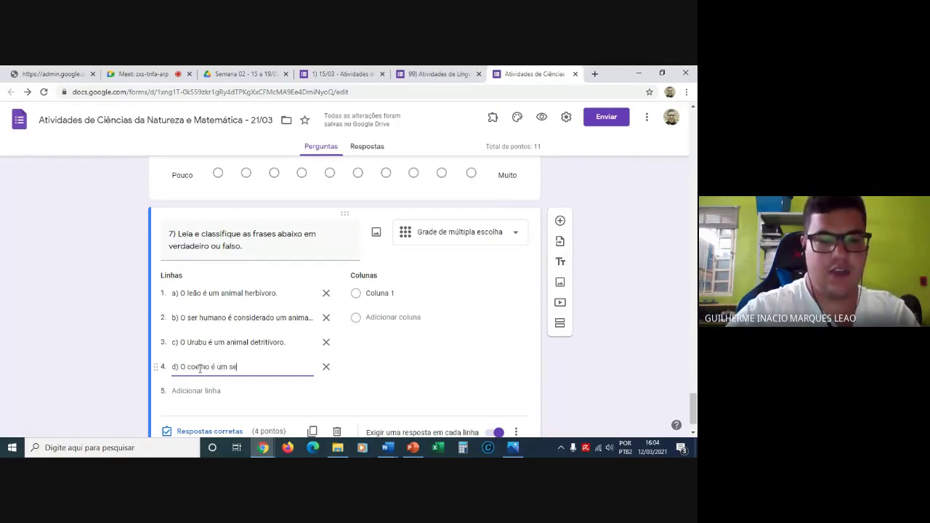
text(r ca)
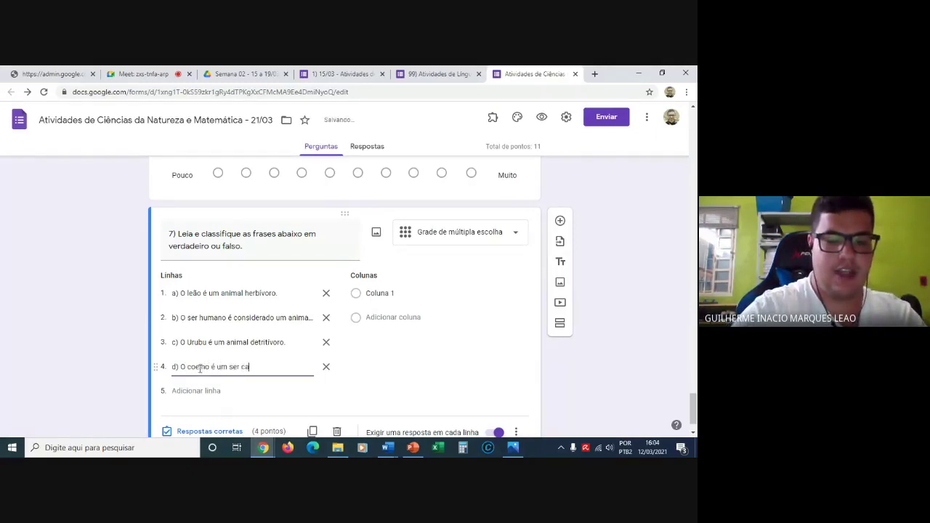
text(rnívoro.)
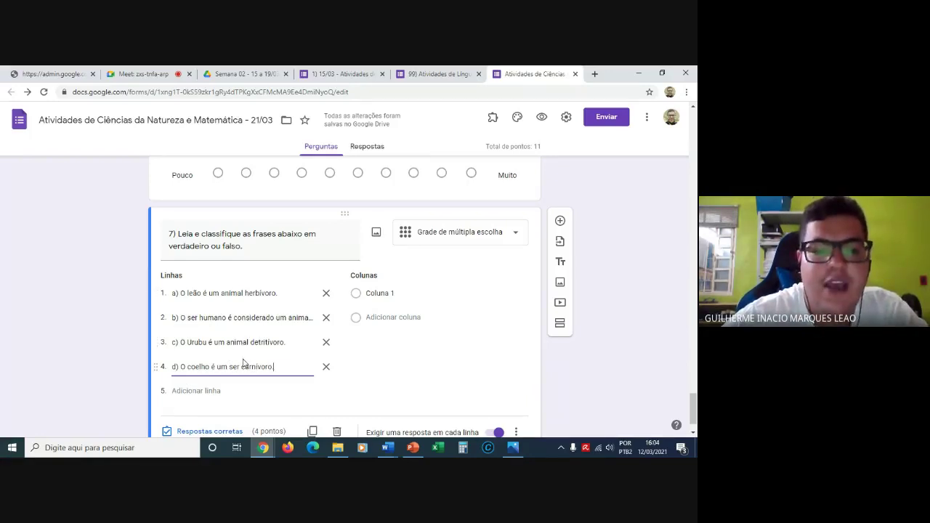
Name the first grid column of question 7 "Verdadeiro" and add a second column named "Falso".
click(383, 295)
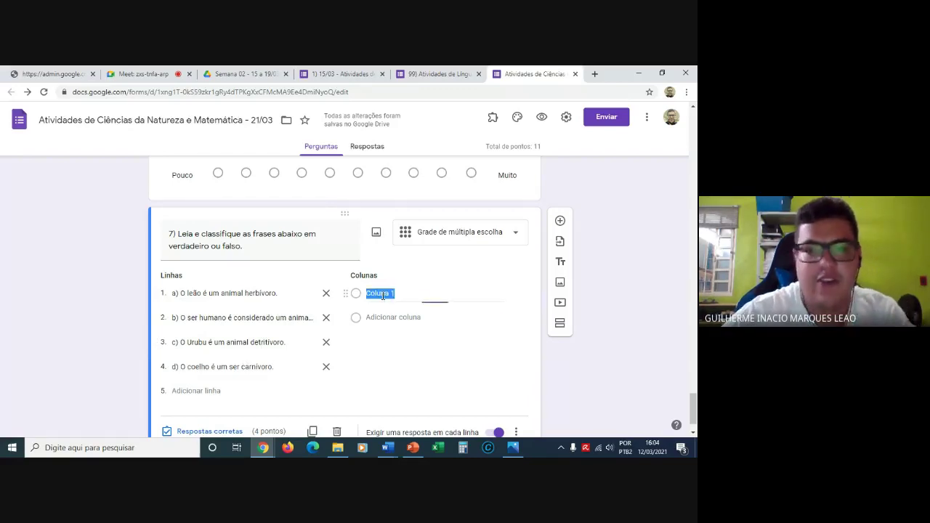
text(Verdadeiro)
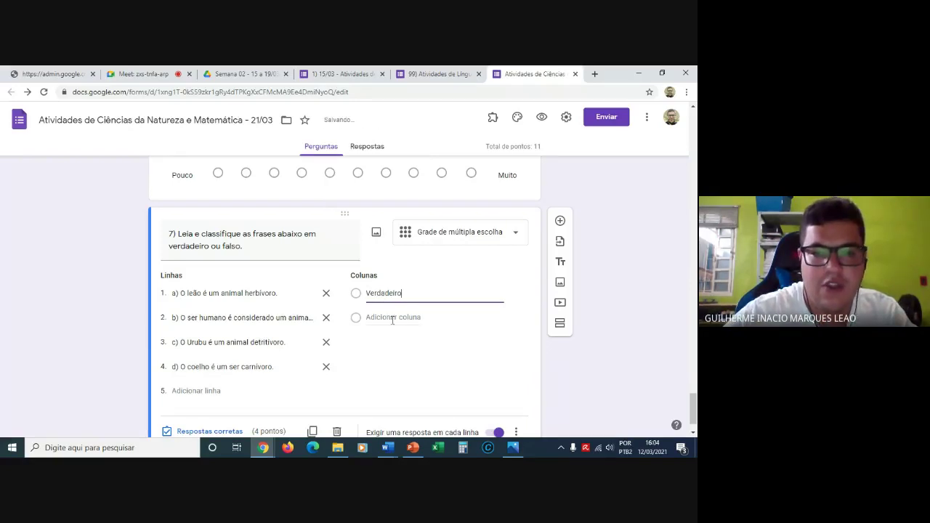
click(394, 323)
text(Falso)
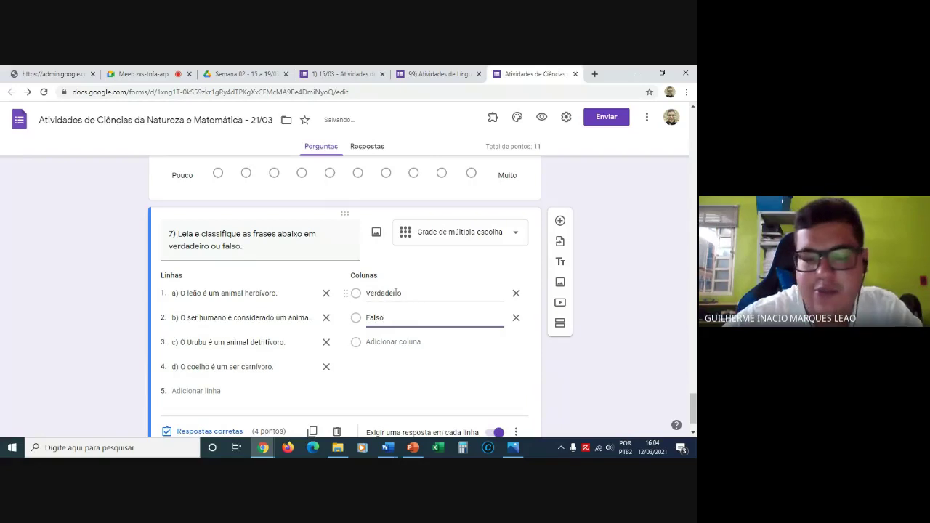
click(71, 378)
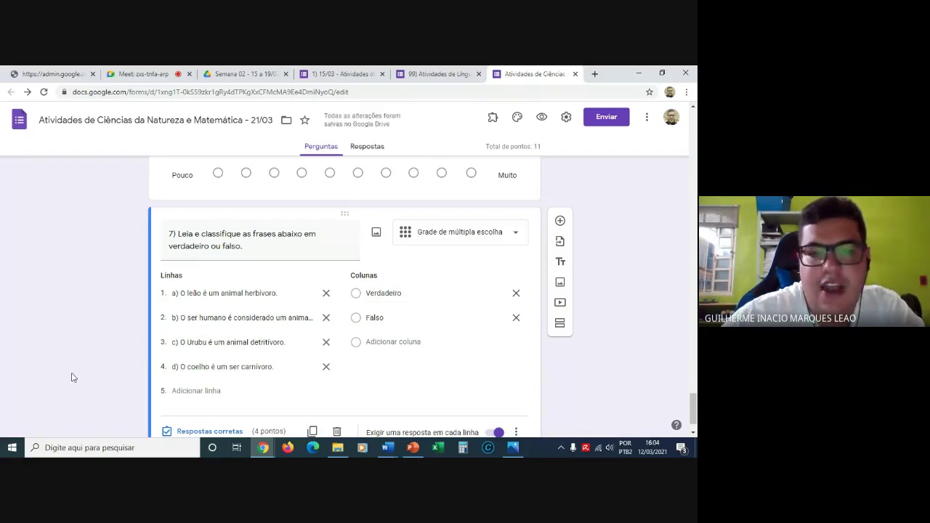
Set question 7's answer key: Falso for sentences a and d, Verdadeiro for sentences b and c.
scroll(72, 377, down, 2)
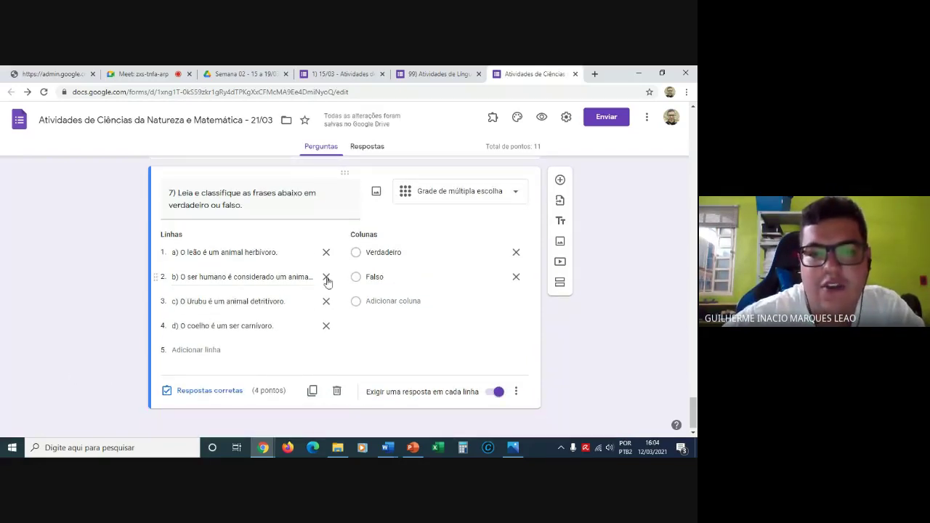
click(219, 393)
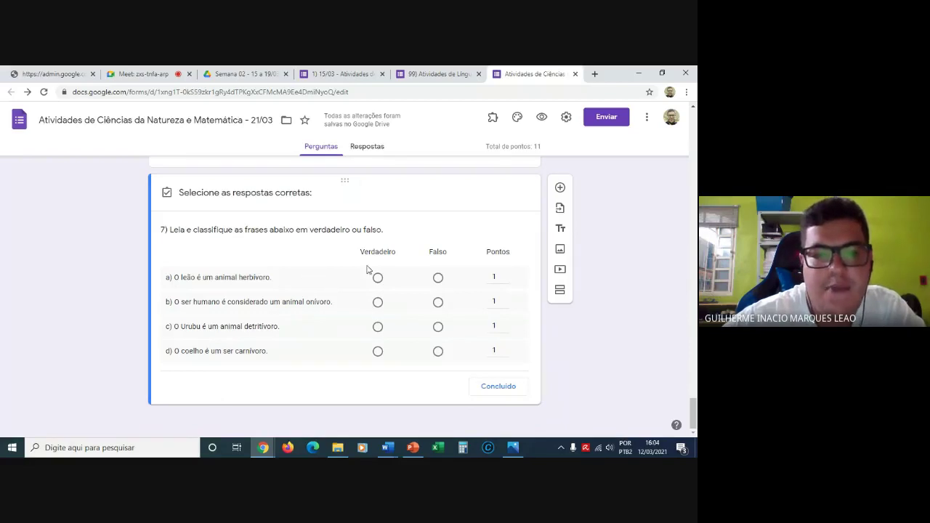
click(437, 280)
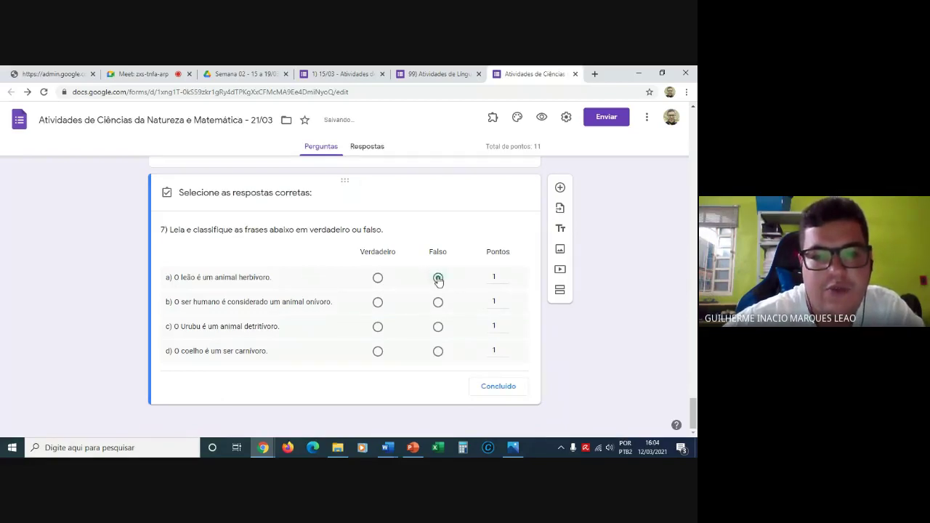
click(377, 310)
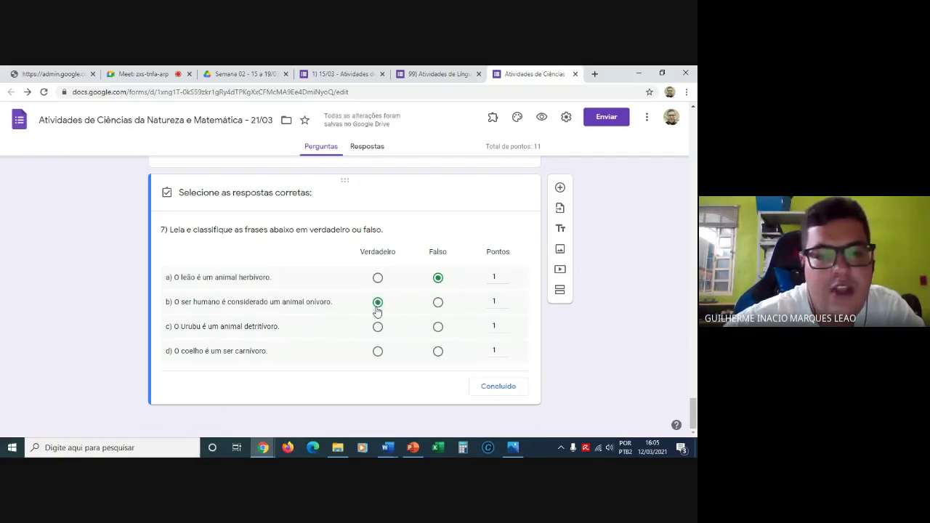
click(380, 330)
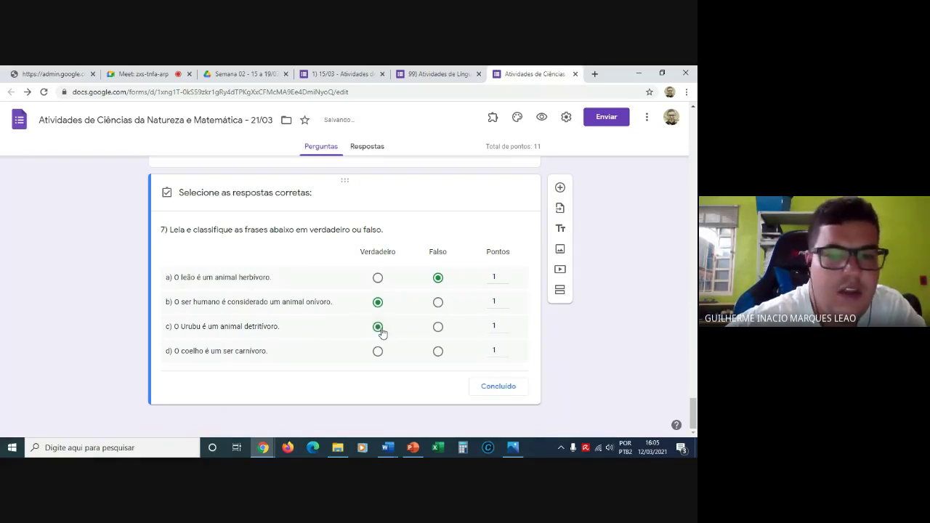
click(438, 352)
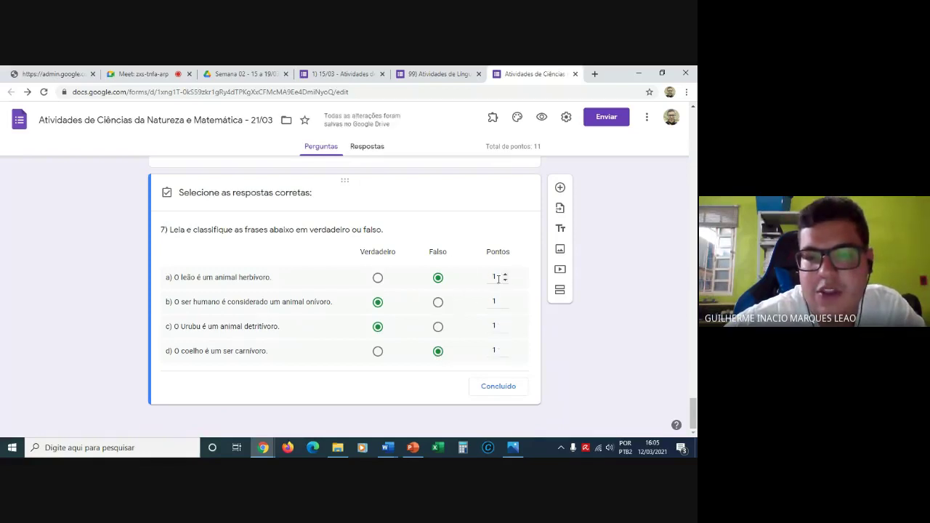
Try 0 points for sentence d in the answer key, and set it back to 1 point.
click(499, 349)
key(BackSpace)
text(0)
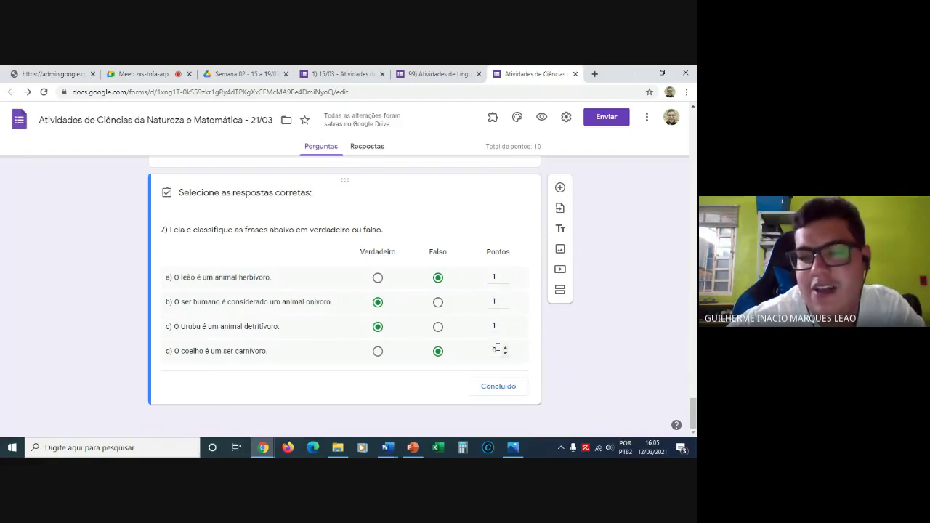
double_click(497, 350)
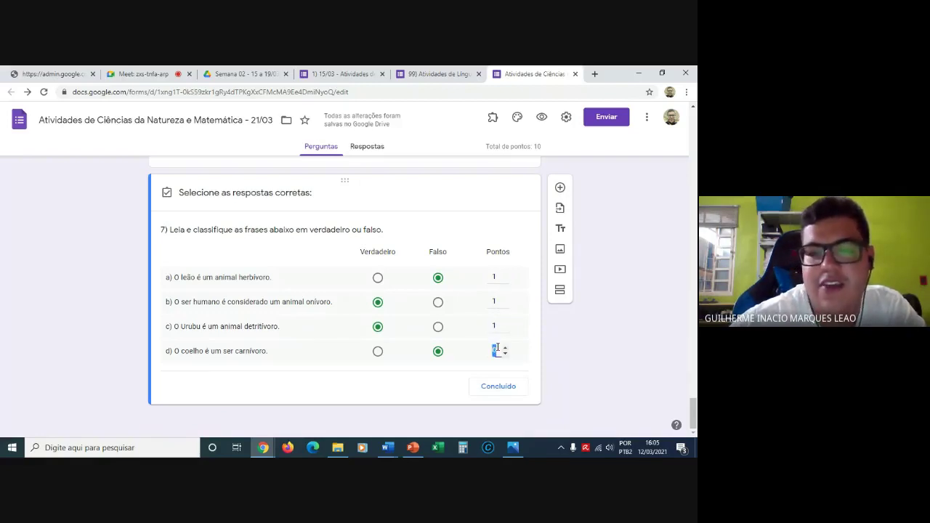
text(1)
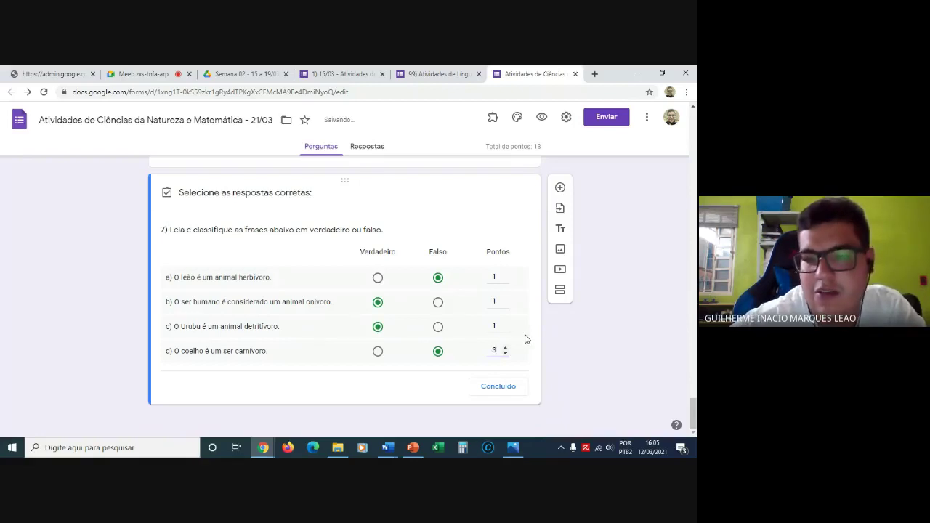
click(524, 339)
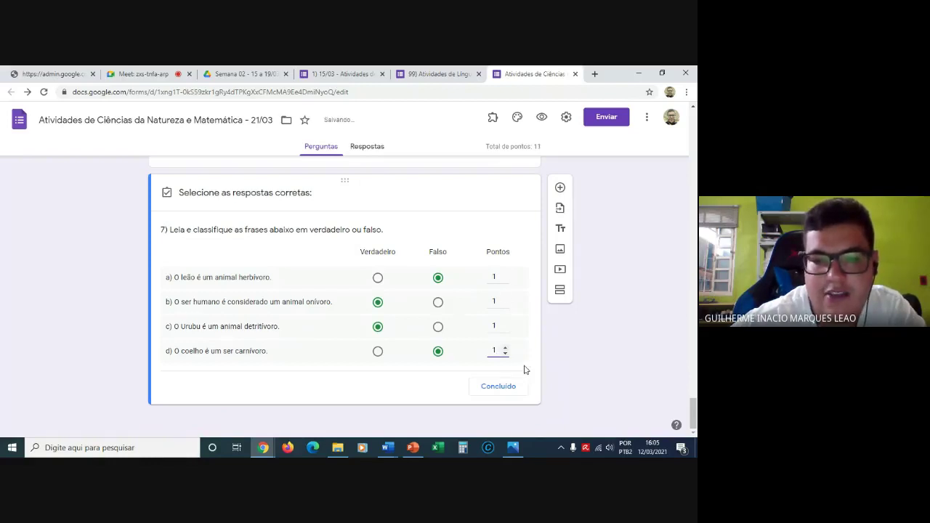
click(526, 368)
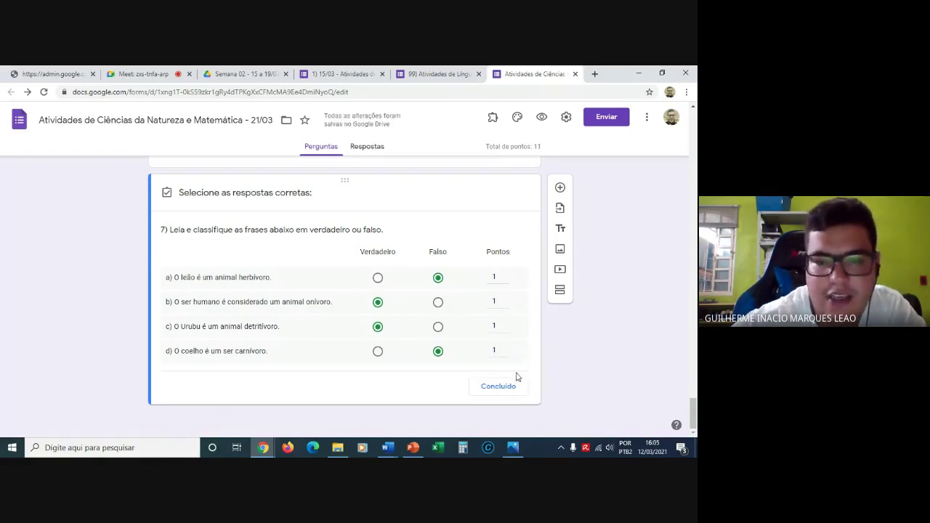
Finish question 7's answer key and add a new question of type "Grade da caixa de seleção".
click(504, 393)
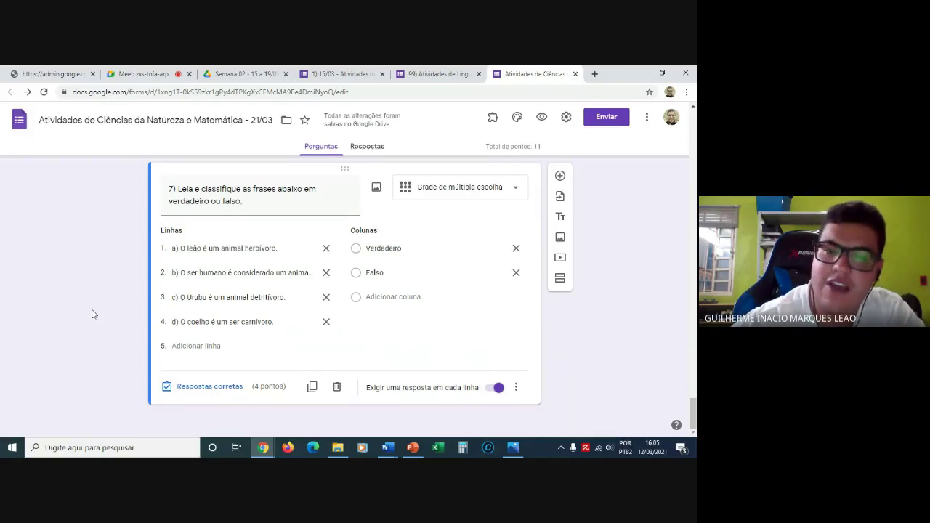
click(560, 177)
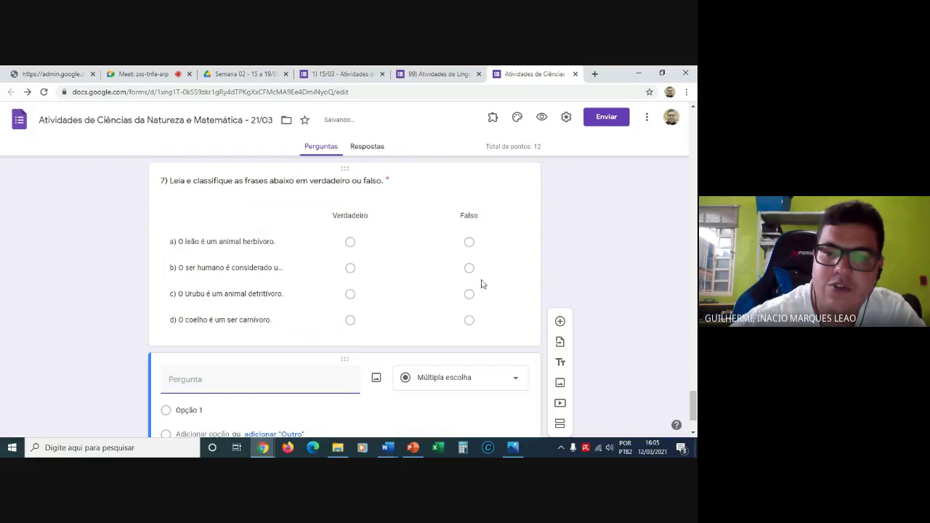
click(490, 380)
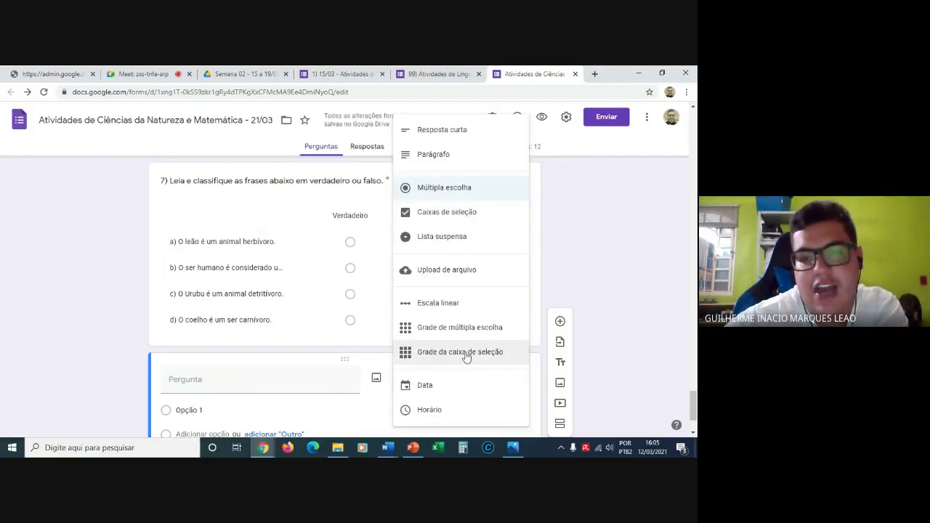
click(465, 355)
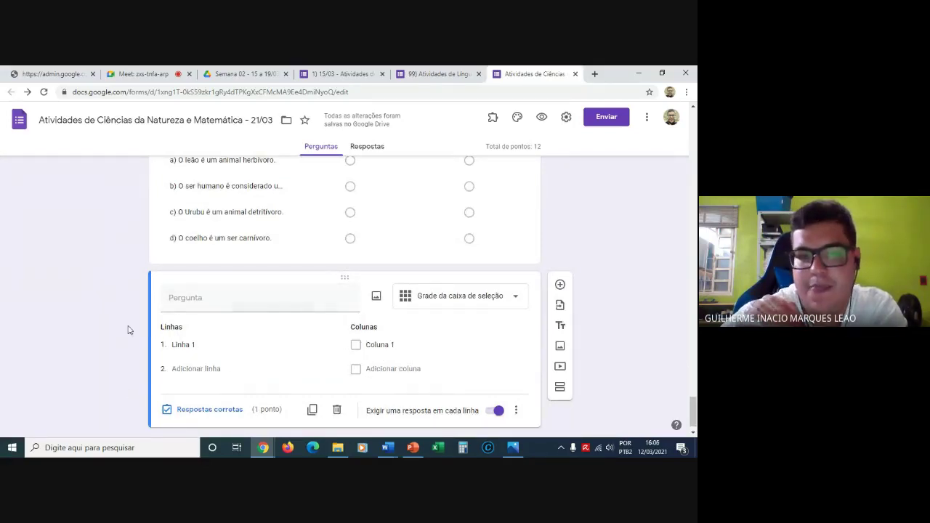
scroll(113, 332, up, 1)
scroll(113, 332, up, 2)
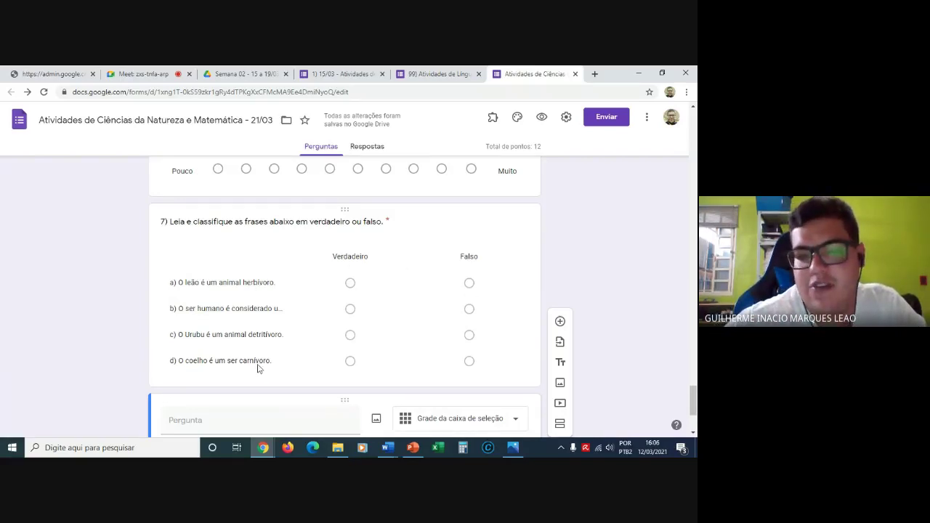
scroll(85, 411, down, 2)
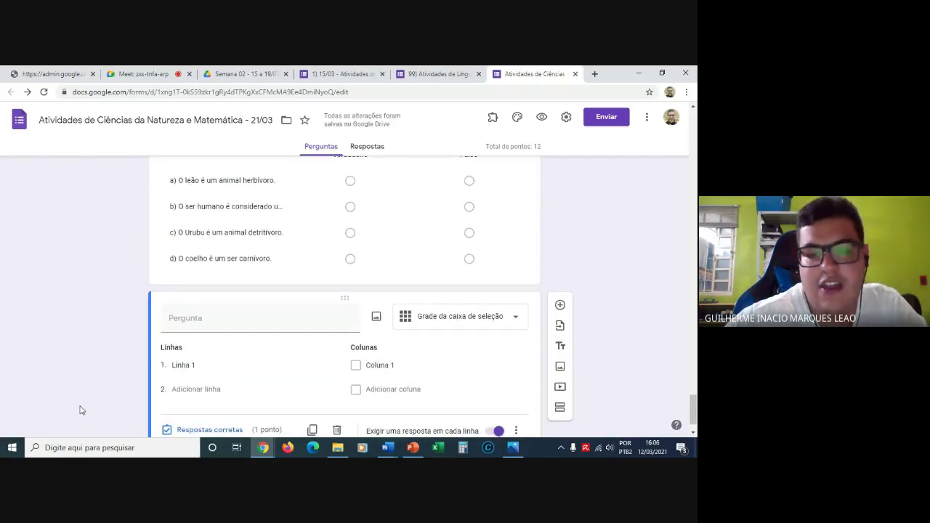
scroll(81, 410, down, 1)
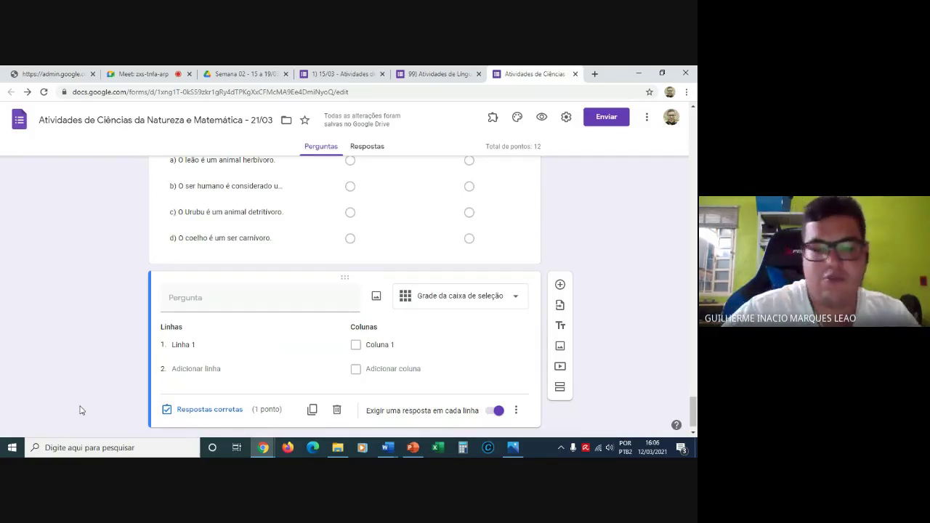
scroll(80, 411, up, 1)
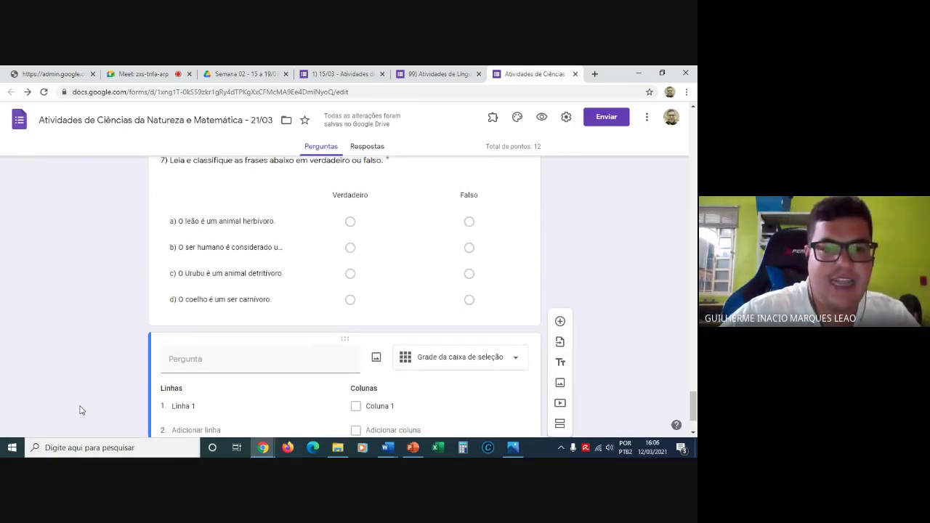
Enter the new checkbox grid question's text: "8) Marque o antônimo e o sinônimo de cada palavra.".
click(189, 372)
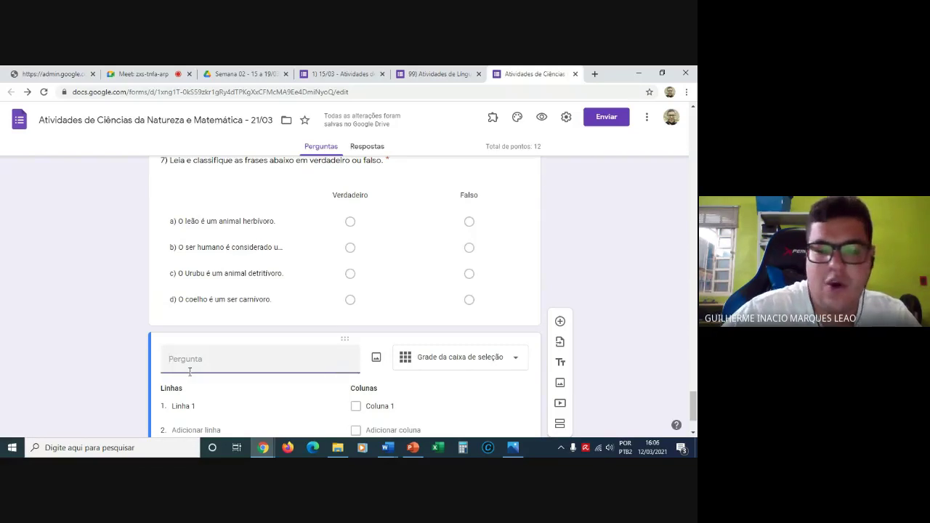
text(8))
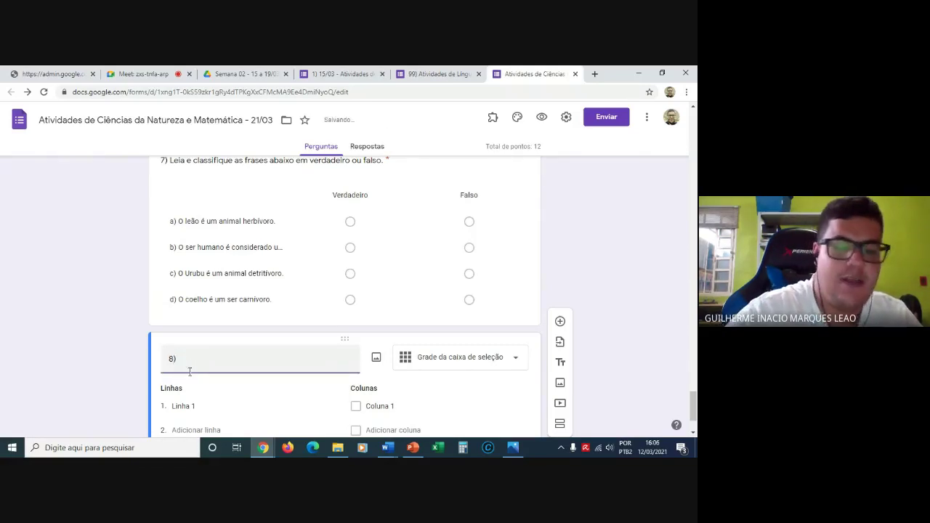
text( Marque)
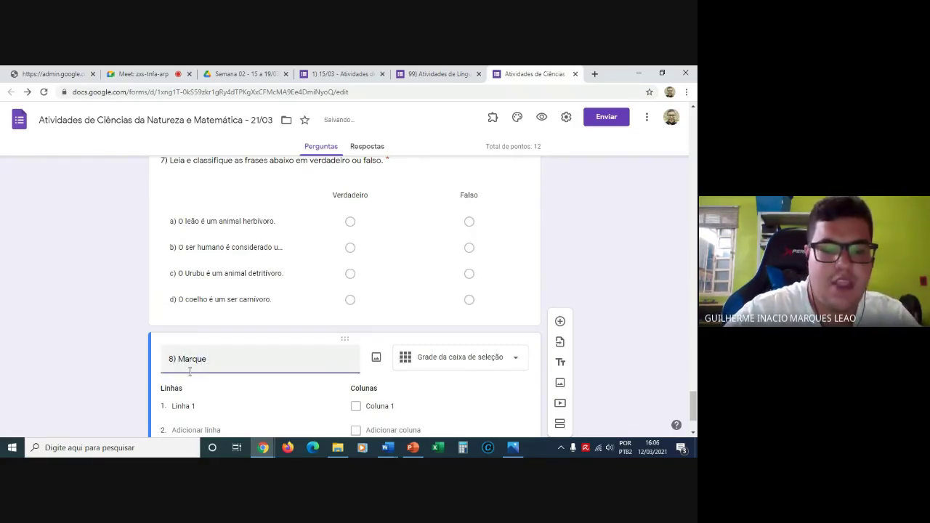
text( o )
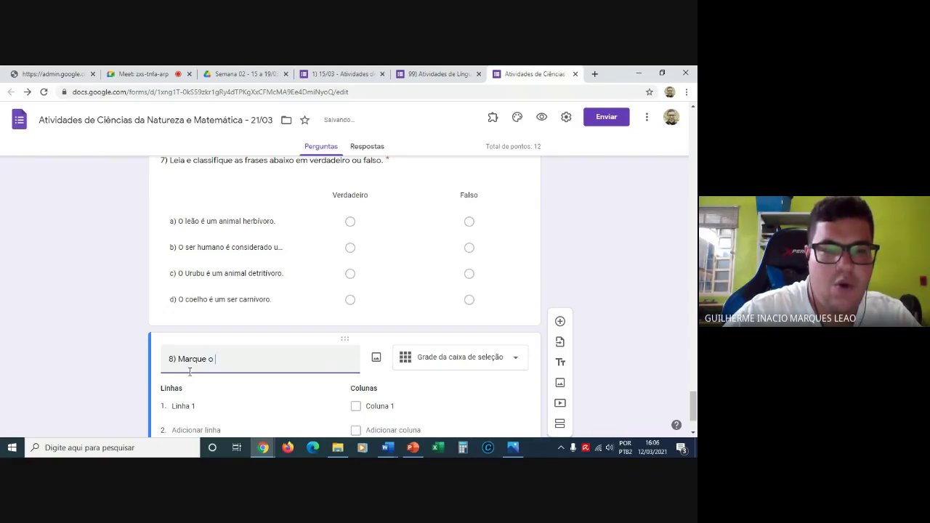
text(ant)
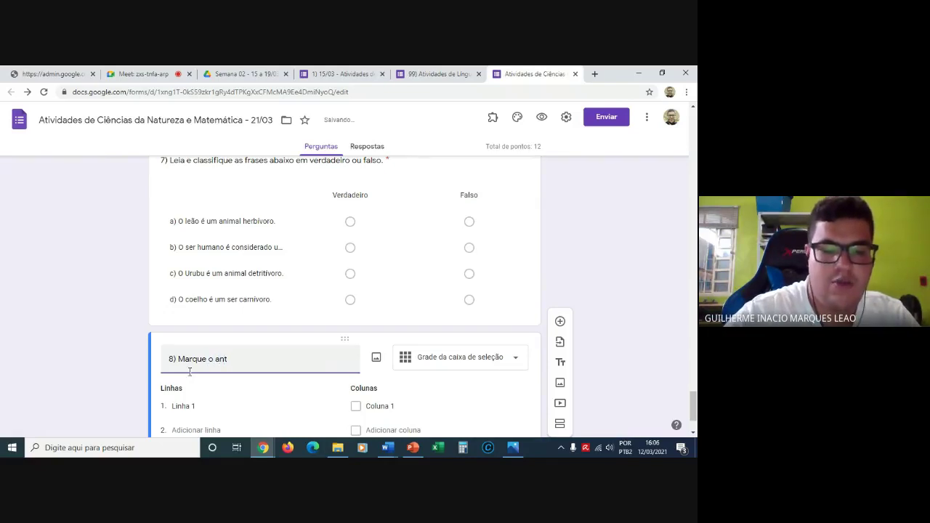
text(ô)
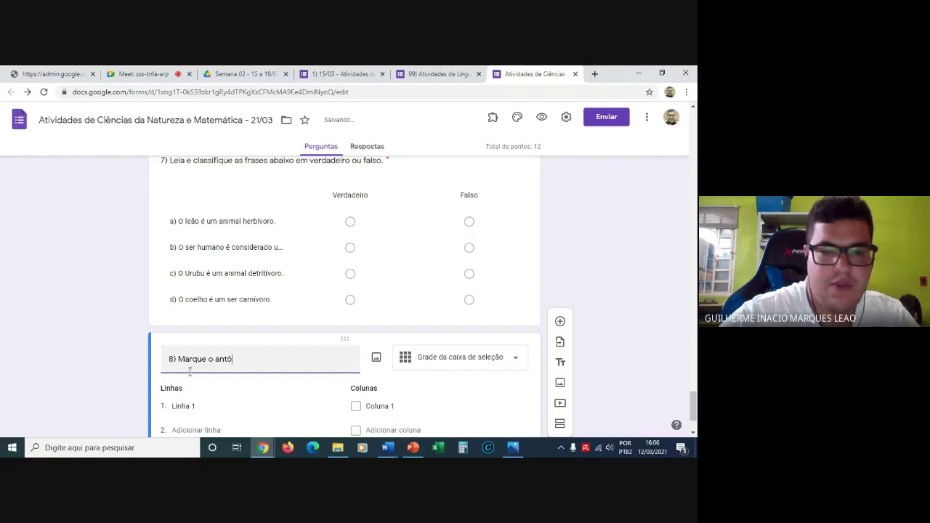
text(nimo e )
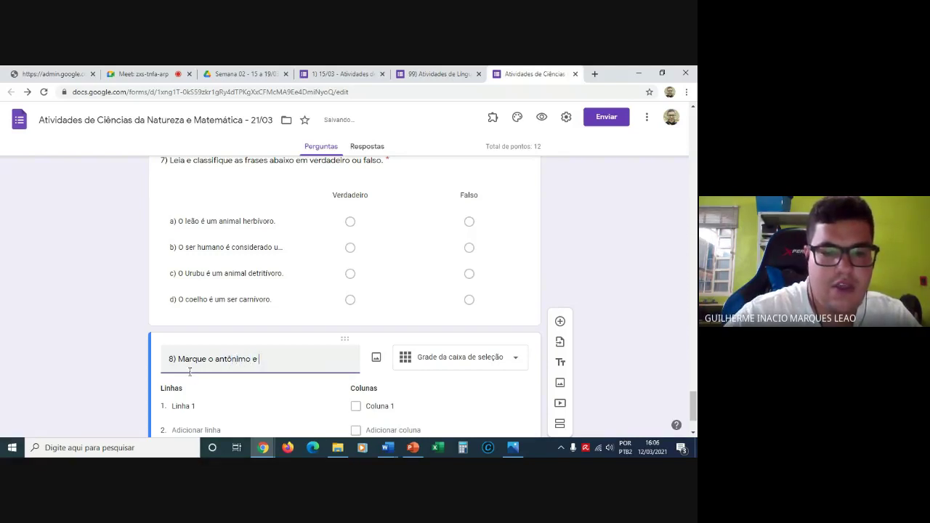
text(o sin)
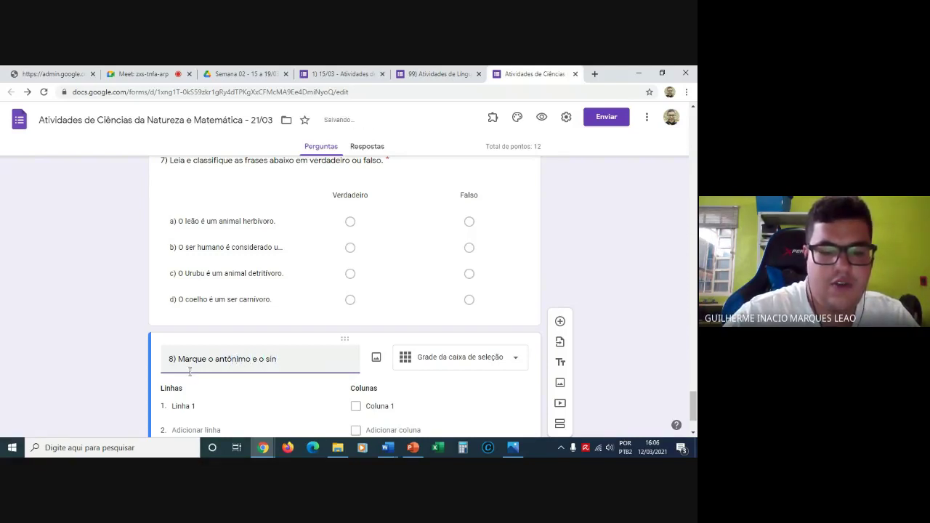
text(ô)
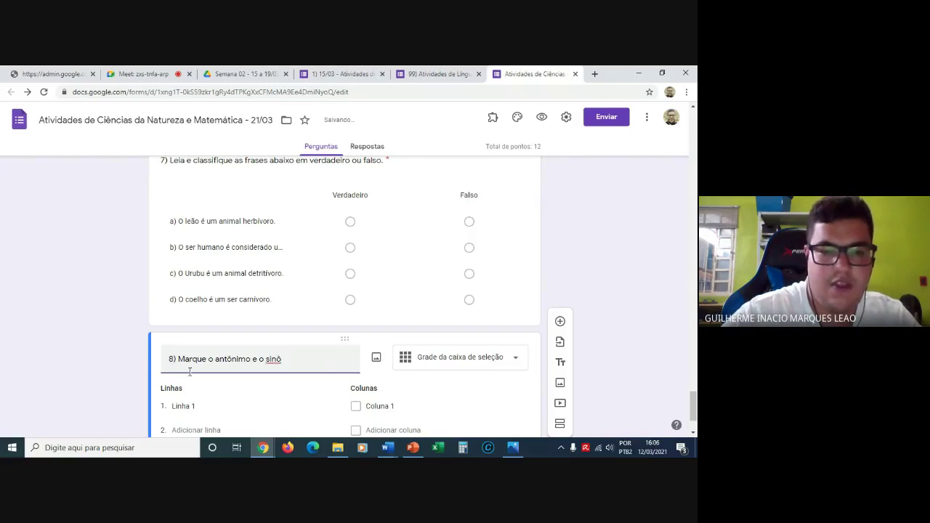
text(nimo )
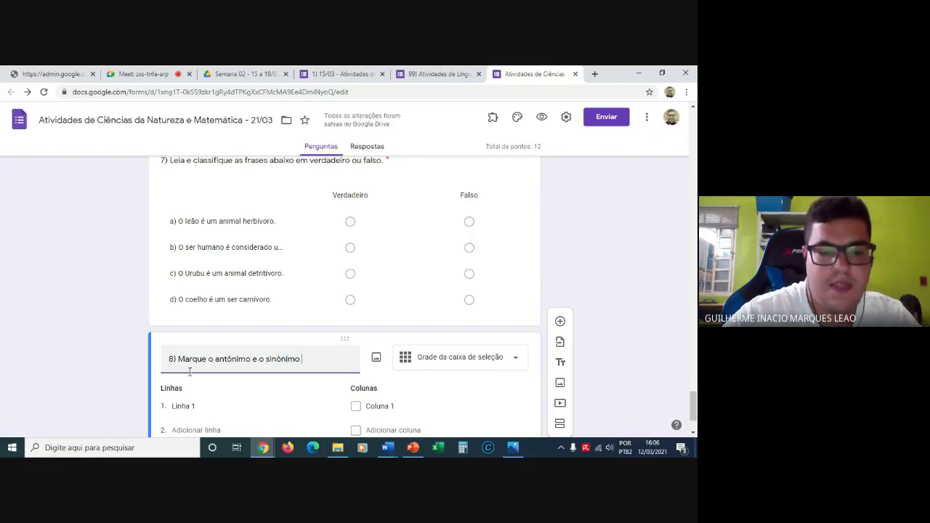
text(de c)
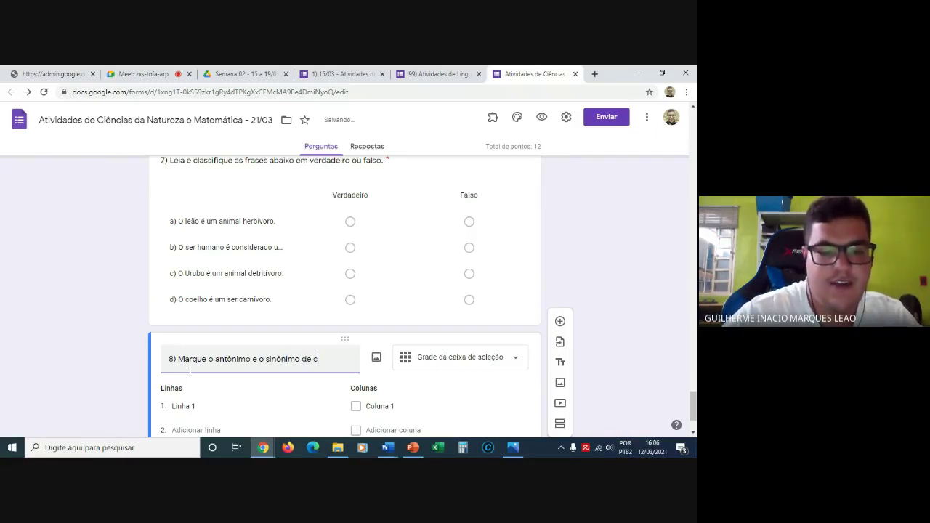
text(ada palavra.)
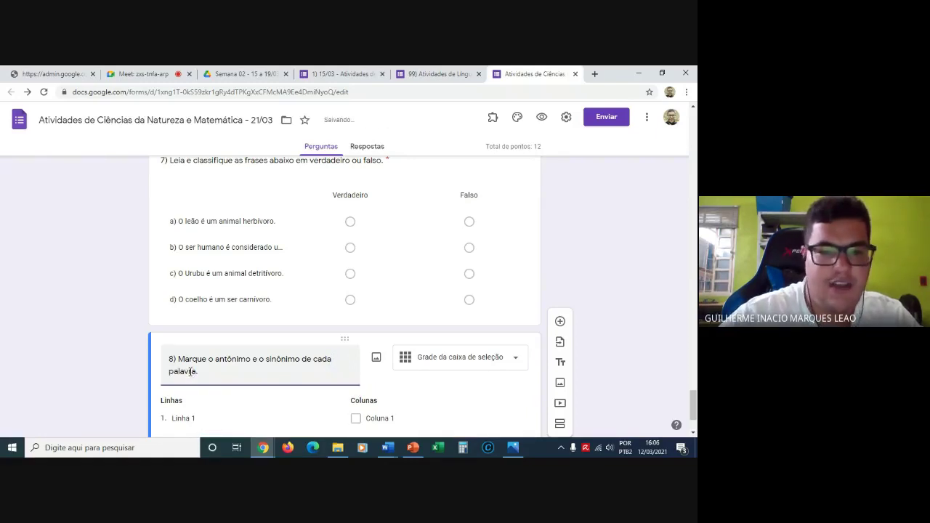
click(116, 375)
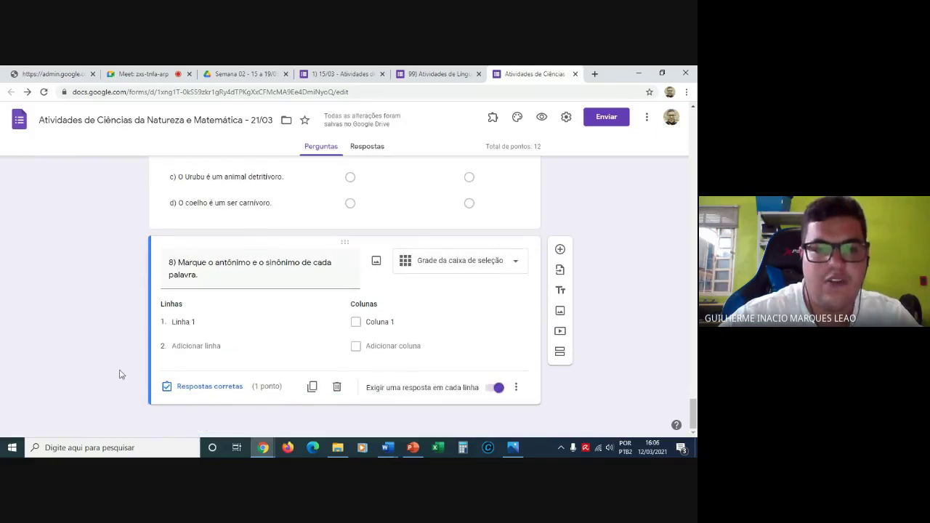
Name the first row of question 8's grid "Forte".
click(192, 322)
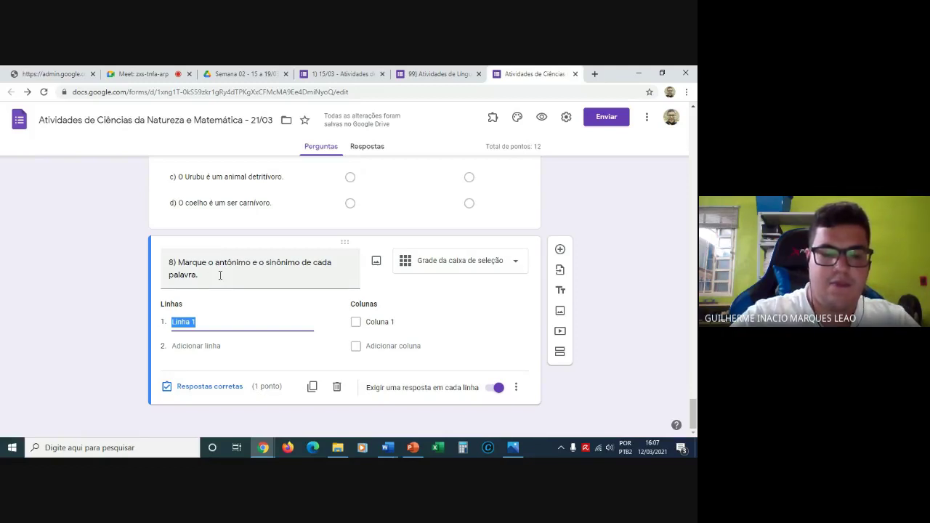
text(L)
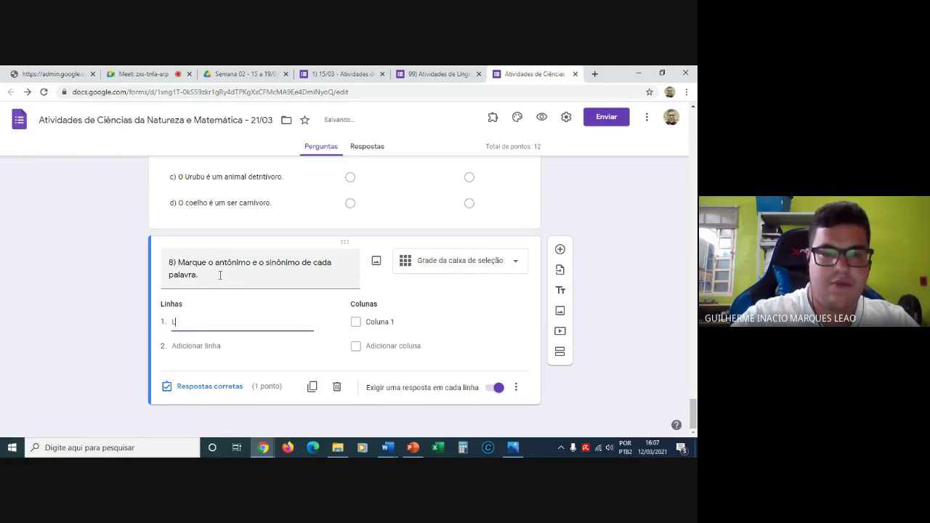
key(BackSpace)
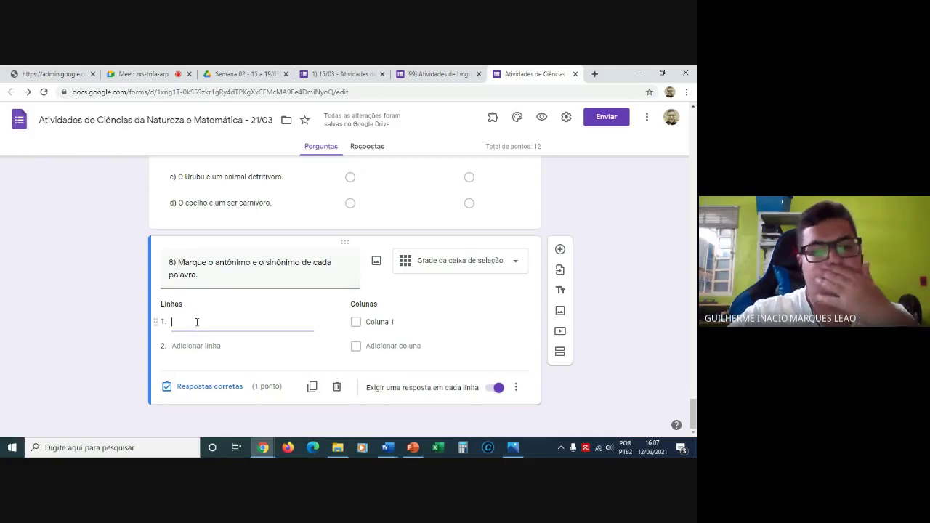
text(O)
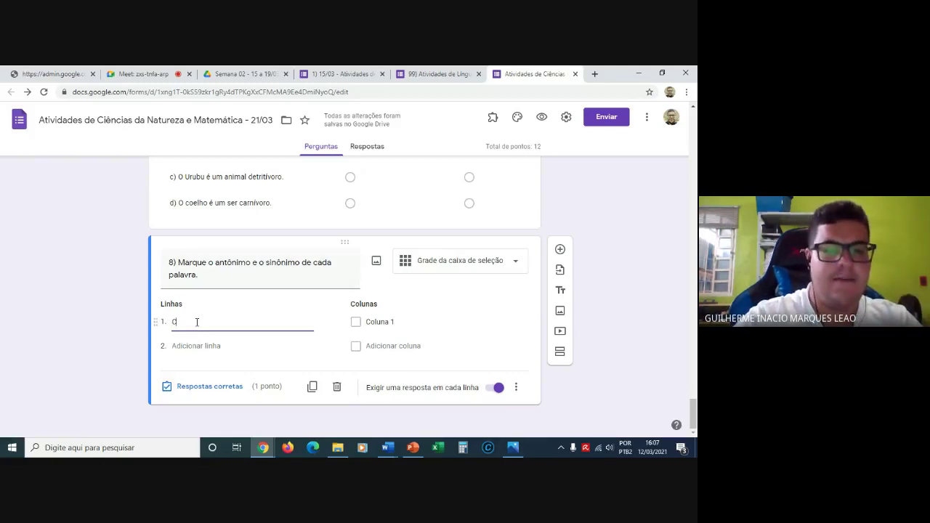
text(o)
key(BackSpace)
key(BackSpace)
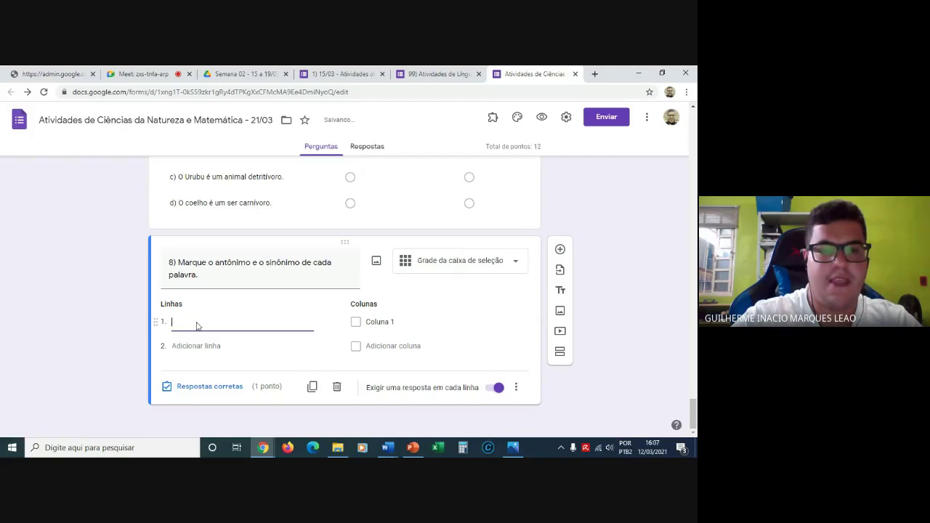
text(Forte)
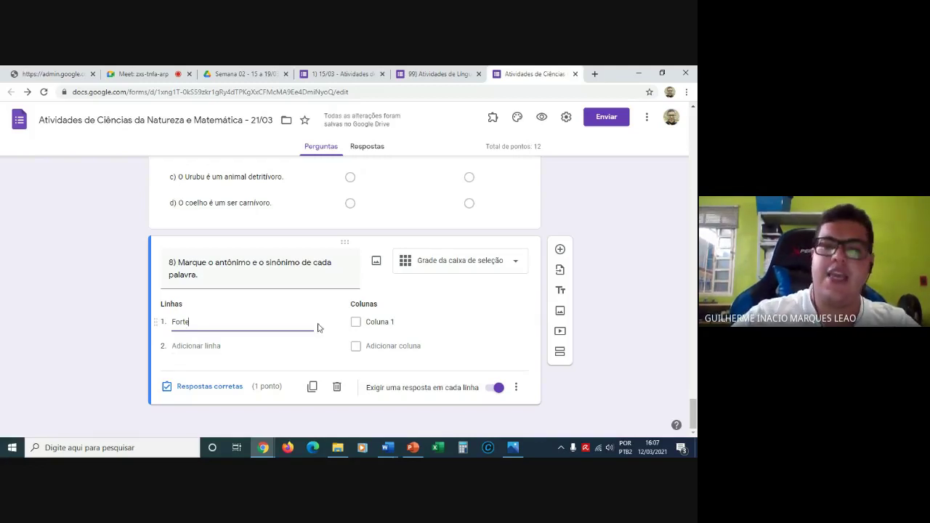
Set up four columns for question 8's grid: "Doce", "Amargo", "Fraco" and "Inteligente".
click(402, 322)
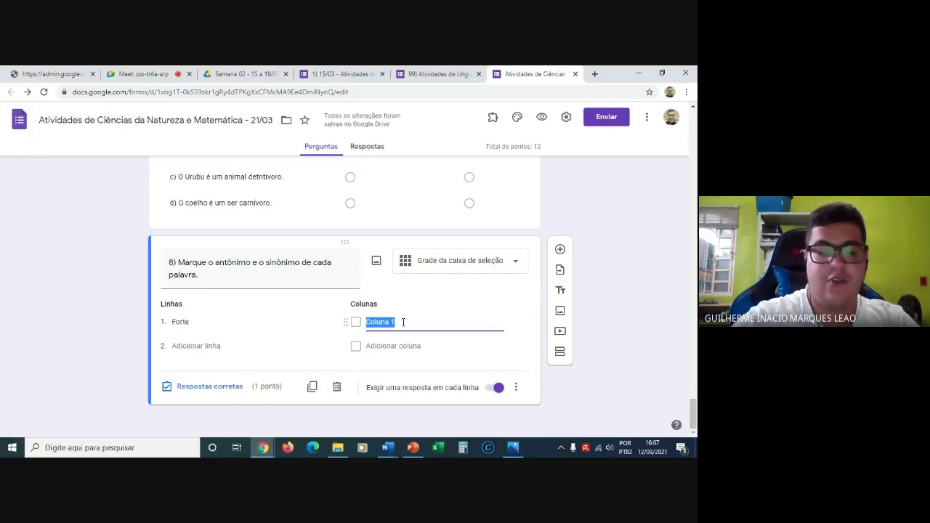
text(Doce)
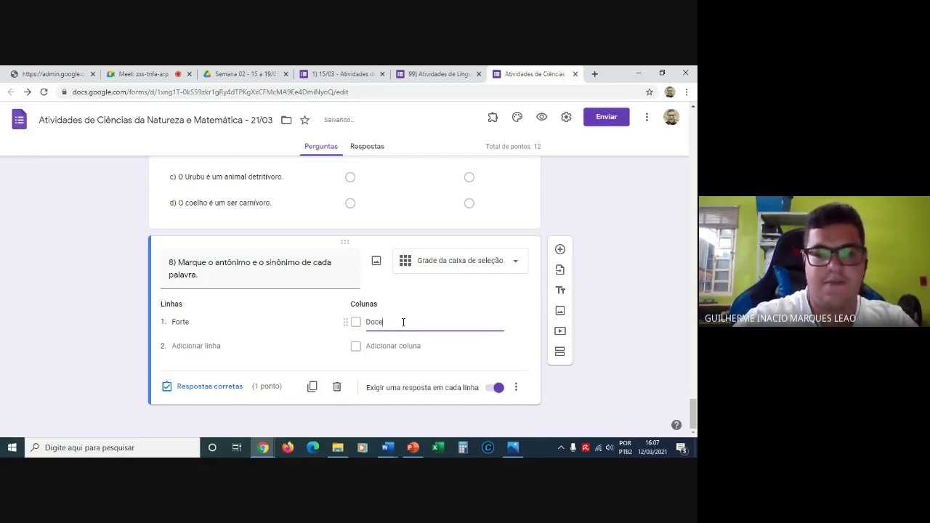
key(Return)
text(Amargo)
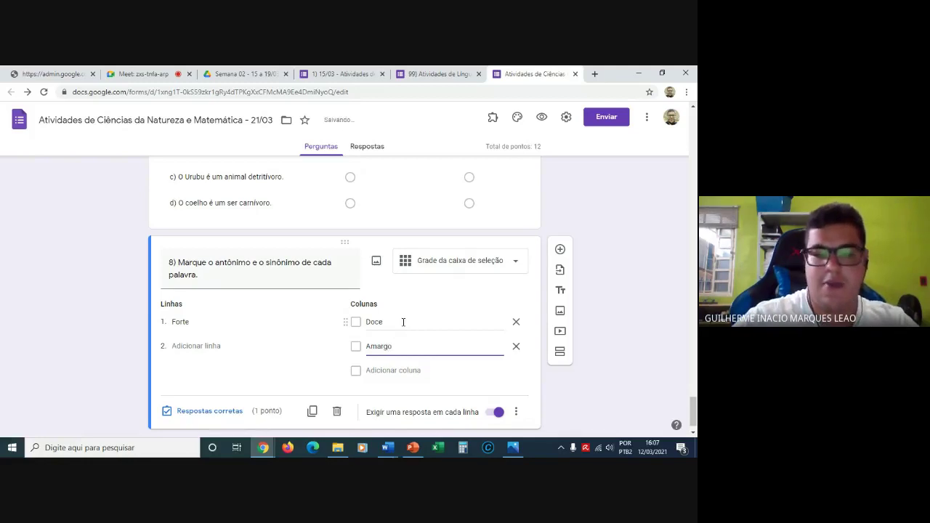
key(Return)
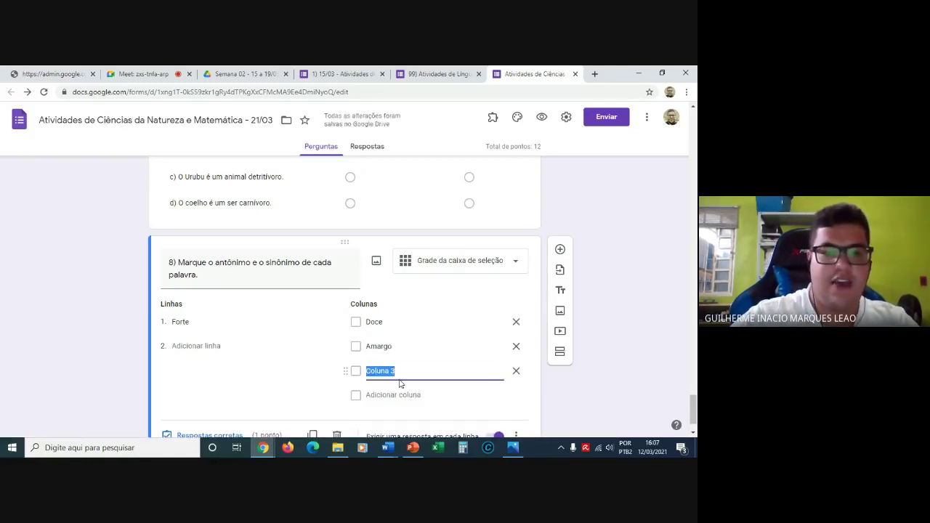
text(Fraco)
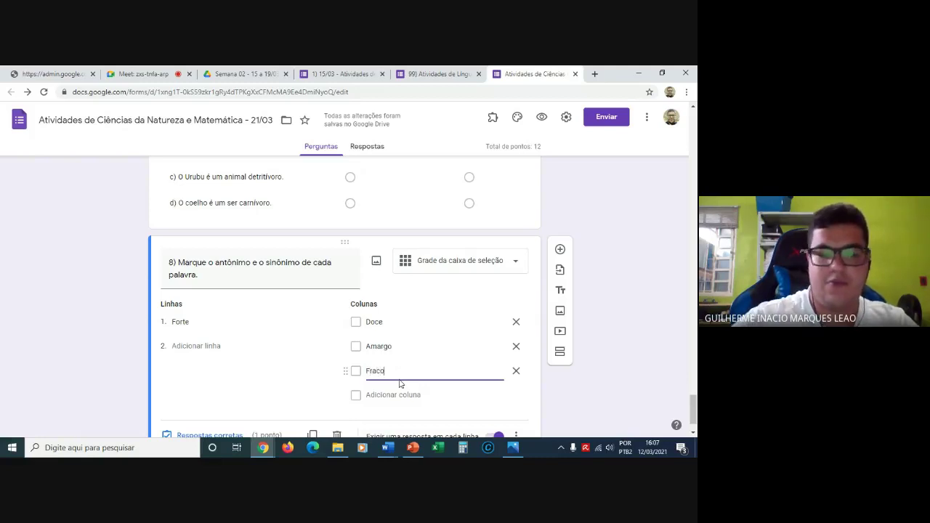
key(Return)
text(I)
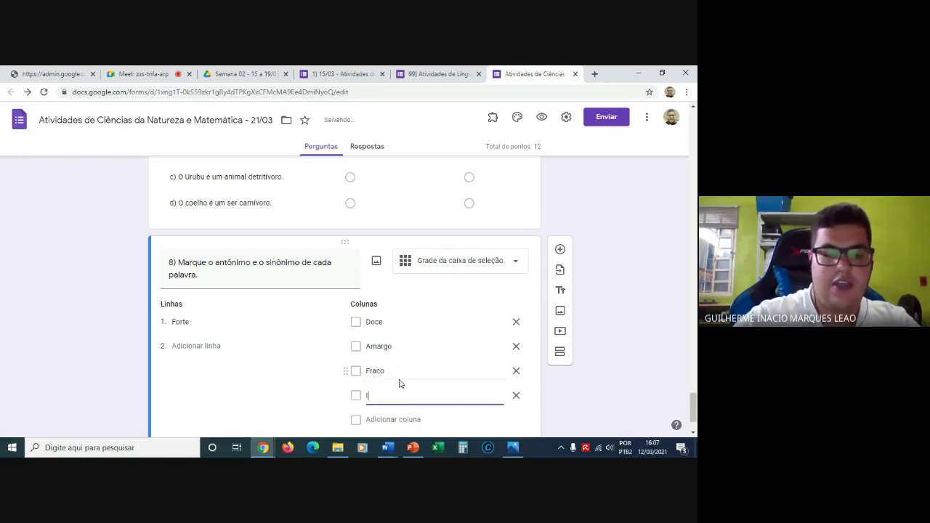
text(nteligente)
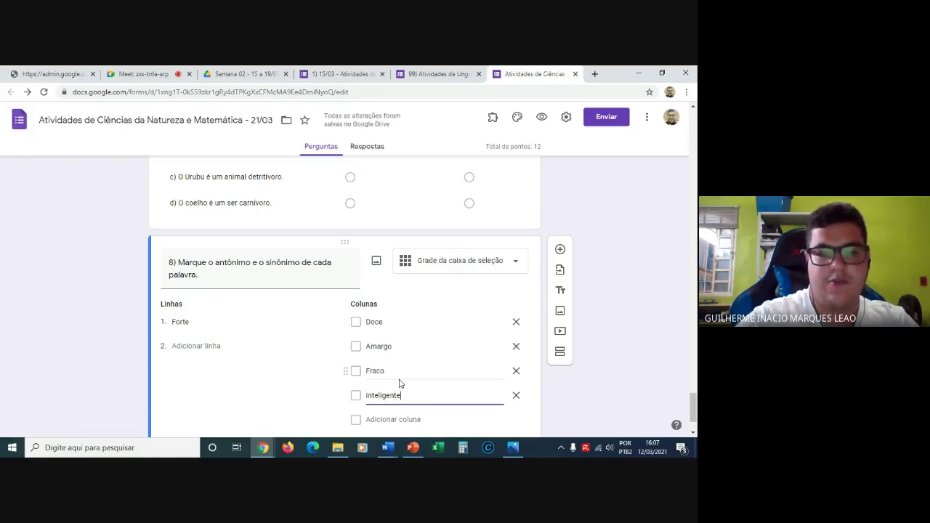
Add a second row "Alimento" to question 8's grid and rename the second column "Comida".
click(195, 346)
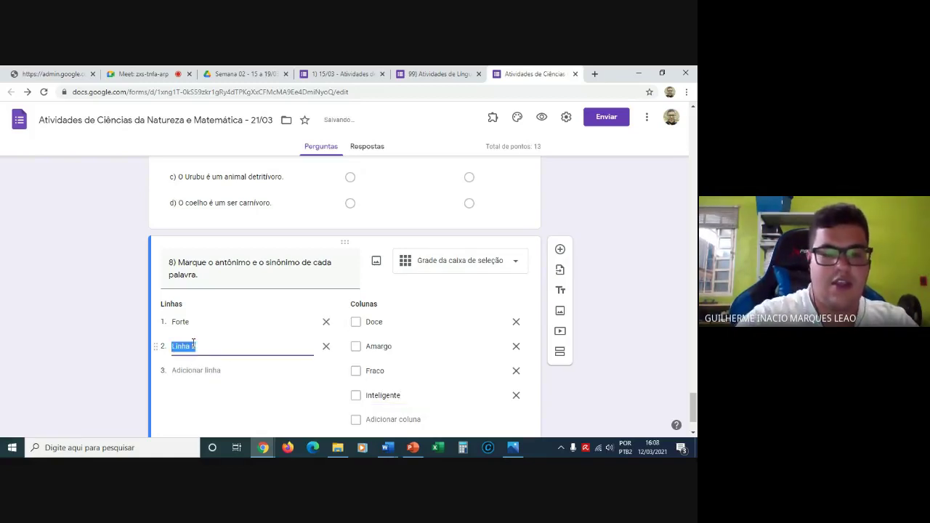
text(Alimento)
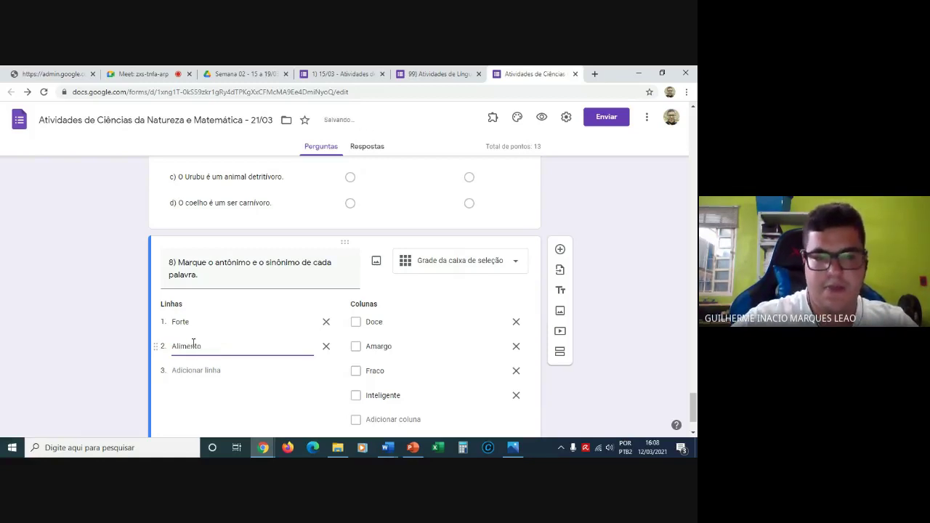
click(401, 347)
text(Comida)
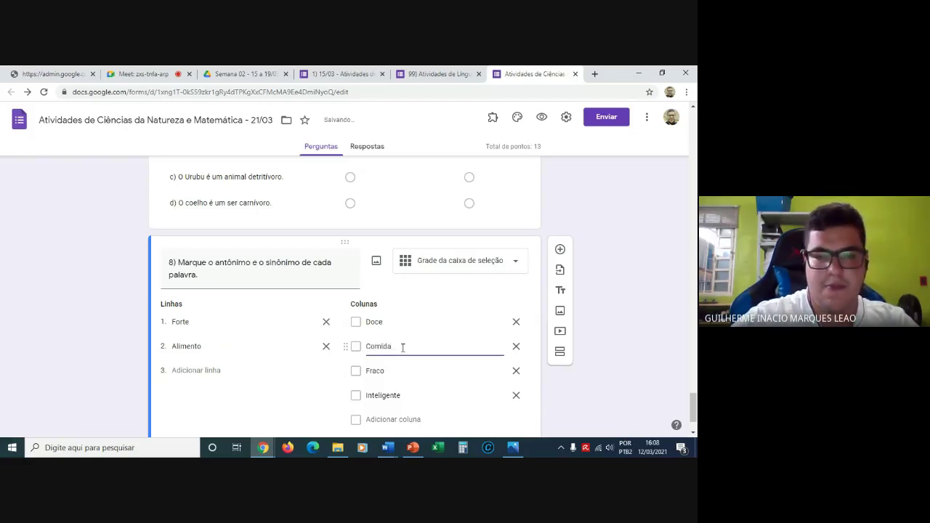
click(616, 395)
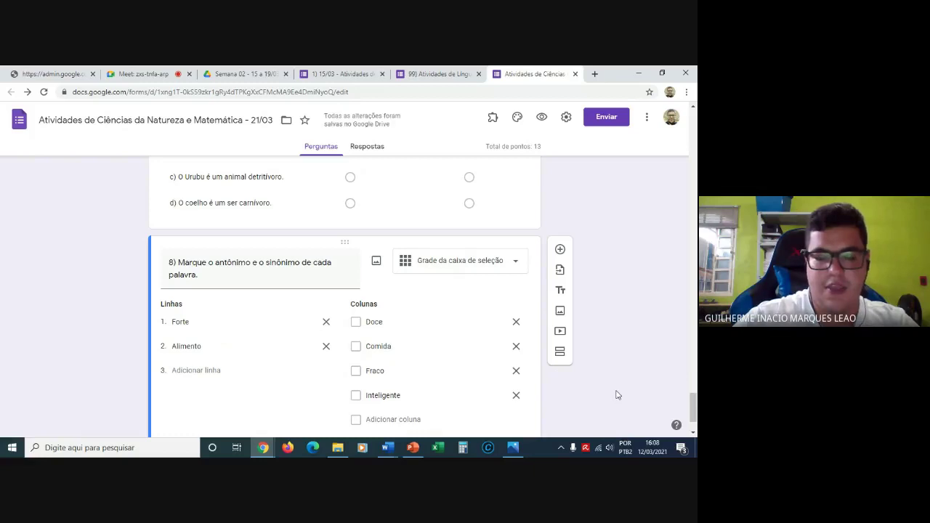
scroll(615, 395, down, 1)
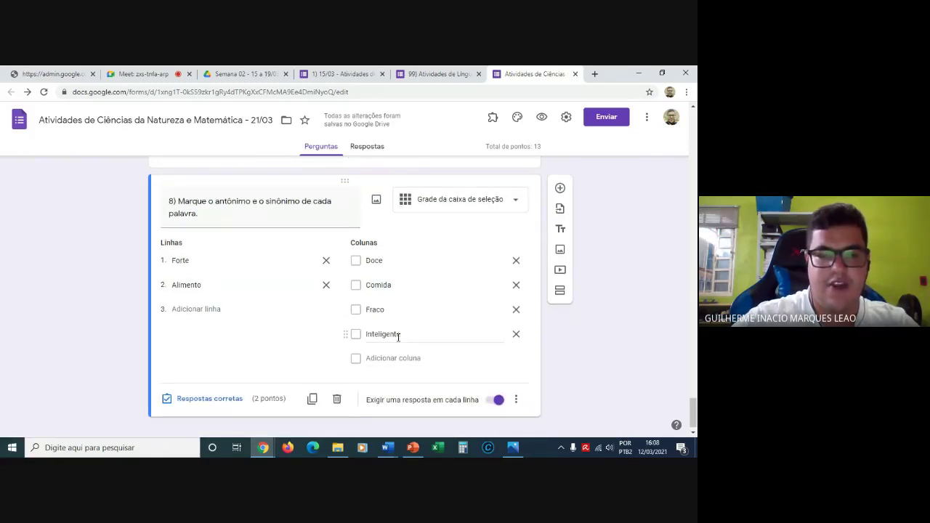
Add a fifth column "Guerreiro" to question 8's grid and set its answer key: Fraco and Guerreiro for Forte, Doce and Comida for Alimento.
click(391, 363)
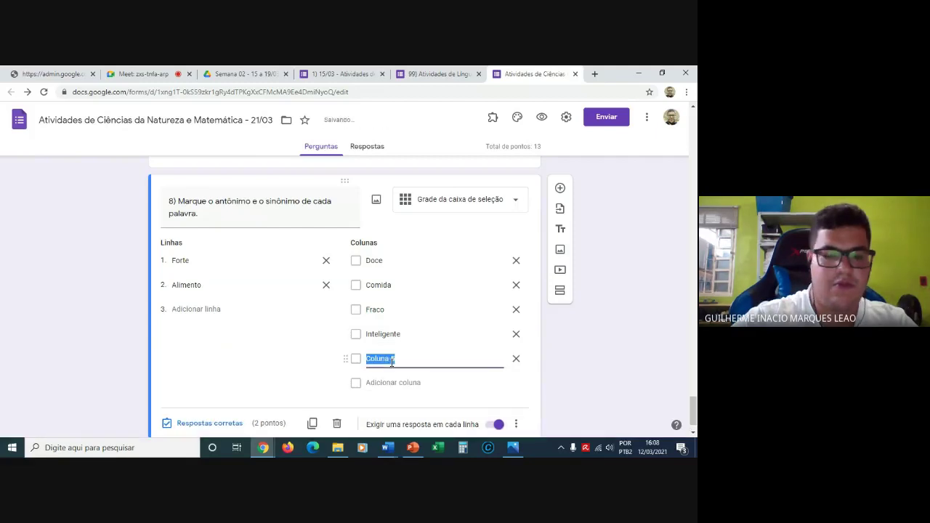
text(Guerreiro)
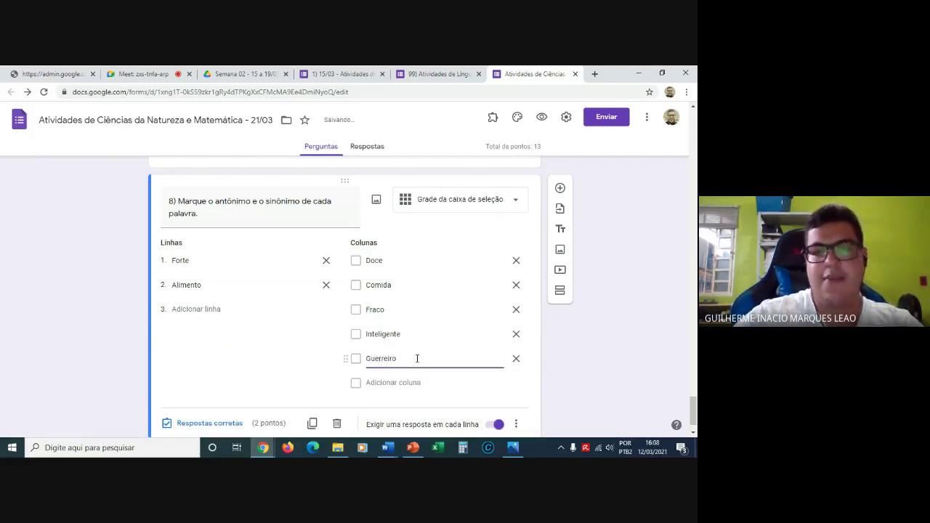
click(210, 423)
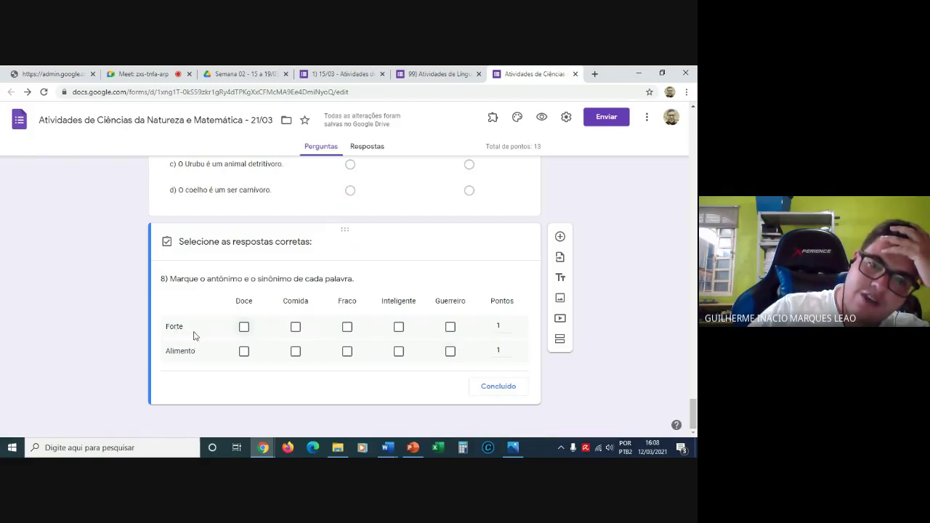
click(343, 332)
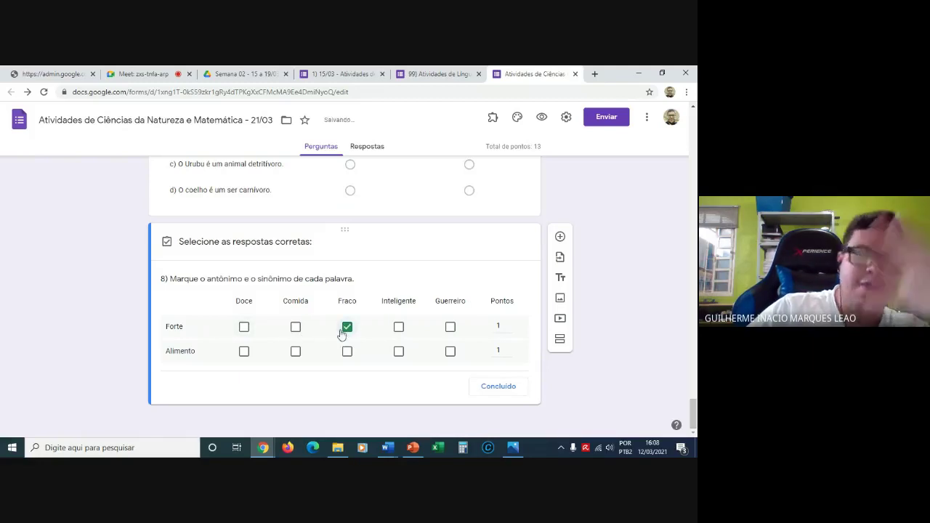
click(451, 327)
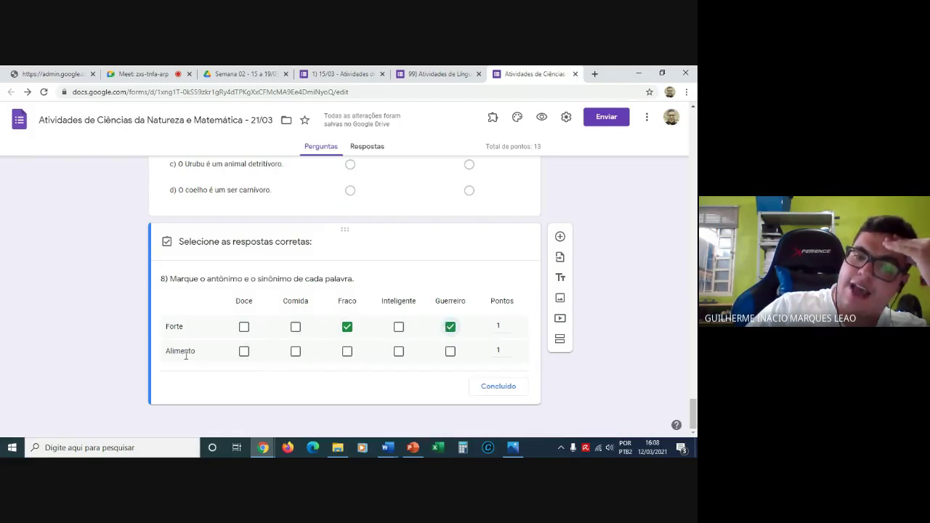
click(244, 353)
click(304, 355)
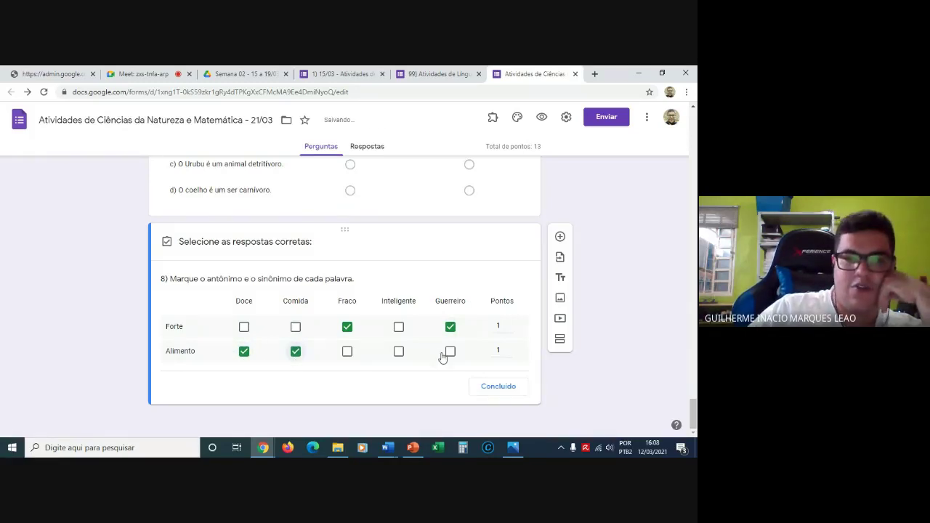
click(499, 386)
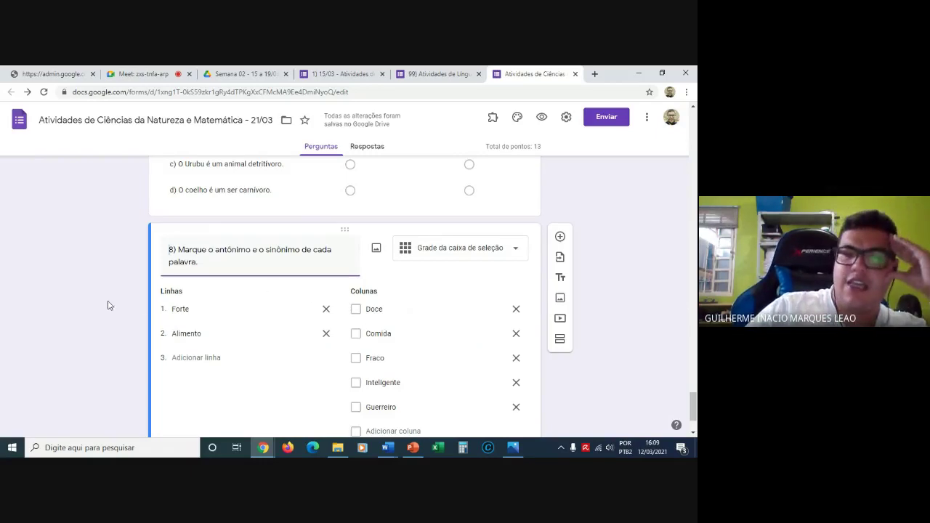
Reopen question 8's answer key to review the answers marked for each row, and close it.
scroll(107, 305, down, 1)
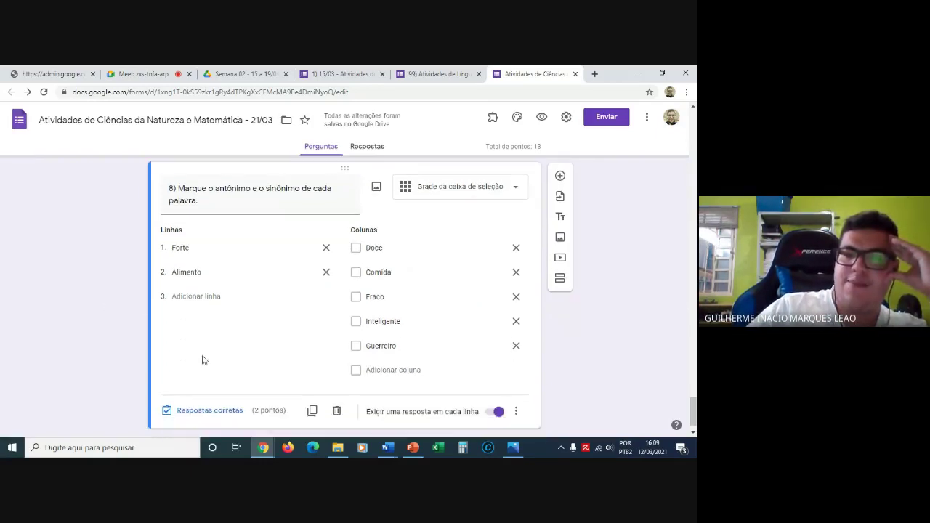
click(218, 411)
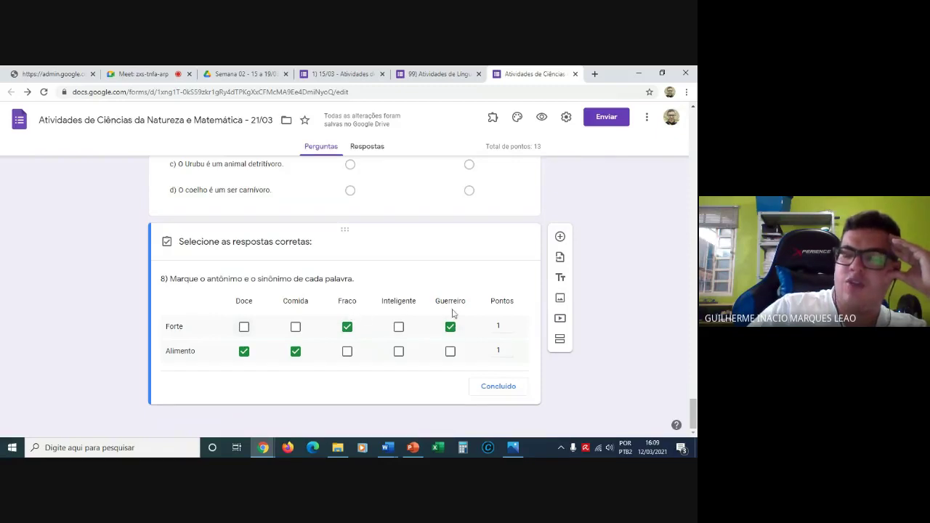
click(512, 386)
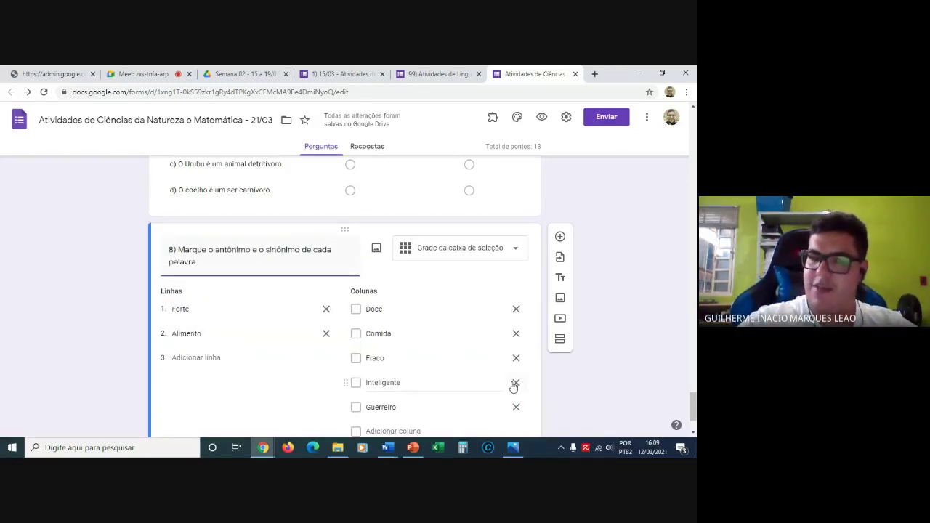
Add a new question below question 8 and open its choice of question types.
click(135, 285)
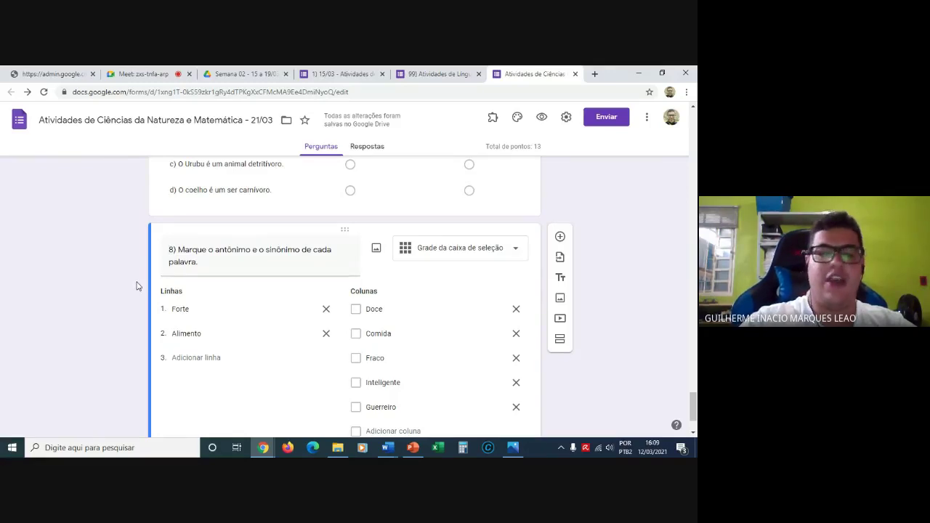
scroll(136, 285, down, 1)
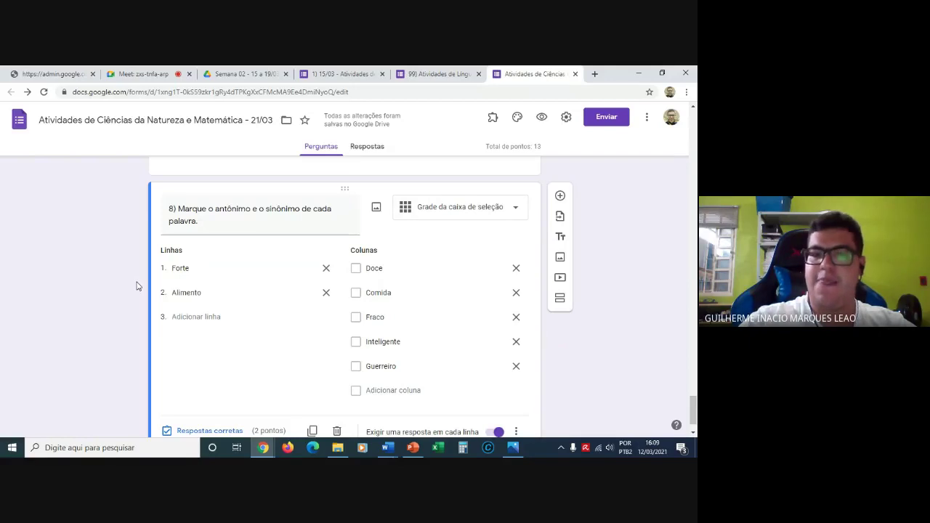
scroll(136, 285, down, 1)
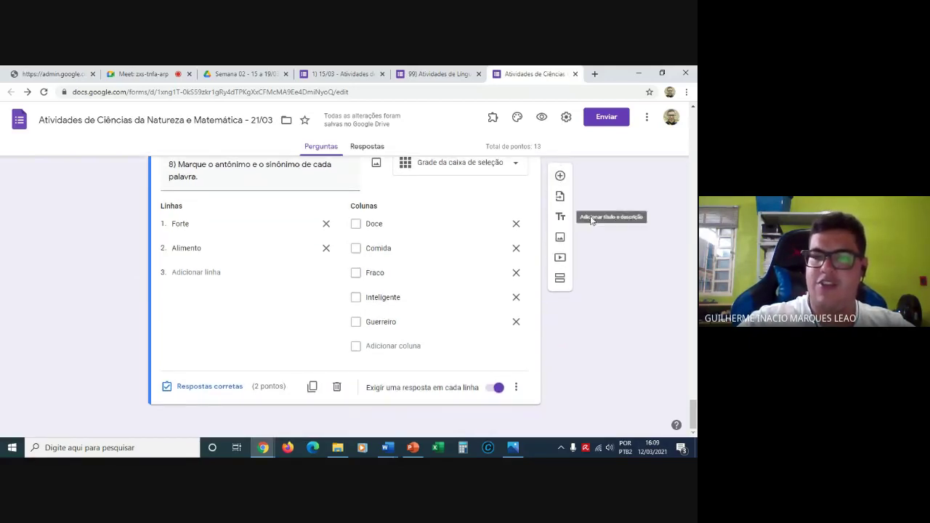
click(560, 177)
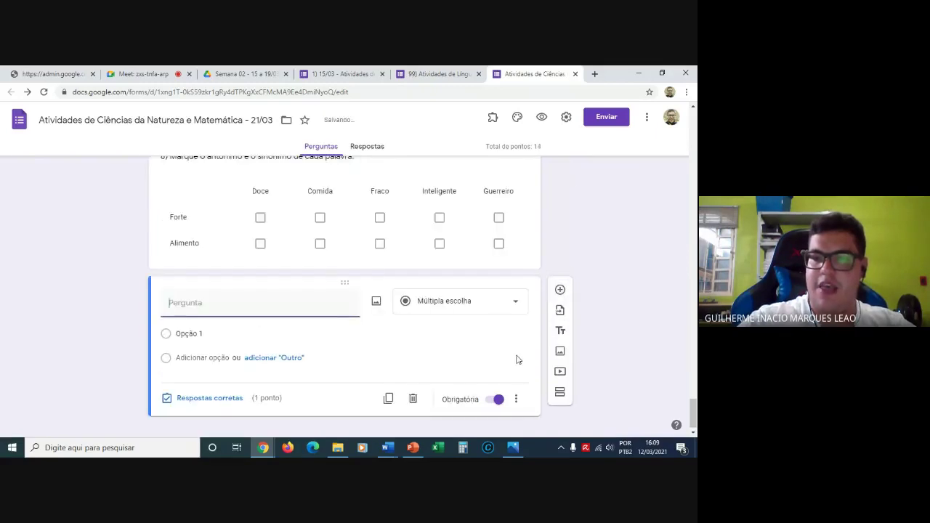
click(498, 304)
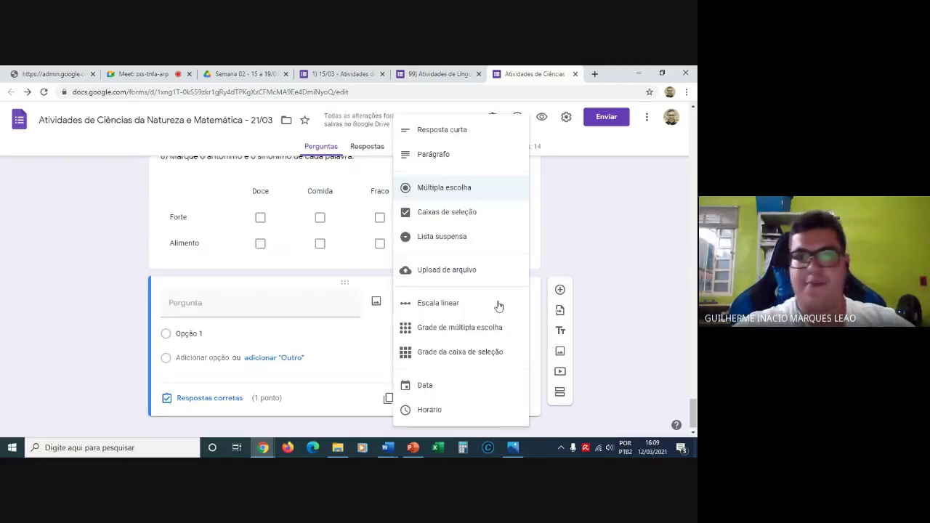
Switch to the Google Meet call to check on it and return to the Ciências da Natureza e Matemática form.
click(440, 72)
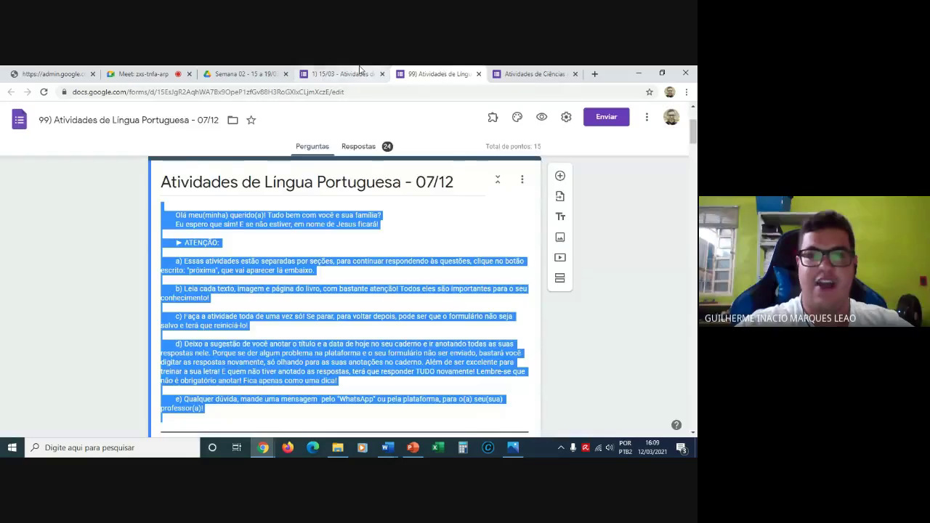
click(138, 73)
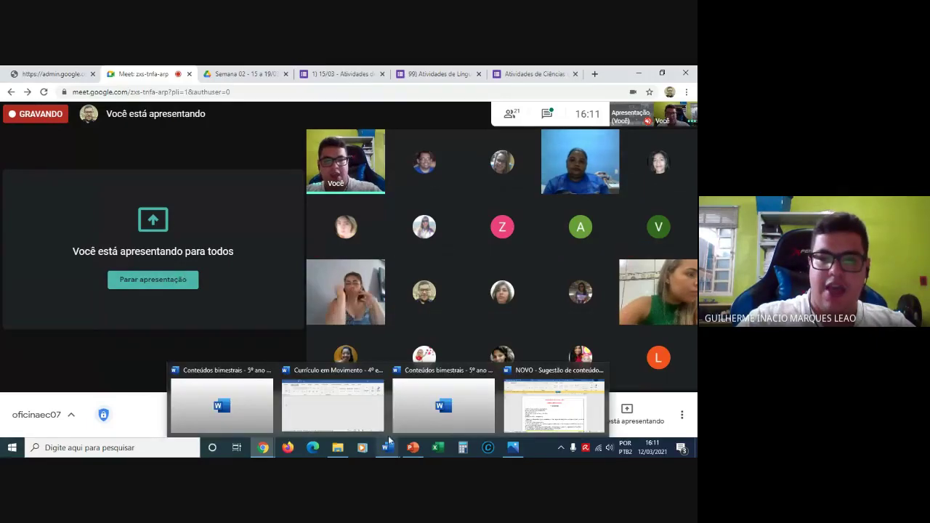
click(524, 72)
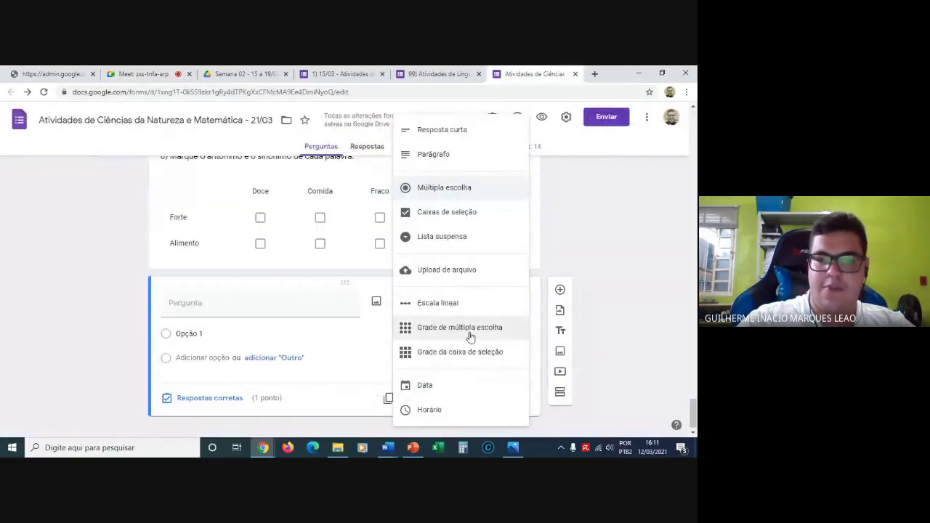
Make the new question a Data question and enter its text: "9) Qual a data do evento?".
click(455, 394)
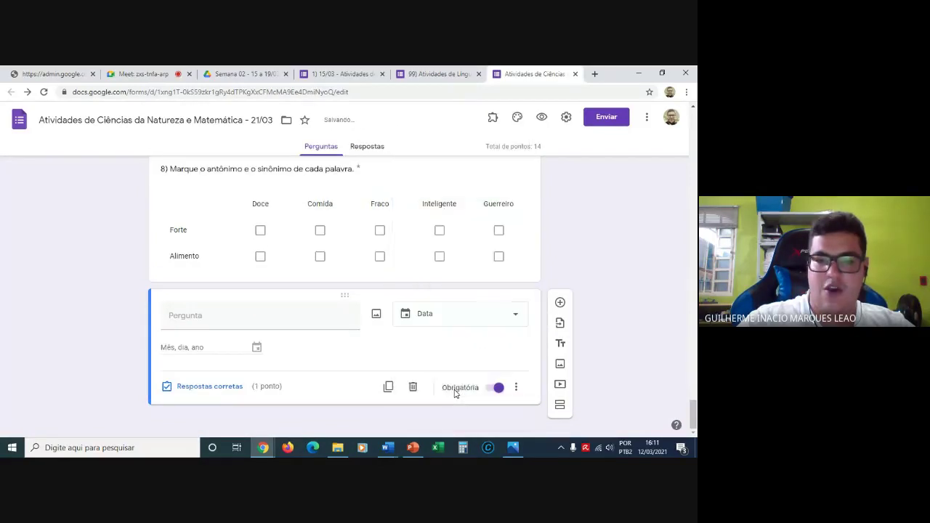
click(284, 329)
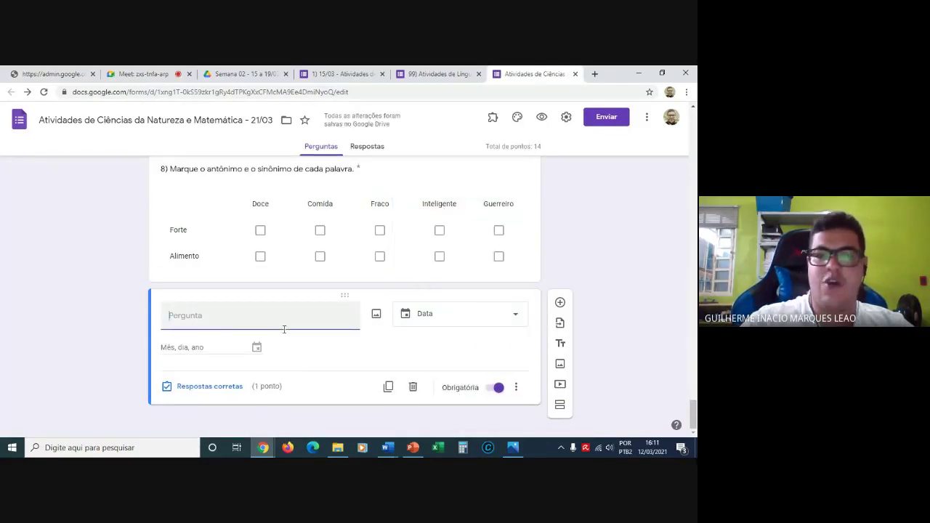
text(9))
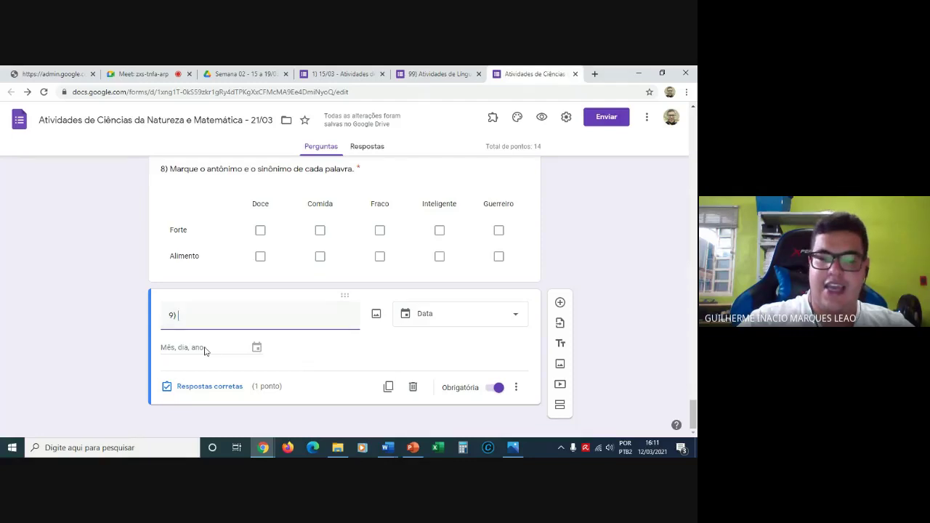
text(Qual)
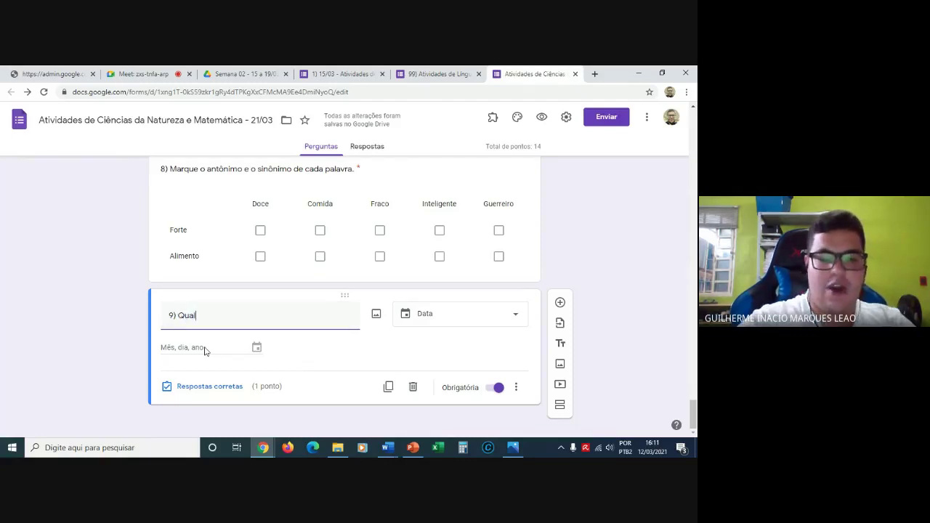
text( a data do eve)
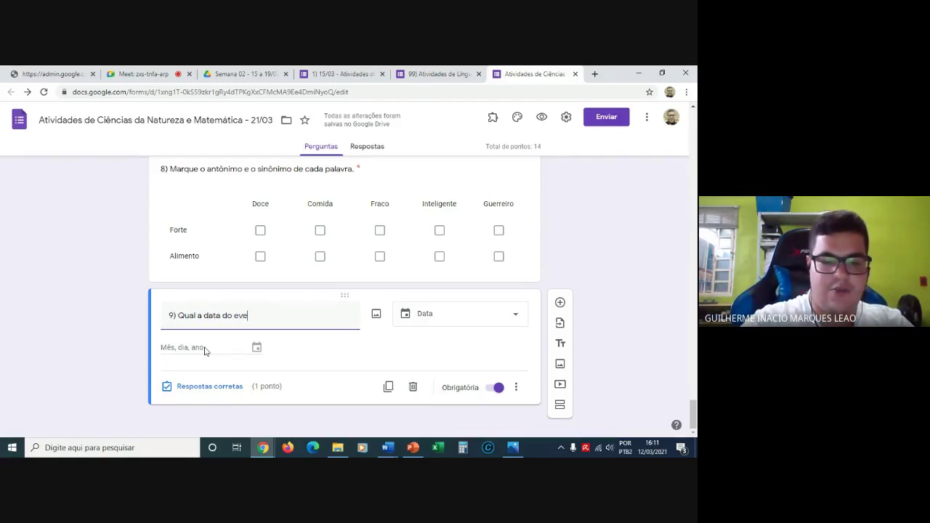
text(nto?)
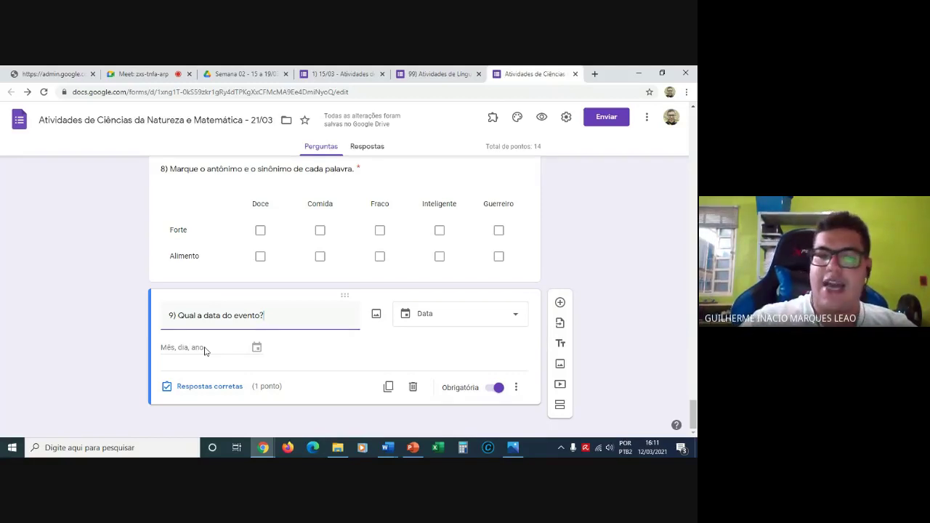
Add the answer feedback "07/05/2019" to question 9, save it and finish editing the question's answer settings.
click(205, 392)
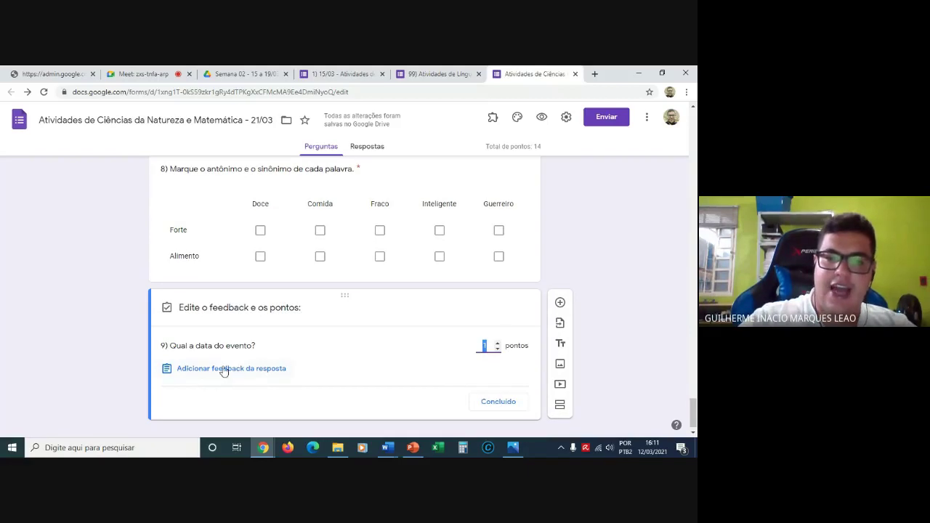
click(232, 370)
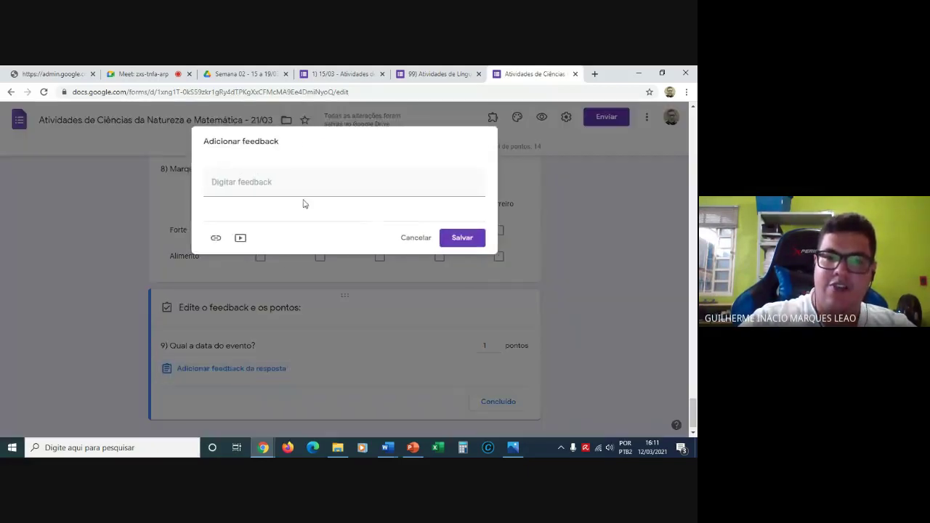
text(0)
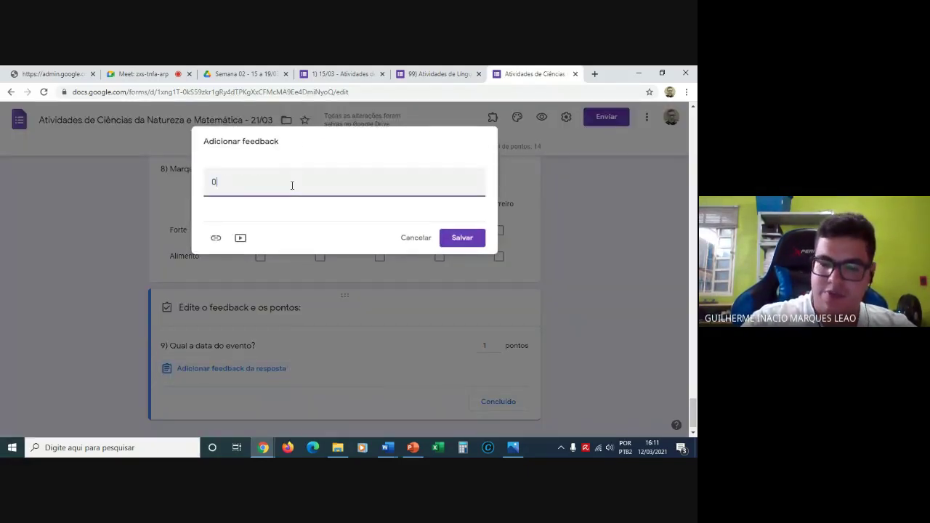
text(7/05)
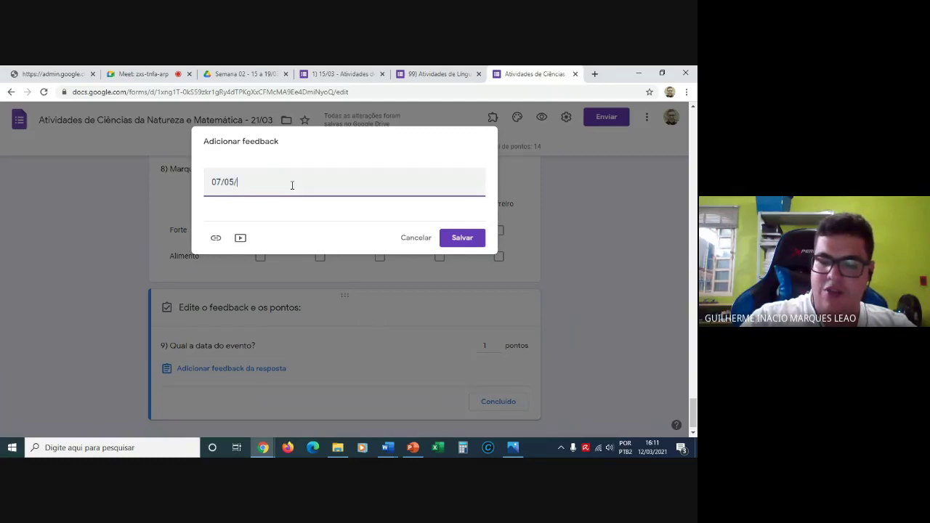
text(/2019)
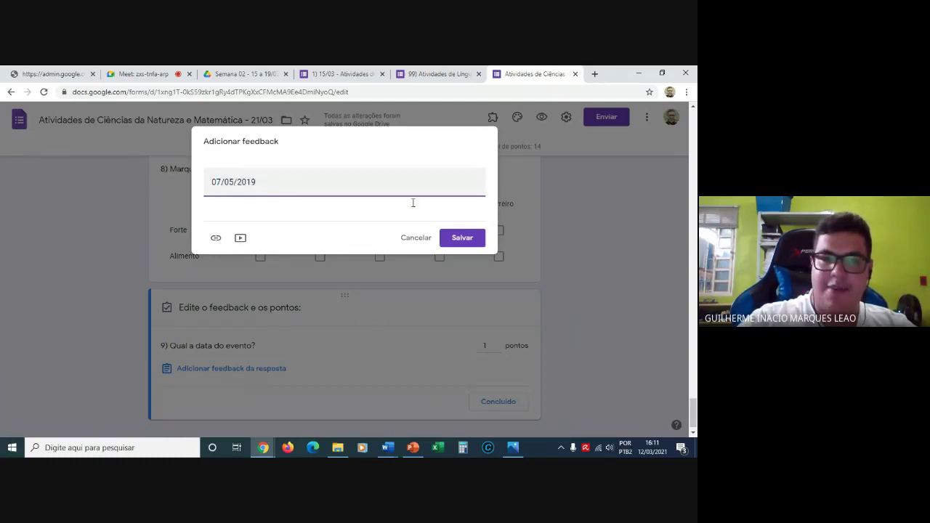
click(462, 236)
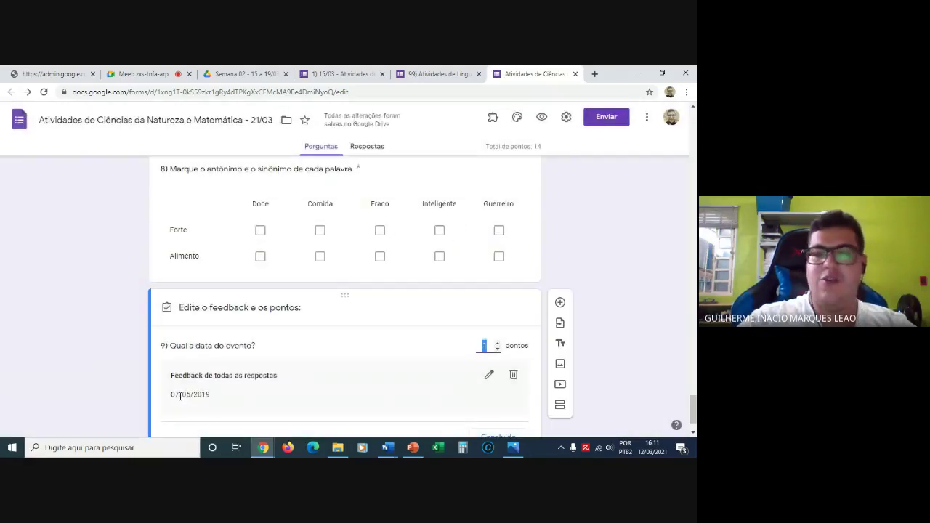
mouse_move(171, 396)
mouse_down()
mouse_move(213, 398)
mouse_move(173, 396)
mouse_up()
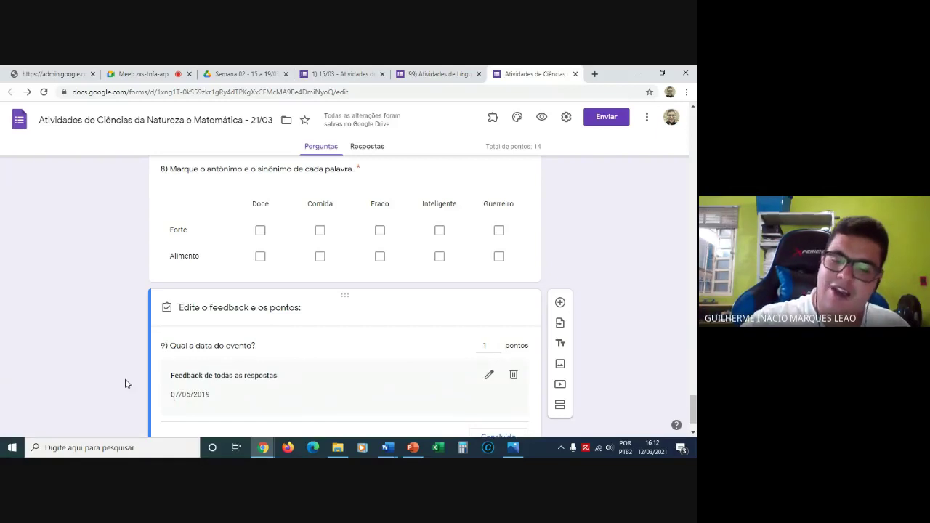
scroll(125, 383, down, 1)
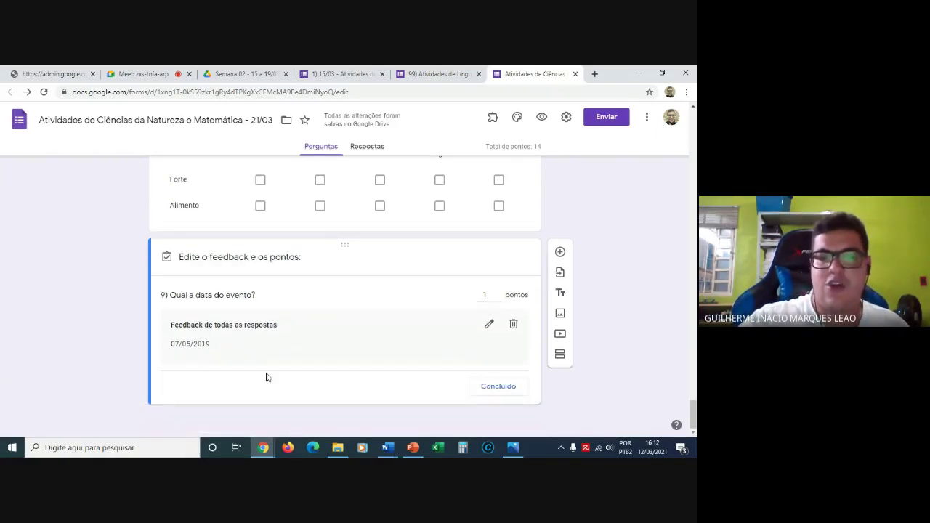
triple_click(192, 345)
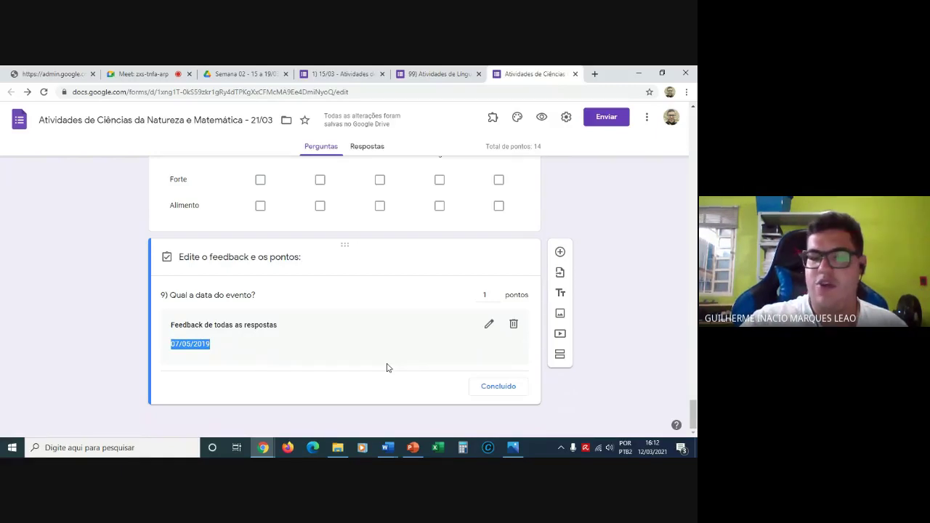
click(487, 387)
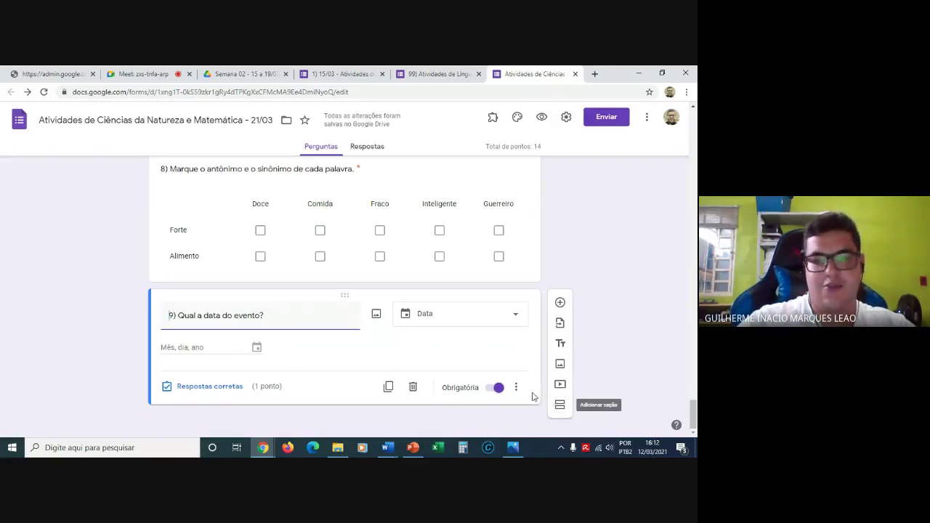
Add a new question below question 9 and make it a Horário question.
click(560, 302)
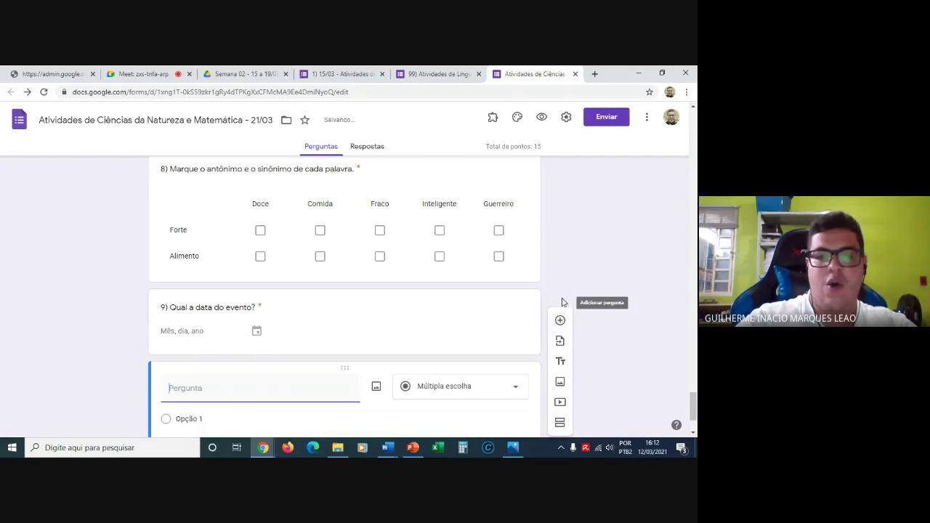
click(441, 392)
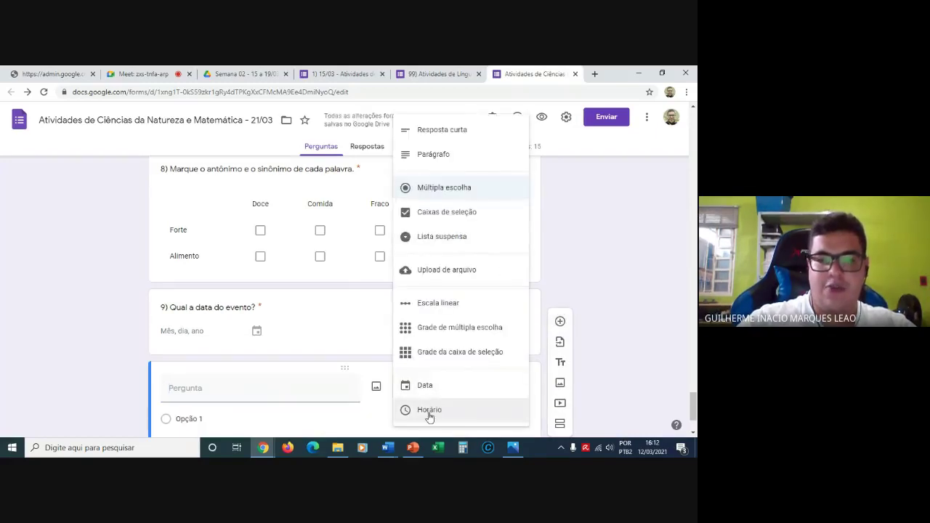
click(429, 411)
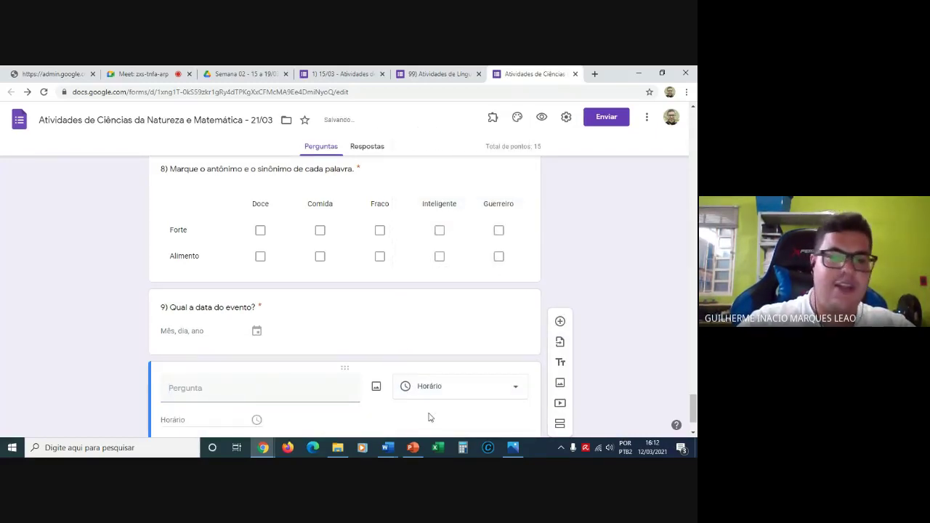
Enter the new time question's text: "10) Qual é o horário que você acorda?".
click(249, 393)
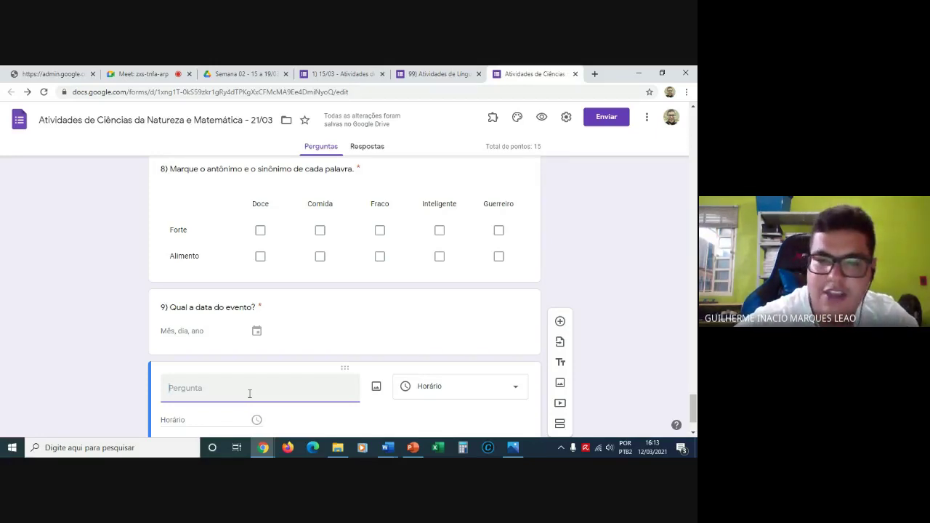
text(10)
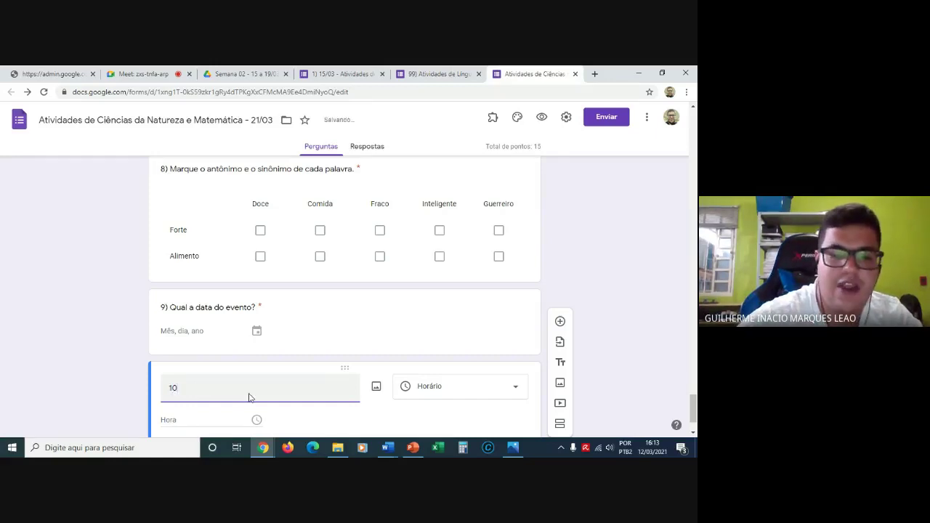
text() Qual)
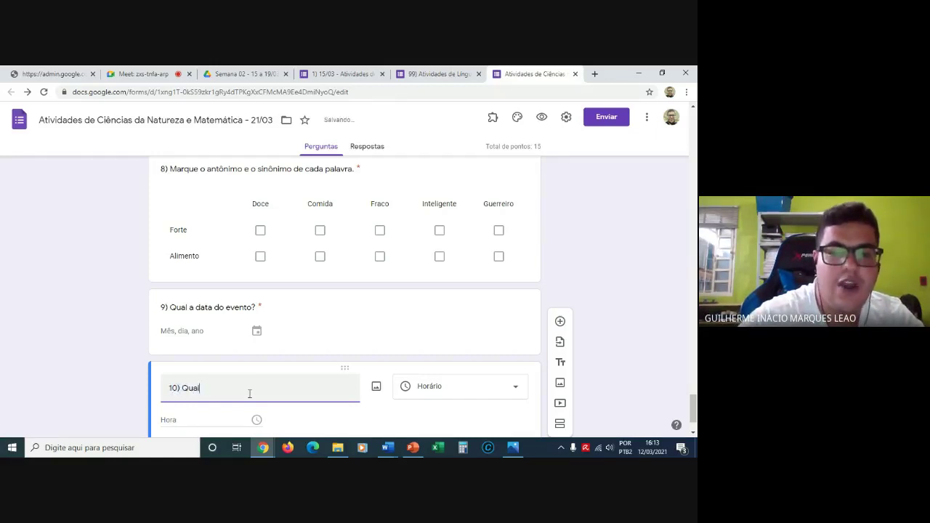
text( é o )
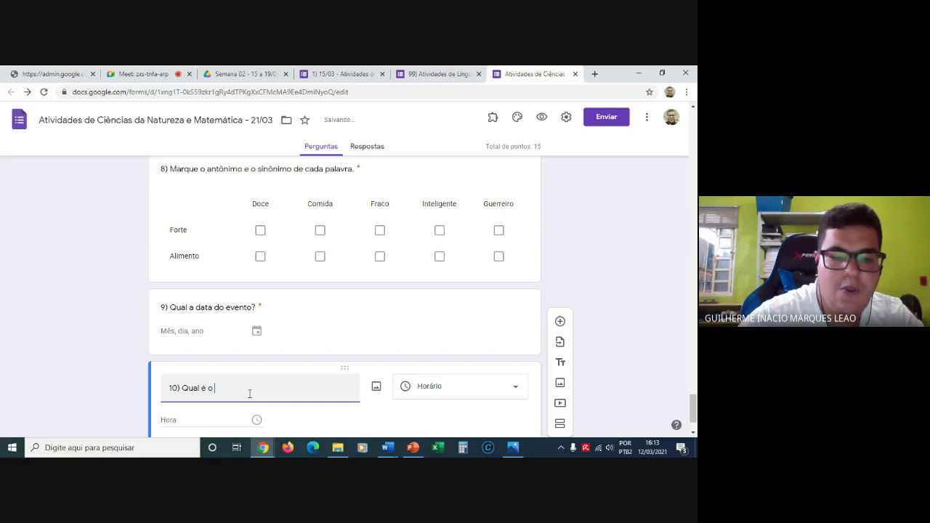
text(hor)
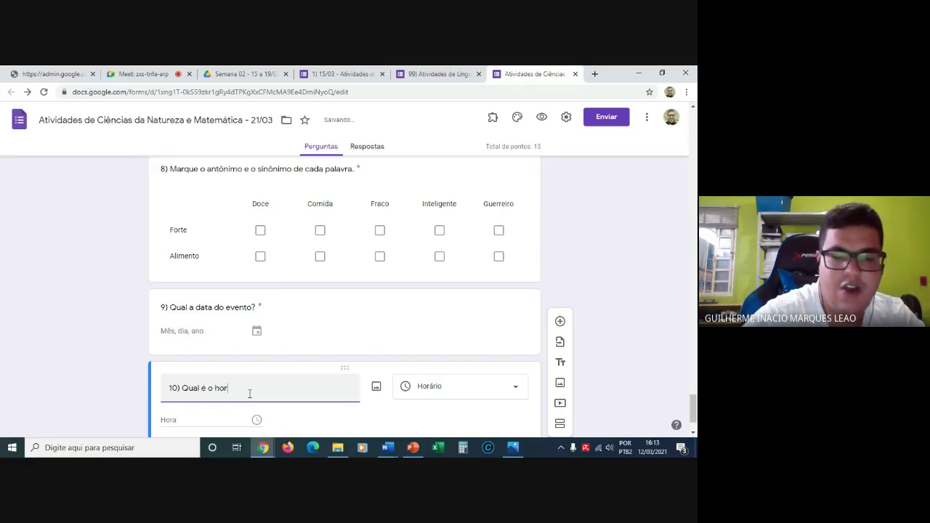
text(ário que v)
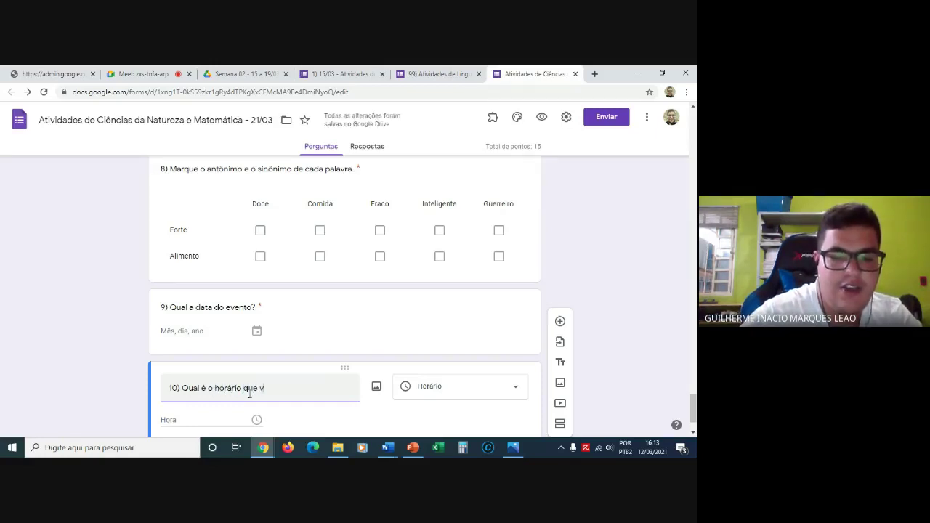
text(ocê c)
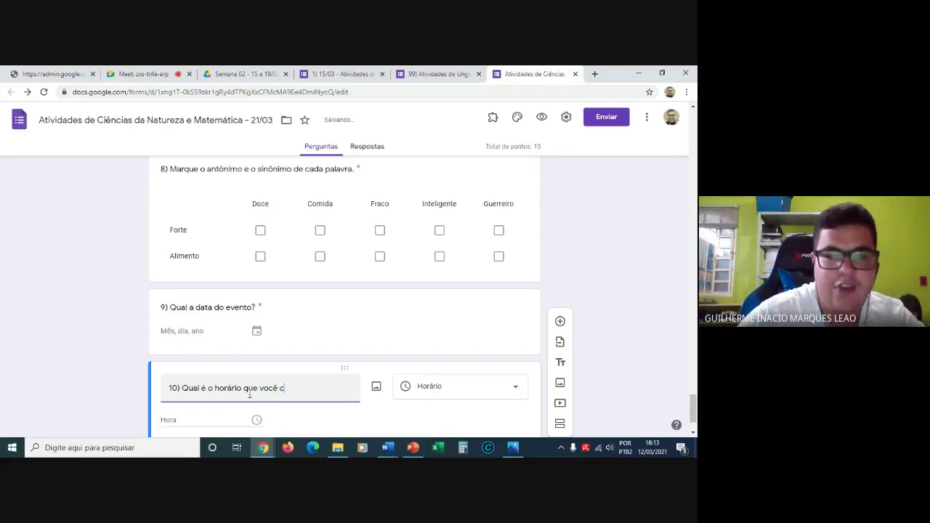
key(BackSpace)
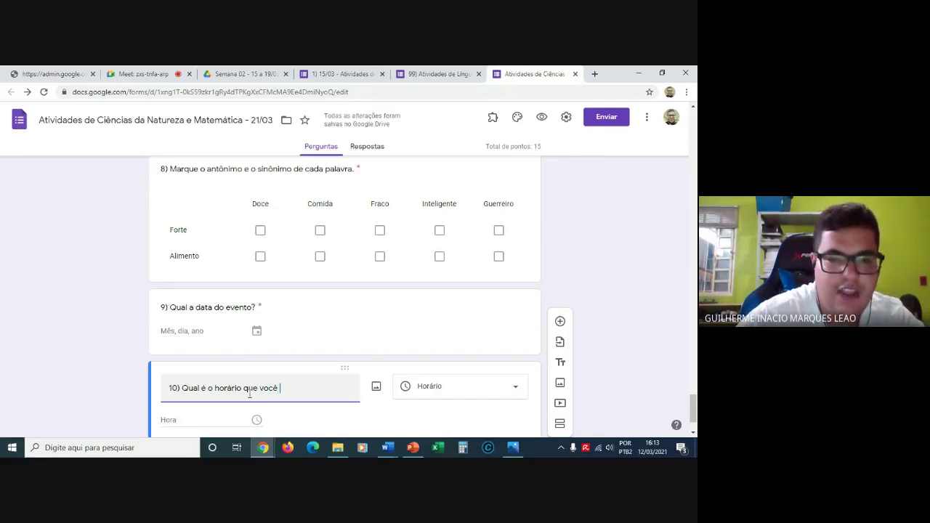
text(acor)
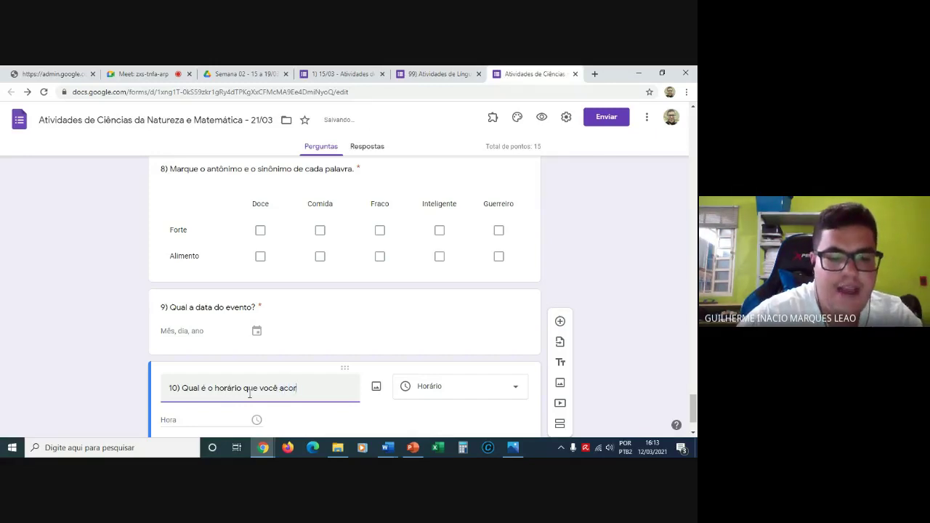
text(da)
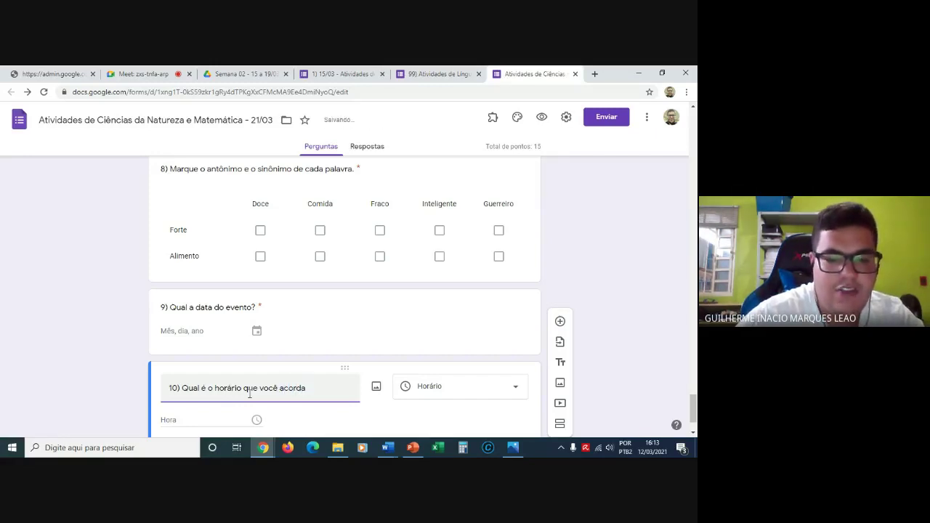
text(?)
click(128, 341)
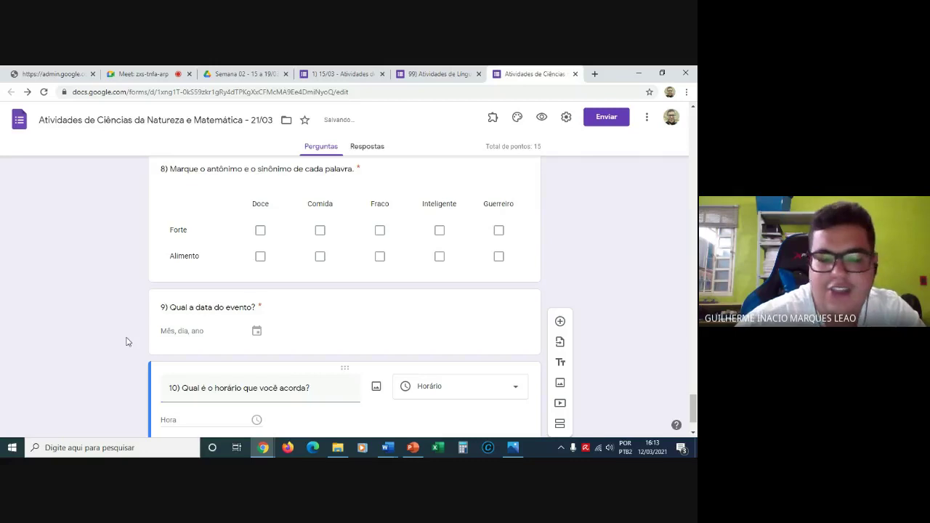
Add the answer feedback "07:30" to question 10, save it and finish editing the question's answer settings.
scroll(127, 341, down, 2)
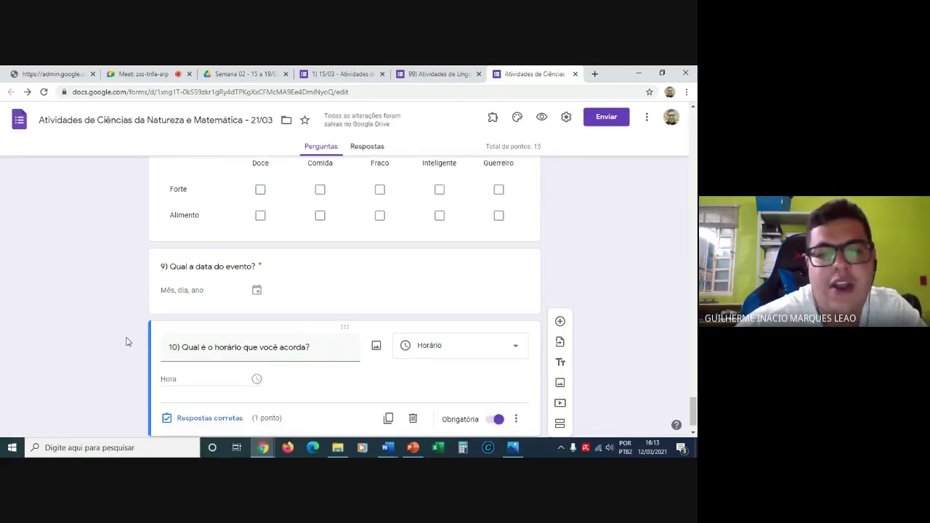
scroll(127, 342, down, 2)
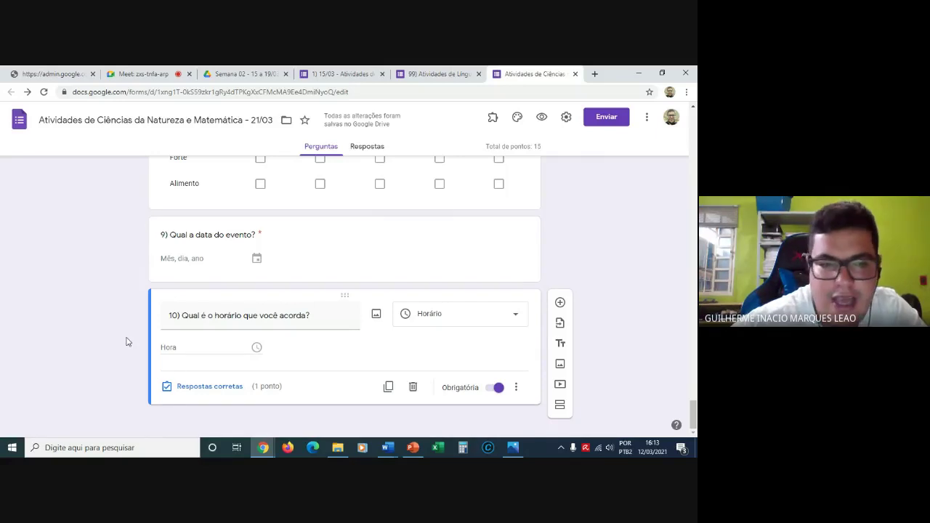
click(197, 388)
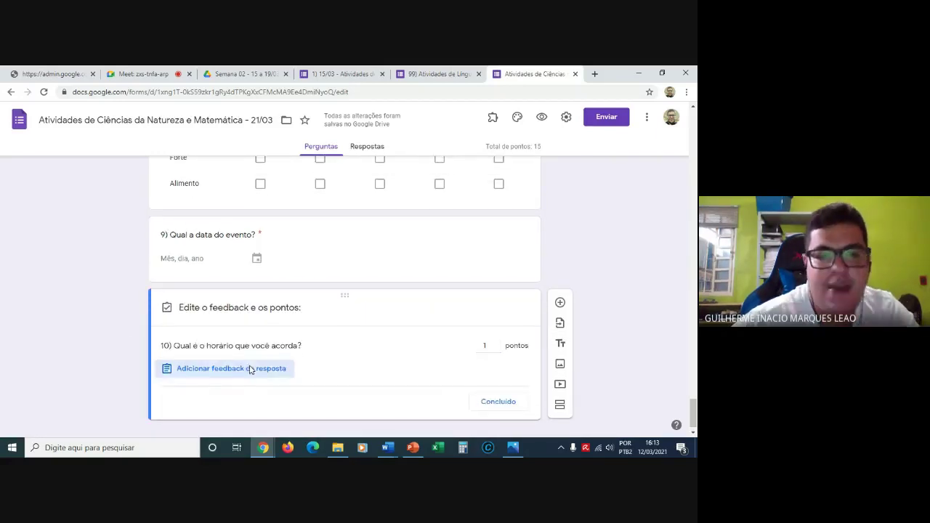
click(249, 370)
click(242, 193)
text(07)
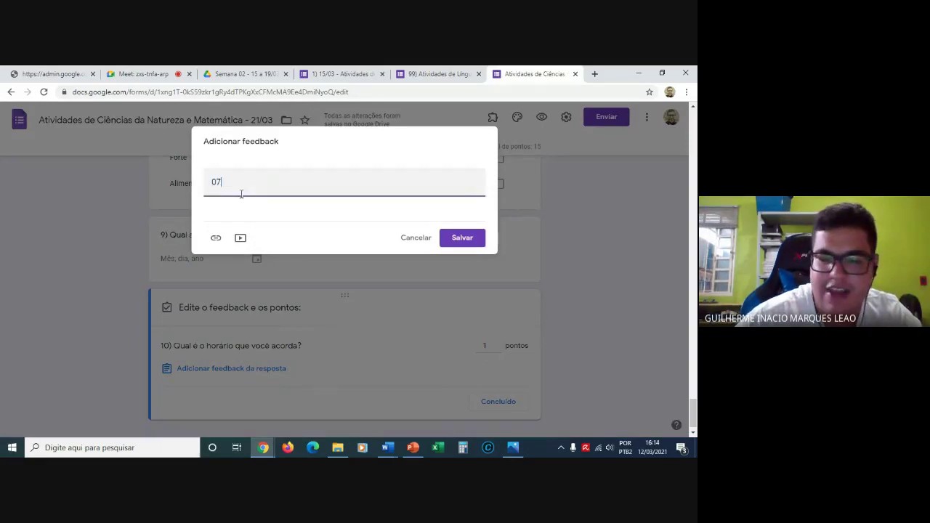
text(:30)
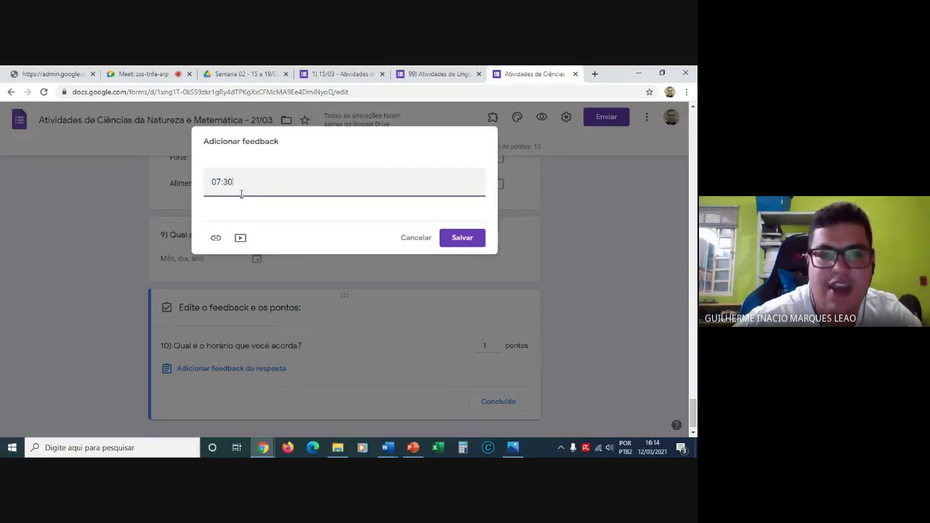
click(473, 239)
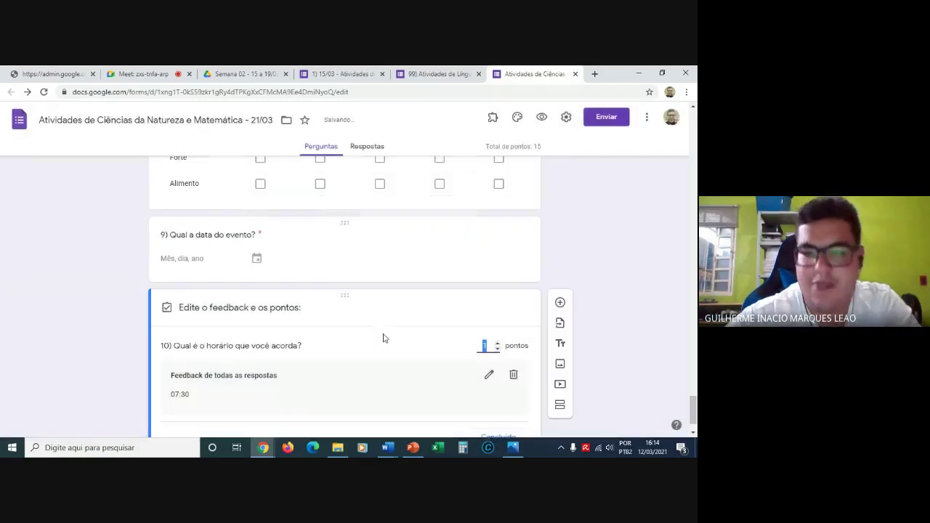
click(104, 361)
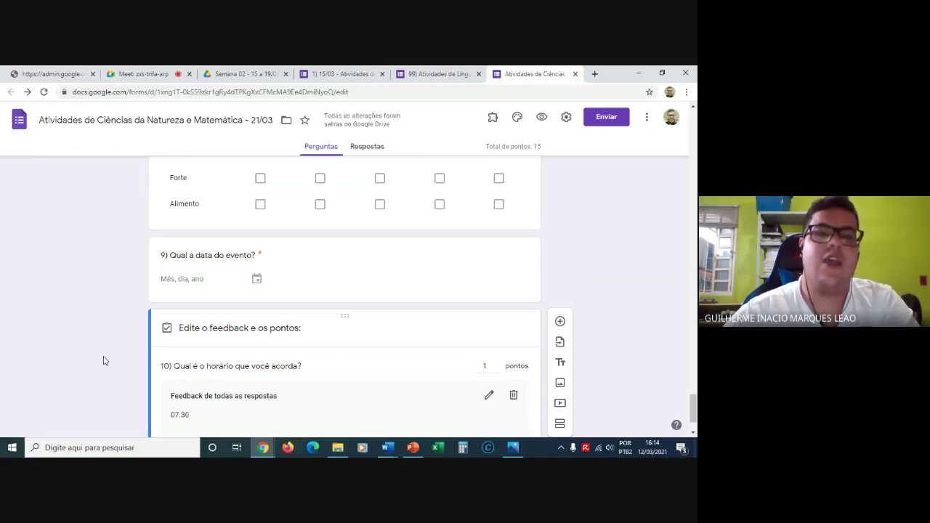
scroll(104, 360, down, 2)
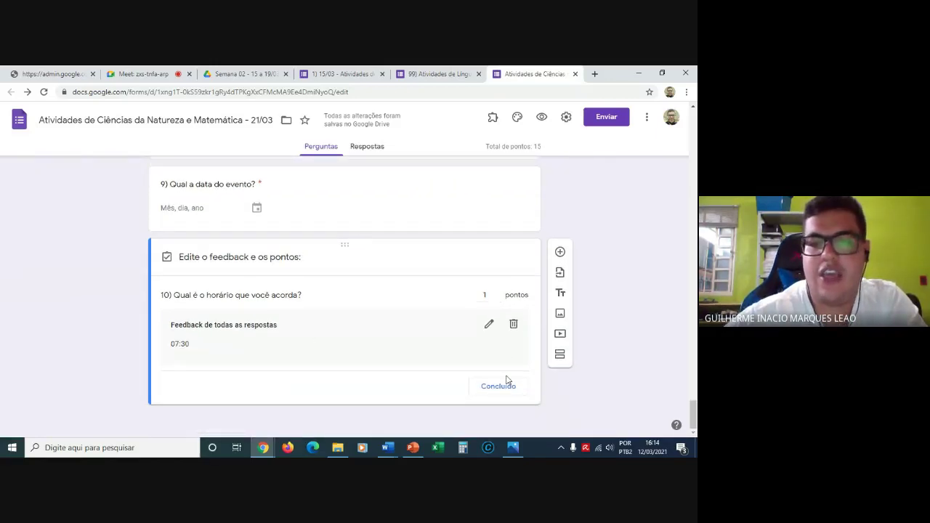
click(498, 386)
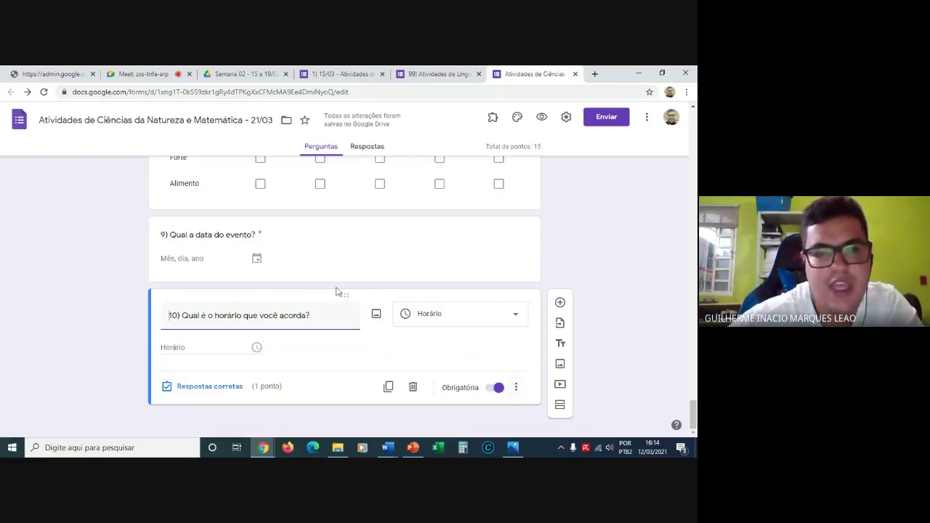
Add two blank questions below question 10, trying Upload de arquivo on the first and cancelling its Drive upload permission.
click(559, 302)
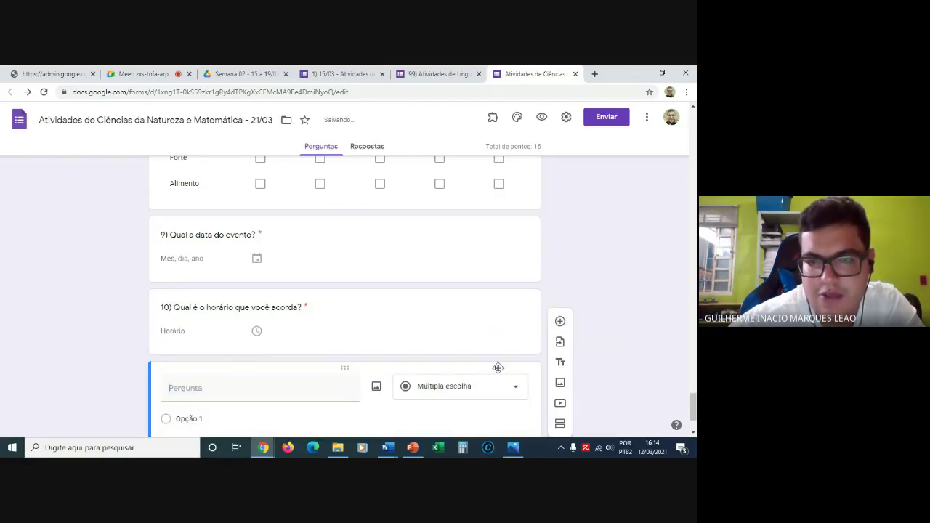
click(492, 389)
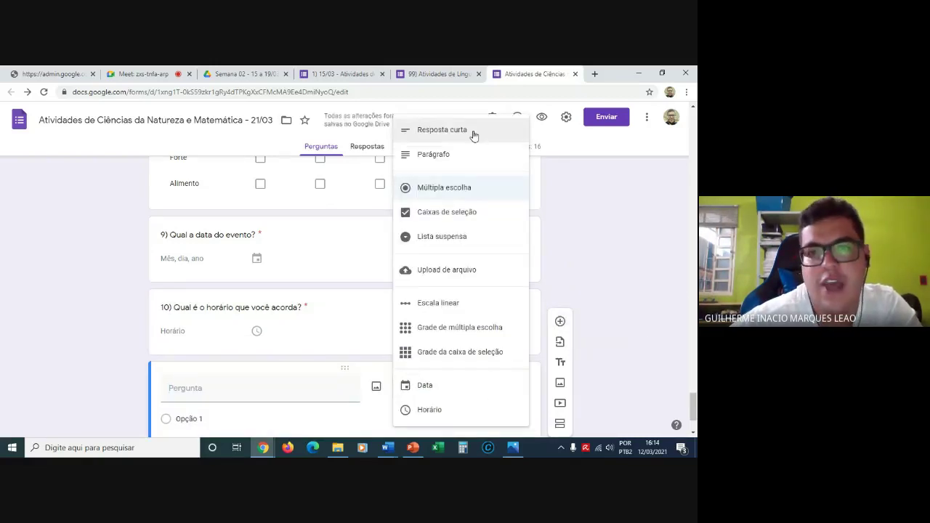
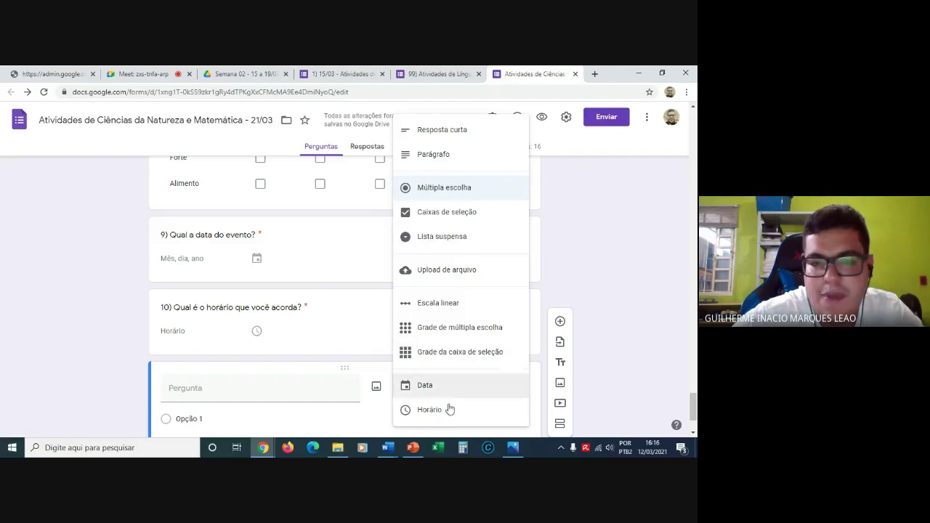
click(471, 271)
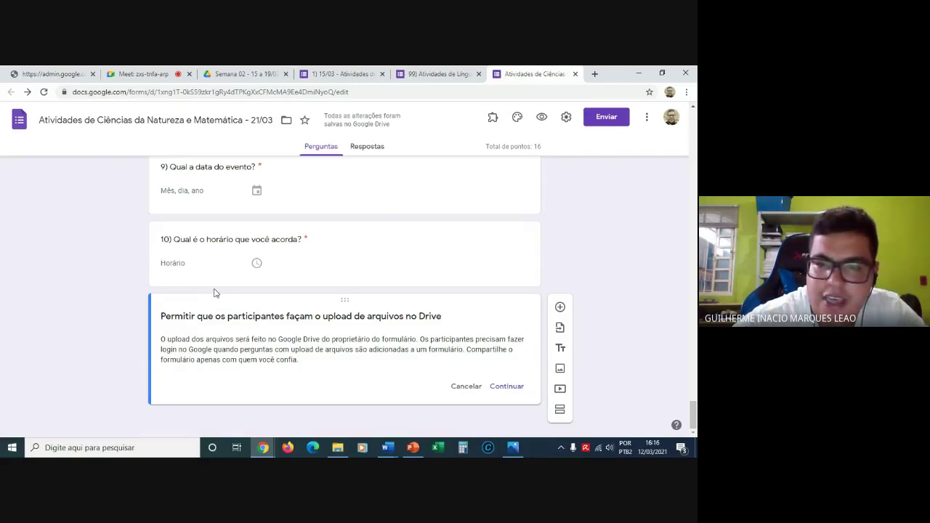
click(558, 309)
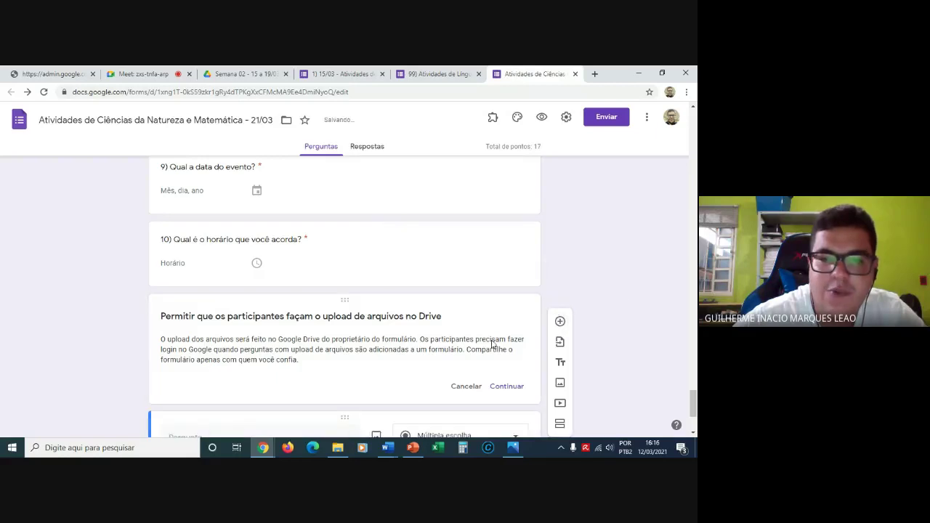
click(466, 386)
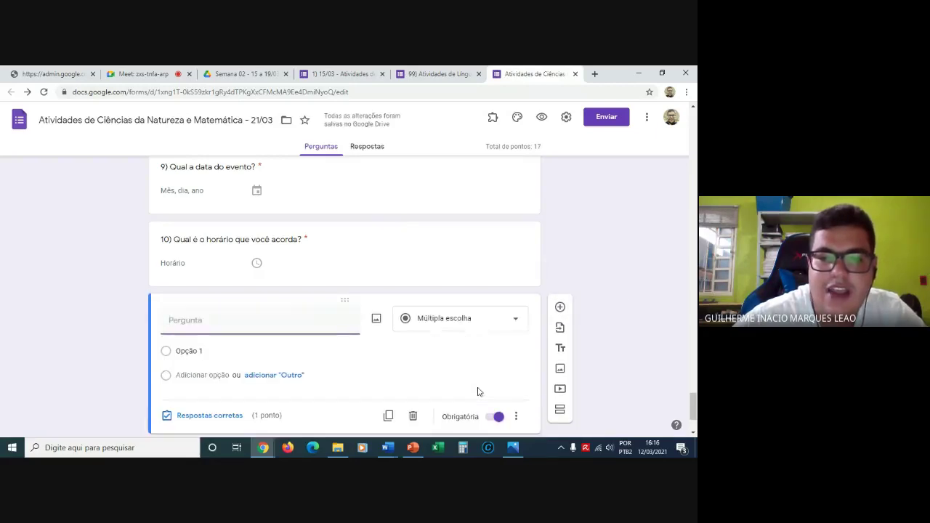
Make the blank question directly below question 10 an Upload de arquivo question and accept participants' uploads to Drive.
click(459, 330)
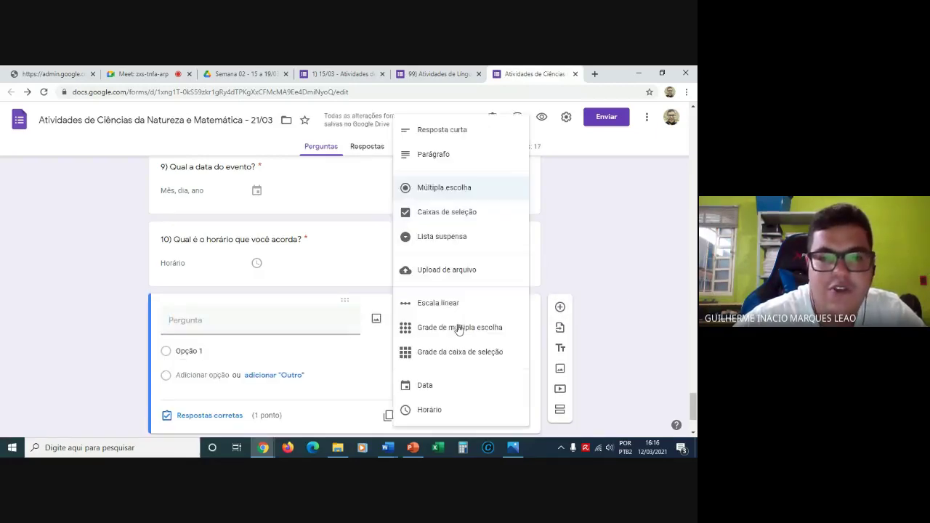
click(434, 274)
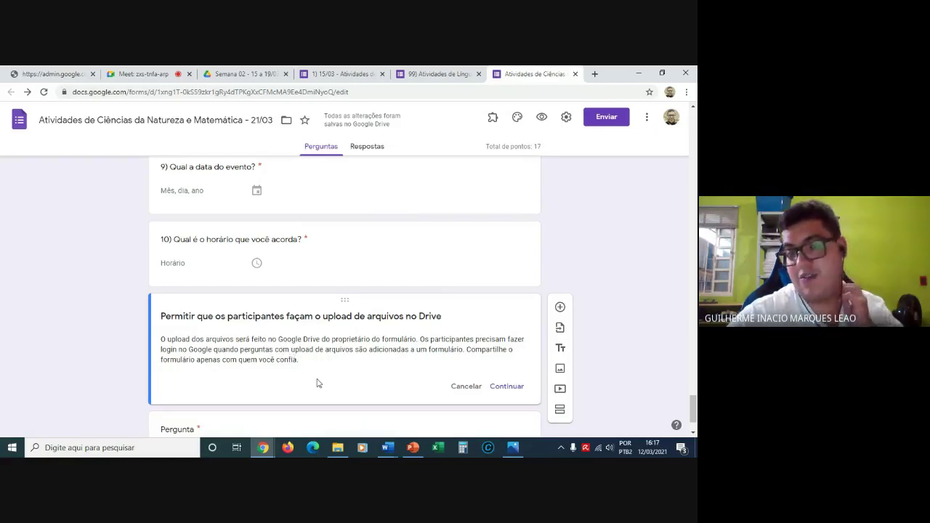
click(502, 390)
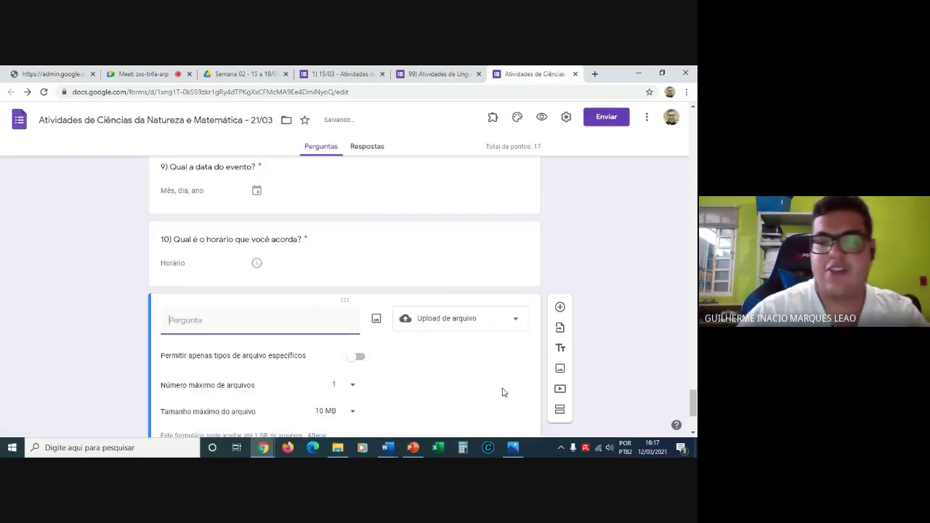
Enter the file upload question's text: "11) Envie-me uma foto dos seus cálculos no caderno de Matemática.".
text(11)
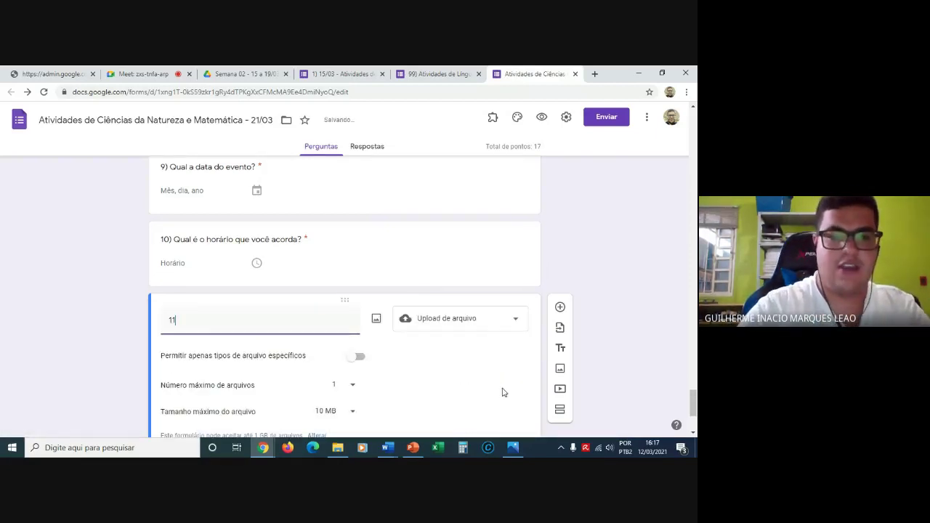
text() Envie-me )
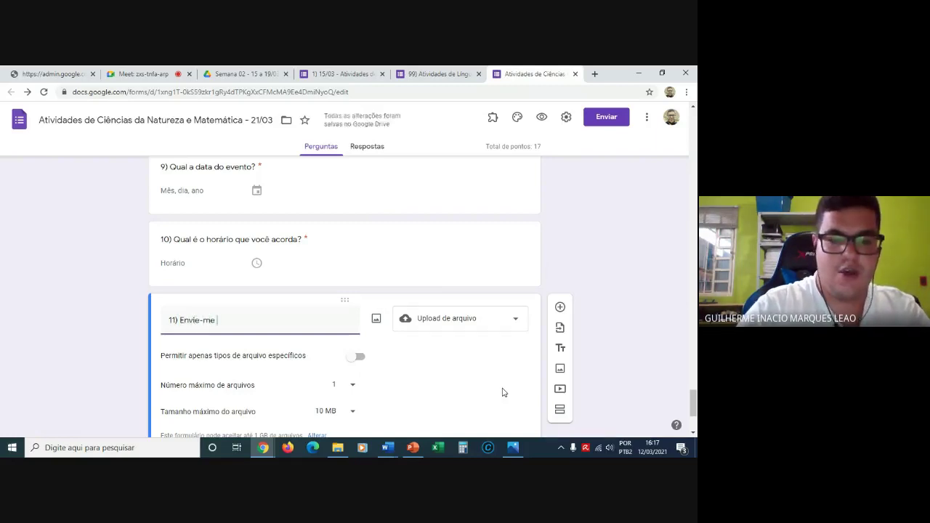
text(um afoto)
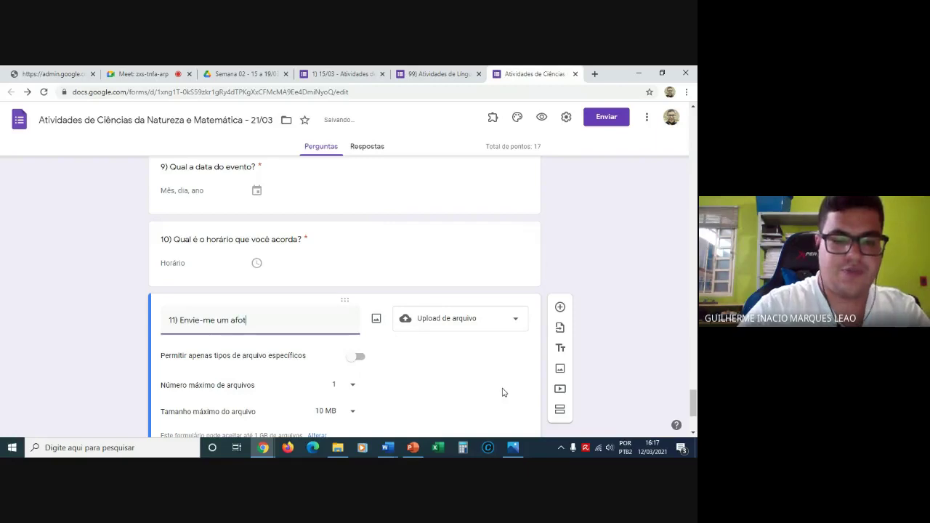
key(BackSpace)
key(BackSpace)
key(BackSpace)
key(BackSpace)
key(BackSpace)
key(BackSpace)
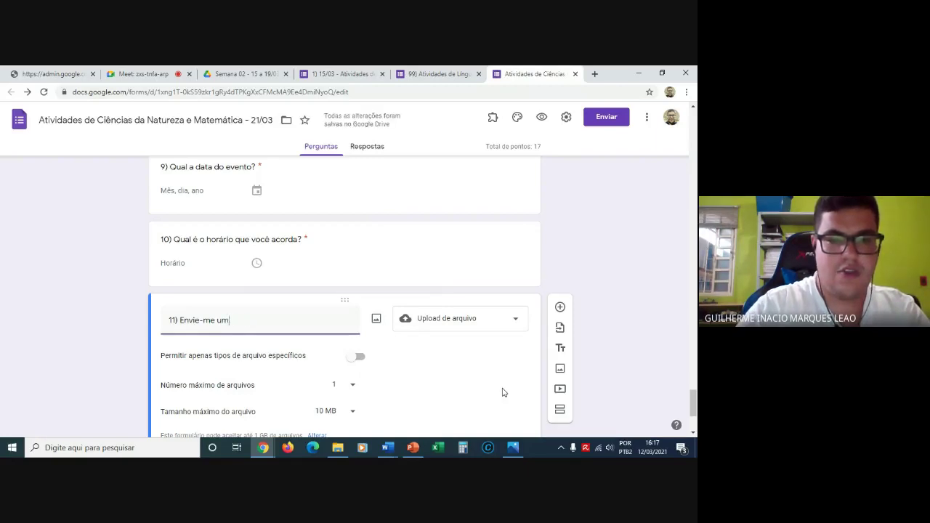
text(a foto d)
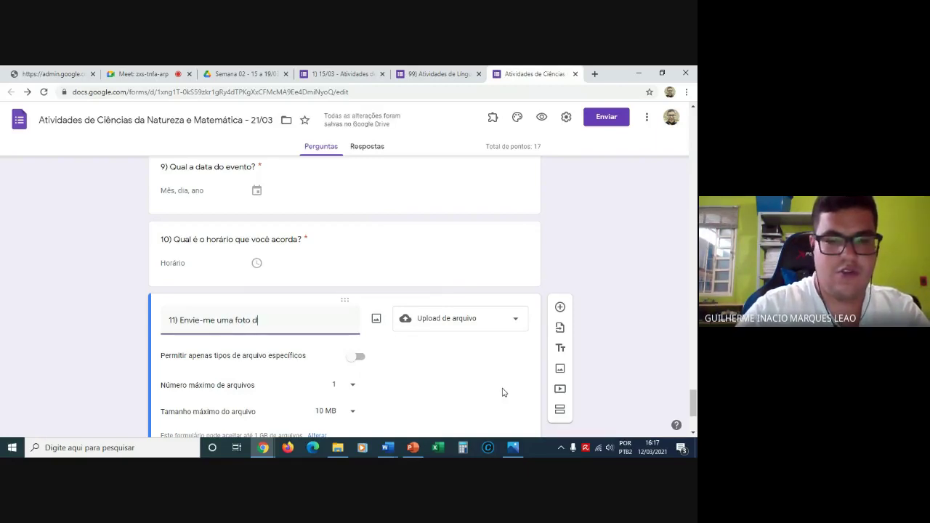
text(os seus cálcuko)
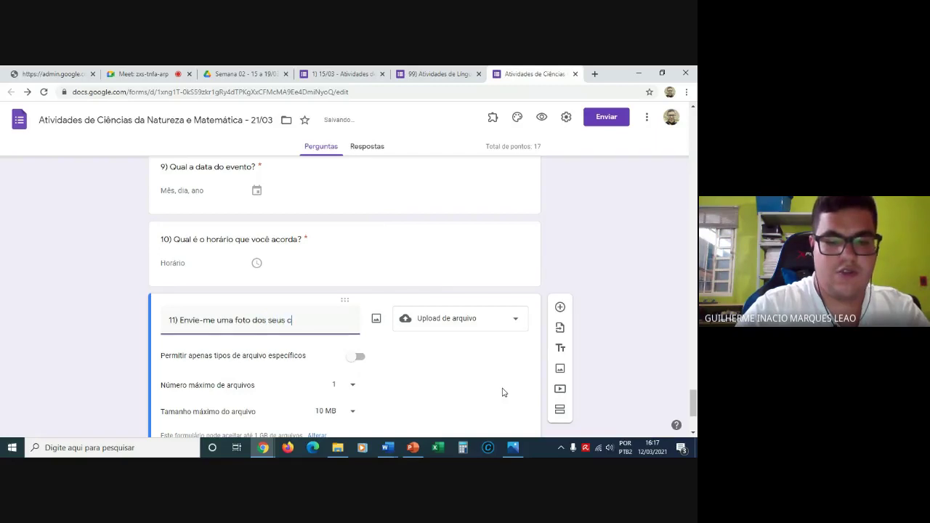
key(BackSpace)
key(BackSpace)
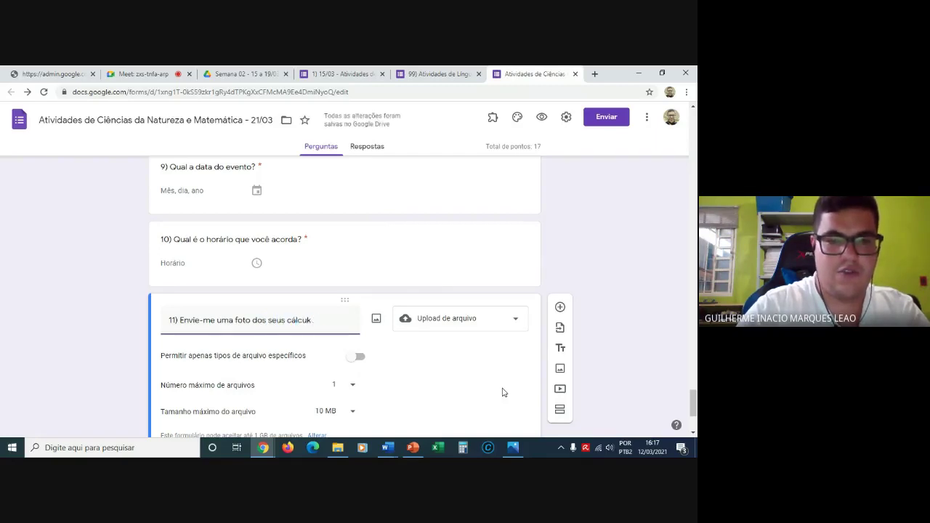
text(los n)
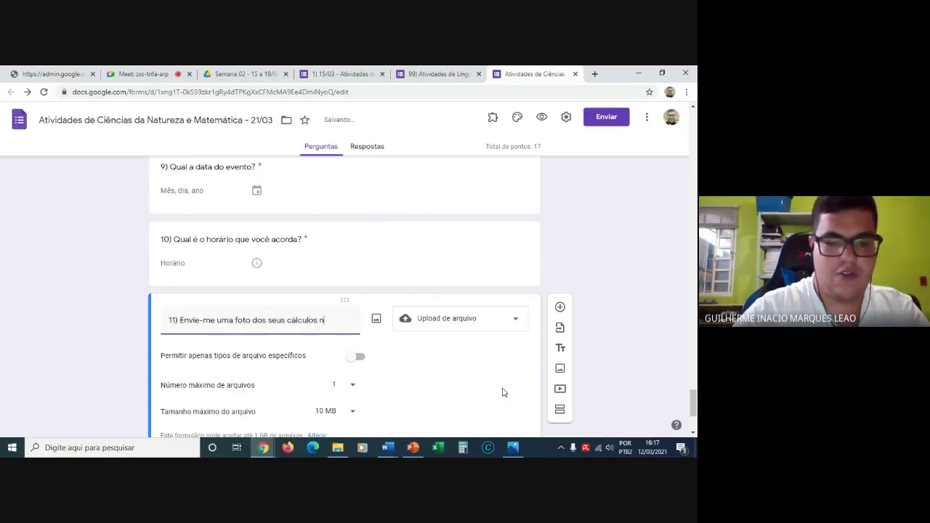
text(o caderno de)
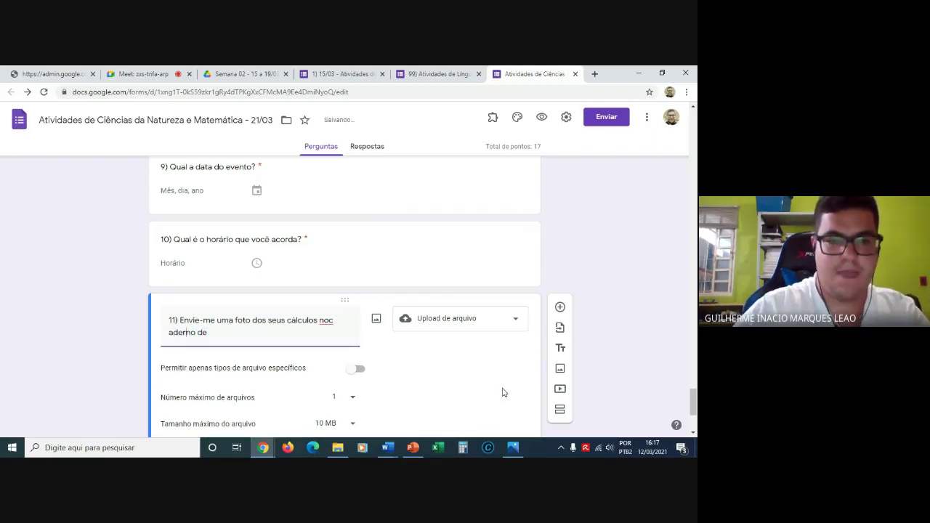
key(ctrl+Left)
key(Left)
key(BackSpace)
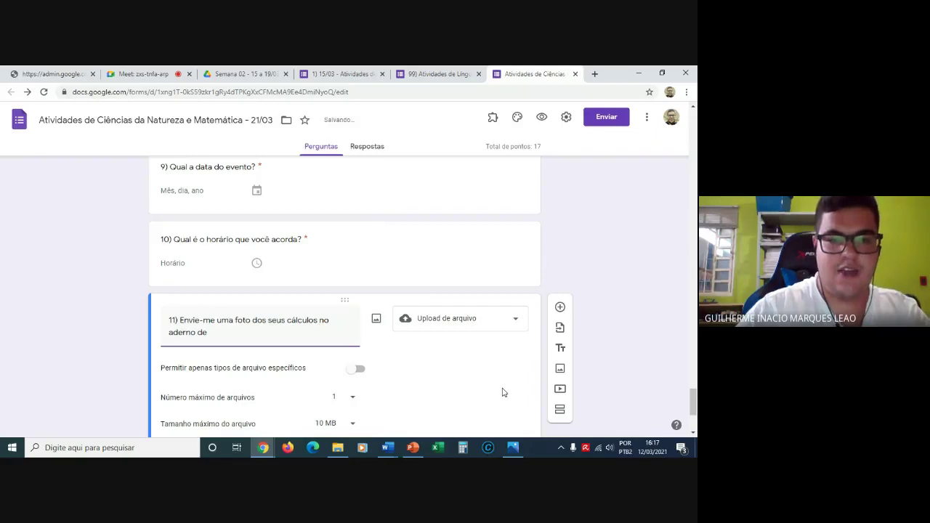
text(caderno)
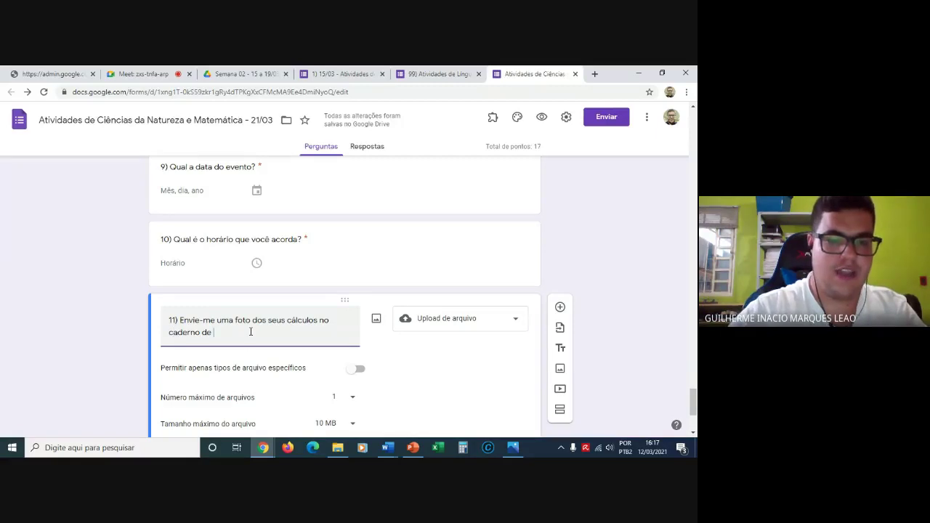
text( de Matem)
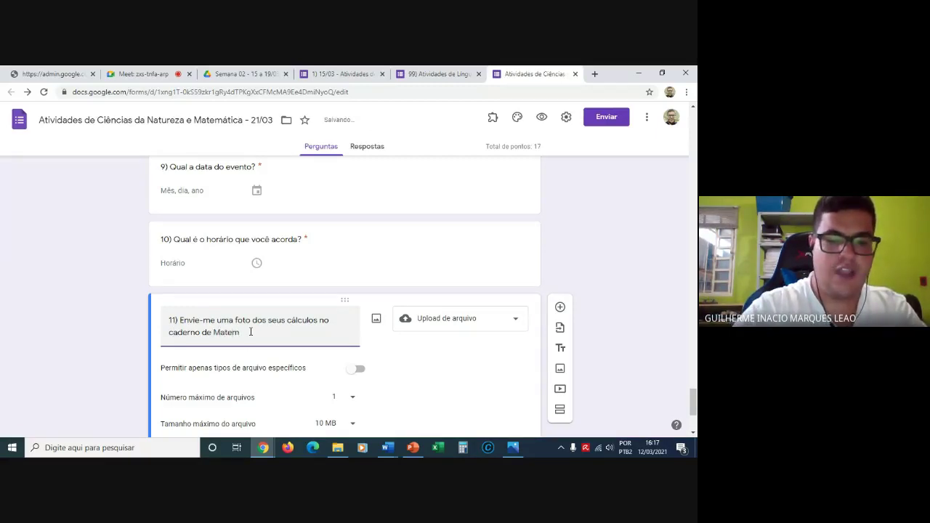
text(ática.)
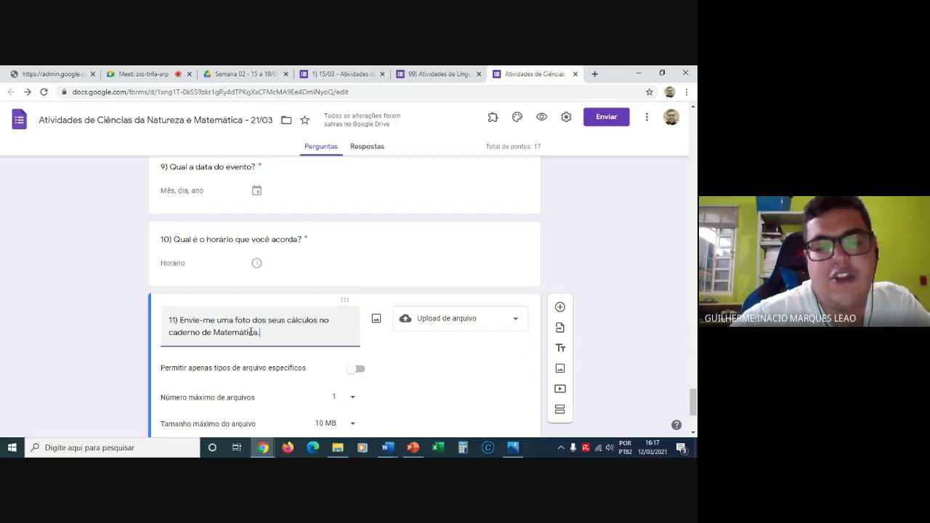
click(110, 332)
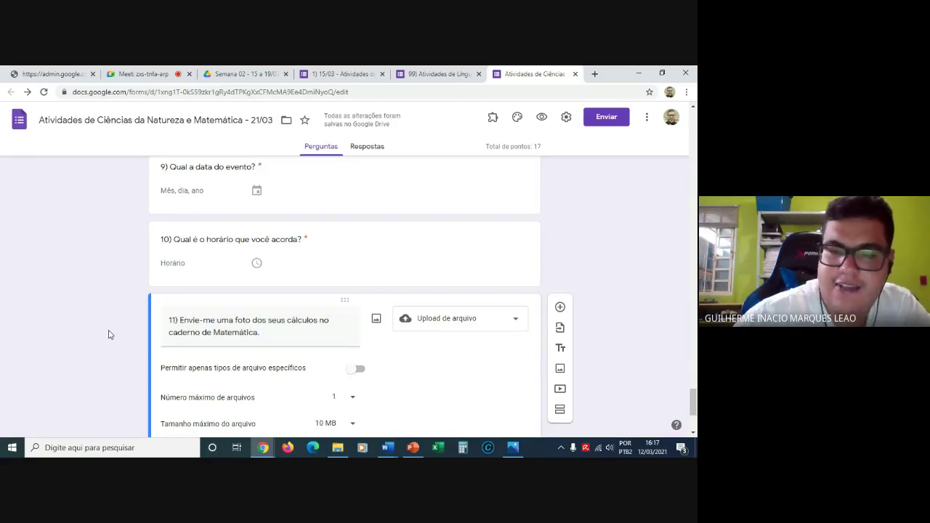
Try 5 and 10 as question 11's maximum number of files, and view the maximum file size options without choosing another.
scroll(109, 335, down, 2)
scroll(110, 335, down, 2)
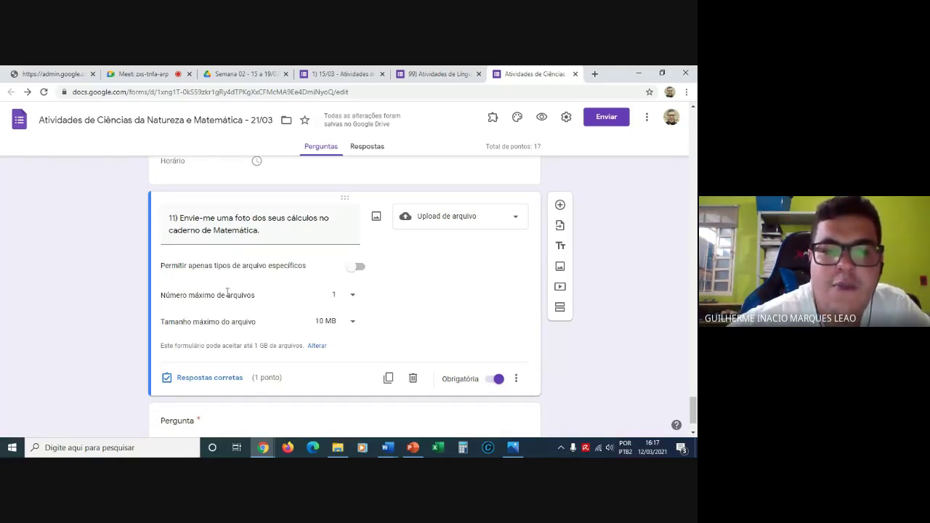
click(353, 300)
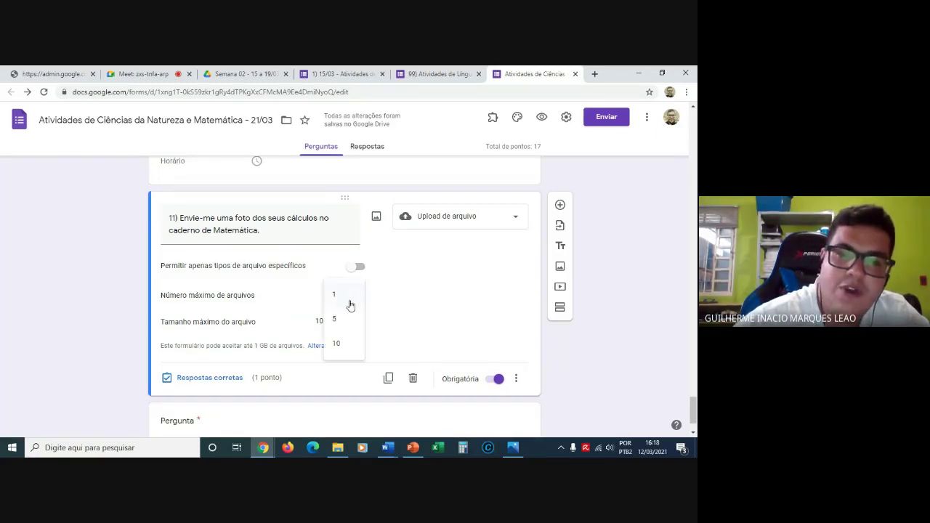
click(344, 321)
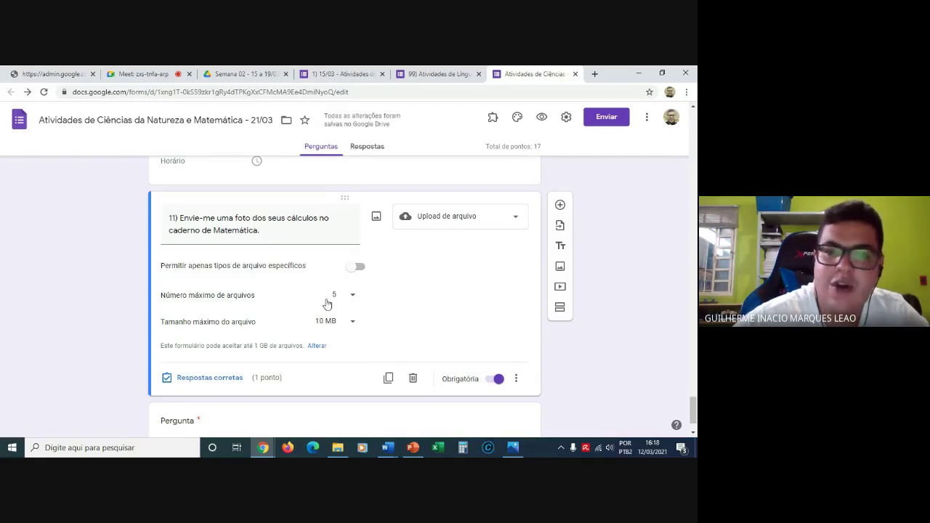
click(328, 301)
click(337, 326)
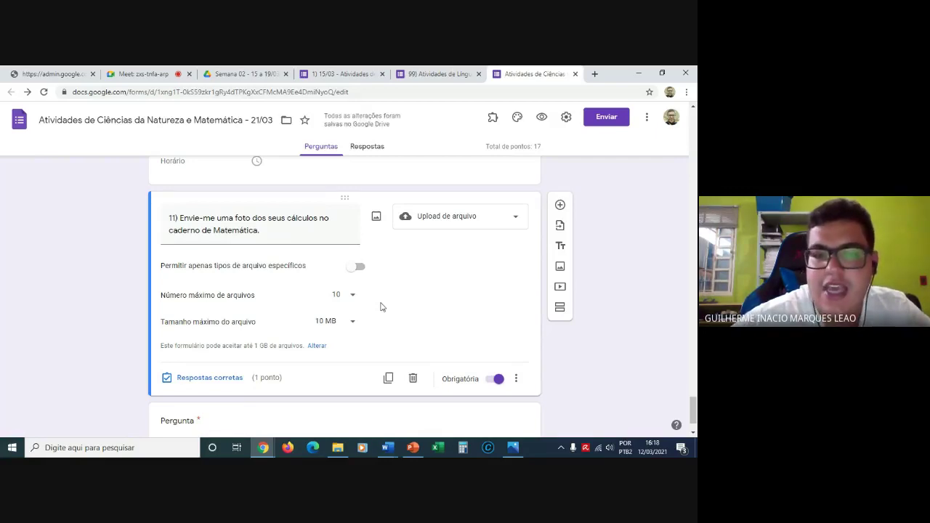
click(345, 326)
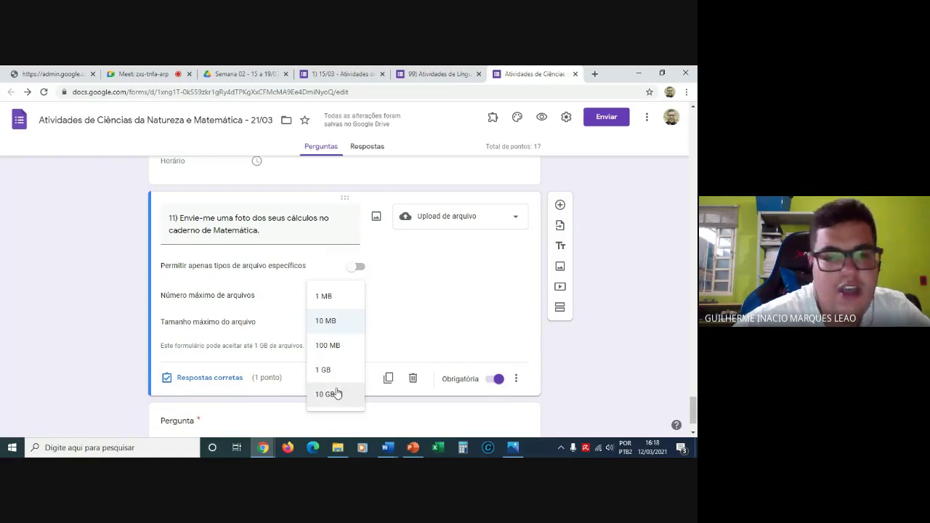
click(398, 317)
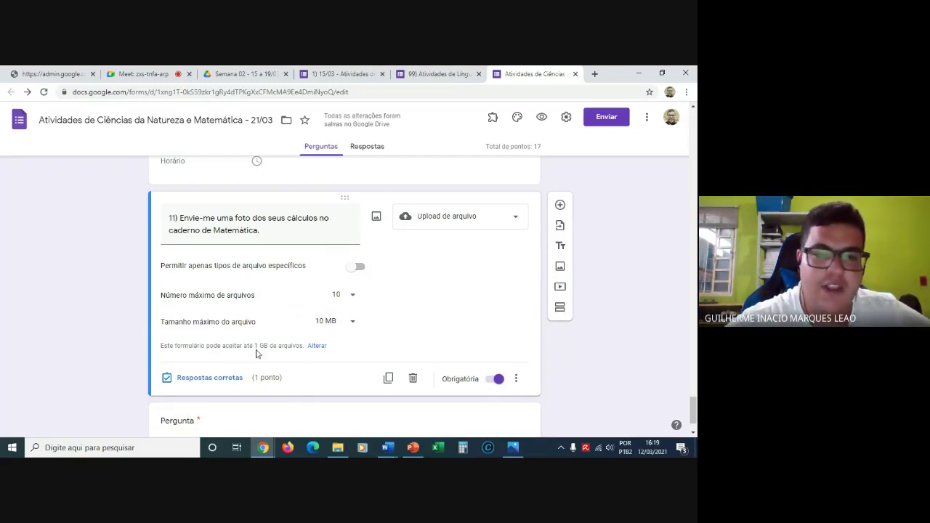
Set the form's maximum total size of all uploaded files to 10 GB and save the settings.
click(317, 346)
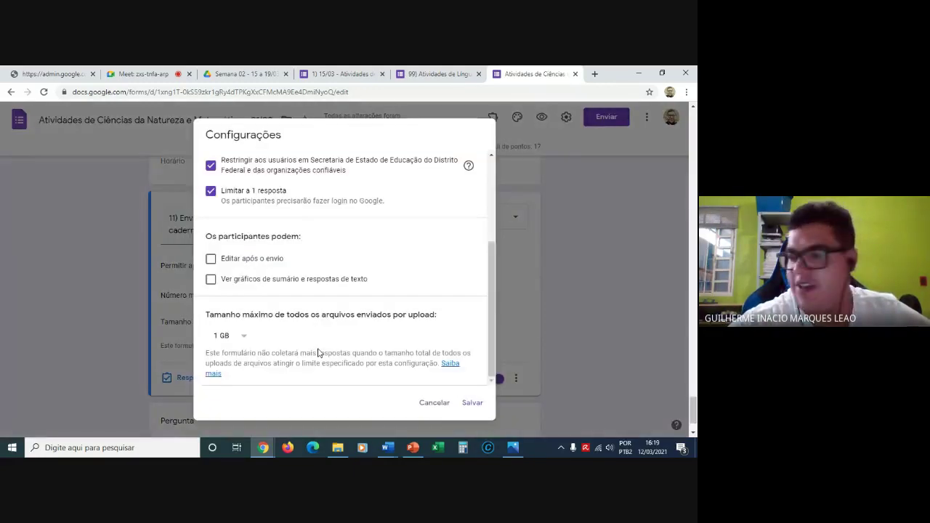
click(224, 339)
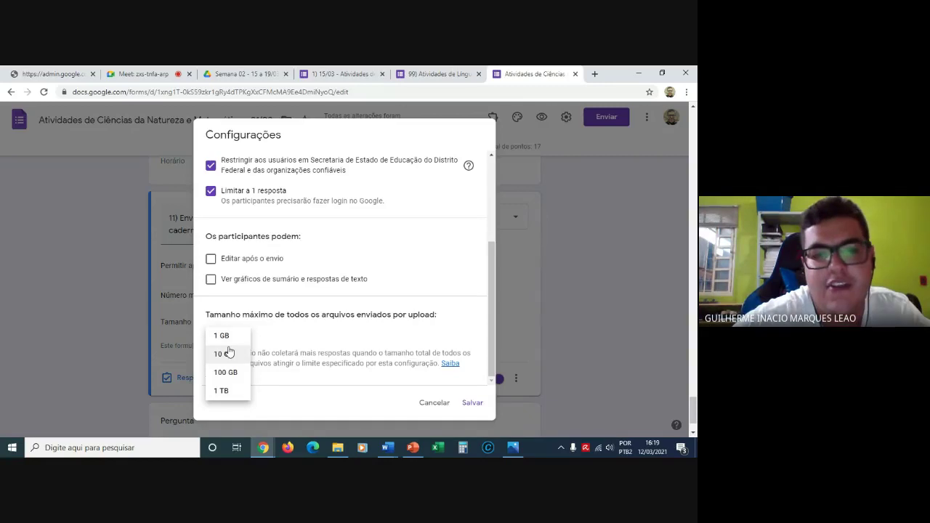
click(227, 353)
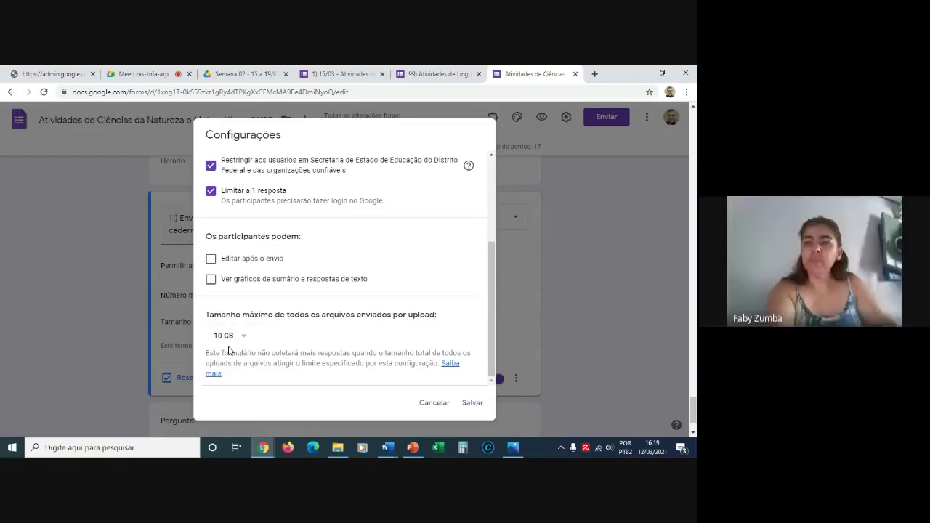
click(471, 404)
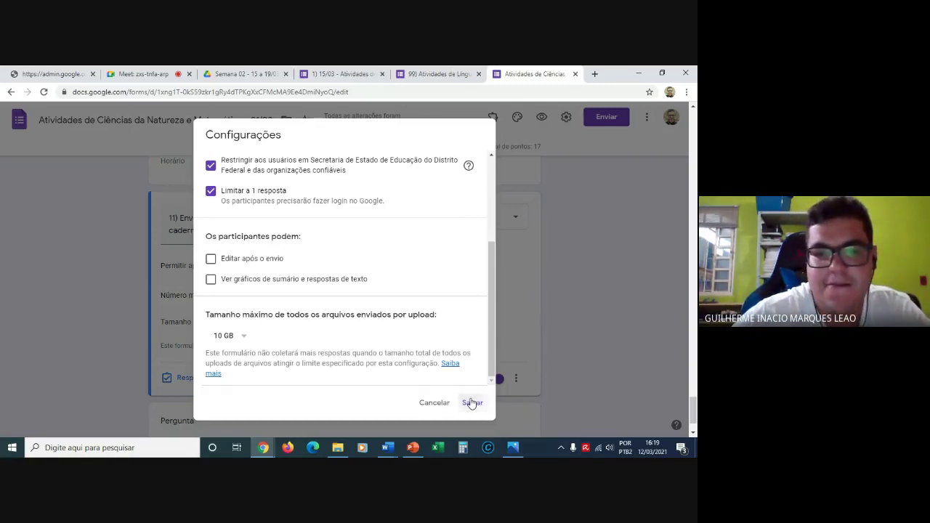
Switch through the other open forms and Drive to the Google Meet call, and return to the Ciências da Natureza e Matemática form.
click(433, 72)
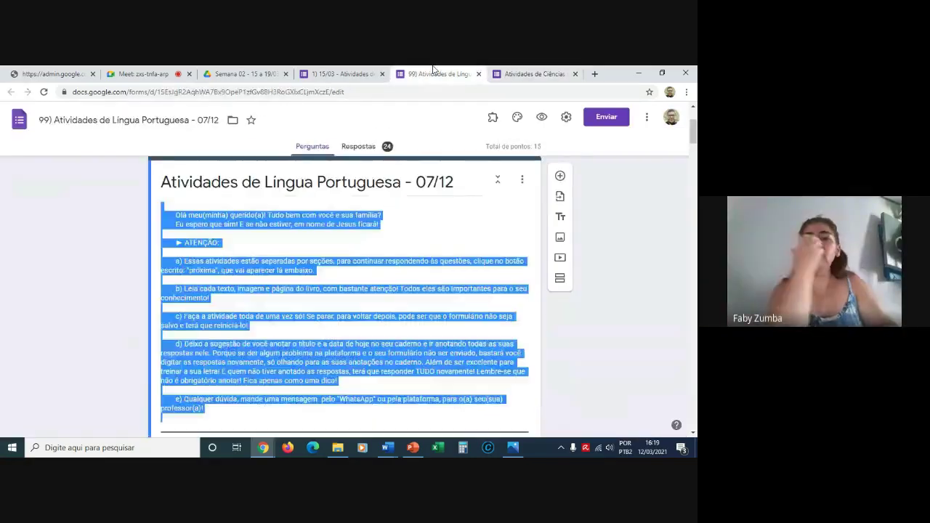
click(314, 72)
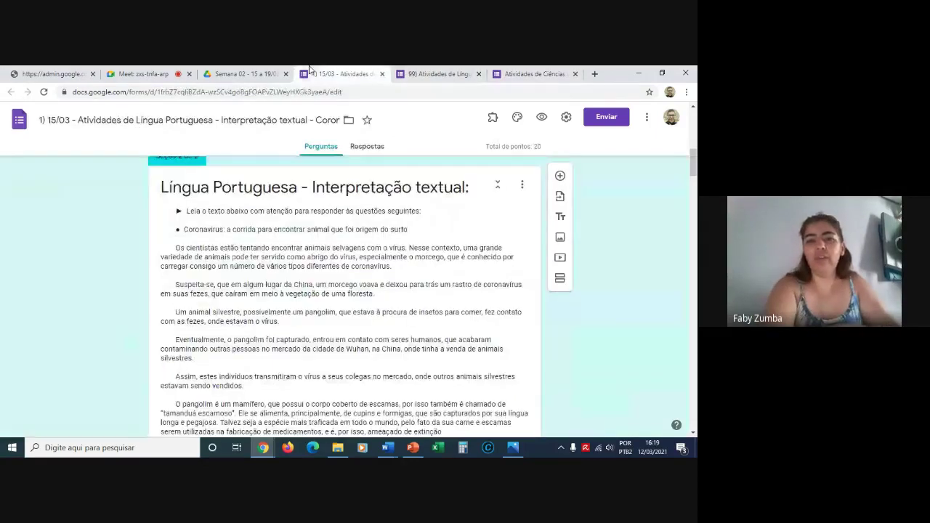
click(240, 71)
click(166, 69)
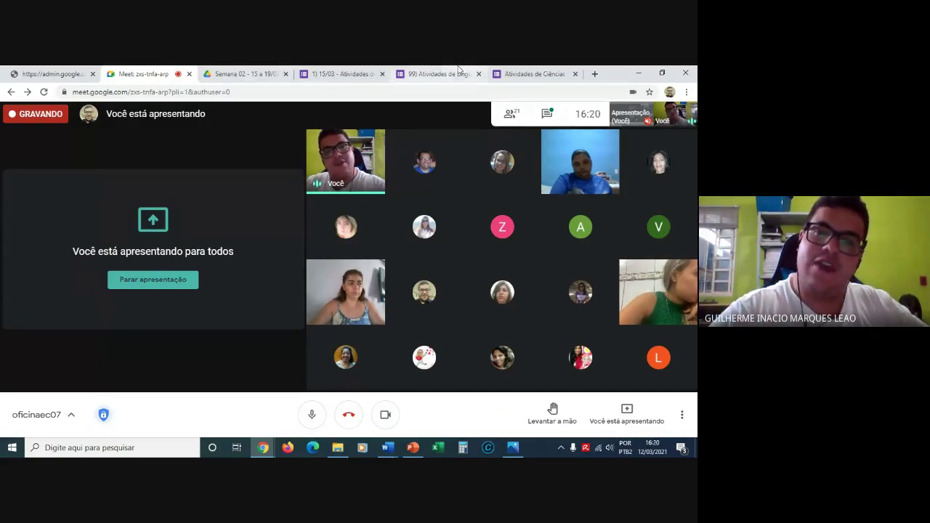
click(555, 73)
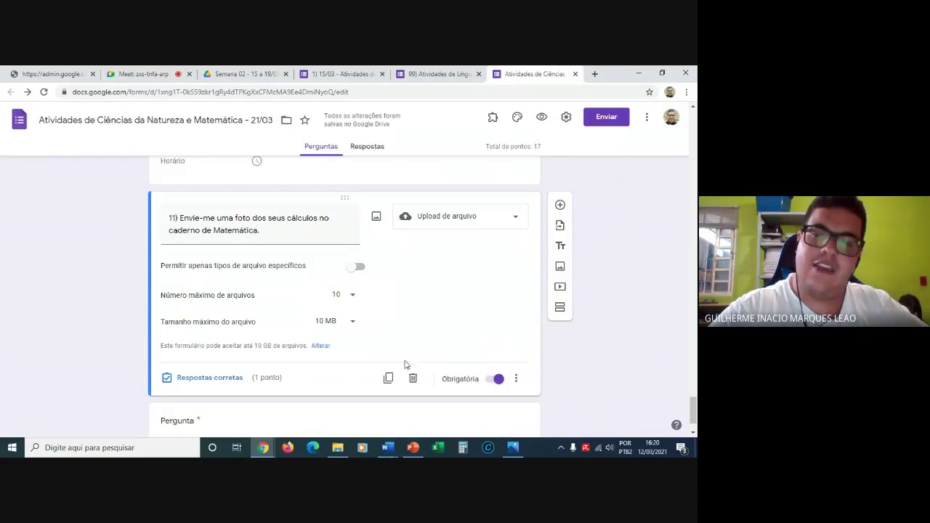
Review the form's total upload size options, reselect 10 GB and save the settings again.
click(320, 345)
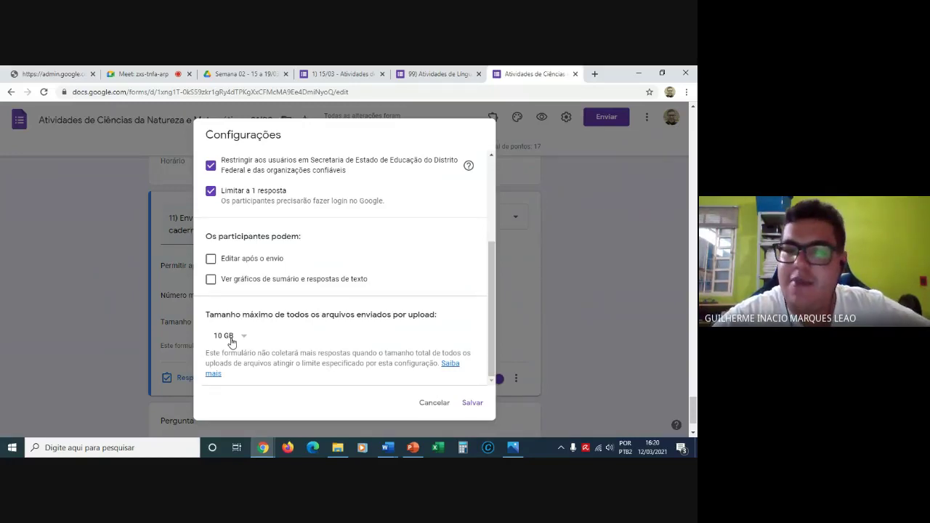
click(232, 341)
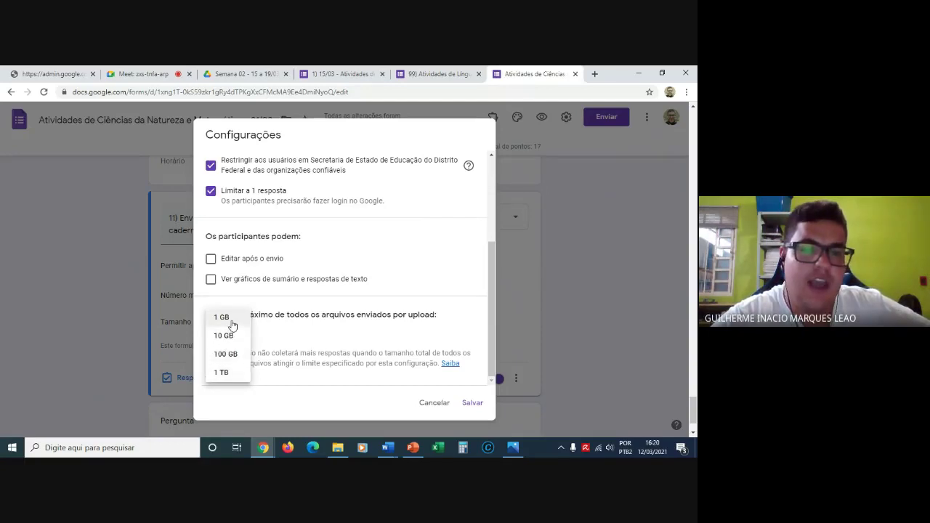
click(231, 335)
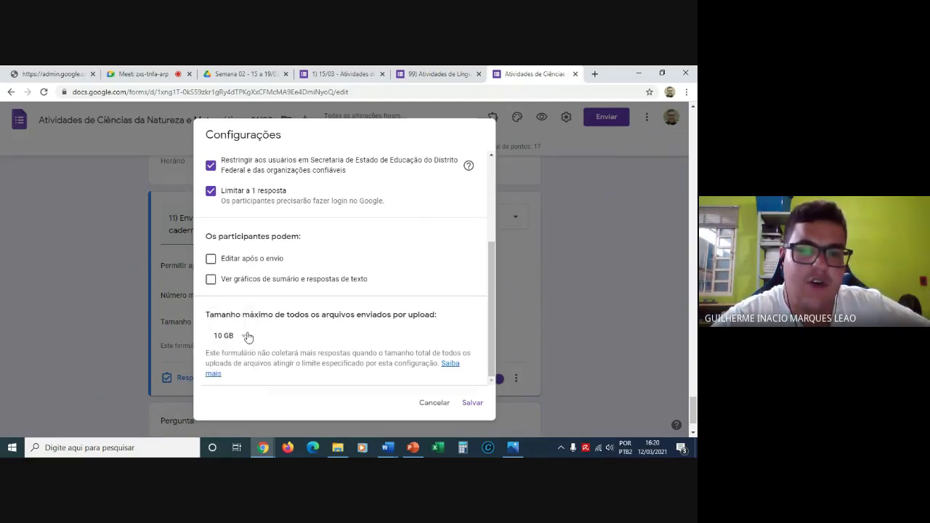
click(472, 404)
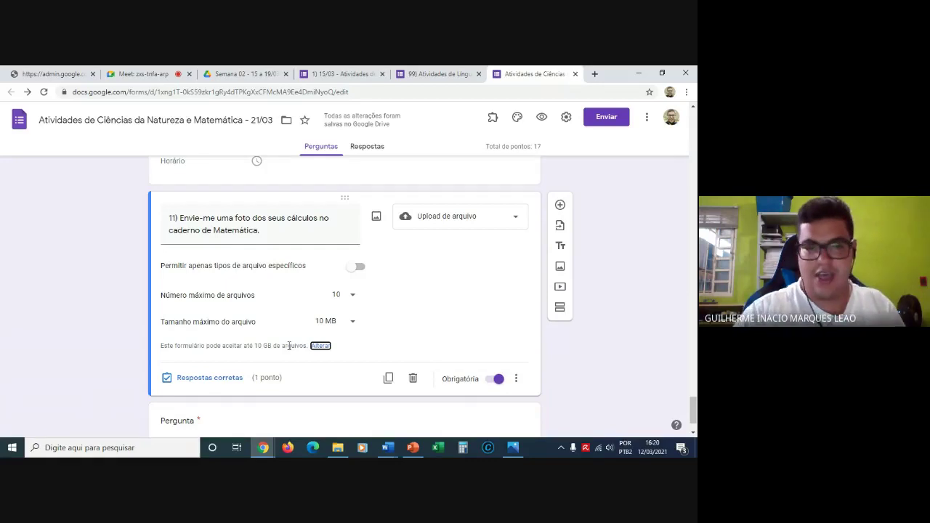
Set question 11's maximum number of files to 5, trying 1 first.
click(336, 296)
click(341, 257)
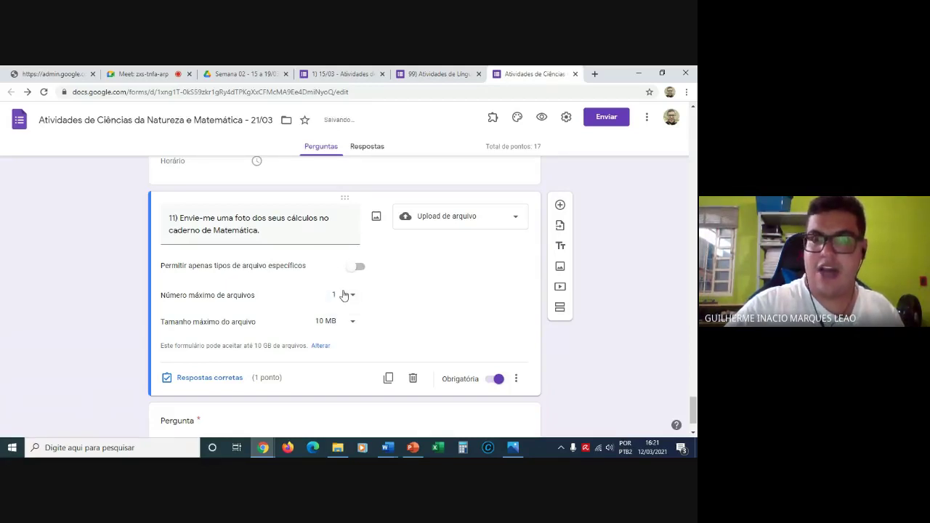
click(345, 295)
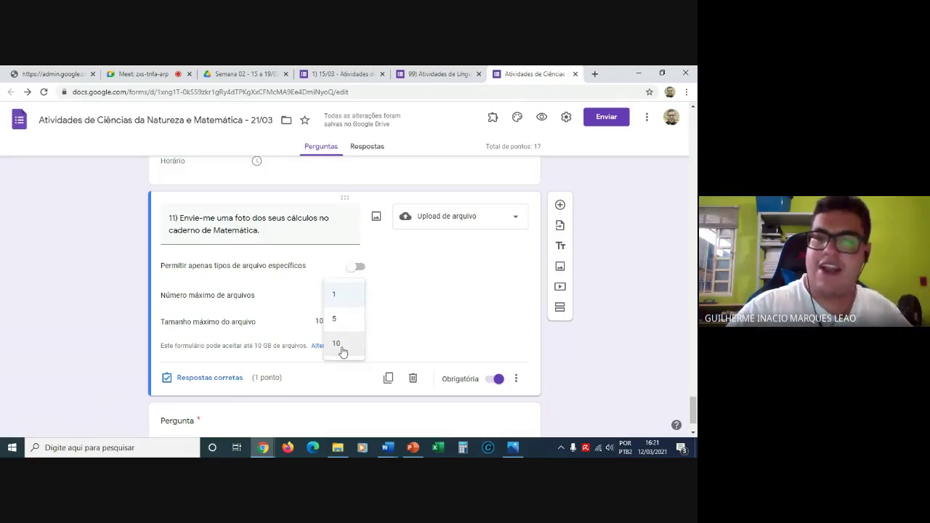
click(337, 321)
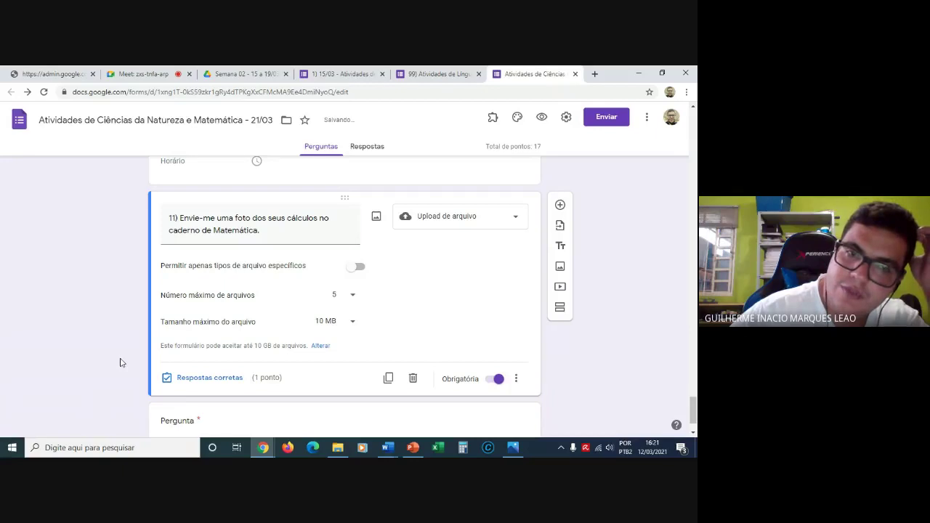
Delete the blank question below question 11, and add another blank question and remove it as well.
click(178, 421)
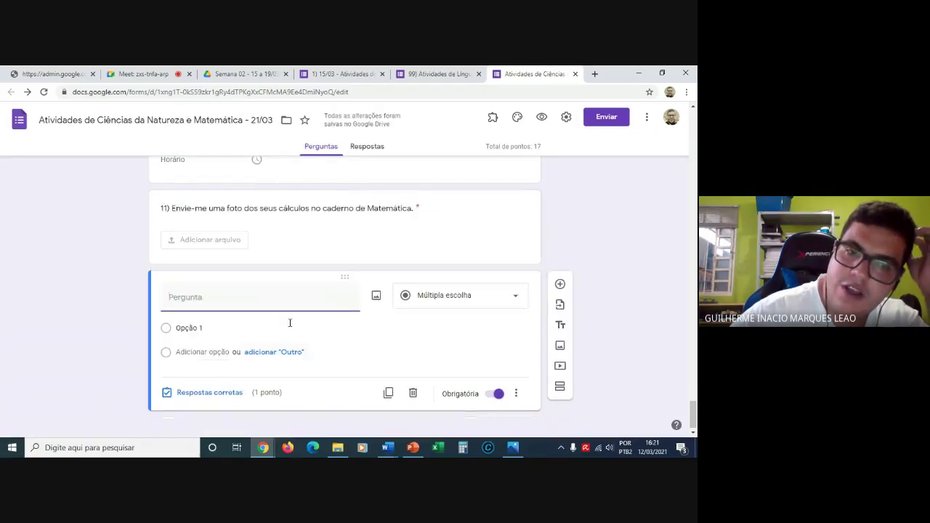
click(412, 394)
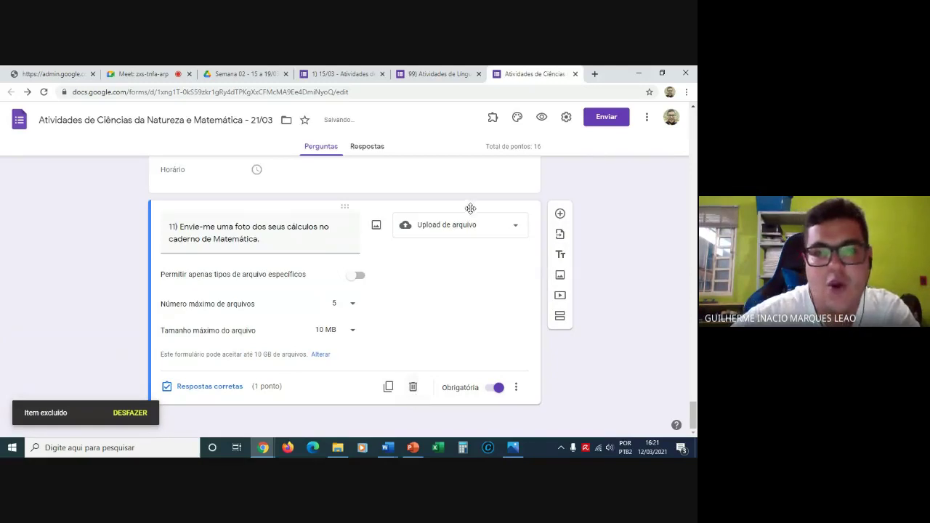
click(560, 214)
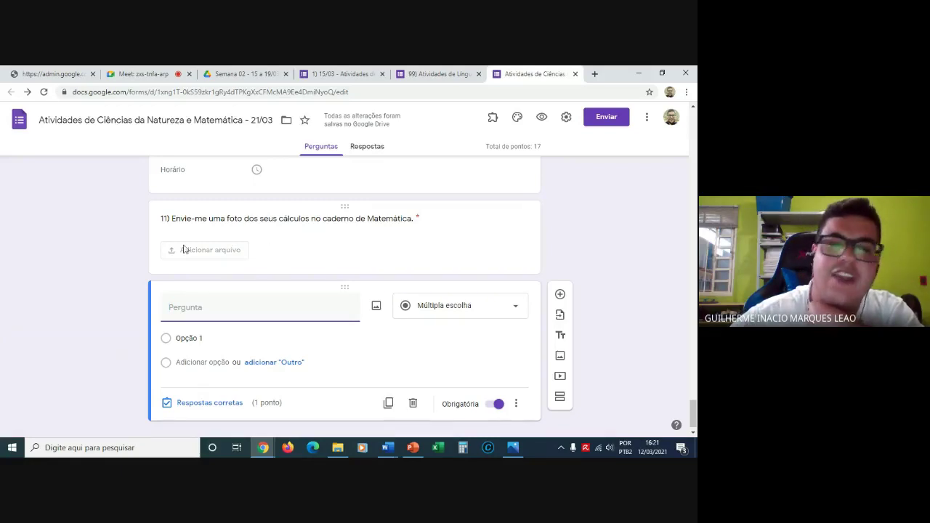
click(412, 404)
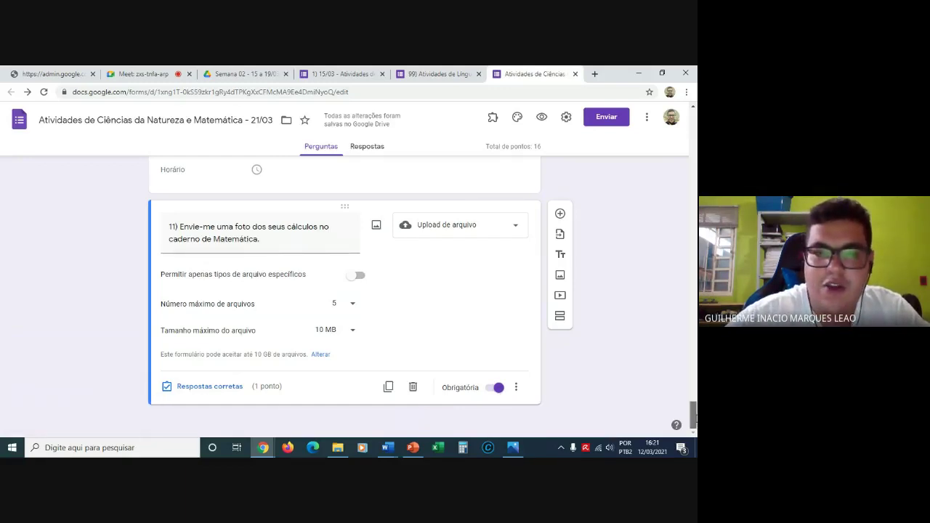
Add a new section after question 11 and title it "Matemática - Adição:".
drag(695, 419, 694, 122)
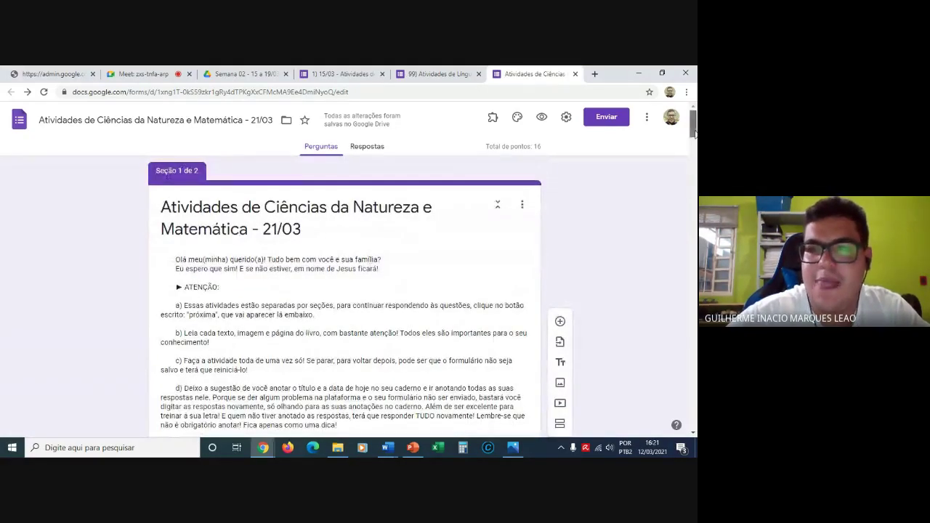
scroll(694, 140, down, 1)
drag(694, 140, 694, 167)
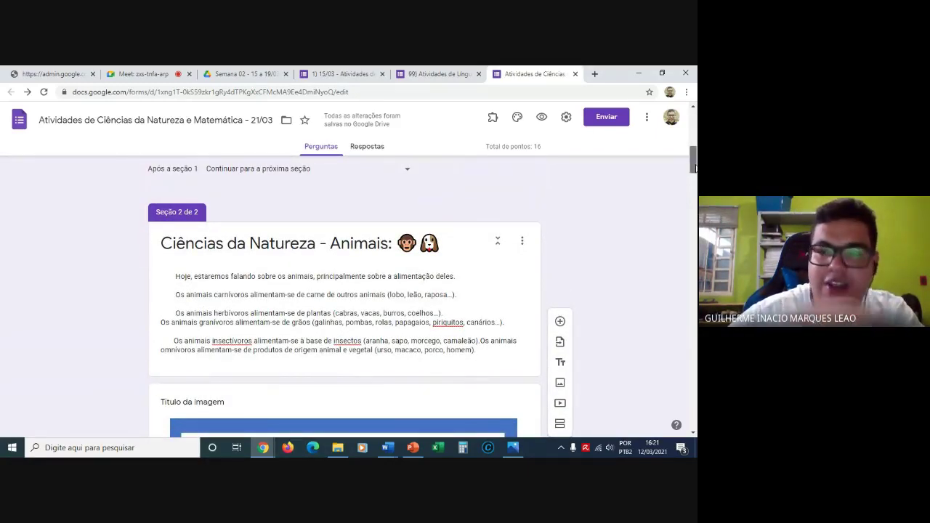
drag(695, 168, 695, 428)
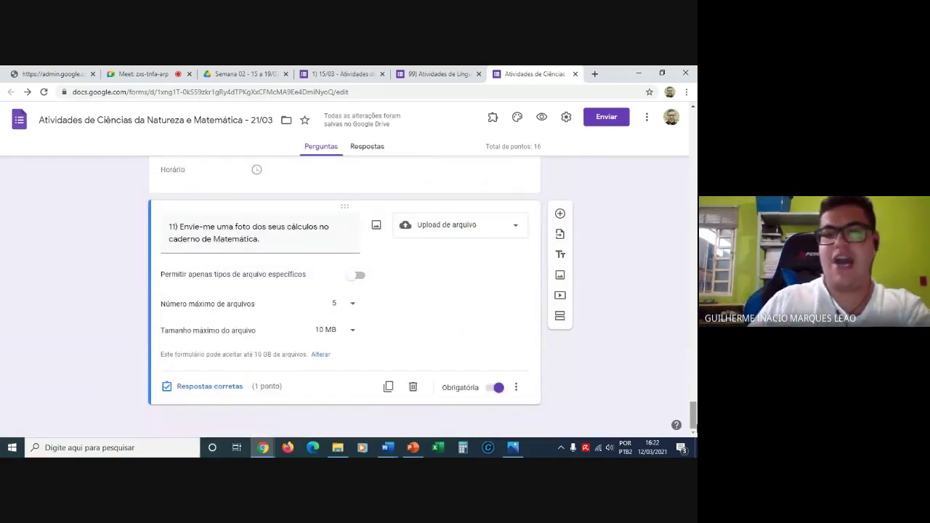
click(561, 318)
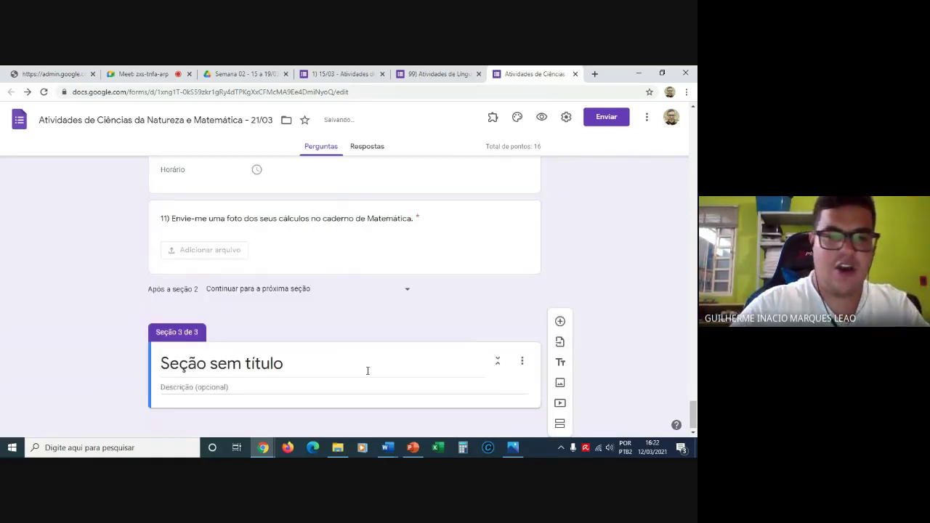
click(326, 374)
text(M)
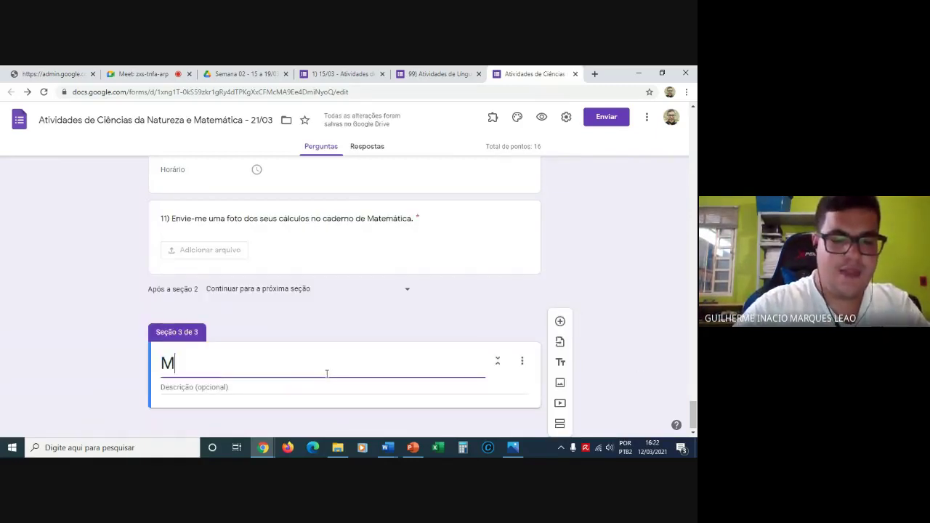
text(atempatica)
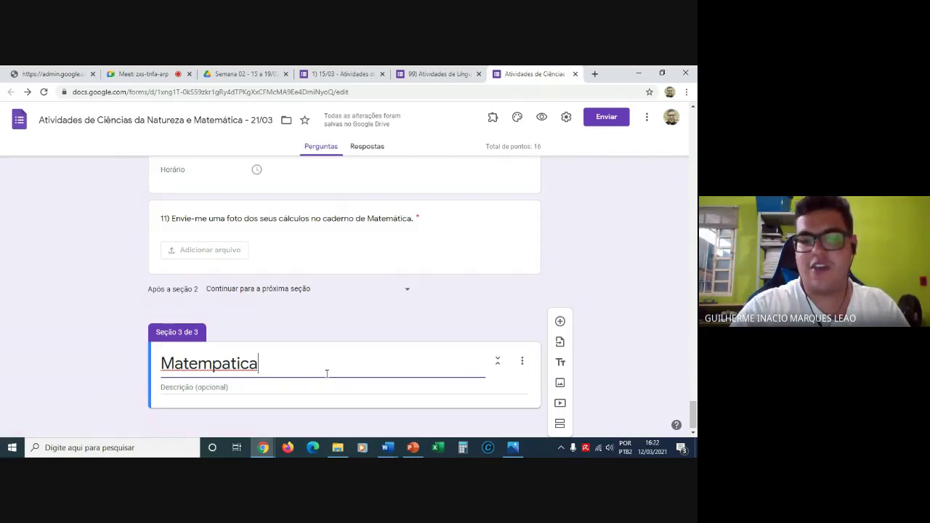
key(BackSpace)
key(BackSpace)
key(BackSpace)
key(BackSpace)
key(BackSpace)
key(BackSpace)
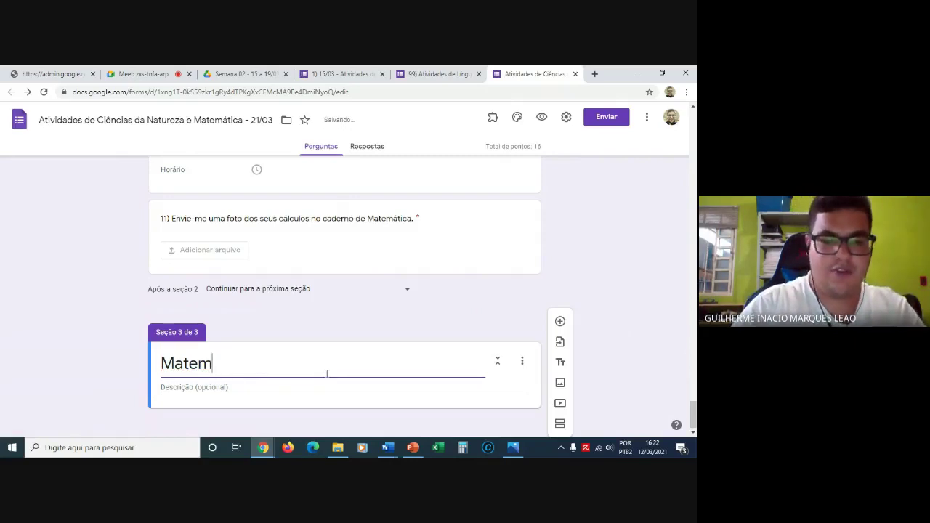
text(ática )
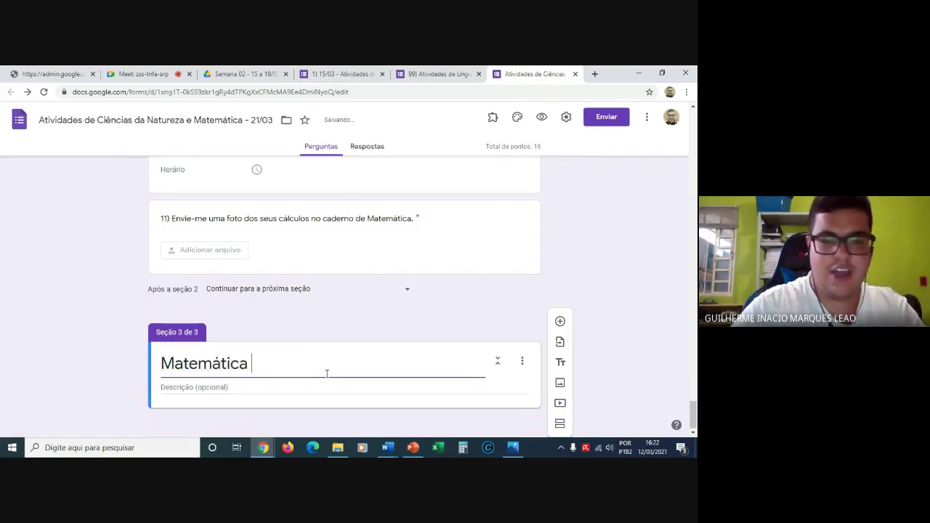
text(- Adiç)
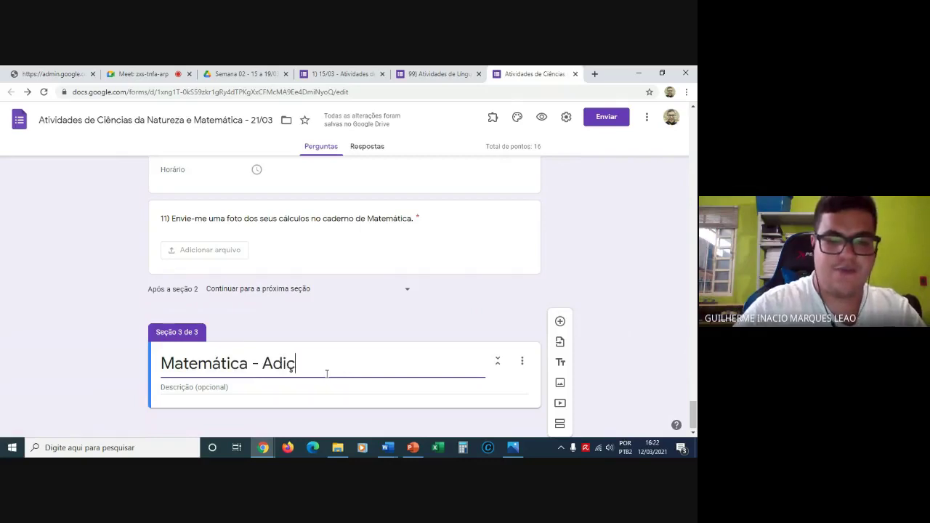
text(ão:)
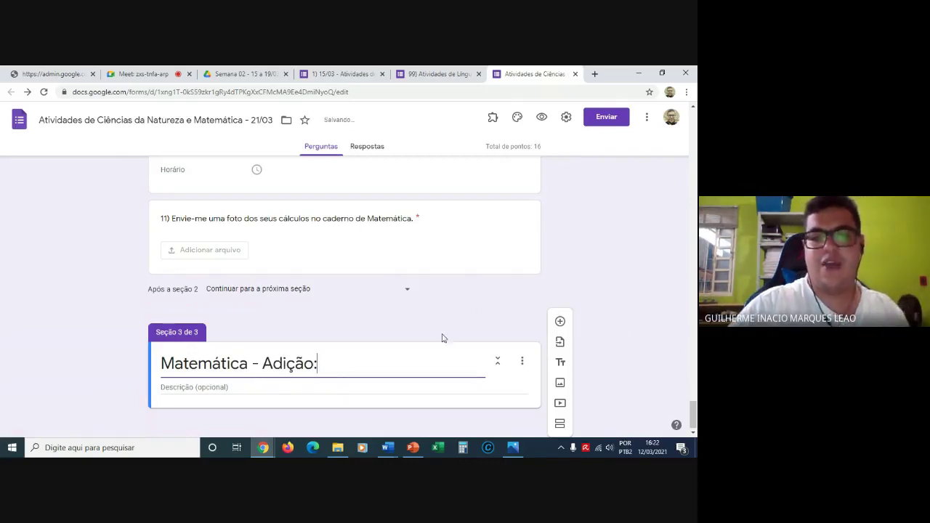
Add a question to the Matemática - Adição section and enter "12)" as its question text.
click(560, 321)
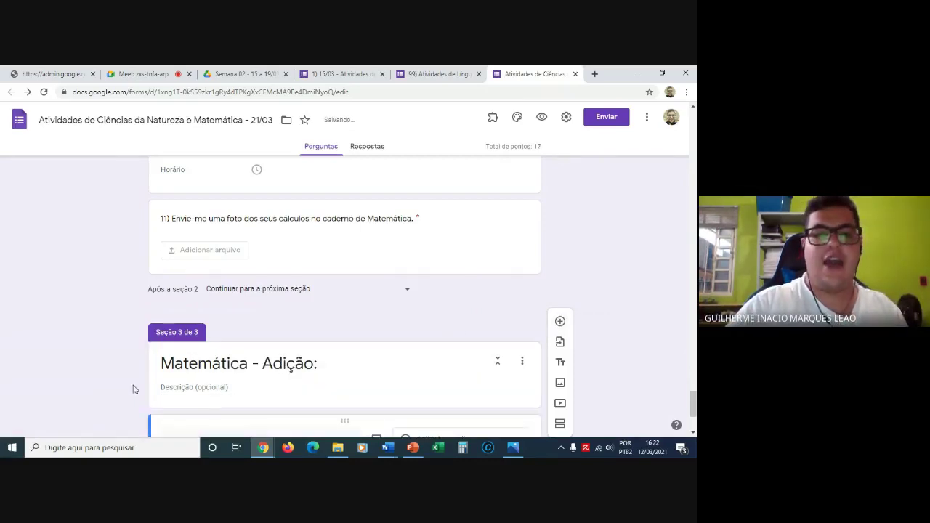
scroll(125, 386, down, 1)
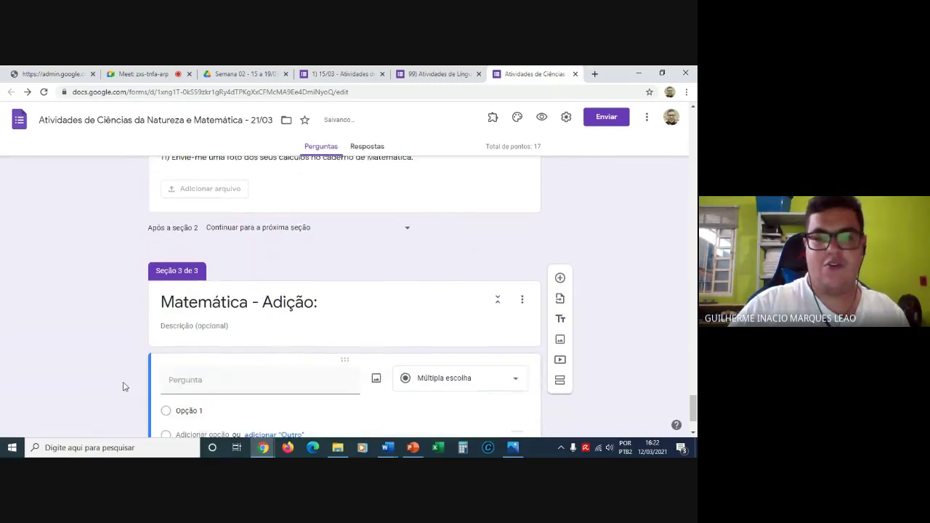
click(181, 380)
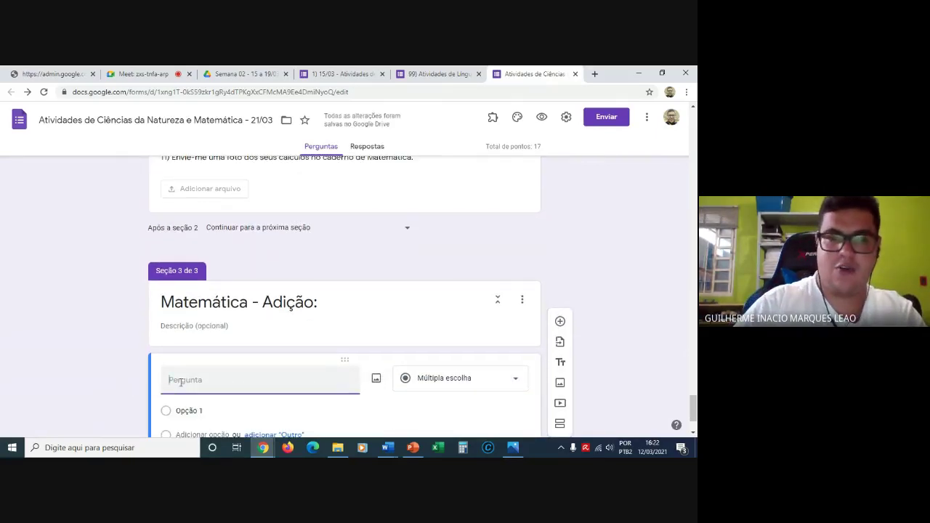
text(11))
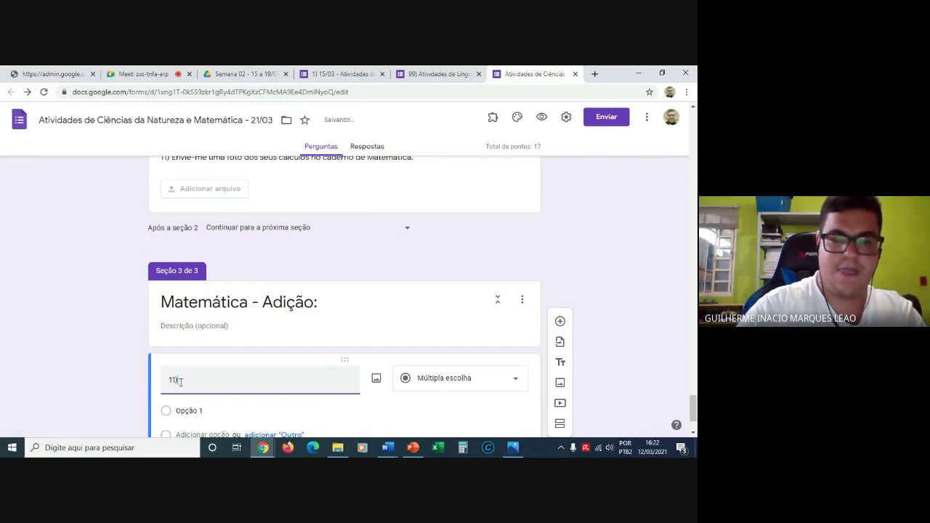
text(2)
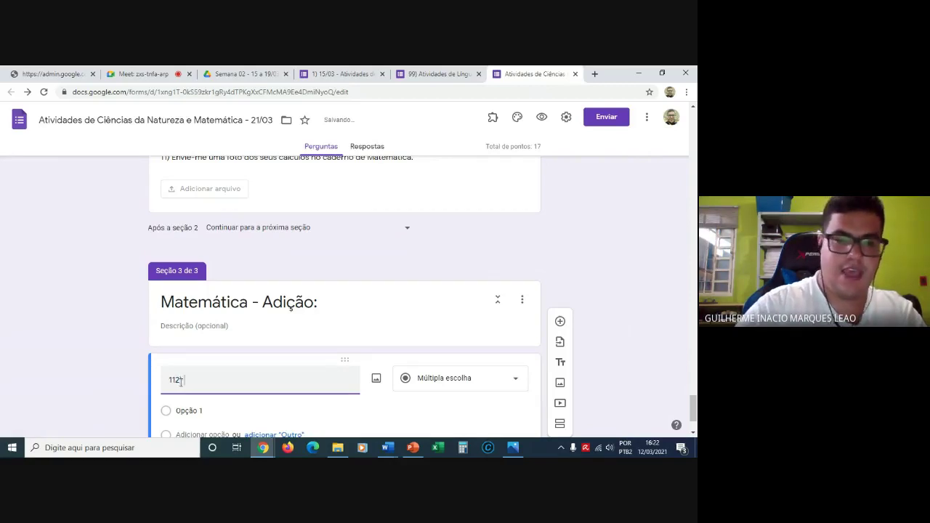
key(BackSpace)
key(BackSpace)
key(BackSpace)
key(BackSpace)
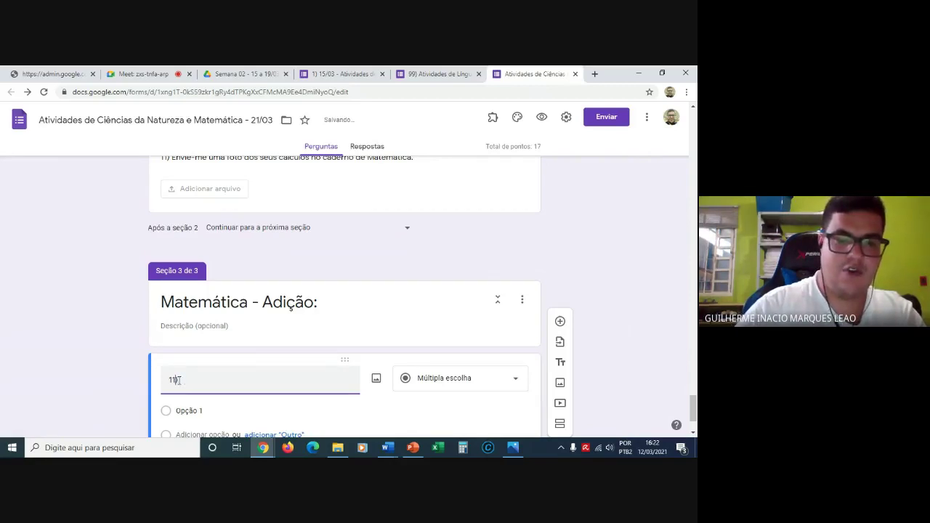
text())
key(Left)
text(2)
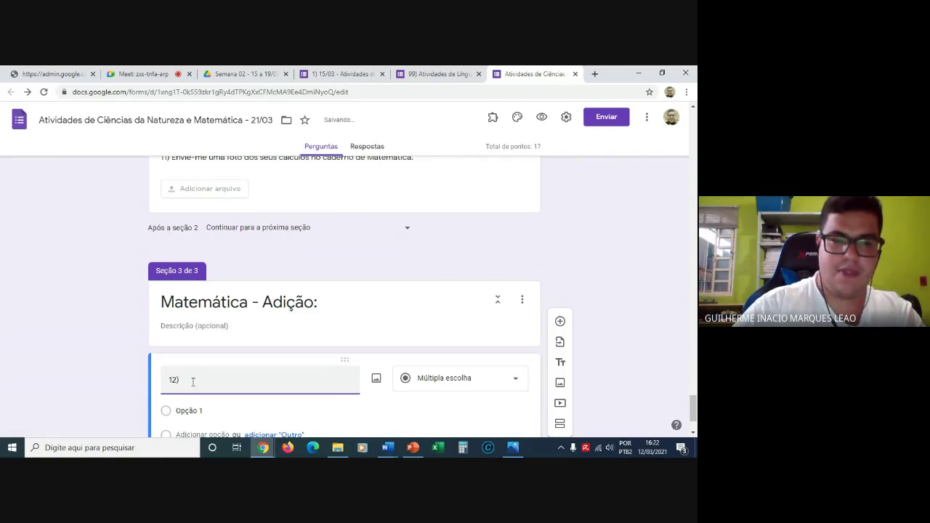
Enter the section description "Arme e resolva as operações abaixo no seu caderno de Matemática.".
click(200, 330)
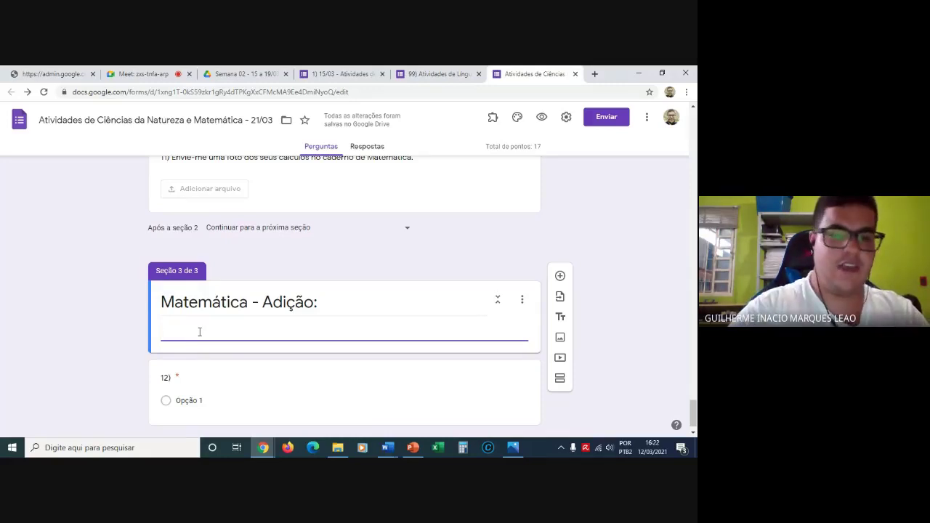
text(Arme )
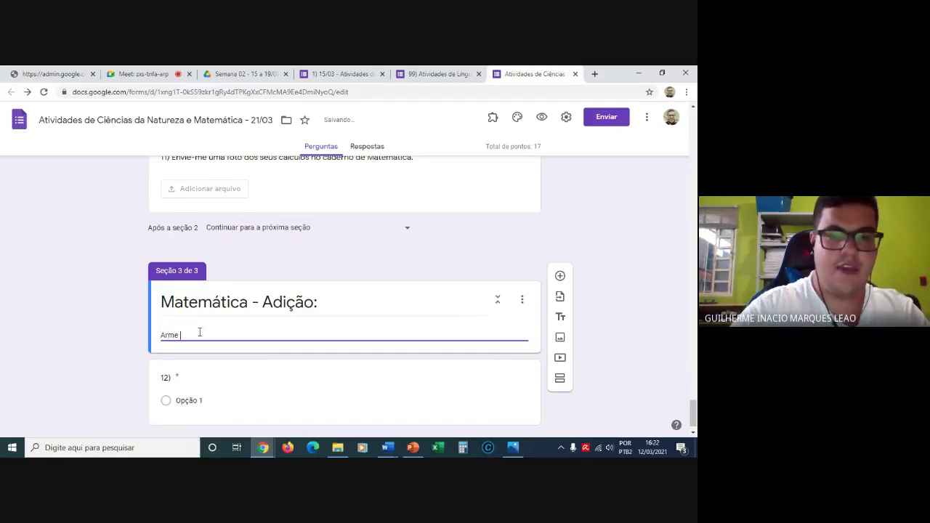
text(e resolva )
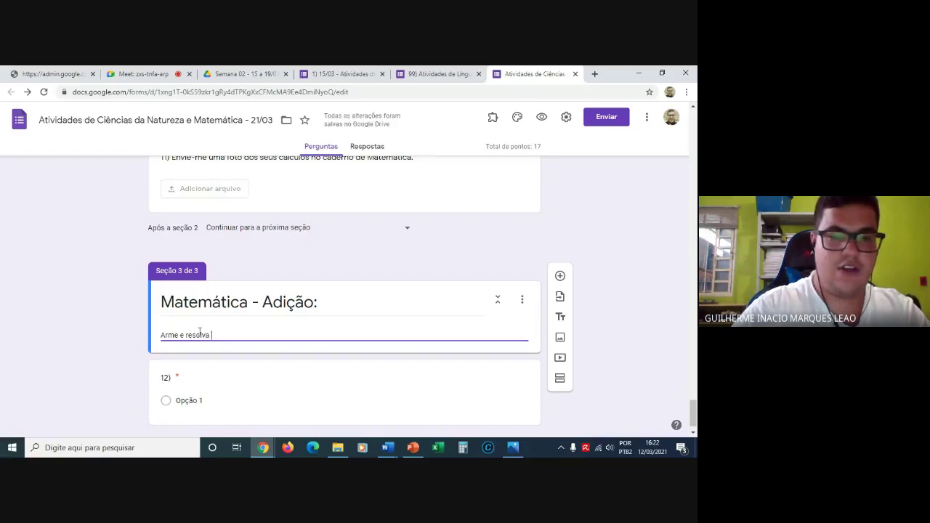
text(as operac)
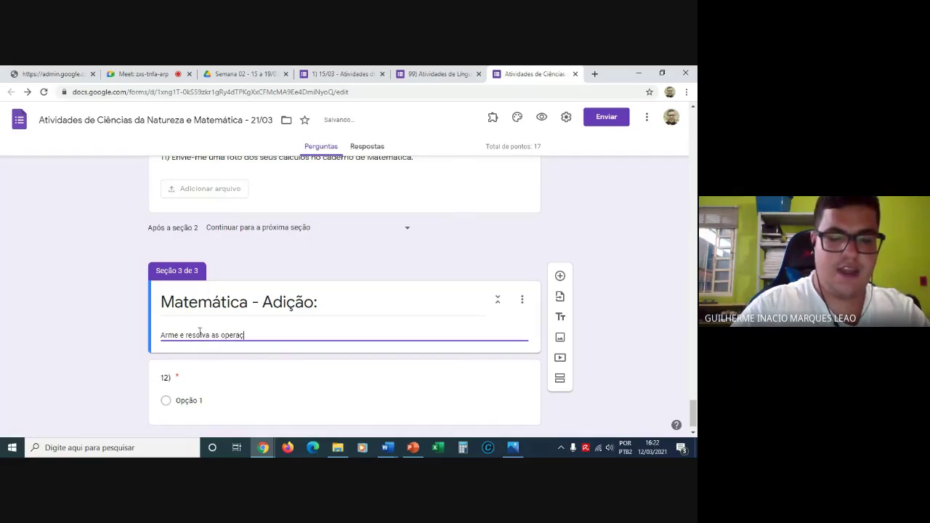
key(BackSpace)
text(ções abai)
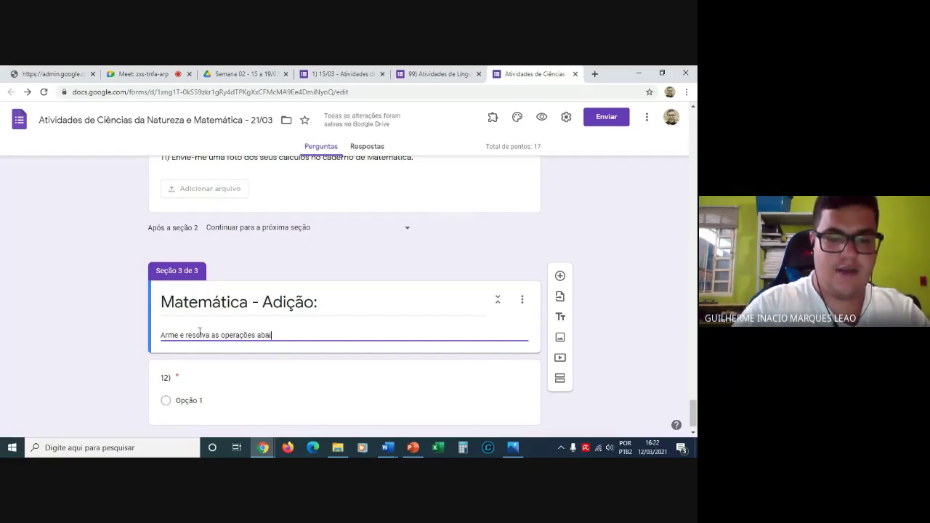
text(xo no seu)
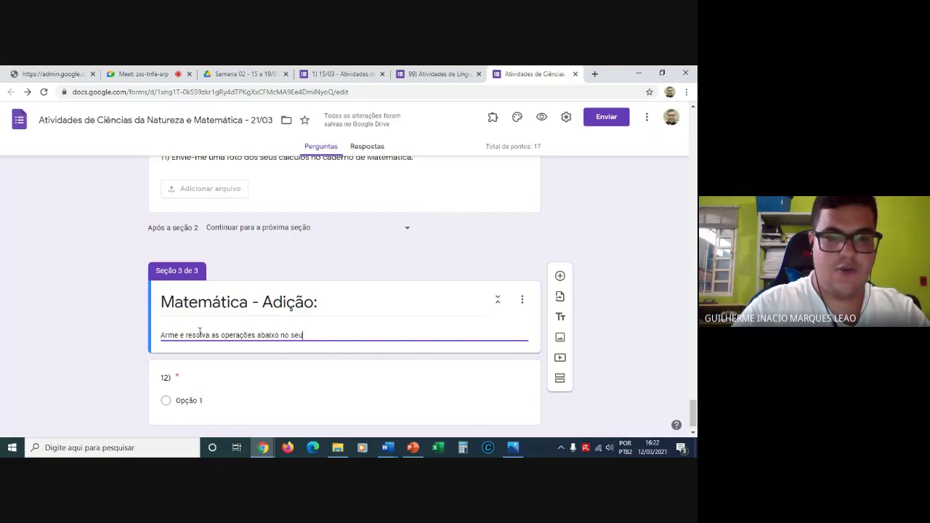
text( caderno de )
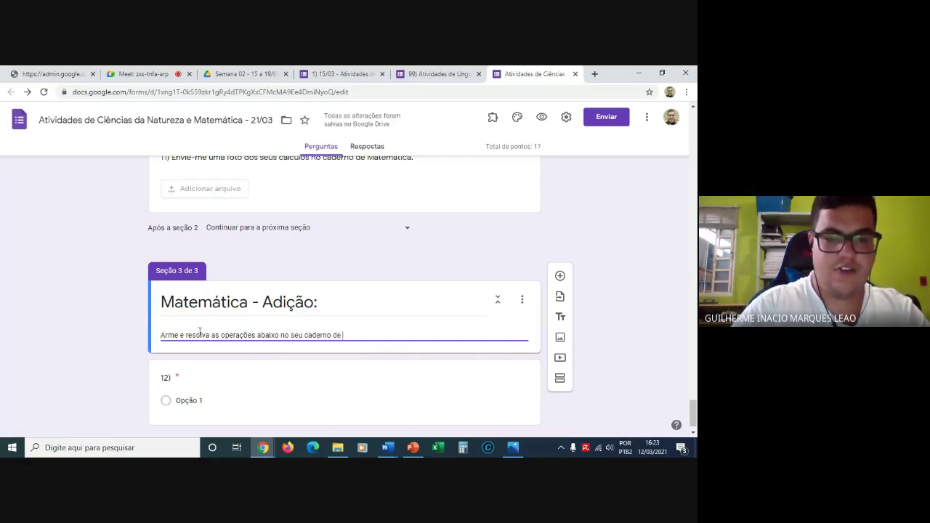
text(Matem)
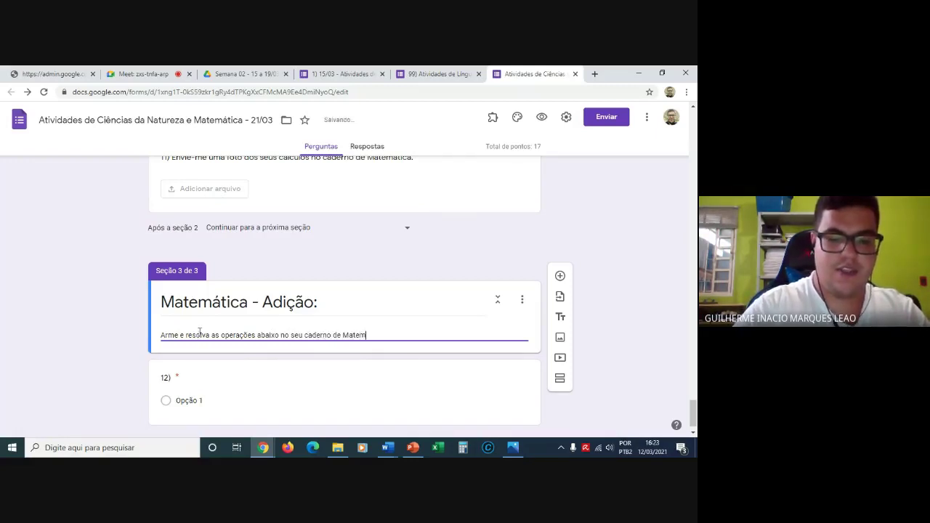
text(át)
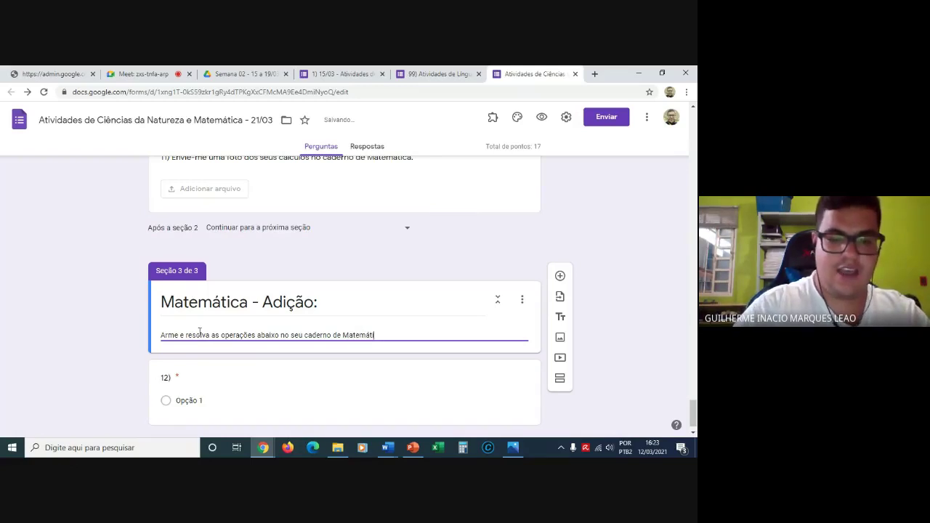
text(ica.)
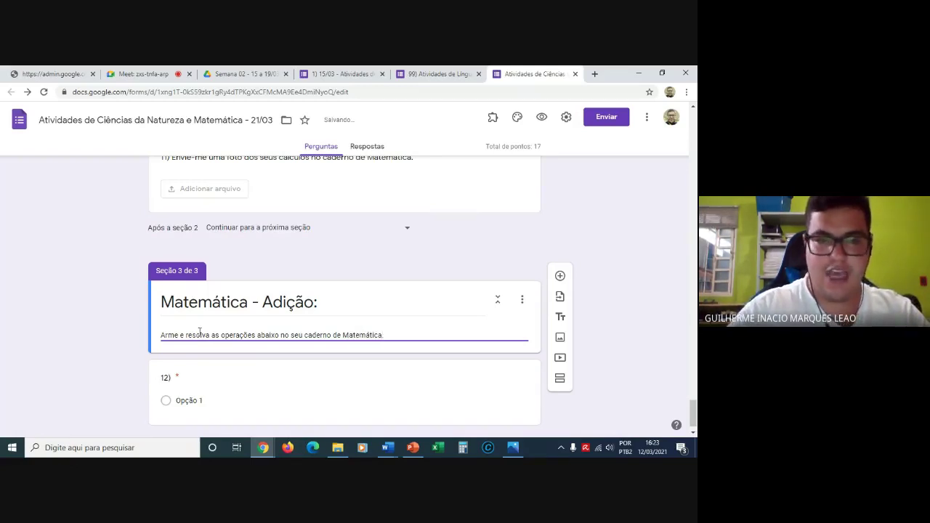
Change the start of the Matemática - Adição section description to "Primeiro, arme", correcting the spelling of the added word.
click(164, 336)
key(BackSpace)
text(Primei)
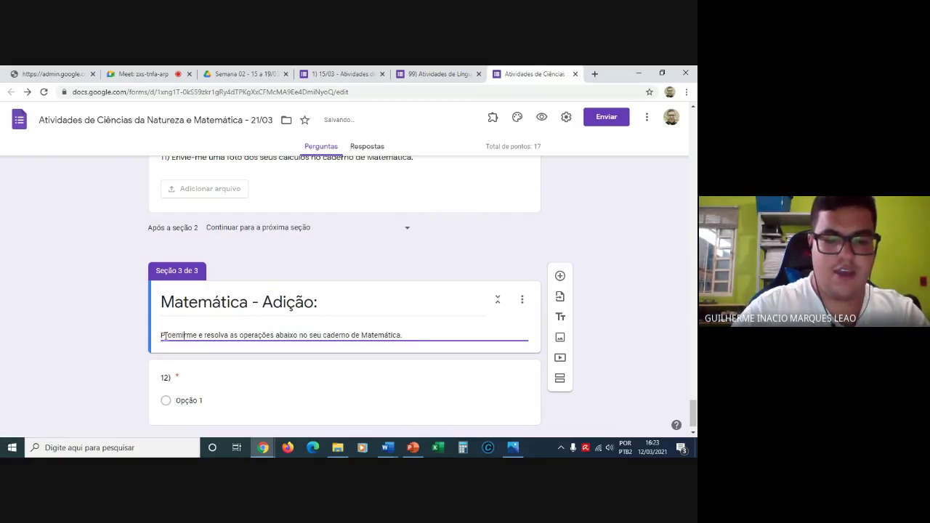
text(r)
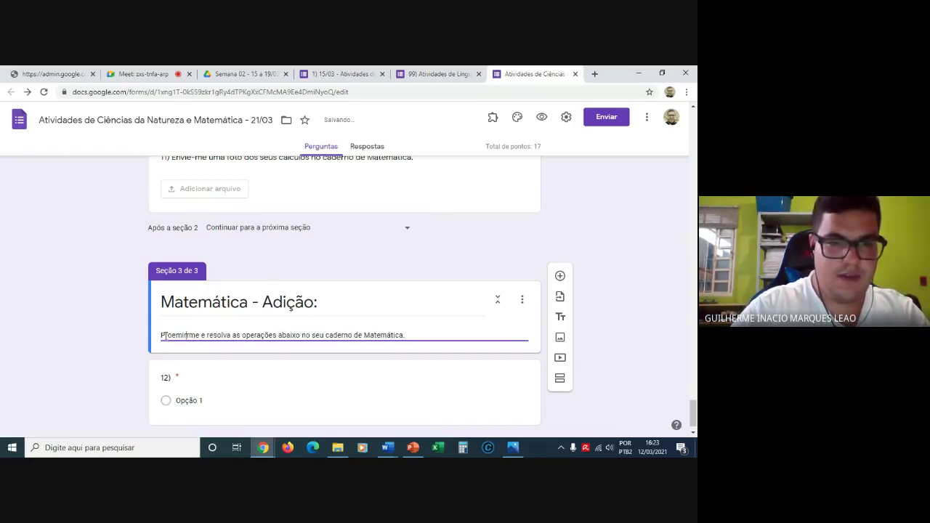
text(o, )
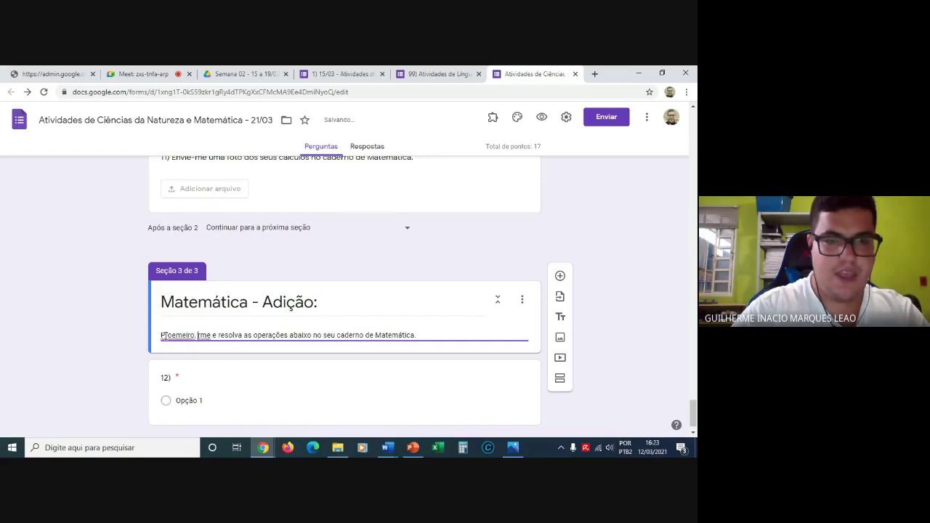
text(a)
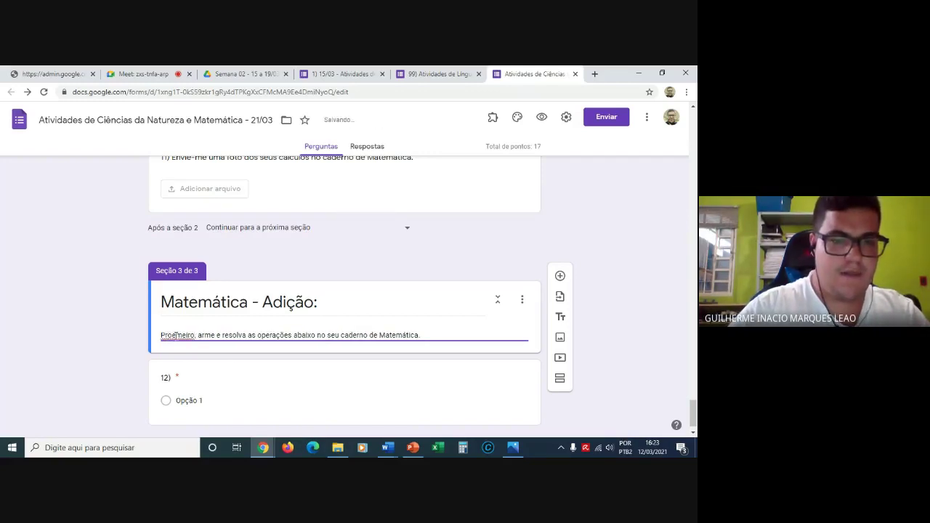
key(BackSpace)
text(m)
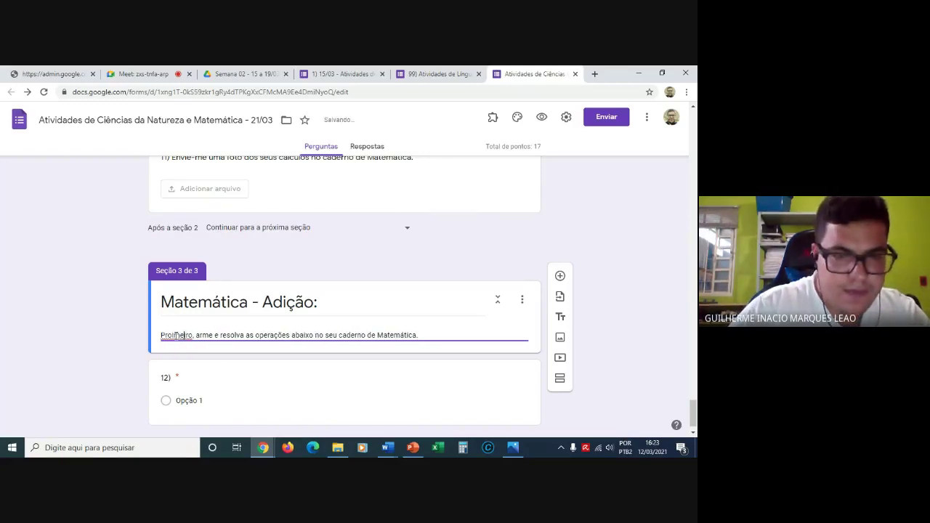
key(BackSpace)
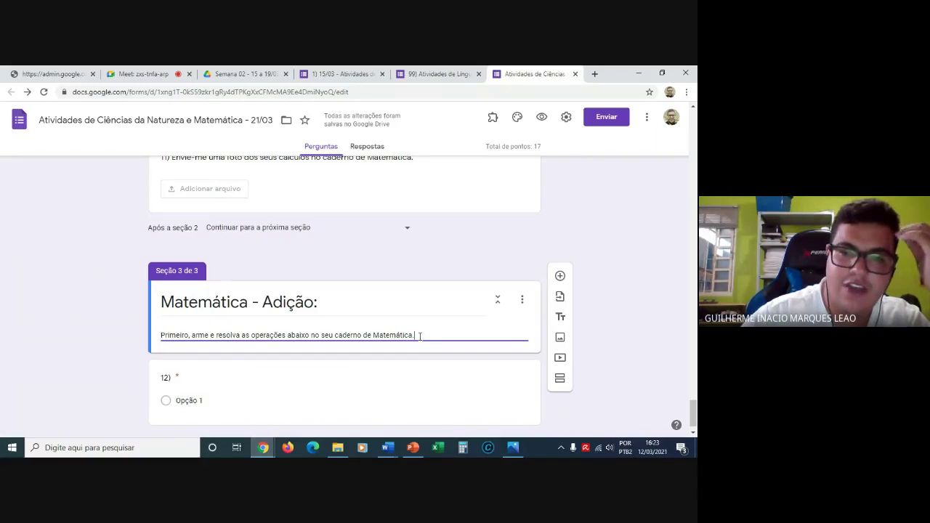
Add a second line to the section description: "Depois, marque ou digite a sua resposta no formulário.".
key(Return)
text(Dep)
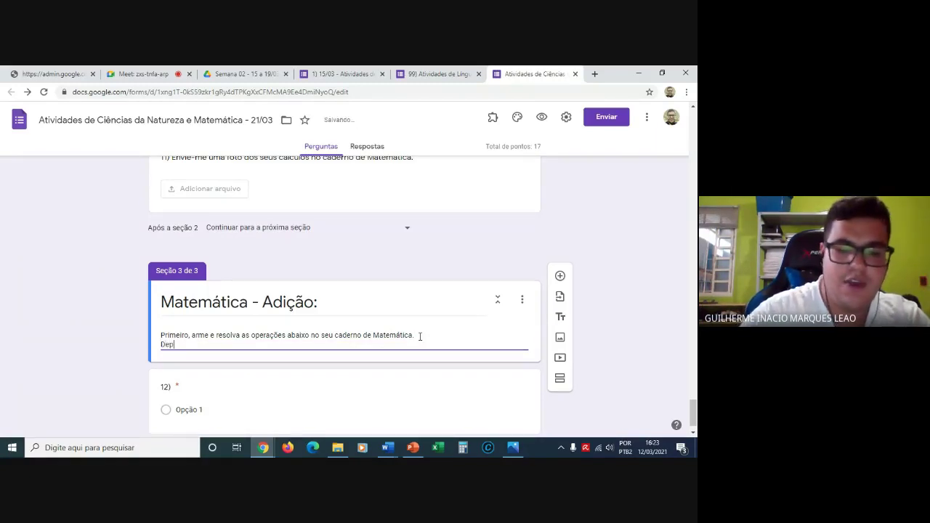
text(ois, )
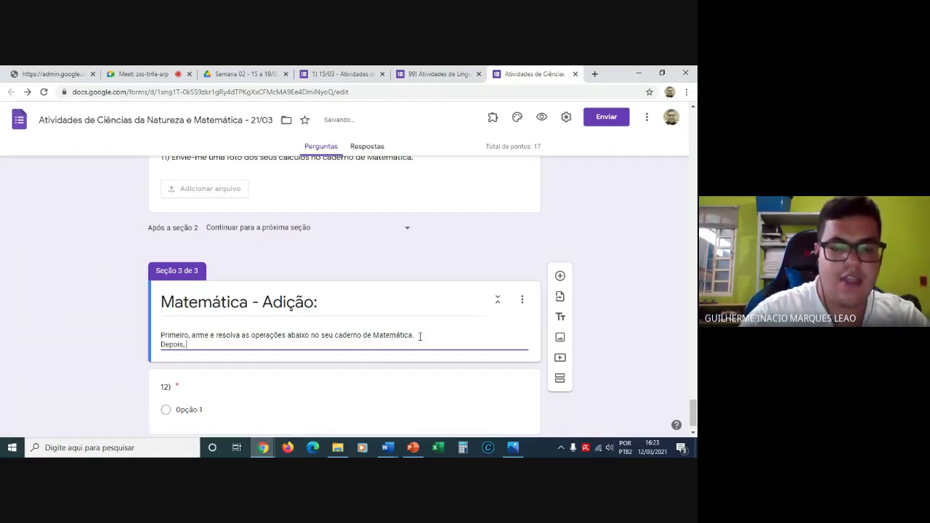
text(marque )
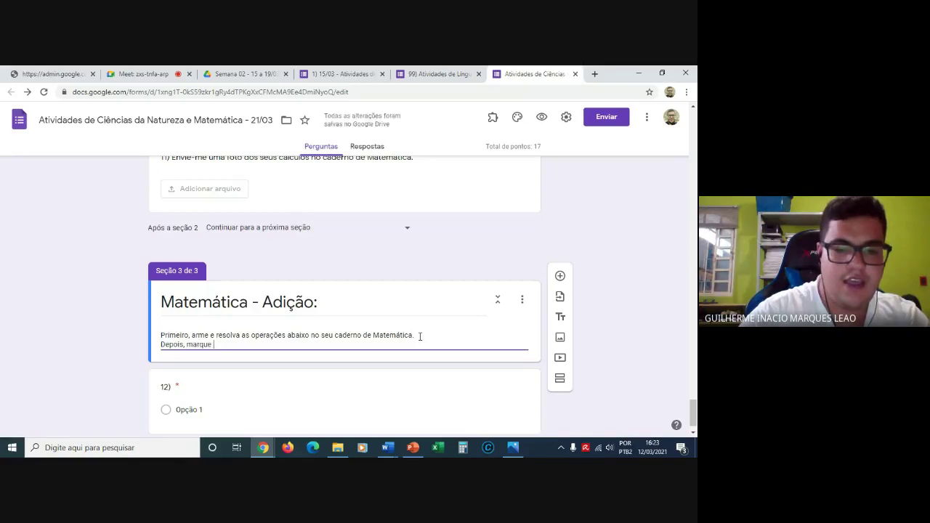
text(ou di)
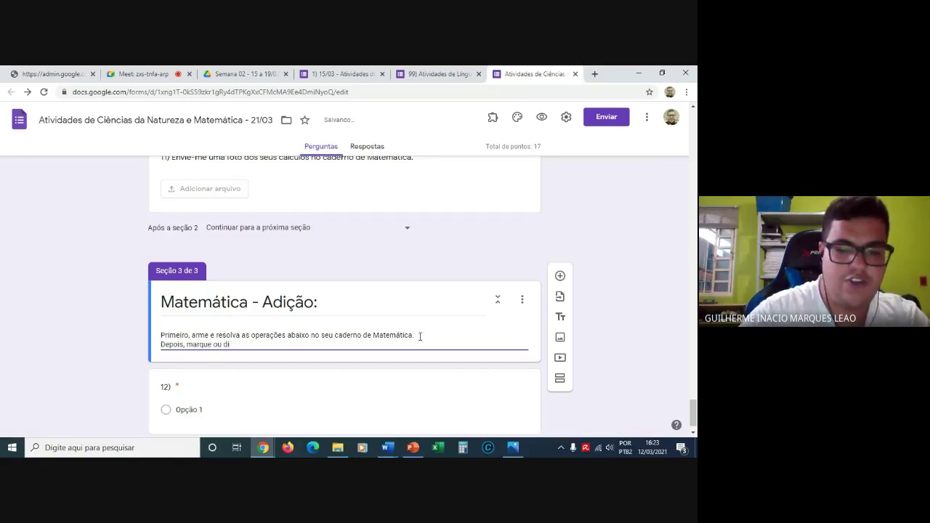
text(gite a su)
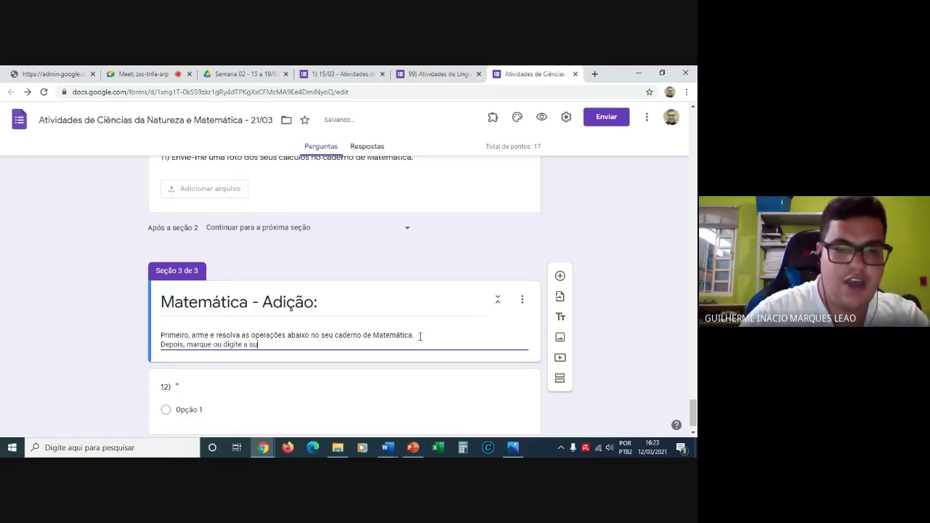
text(a resposta )
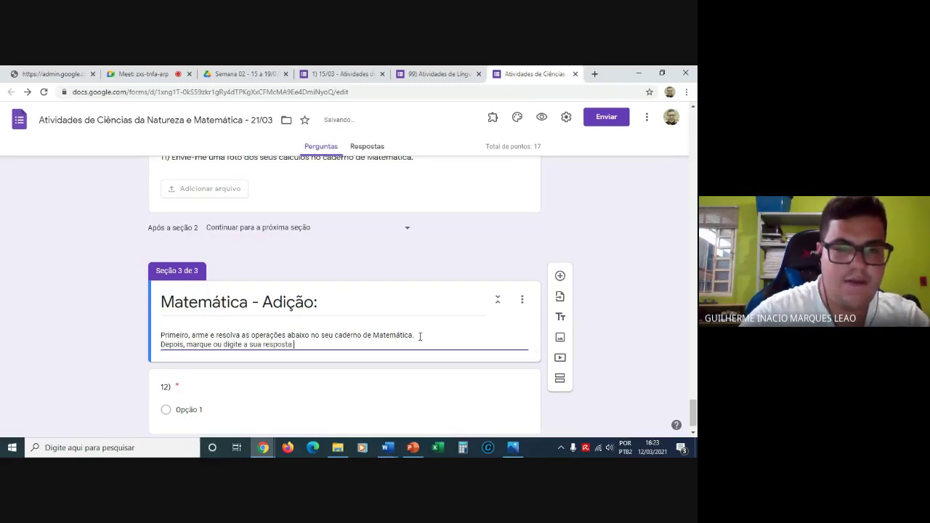
text(ao)
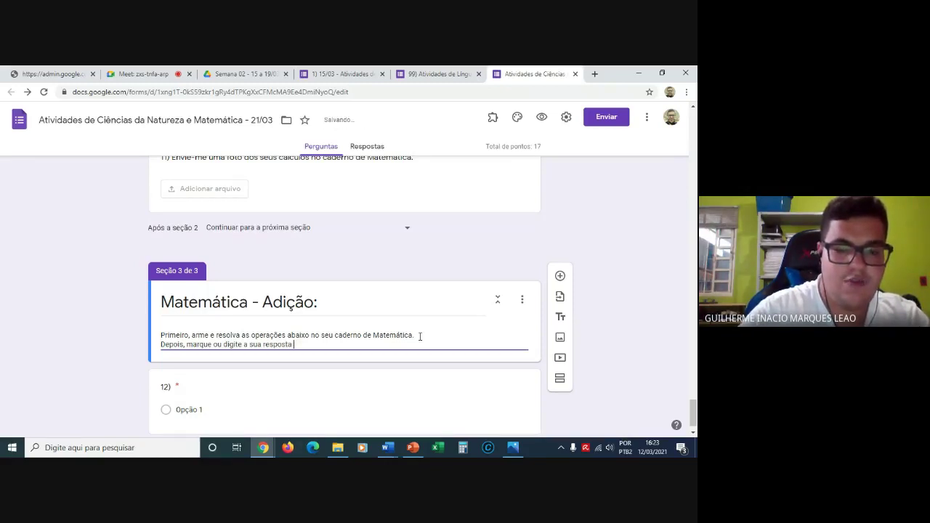
text(no formulá)
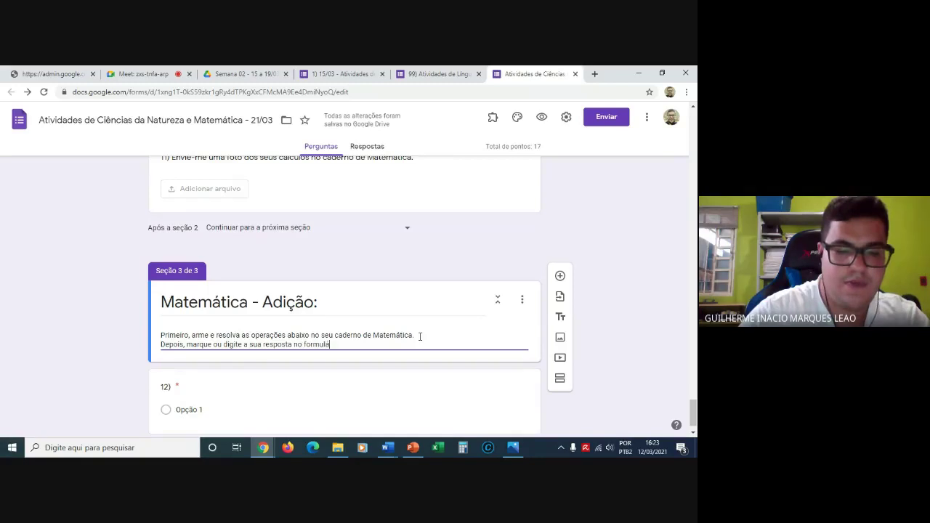
text(rio.)
Add a third line to the section description: "Por último, envie-me a foto.".
key(Return)
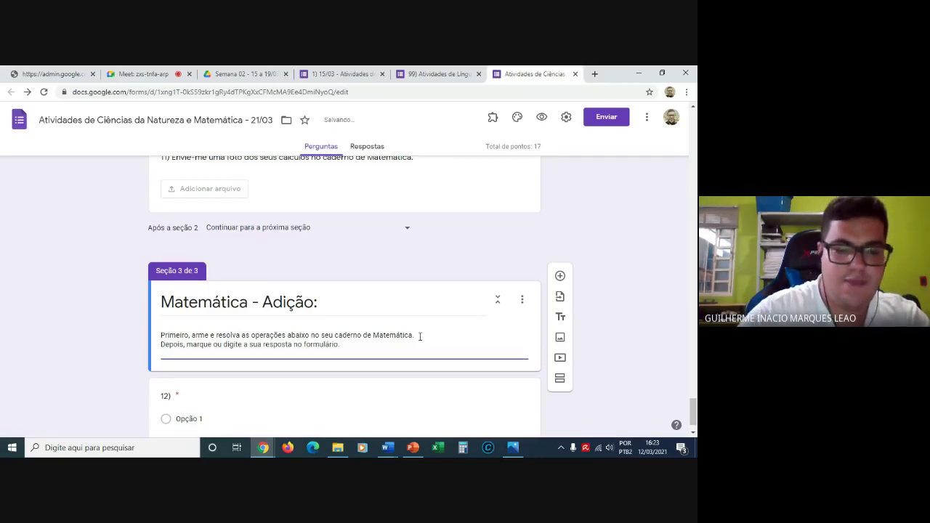
text(Por úl)
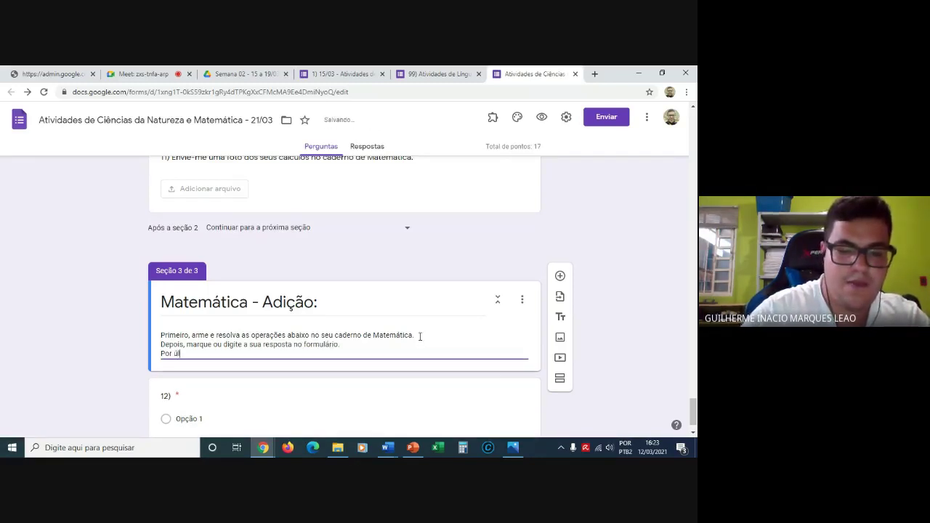
text(timo, )
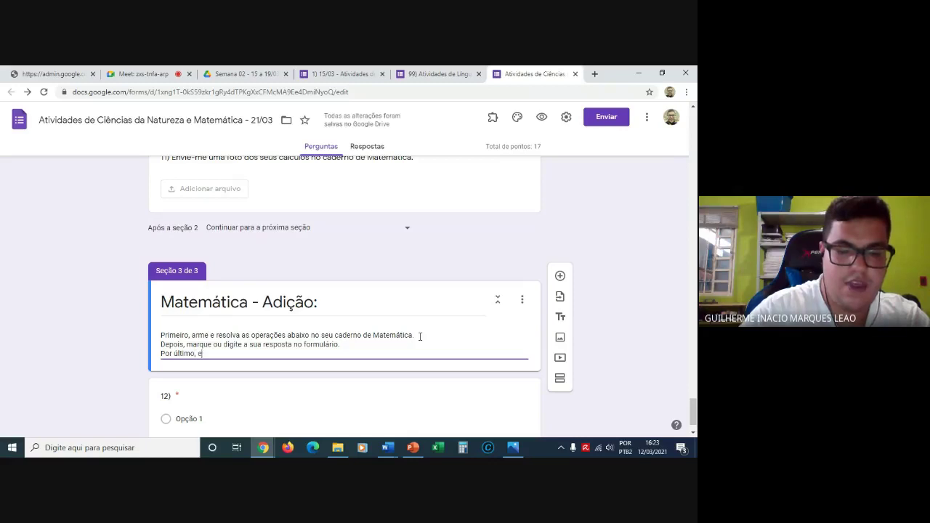
text(envie-m)
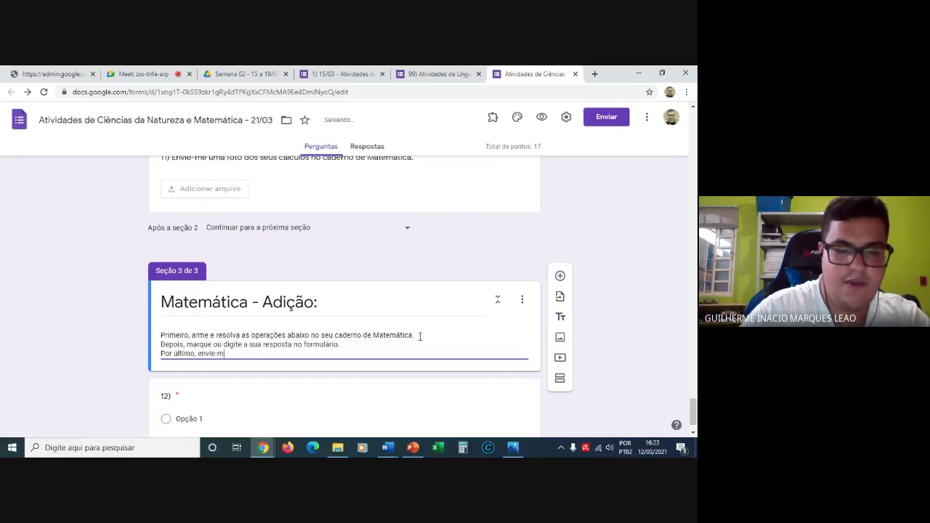
text(e a )
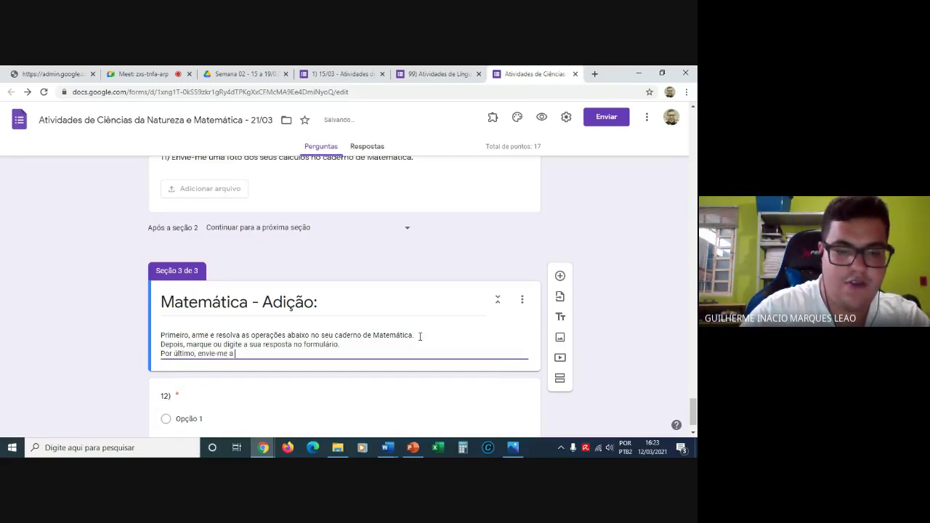
text(fo)
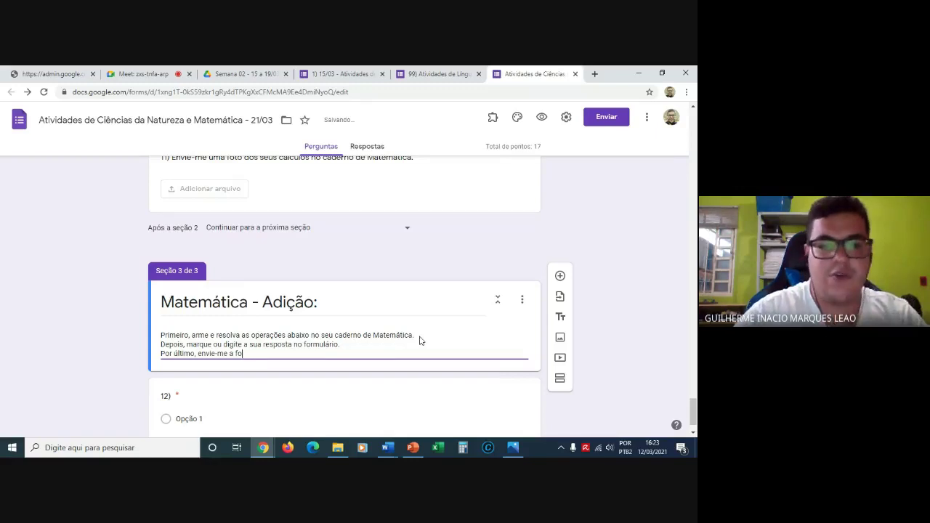
text(rto.)
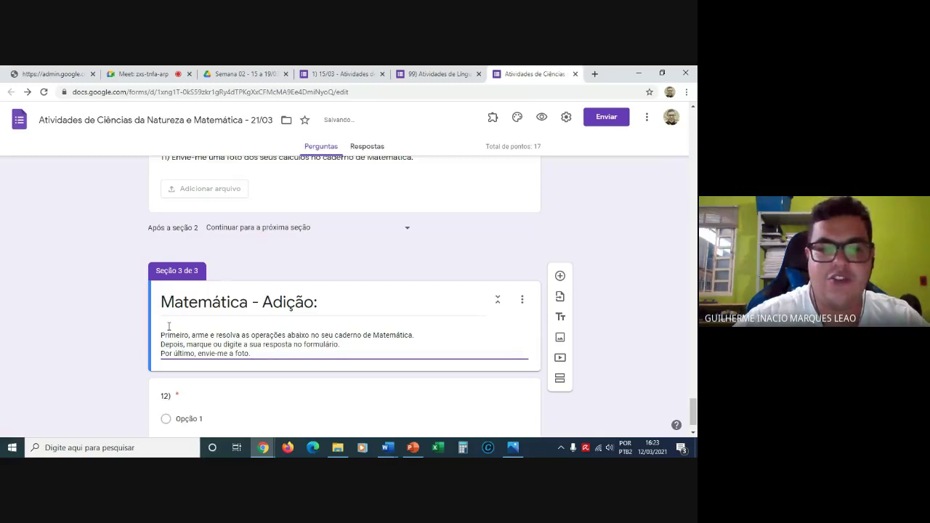
click(113, 348)
Complete the text of question 12 so that it reads "12) 14 + 6 =".
scroll(113, 348, down, 1)
click(207, 362)
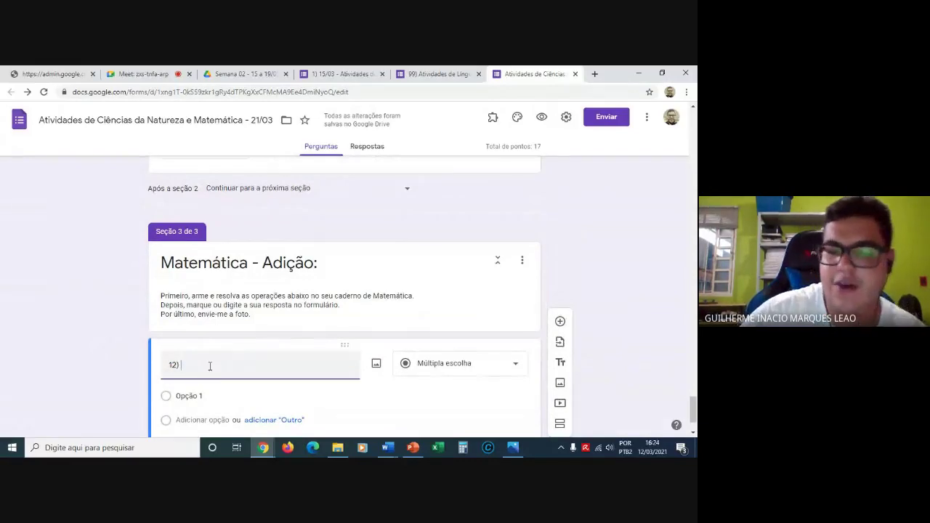
text(14)
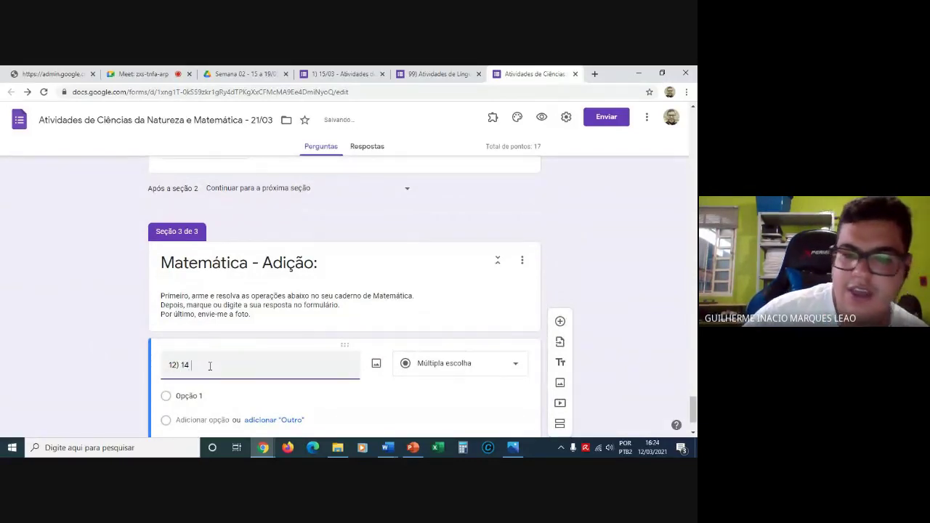
text( +)
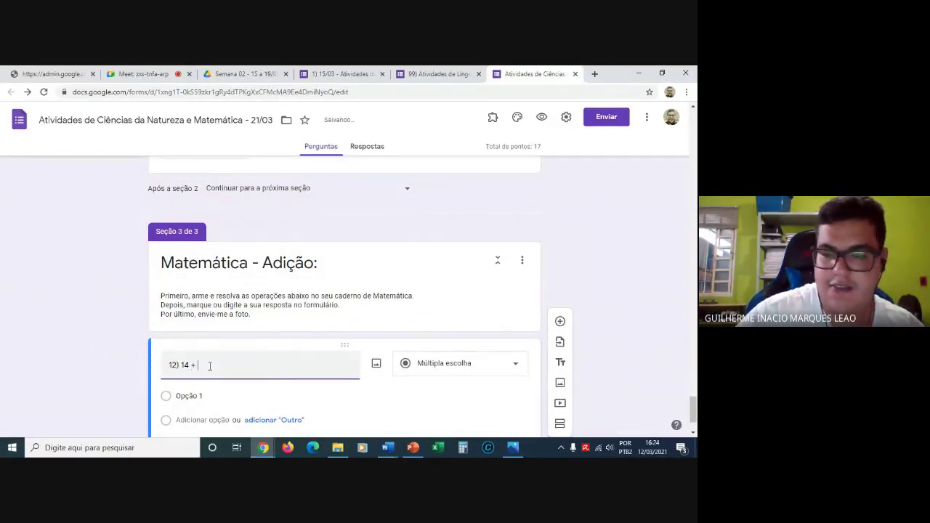
text( 6 =)
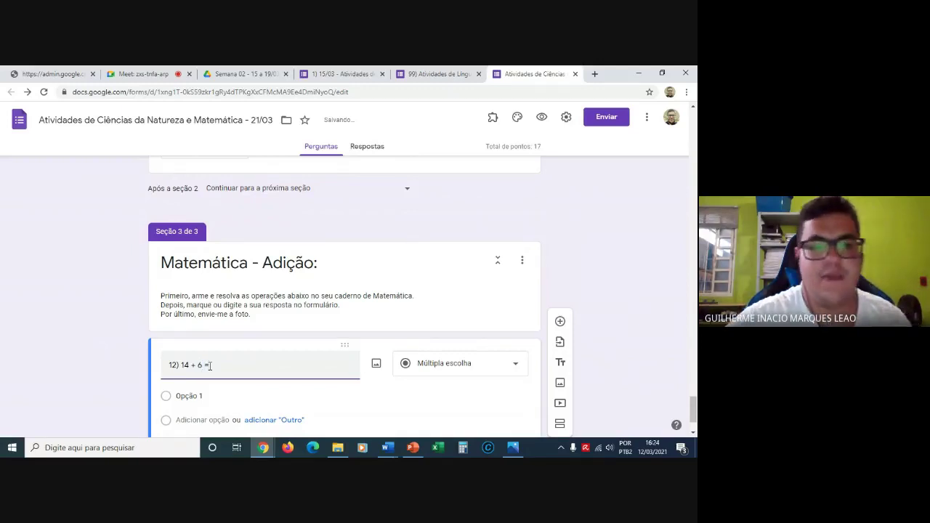
click(93, 354)
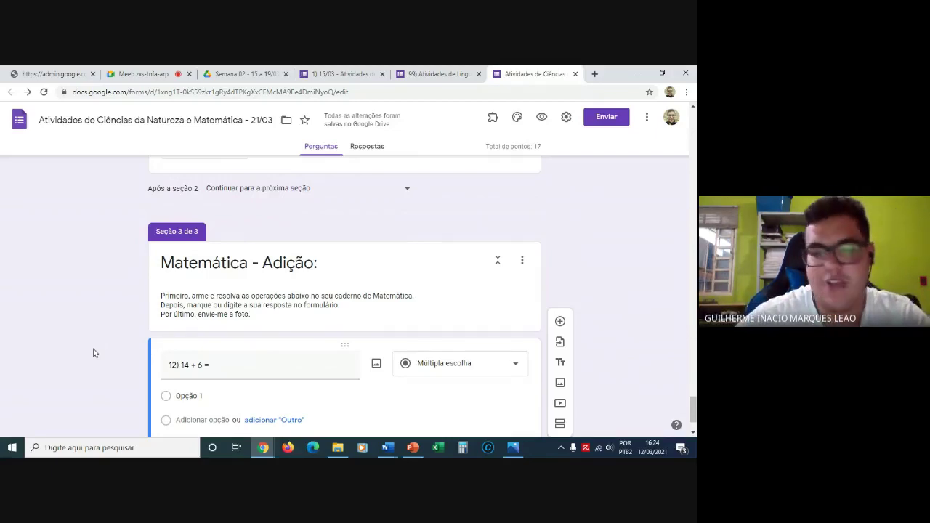
Enter the answer options 19, 20, 15 and 28 for question 12.
click(189, 396)
text(19)
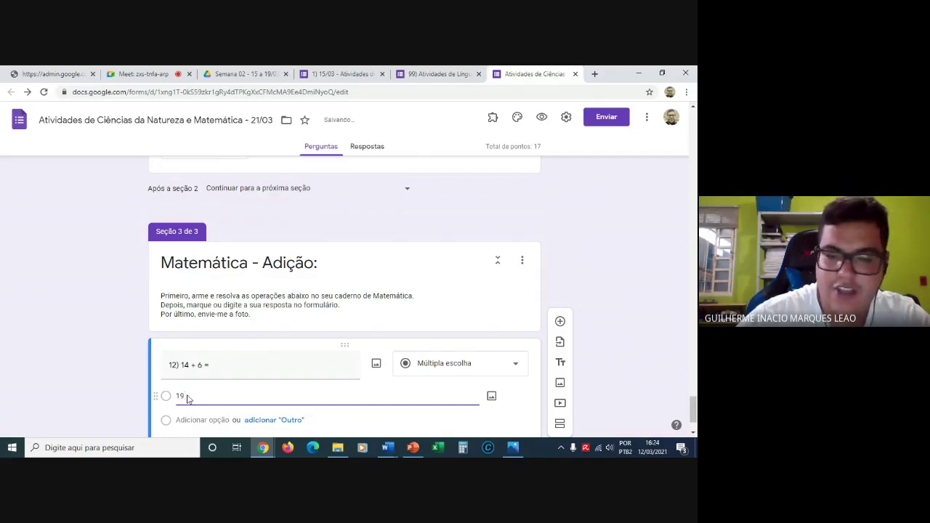
key(Return)
text(20)
key(Return)
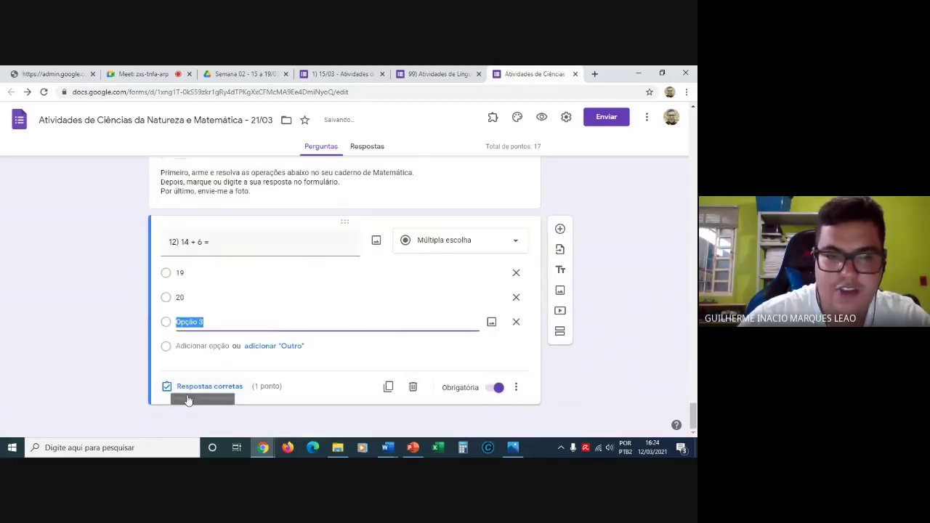
text(15)
key(Return)
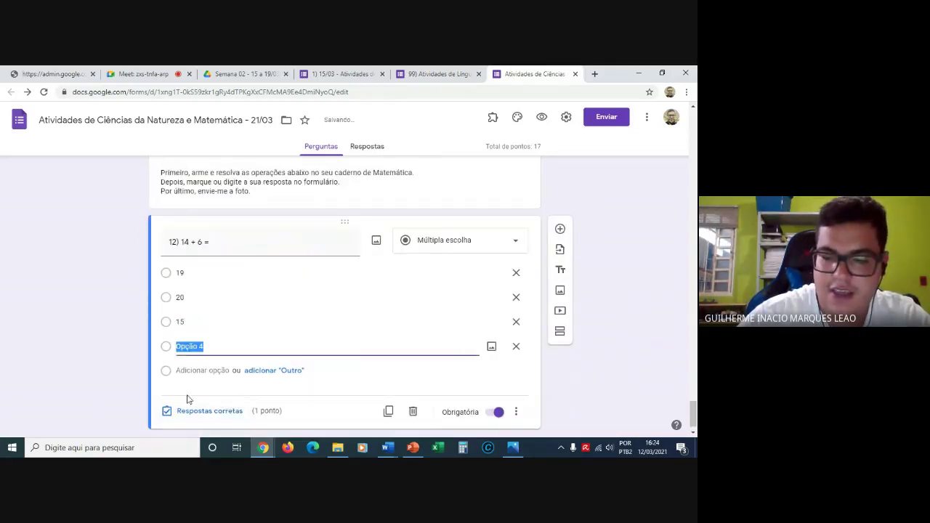
text(28)
click(100, 324)
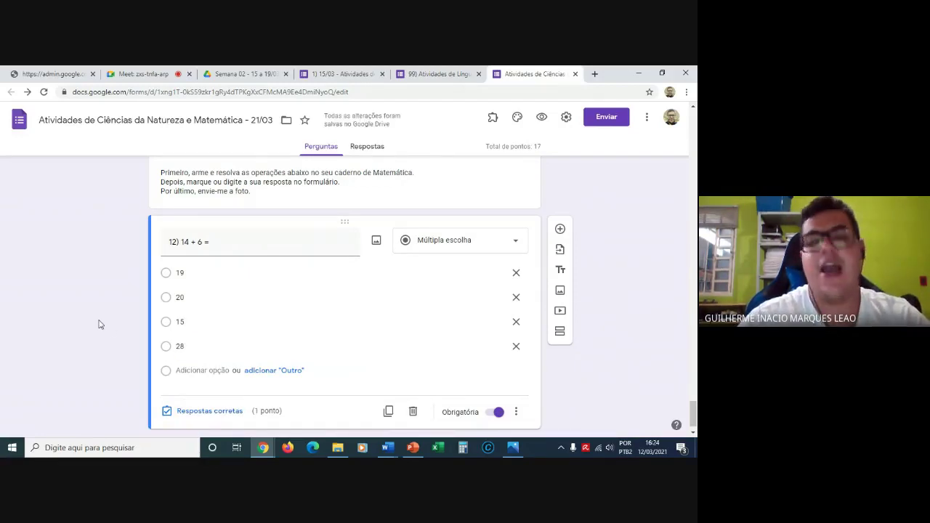
Mark 20 as the correct answer to question 12 in its answer key.
click(200, 411)
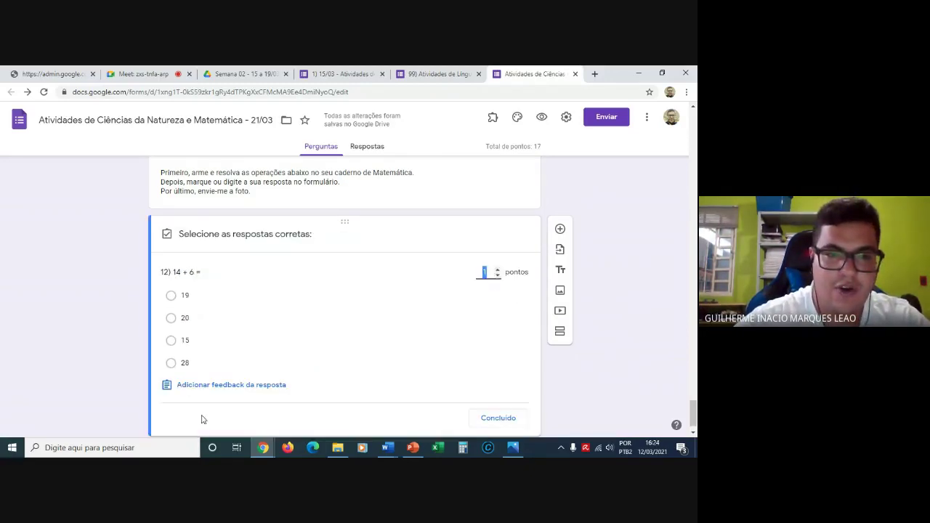
click(171, 319)
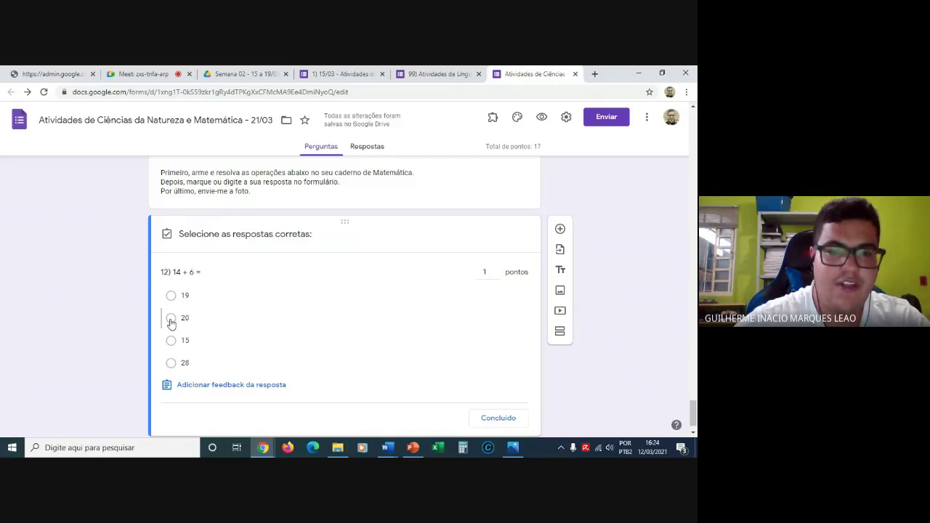
click(499, 418)
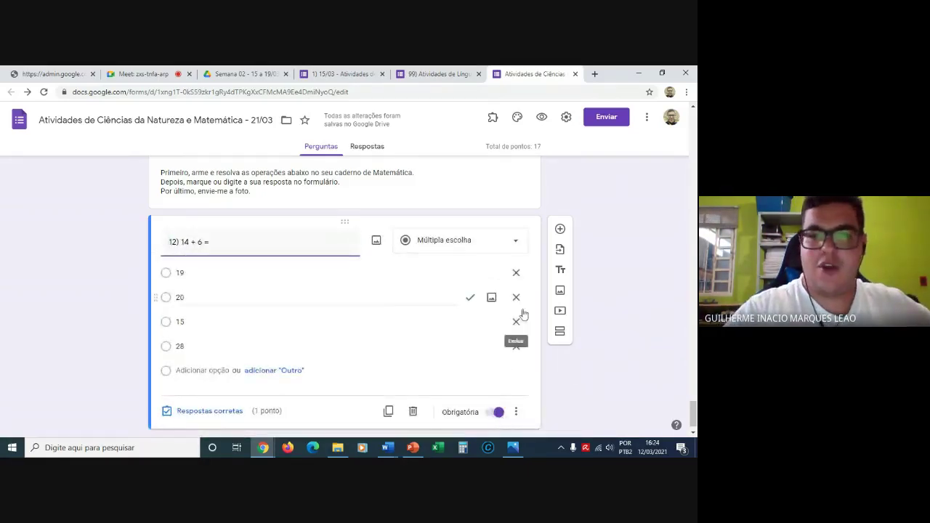
Add a new question after question 12 with the text "13) 15 + 3 =".
click(560, 231)
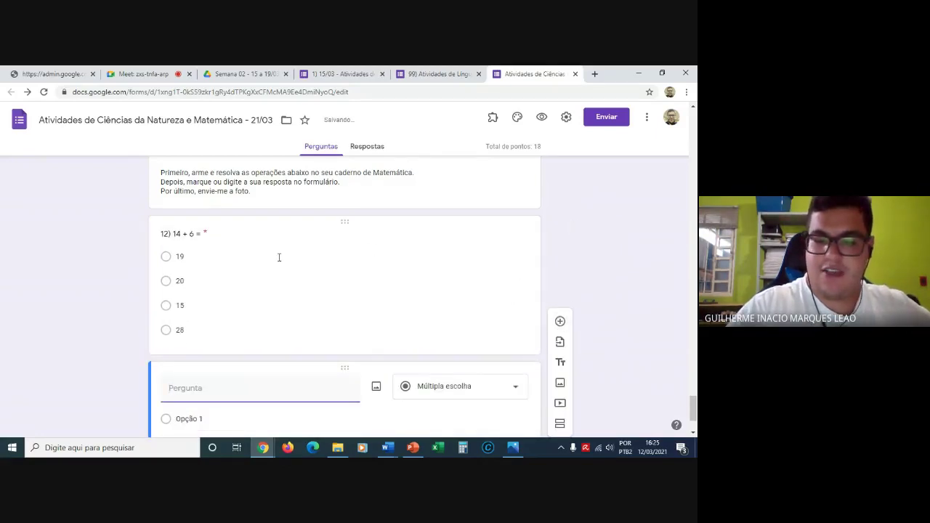
text(13)
text( + 3)
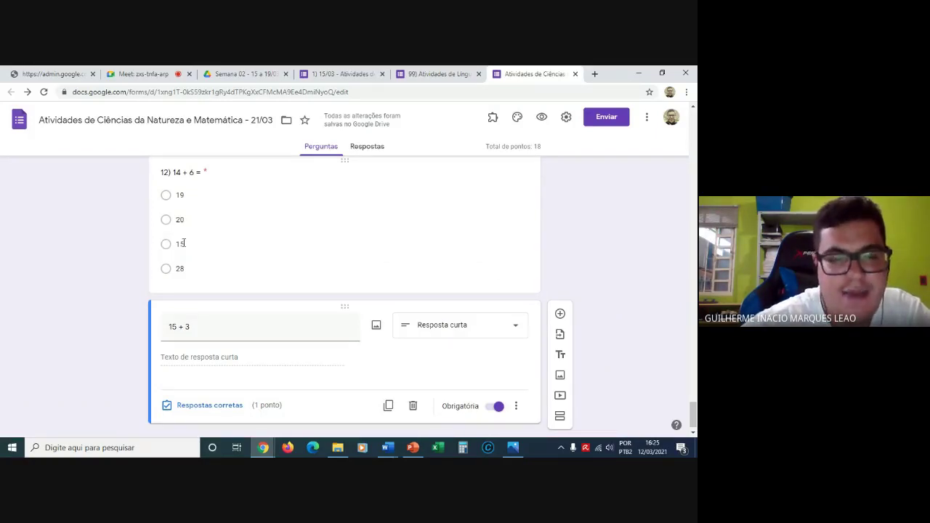
triple_click(167, 325)
click(166, 325)
text(13)
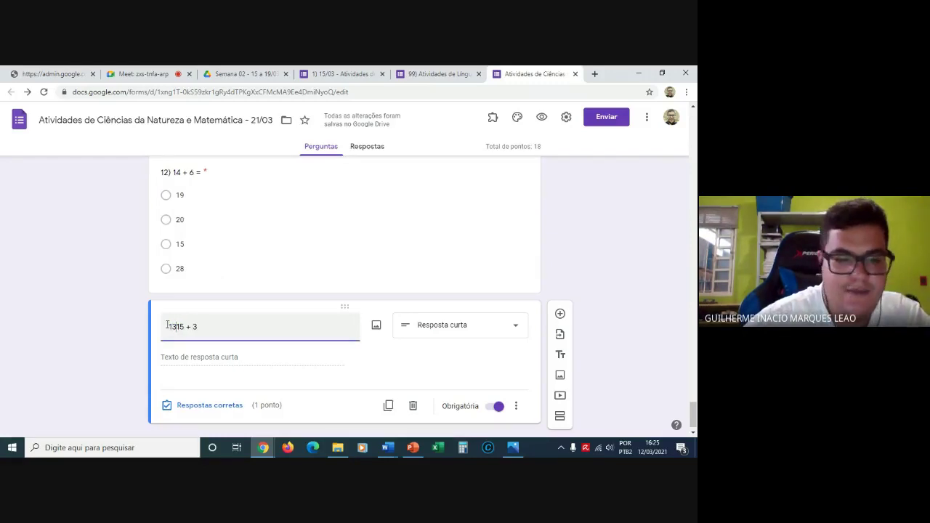
text())
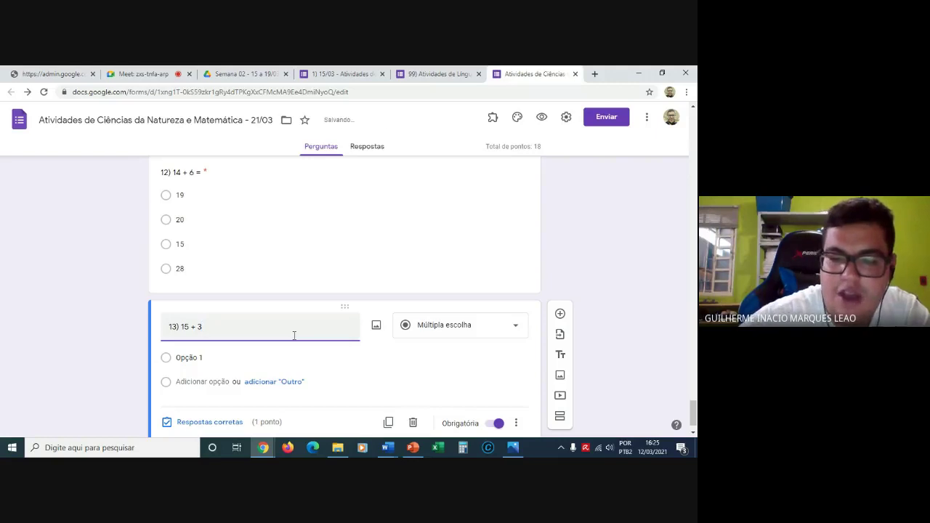
text(=)
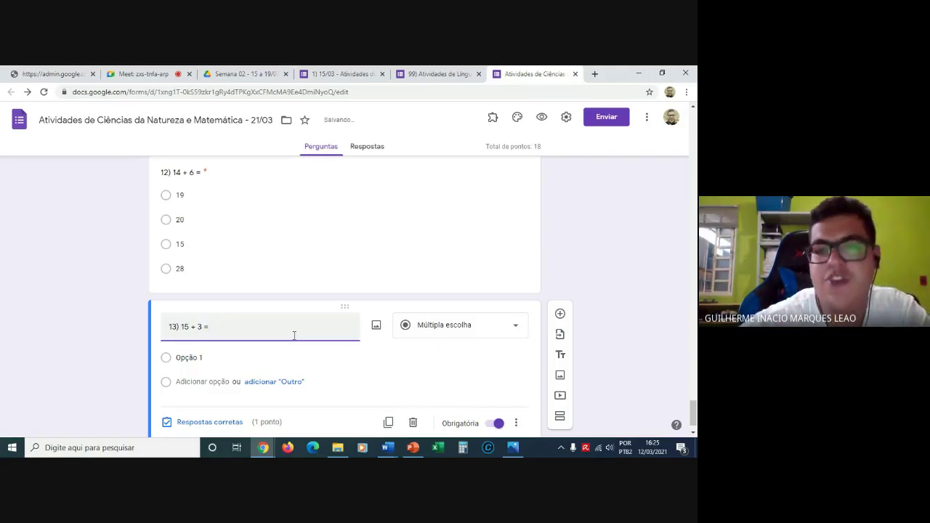
Make question 13 a short-answer question and add response validation requiring a number, using the condition "É um número".
click(436, 327)
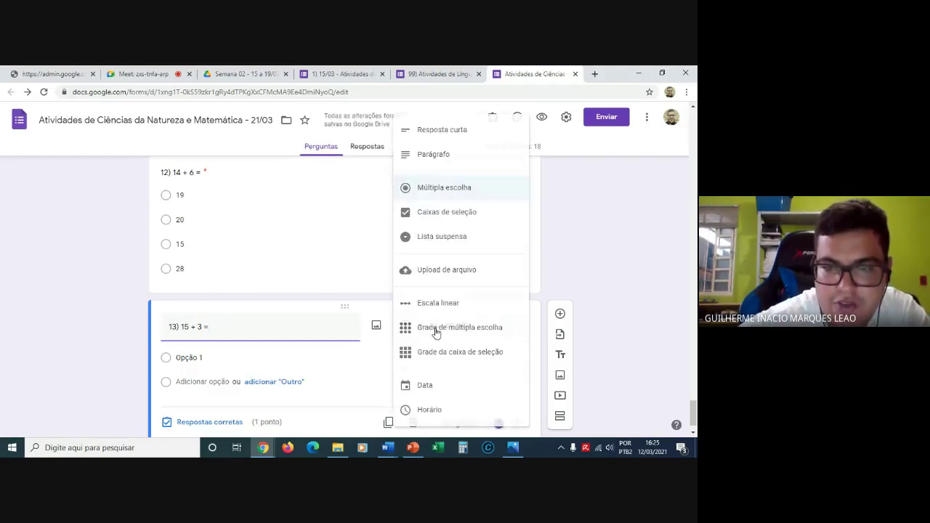
click(452, 137)
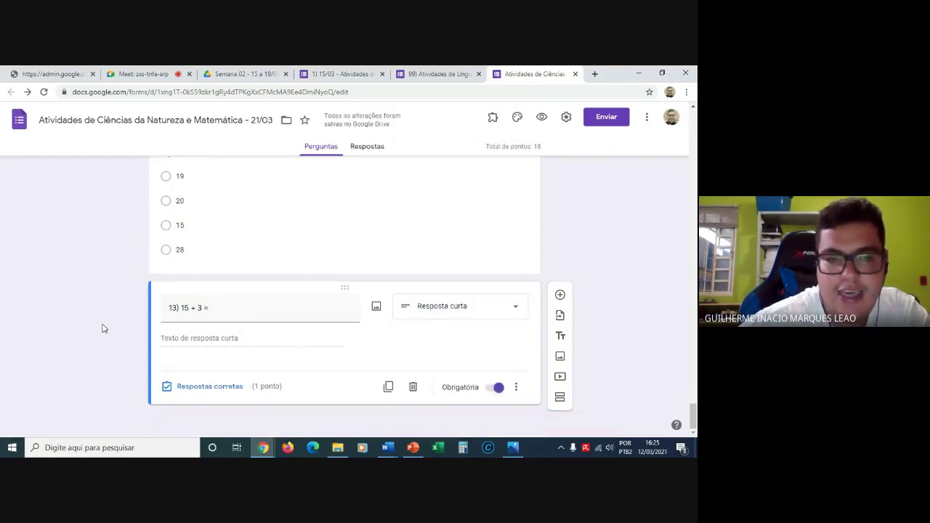
click(517, 389)
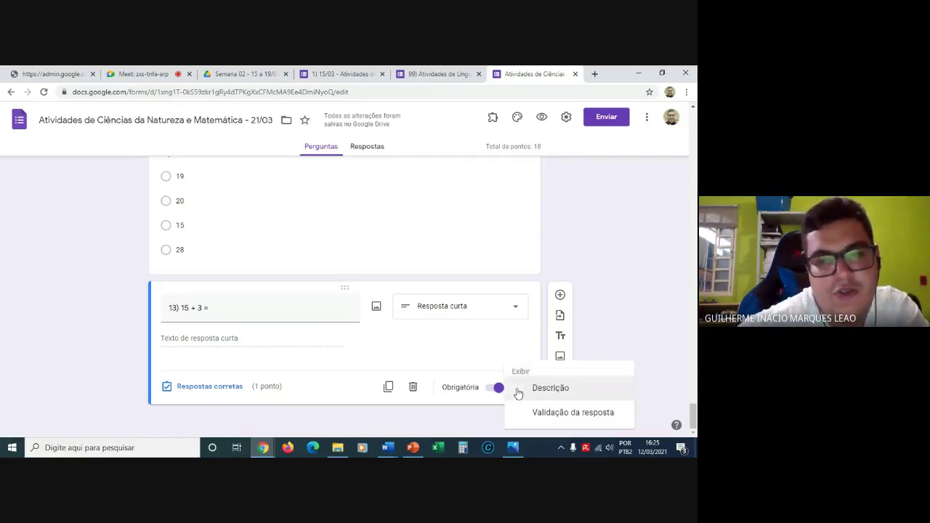
click(554, 413)
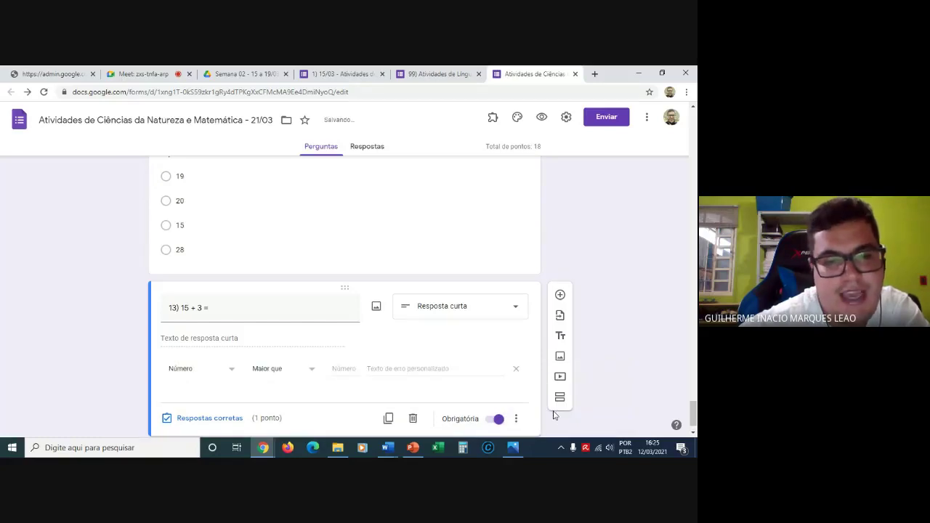
click(220, 372)
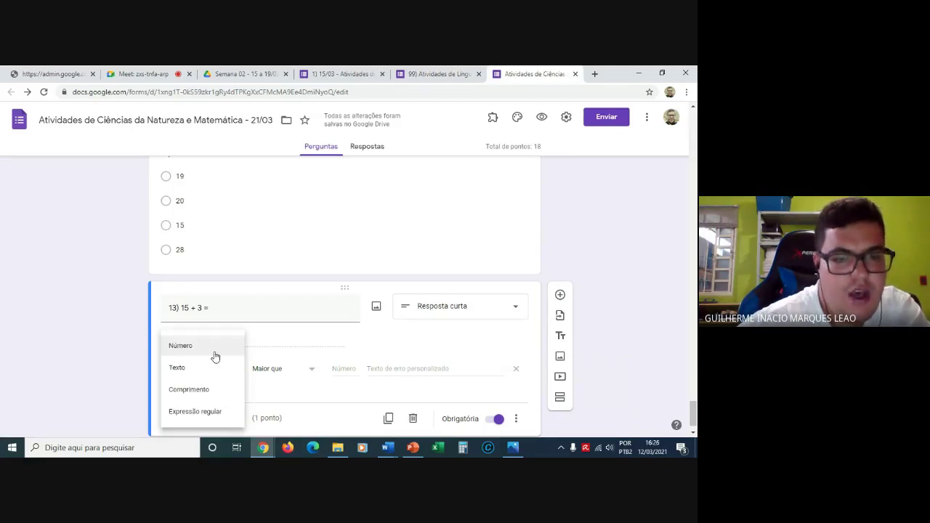
click(215, 354)
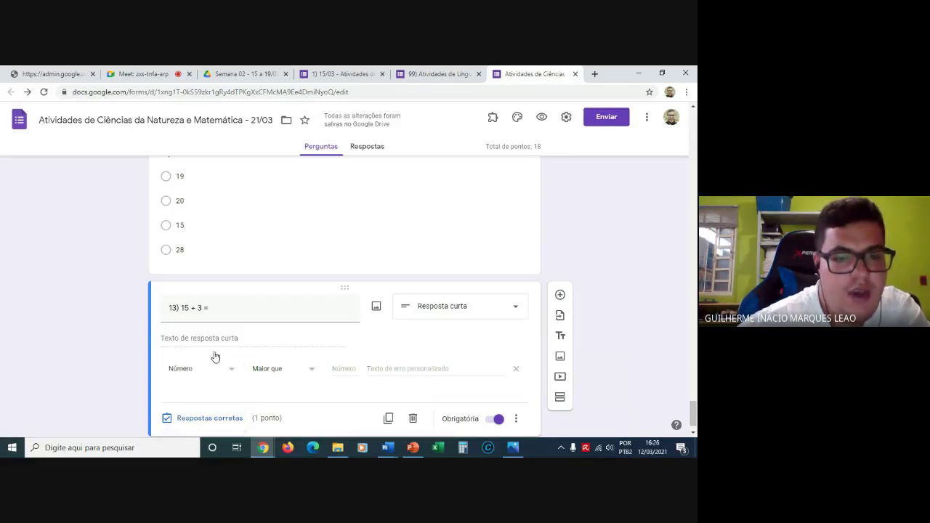
click(278, 371)
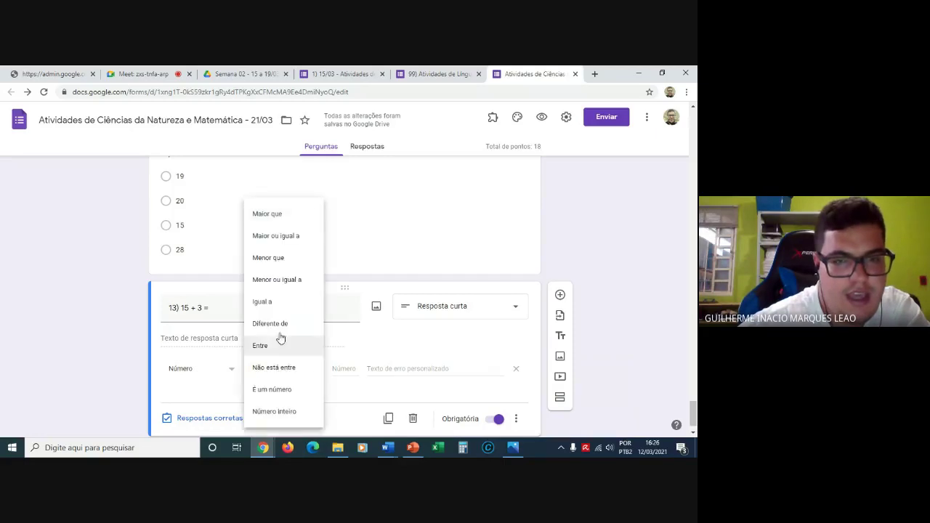
click(276, 390)
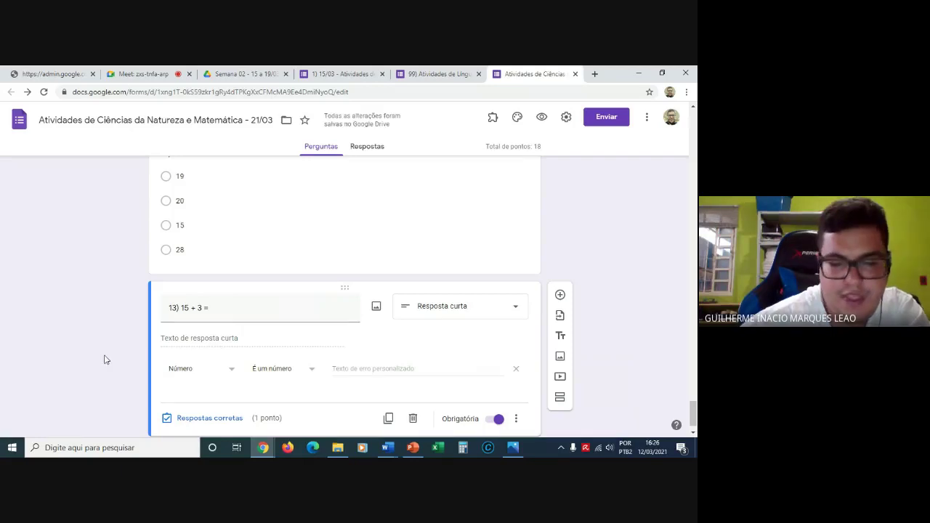
List 18 and 018 as correct answers in the answer key of question 13.
scroll(104, 360, down, 1)
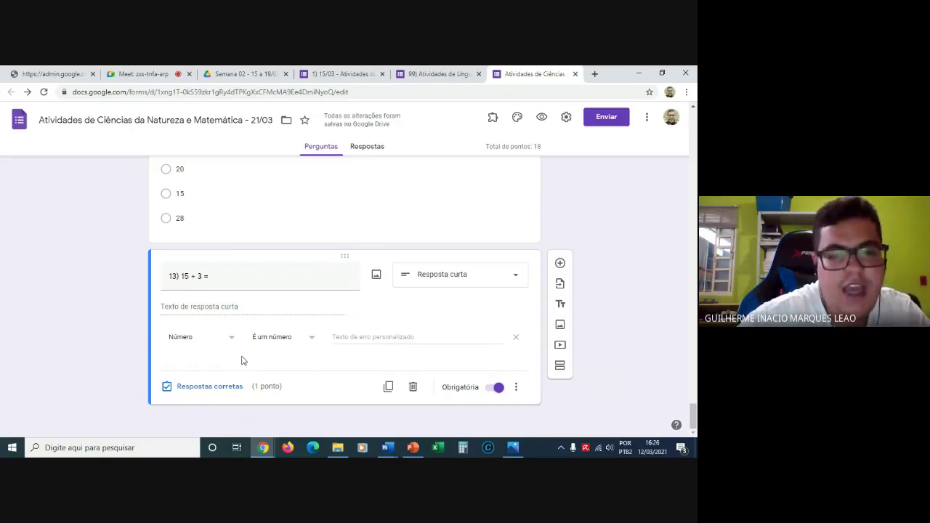
triple_click(286, 287)
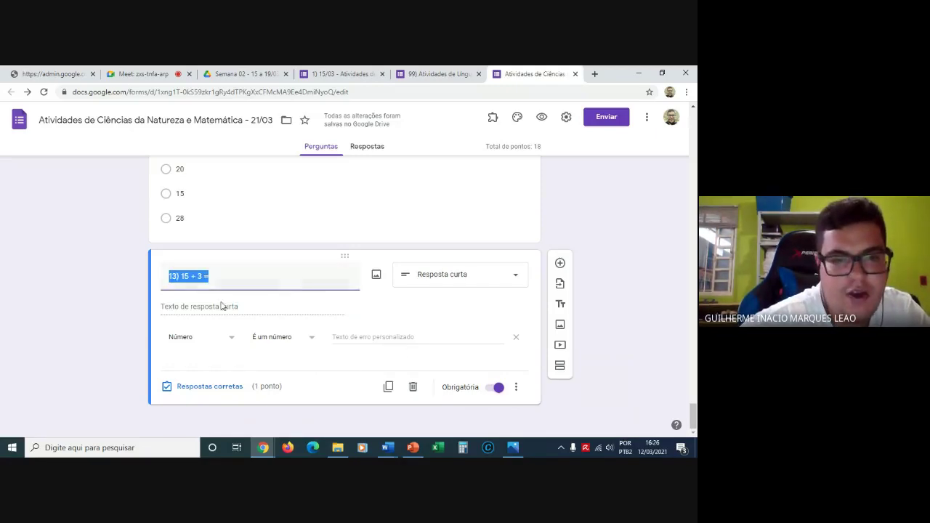
click(226, 391)
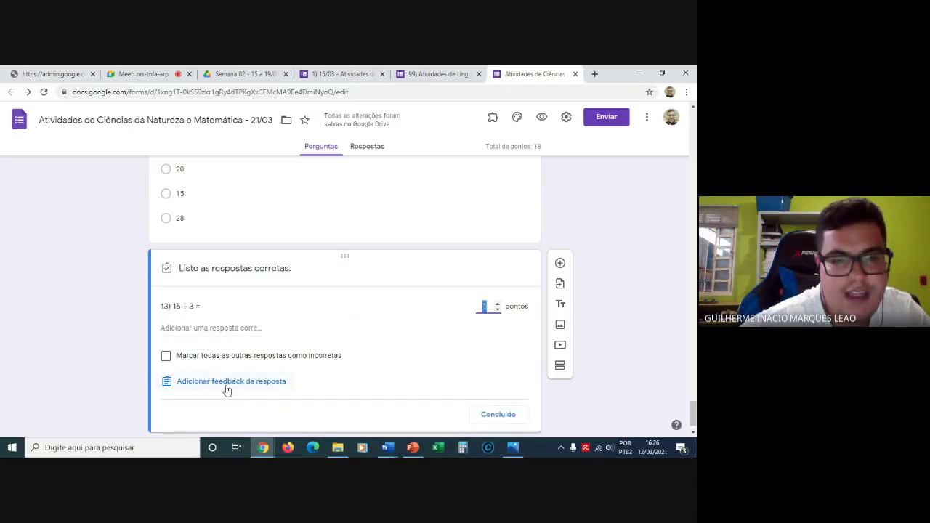
click(498, 414)
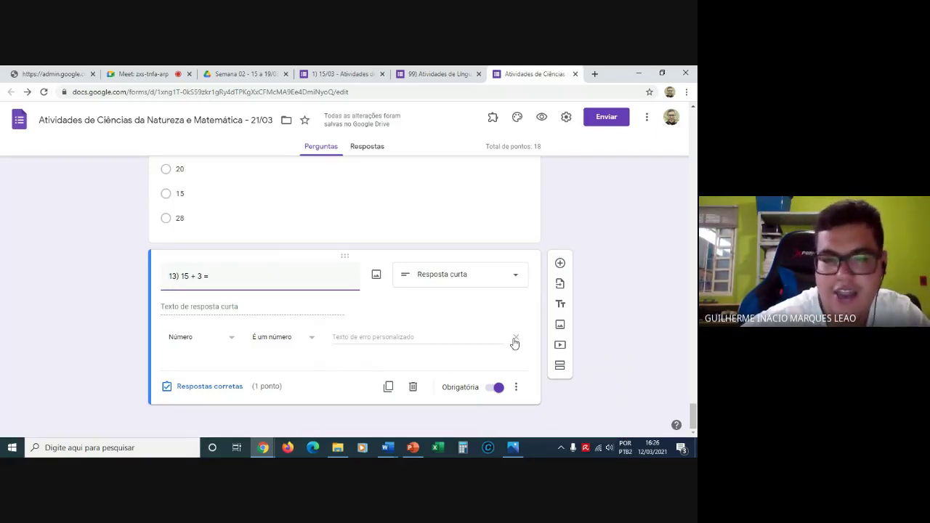
click(208, 388)
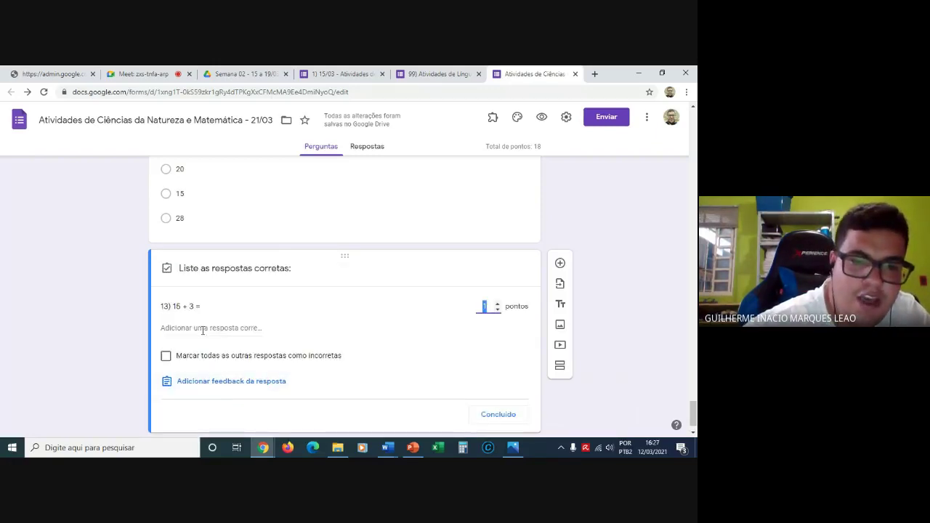
click(242, 327)
text(18)
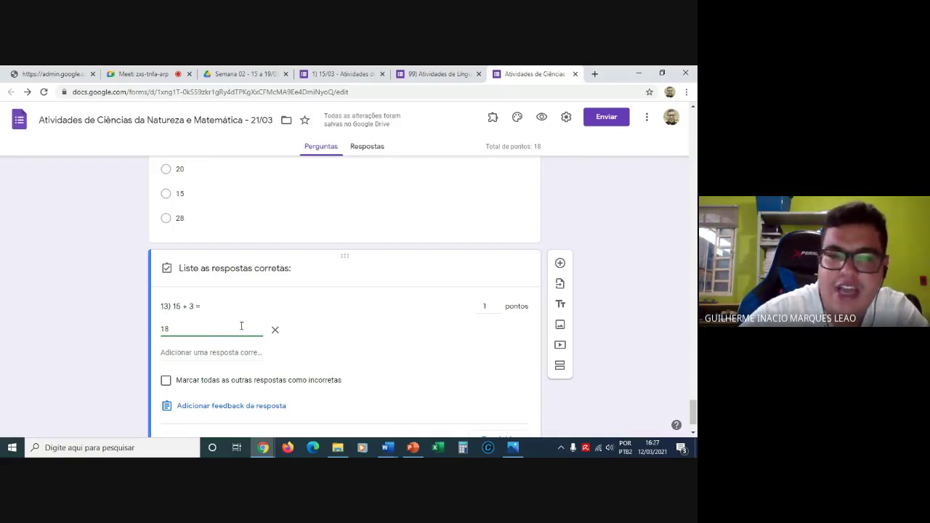
key(Return)
text(018)
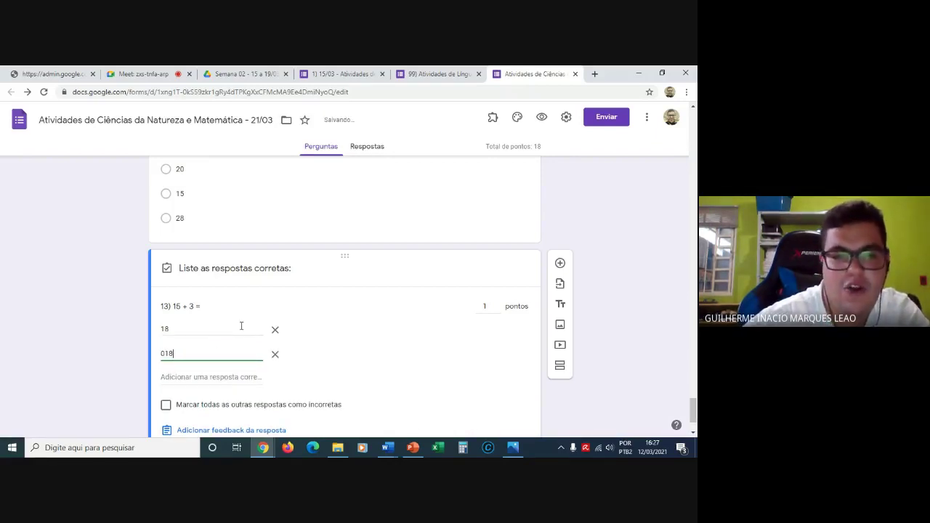
click(143, 348)
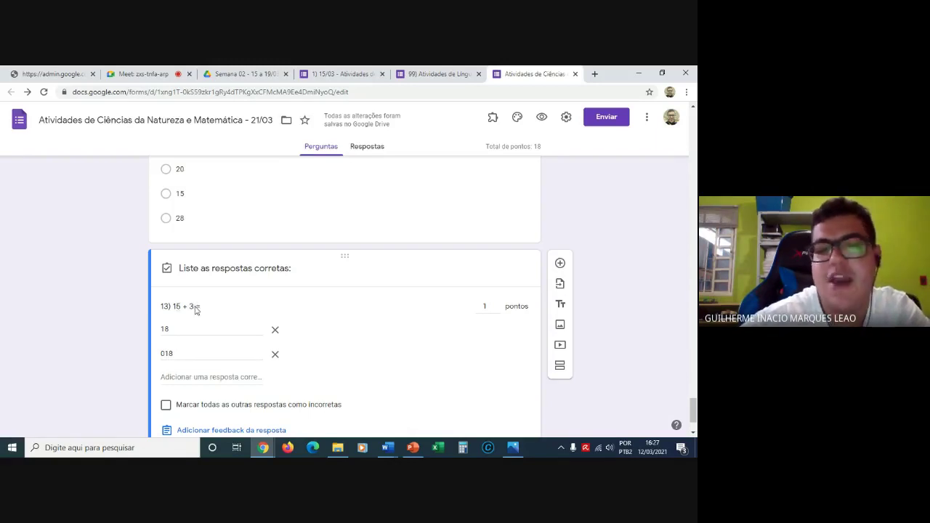
Add 1.145, 1145 and 1 145 as further accepted answers in question 13's answer key.
double_click(191, 353)
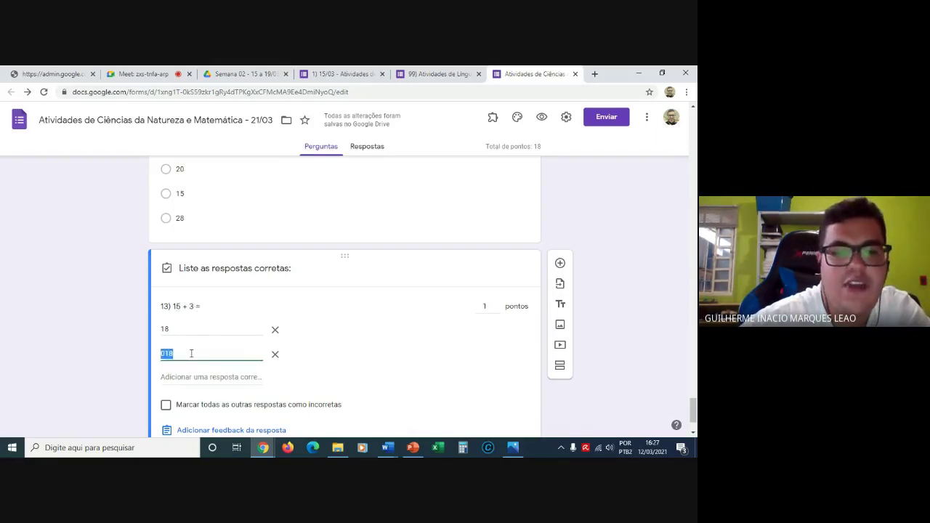
key(Return)
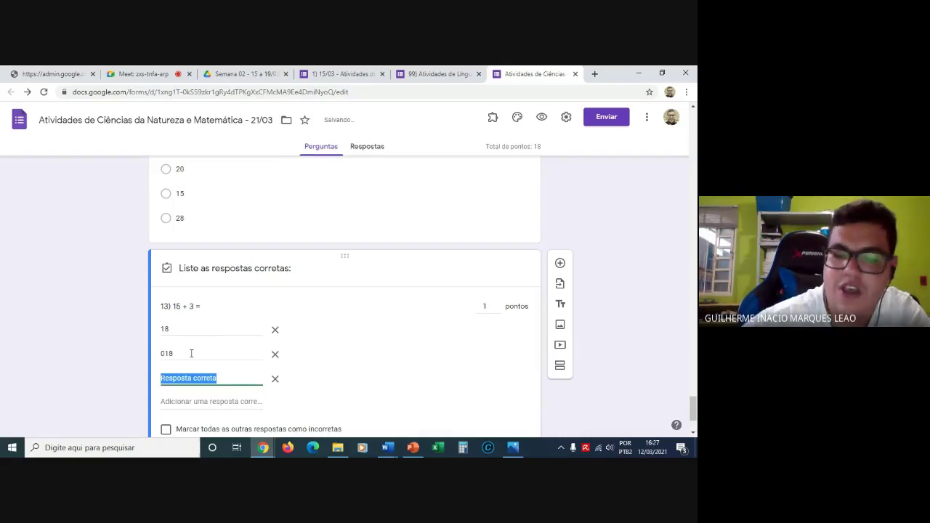
text(1145)
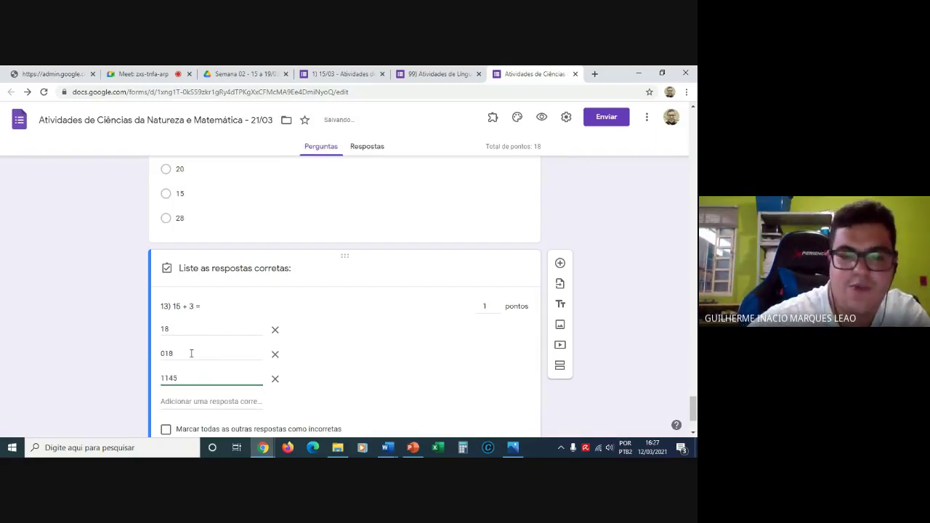
key(Left)
key(Left)
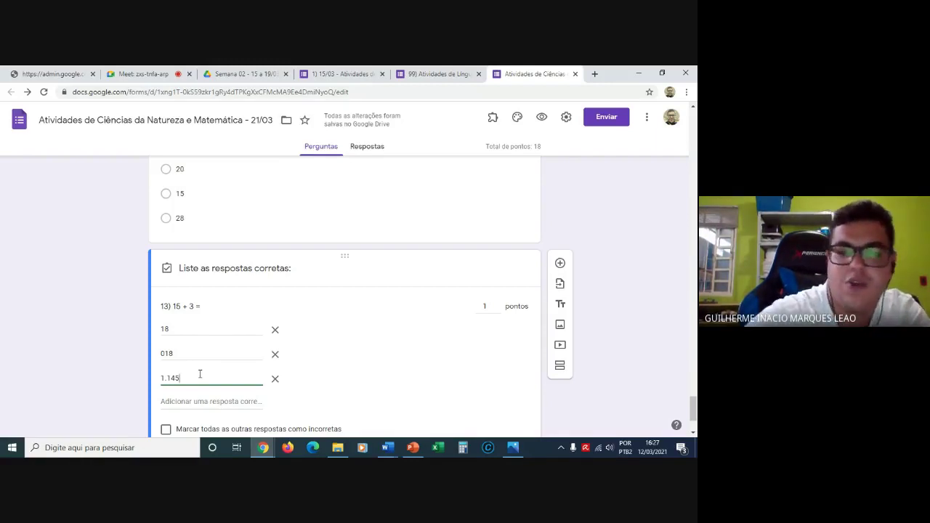
key(Return)
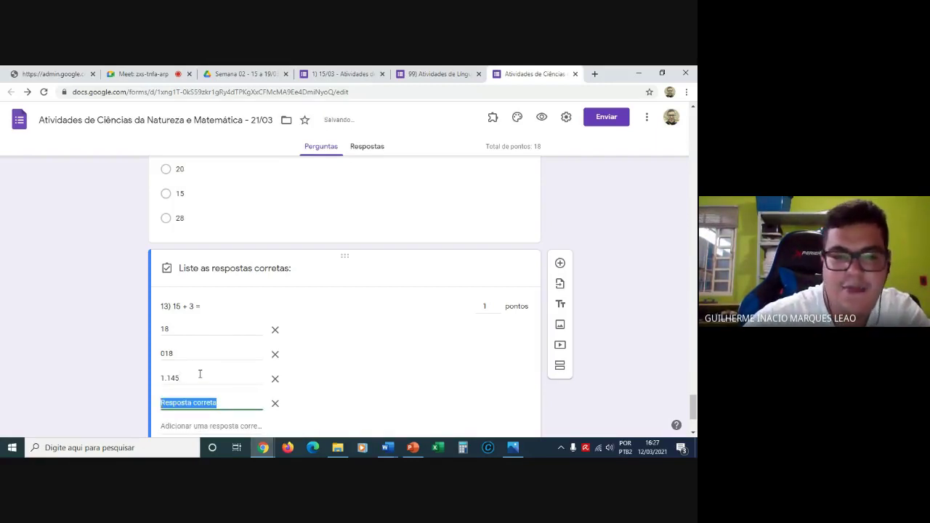
text(1145)
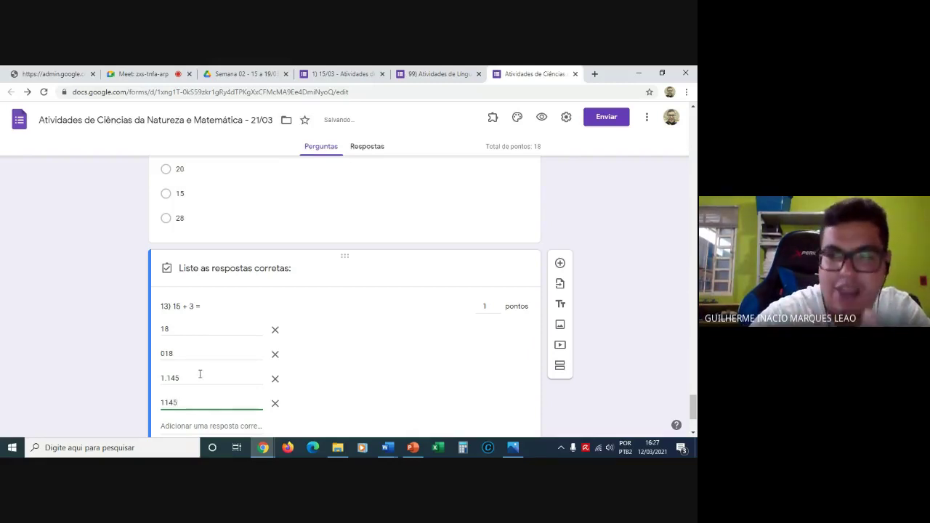
key(Return)
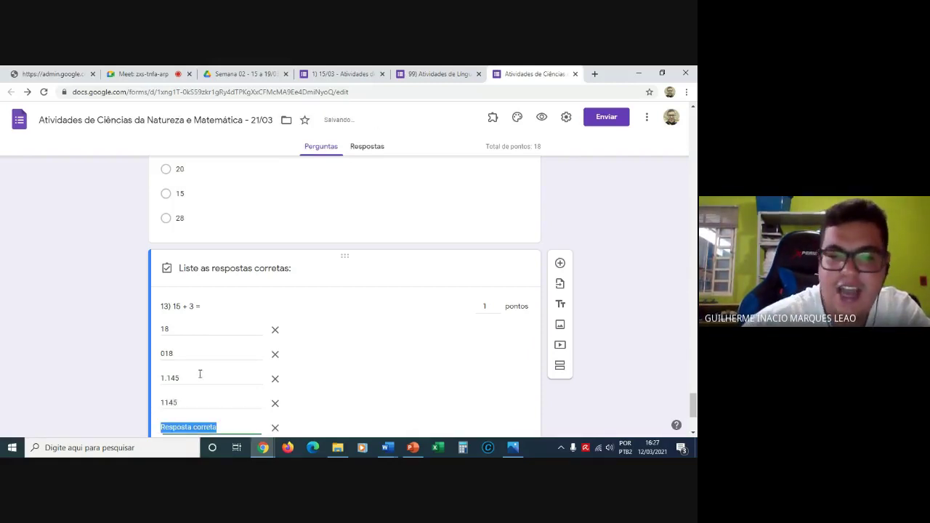
text(1)
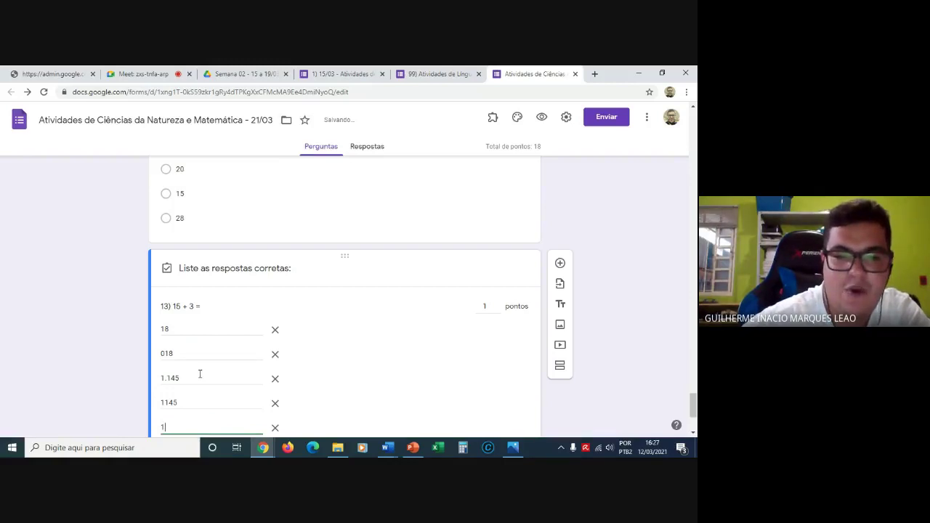
text( 145)
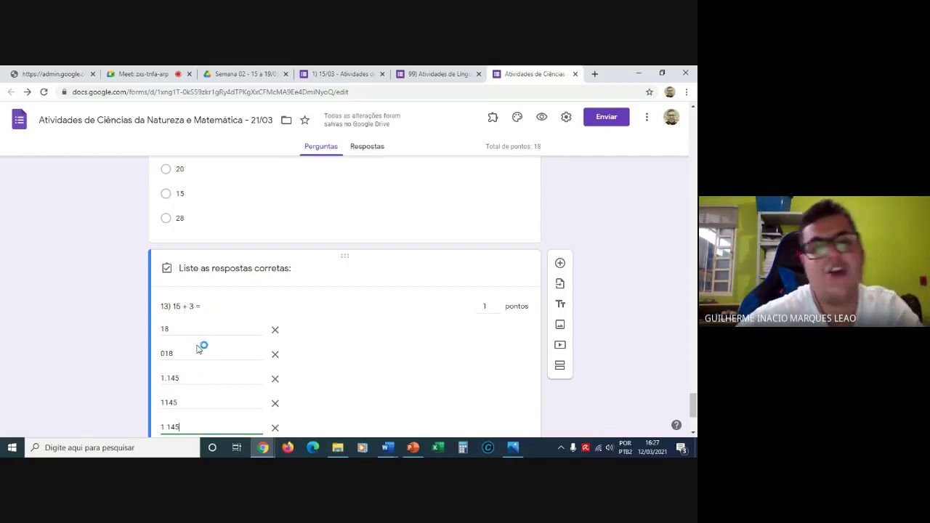
click(124, 362)
scroll(124, 362, down, 1)
scroll(124, 362, down, 1)
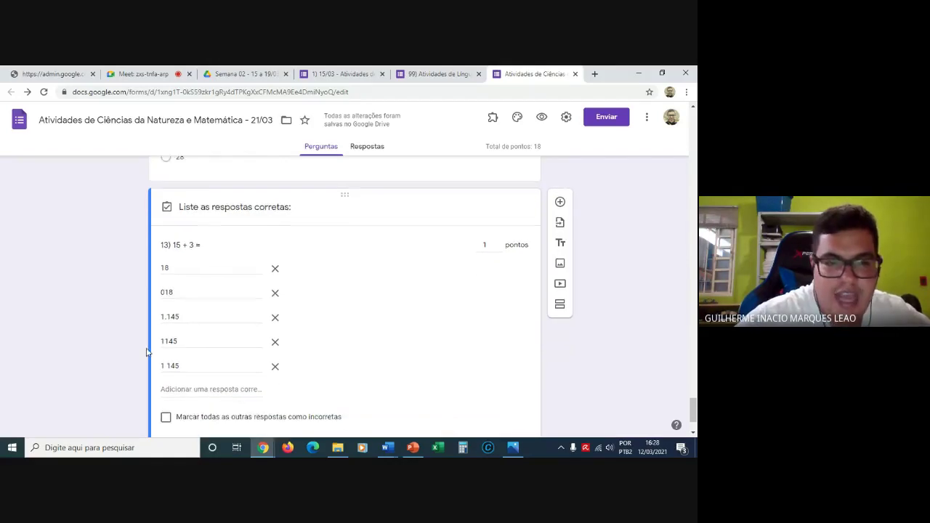
click(183, 369)
key(ctrl+c)
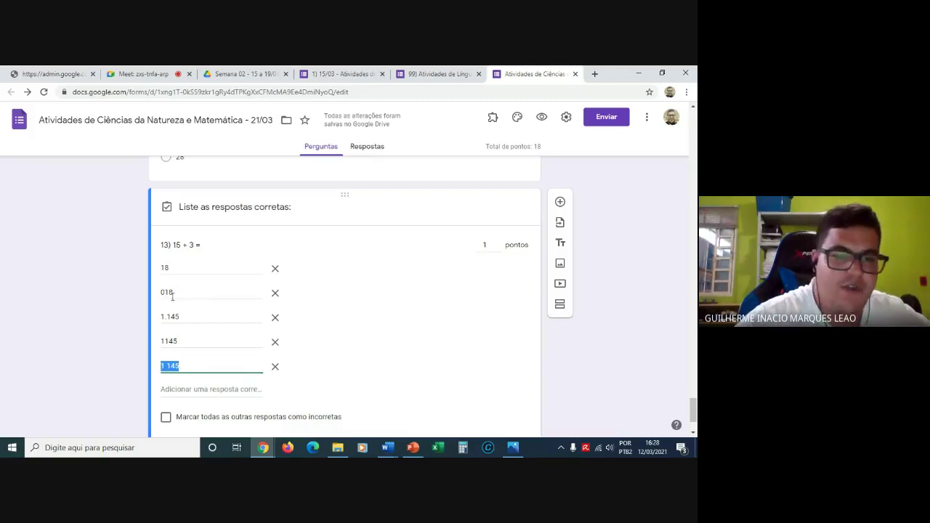
click(178, 313)
key(ctrl+v)
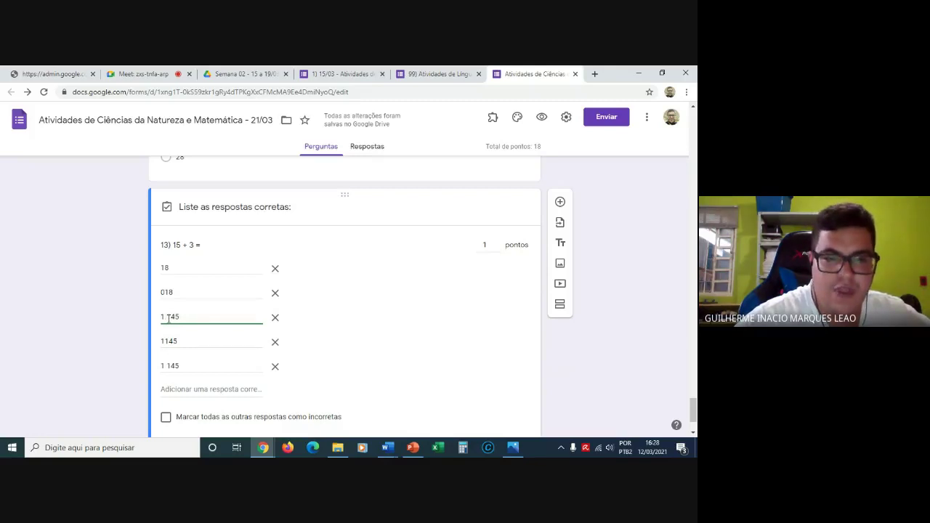
click(167, 341)
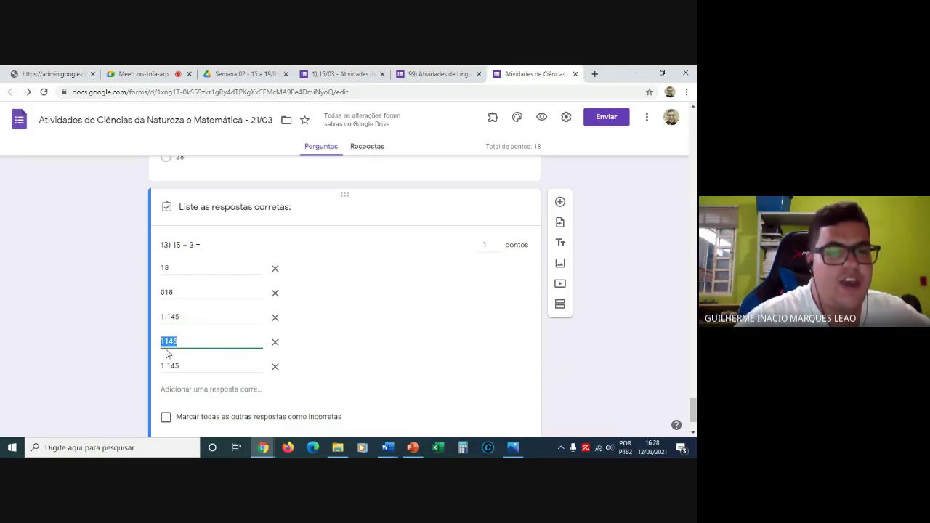
click(168, 366)
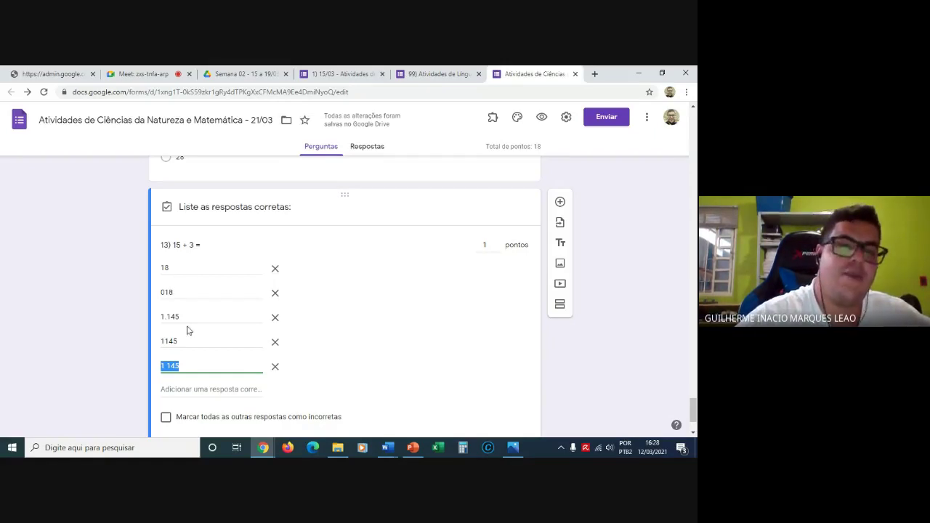
Remove the accepted answers 1.145, 1145 and 1 145 from question 13's answer key.
click(158, 317)
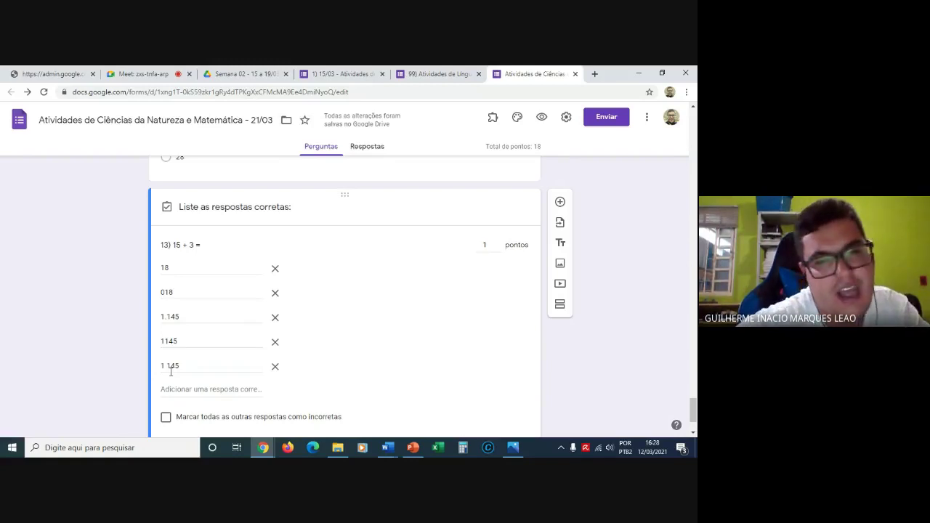
click(275, 320)
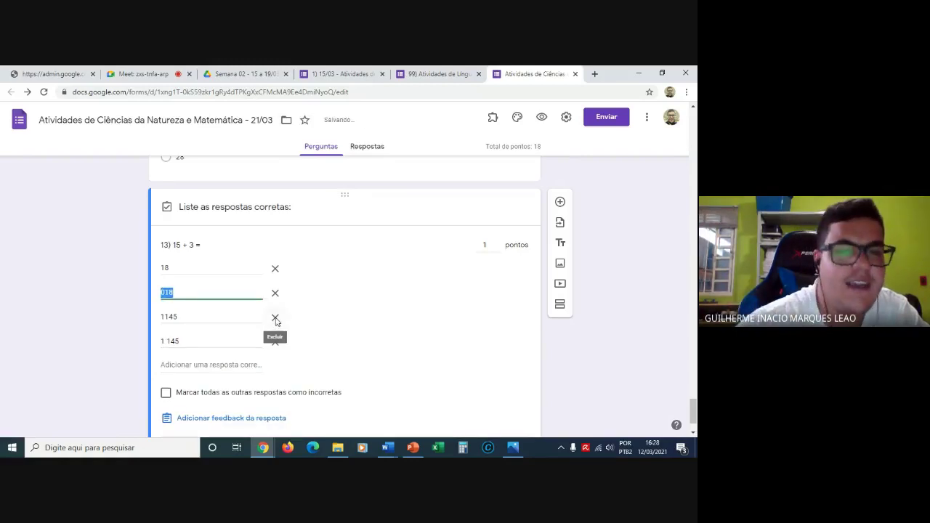
click(275, 320)
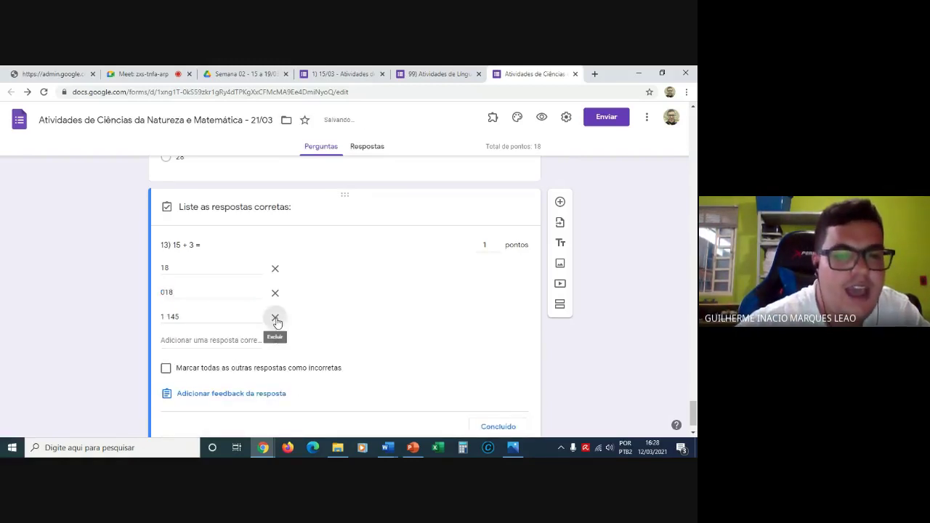
click(275, 320)
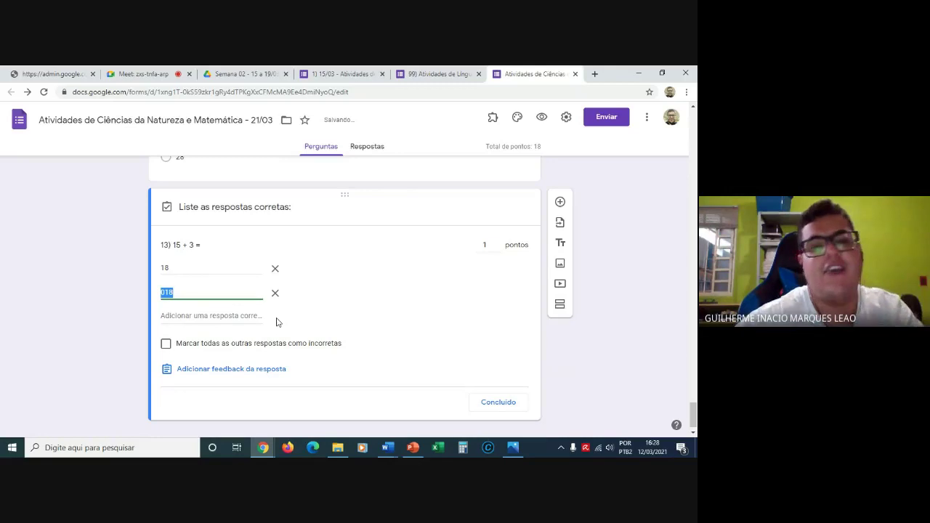
click(132, 307)
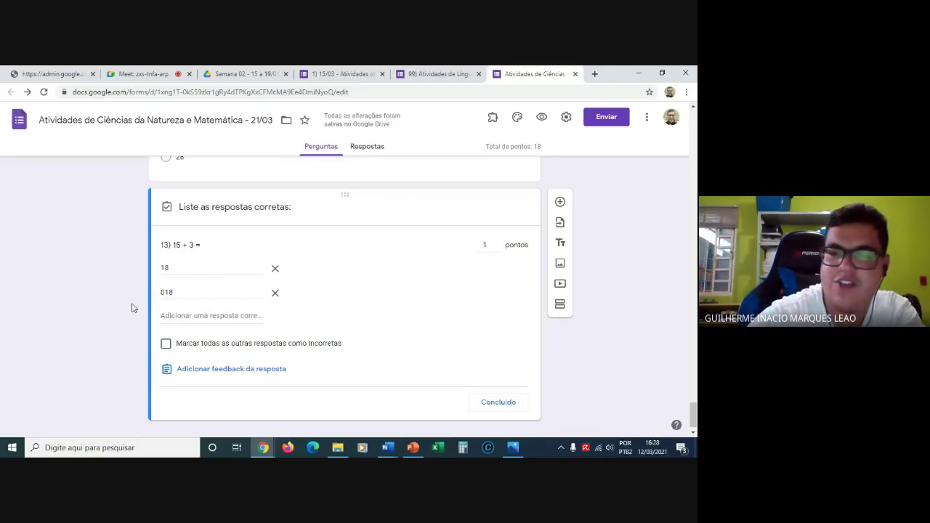
Reload the form, open its preview and continue past the first section with "kkk" as the full-name answer.
key(F5)
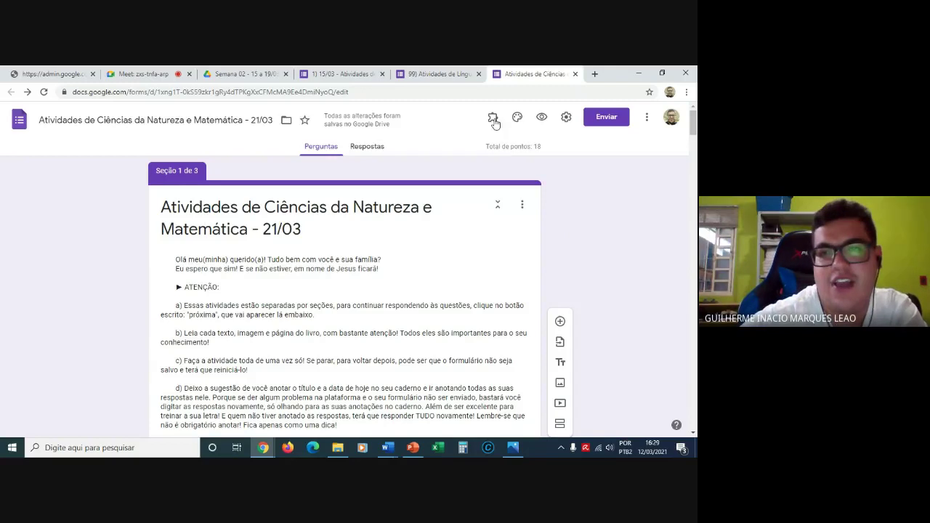
click(541, 123)
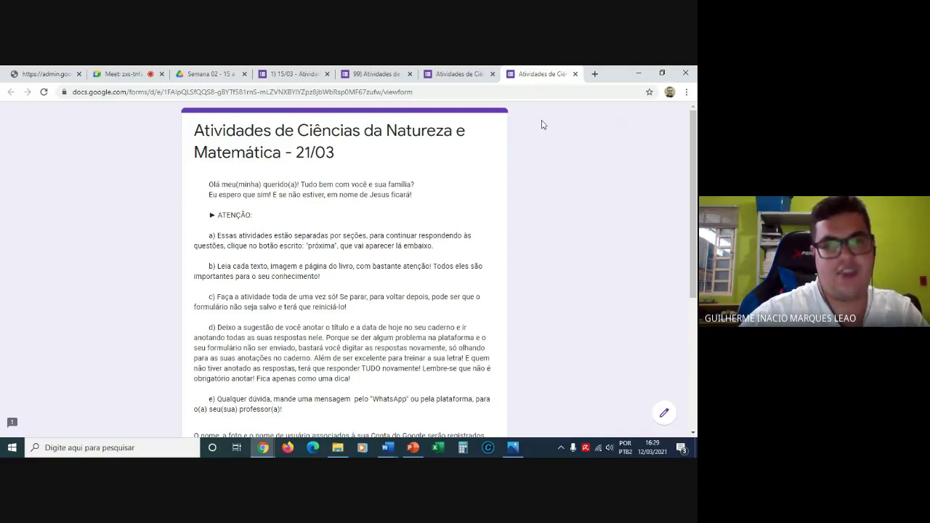
scroll(541, 125, down, 3)
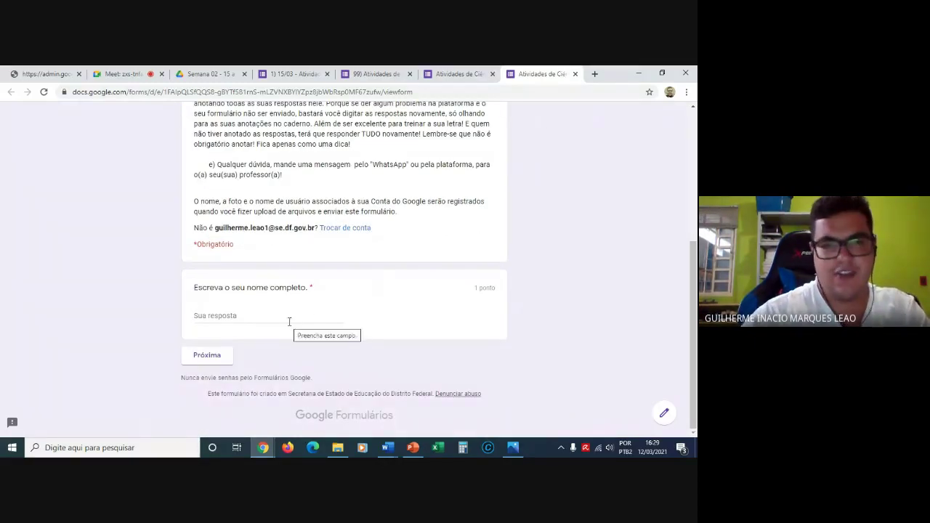
click(247, 317)
text(kkk)
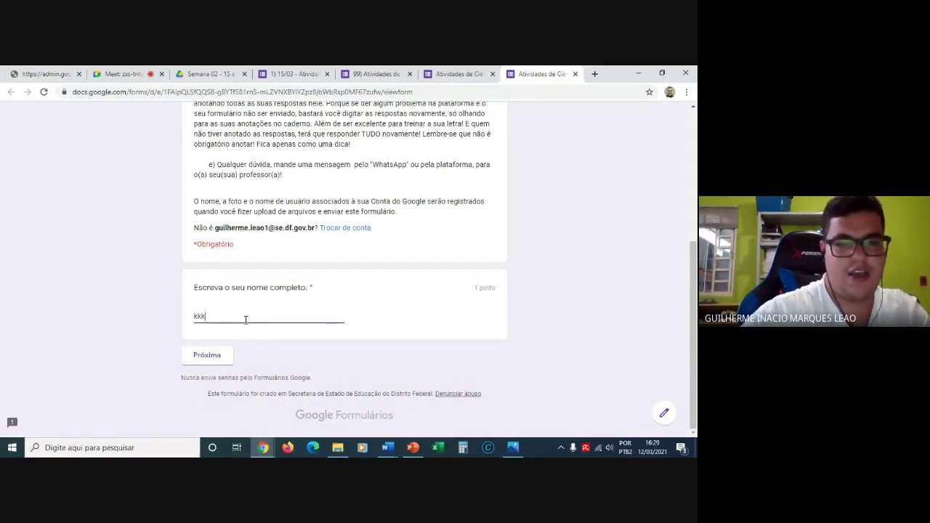
click(224, 354)
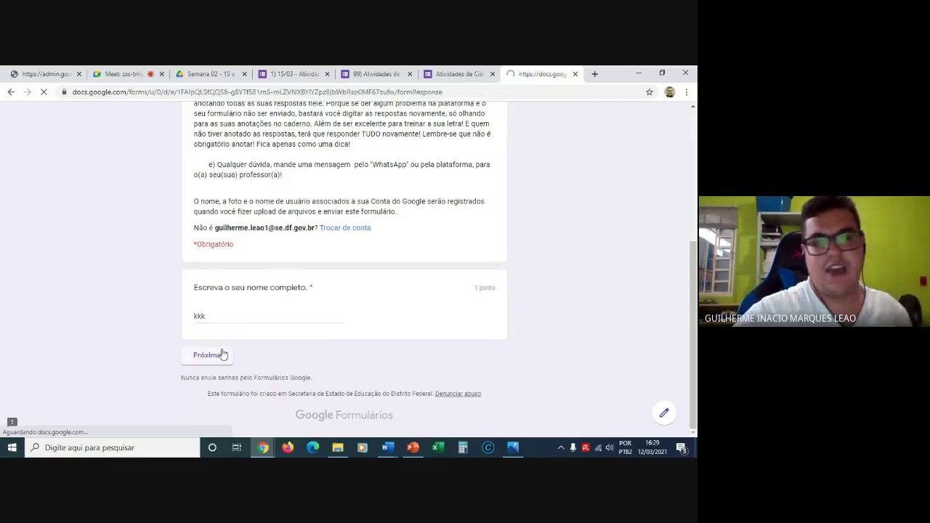
In the Ciências da Natureza section, answer question 1 with a long run of k's and question 2 with "b) Carnívoros".
scroll(150, 316, down, 1)
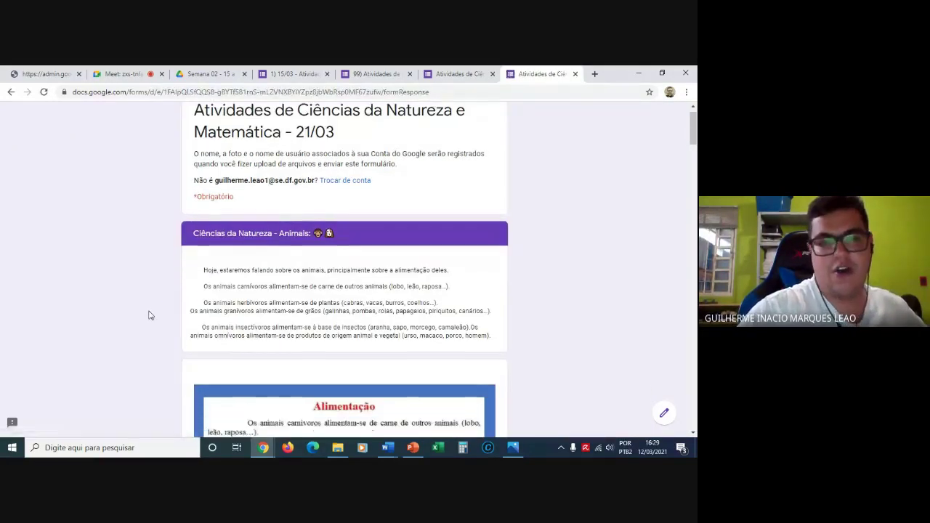
scroll(149, 315, down, 10)
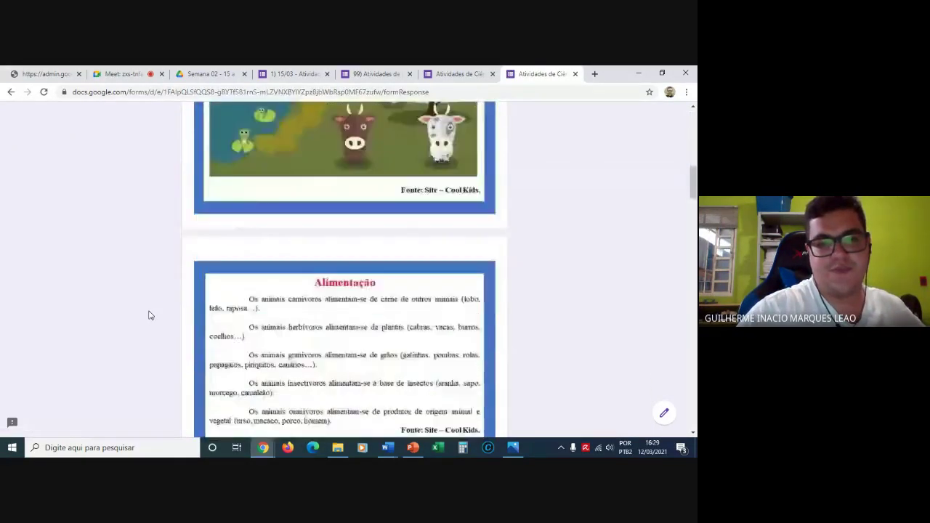
scroll(150, 315, down, 15)
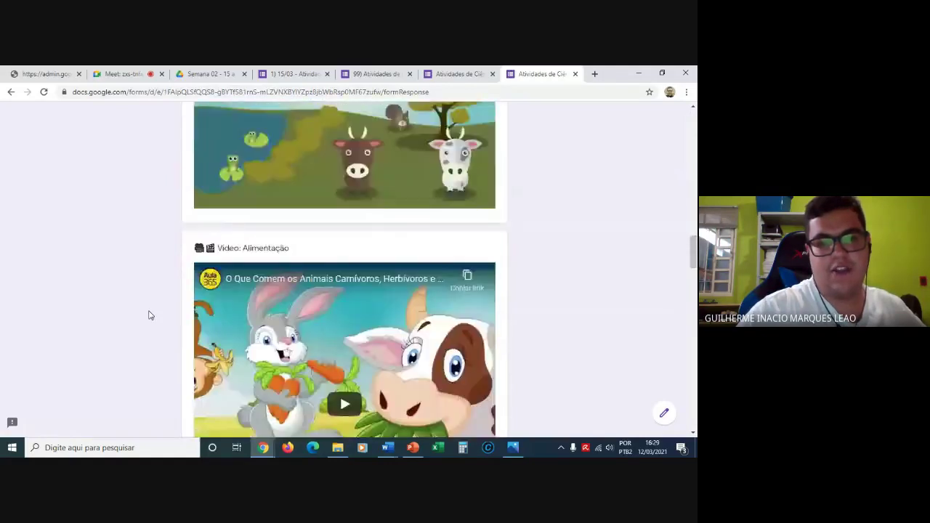
scroll(150, 316, down, 2)
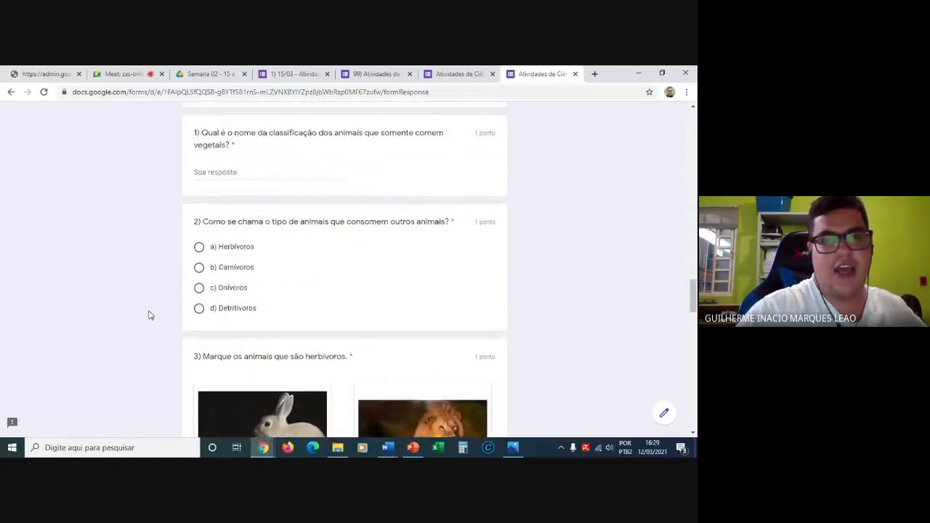
click(257, 175)
text(kkkk)
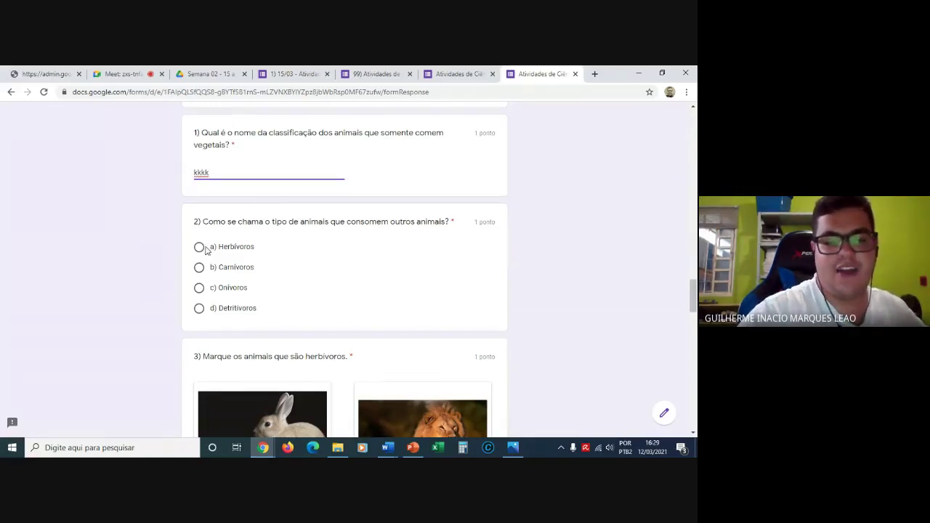
text(kkkkkkkkkkkkkkkkkkkkkkkkkkkkkkkkkkkkkkkkk)
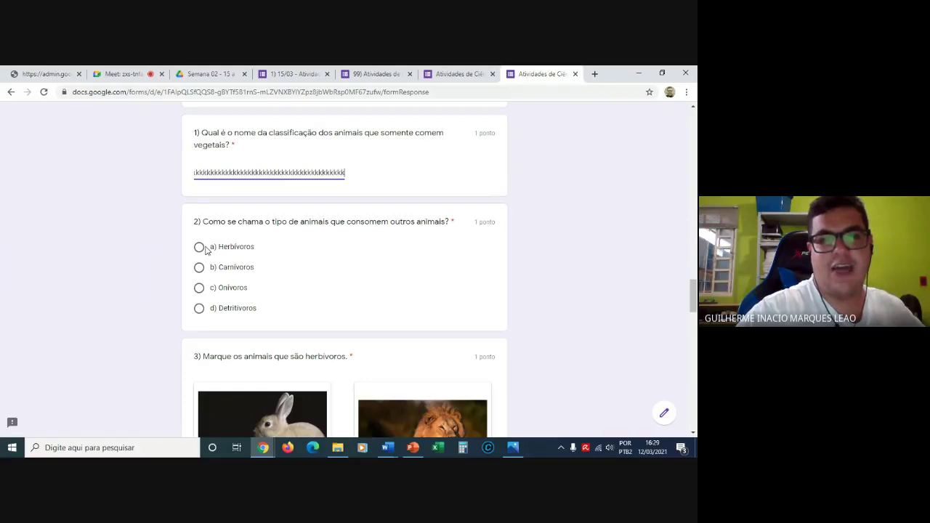
text(kkkkkkkkk)
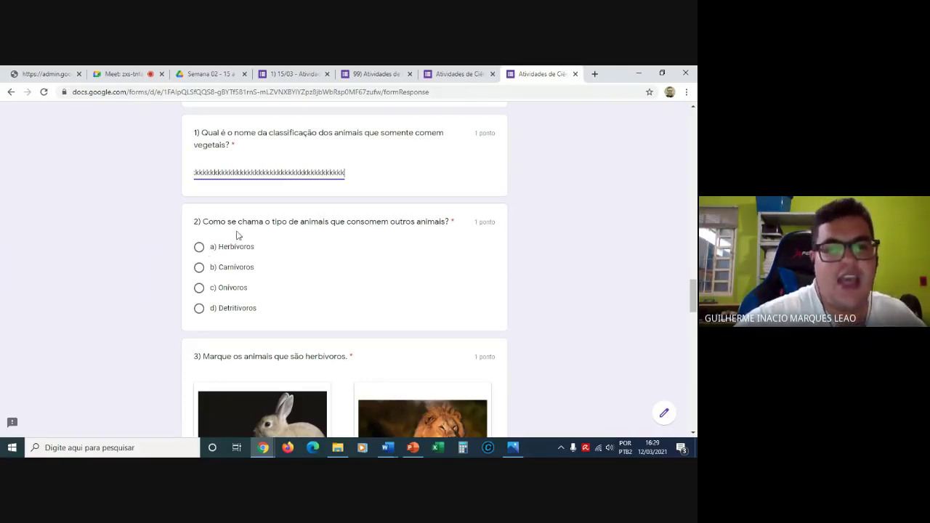
click(199, 268)
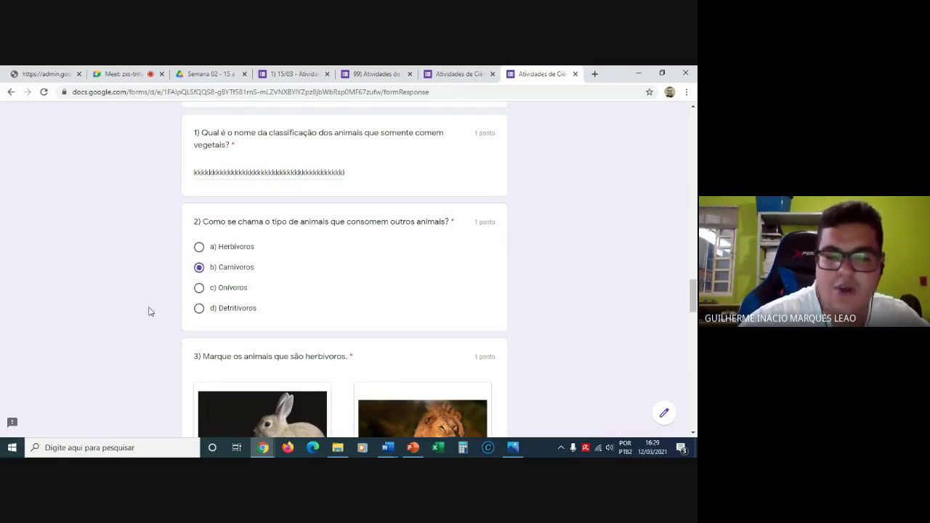
Answer question 3 about herbivorous animals by marking a) the rabbit and d) Urso panda.
scroll(149, 311, down, 3)
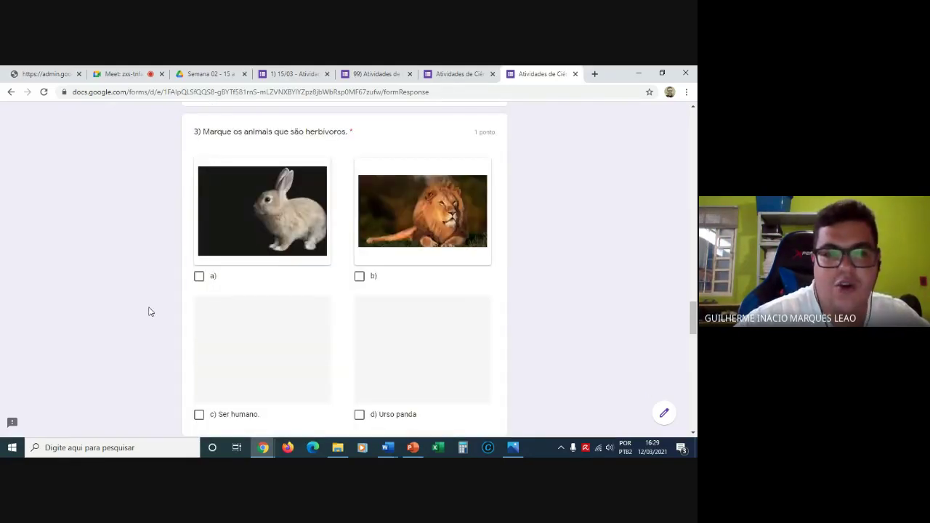
click(199, 278)
scroll(143, 303, down, 1)
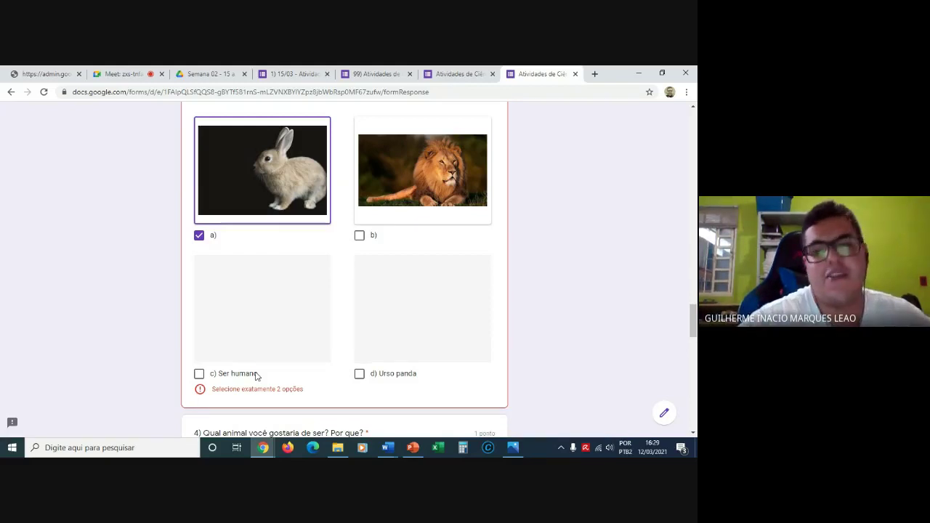
click(360, 374)
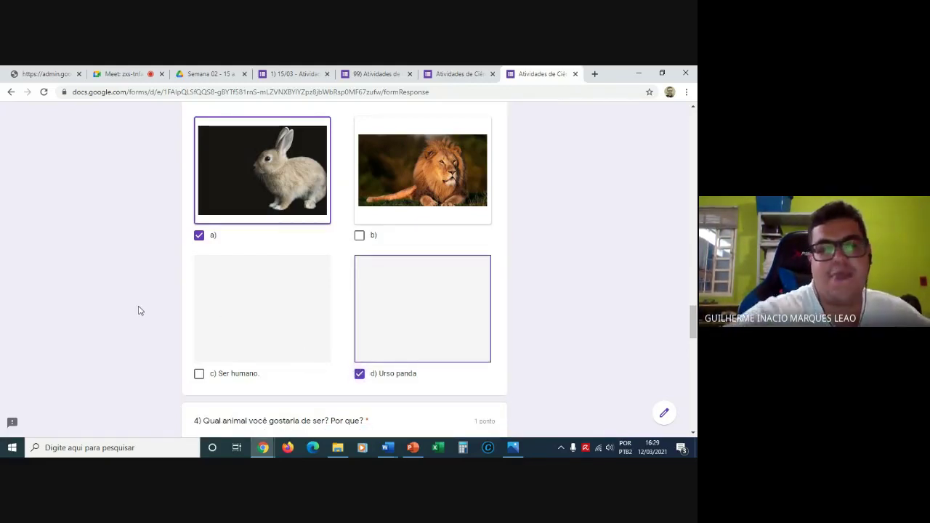
Fill in question 4, "Qual animal você gostaria de ser? Por que?", with a short run of h's.
scroll(141, 311, down, 1)
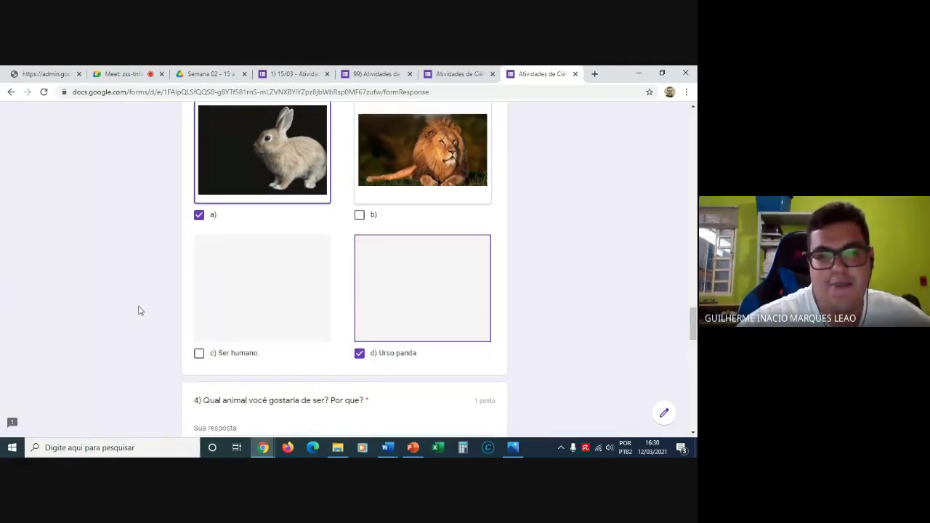
scroll(140, 311, down, 3)
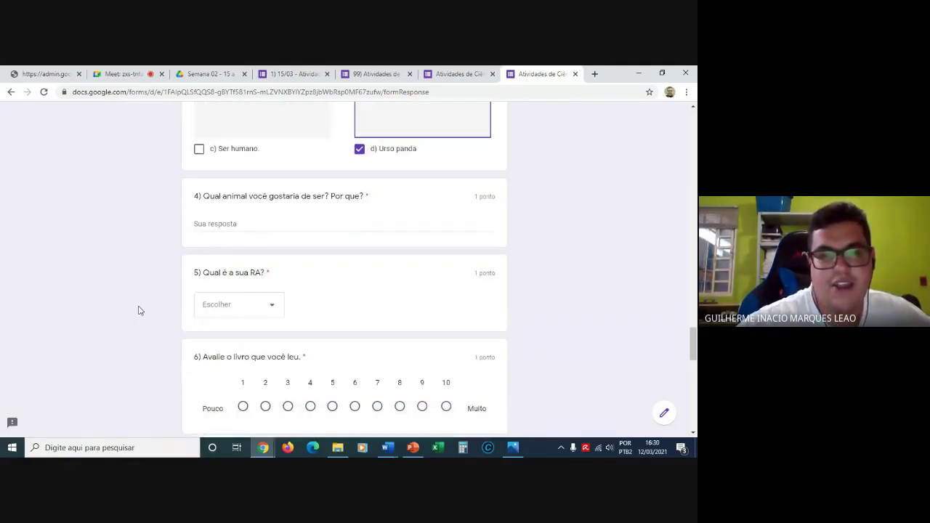
click(265, 225)
text(hhhhhhhhhhhh)
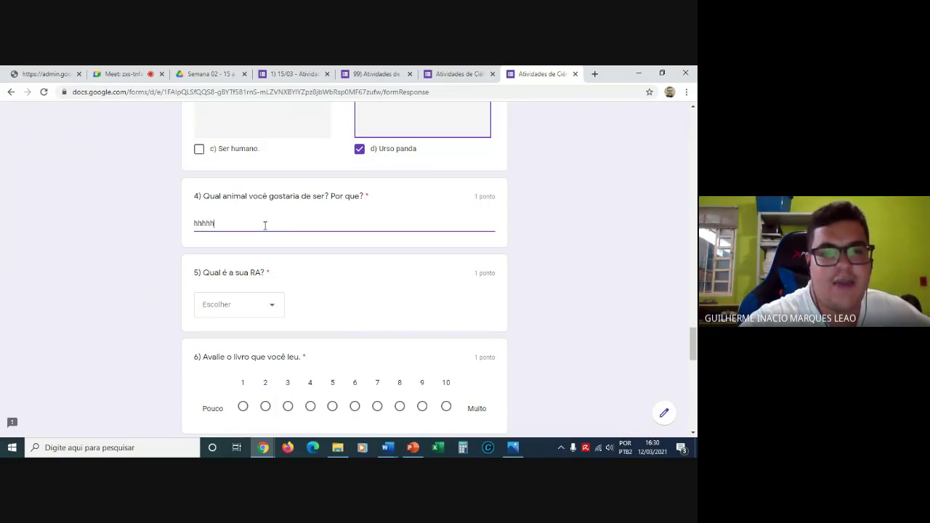
double_click(265, 225)
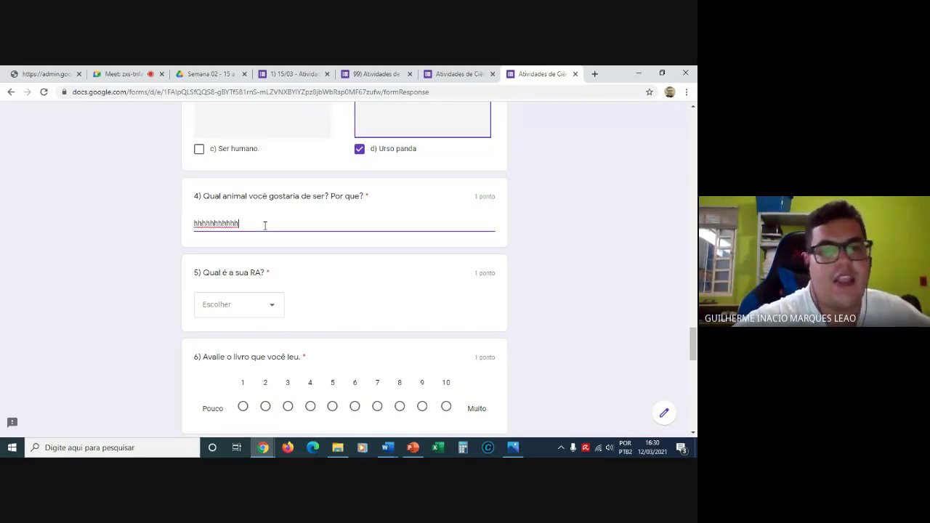
click(178, 265)
Choose Brazlândia as the RA in question 5 and rate the book 6 in question 6.
scroll(176, 266, down, 1)
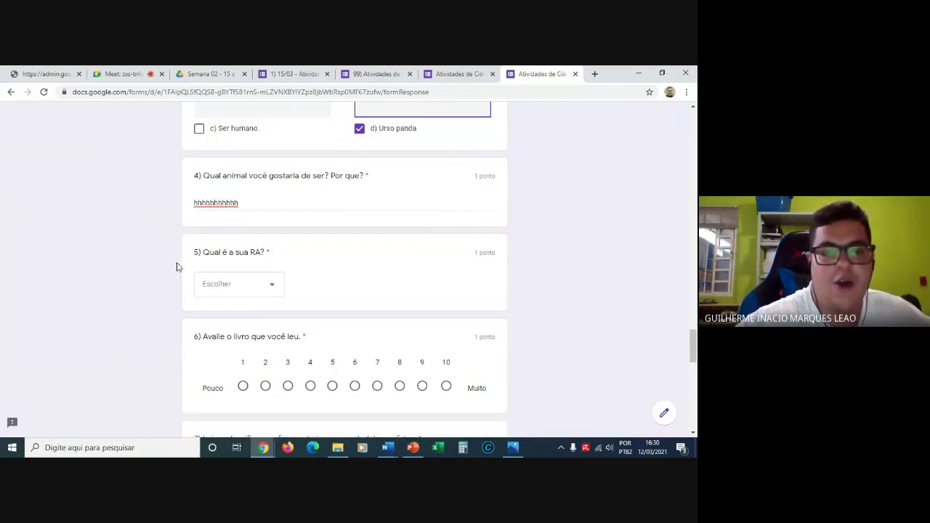
click(235, 288)
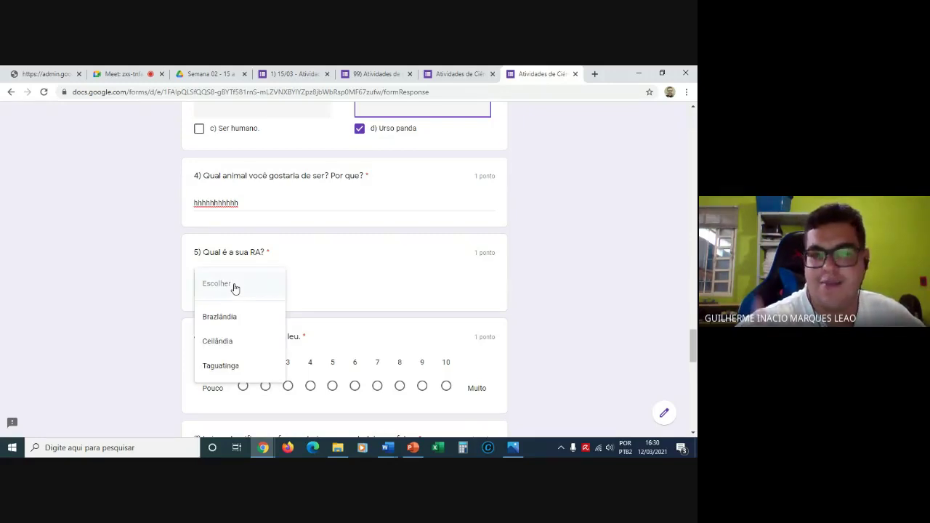
click(229, 316)
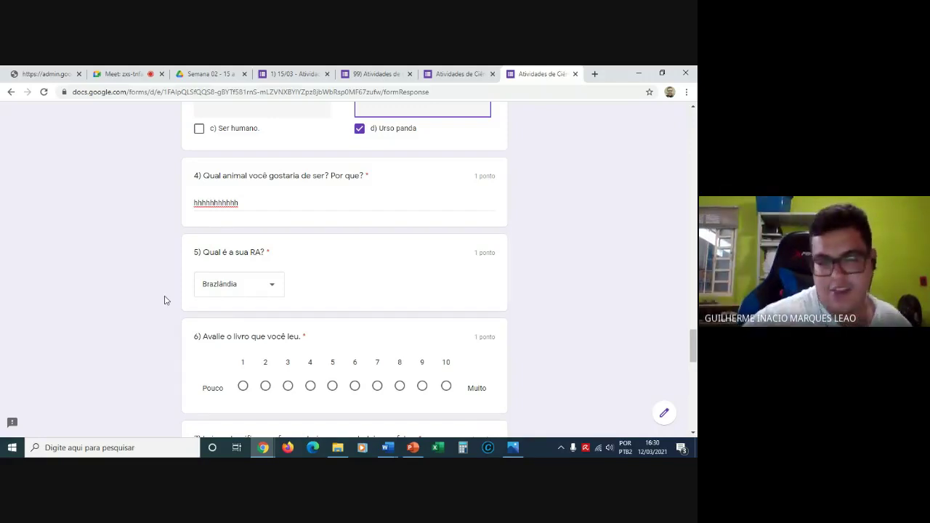
scroll(164, 300, down, 2)
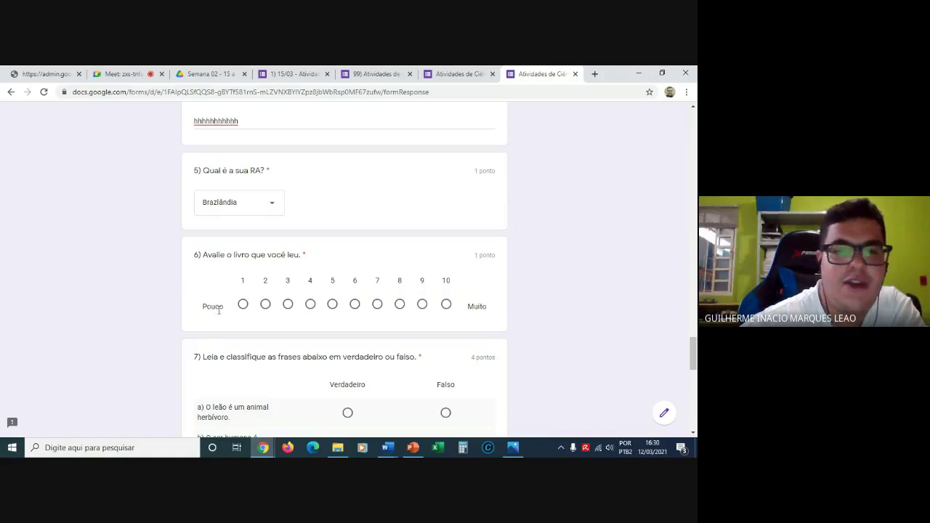
click(355, 306)
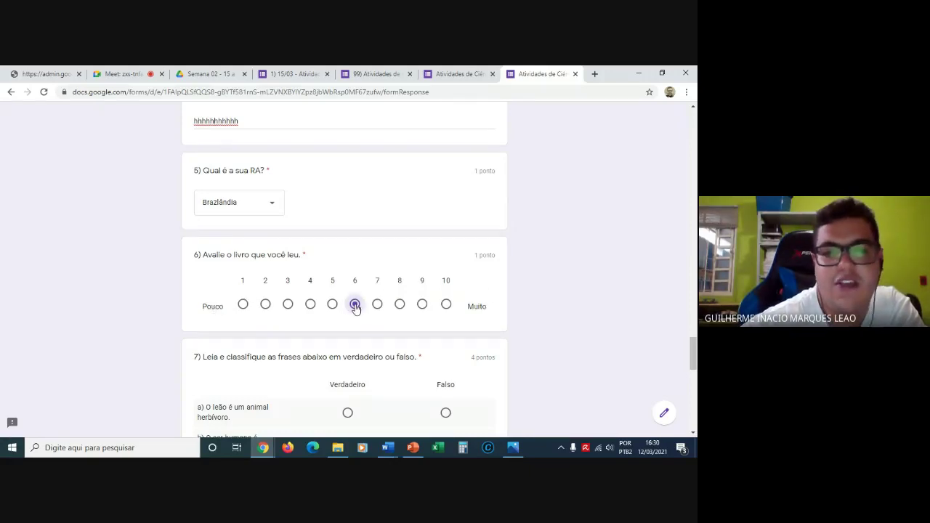
In question 7, classify statement a) as Verdadeiro and statements b), c) and d) as Falso.
scroll(120, 329, down, 3)
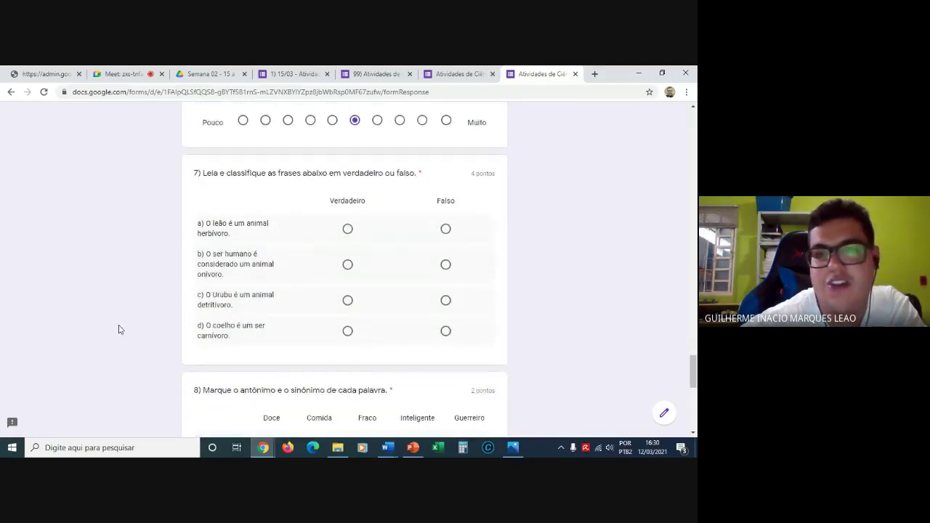
click(348, 230)
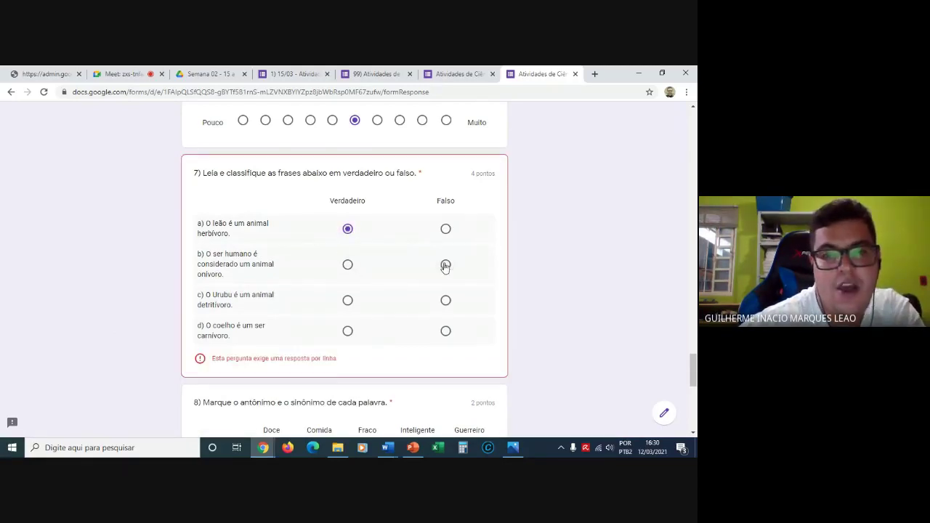
click(445, 265)
click(446, 300)
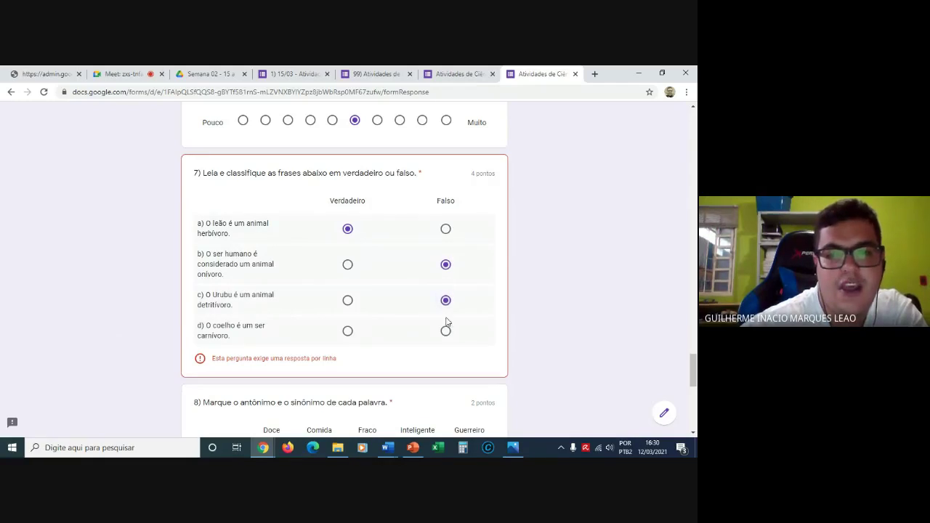
click(446, 331)
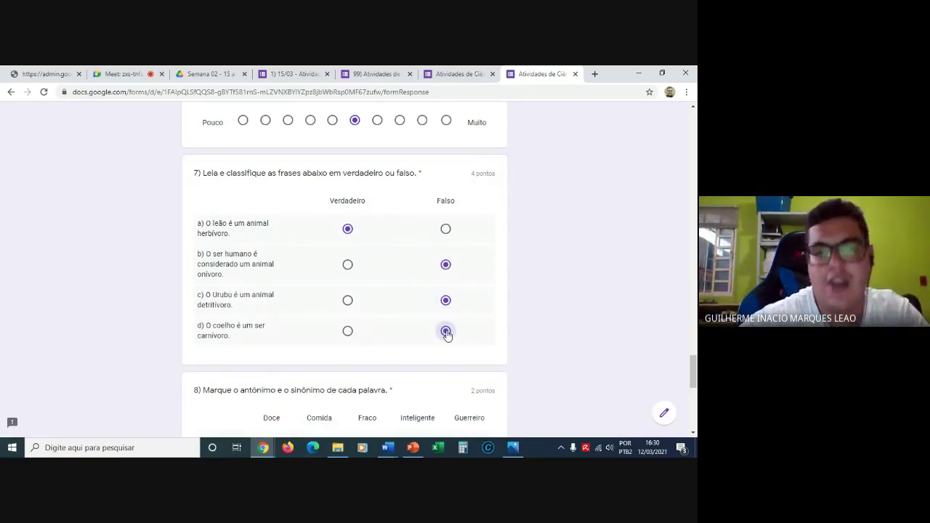
scroll(530, 335, down, 3)
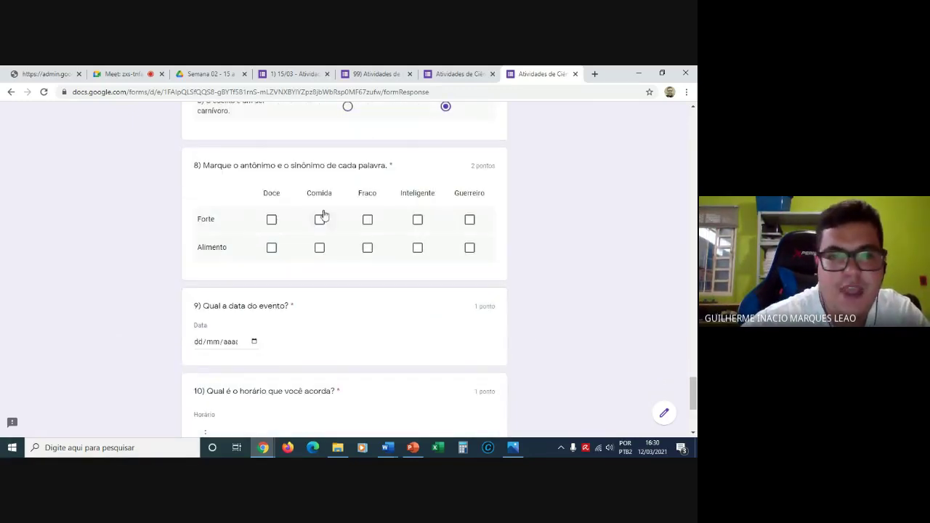
In question 8, mark Doce and Fraco for both Forte and Alimento.
double_click(272, 220)
click(369, 249)
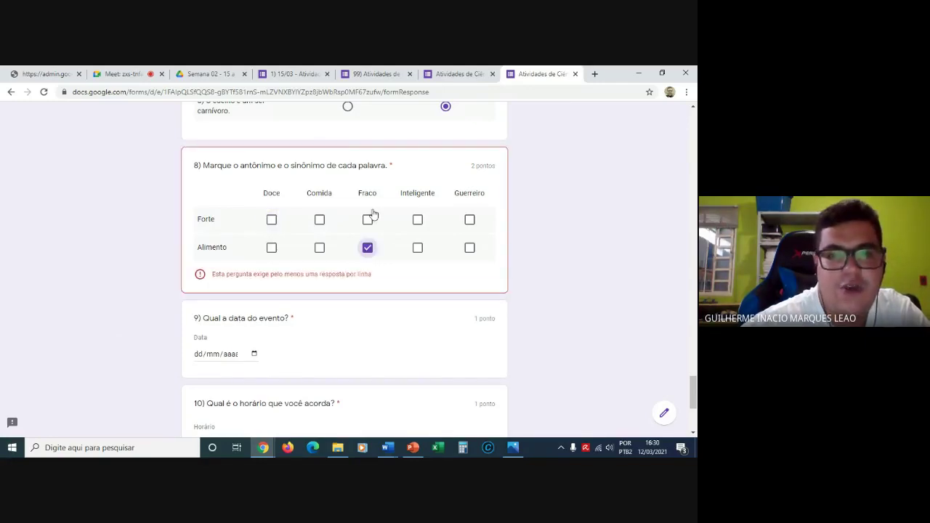
click(367, 219)
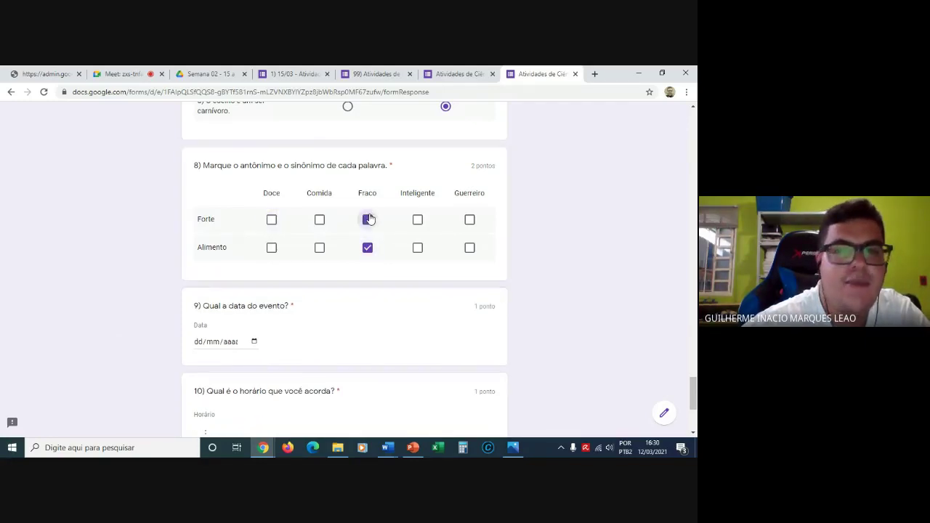
click(272, 219)
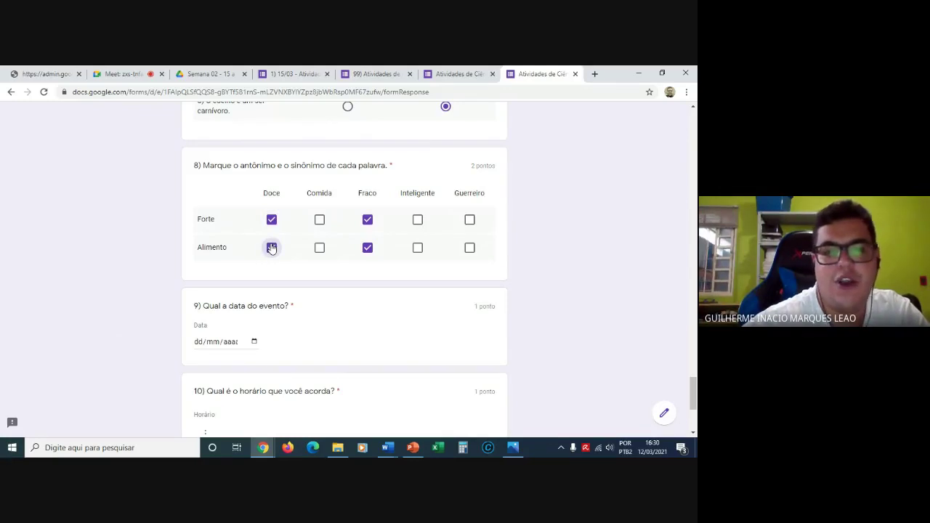
click(272, 249)
Enter 07/04/2021 as the event date in question 9.
scroll(145, 340, down, 2)
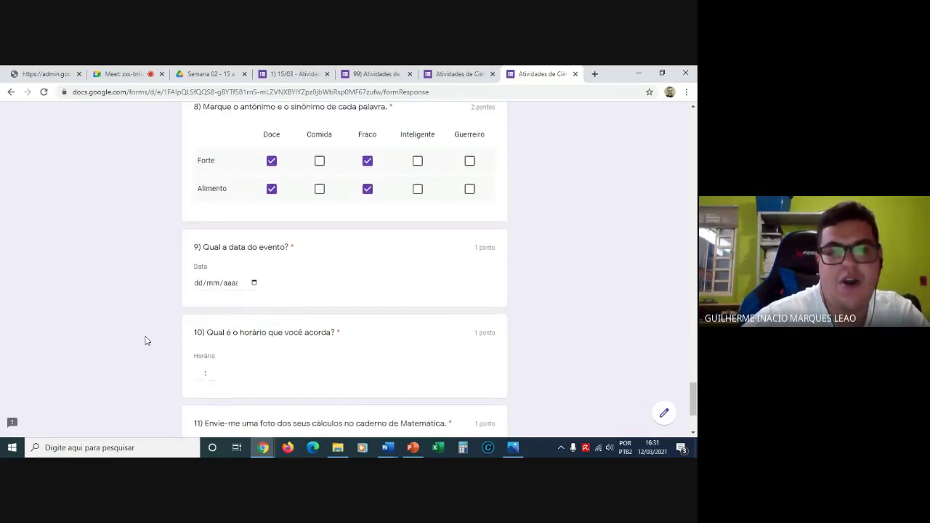
click(197, 281)
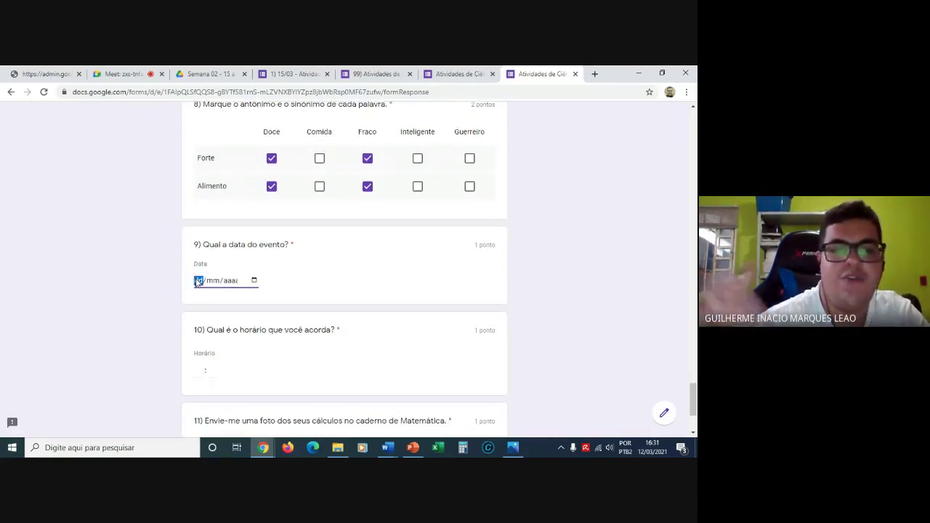
text(12/04/)
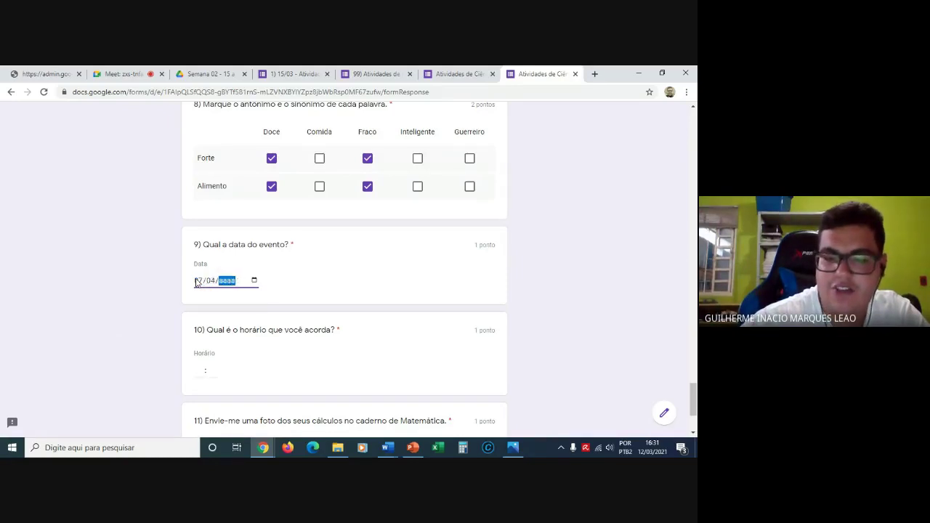
text(002021)
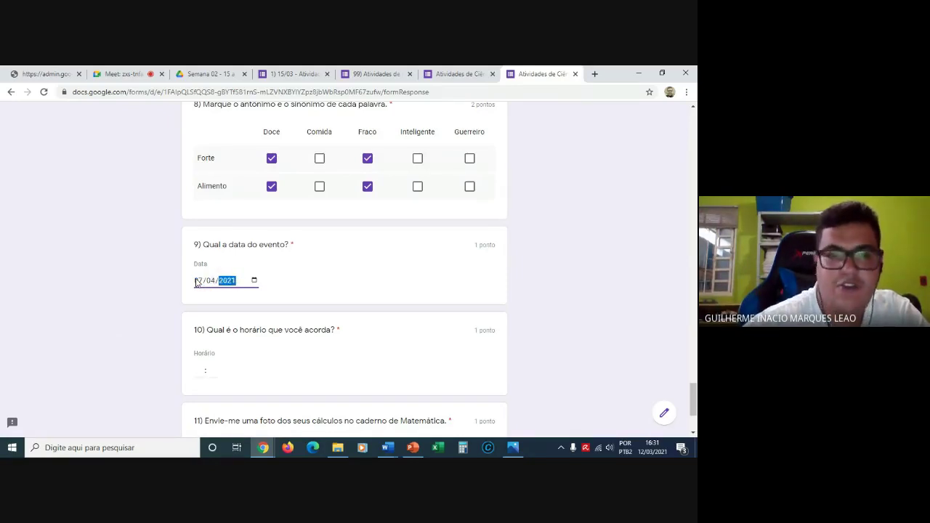
click(169, 301)
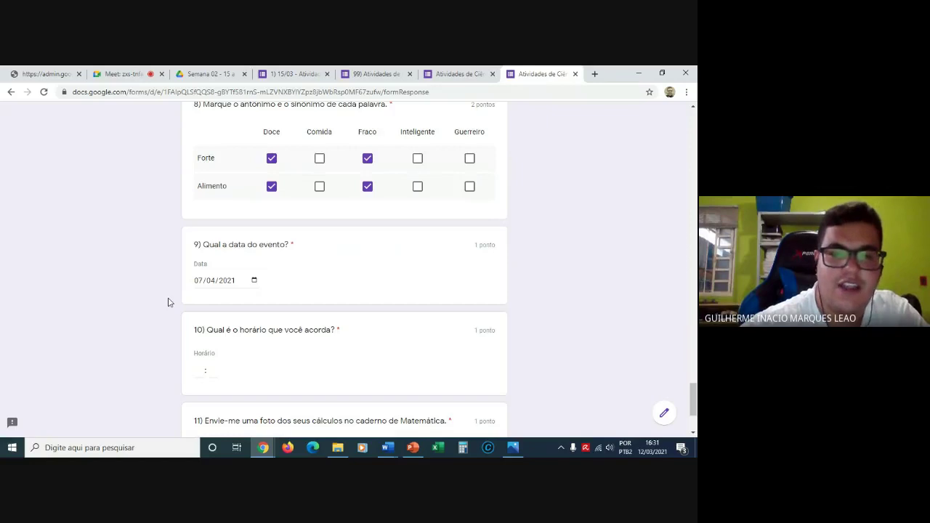
Enter 08:30 as the wake-up time in question 10.
click(203, 370)
text(08 : )
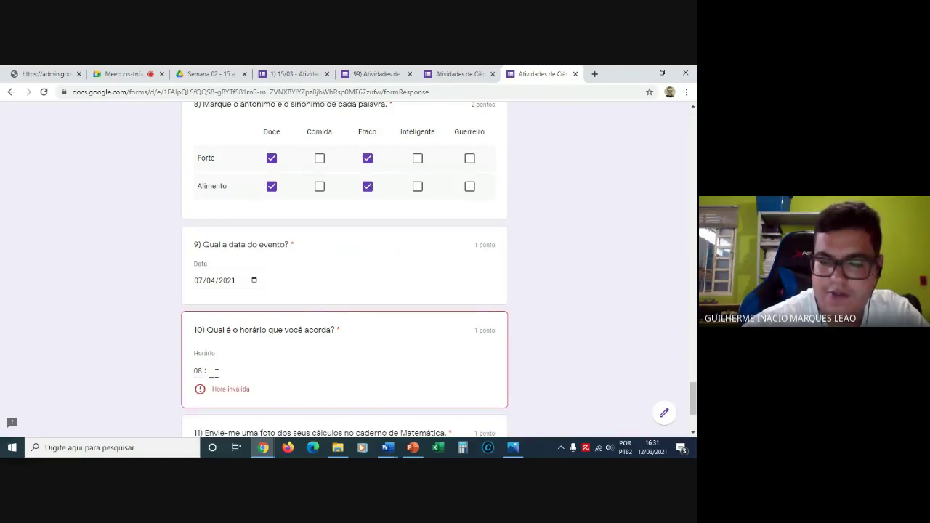
text(30)
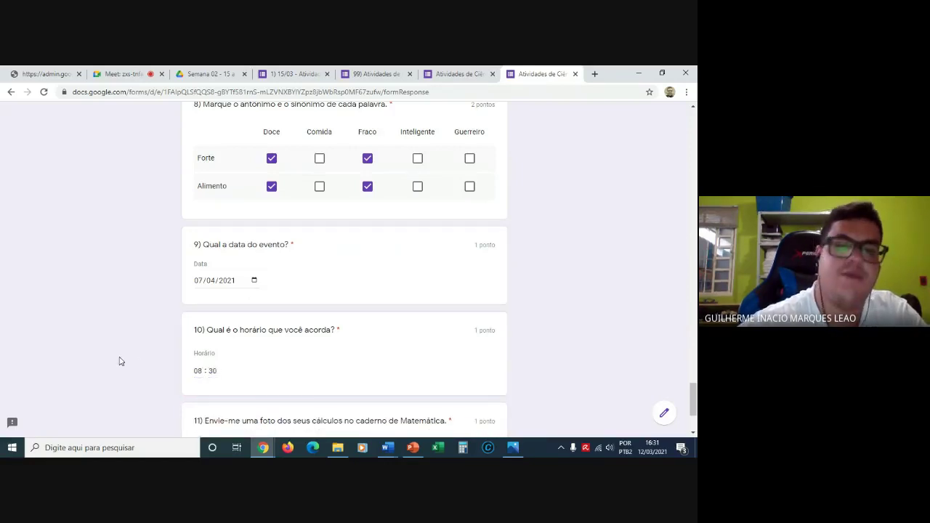
Upload the image ondevivem from the device's Imagens folder as the answer to question 11.
scroll(120, 361, down, 3)
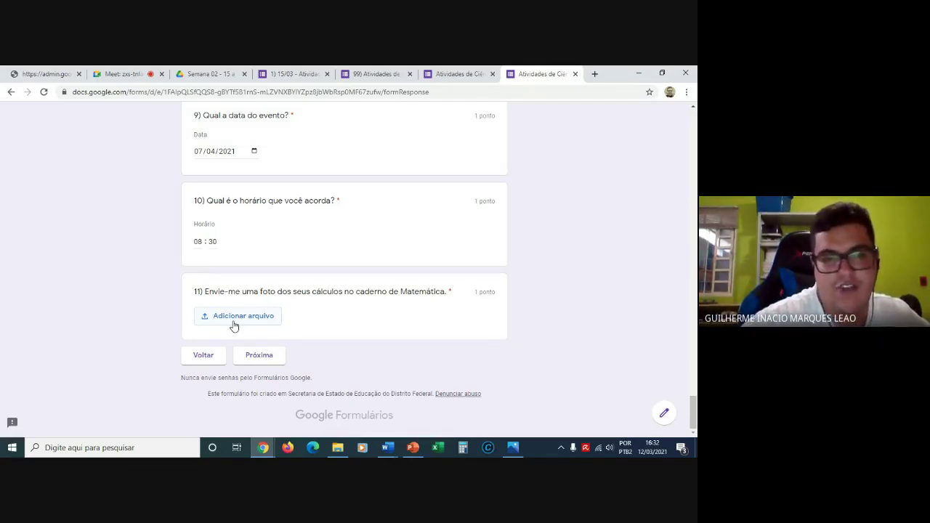
click(234, 322)
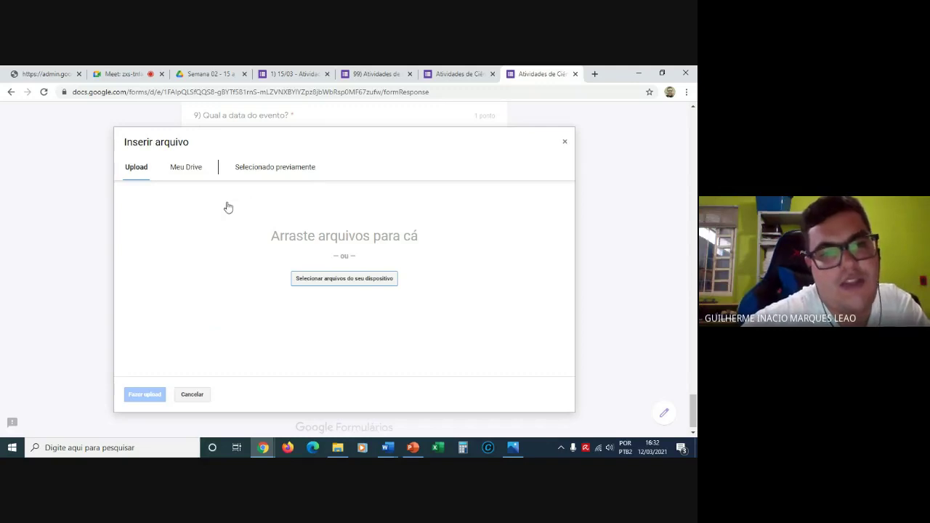
click(341, 285)
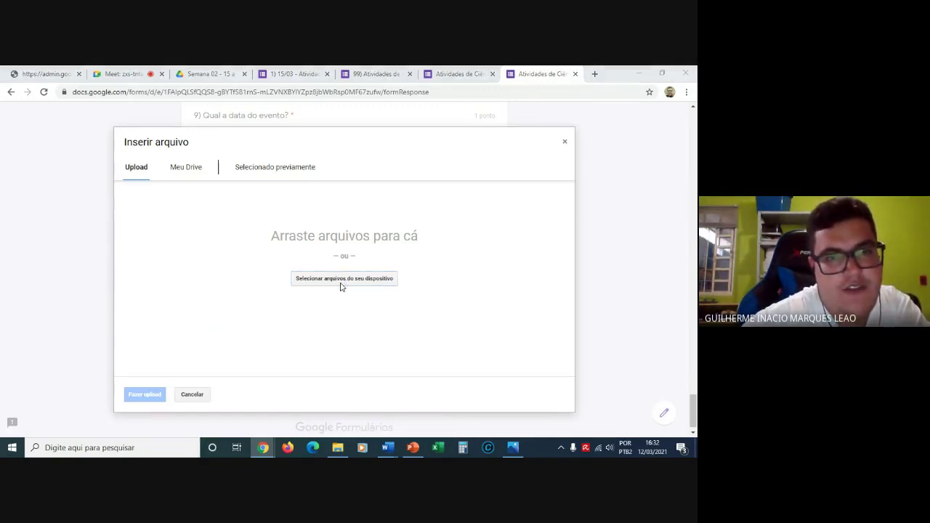
click(257, 249)
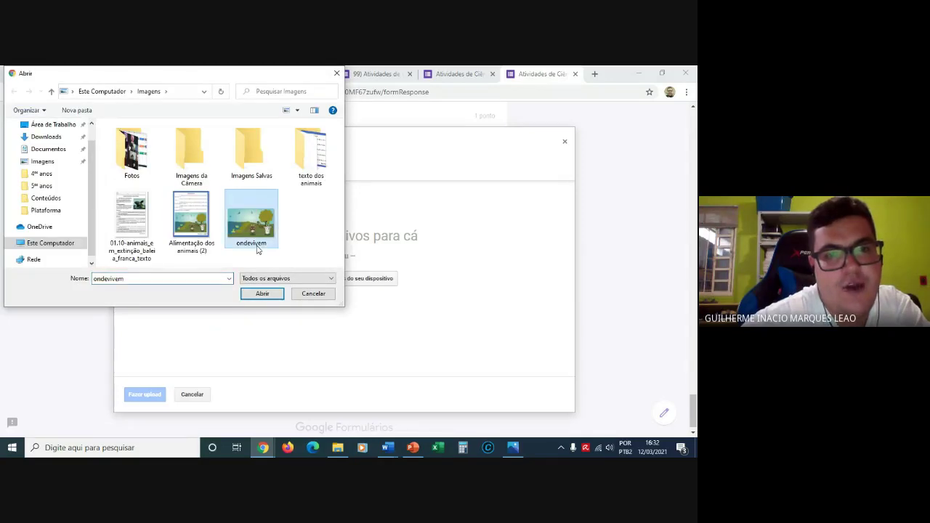
click(262, 293)
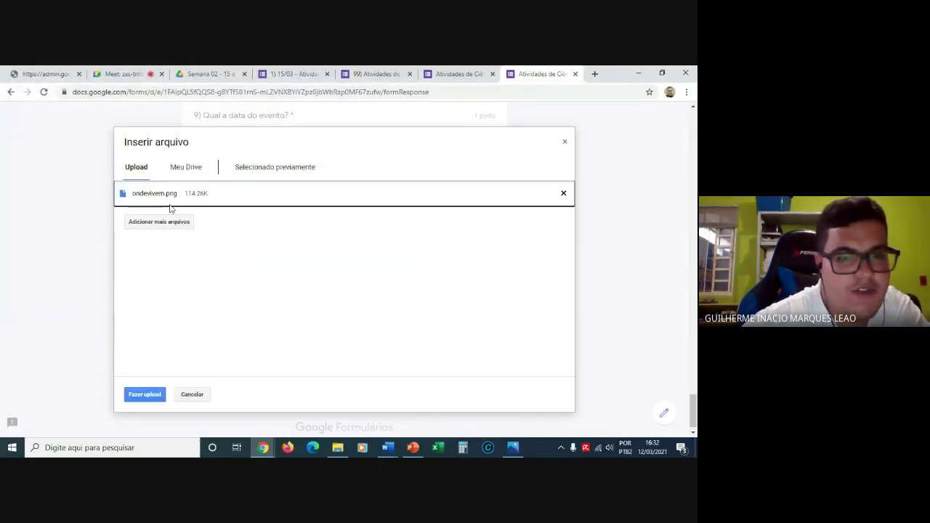
click(153, 395)
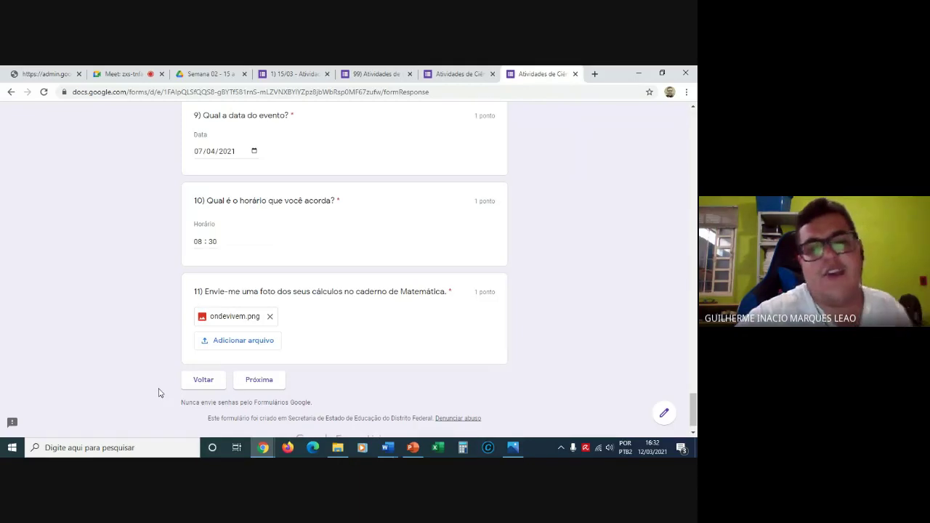
Switch to the Google Meet call and raise the computer's speaker volume to 53.
click(209, 69)
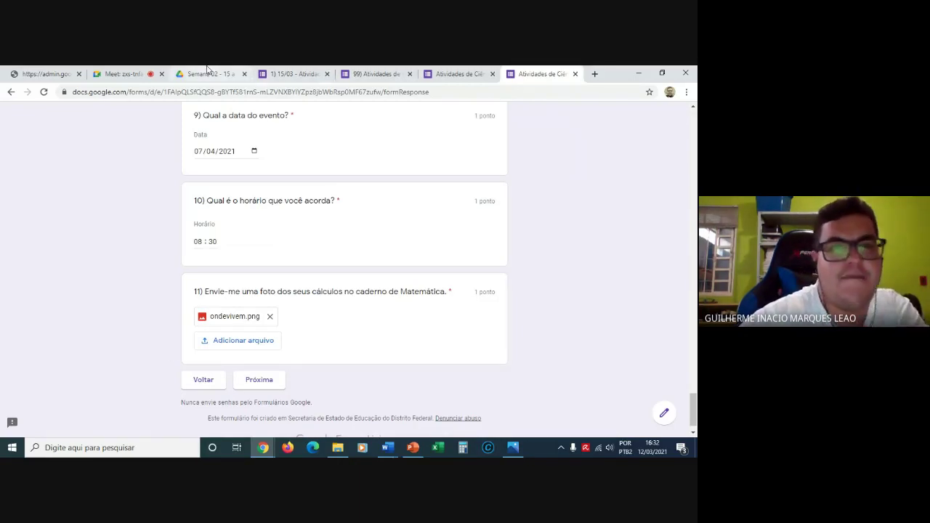
click(129, 69)
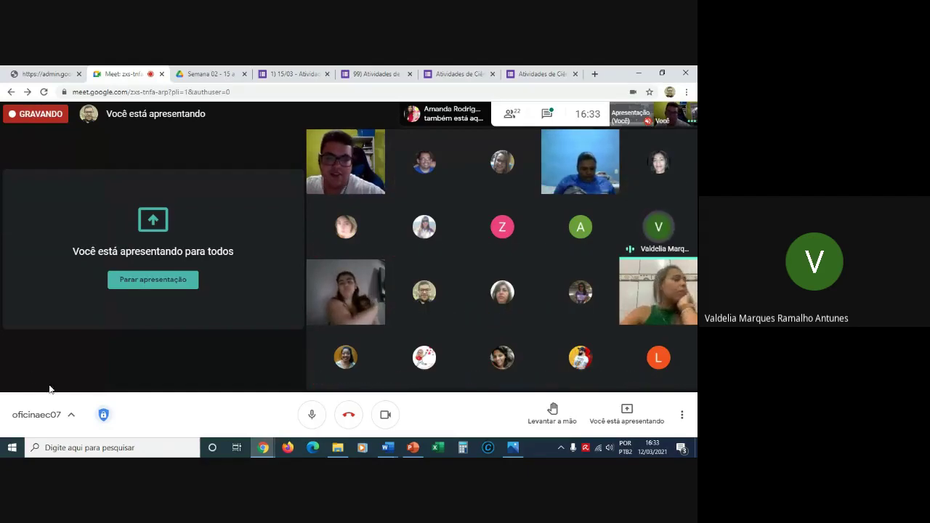
click(610, 448)
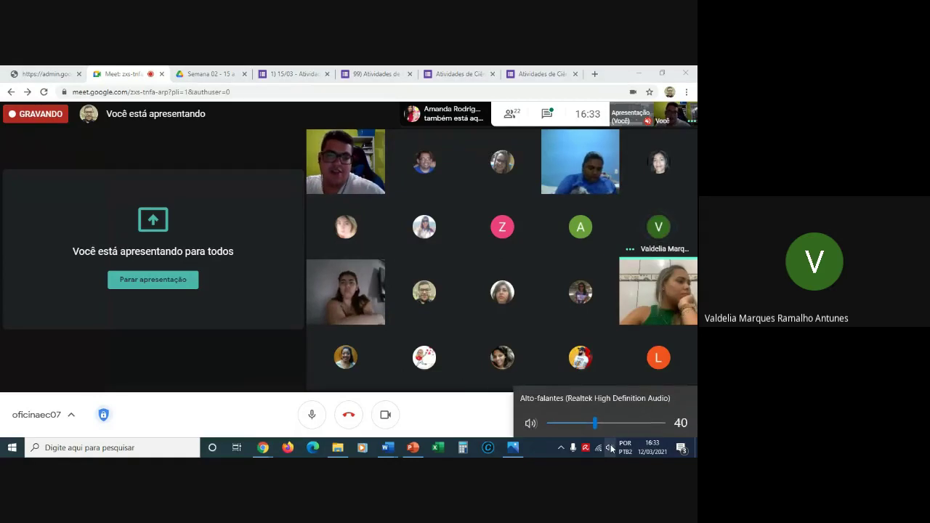
scroll(610, 448, up, 6)
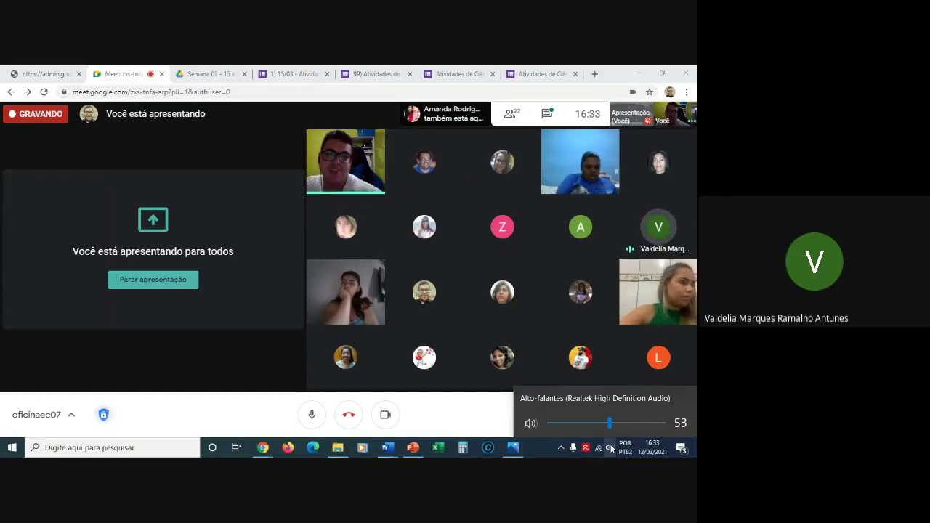
click(482, 422)
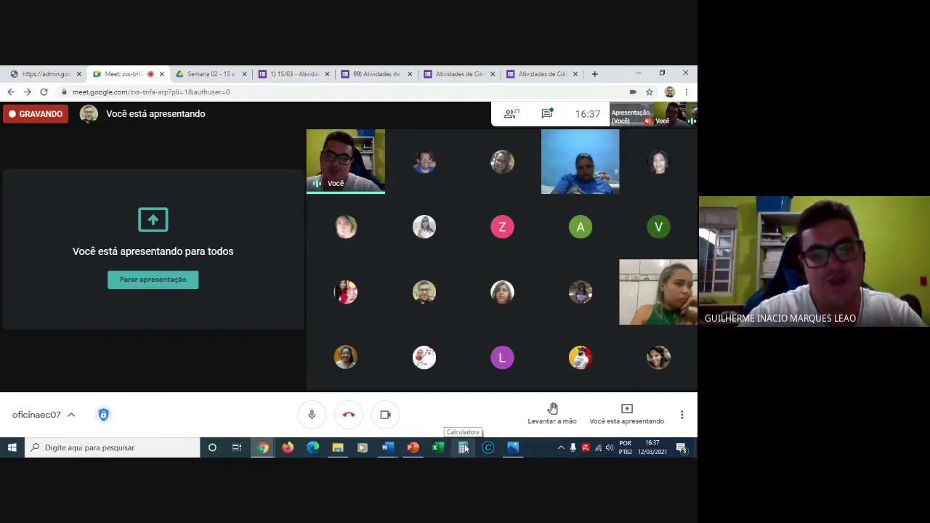
Return to the form preview, advance to the Matemática - Adição section and answer question 12 (14 + 6) with 20.
click(524, 70)
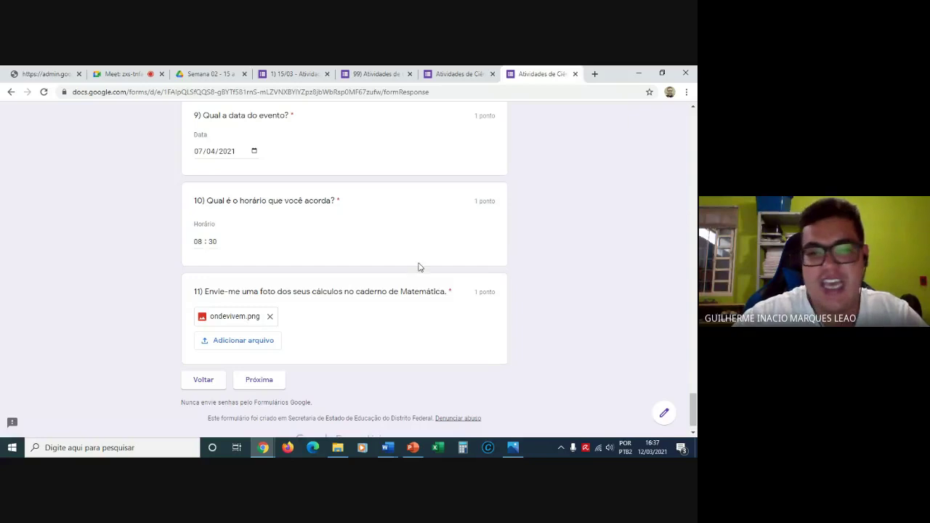
click(268, 381)
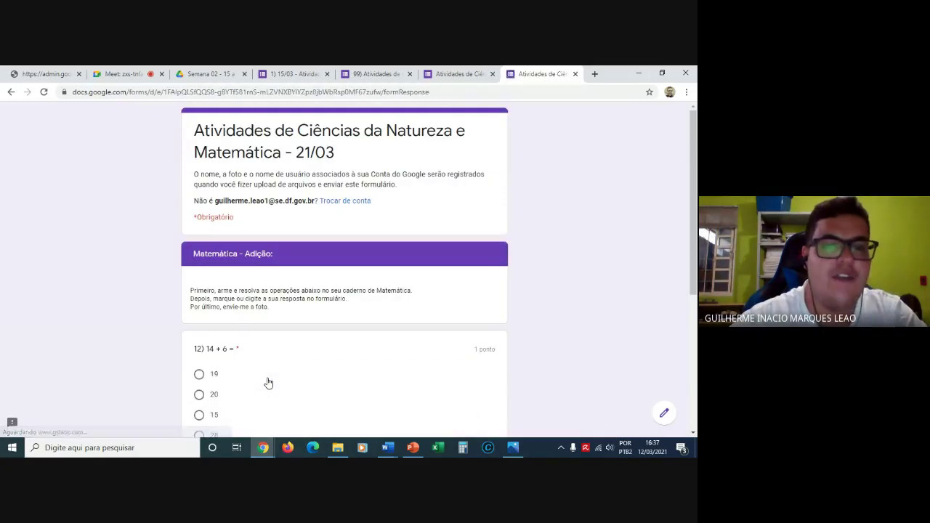
scroll(130, 276, down, 3)
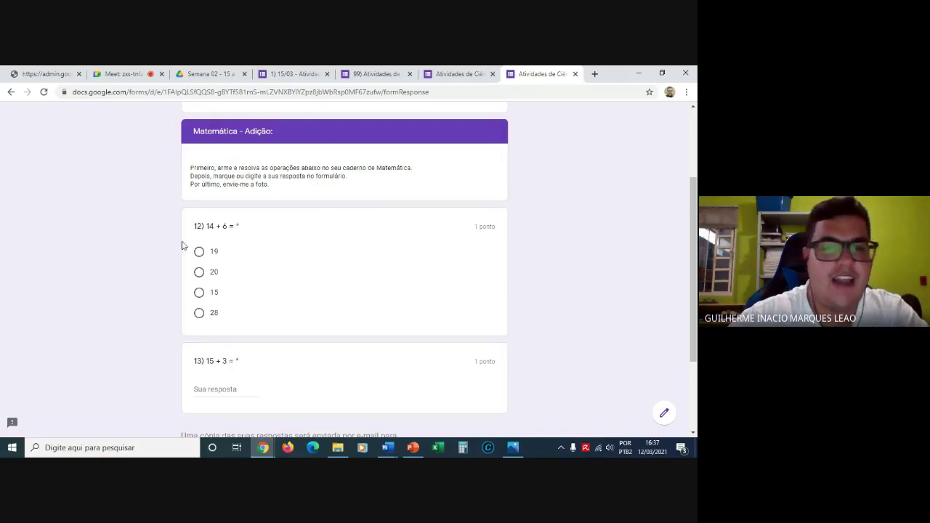
click(199, 293)
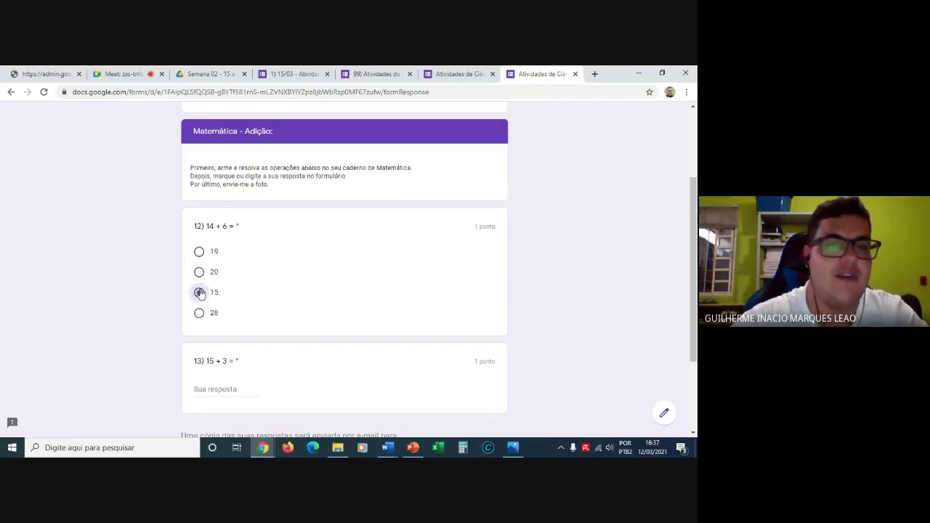
click(199, 272)
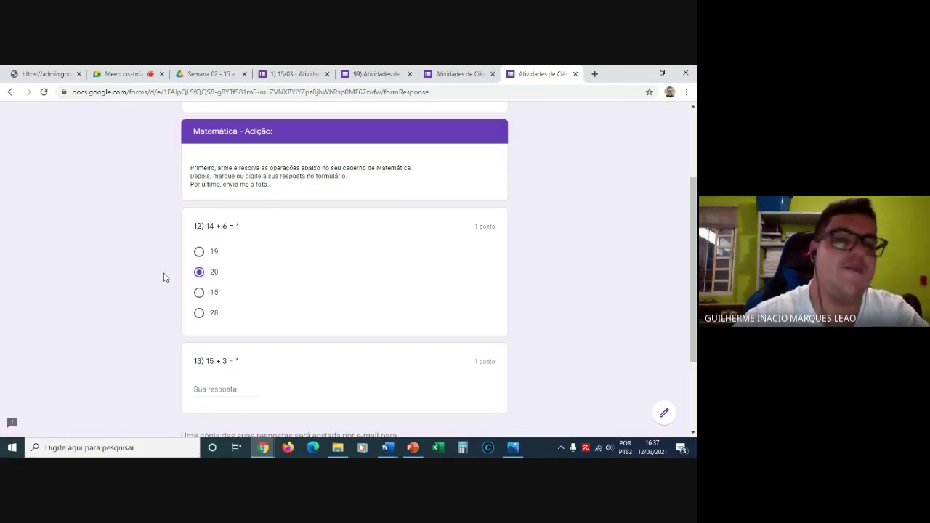
Answer question 13 (15 + 3) with 18.
scroll(164, 277, down, 2)
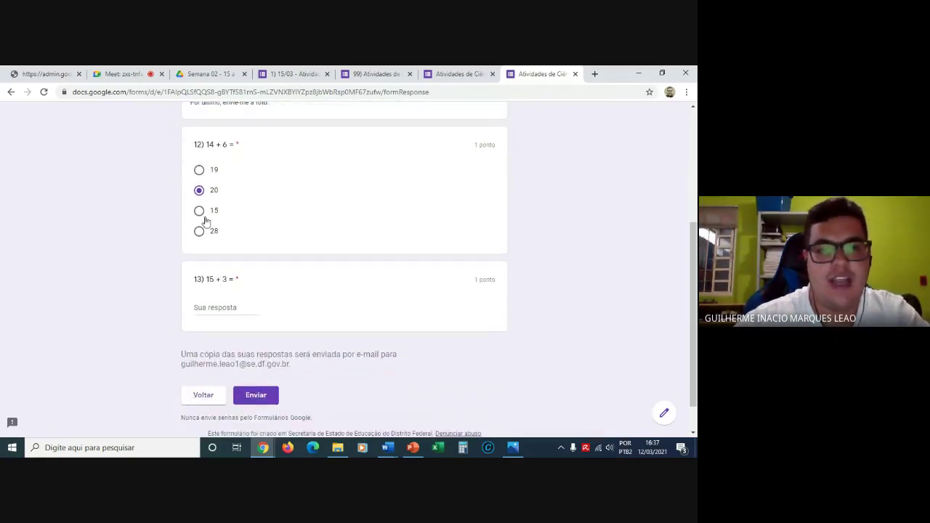
click(210, 308)
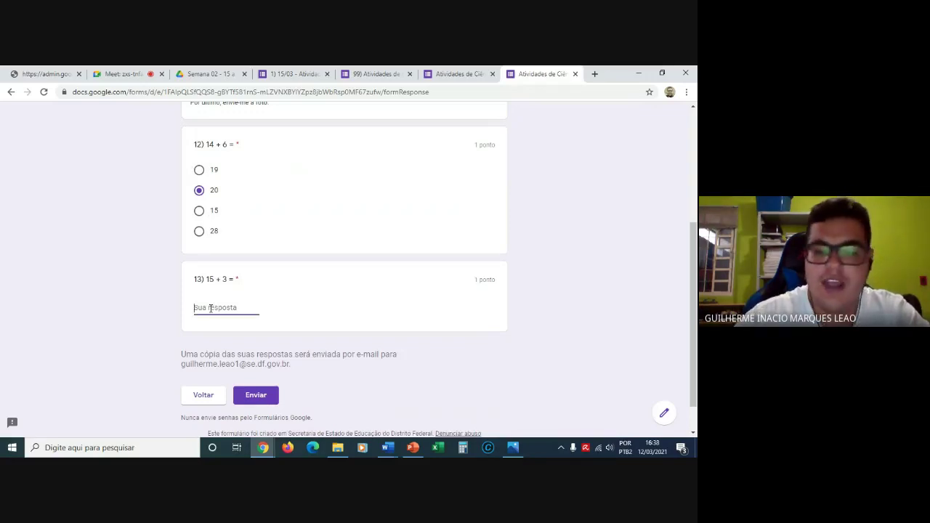
text(18)
key(BackSpace)
text(8)
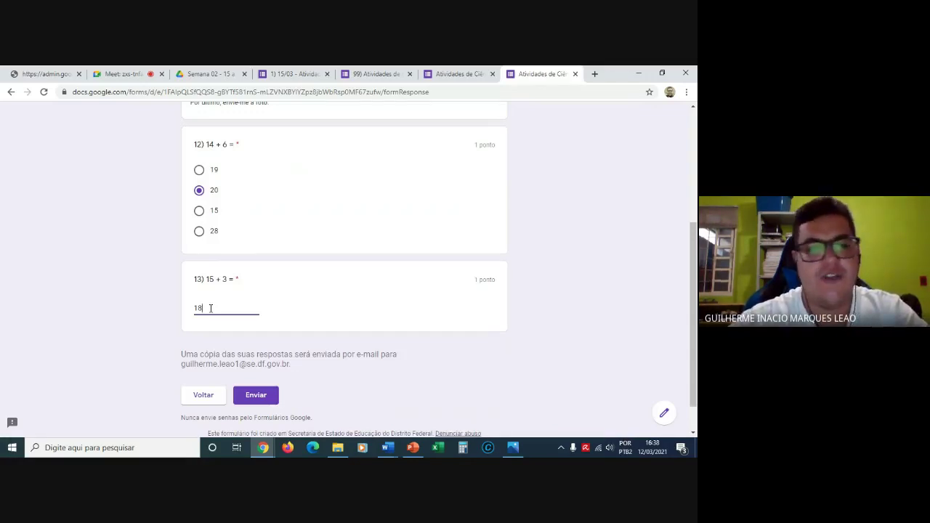
Replace the answer to question 13 with 018 to try a number with a leading zero.
key(BackSpace)
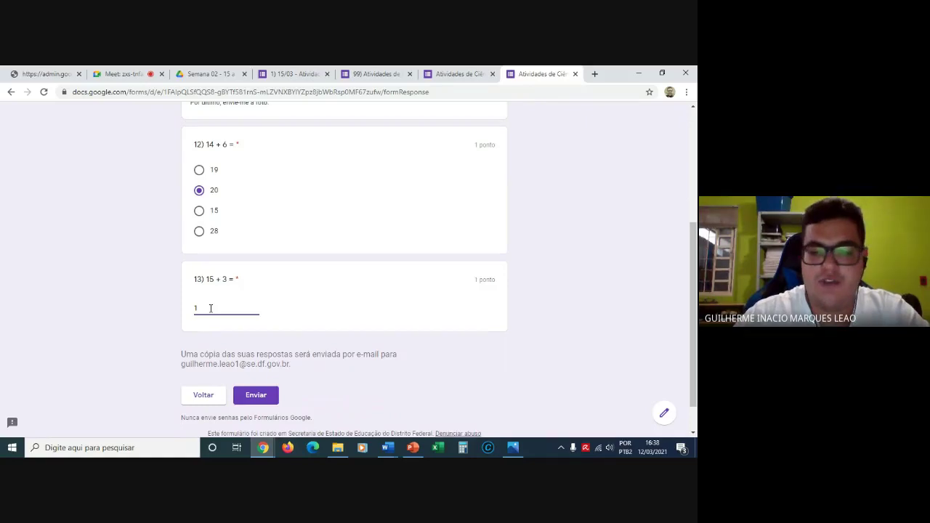
text(018)
key(BackSpace)
key(BackSpace)
key(BackSpace)
key(BackSpace)
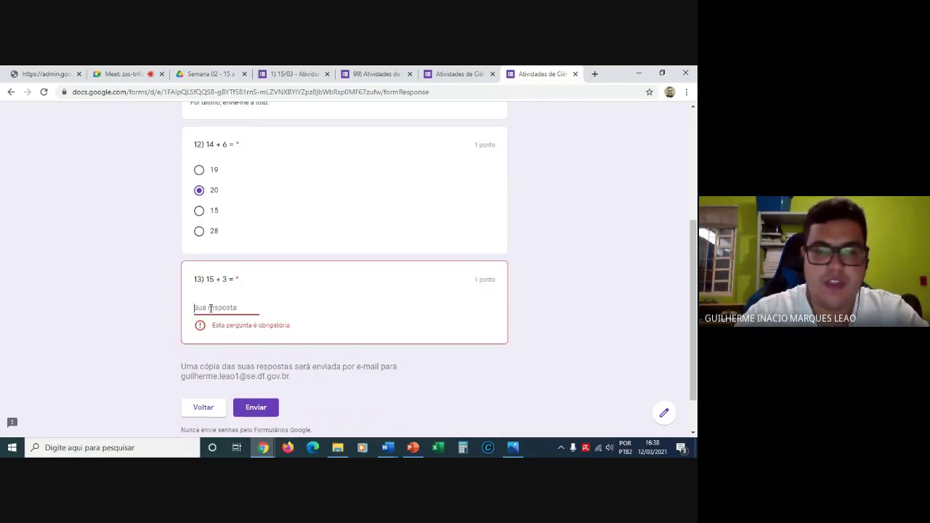
text(018)
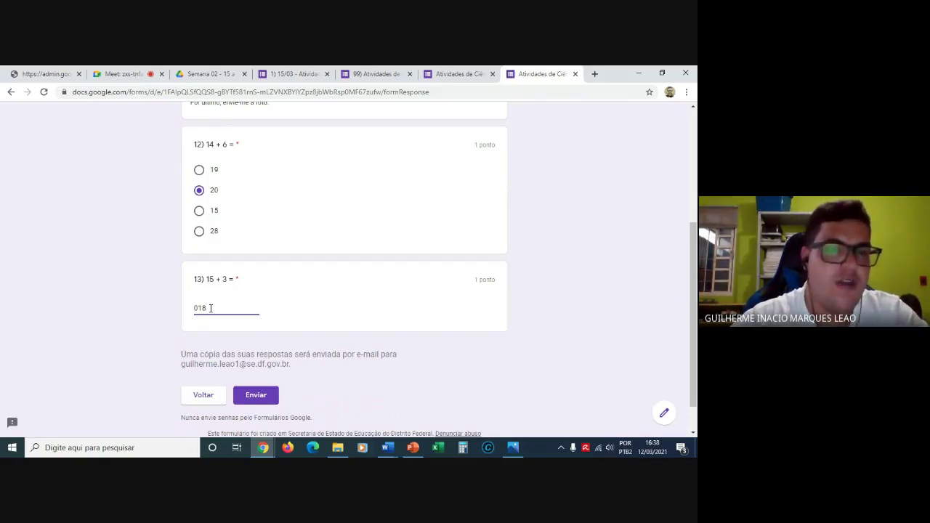
Replace the answer to question 13 with a run of random letters to test its number validation.
key(BackSpace)
key(BackSpace)
key(BackSpace)
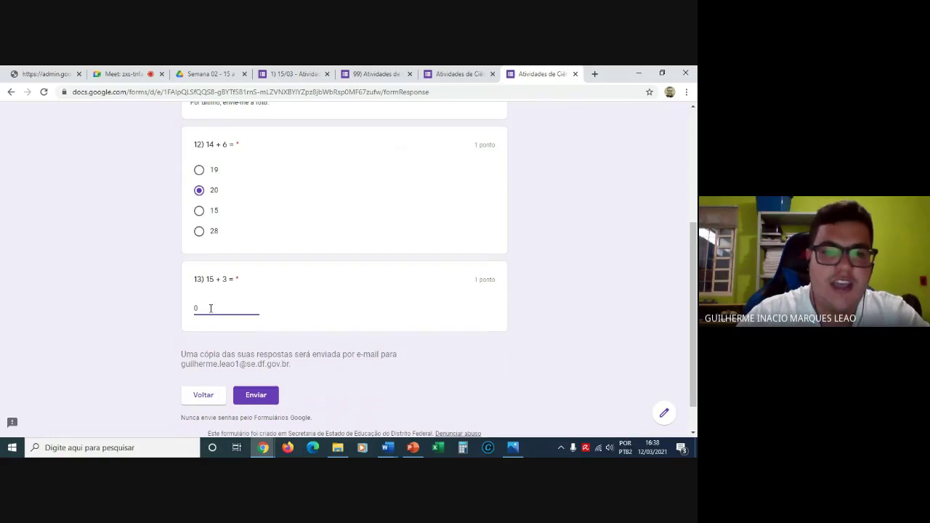
text(l)
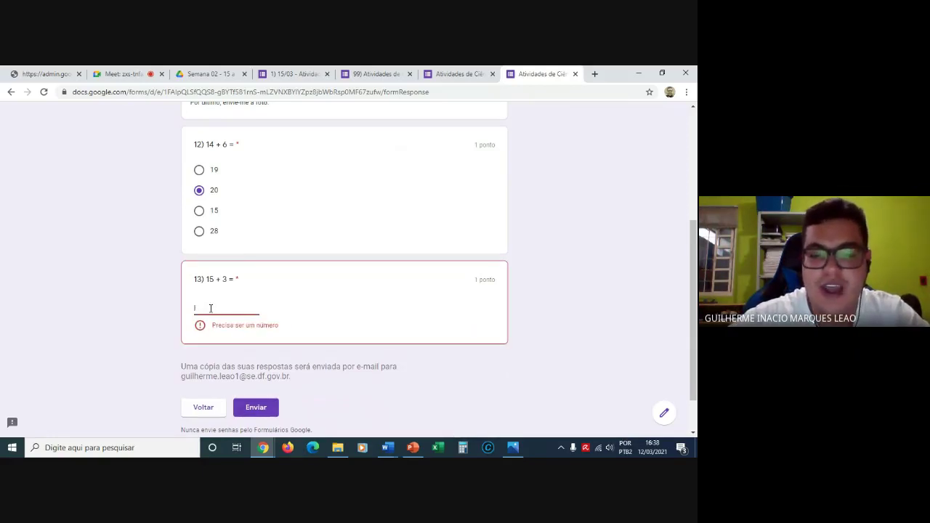
text(gggghhhh)
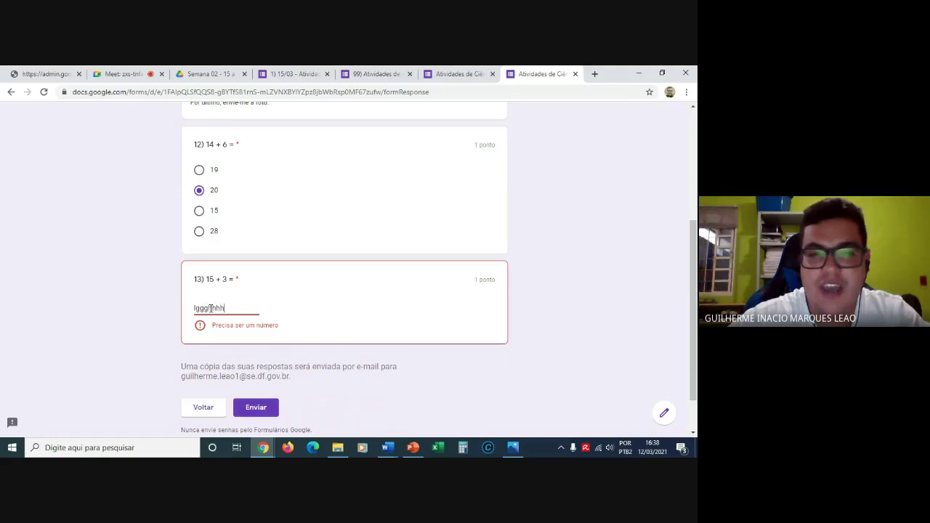
Extend the random letters in question 13's answer, then clear them and enter a run of the letter m to test number validation.
text(nnnnnn)
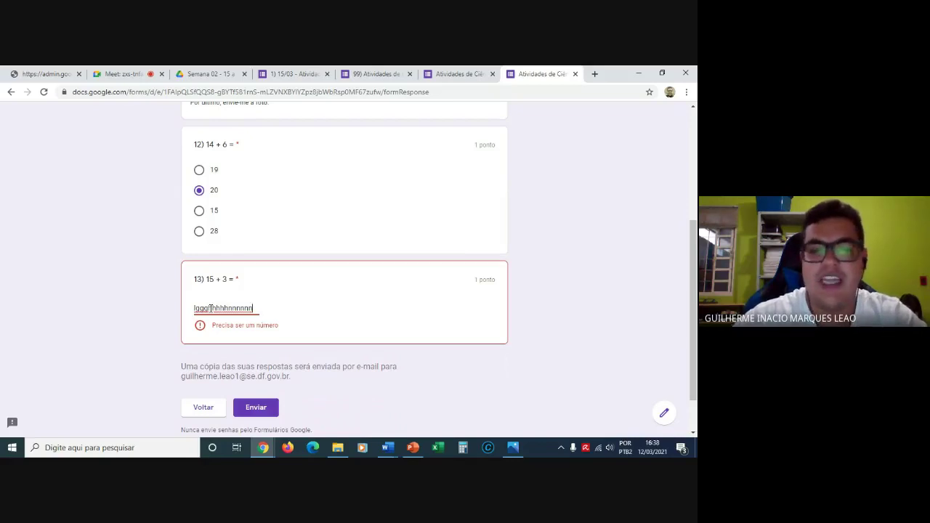
key(BackSpace)
key(BackSpace)
key(BackSpace)
key(BackSpace)
key(BackSpace)
key(BackSpace)
key(BackSpace)
key(BackSpace)
key(BackSpace)
key(BackSpace)
key(BackSpace)
key(BackSpace)
key(BackSpace)
key(BackSpace)
key(BackSpace)
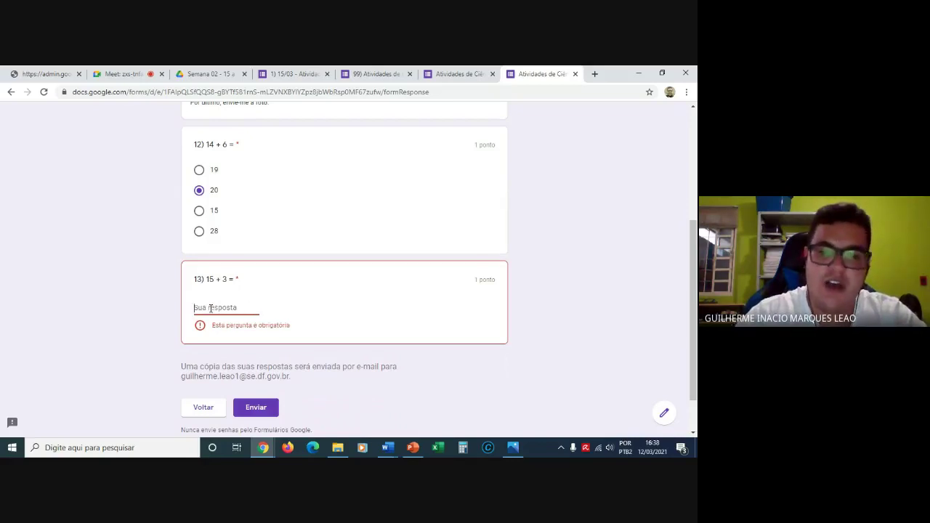
text(mmmmmmm)
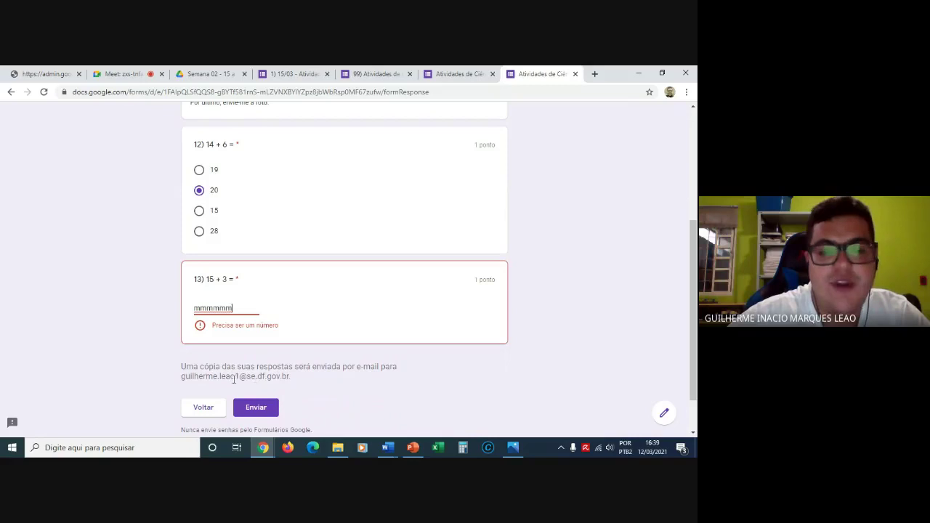
Highlight the e-mail address that receives the response copy, then close the form preview without saving the answers.
drag(183, 377, 307, 387)
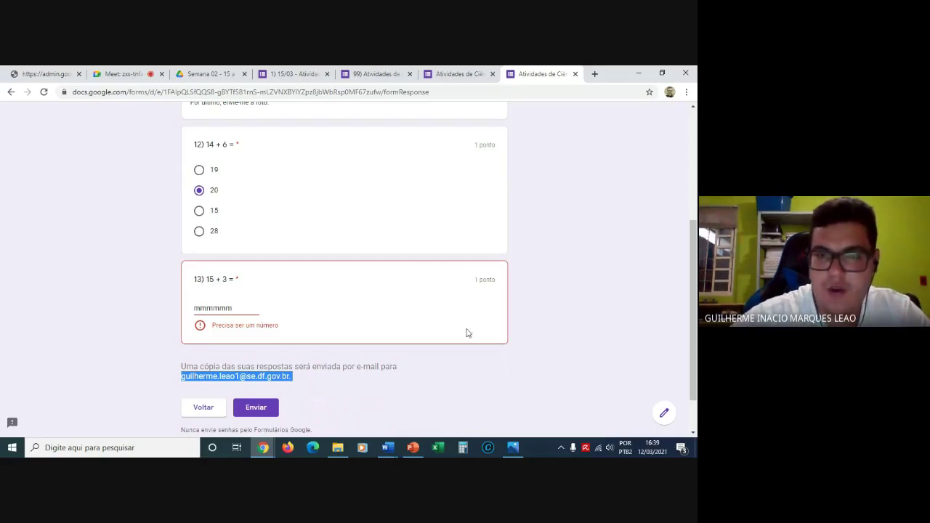
scroll(696, 298, down, 1)
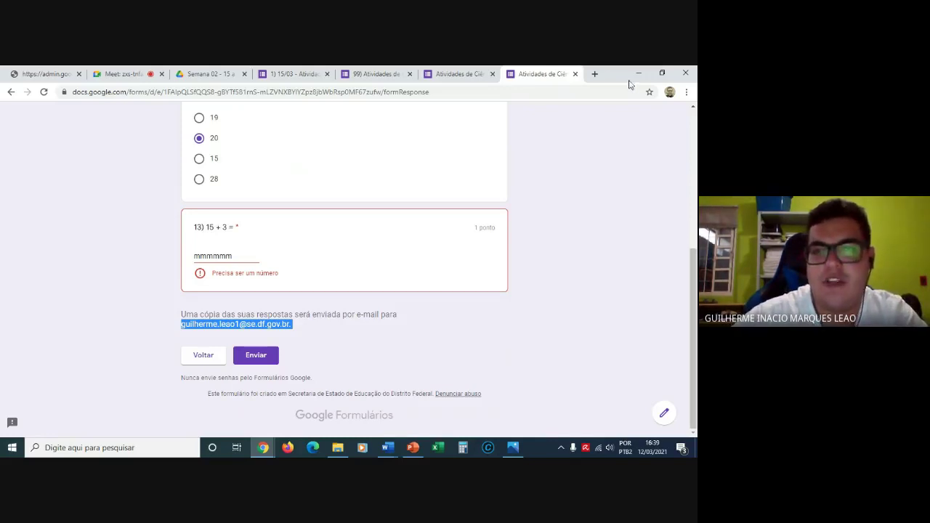
click(575, 75)
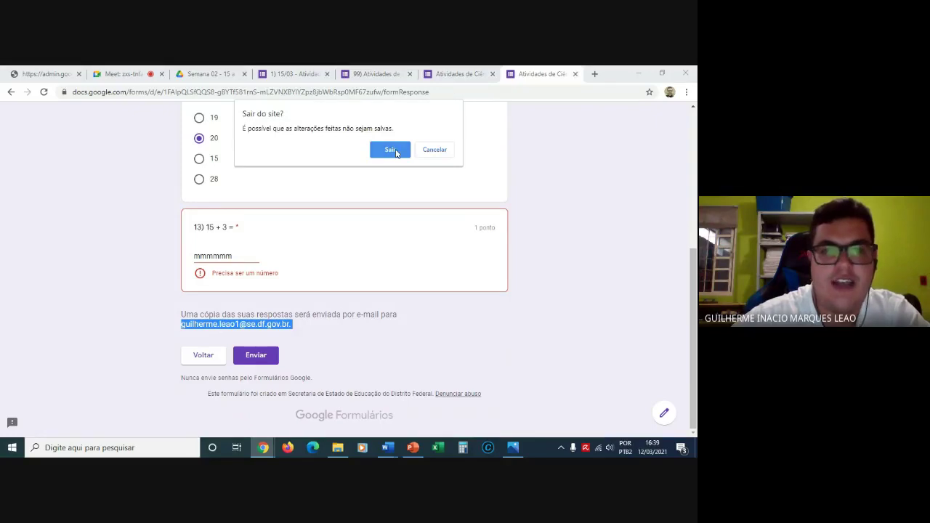
click(393, 150)
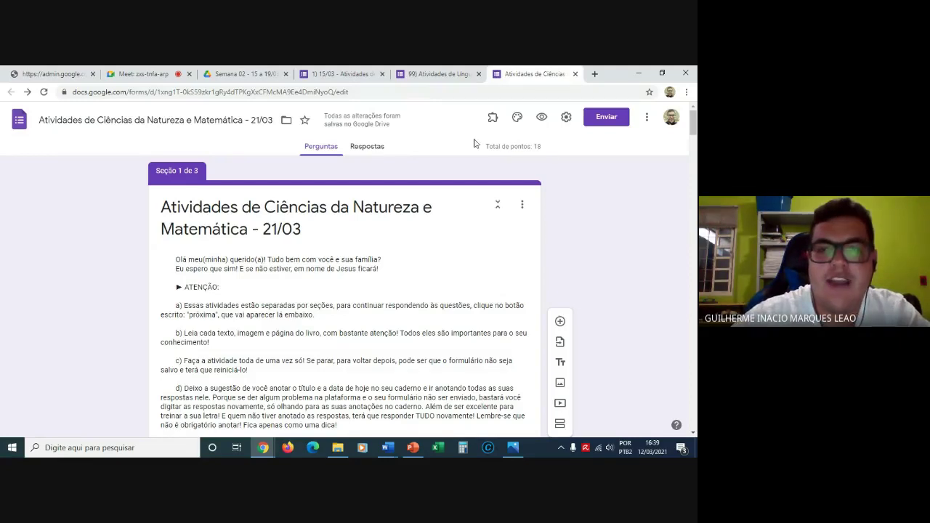
Set the form's header image to the picnic photo from the Festa theme category.
click(518, 120)
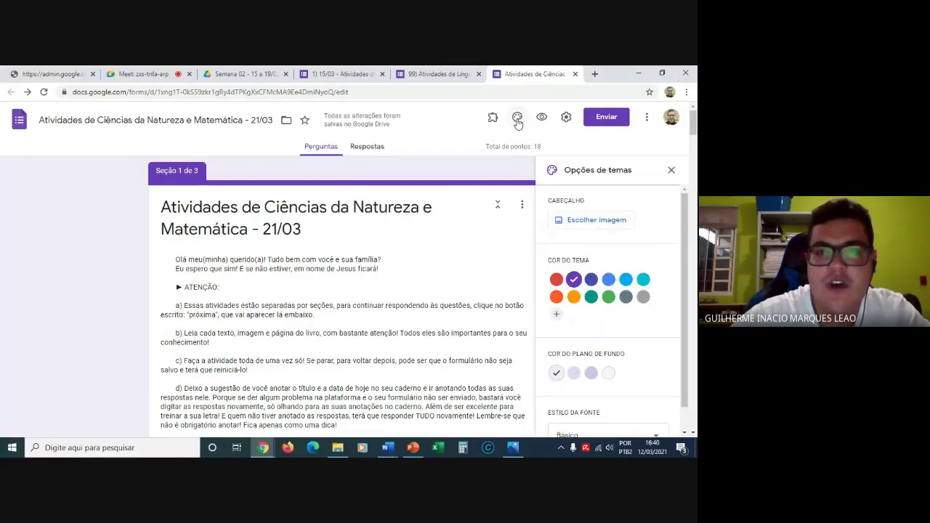
click(594, 226)
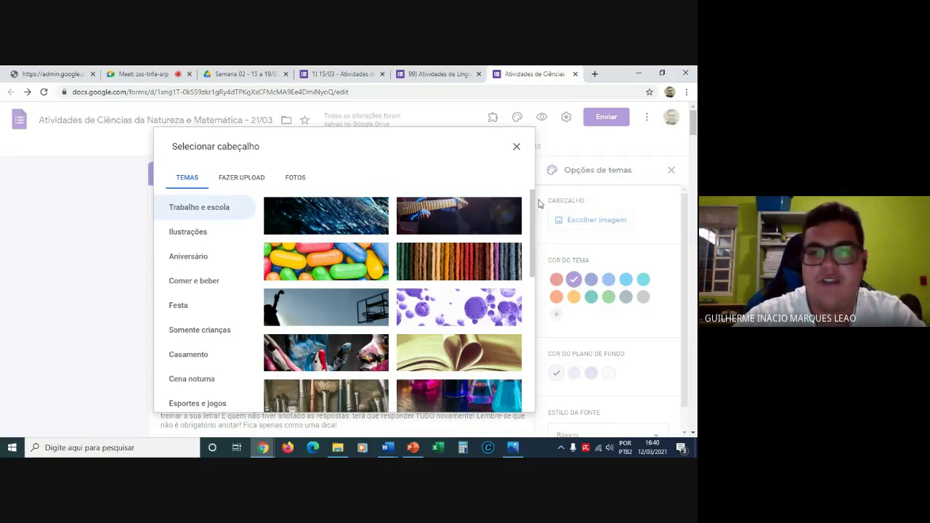
drag(534, 211, 530, 258)
click(225, 267)
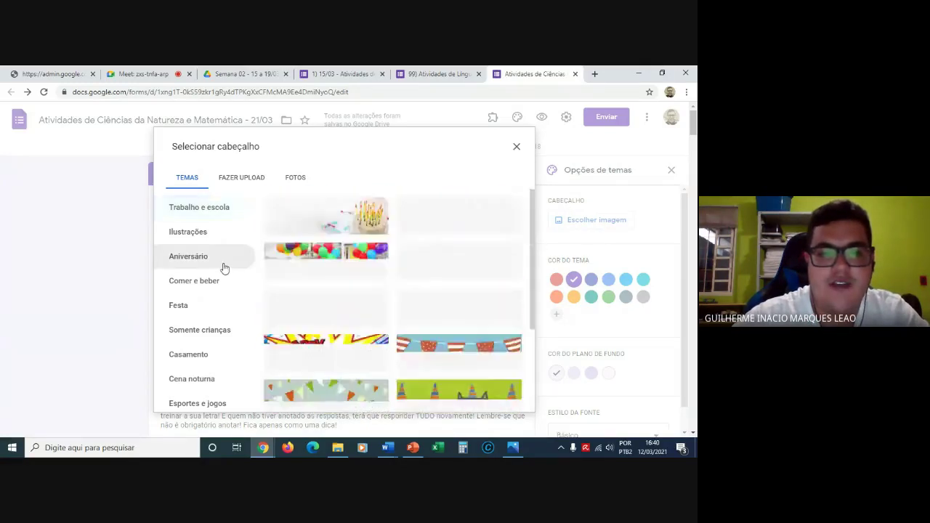
click(196, 317)
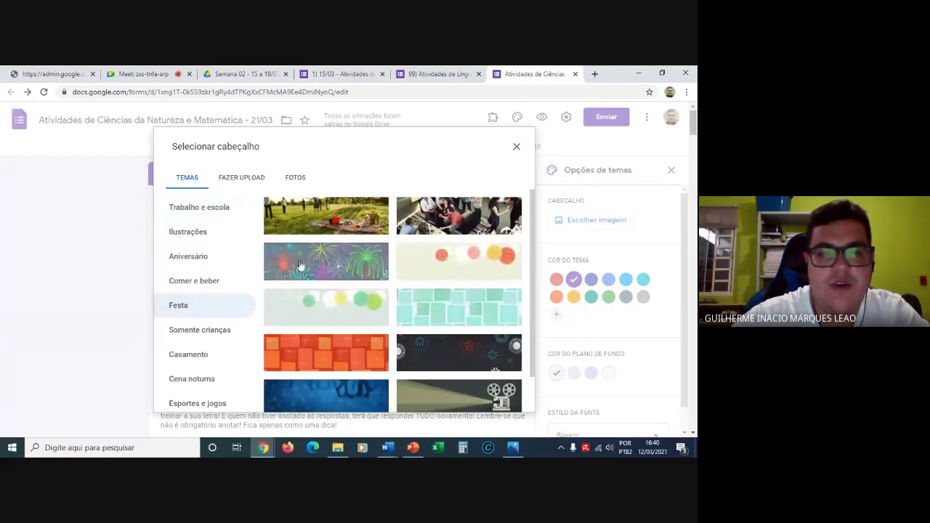
click(327, 215)
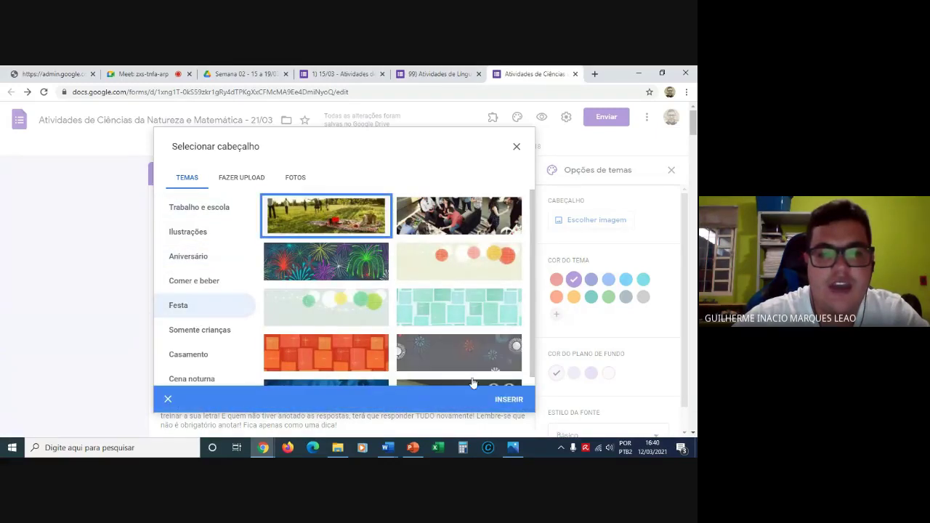
click(512, 400)
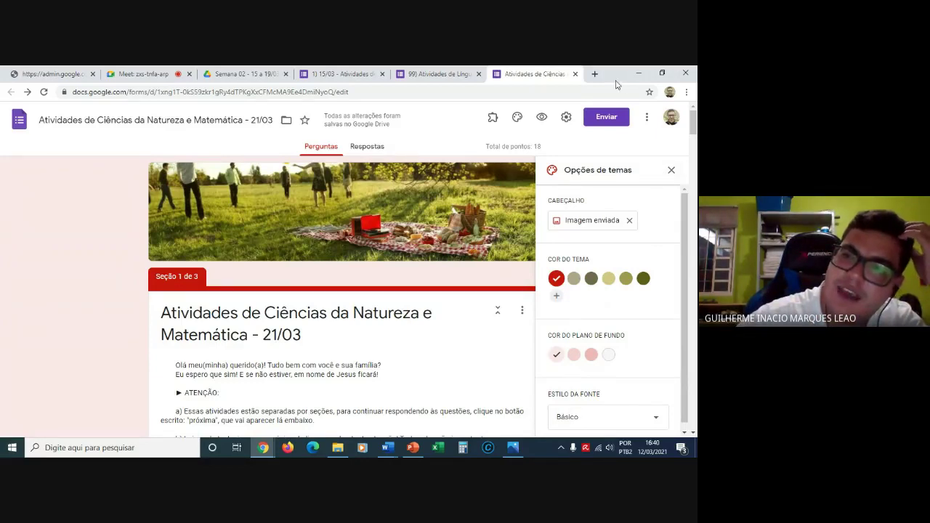
Search Google Images for "animais" in a new tab, save the first result as download in the Imagens folder and close that tab.
click(594, 75)
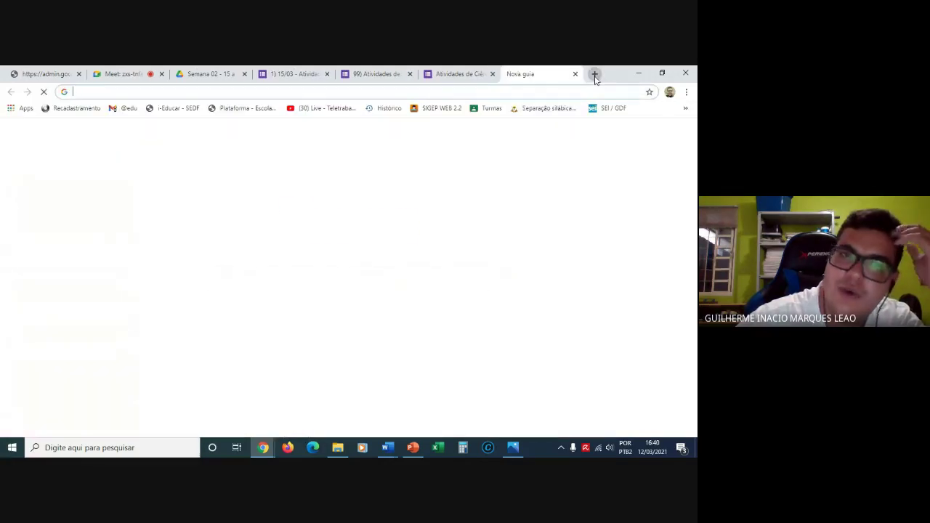
text(animais)
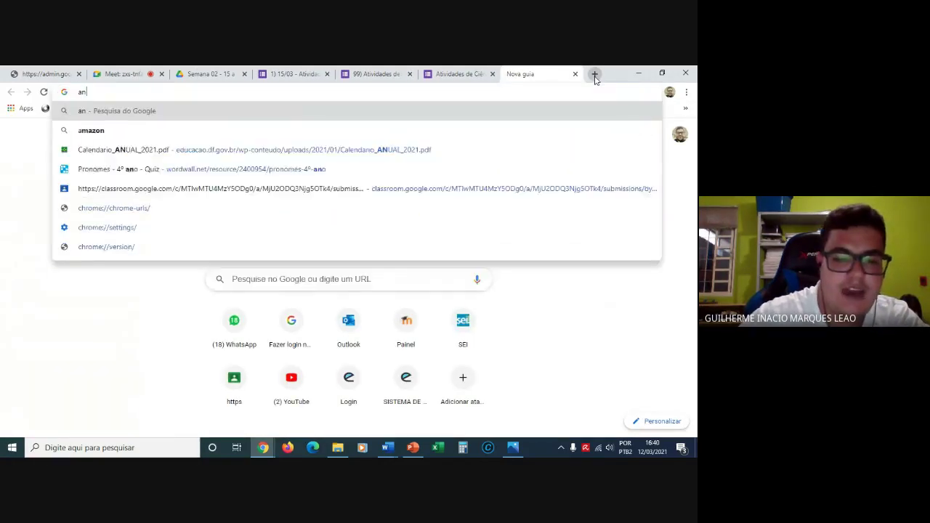
key(Return)
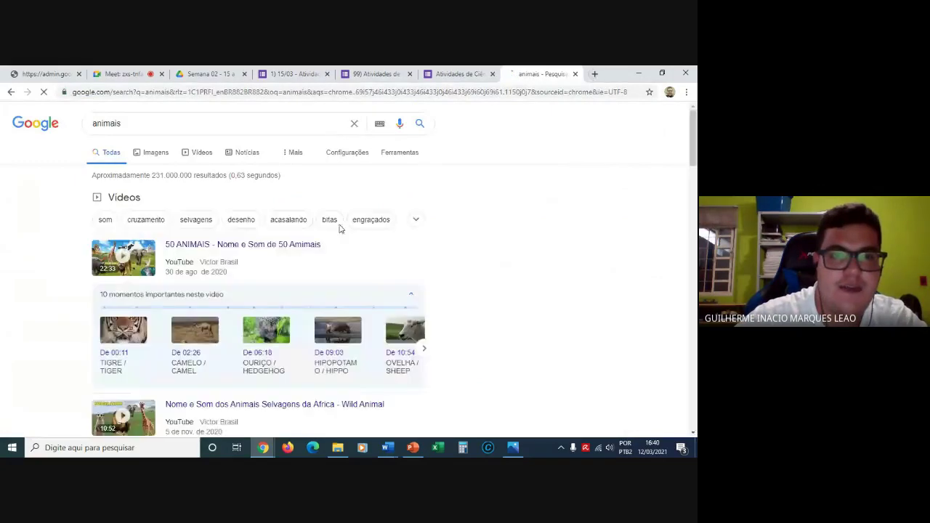
click(153, 154)
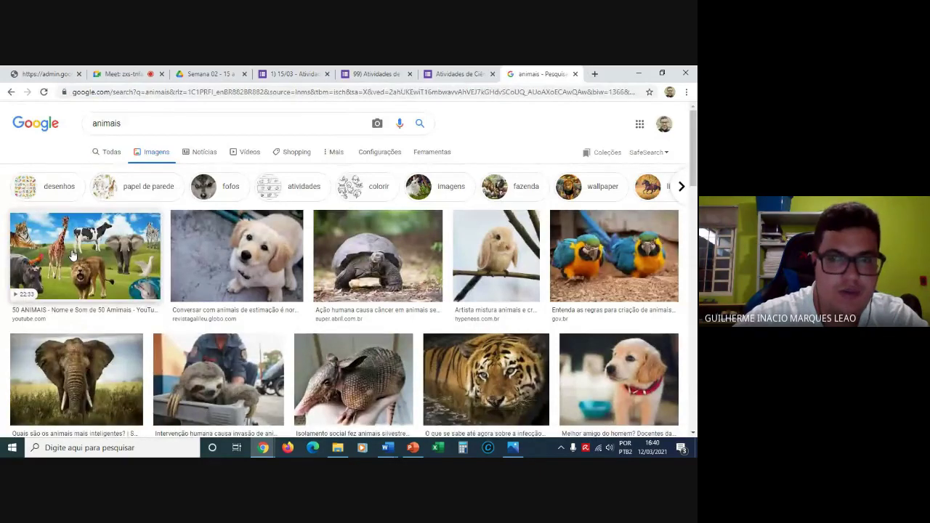
right_click(72, 254)
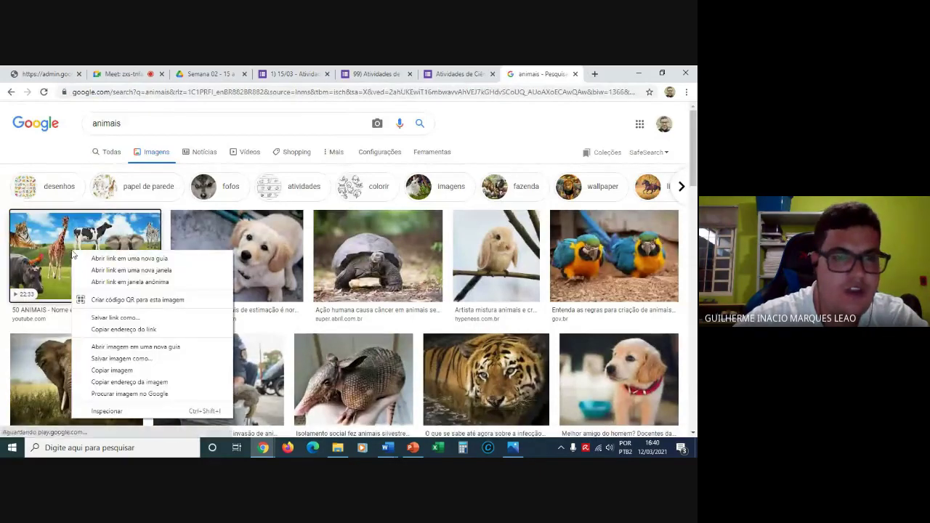
click(120, 360)
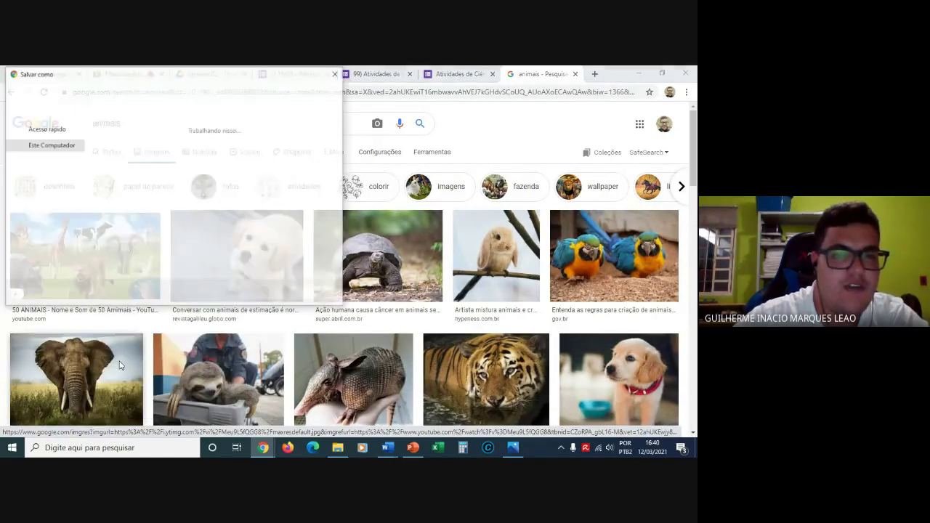
click(268, 296)
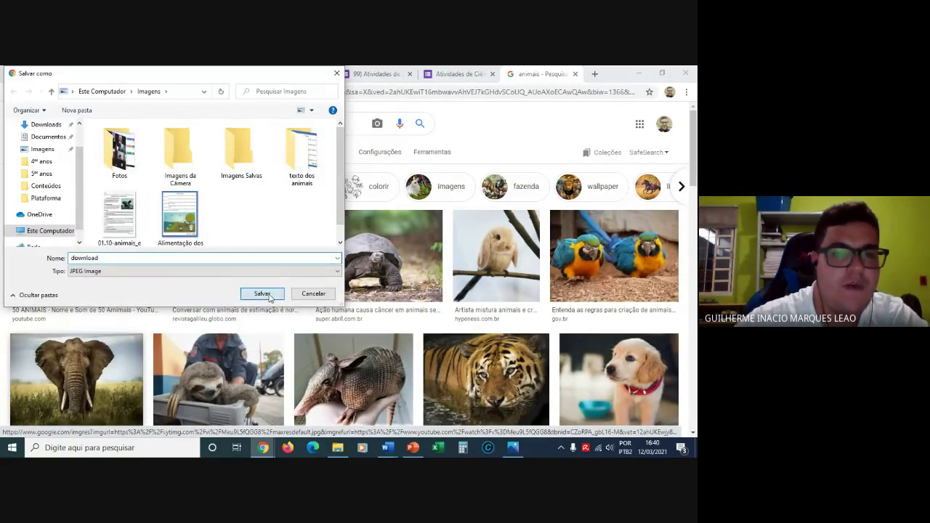
click(572, 74)
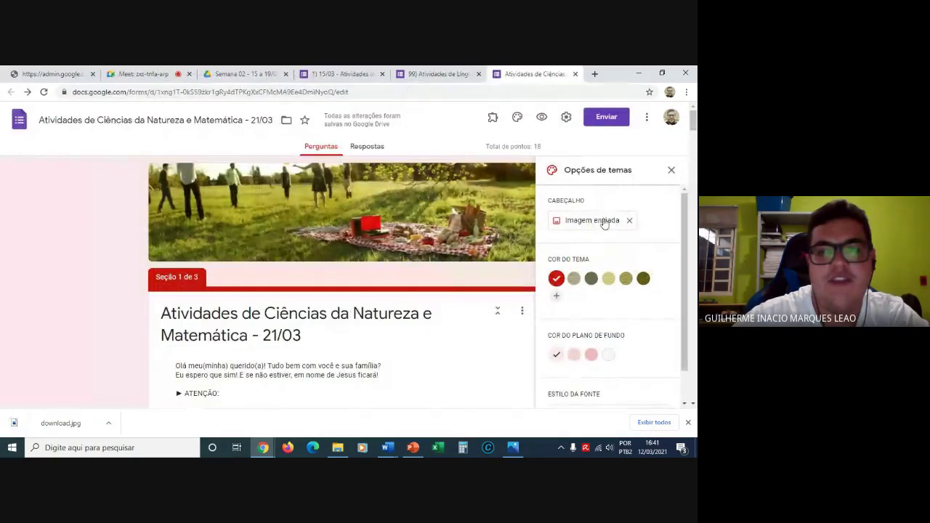
Replace the form's picnic header with the uploaded animal picture download from the Imagens folder, keeping the suggested crop.
click(629, 221)
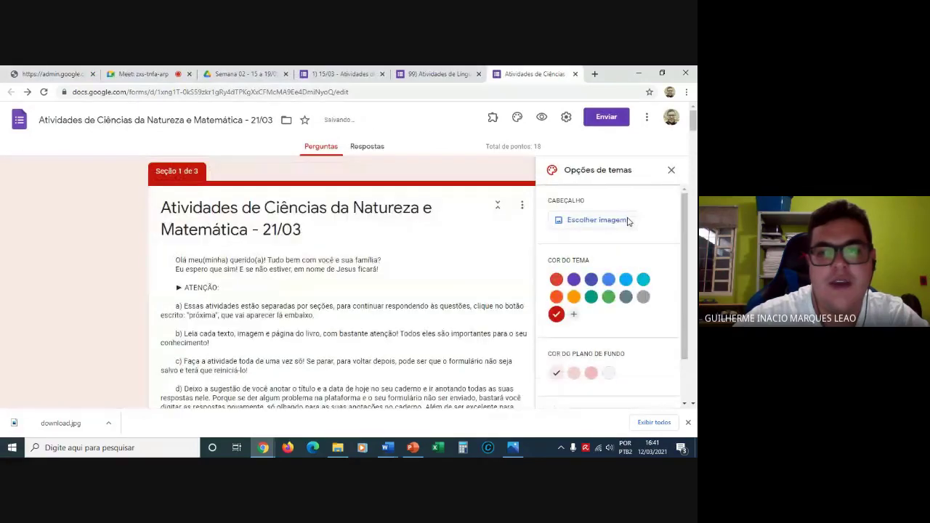
click(609, 221)
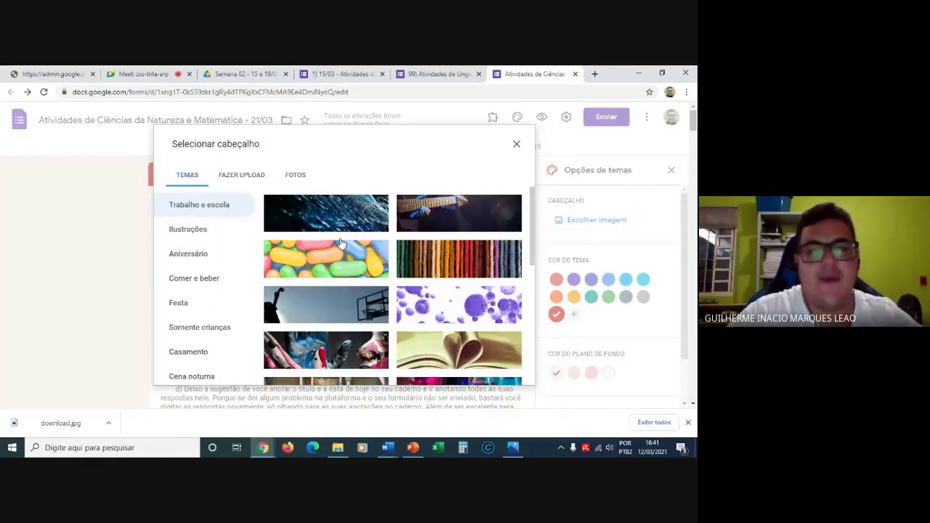
click(234, 178)
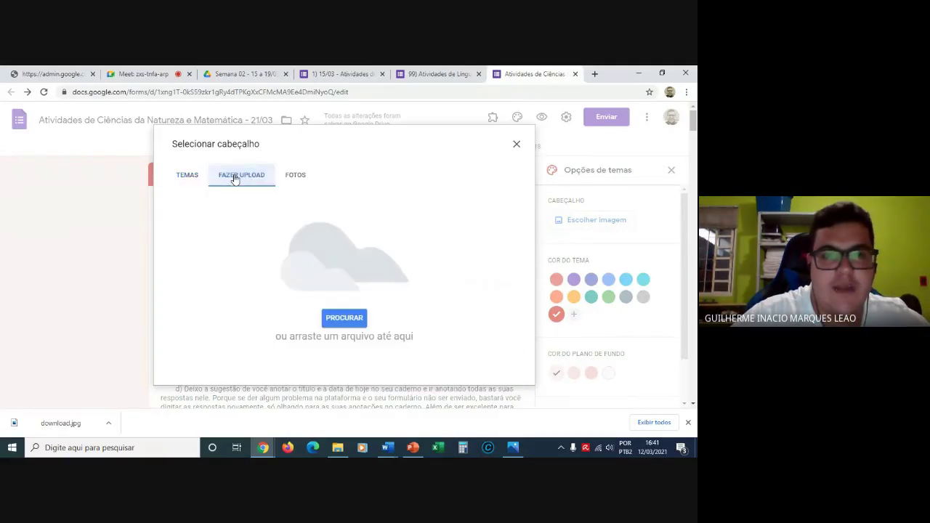
click(342, 319)
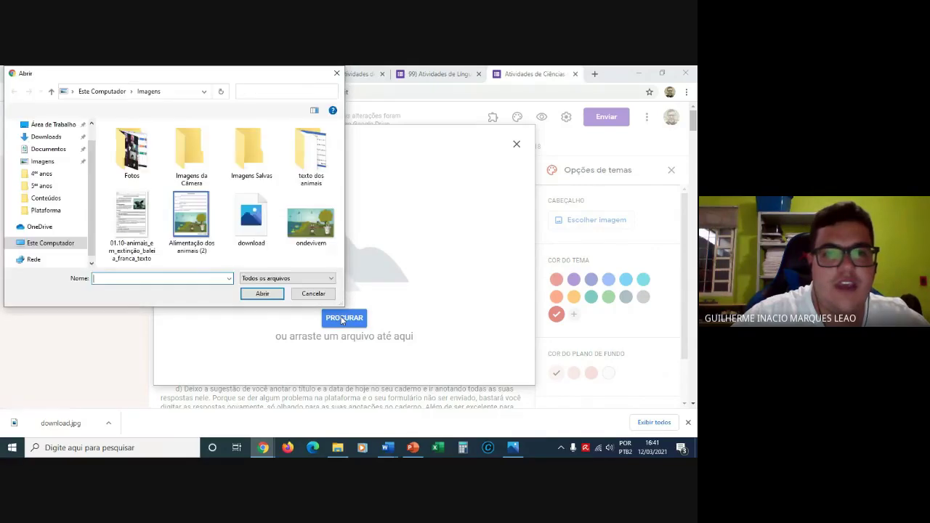
click(260, 236)
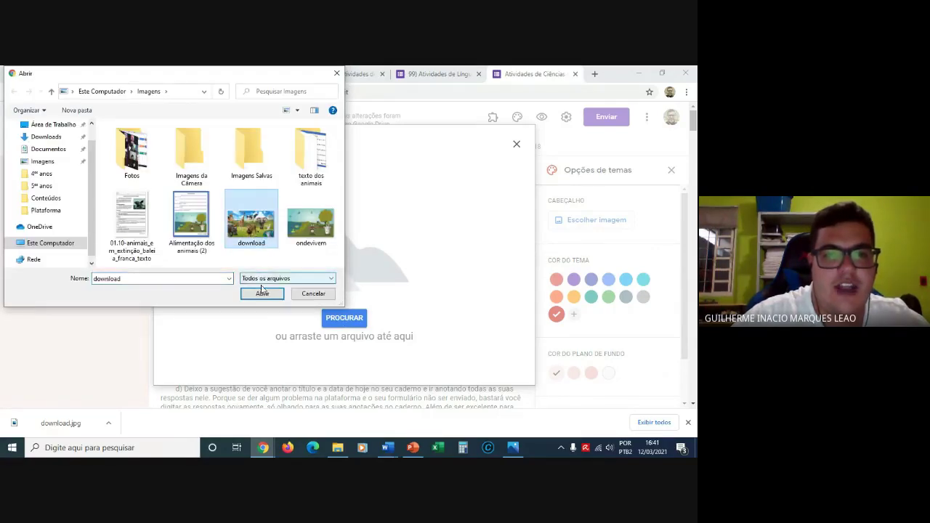
click(263, 293)
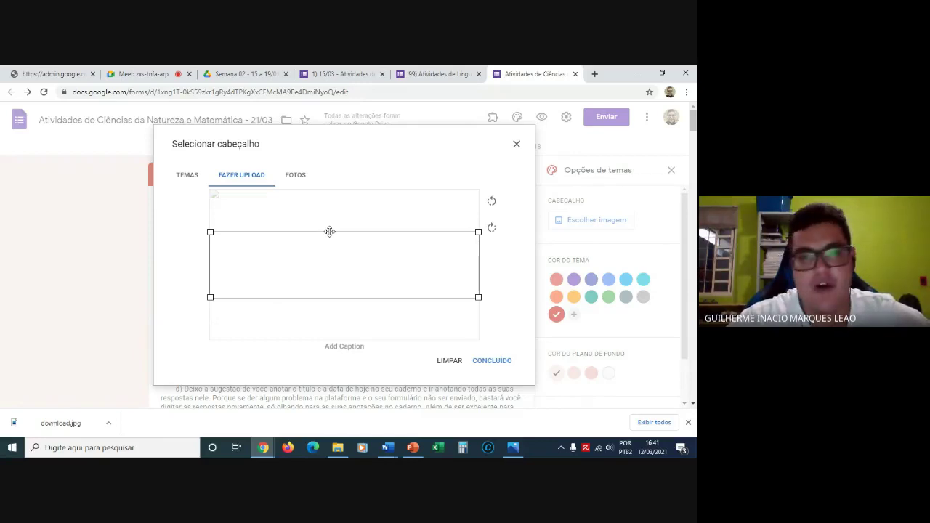
click(492, 361)
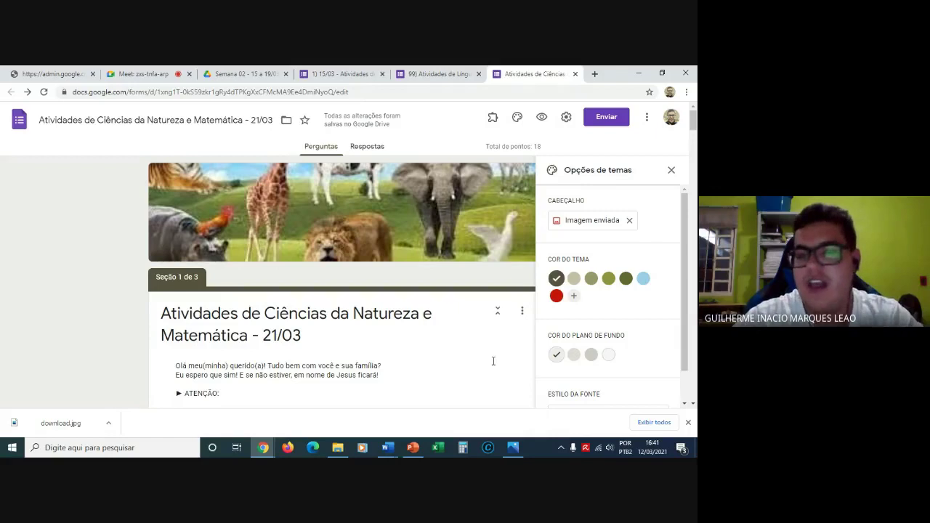
Set the form's theme colour to dark olive green, then close the theme options and the download notice.
click(625, 280)
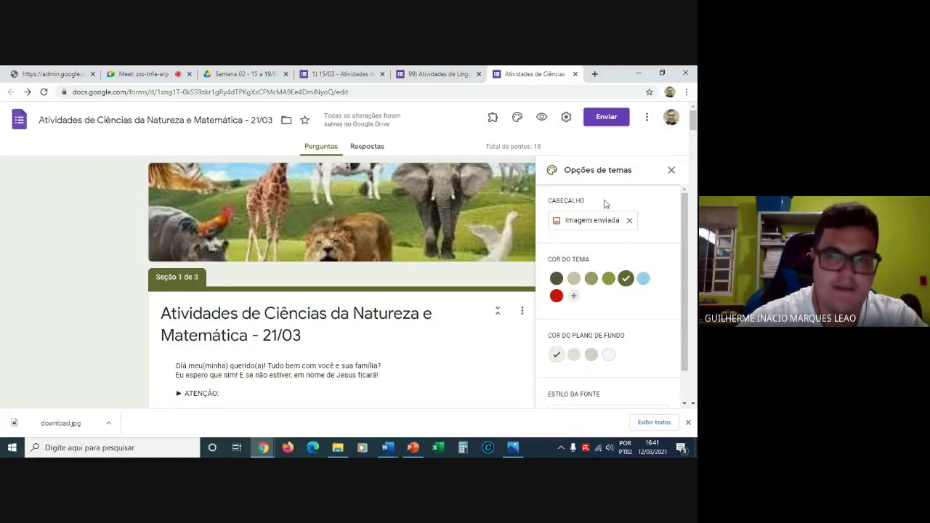
click(672, 171)
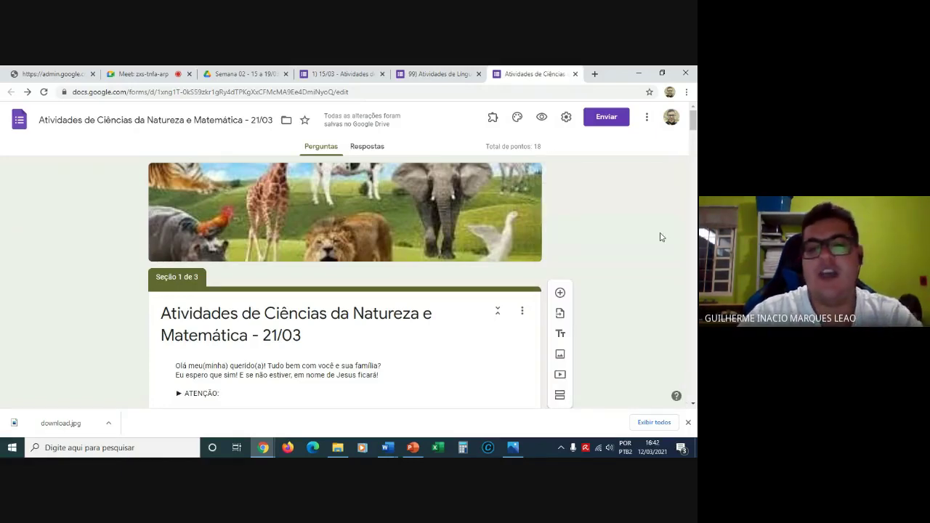
click(688, 423)
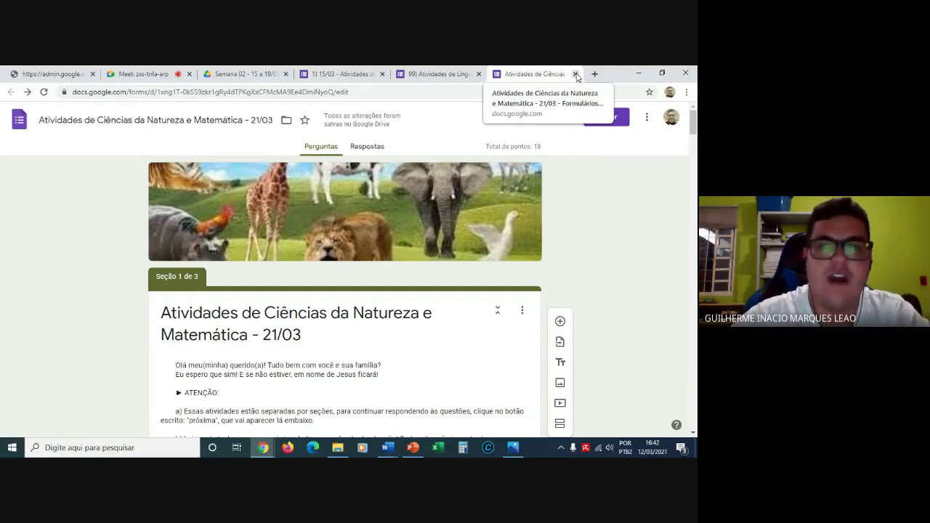
Make a copy of the form with the suggested name and Semana 3 folder, then close the 15/03 activities form.
click(647, 125)
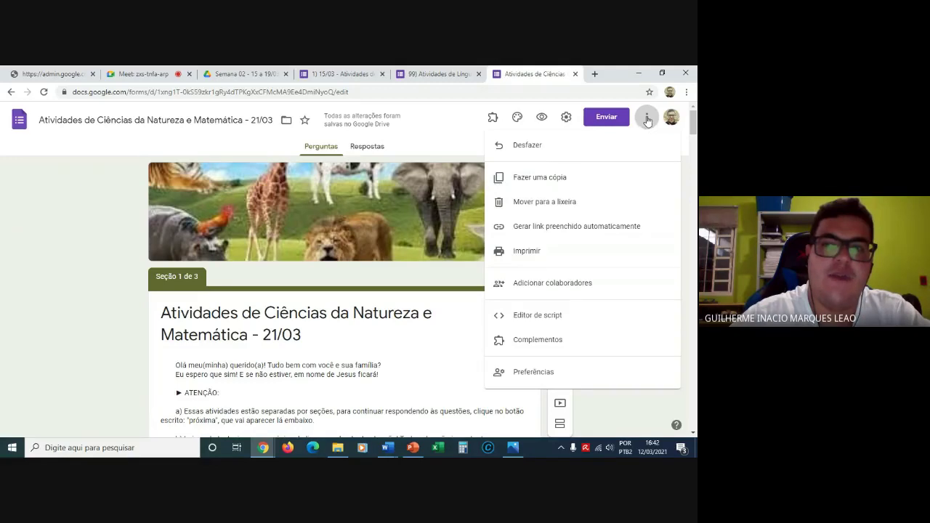
click(523, 184)
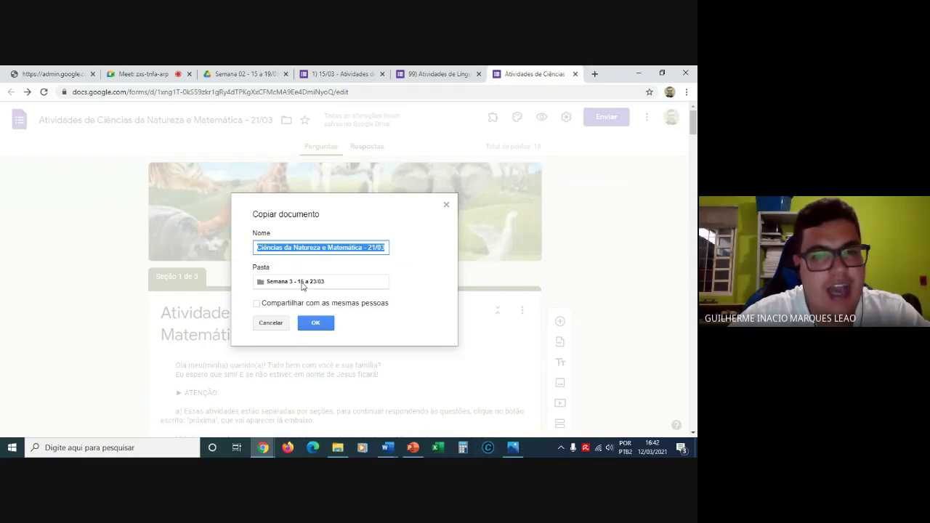
click(317, 323)
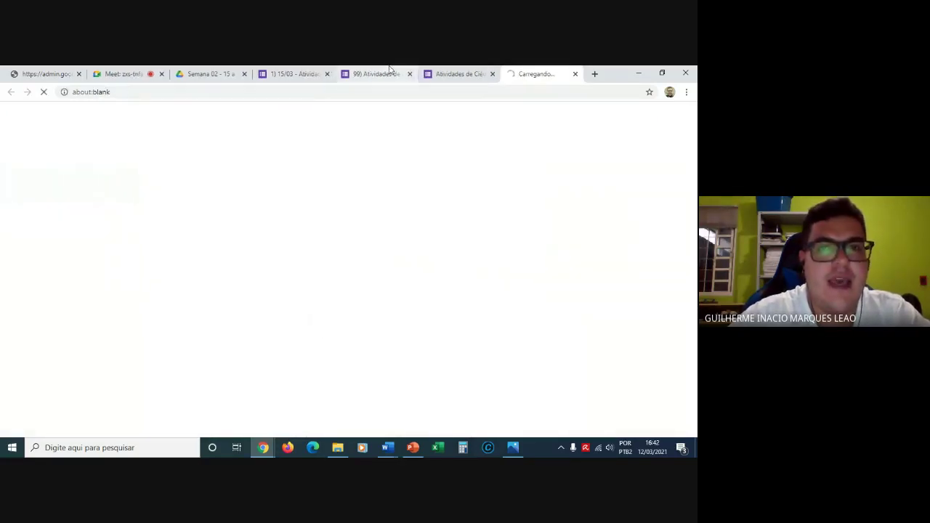
click(327, 74)
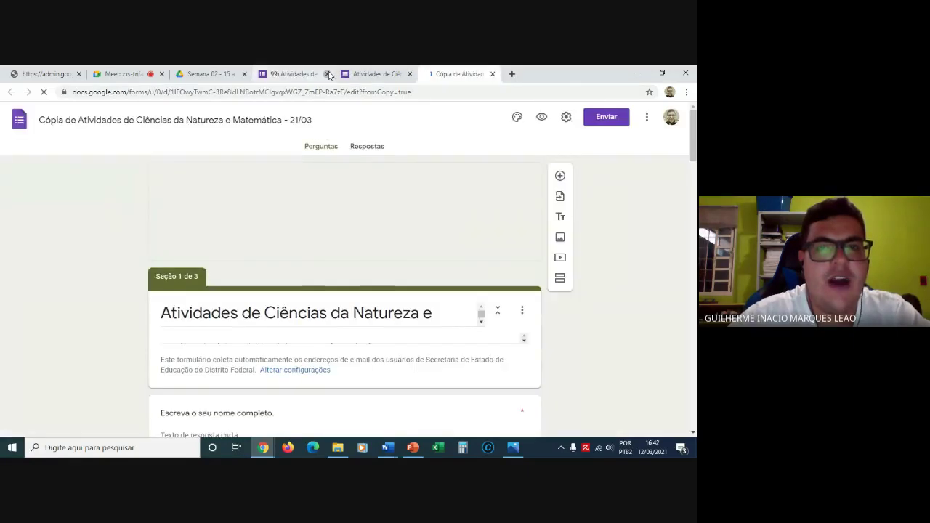
Close the form whose title starts with 99) and restore the file-upload folder for the copied 21/03 form.
click(327, 74)
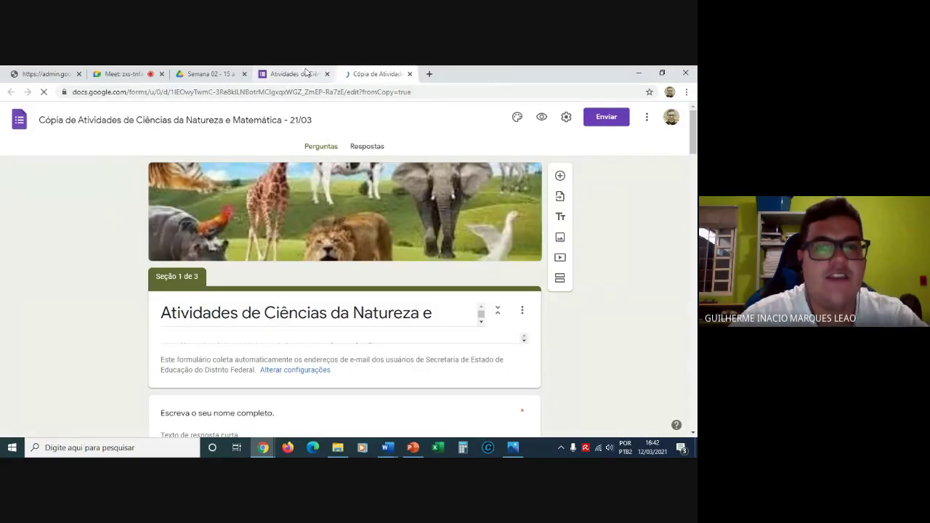
click(306, 74)
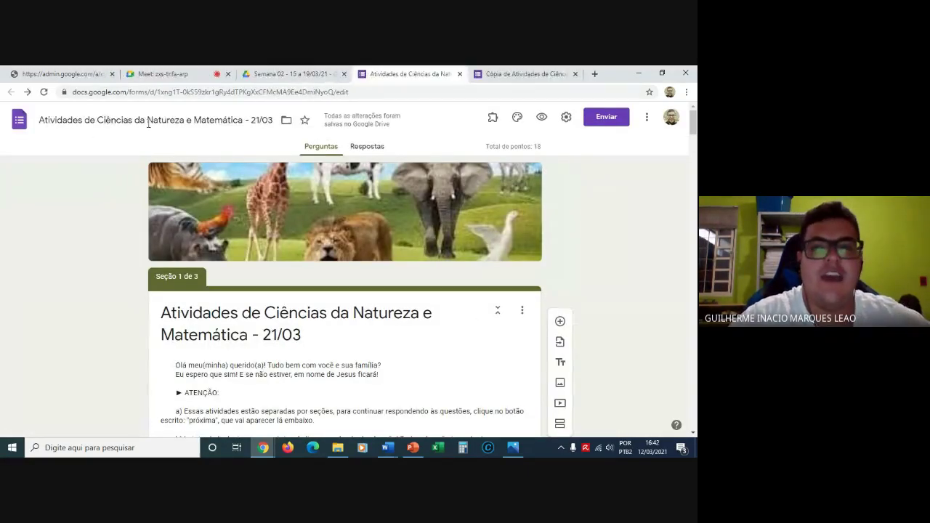
click(529, 70)
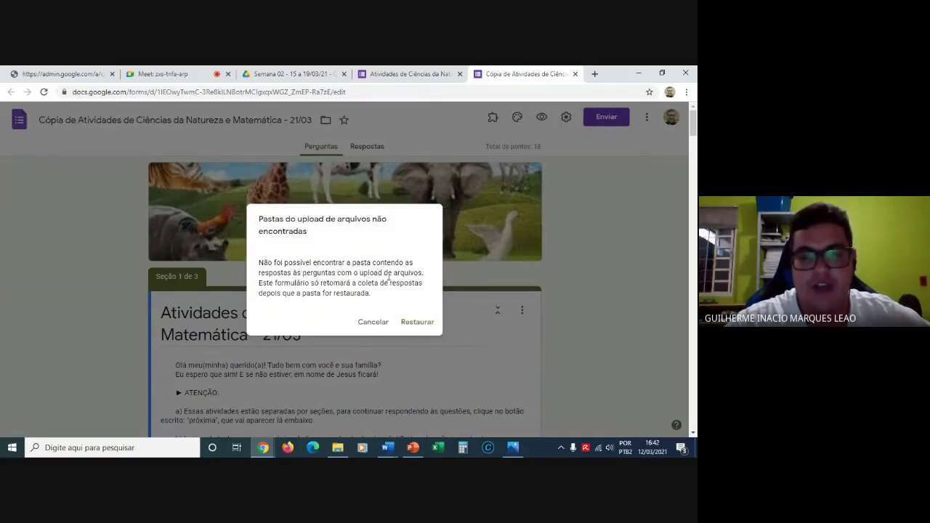
click(418, 324)
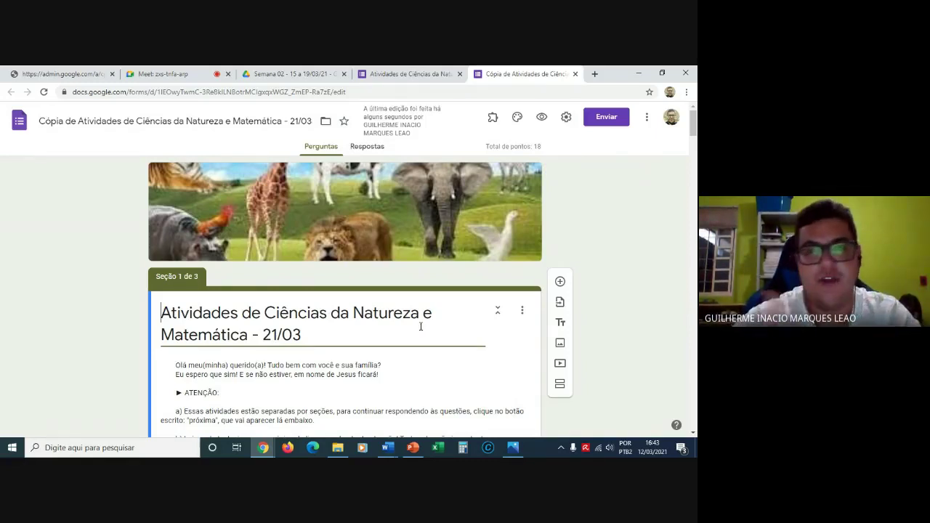
Compare the original 21/03 form with its copy and view where the original offers the option to make a copy.
click(411, 73)
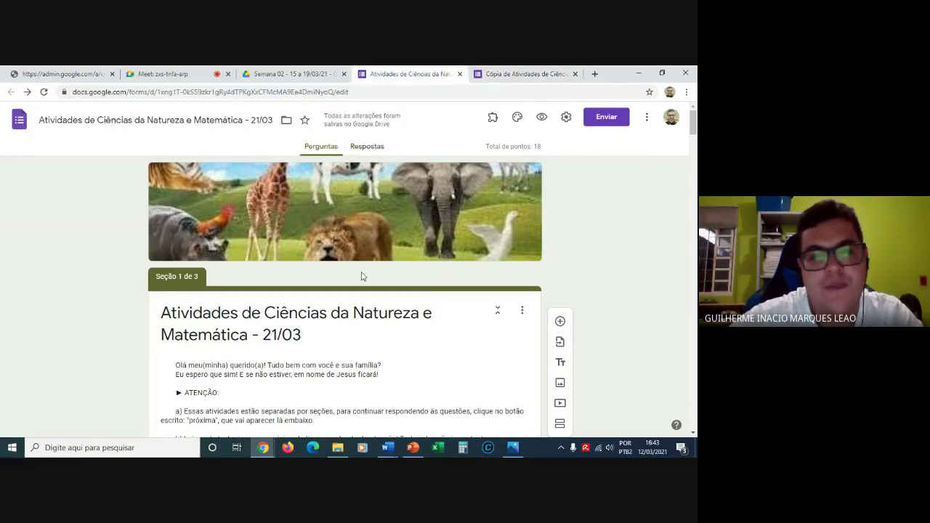
click(517, 68)
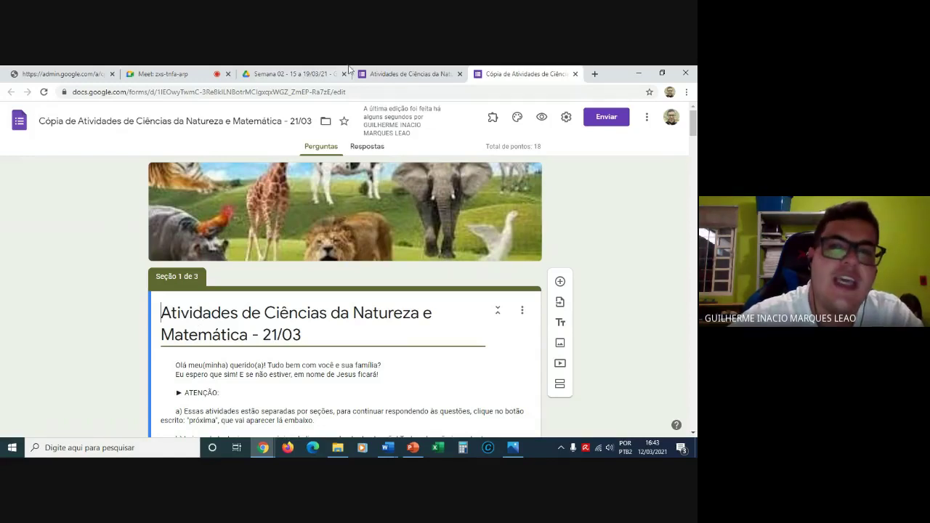
click(375, 70)
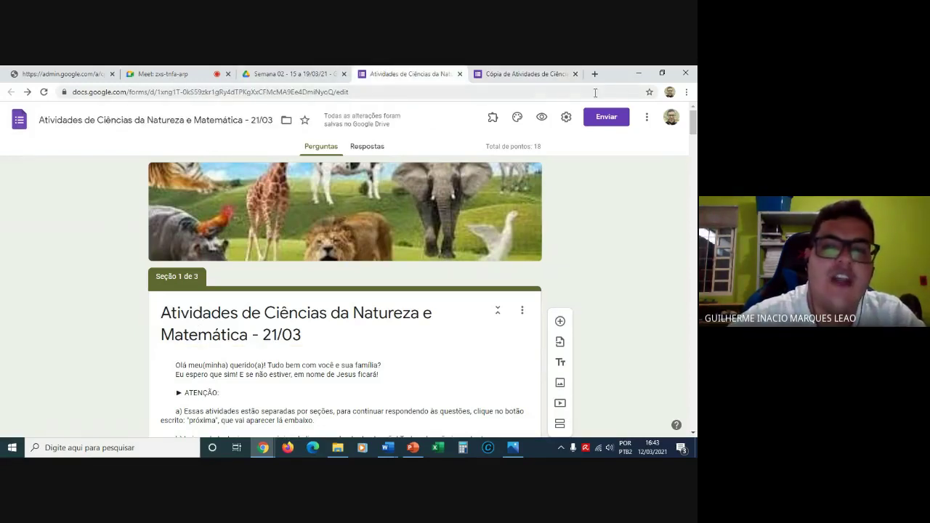
click(647, 117)
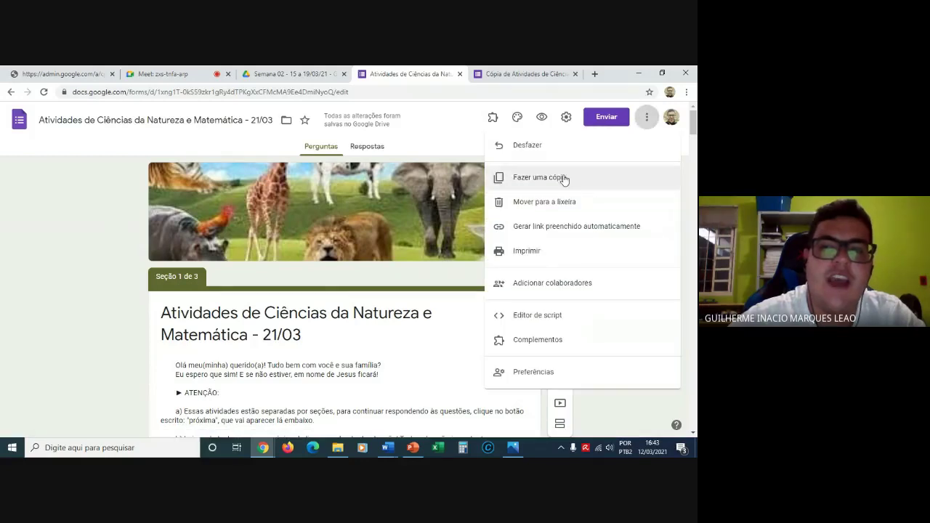
click(529, 71)
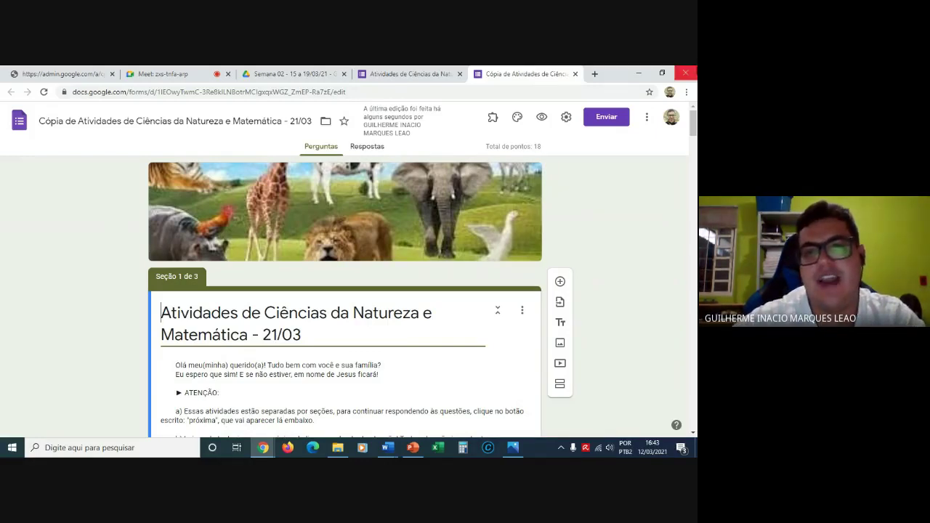
Start adding collaborators to the form copy and enter two colleagues' e-mail addresses as editors.
click(613, 121)
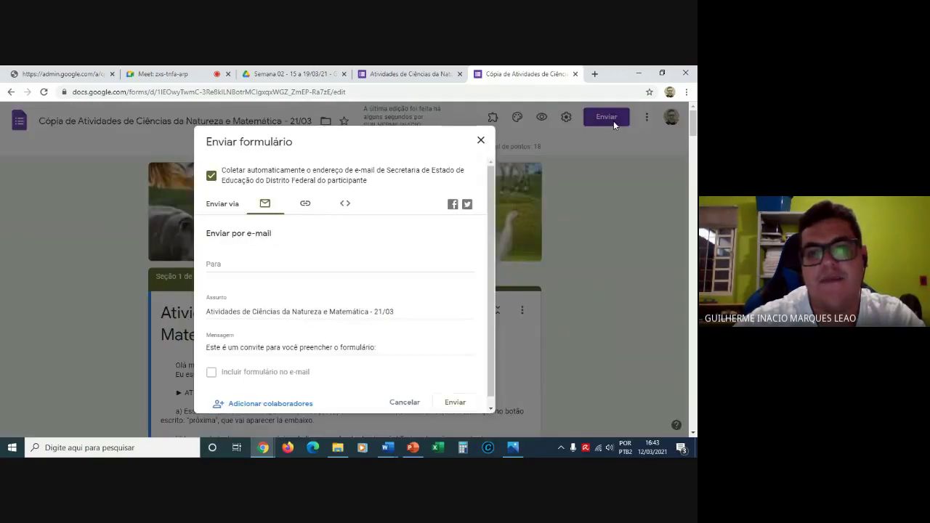
click(266, 404)
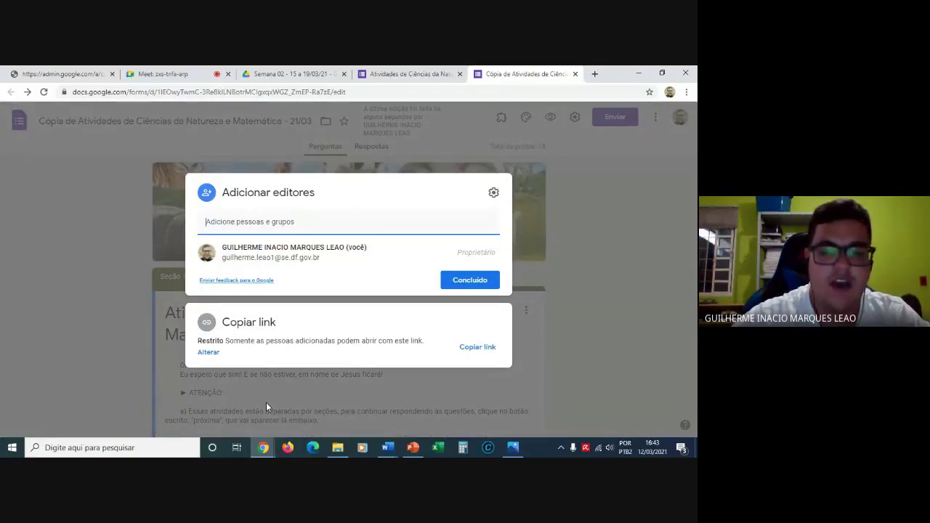
key(ctrl+v)
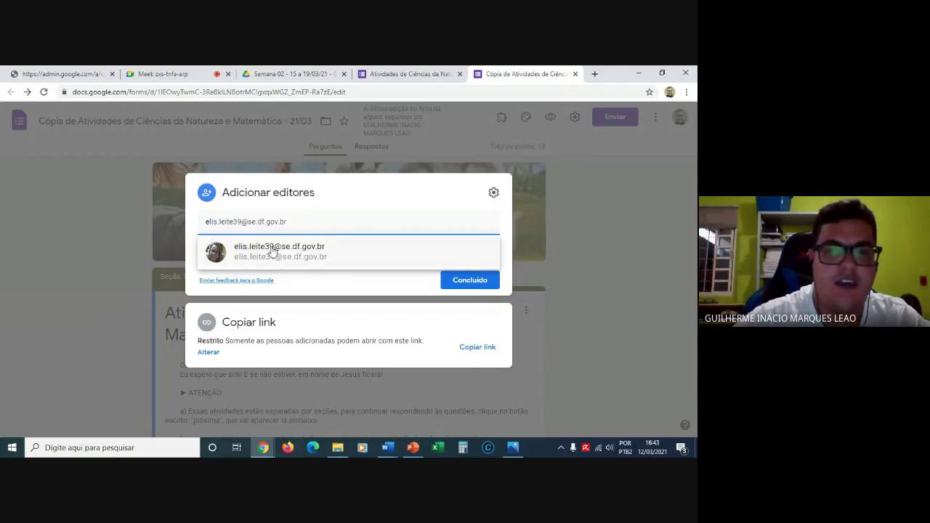
click(273, 250)
key(ctrl+v)
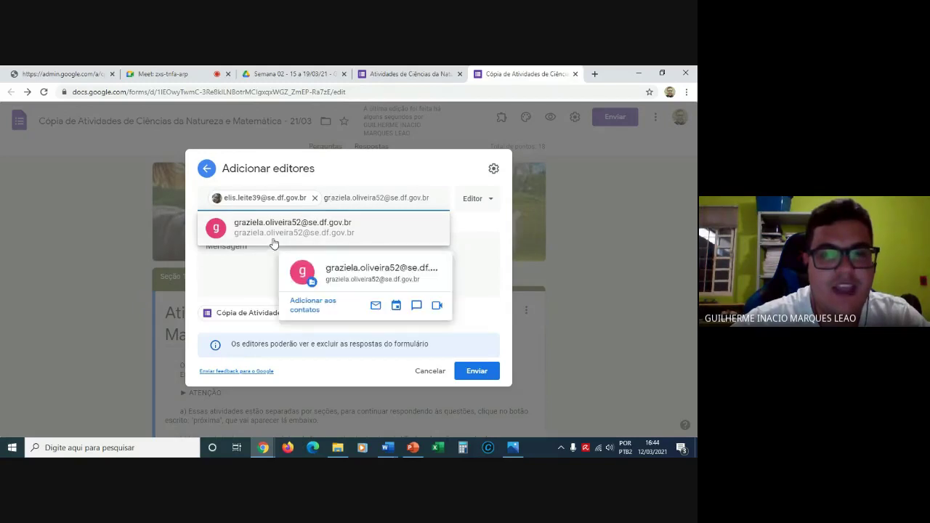
click(273, 242)
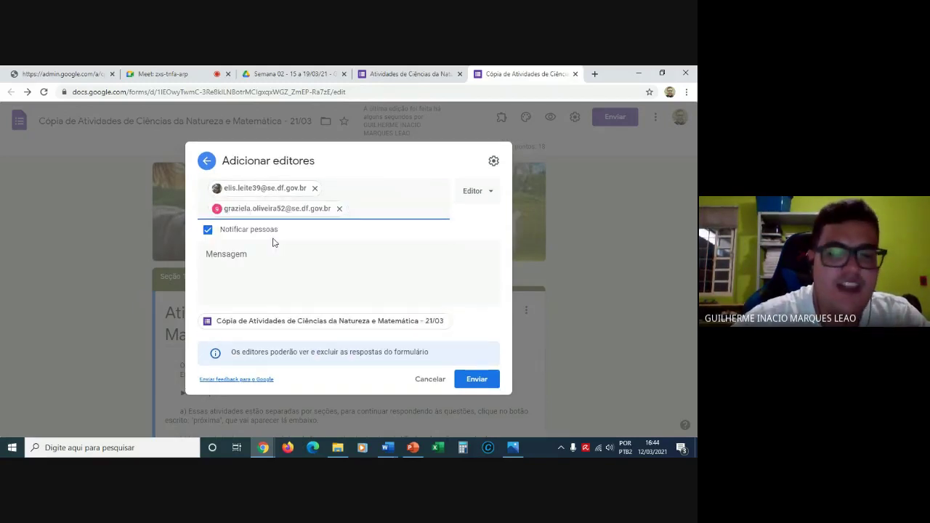
Try entering a third editor's e-mail address and cancel the collaborator invitation without sending it.
text(guilherm)
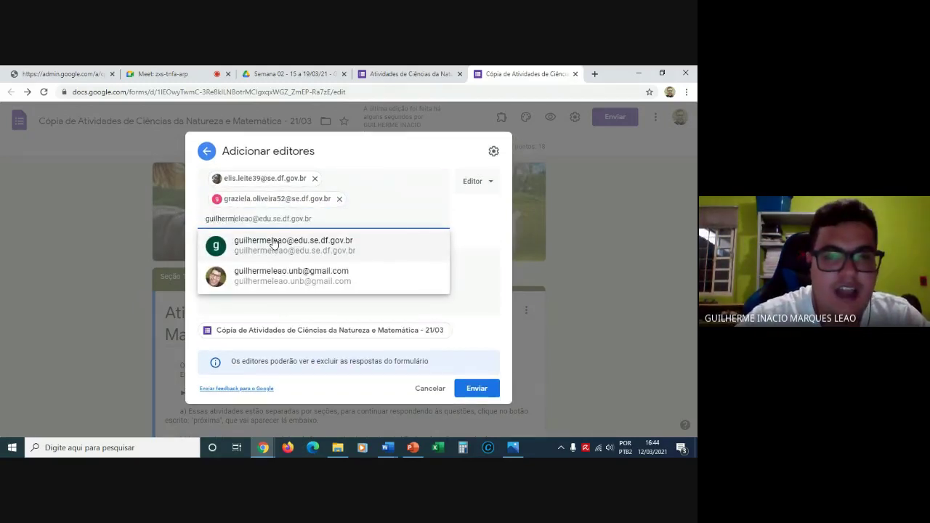
text(ele)
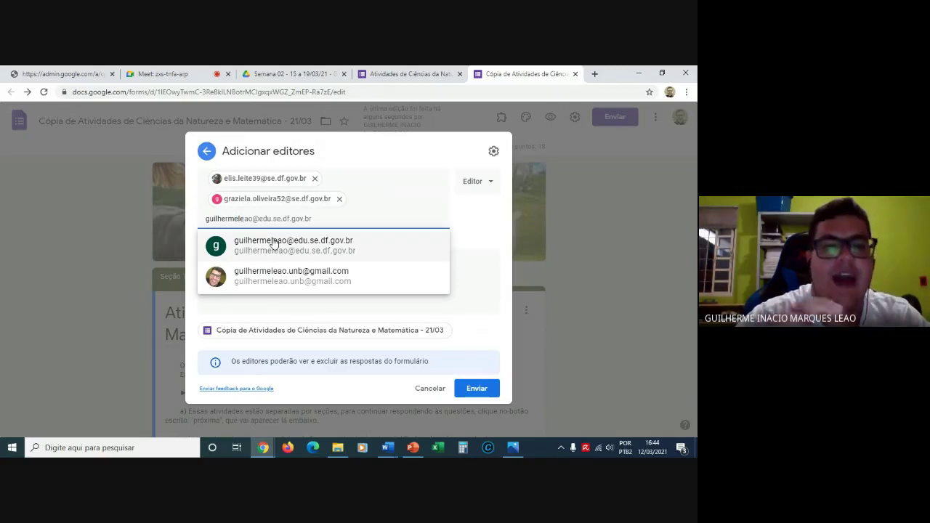
mouse_move(273, 243)
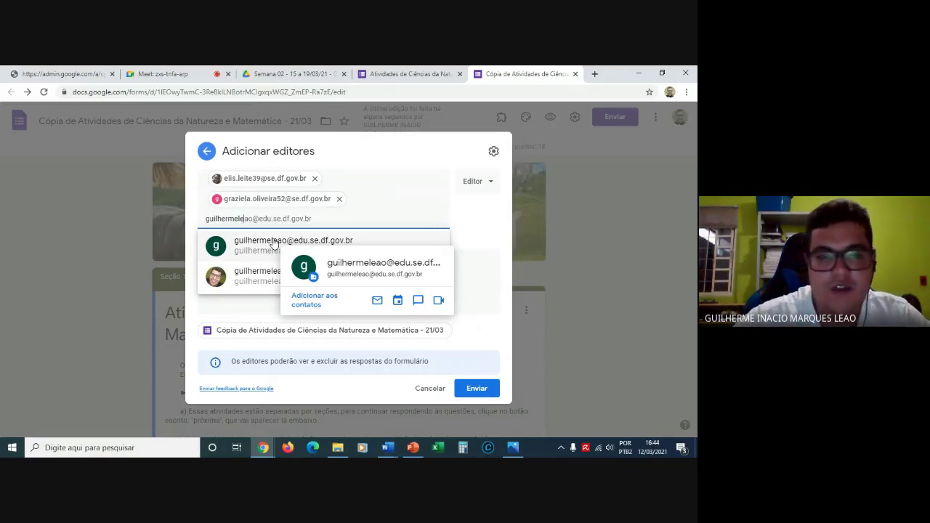
key(BackSpace)
key(BackSpace)
key(BackSpace)
key(BackSpace)
key(BackSpace)
key(BackSpace)
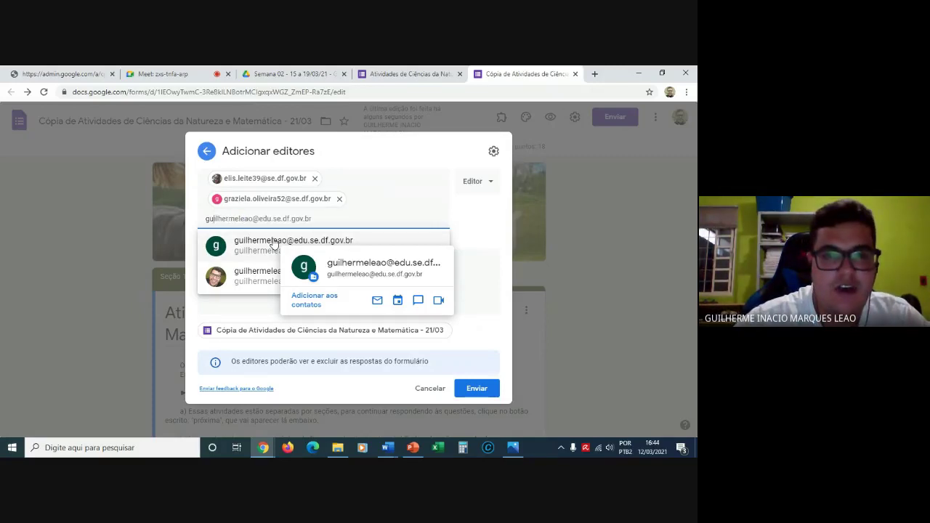
key(BackSpace)
key(BackSpace)
key(BackSpace)
text(j)
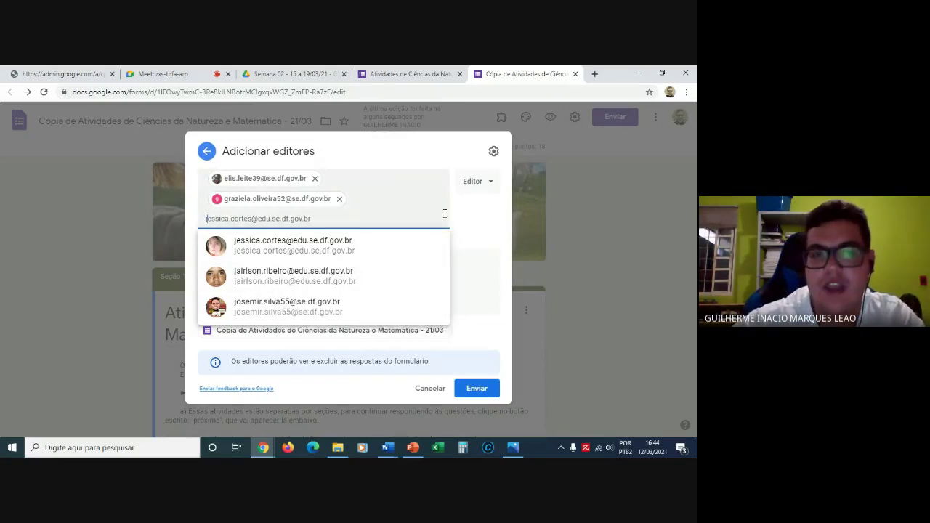
click(445, 213)
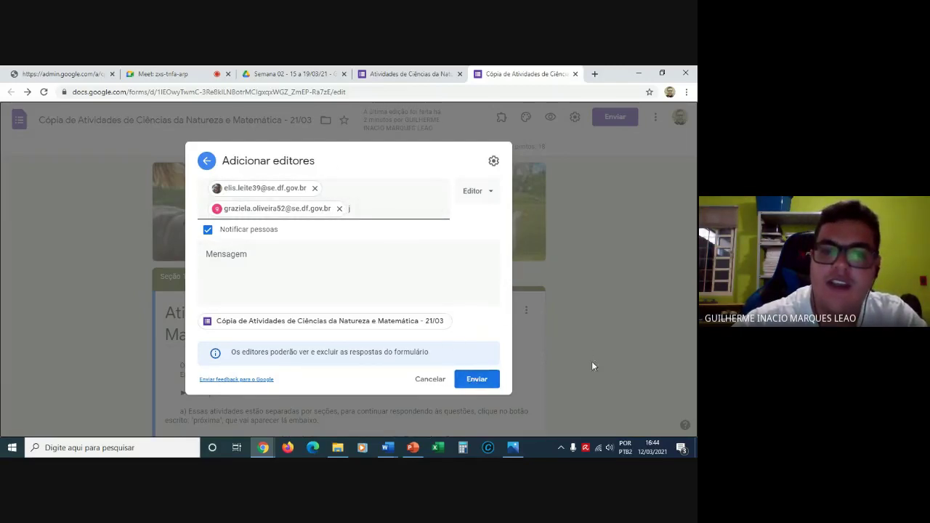
click(429, 378)
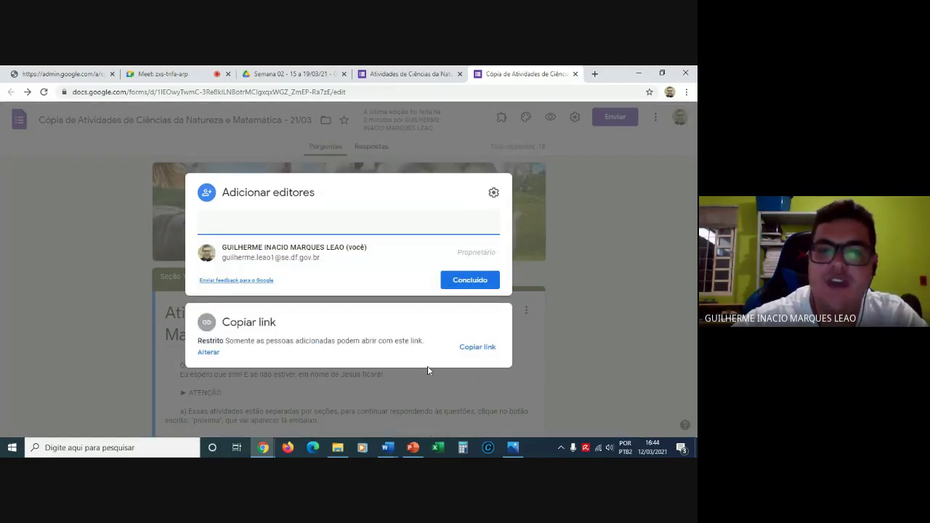
click(626, 298)
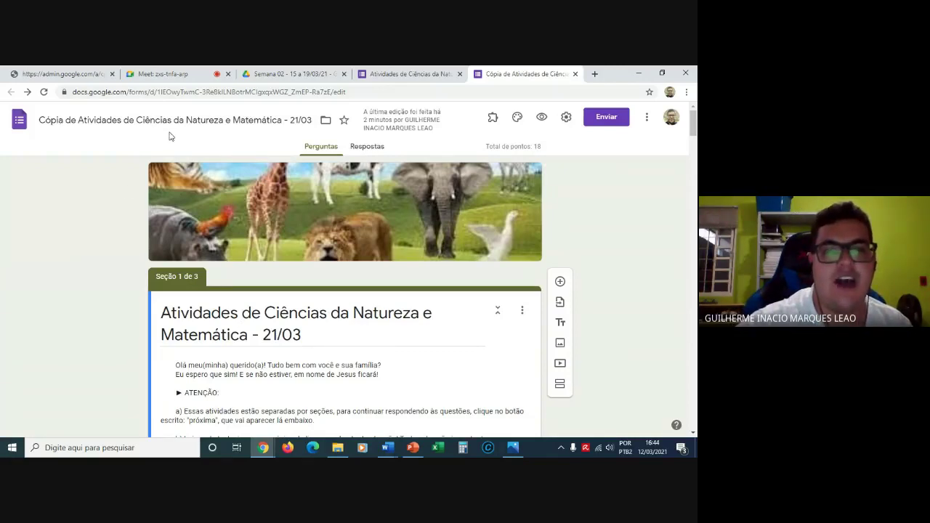
Close both the original 21/03 form and its copy to return to Drive.
click(431, 70)
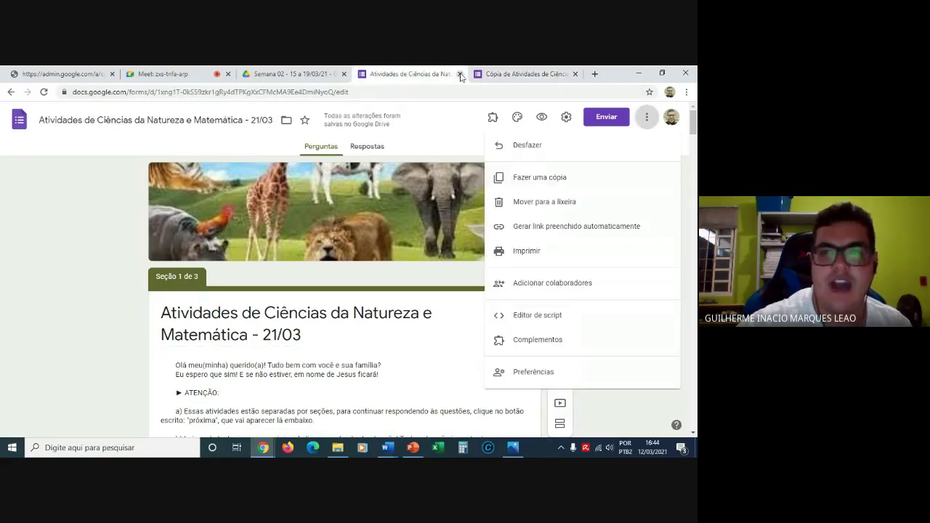
click(460, 74)
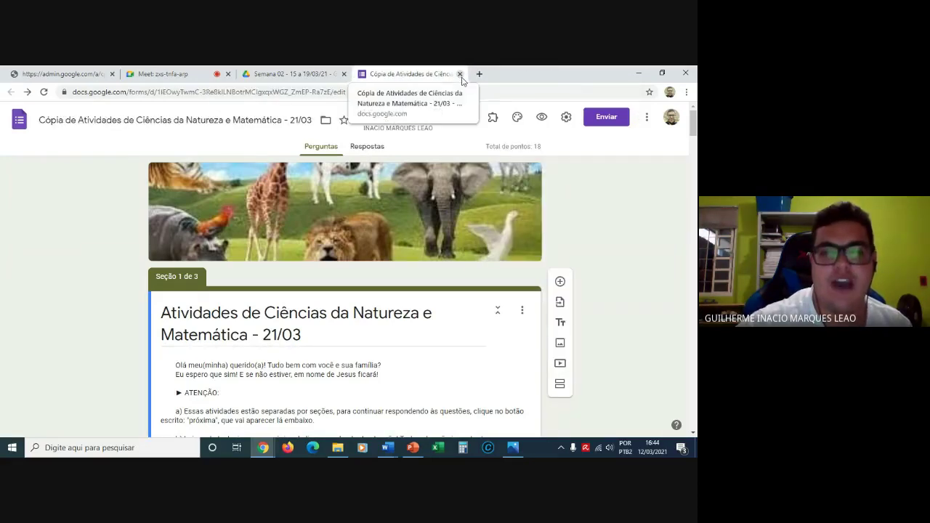
click(460, 74)
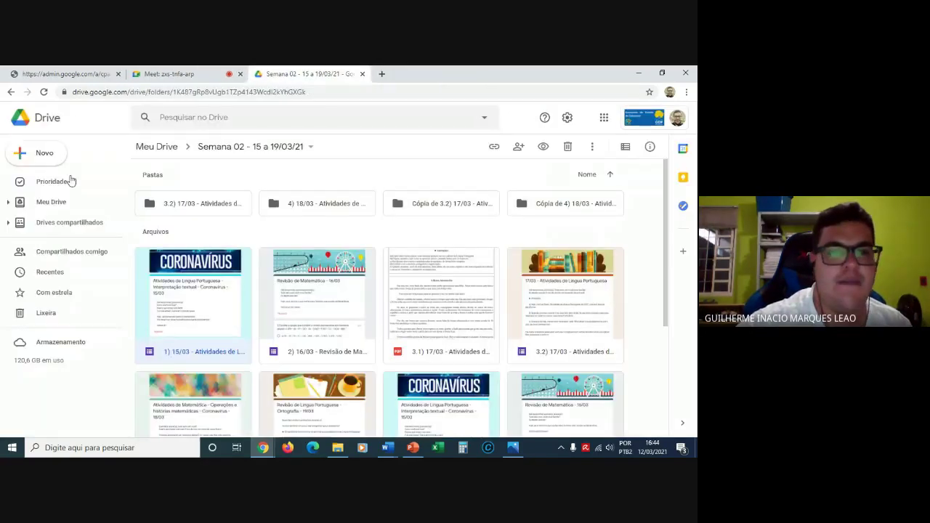
Check the contents of the Semana 3 - 15 a 23/03 folder in Meu Drive and view the Compartilhados comigo files.
click(57, 204)
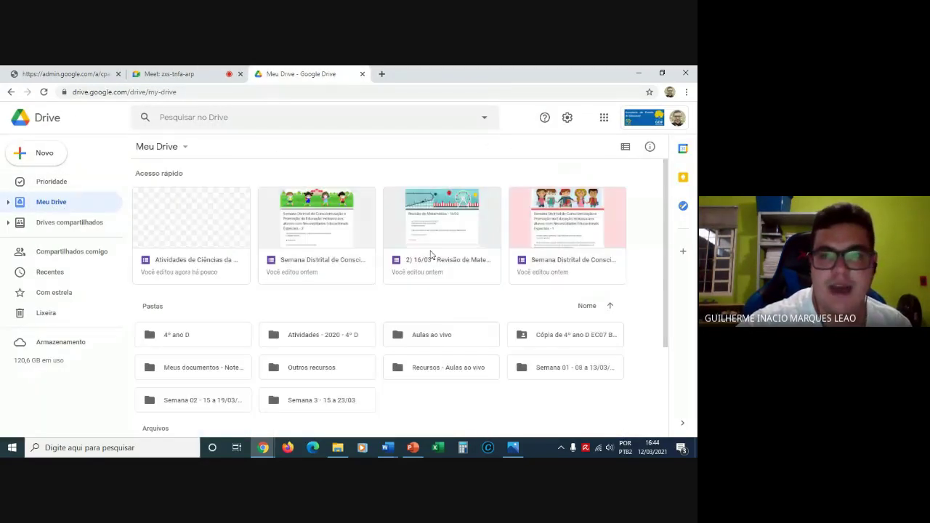
drag(663, 275, 665, 376)
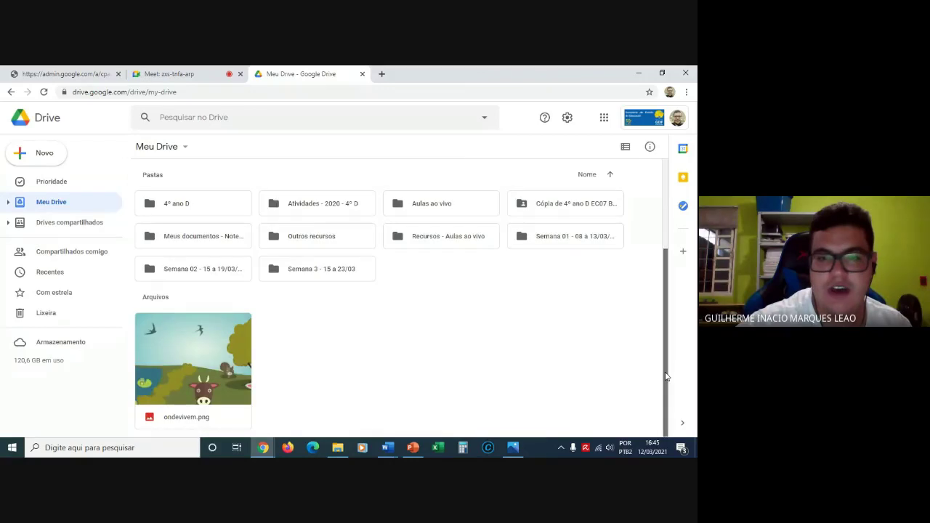
click(329, 273)
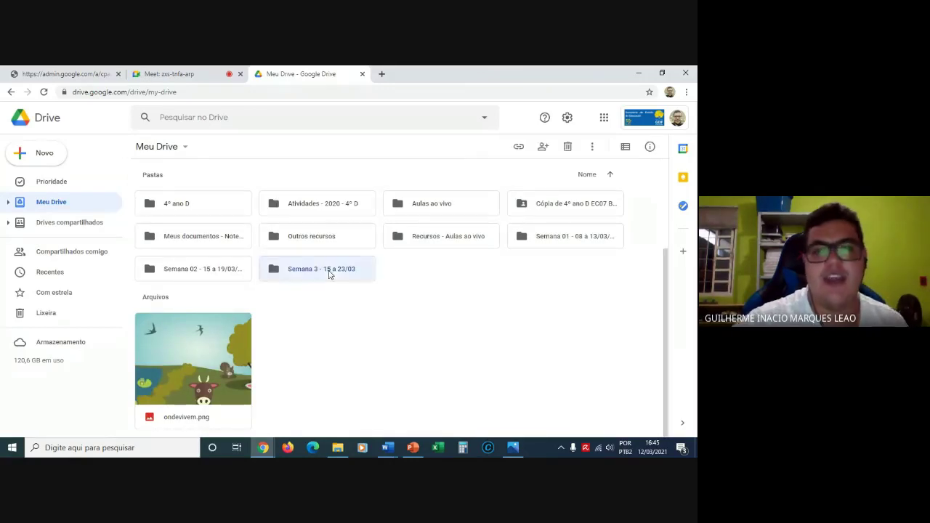
double_click(329, 272)
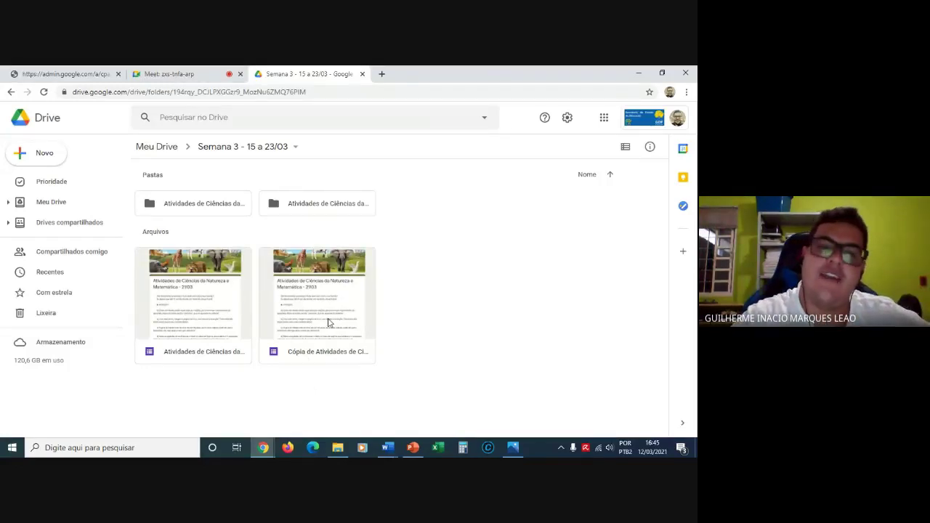
click(77, 259)
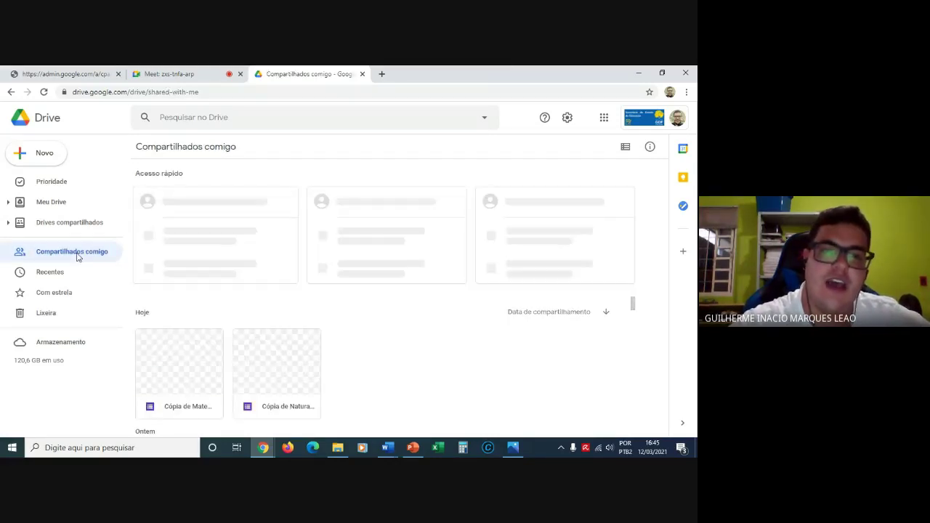